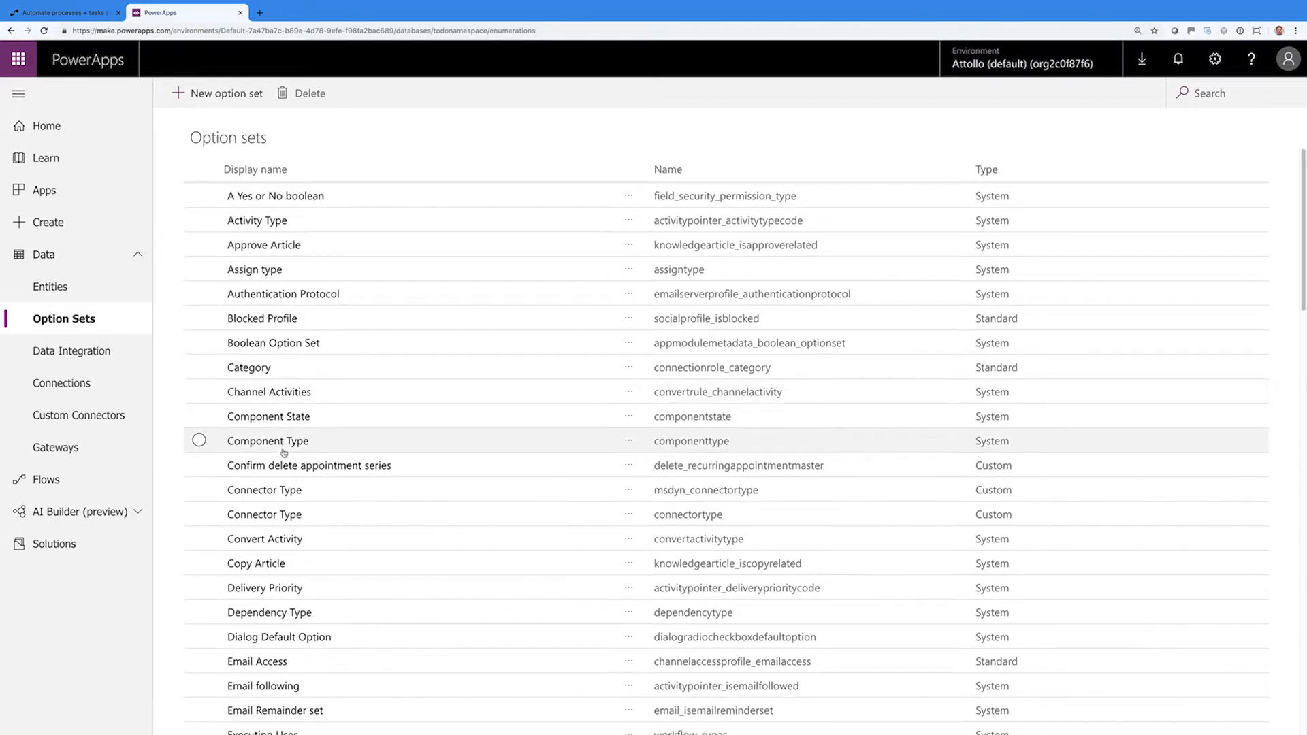
Look through the existing A Yes or No, Fiscal Year and Sale Status option sets
{"action": "left_click", "coordinate": [276, 197]}
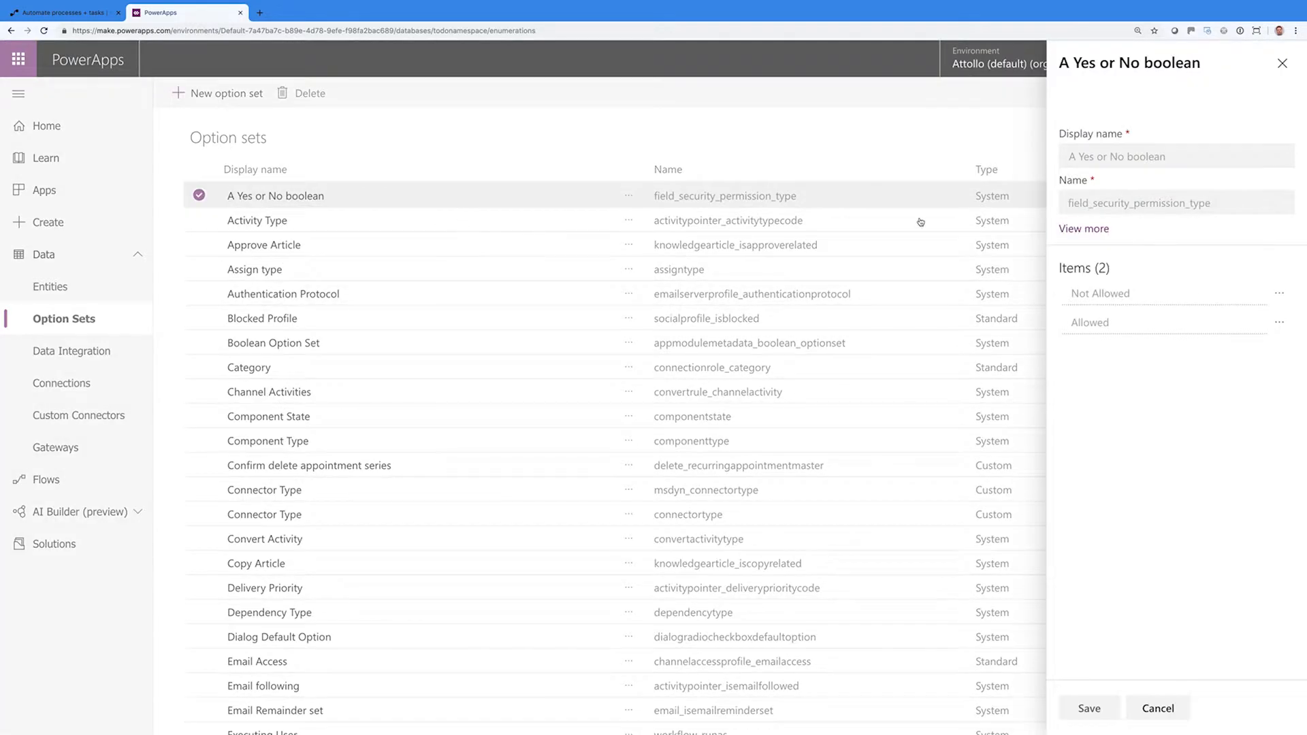
{"action": "left_click", "coordinate": [1281, 63]}
{"action": "scroll", "coordinate": [638, 386], "scroll_direction": "down", "scroll_amount": 4}
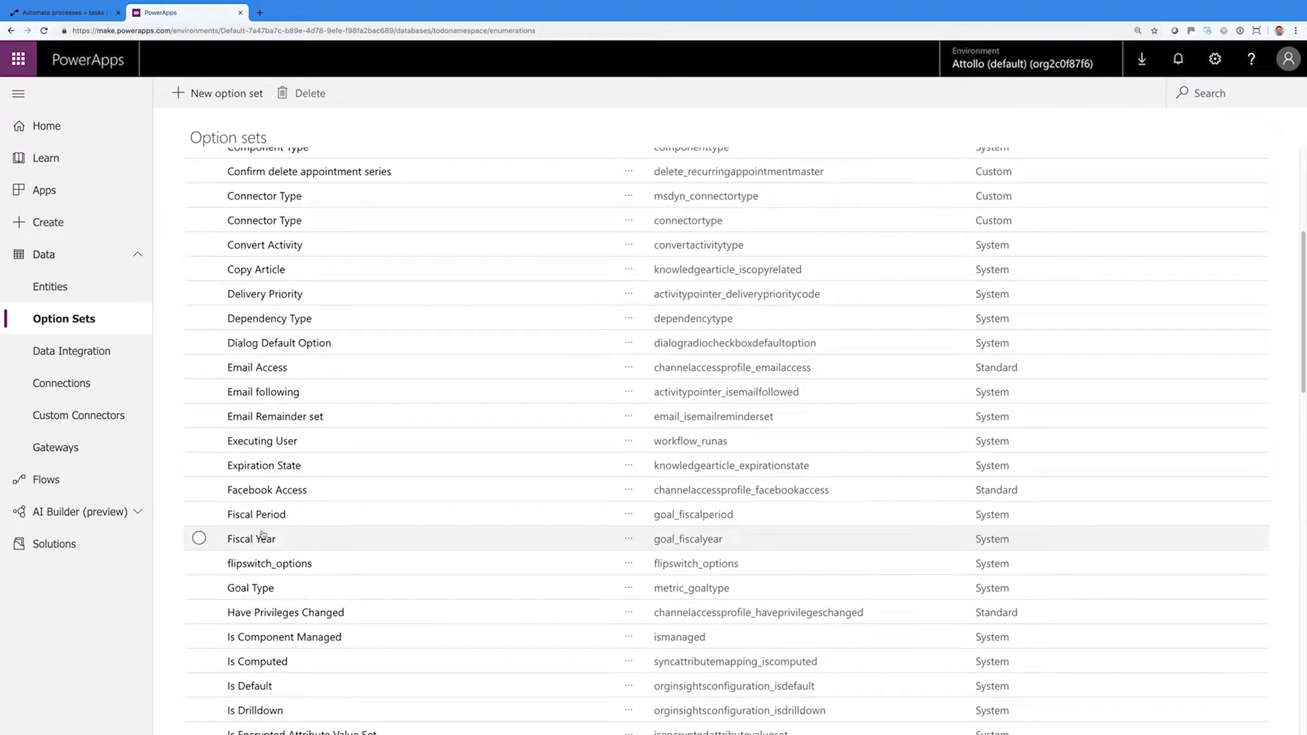
{"action": "left_click", "coordinate": [264, 541]}
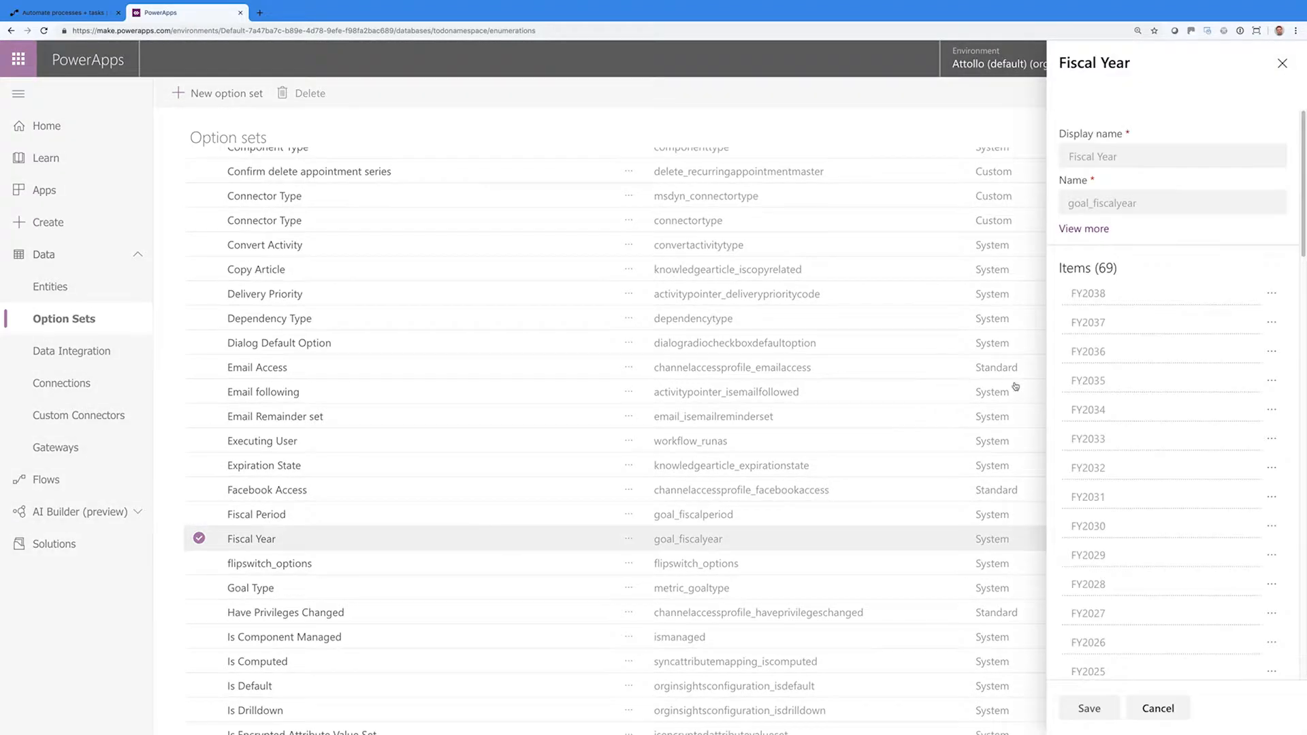
{"action": "scroll", "coordinate": [1125, 412], "scroll_direction": "down", "scroll_amount": 3}
{"action": "scroll", "coordinate": [1124, 413], "scroll_direction": "up", "scroll_amount": 5}
{"action": "left_click", "coordinate": [1011, 166]}
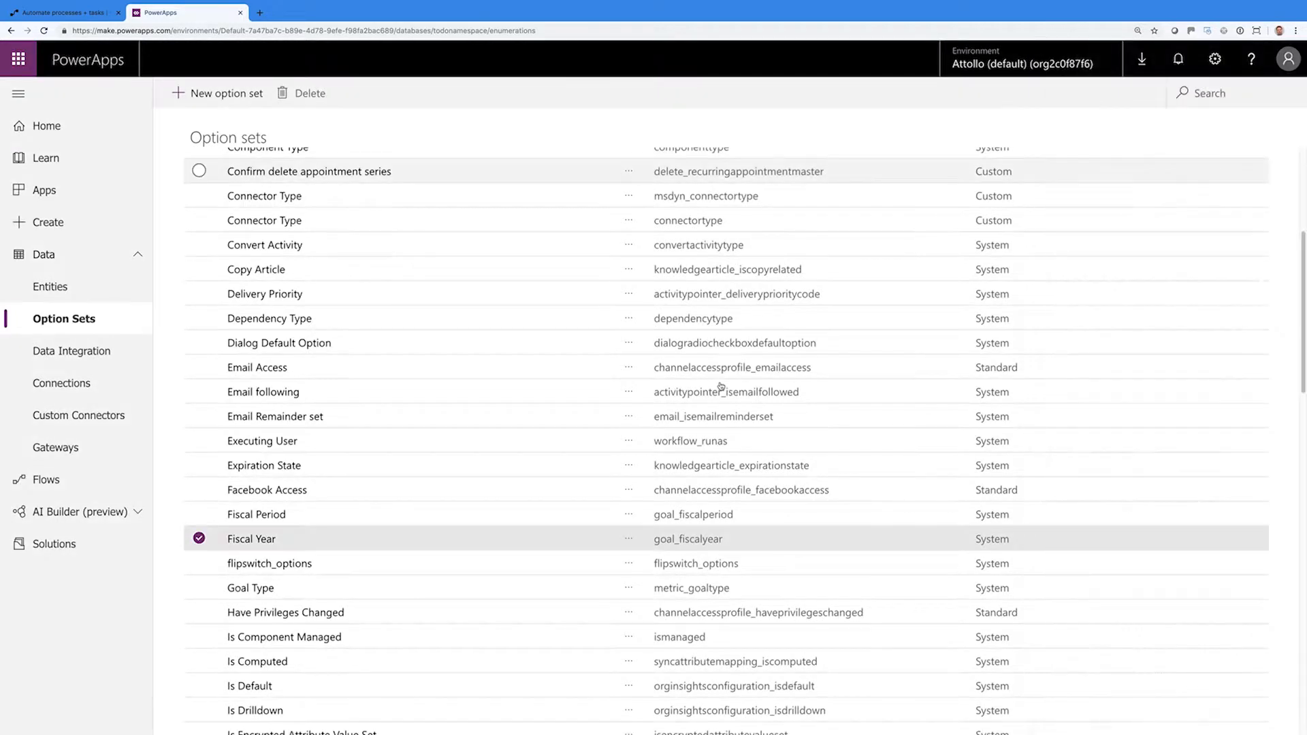
{"action": "scroll", "coordinate": [539, 482], "scroll_direction": "down", "scroll_amount": 4}
{"action": "scroll", "coordinate": [539, 482], "scroll_direction": "down", "scroll_amount": 5}
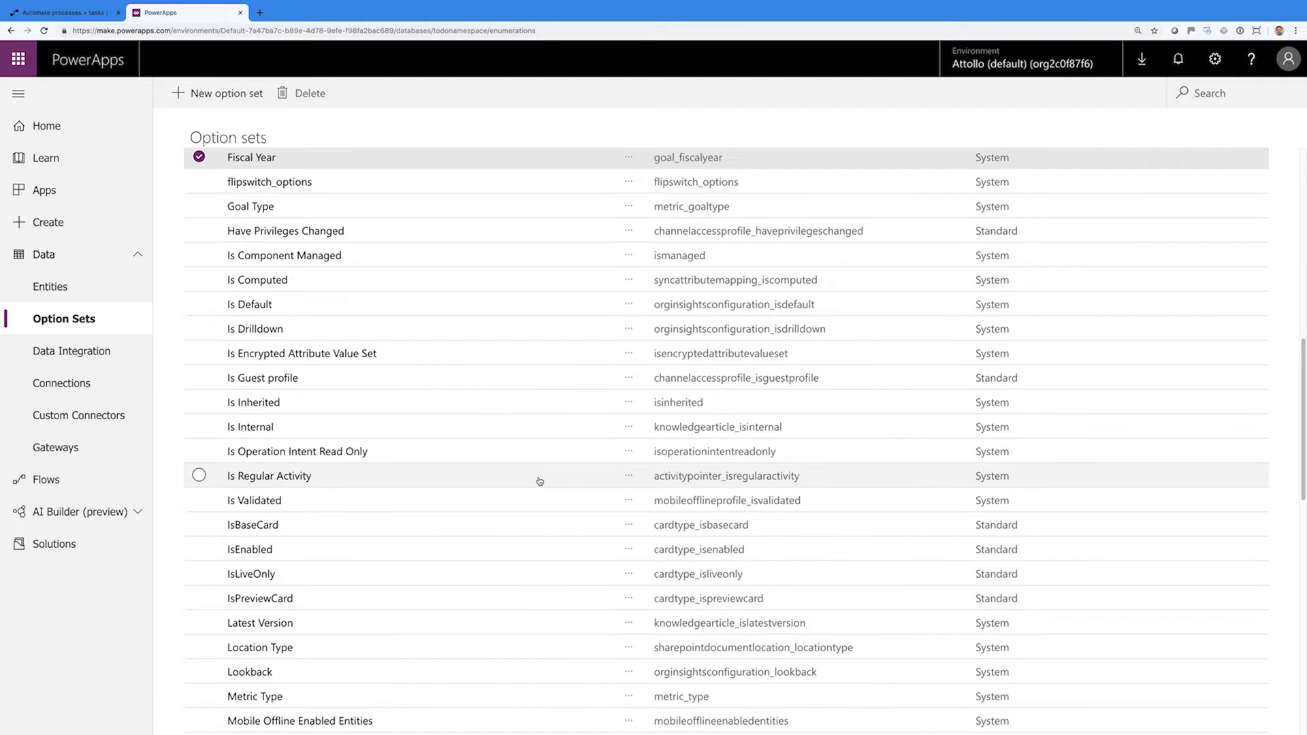
{"action": "scroll", "coordinate": [530, 494], "scroll_direction": "down", "scroll_amount": 3}
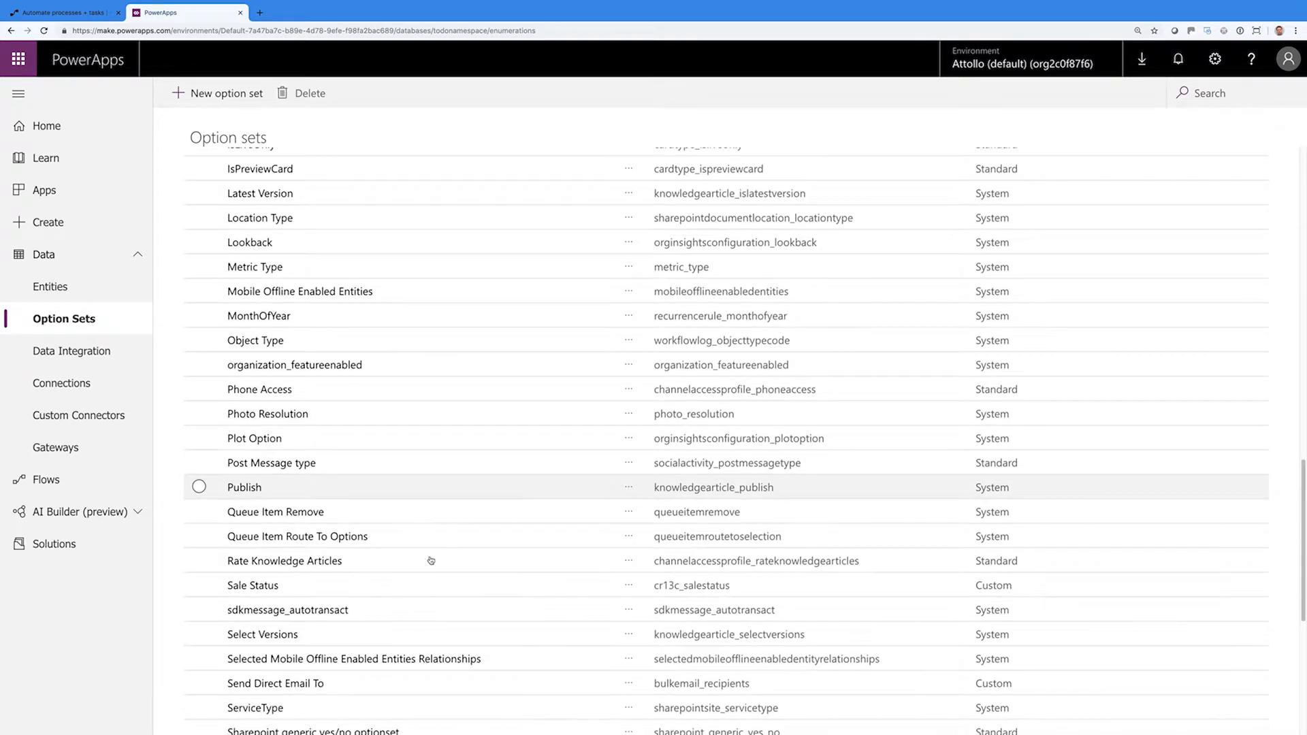
{"action": "left_click", "coordinate": [266, 589]}
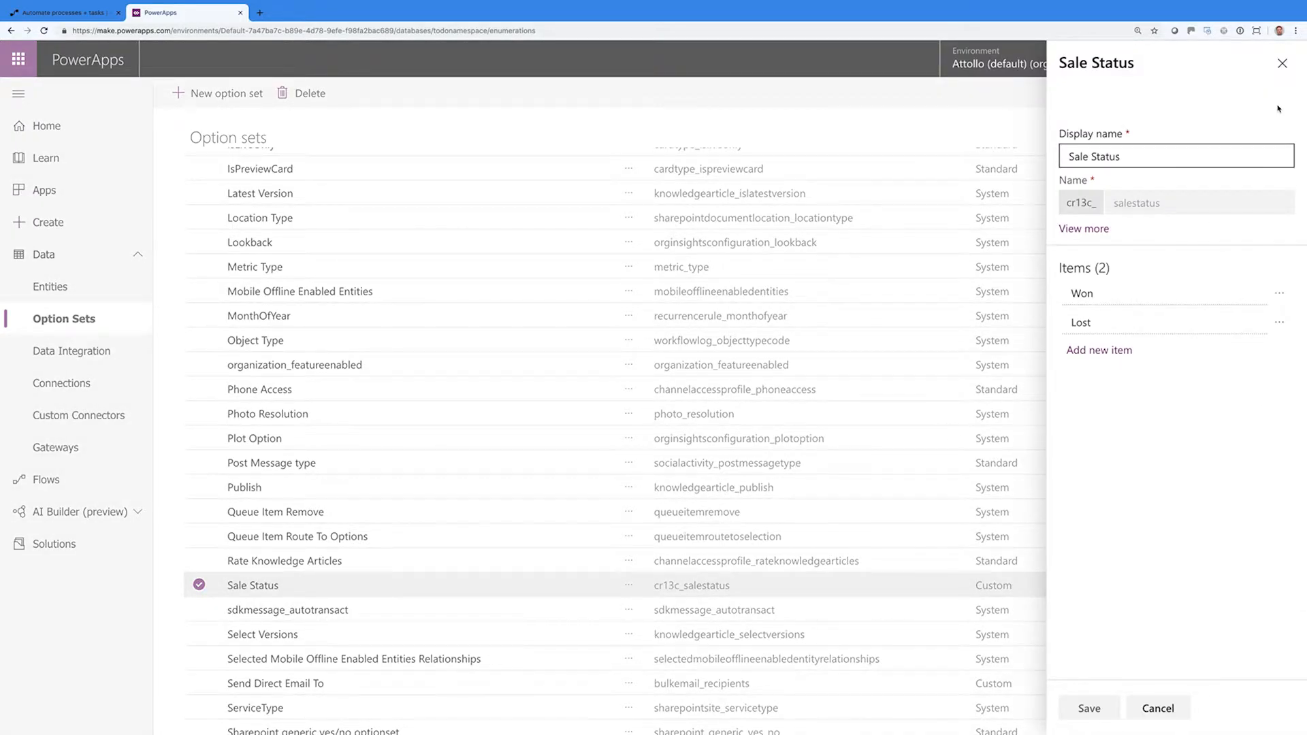
{"action": "left_click", "coordinate": [1280, 62]}
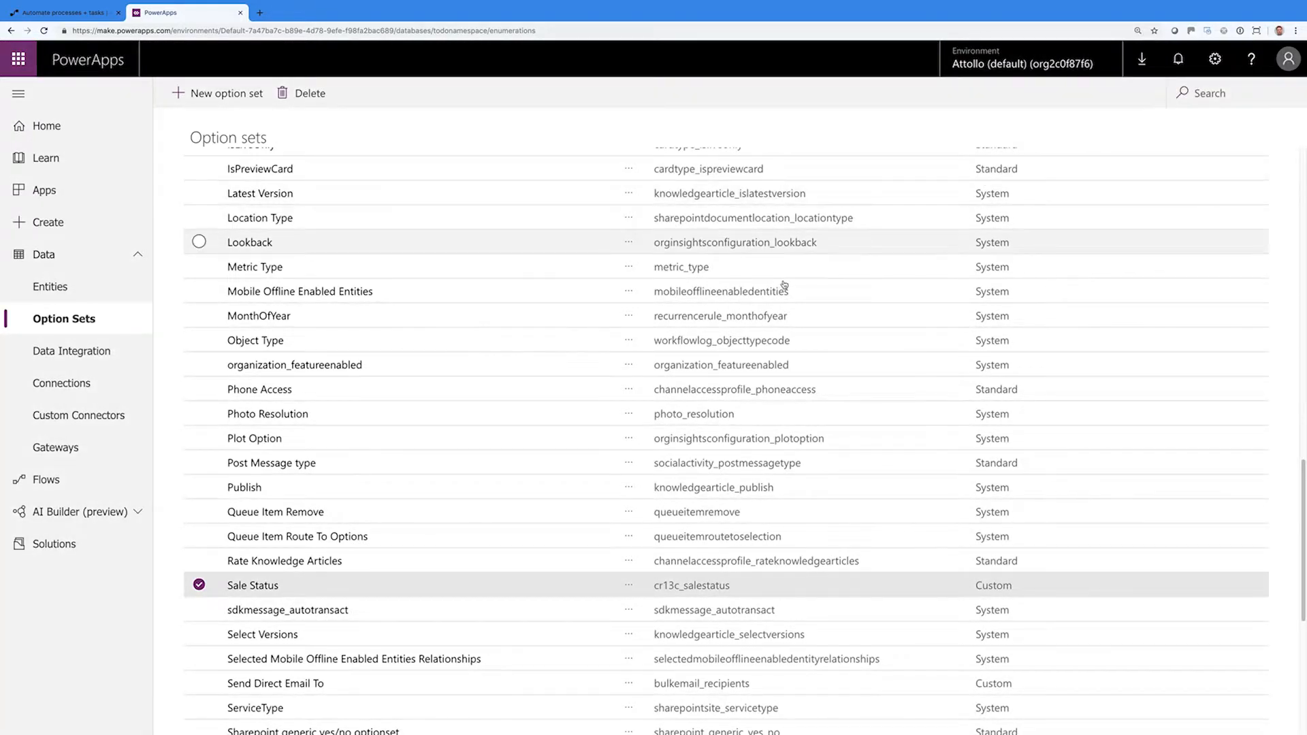
{"action": "scroll", "coordinate": [688, 338], "scroll_direction": "up", "scroll_amount": 15}
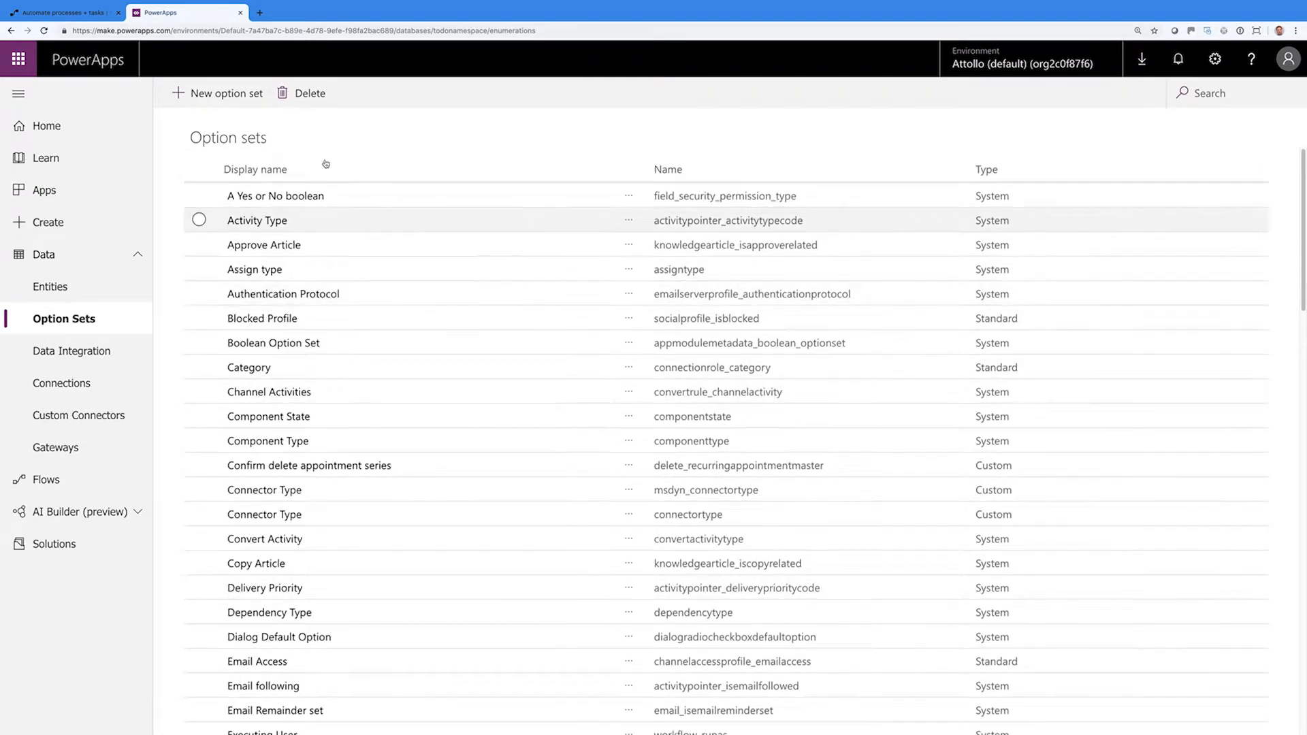
Start a new option set named Platform with the description 'SharePoint Version'
{"action": "left_click", "coordinate": [227, 93]}
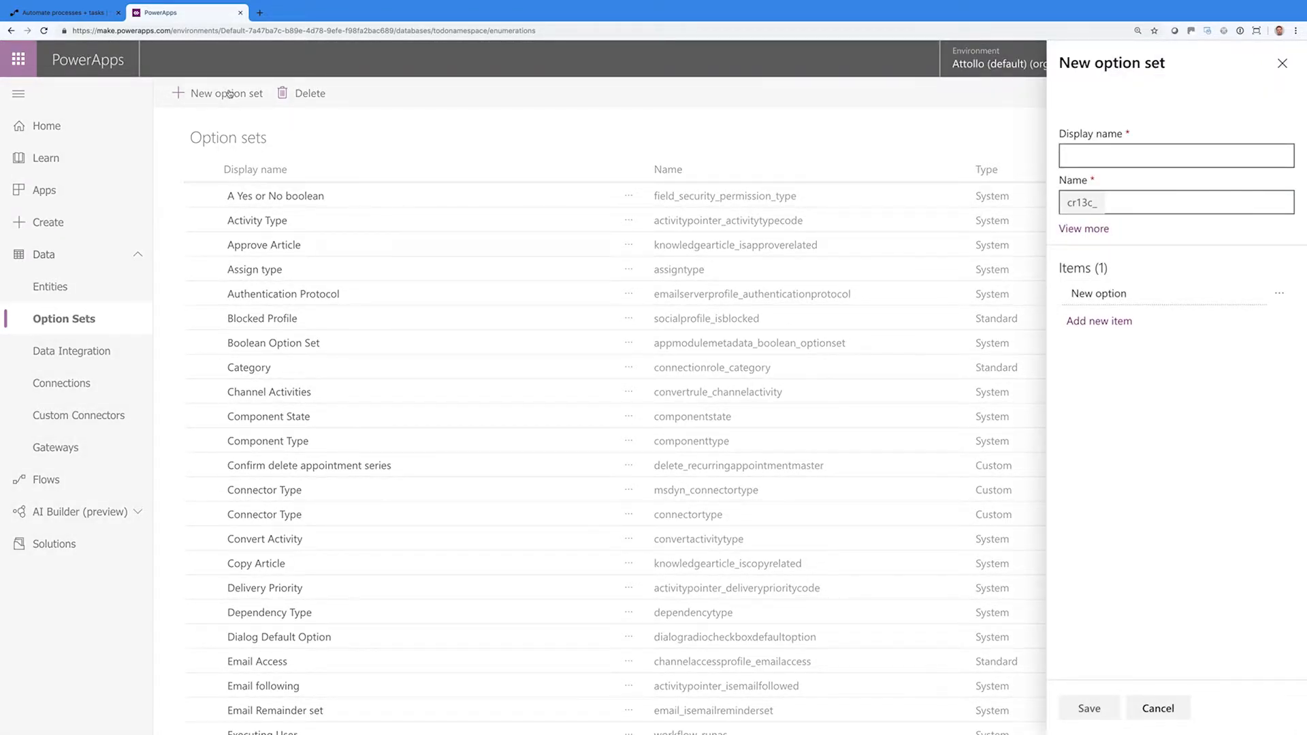
{"action": "left_click", "coordinate": [1072, 154]}
{"action": "type", "text": "Platform"}
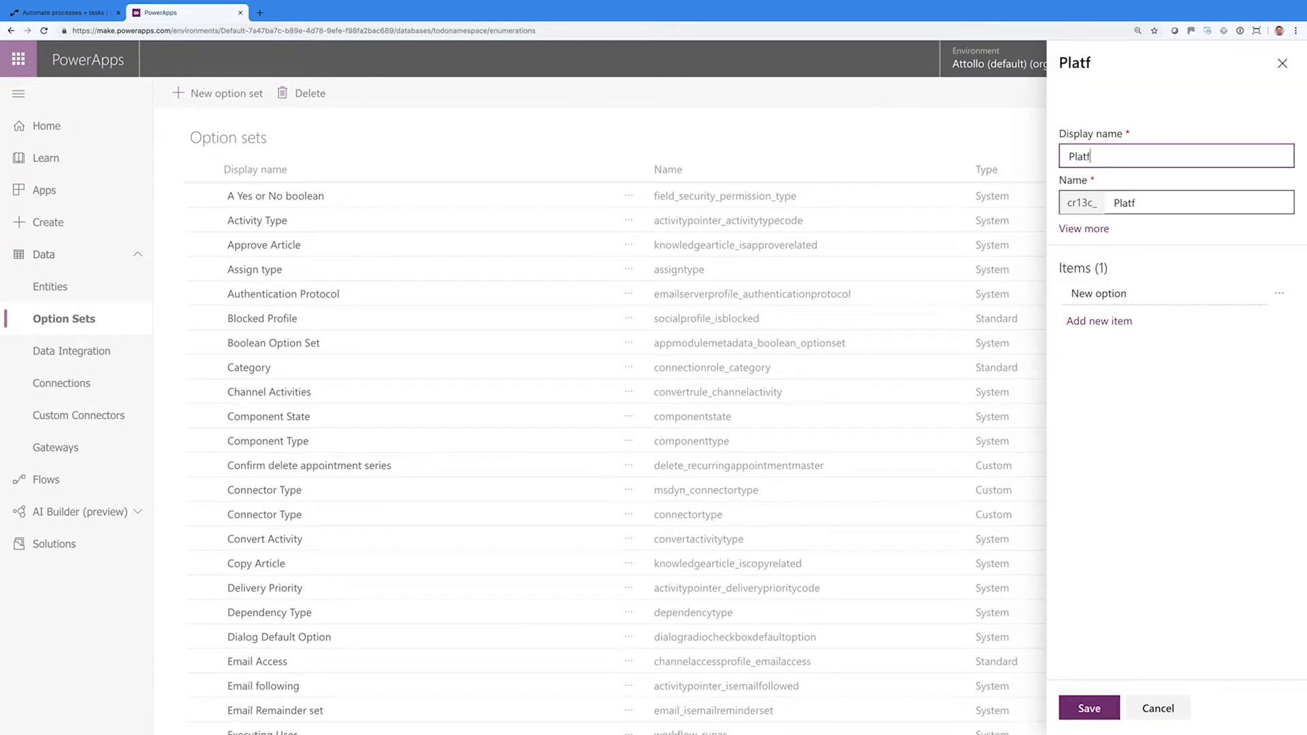
{"action": "left_click", "coordinate": [1097, 229]}
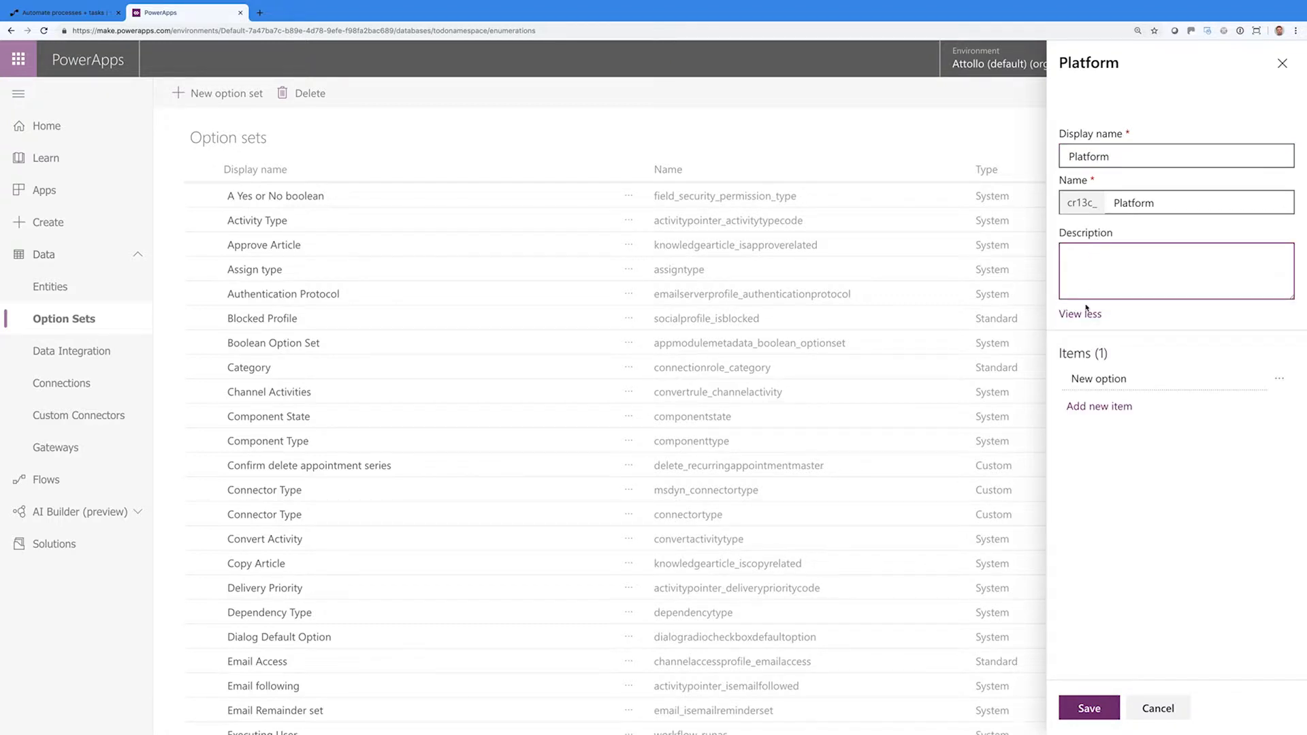
{"action": "type", "text": "SharePoint Version"}
{"action": "left_click", "coordinate": [1080, 314]}
Add the items SharePoint 2013, SharePoint 2016, SharePoint 2019 and SharePoint Online
{"action": "left_click", "coordinate": [1093, 299]}
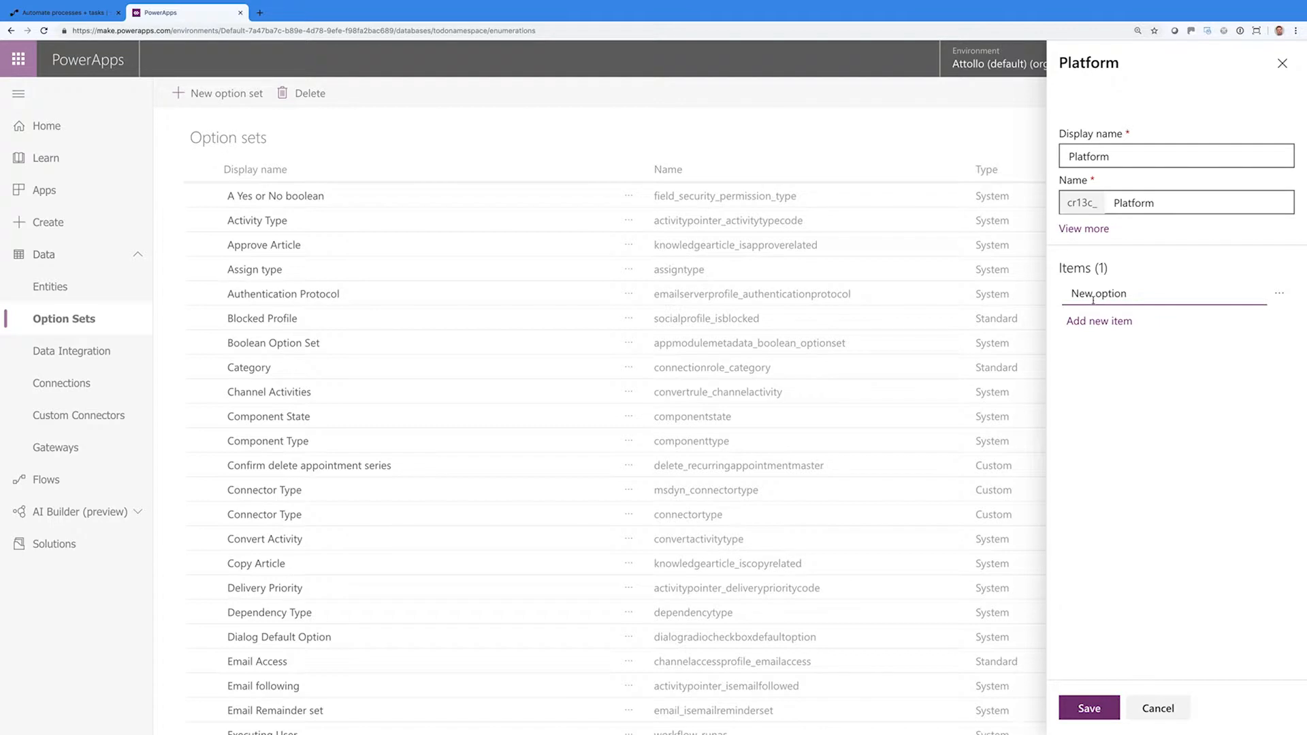
{"action": "left_click_drag", "start_coordinate": [1124, 297], "coordinate": [1068, 296]}
{"action": "type", "text": "SharePoint 2013"}
{"action": "left_click", "coordinate": [1070, 320]}
{"action": "type", "text": "SharePoint 20"}
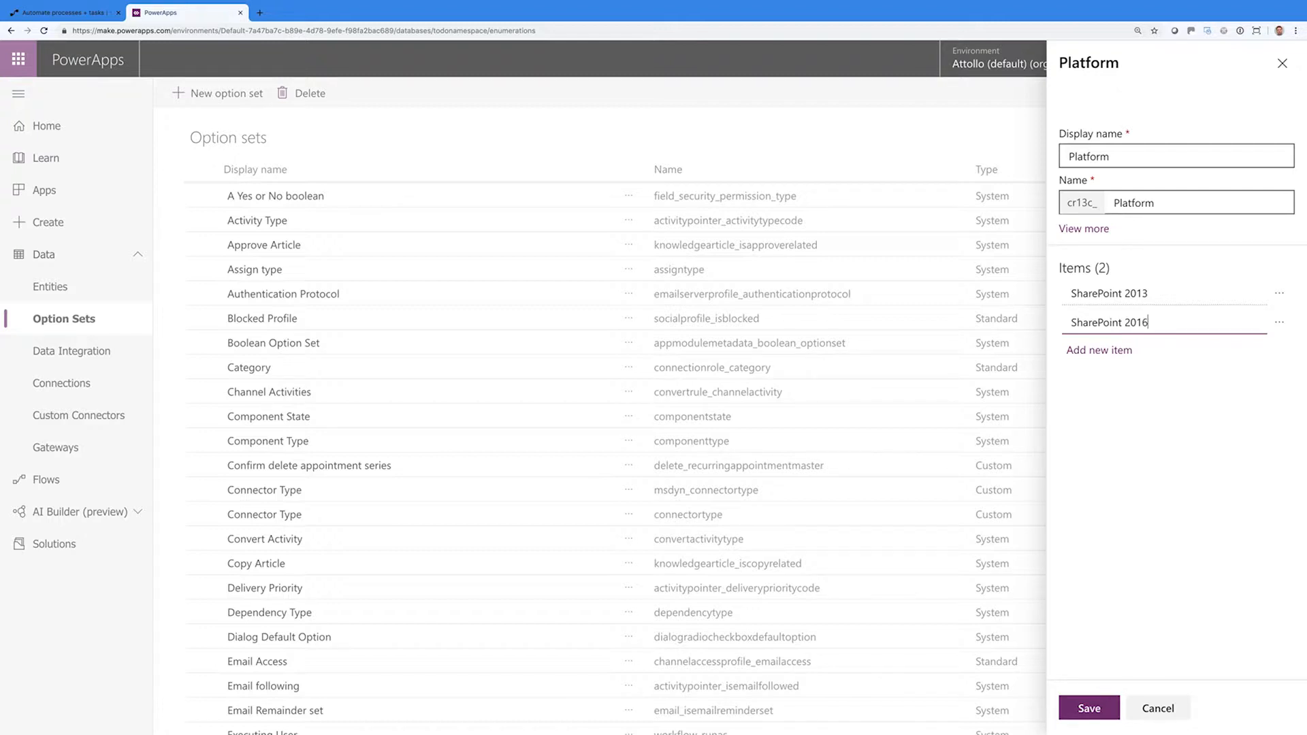
{"action": "left_click", "coordinate": [1085, 350]}
{"action": "type", "text": "SharePoint 2019"}
{"action": "key", "text": "Return"}
{"action": "type", "text": "Sh"}
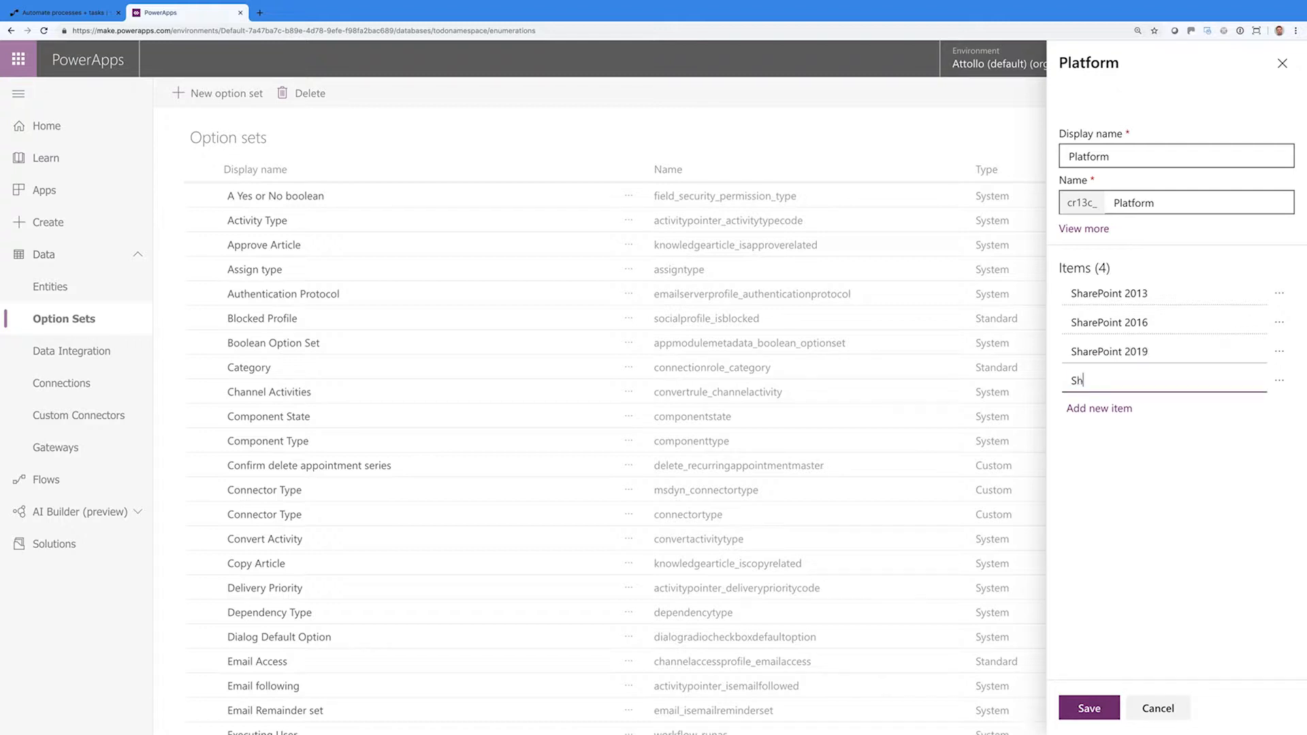
{"action": "type", "text": "arePoint Online"}
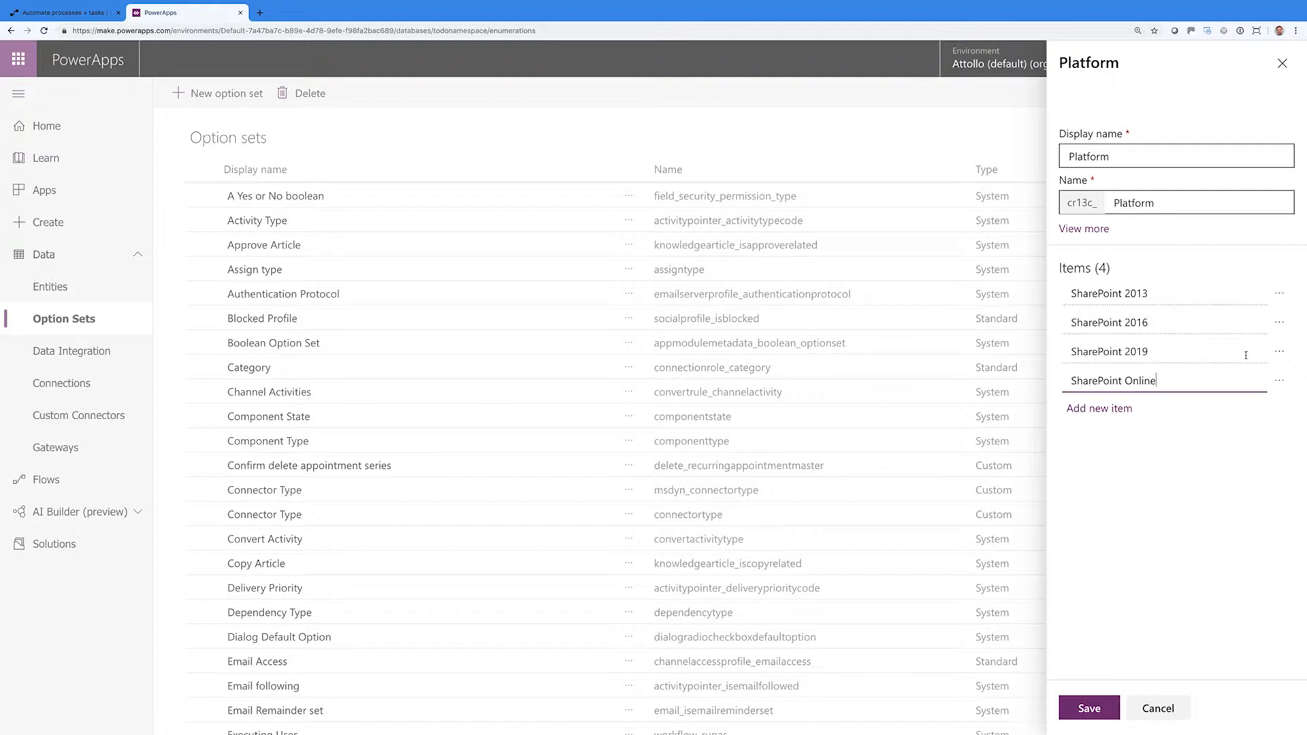
Inspect the SharePoint Online item's name and value, leaving it unchanged
{"action": "left_click", "coordinate": [1281, 381]}
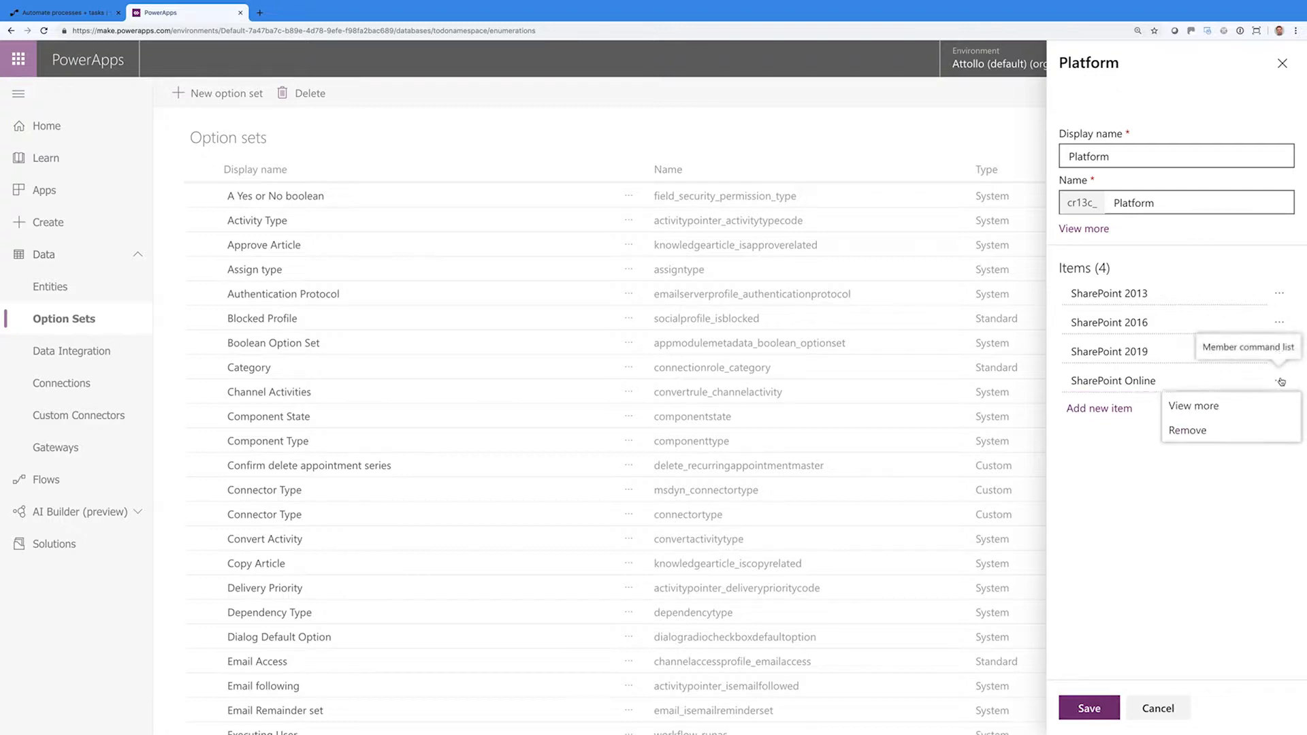
{"action": "left_click", "coordinate": [1203, 412]}
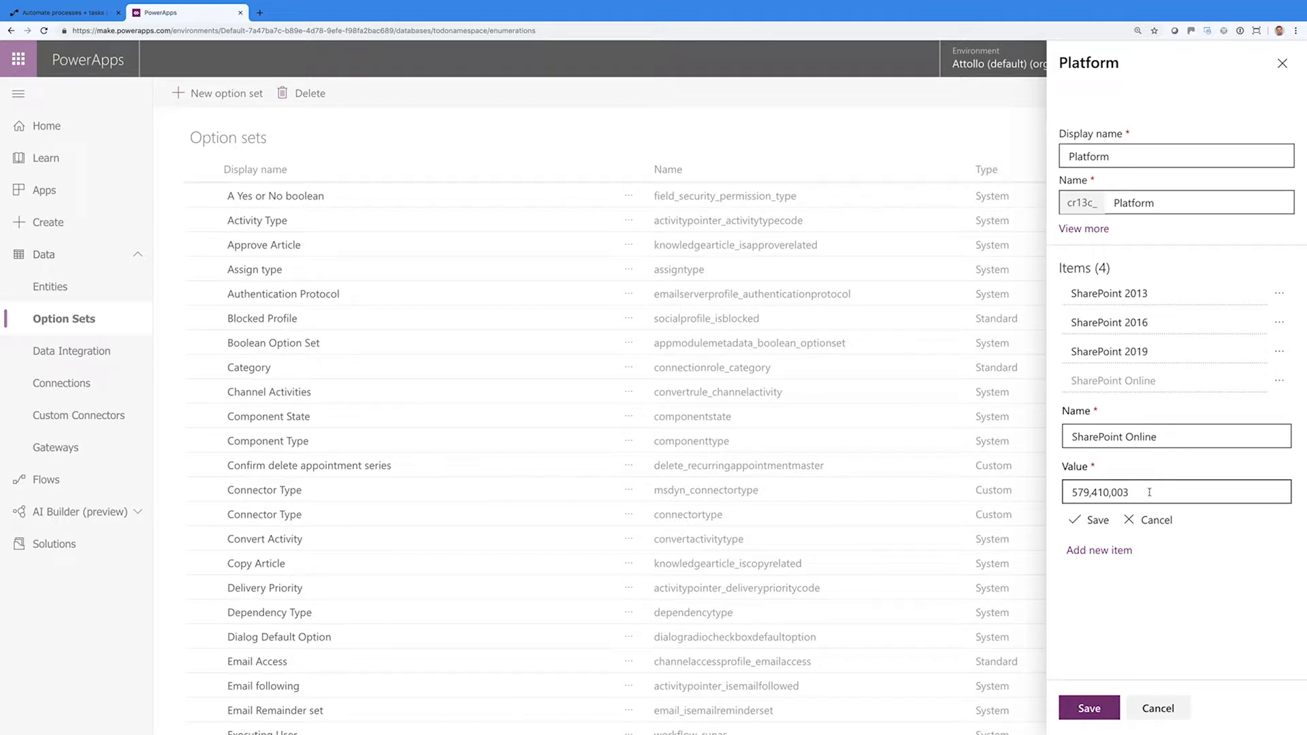
{"action": "left_click_drag", "start_coordinate": [1146, 493], "coordinate": [1061, 494]}
{"action": "type", "text": "SharePoint on"}
{"action": "key", "text": "ctrl+a"}
{"action": "key", "text": "BackSpace"}
{"action": "left_click", "coordinate": [1151, 520]}
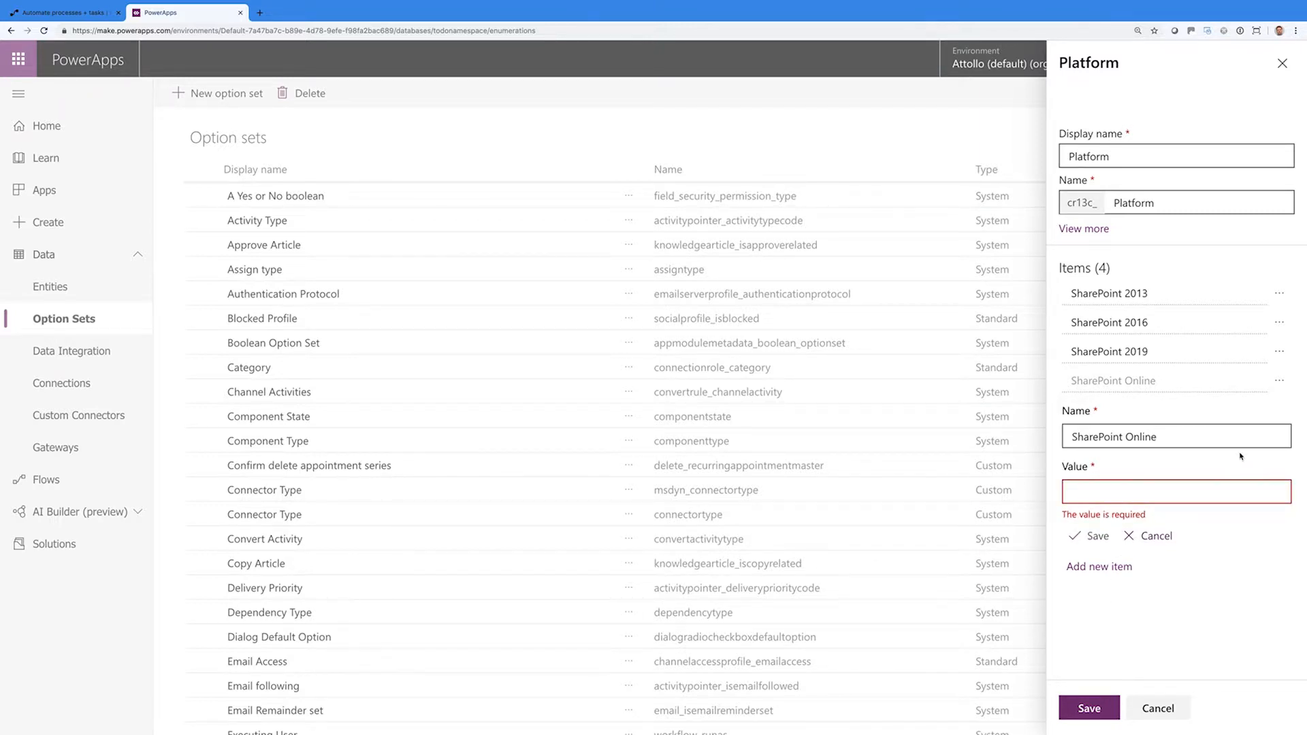
{"action": "left_click", "coordinate": [1279, 382]}
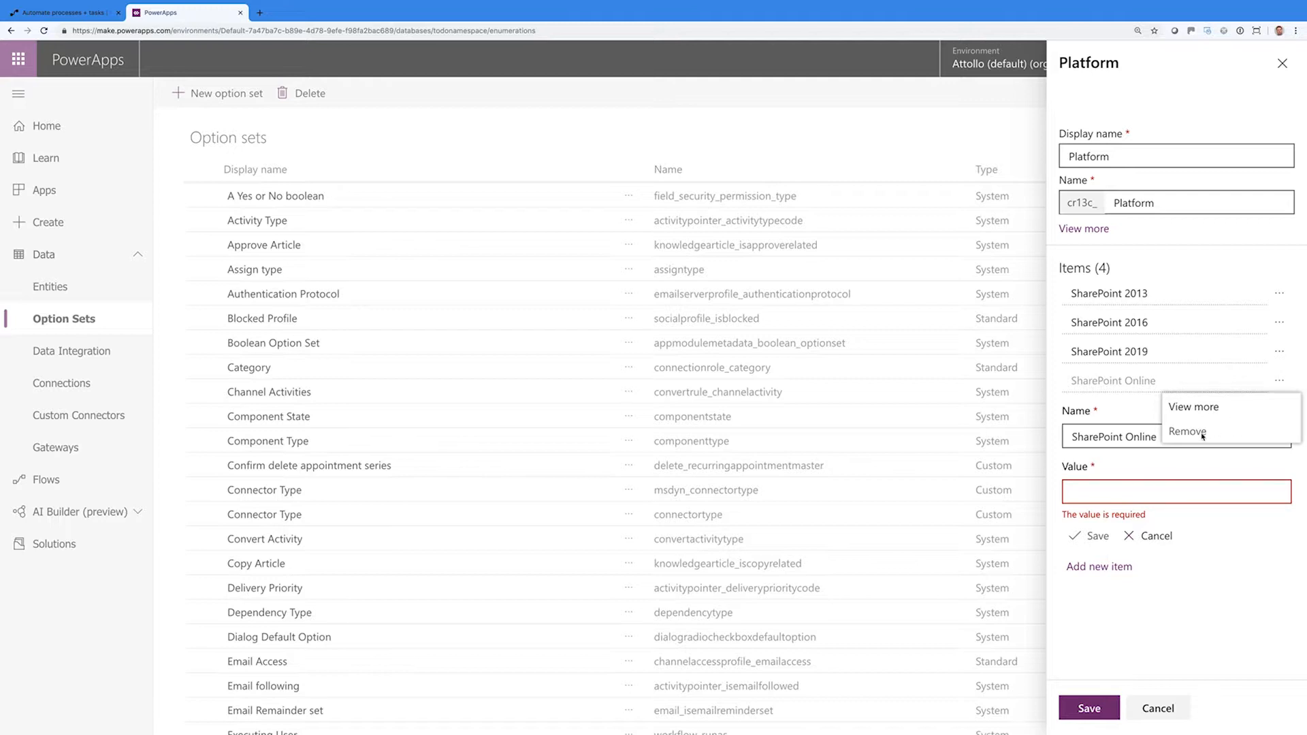
{"action": "left_click", "coordinate": [1149, 541]}
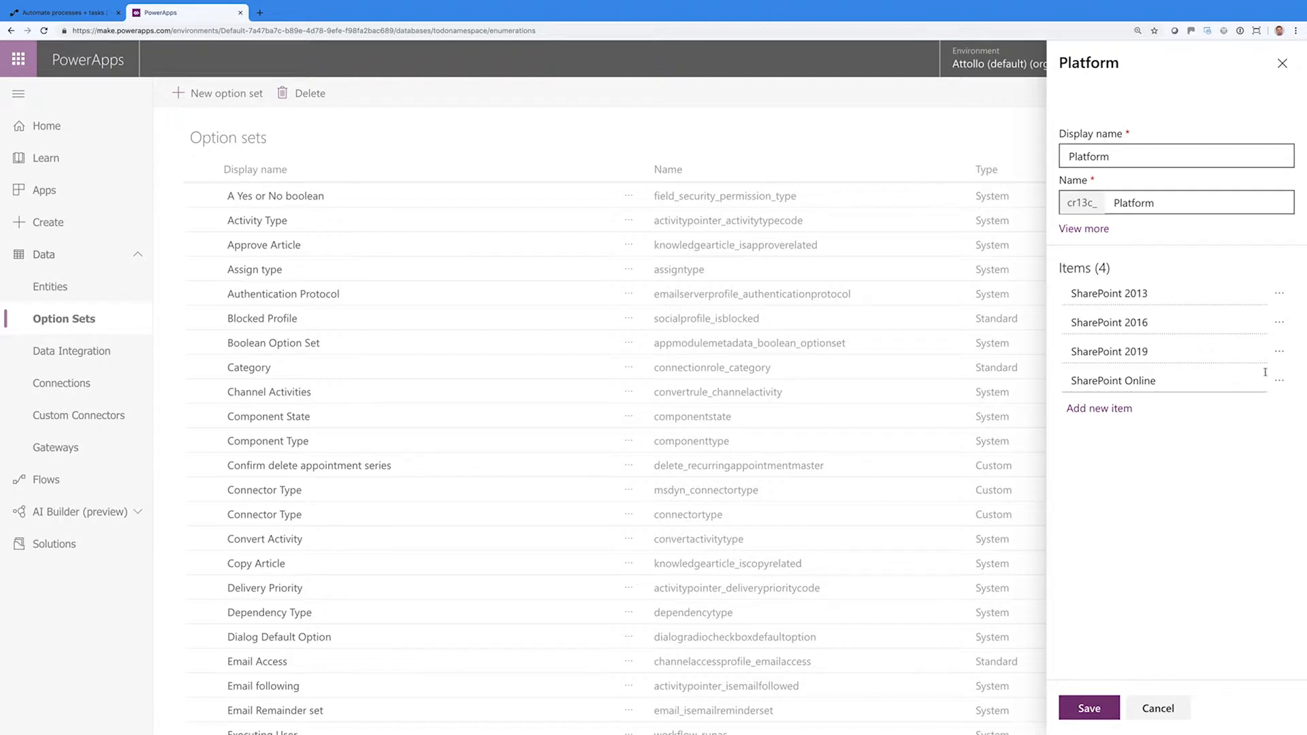
Check the SharePoint 2013 item's name and value, then save the Platform option set
{"action": "left_click", "coordinate": [1279, 293]}
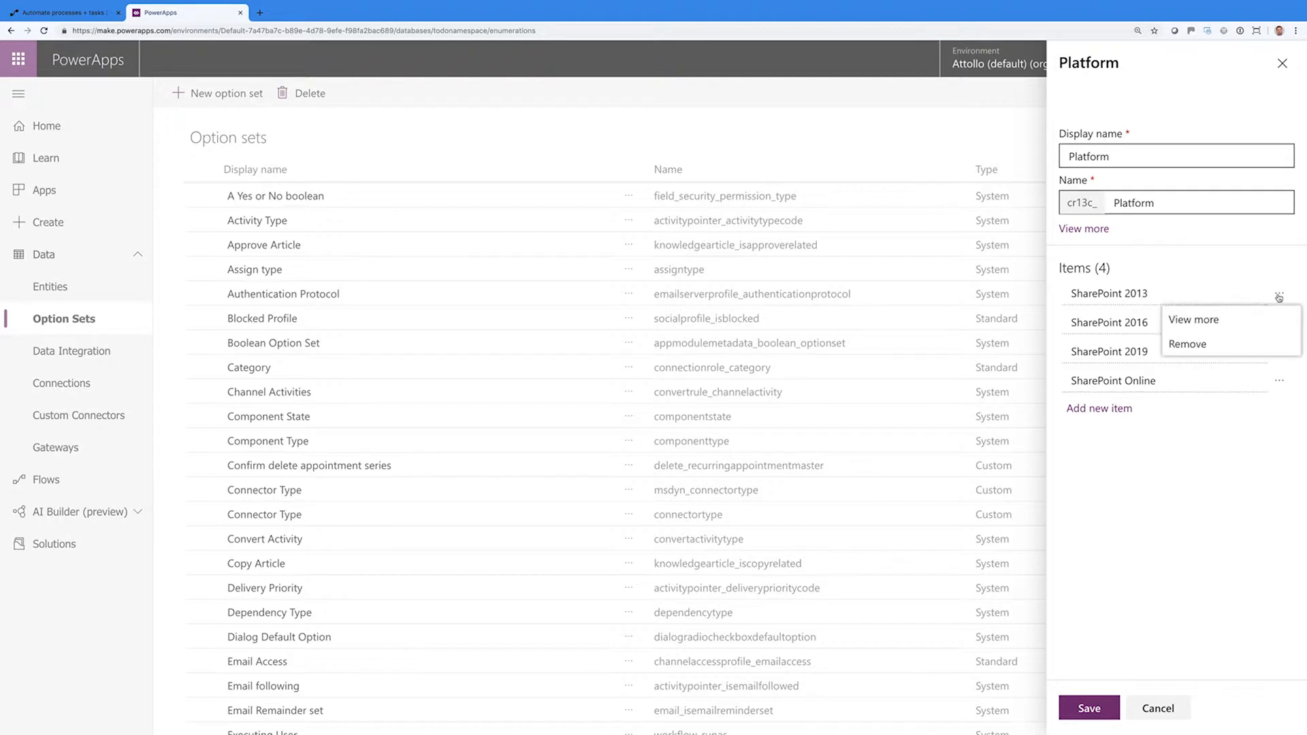
{"action": "left_click", "coordinate": [1219, 326]}
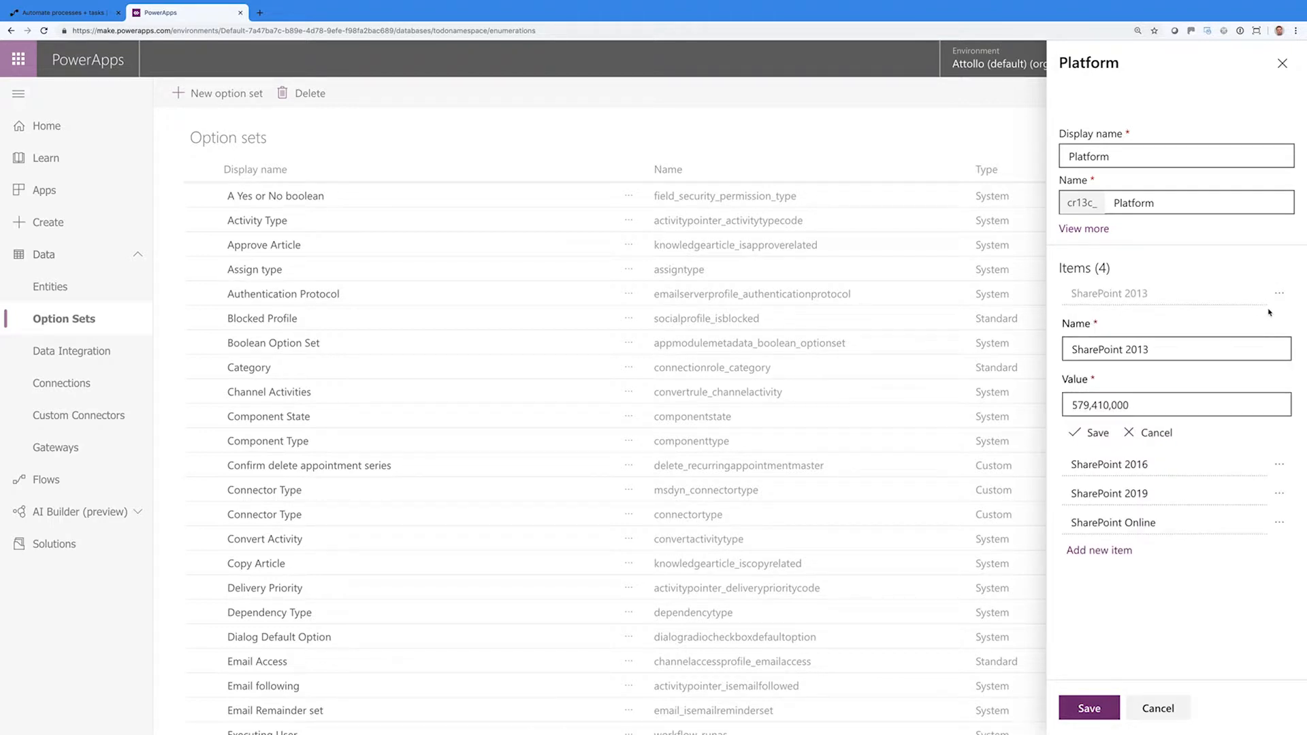
{"action": "left_click", "coordinate": [1167, 437]}
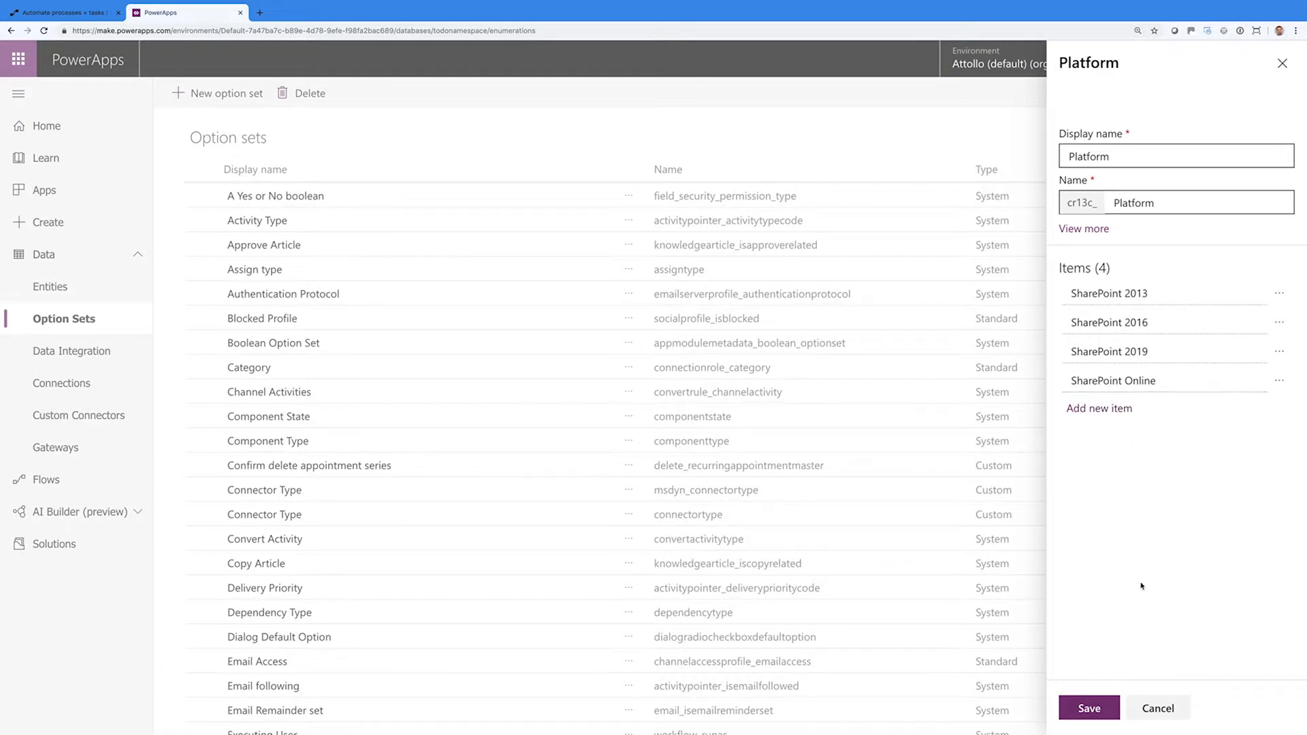
{"action": "left_click", "coordinate": [1091, 708]}
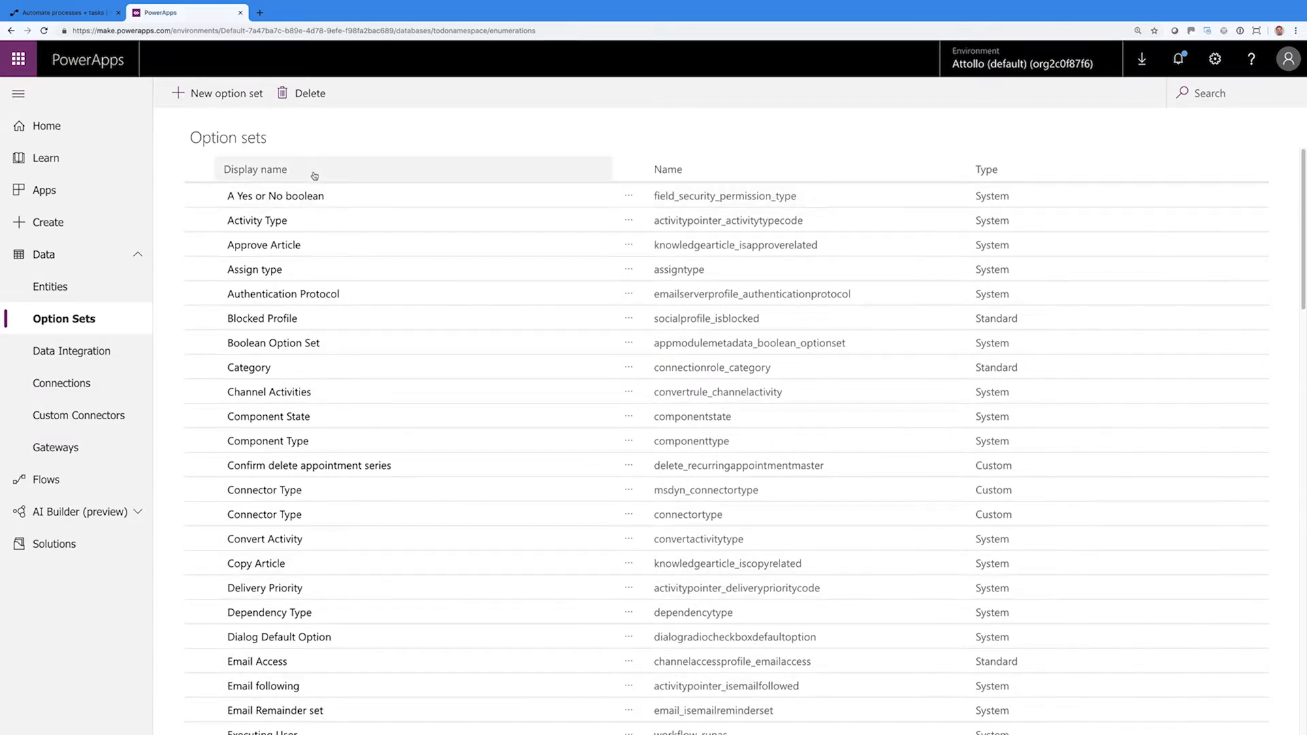
Make a new option set named Close Type, with its first item renamed Won and Lost added, and save it
{"action": "left_click", "coordinate": [230, 95]}
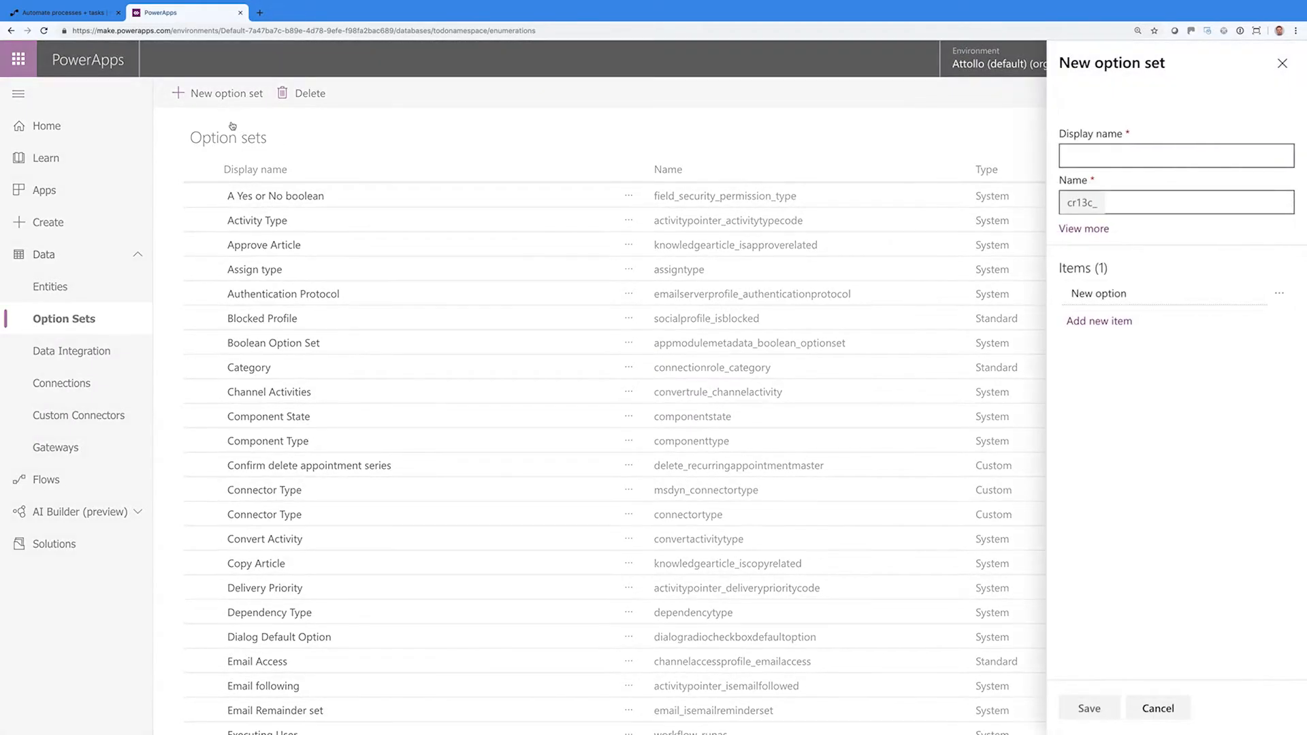
{"action": "left_click", "coordinate": [1088, 156]}
{"action": "type", "text": "Close Type"}
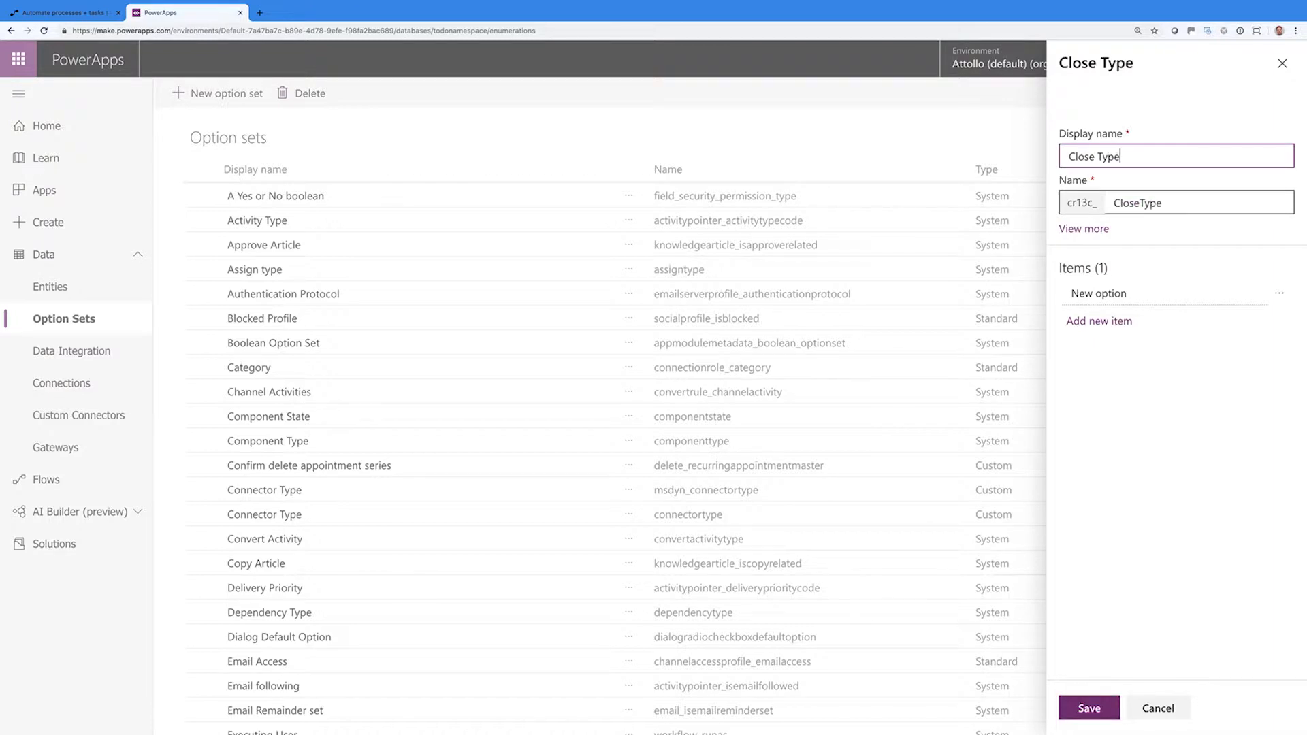
{"action": "left_click", "coordinate": [1097, 294]}
{"action": "double_click", "coordinate": [1098, 294]}
{"action": "key", "text": "BackSpace"}
{"action": "key", "text": "BackSpace"}
{"action": "key", "text": "BackSpace"}
{"action": "key", "text": "BackSpace"}
{"action": "key", "text": "BackSpace"}
{"action": "type", "text": "Won"}
{"action": "key", "text": "Return"}
{"action": "type", "text": "Lost"}
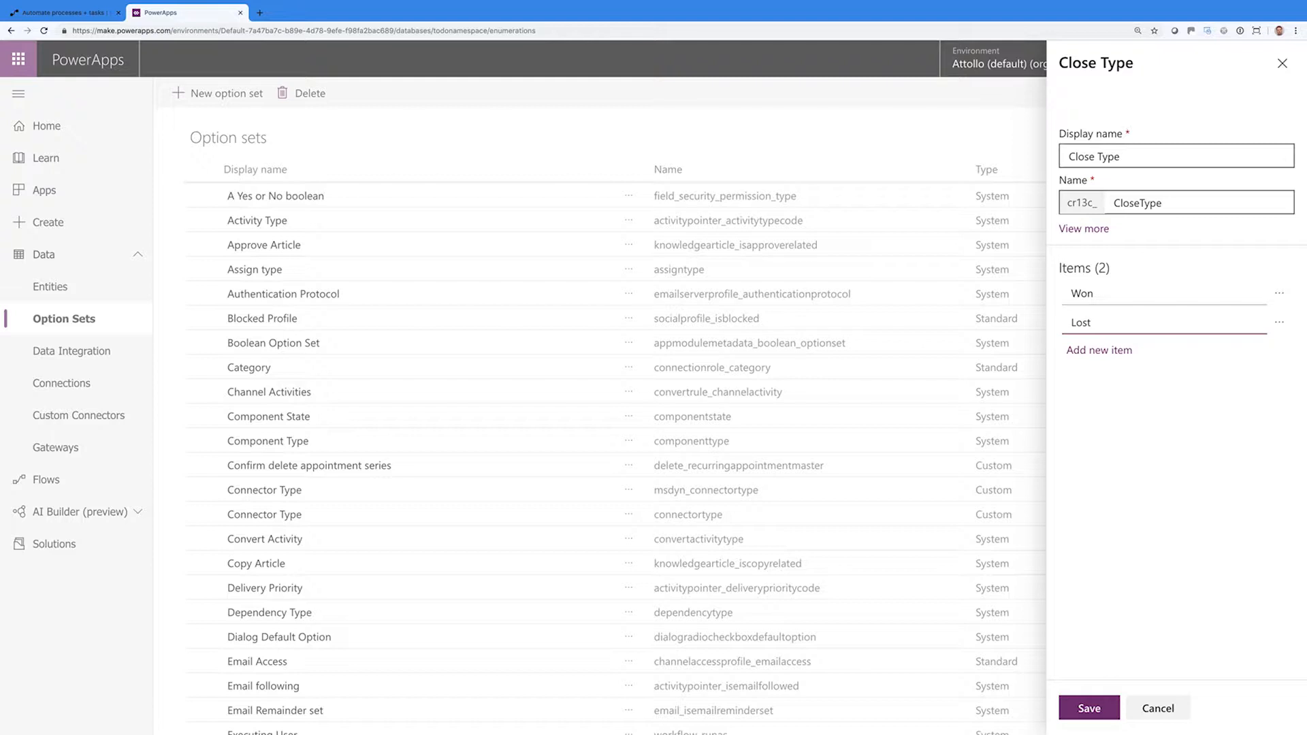
{"action": "left_click", "coordinate": [1090, 710]}
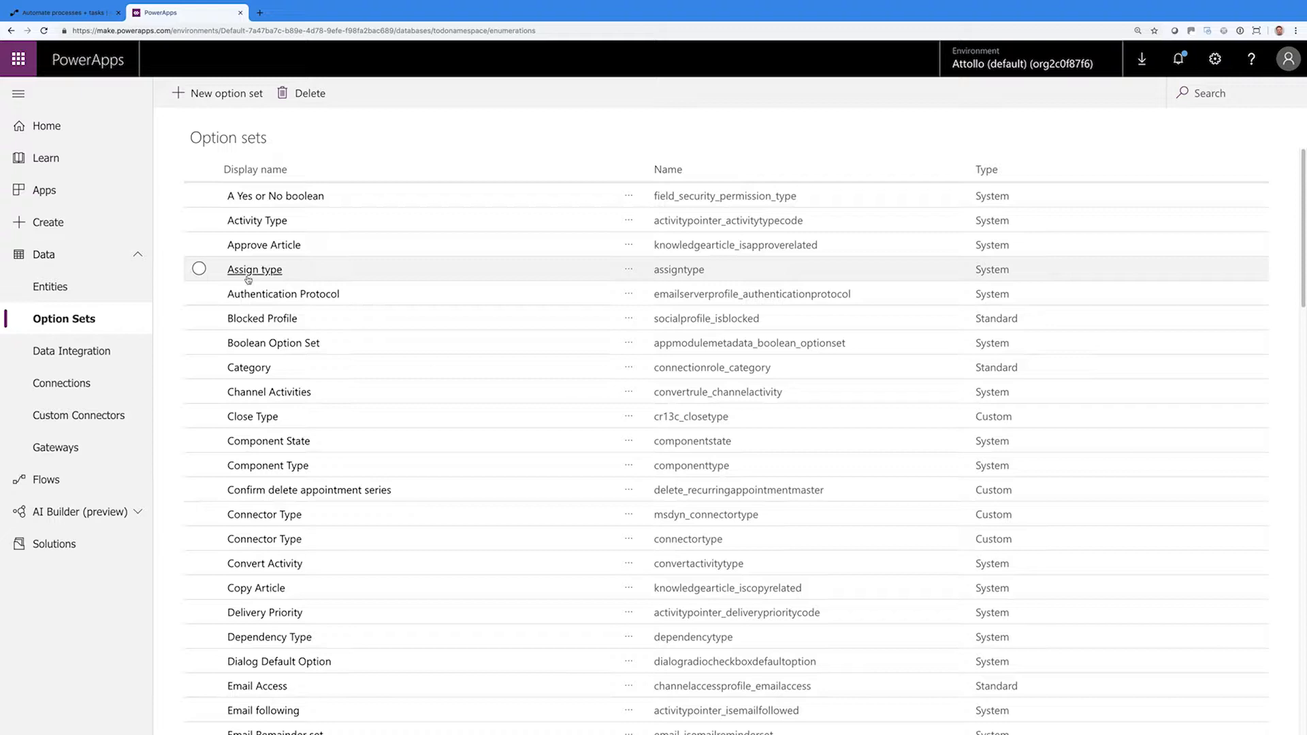
Browse the Appointment entity's fields, forms and views, then go back to Entities and switch to Microsoft Flow
{"action": "left_click", "coordinate": [118, 288]}
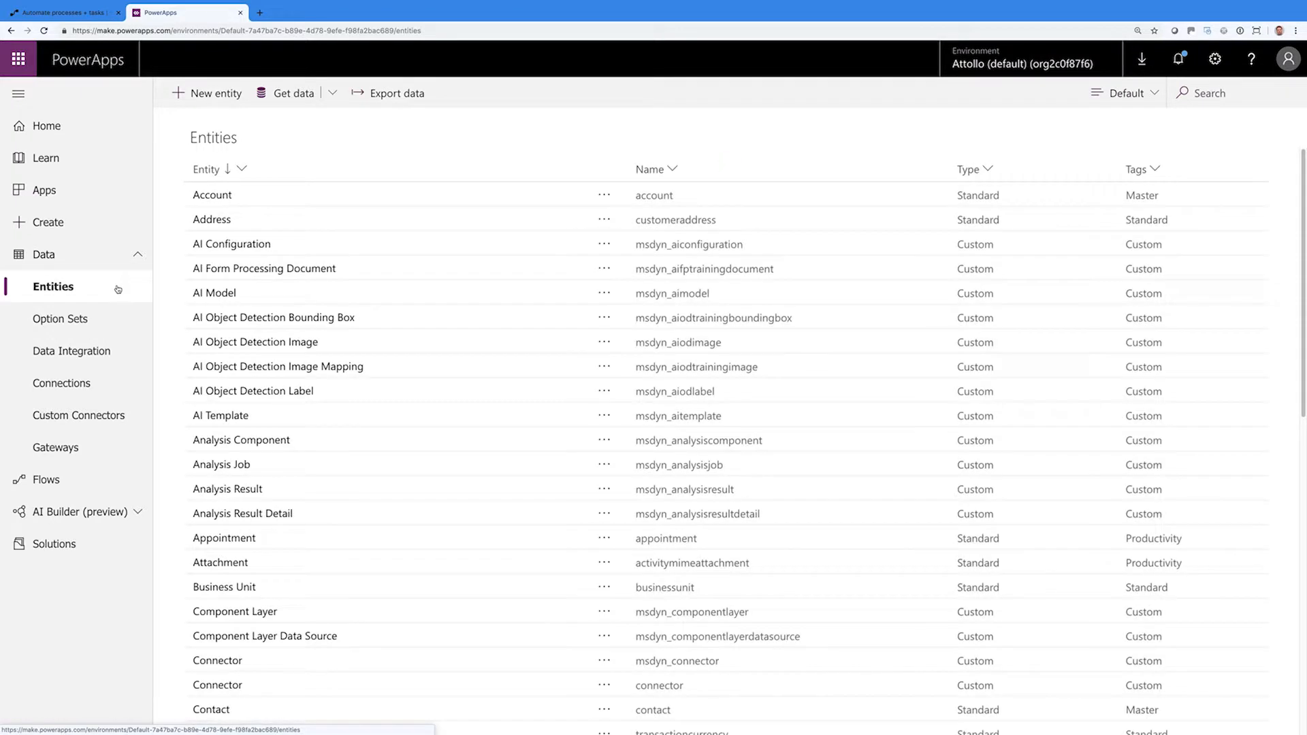
{"action": "scroll", "coordinate": [225, 368], "scroll_direction": "down", "scroll_amount": 4}
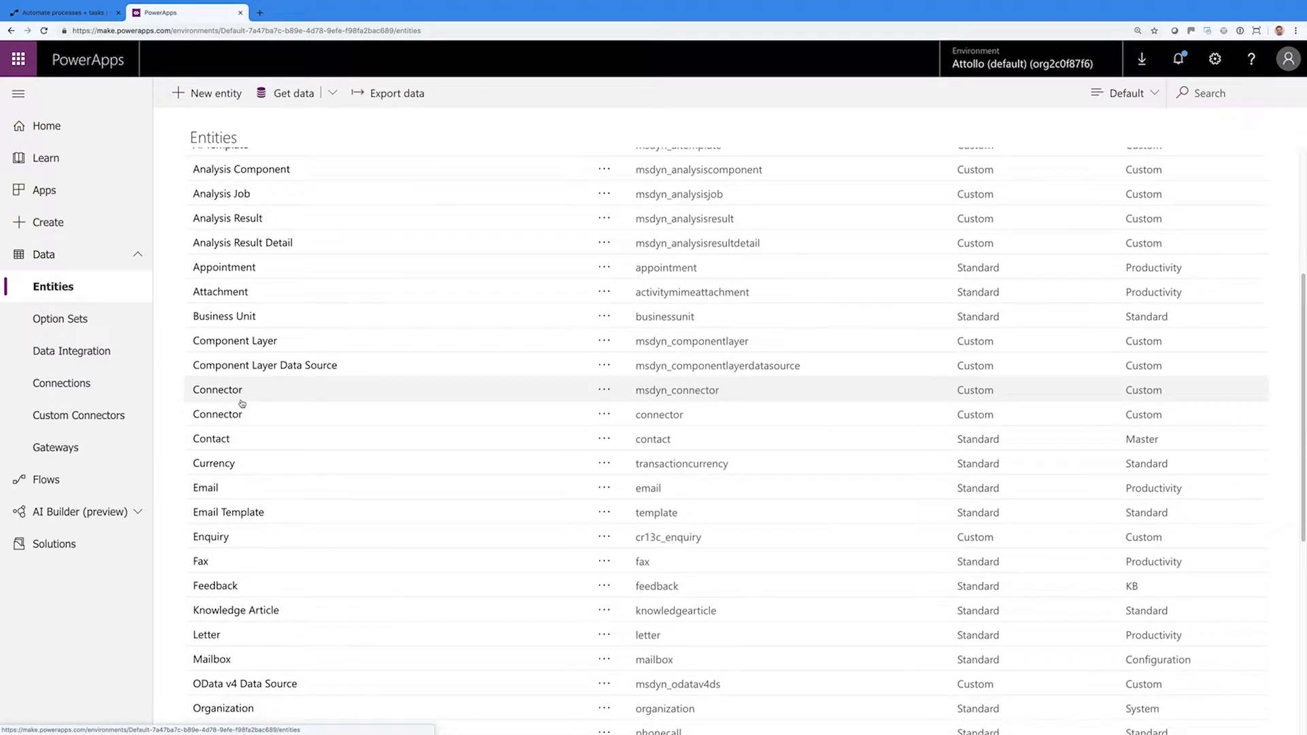
{"action": "left_click", "coordinate": [240, 269]}
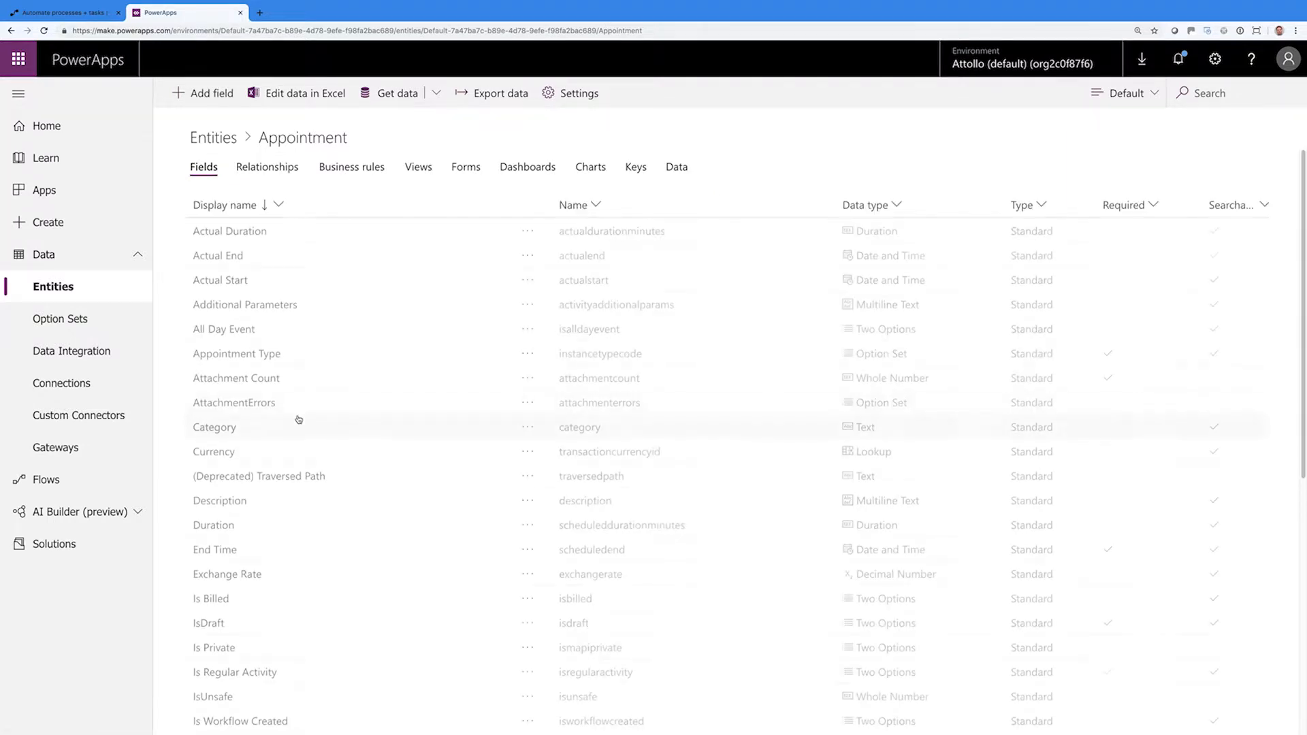
{"action": "scroll", "coordinate": [297, 422], "scroll_direction": "down", "scroll_amount": 5}
{"action": "scroll", "coordinate": [299, 418], "scroll_direction": "down", "scroll_amount": 2}
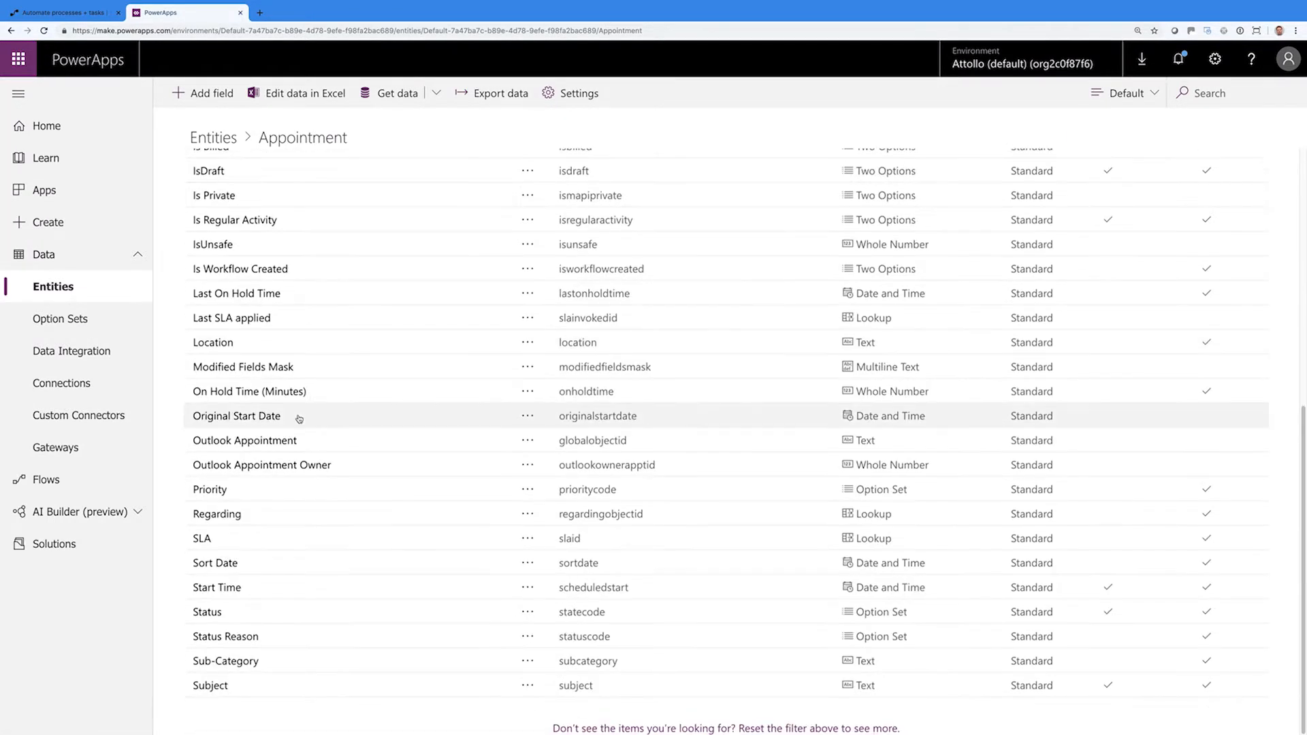
{"action": "scroll", "coordinate": [299, 418], "scroll_direction": "up", "scroll_amount": 7}
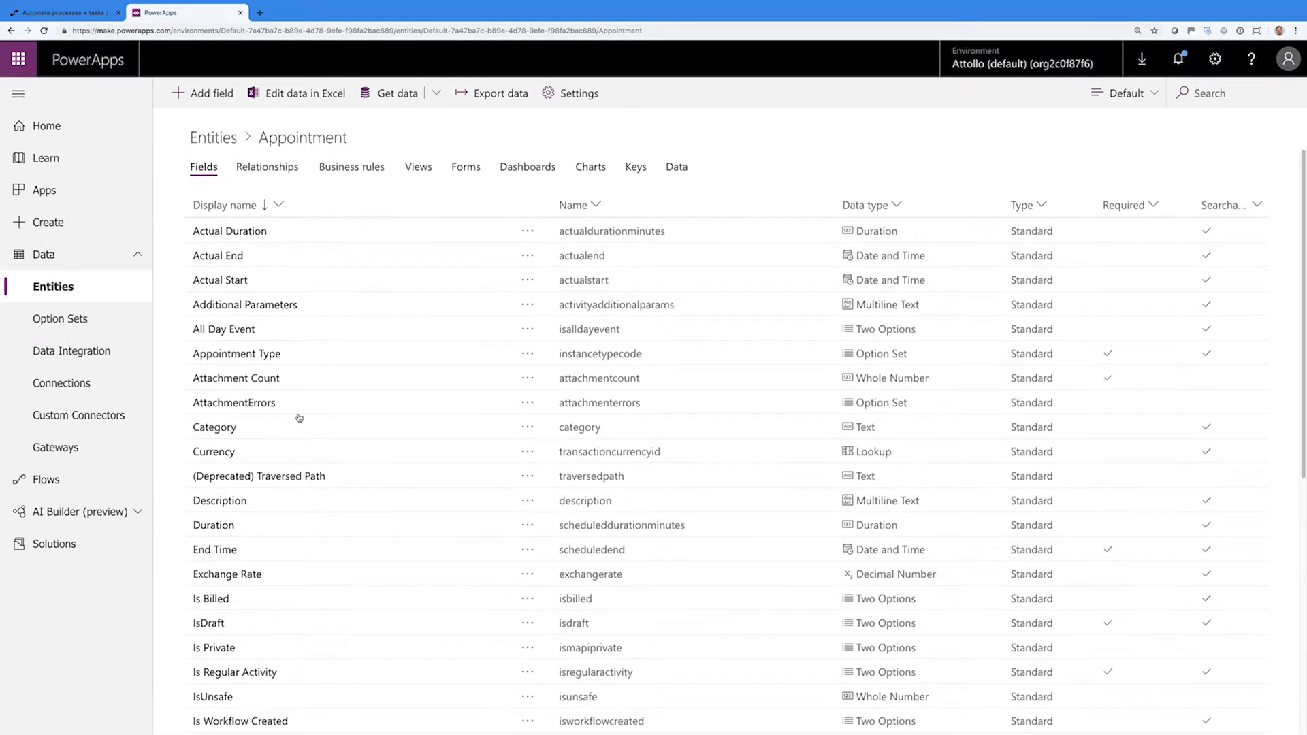
{"action": "left_click", "coordinate": [463, 169]}
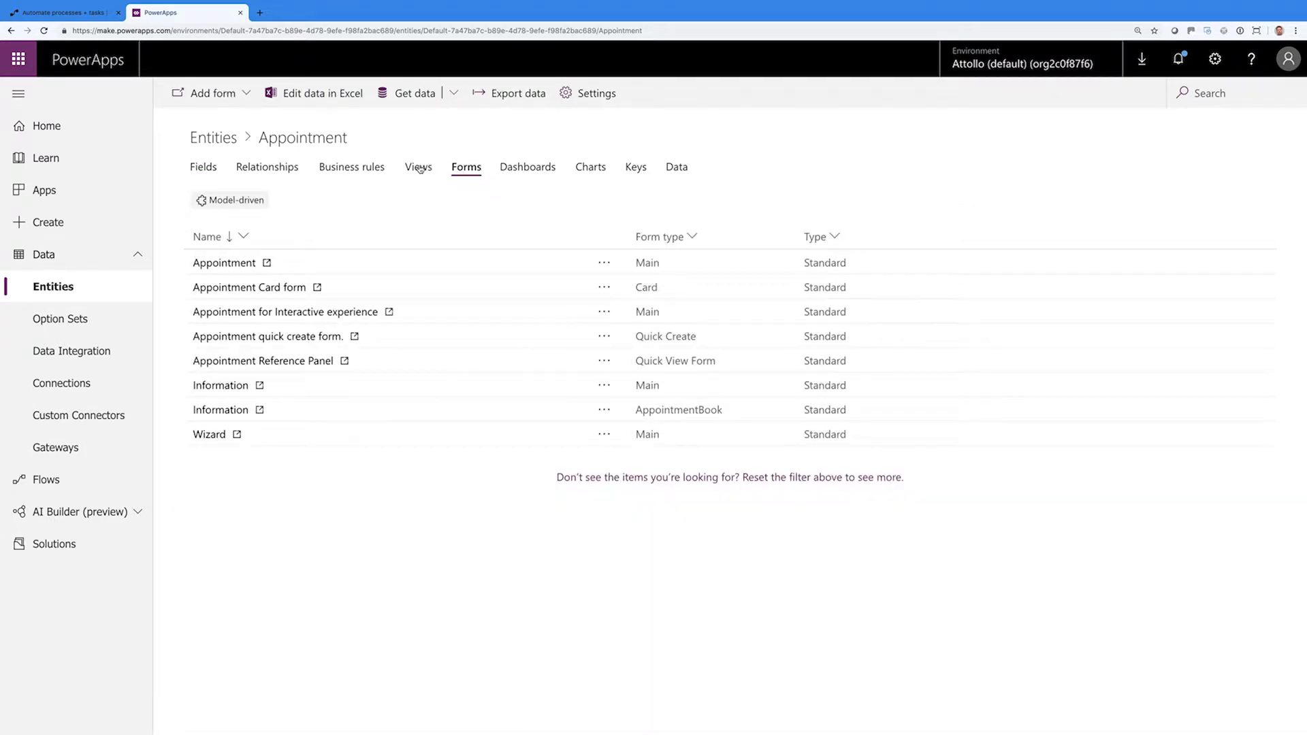
{"action": "left_click", "coordinate": [419, 167]}
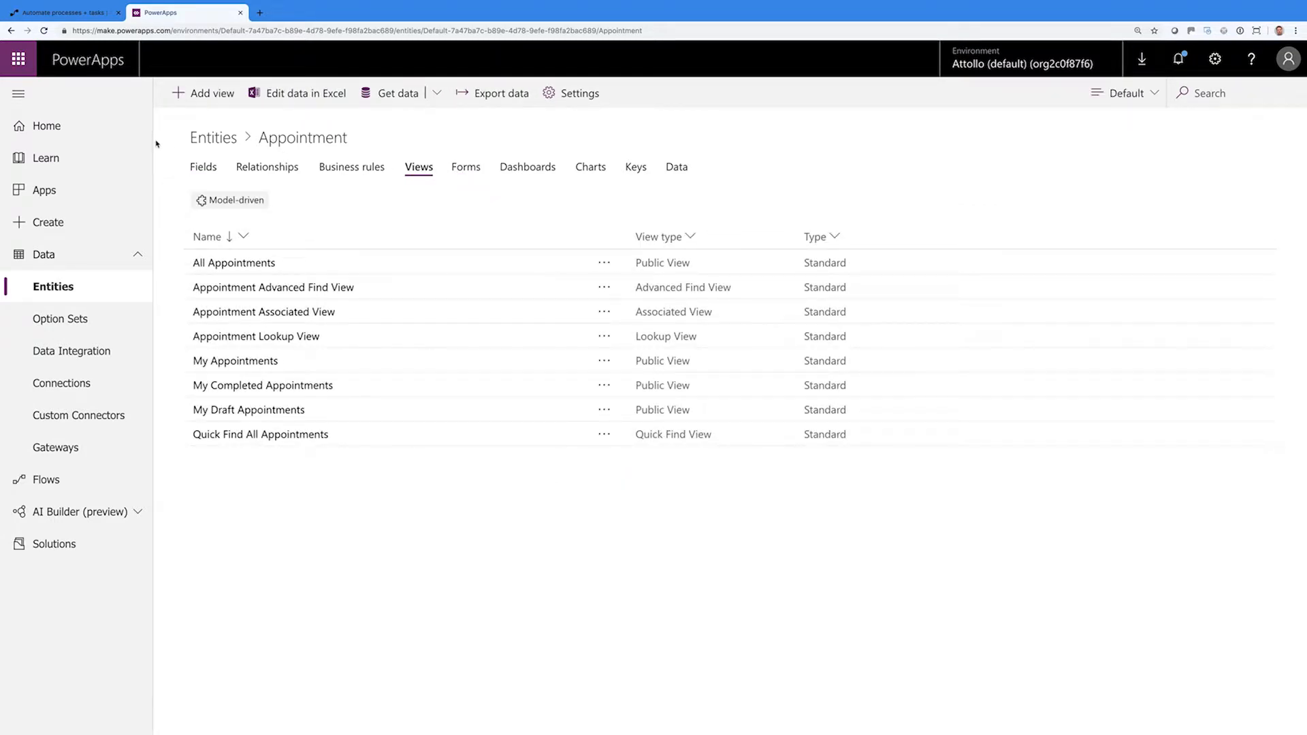
{"action": "left_click", "coordinate": [207, 142]}
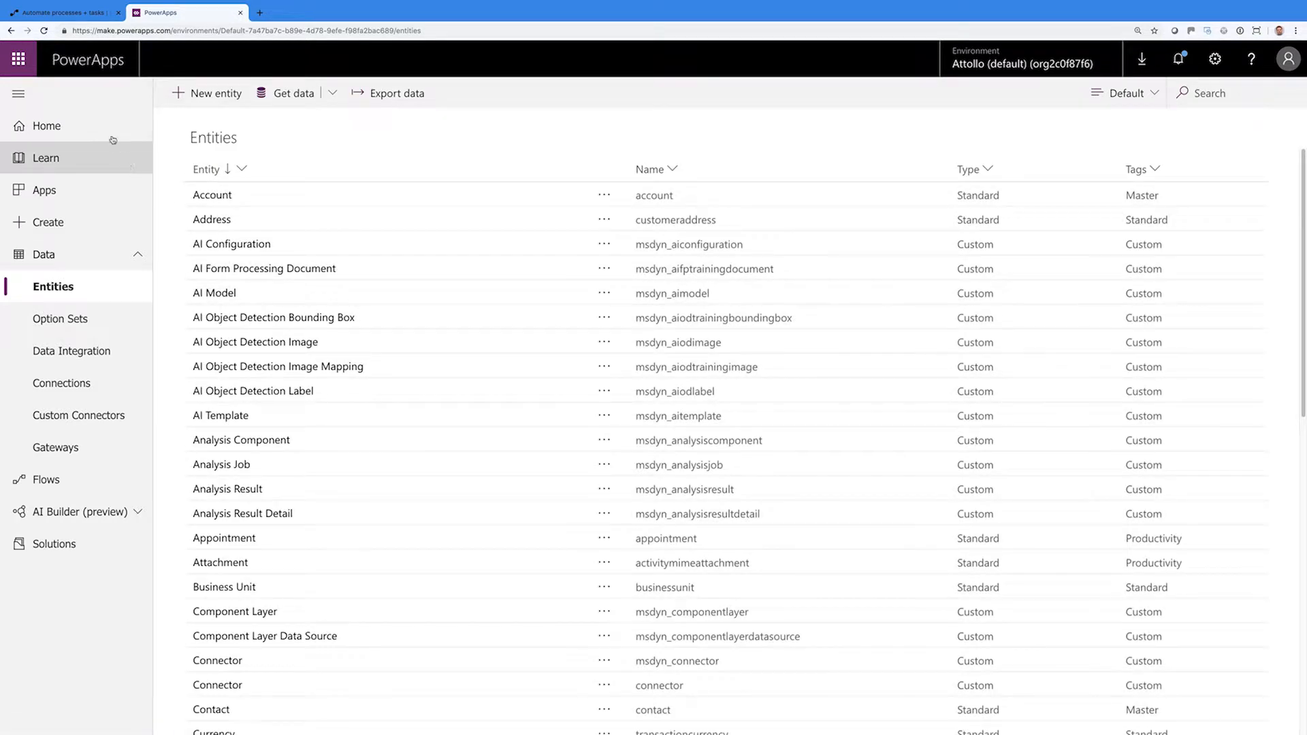
{"action": "left_click", "coordinate": [66, 12]}
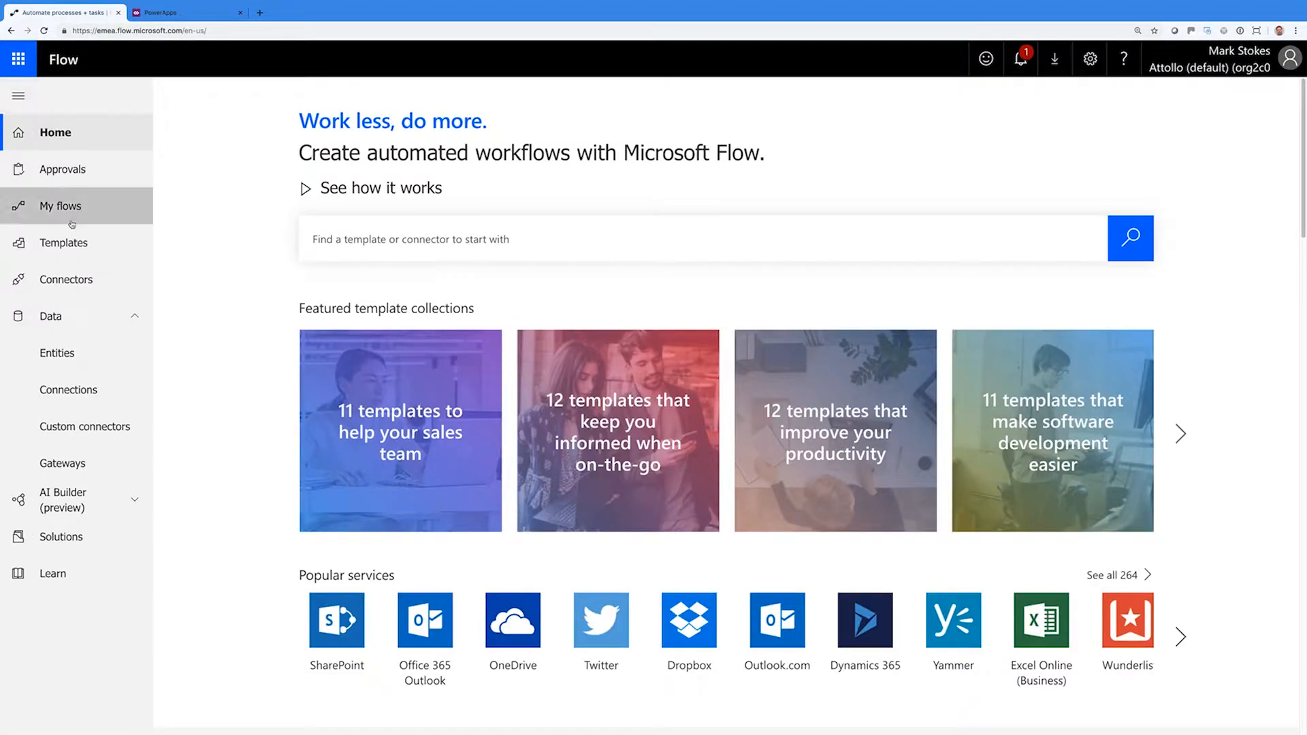
Return to the original PowerApps Entities tab, closing the duplicate tab opened from Flow
{"action": "left_click", "coordinate": [61, 352]}
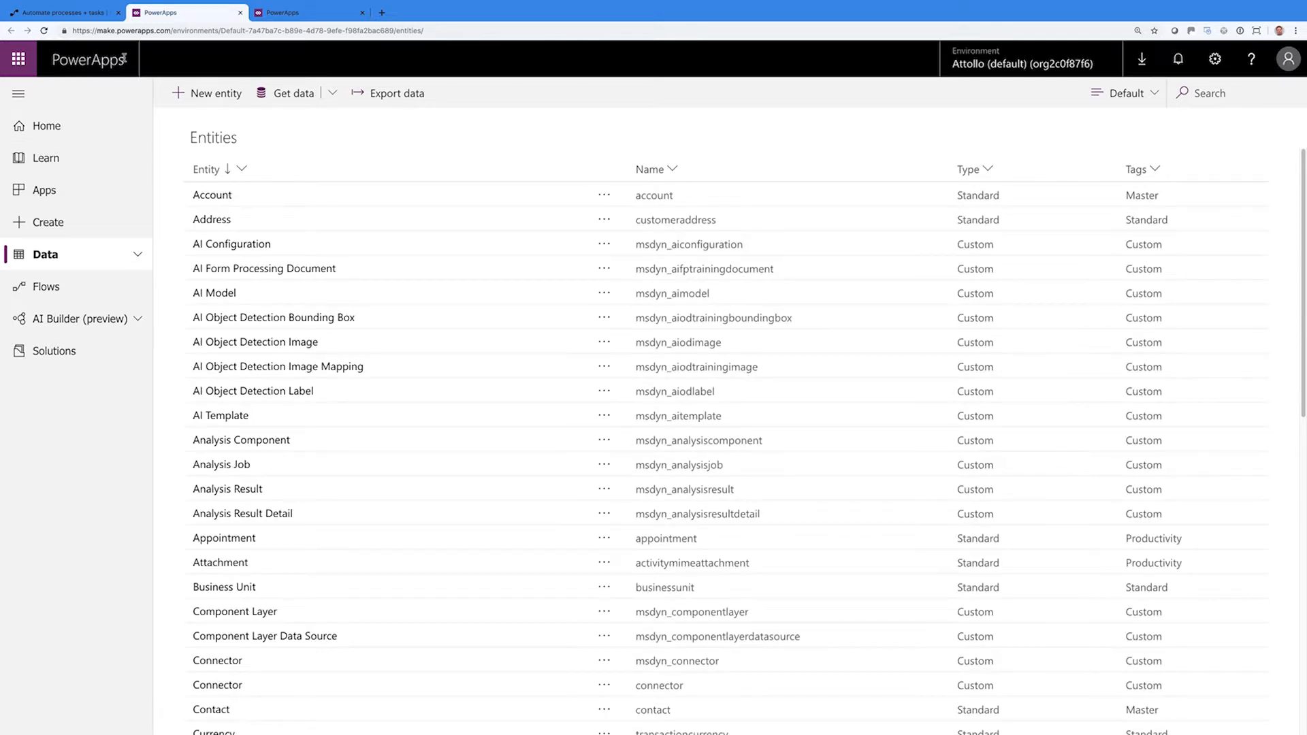
{"action": "left_click", "coordinate": [240, 13]}
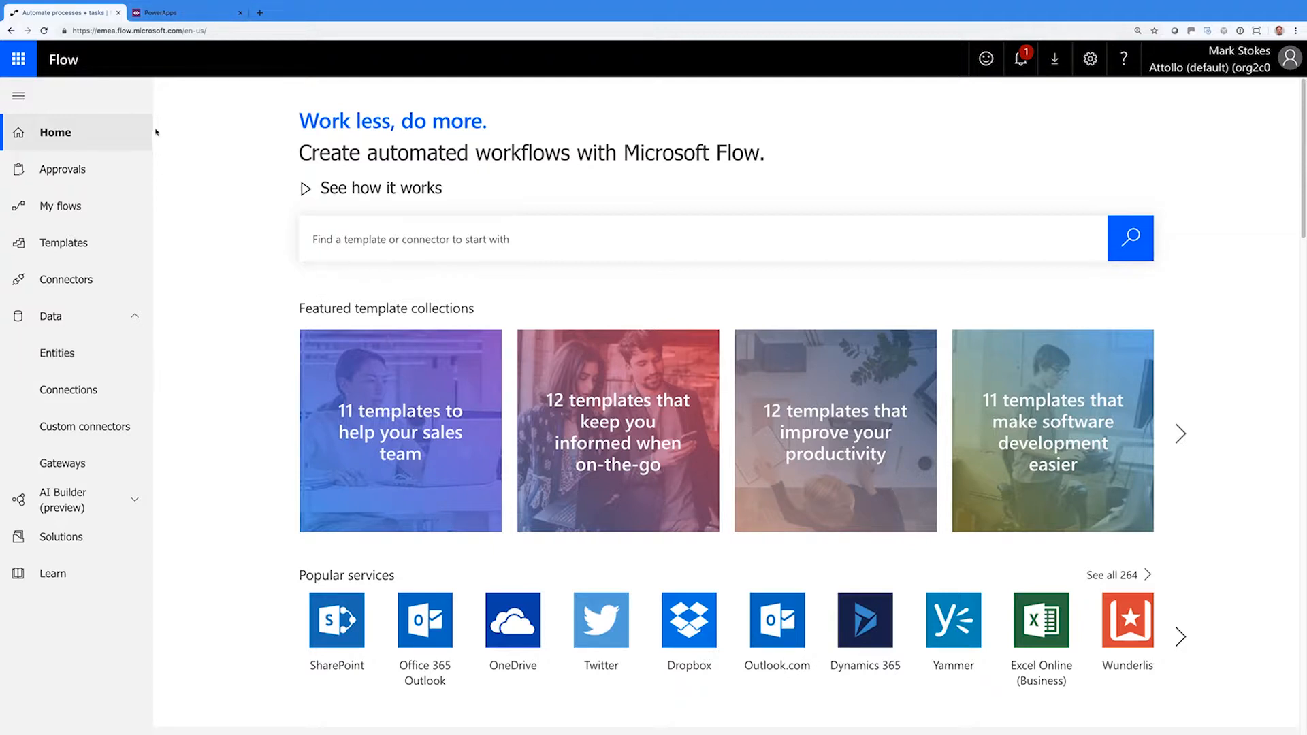
{"action": "left_click", "coordinate": [185, 19]}
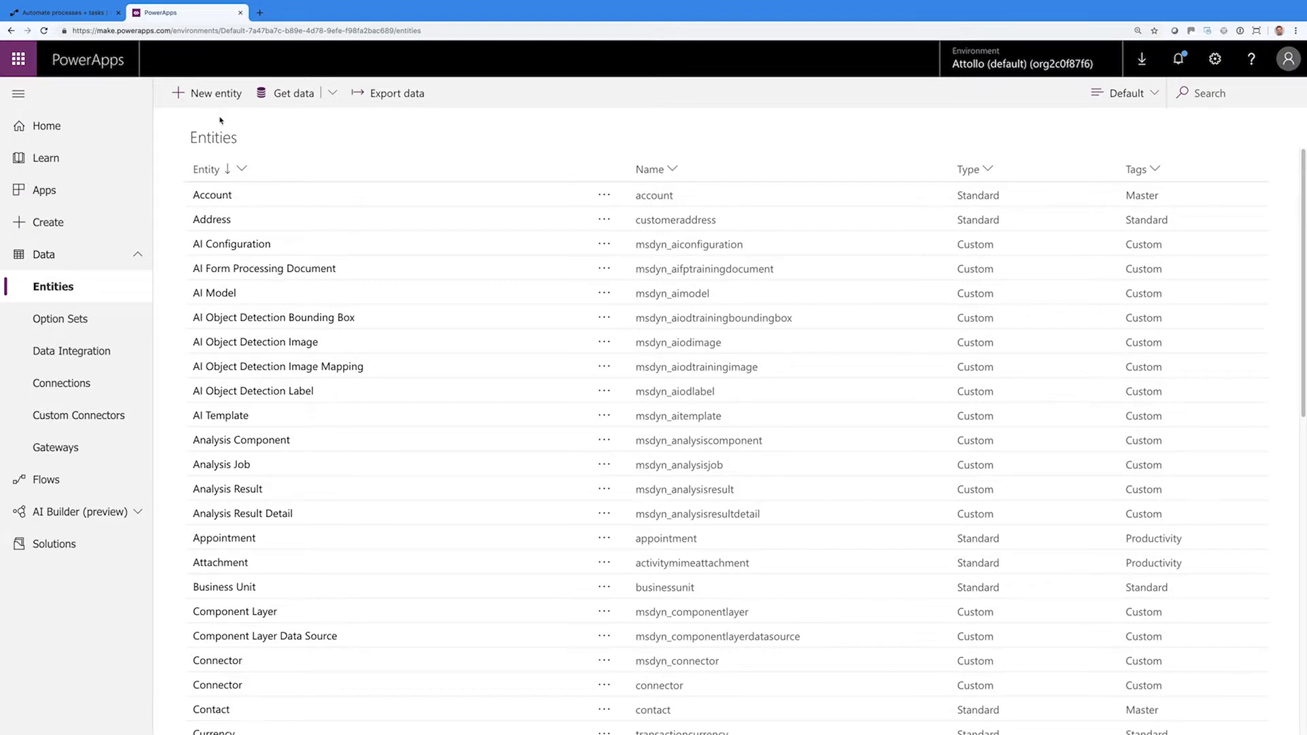
{"action": "scroll", "coordinate": [280, 381], "scroll_direction": "down", "scroll_amount": 10}
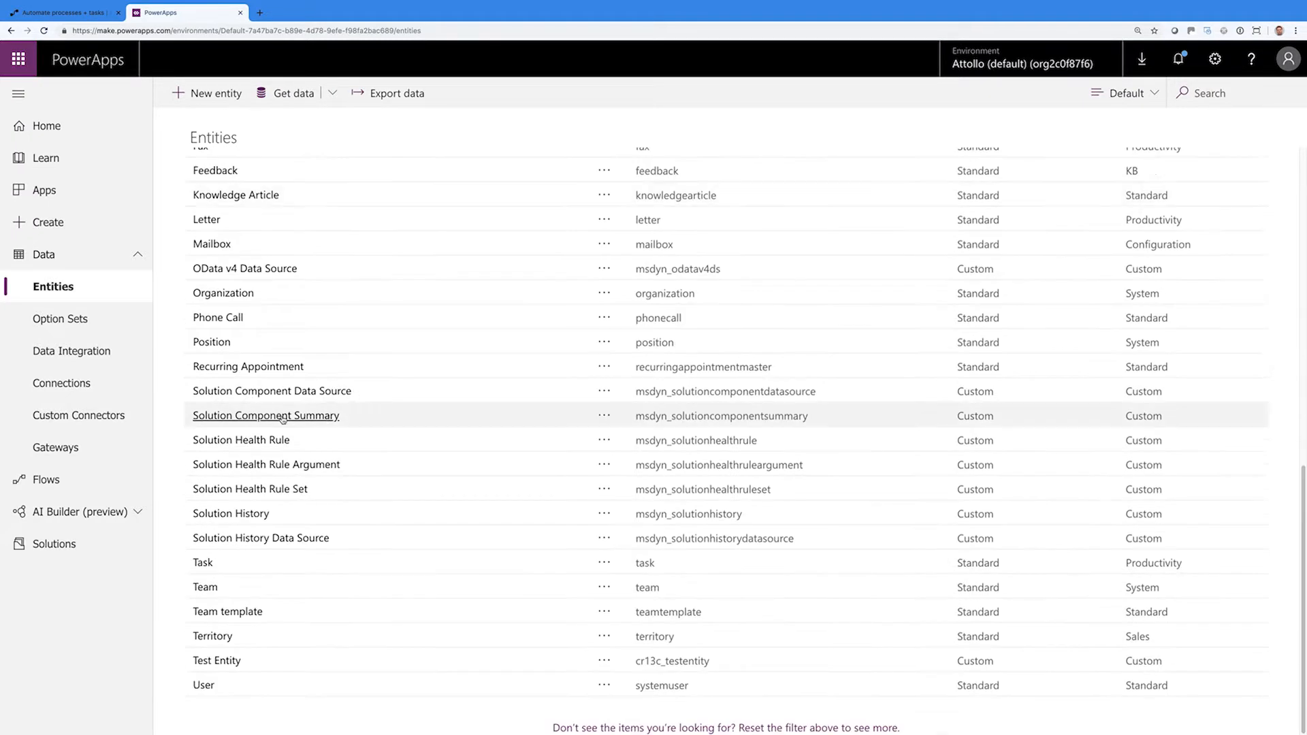
{"action": "left_click", "coordinate": [224, 345]}
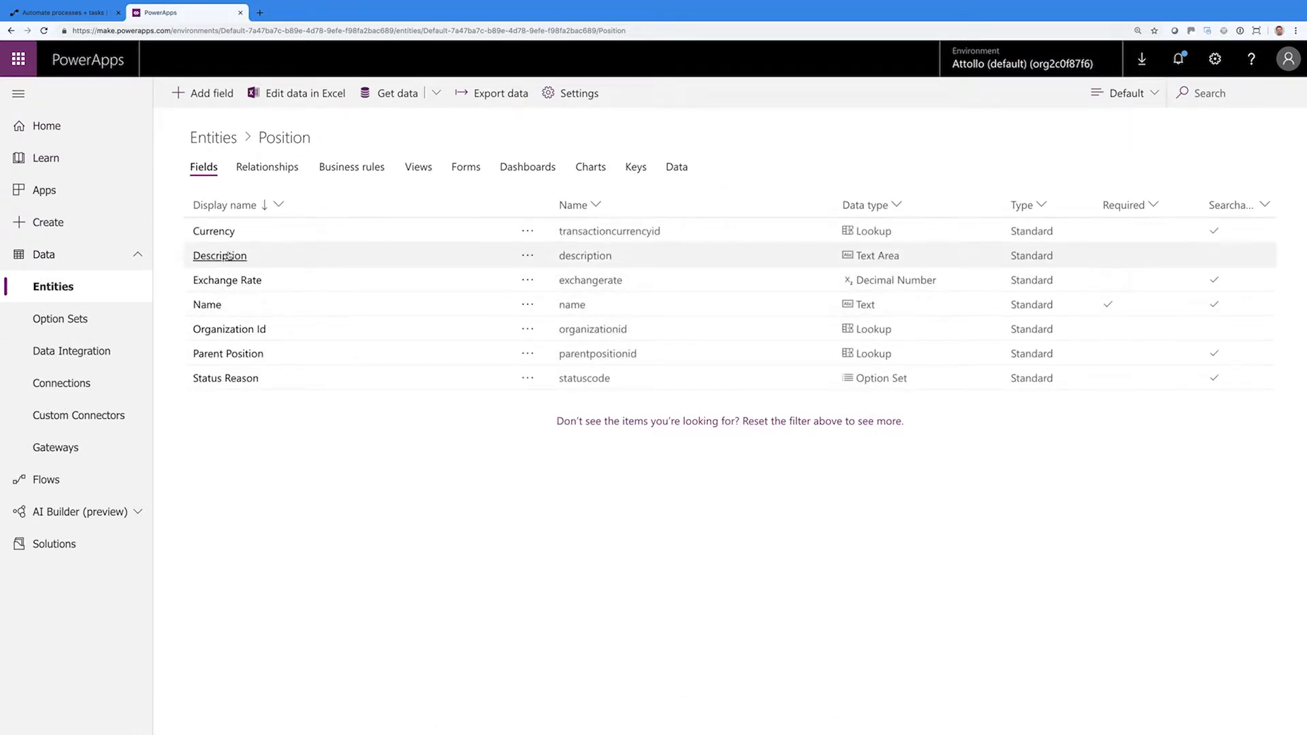
{"action": "left_click", "coordinate": [218, 144]}
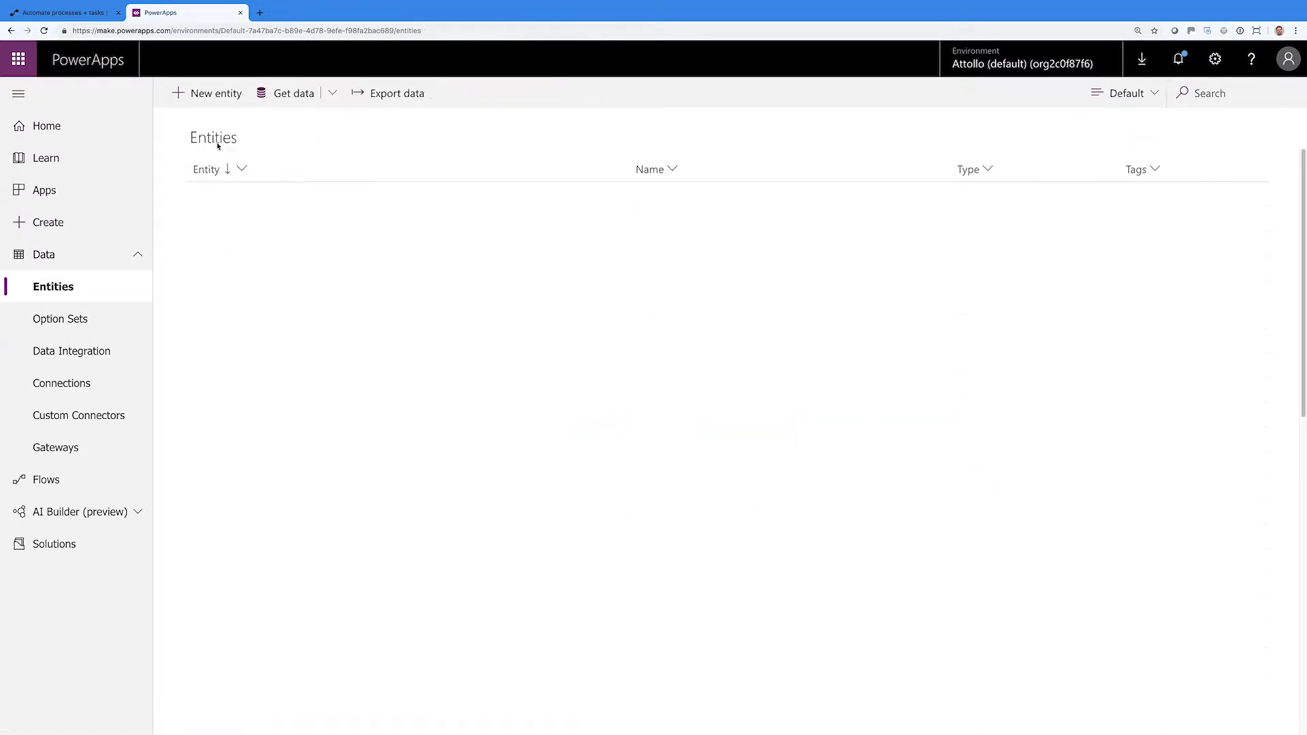
{"action": "scroll", "coordinate": [258, 568], "scroll_direction": "down", "scroll_amount": 10}
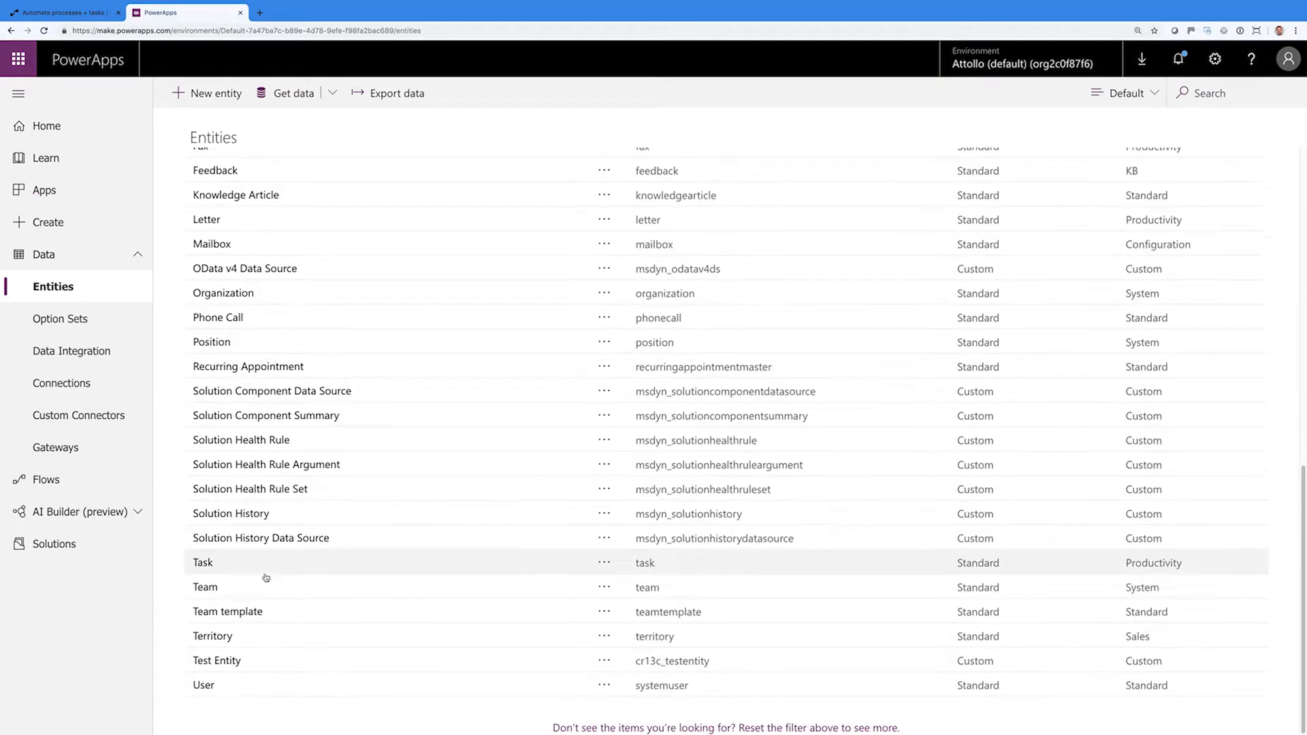
{"action": "left_click", "coordinate": [204, 685]}
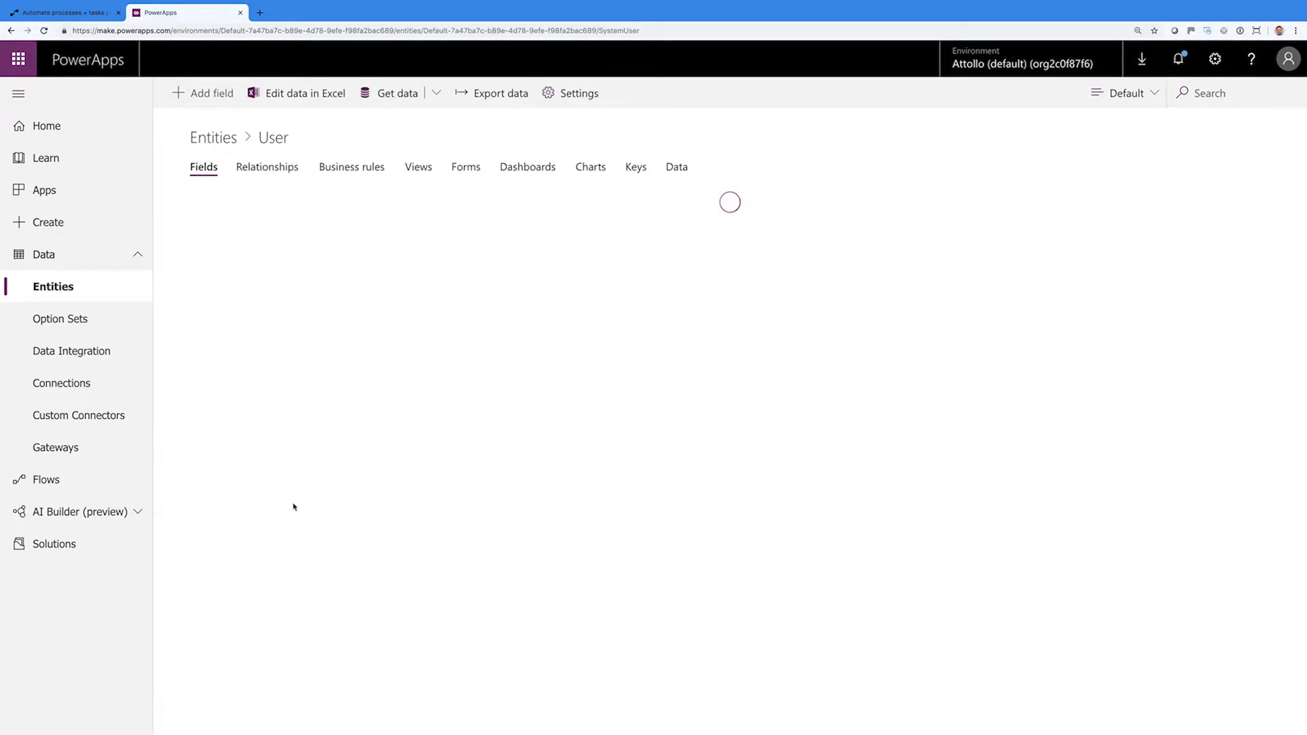
{"action": "scroll", "coordinate": [297, 505], "scroll_direction": "down", "scroll_amount": 3}
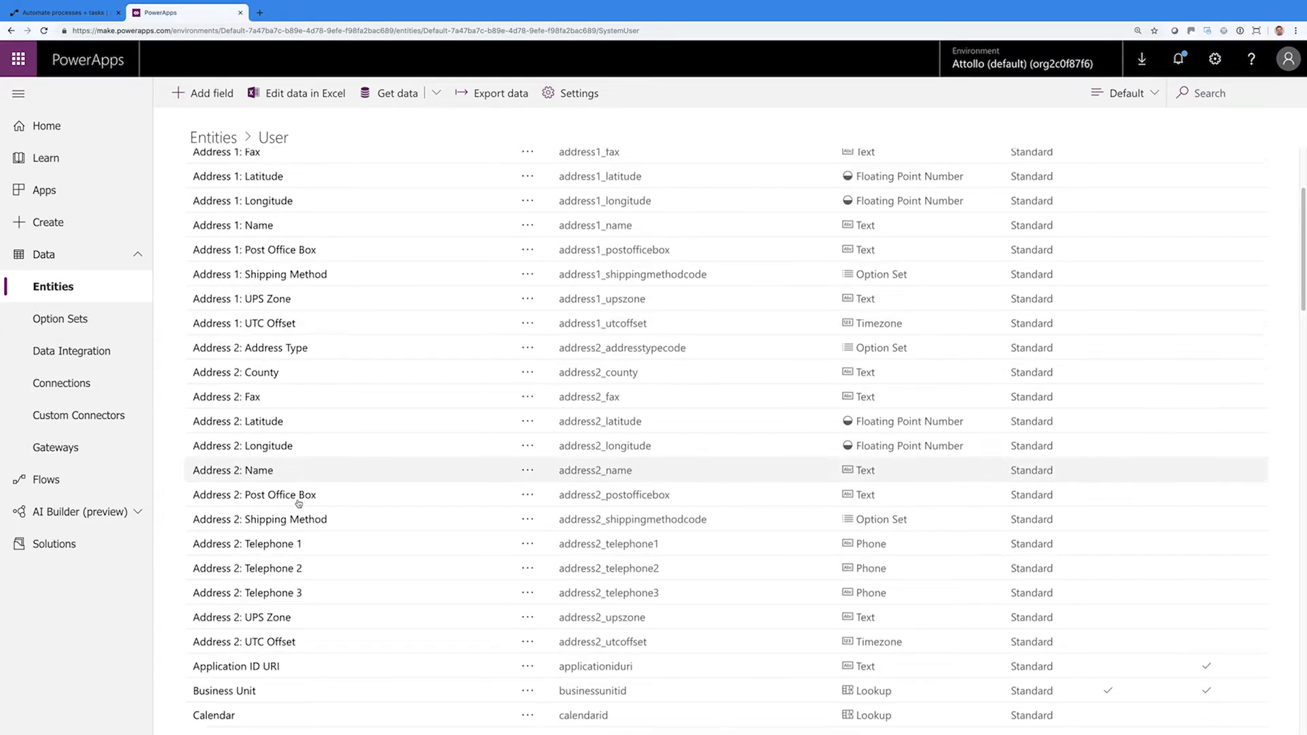
{"action": "scroll", "coordinate": [299, 504], "scroll_direction": "down", "scroll_amount": 20}
{"action": "scroll", "coordinate": [298, 504], "scroll_direction": "up", "scroll_amount": 20}
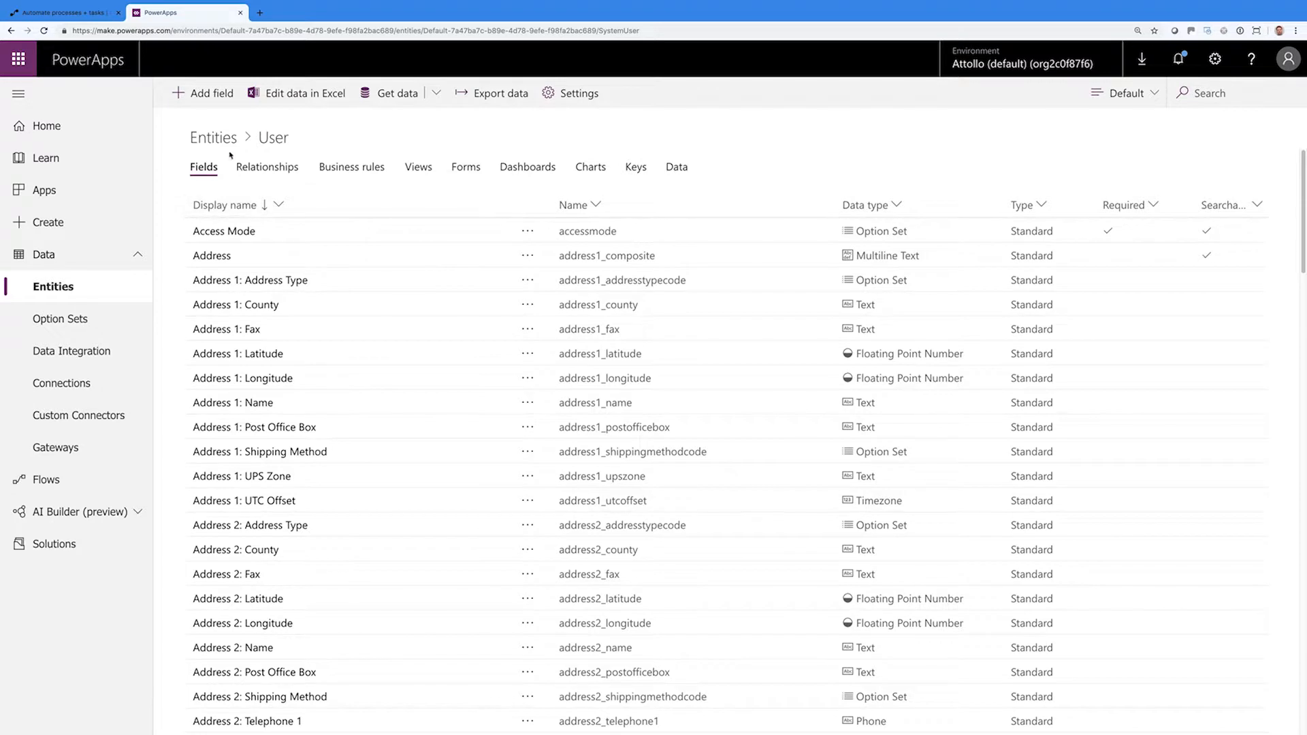
{"action": "left_click", "coordinate": [226, 143]}
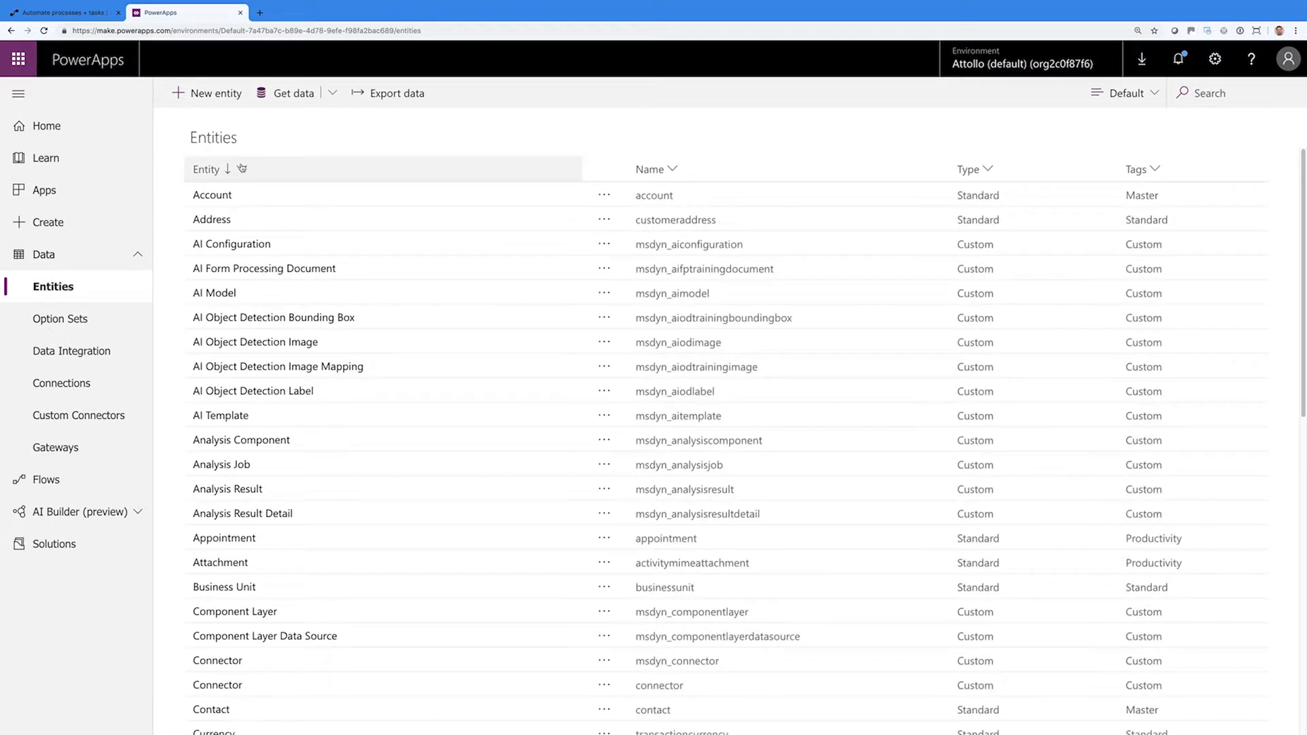
Start a new entity named Opportunity (plural Opportunities) with primary field Company Name
{"action": "left_click", "coordinate": [207, 96]}
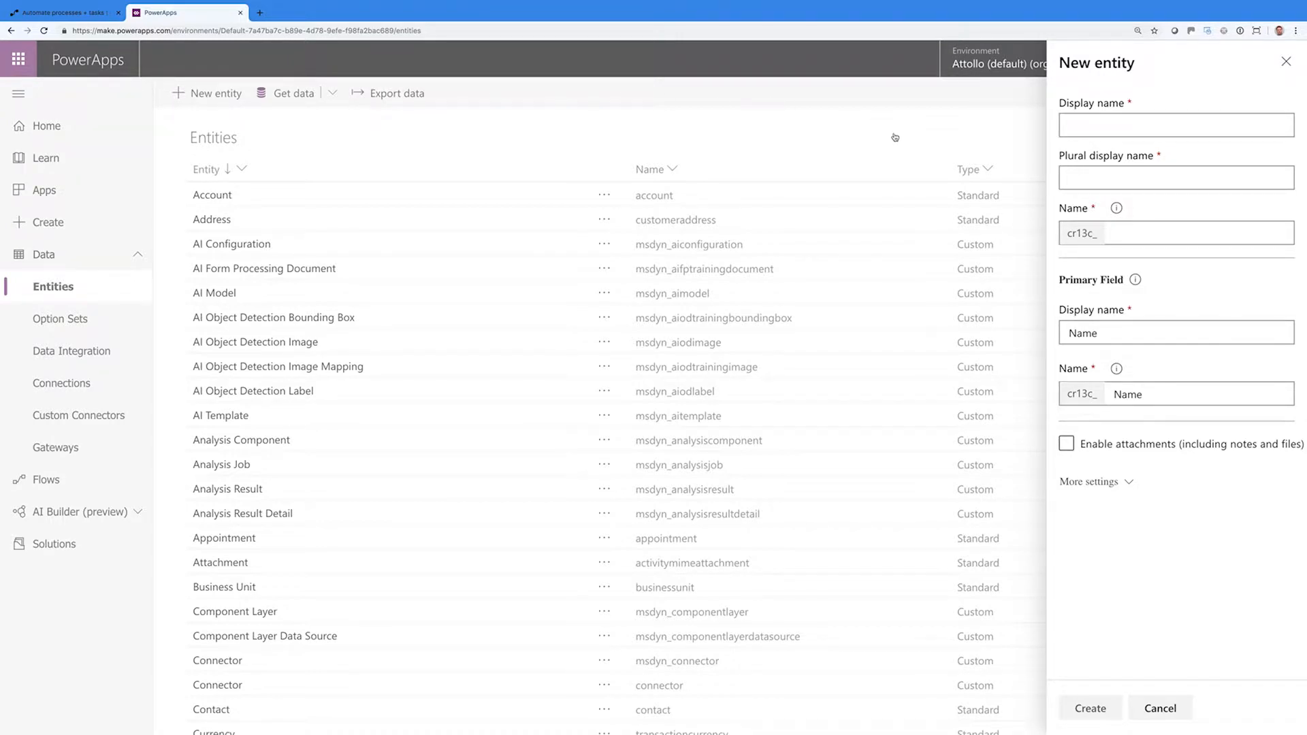
{"action": "left_click", "coordinate": [1083, 126]}
{"action": "type", "text": "Opportunity"}
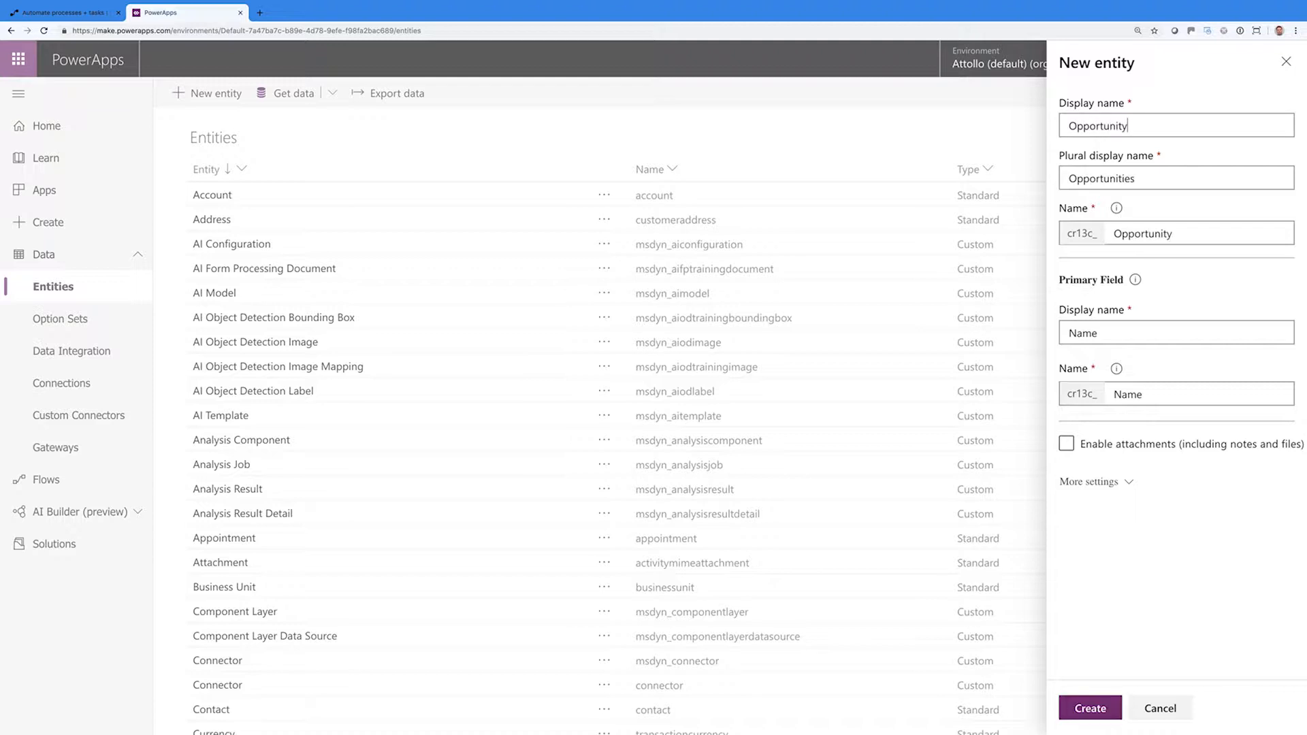
{"action": "left_click_drag", "start_coordinate": [1135, 177], "coordinate": [1065, 180]}
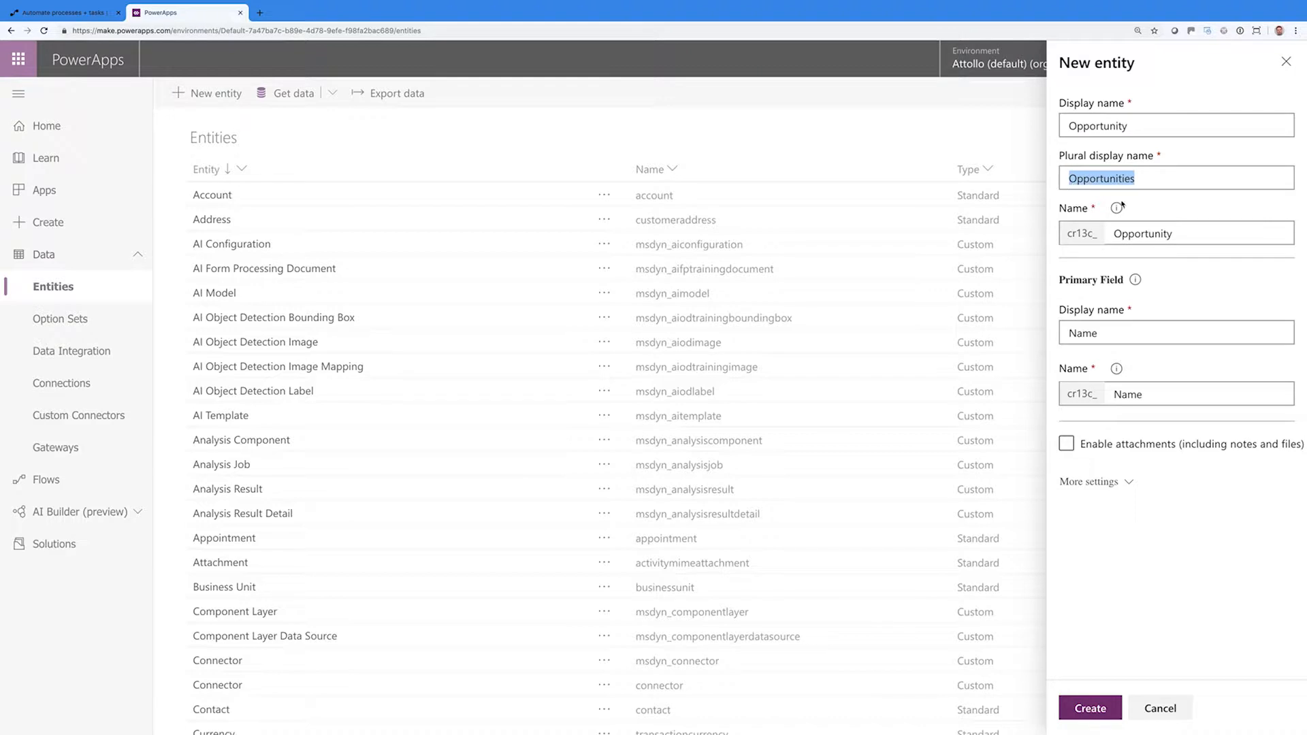
{"action": "left_click", "coordinate": [1174, 205]}
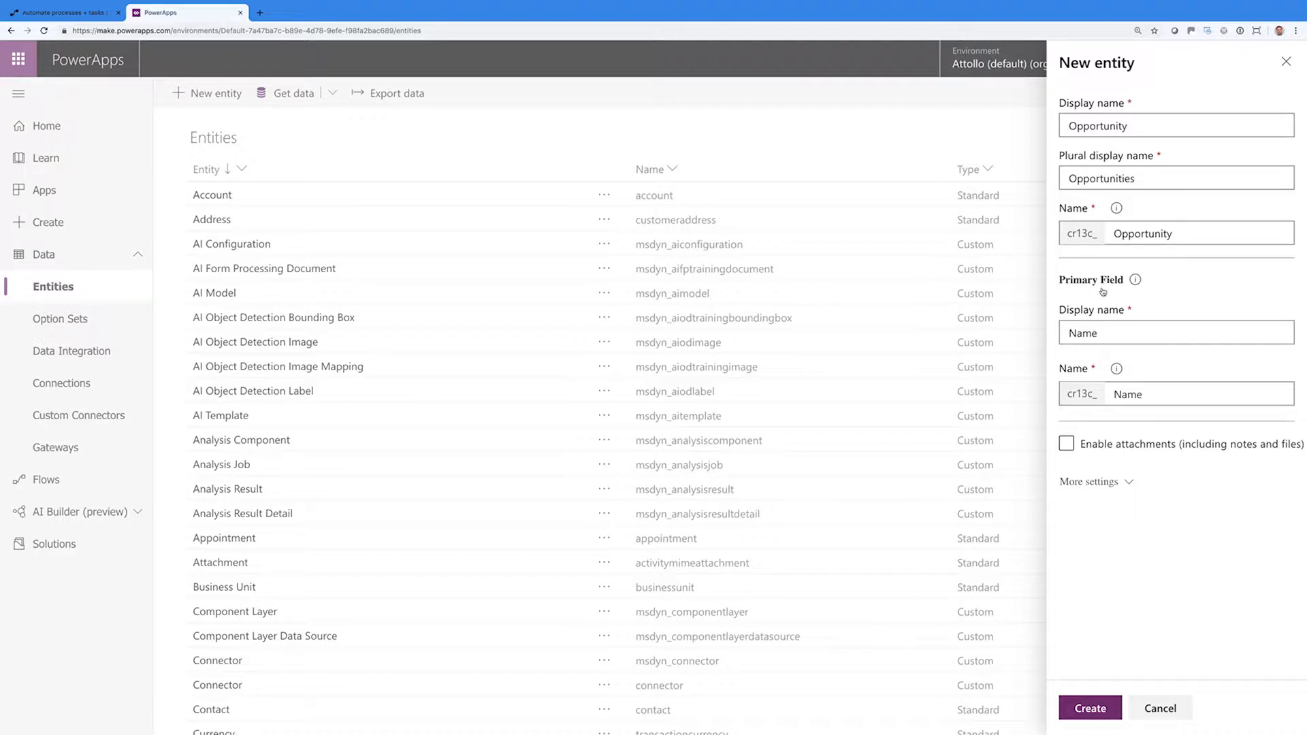
{"action": "type", "text": "Companu"}
{"action": "key", "text": "BackSpace"}
{"action": "type", "text": "y"}
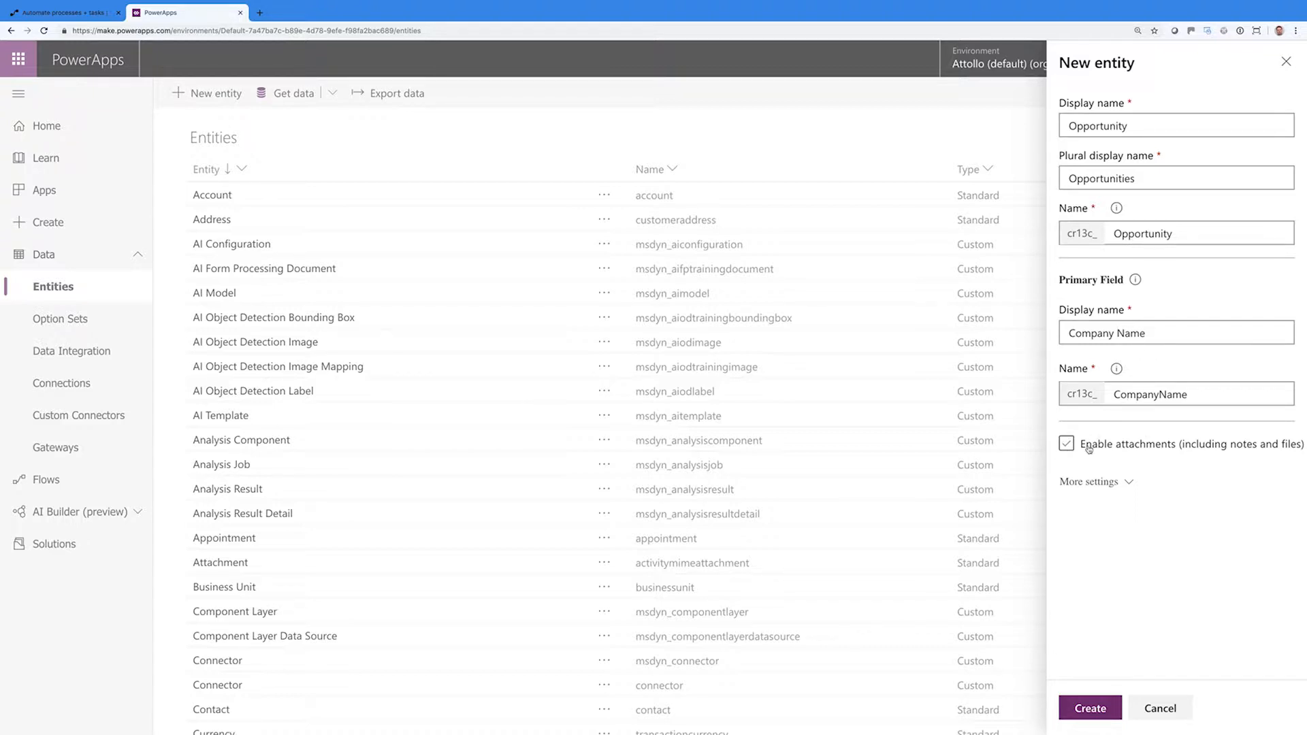
Give the entity the description 'An Attollo Sales Opportunity'
{"action": "left_click", "coordinate": [1086, 484]}
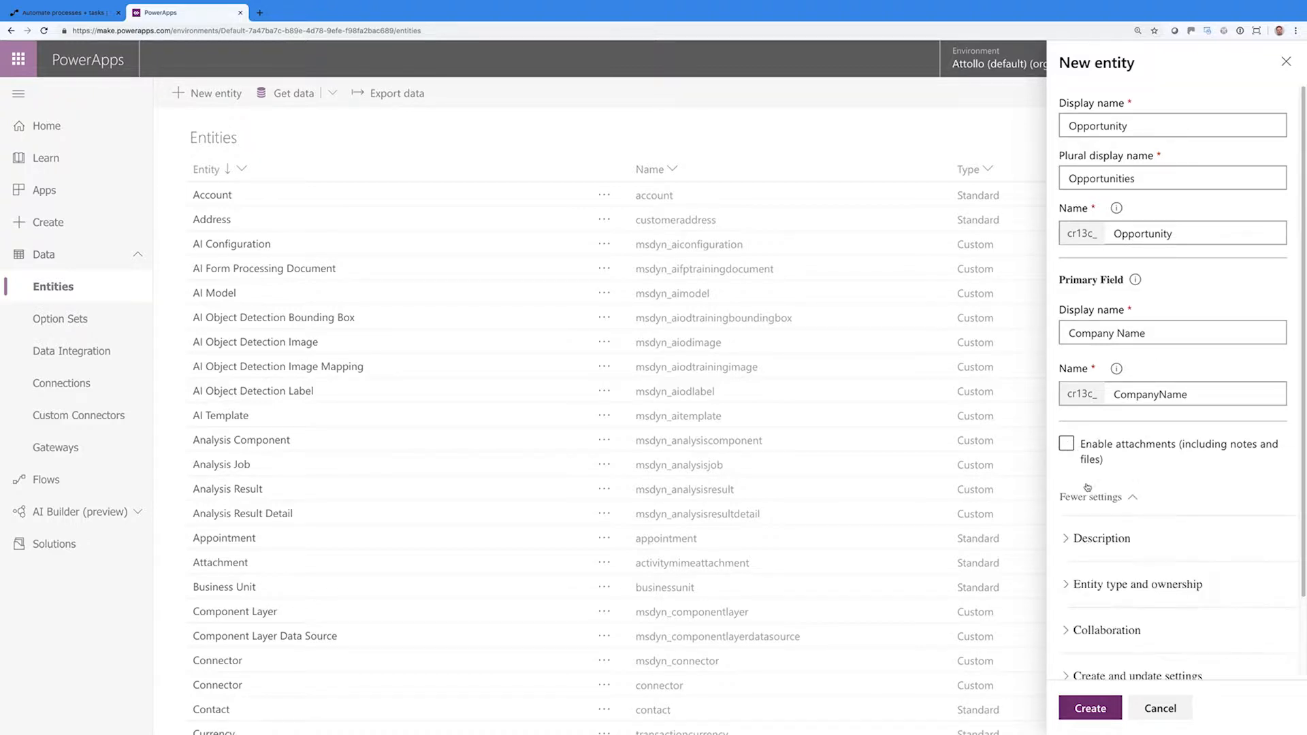
{"action": "left_click", "coordinate": [1123, 539]}
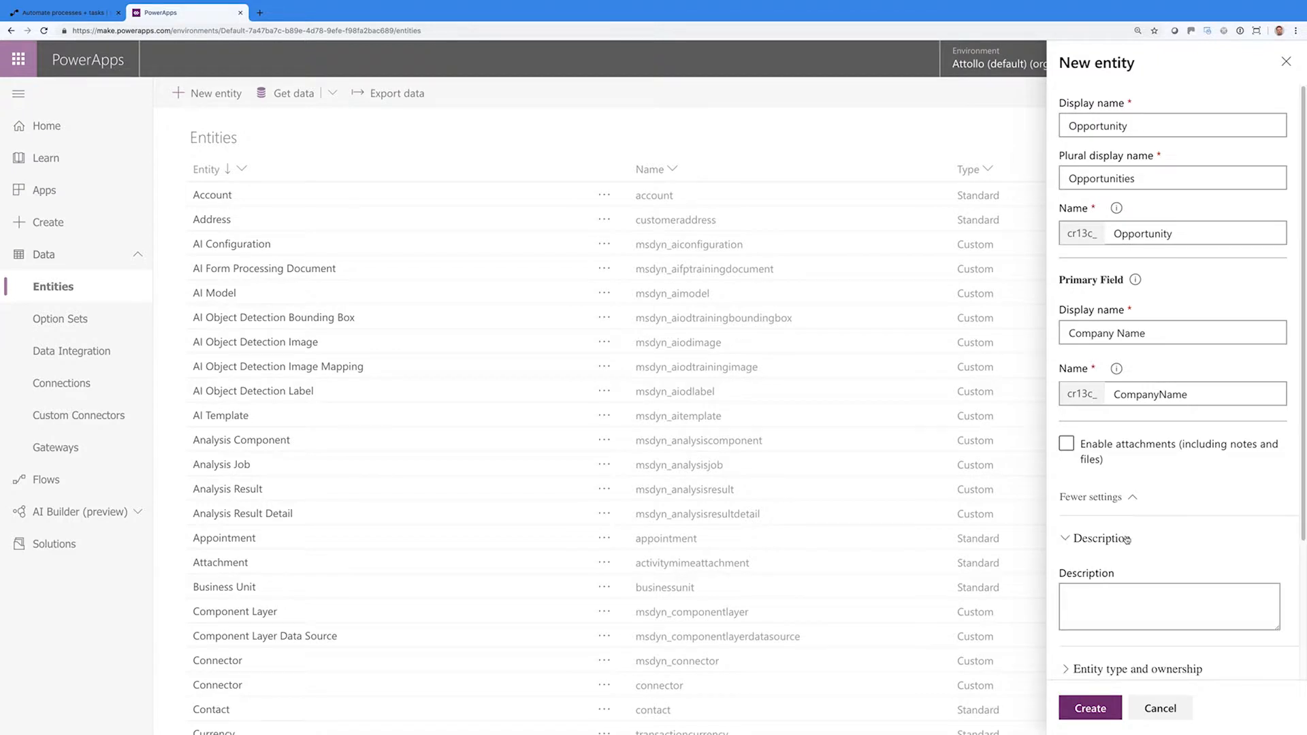
{"action": "type", "text": "An Attollo Sal"}
{"action": "key", "text": "BackSpace"}
{"action": "key", "text": "BackSpace"}
{"action": "key", "text": "BackSpace"}
{"action": "type", "text": "Sales Opportunity"}
{"action": "scroll", "coordinate": [1175, 570], "scroll_direction": "down", "scroll_amount": 3}
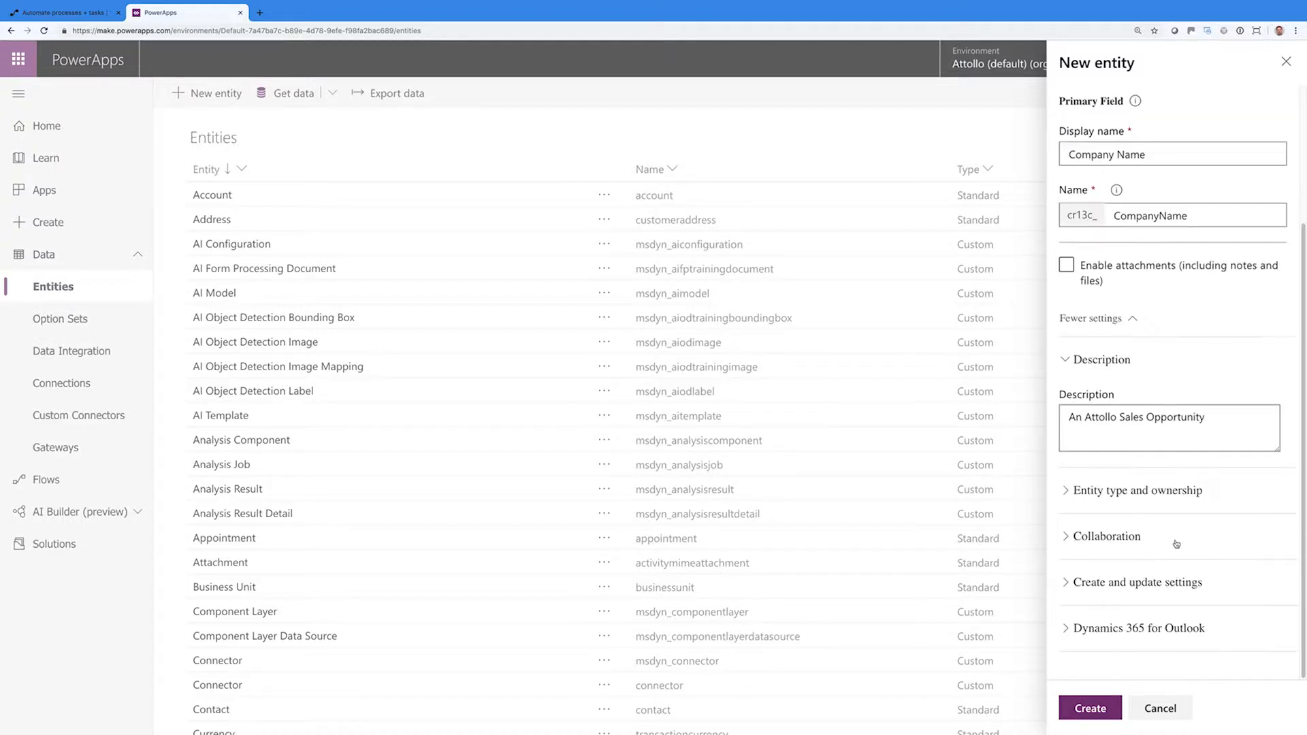
Review the ownership, collaboration, create/update and Outlook settings, then create the Opportunity entity
{"action": "left_click", "coordinate": [1067, 492]}
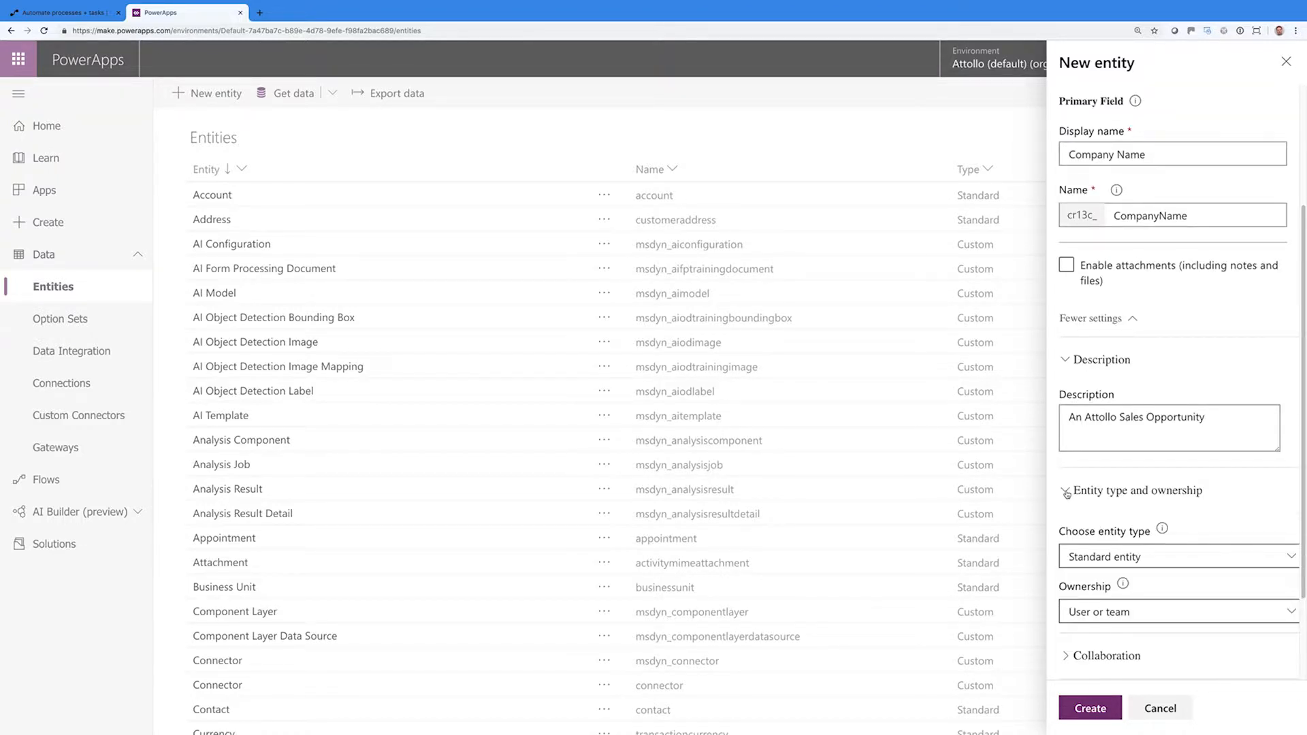
{"action": "left_click", "coordinate": [1067, 493]}
{"action": "left_click", "coordinate": [1067, 536]}
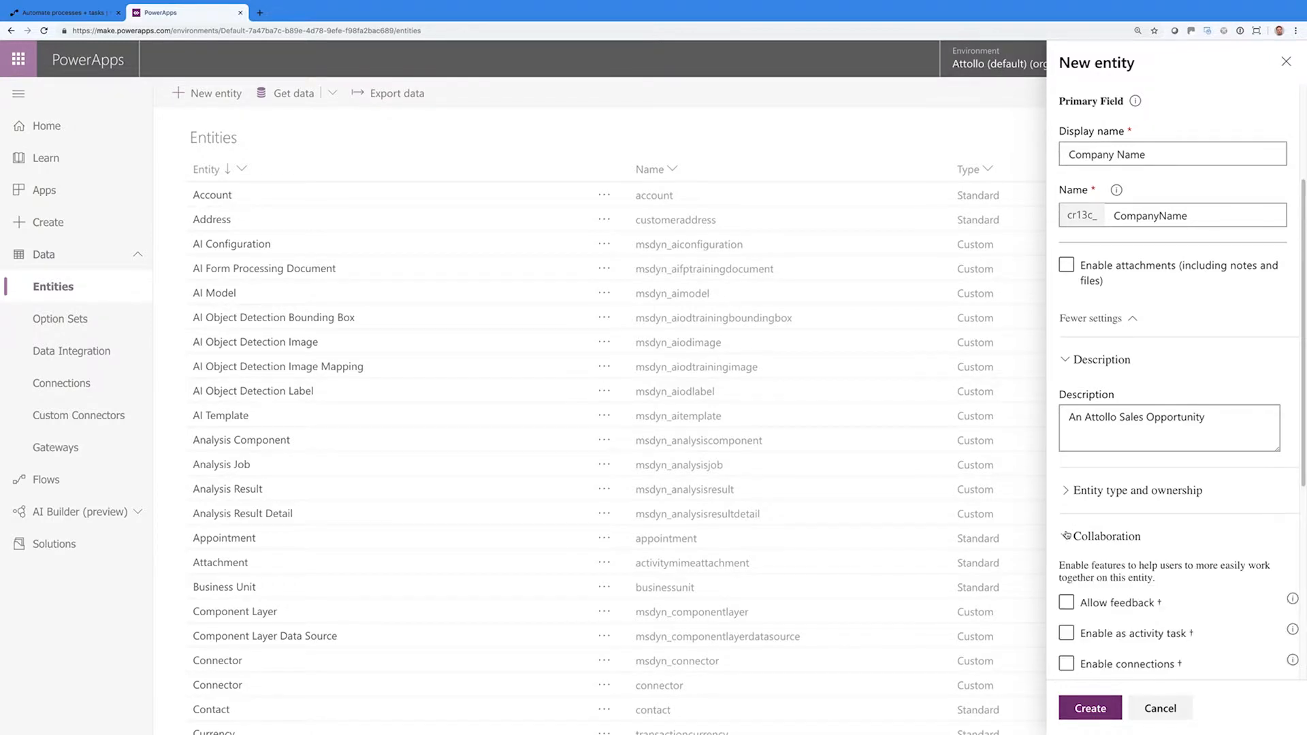
{"action": "scroll", "coordinate": [1082, 529], "scroll_direction": "down", "scroll_amount": 2}
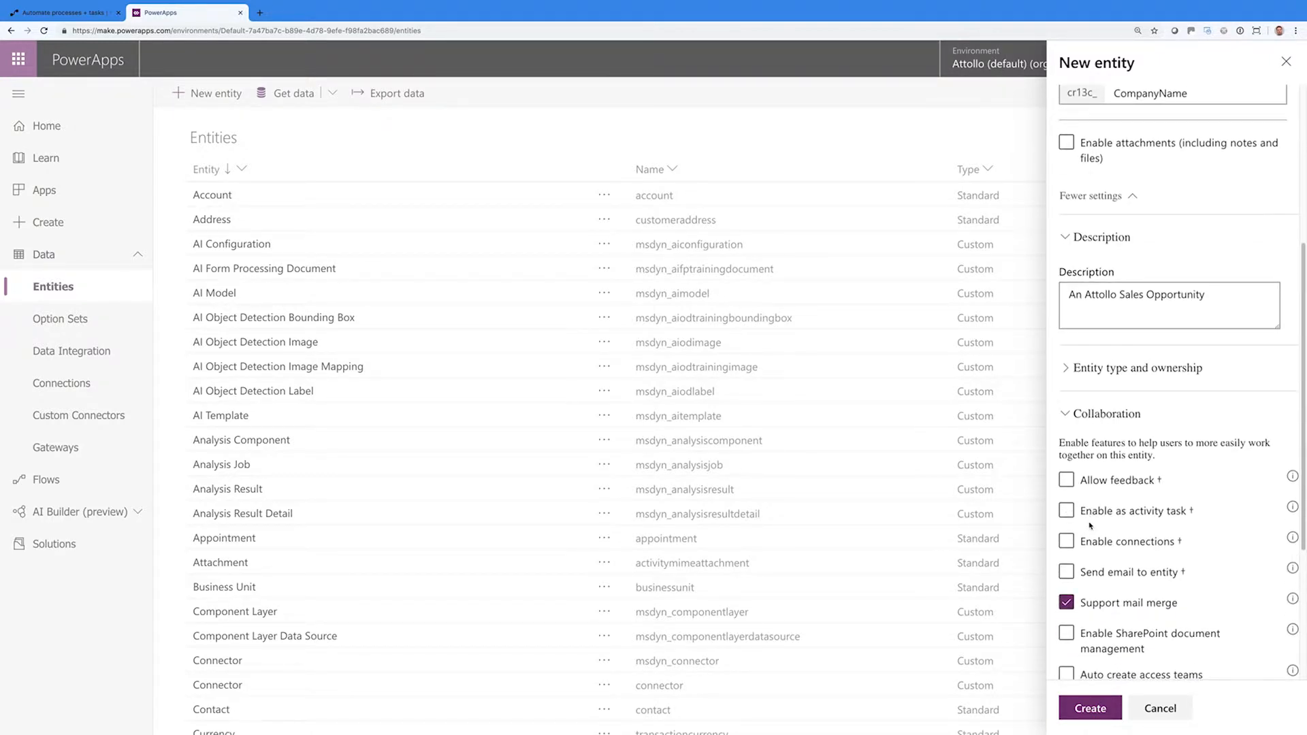
{"action": "scroll", "coordinate": [1091, 525], "scroll_direction": "down", "scroll_amount": 1}
{"action": "scroll", "coordinate": [1112, 522], "scroll_direction": "down", "scroll_amount": 2}
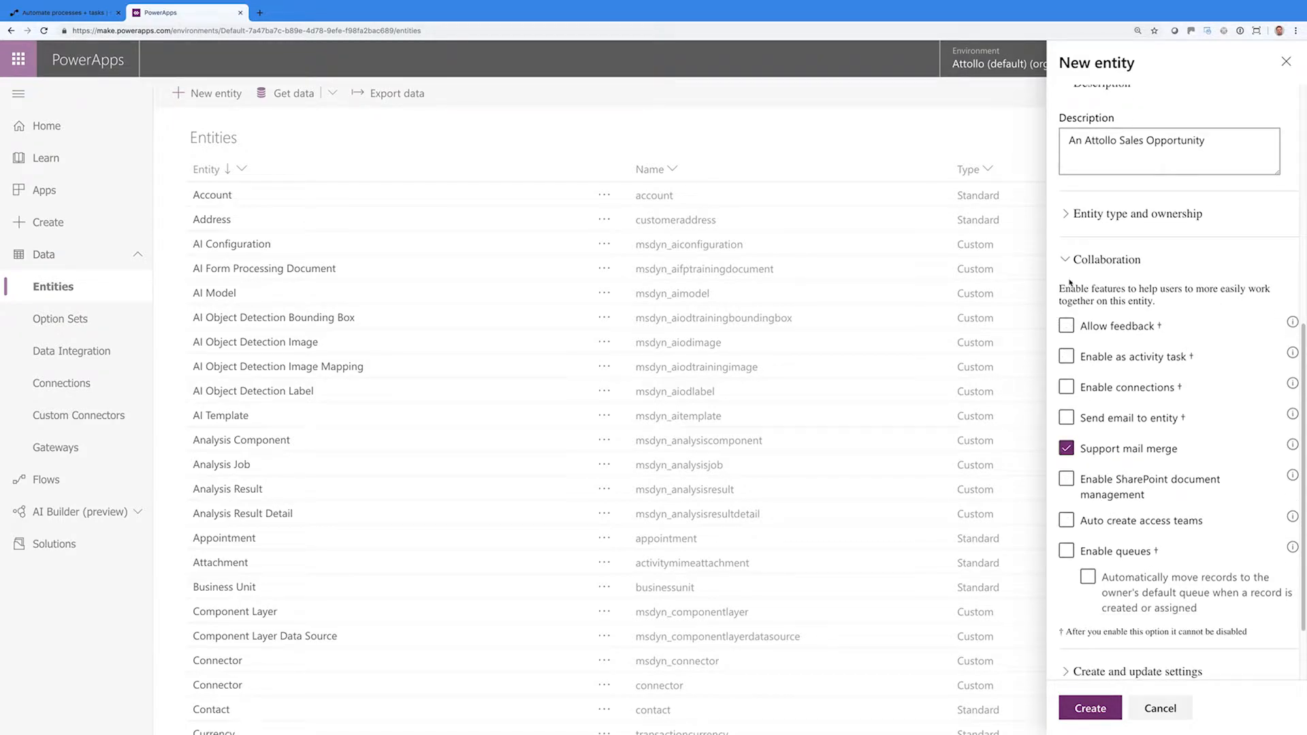
{"action": "left_click", "coordinate": [1071, 261]}
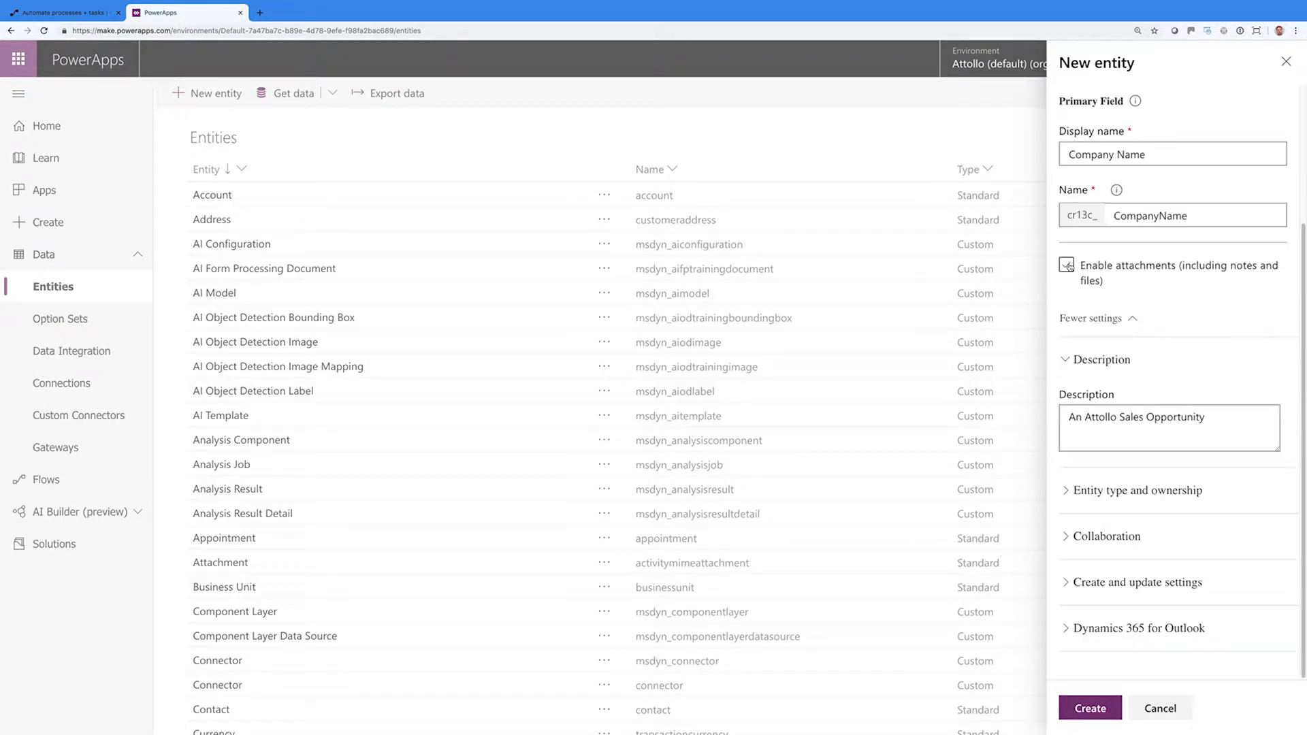
{"action": "left_click", "coordinate": [1065, 583]}
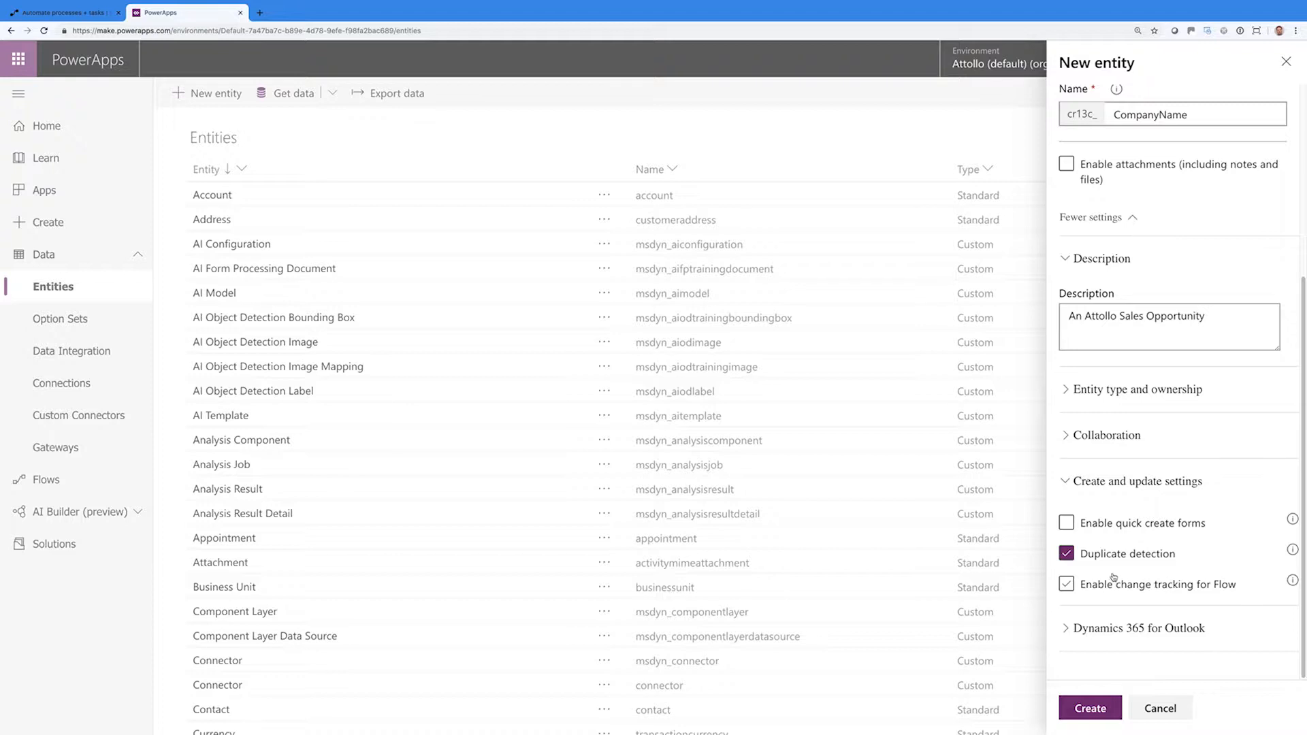
{"action": "left_click", "coordinate": [1074, 485]}
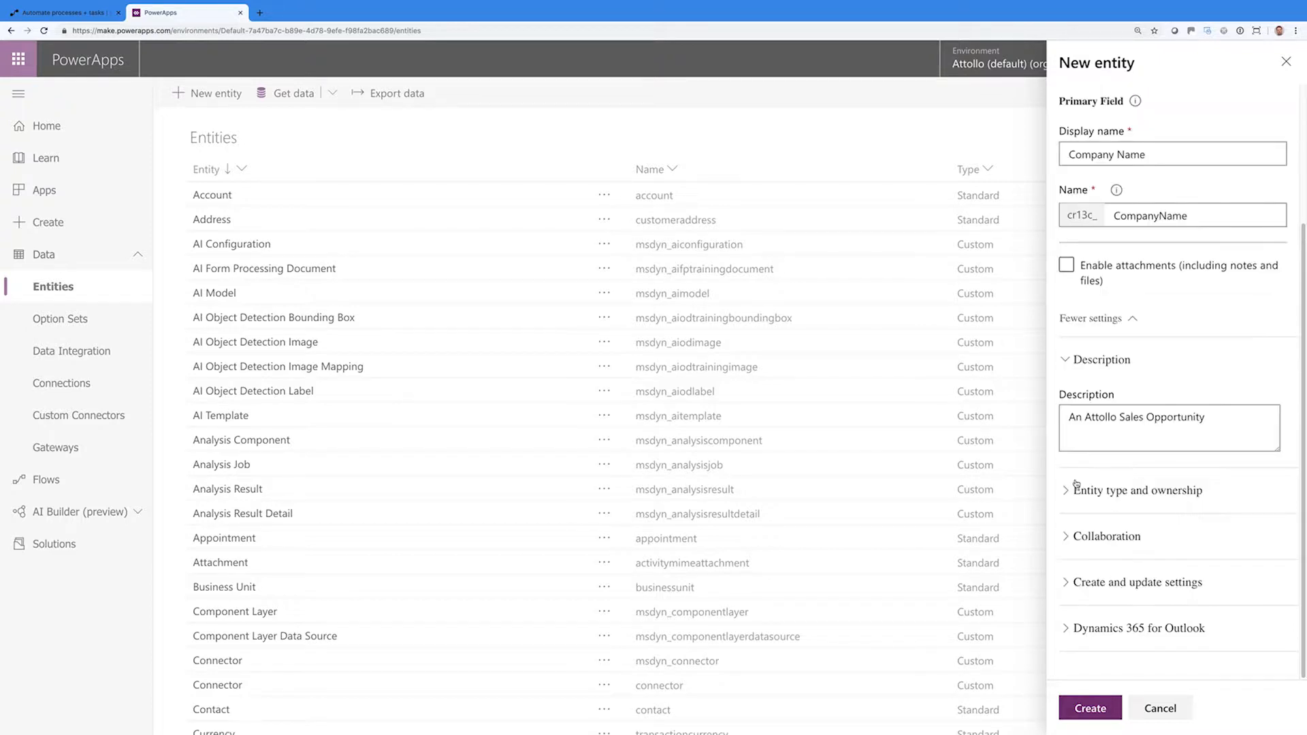
{"action": "left_click", "coordinate": [1086, 625]}
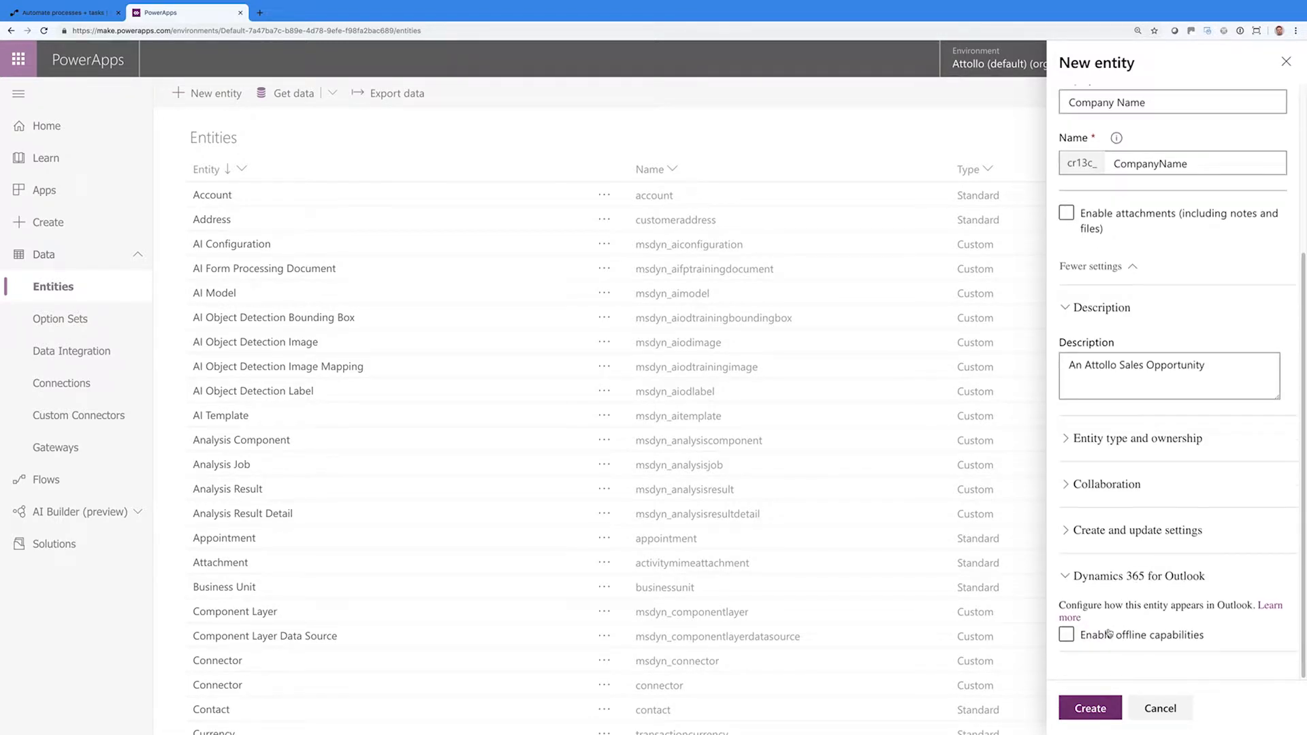
{"action": "left_click", "coordinate": [1098, 578]}
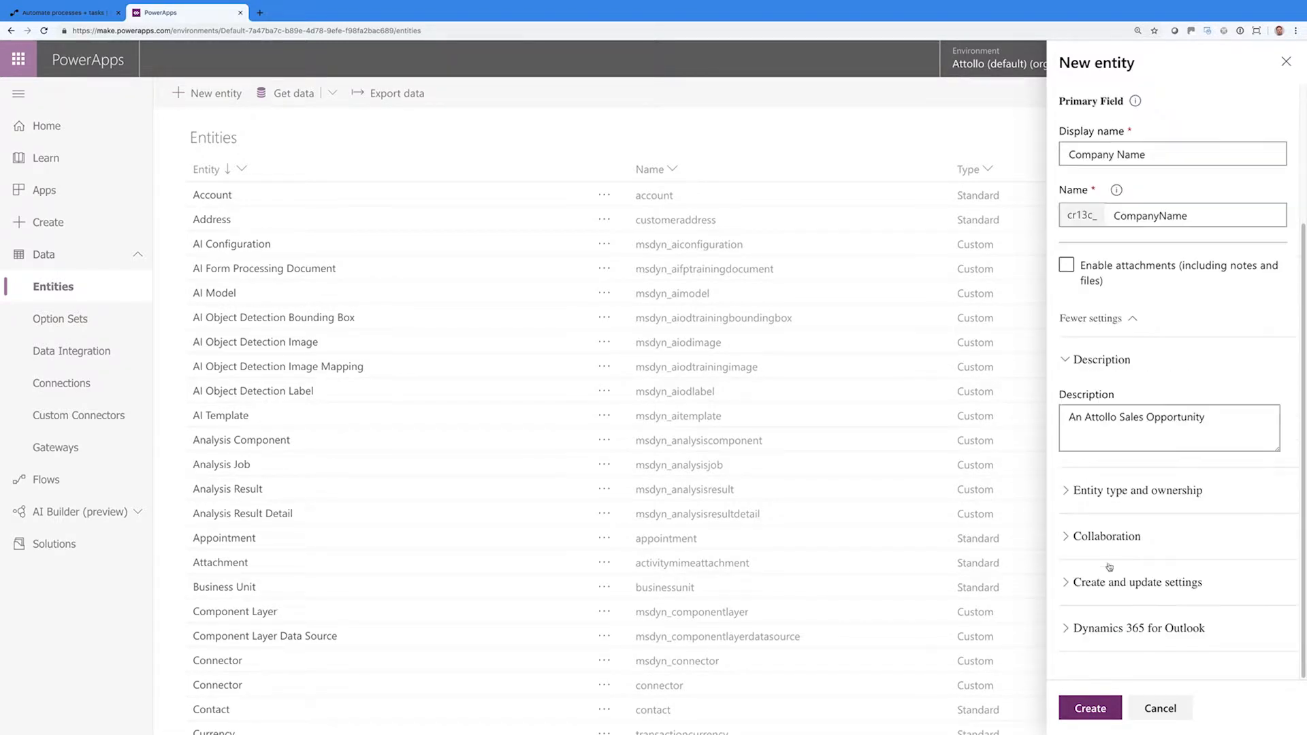
{"action": "scroll", "coordinate": [1124, 539], "scroll_direction": "up", "scroll_amount": 3}
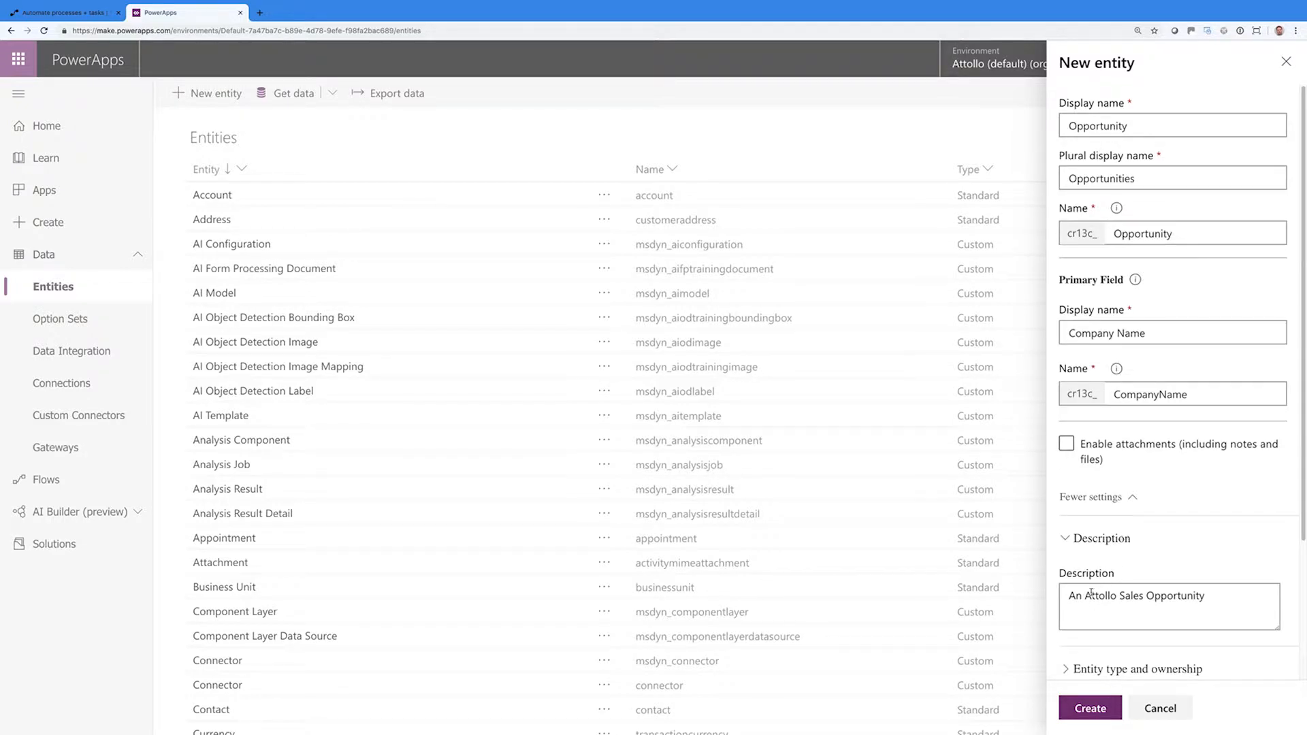
{"action": "left_click", "coordinate": [1094, 504]}
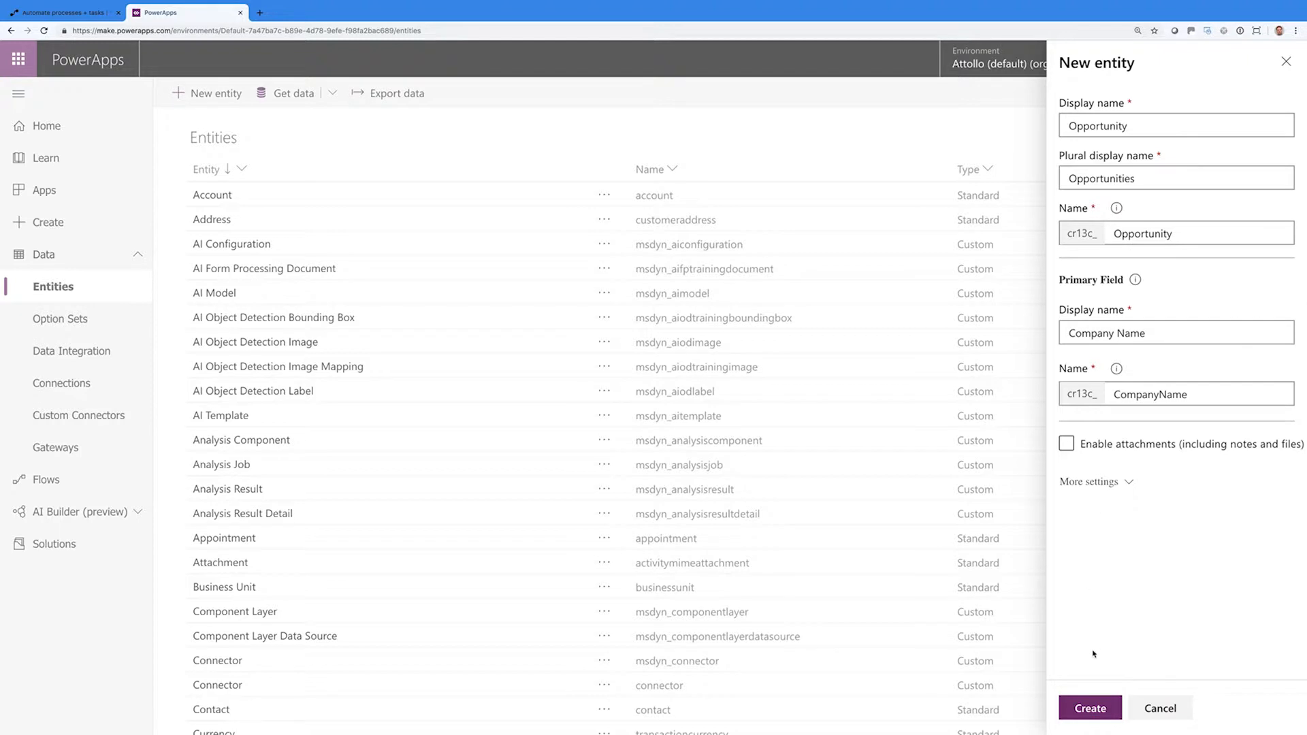
{"action": "left_click", "coordinate": [1088, 708]}
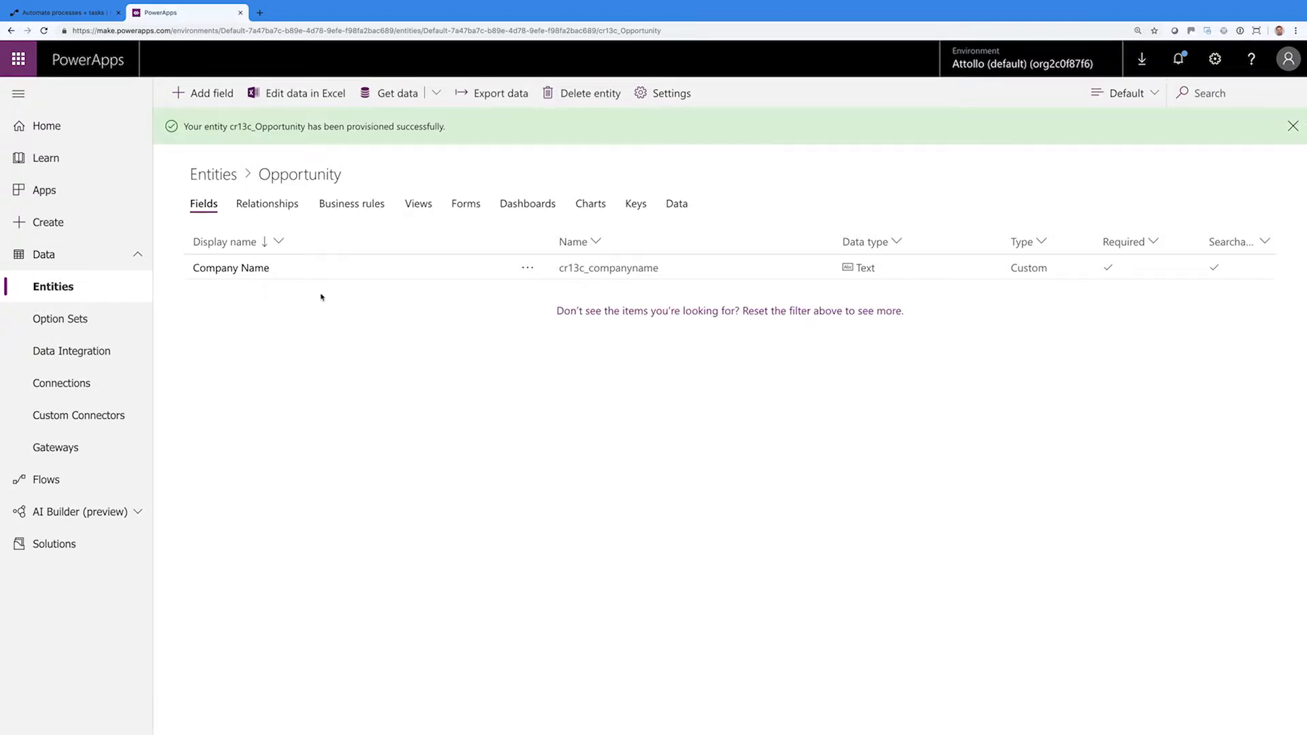
Check the Company Name field, then add a Firstname text field to Opportunity
{"action": "left_click", "coordinate": [314, 270]}
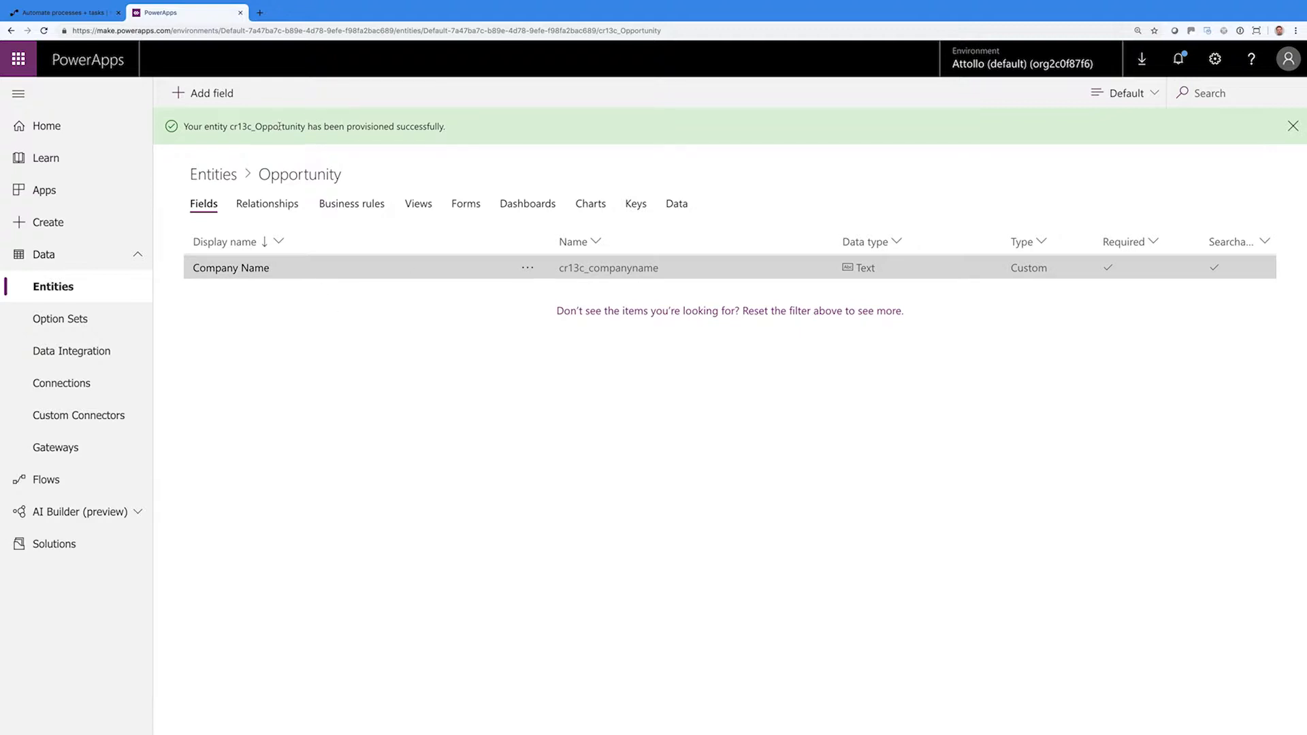
{"action": "left_click", "coordinate": [364, 339]}
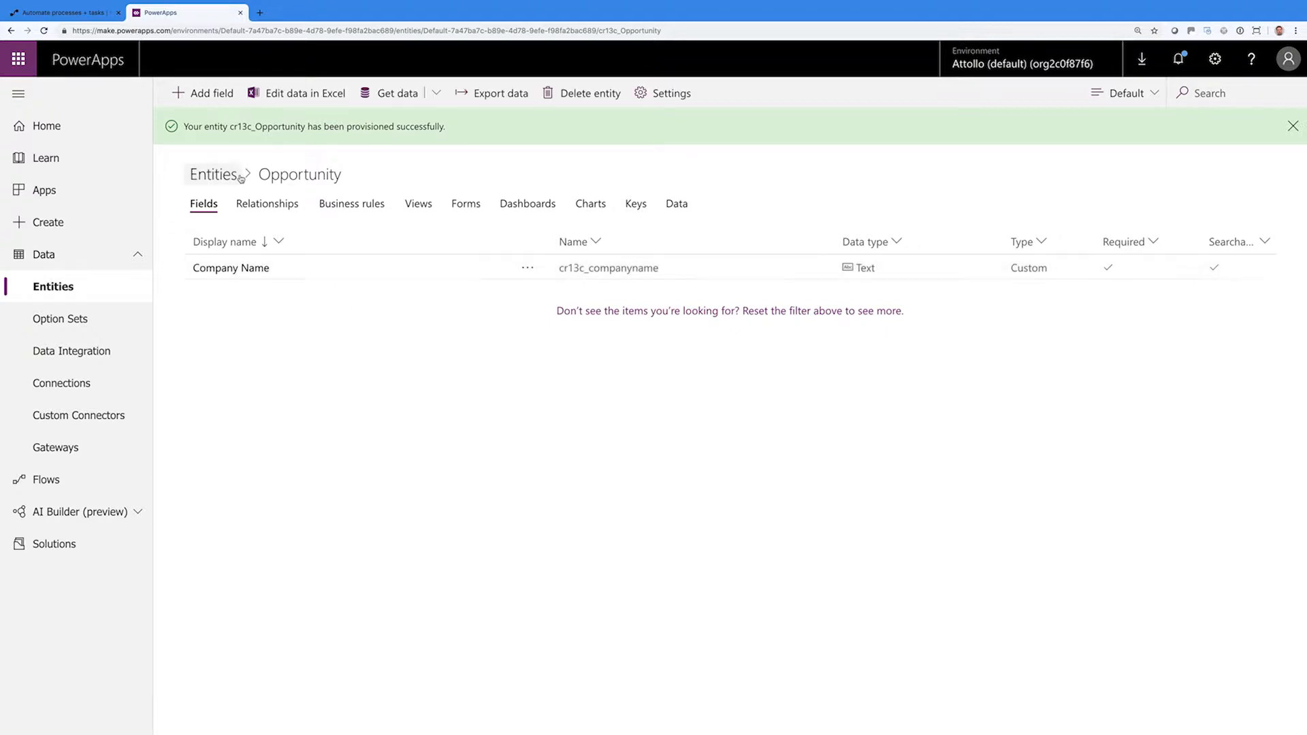
{"action": "left_click", "coordinate": [212, 96]}
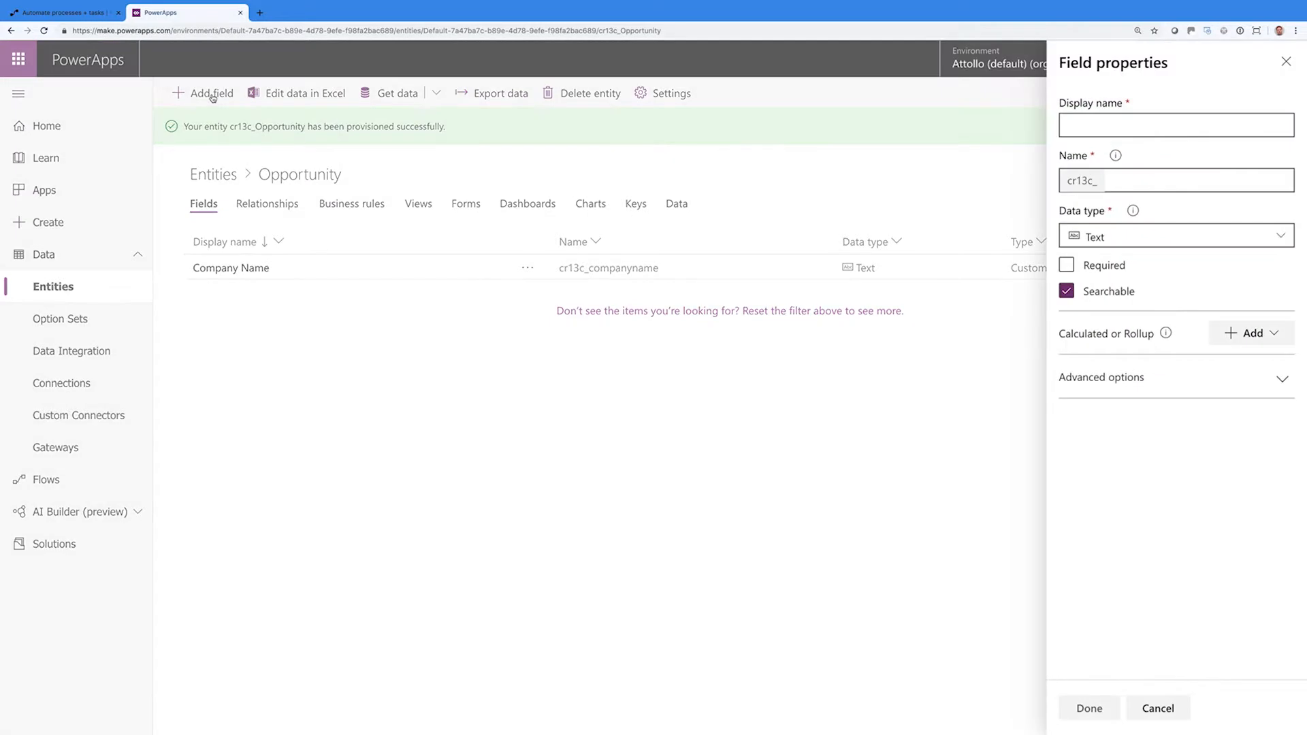
{"action": "left_click", "coordinate": [1087, 125]}
{"action": "type", "text": "Firstname"}
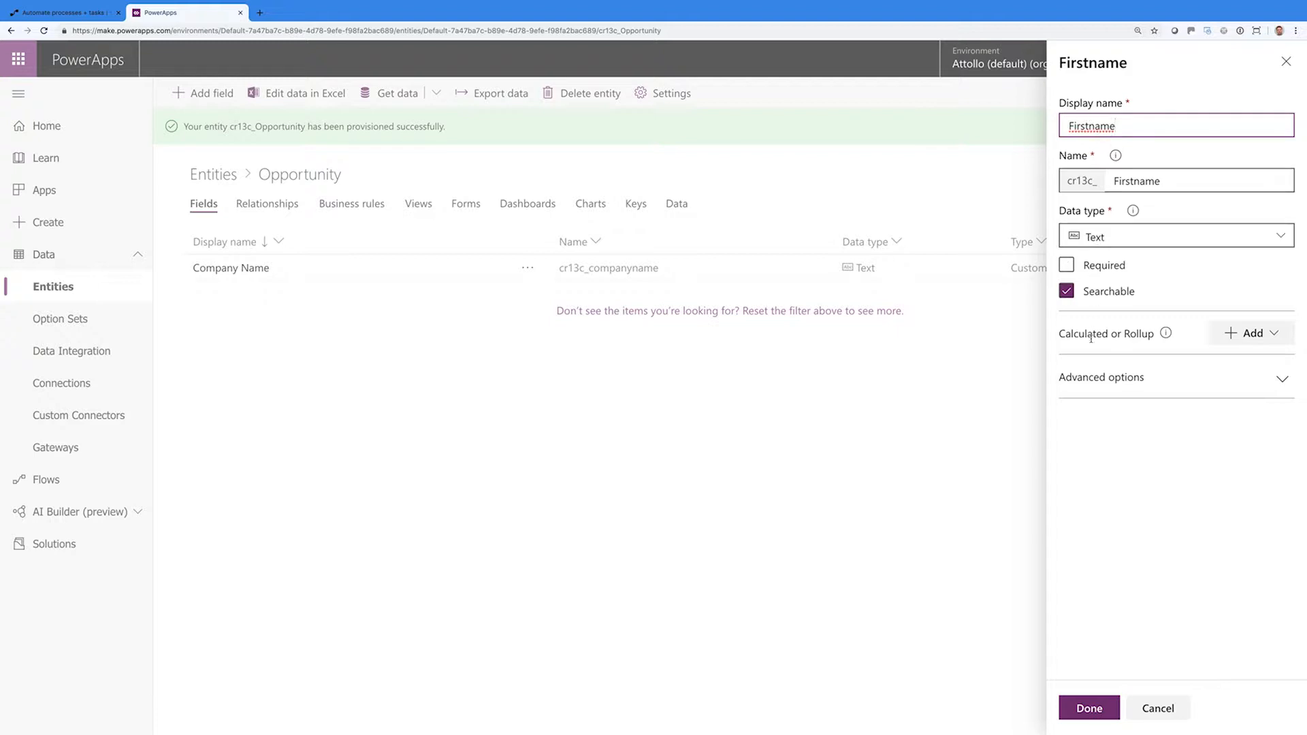
{"action": "left_click", "coordinate": [1166, 380]}
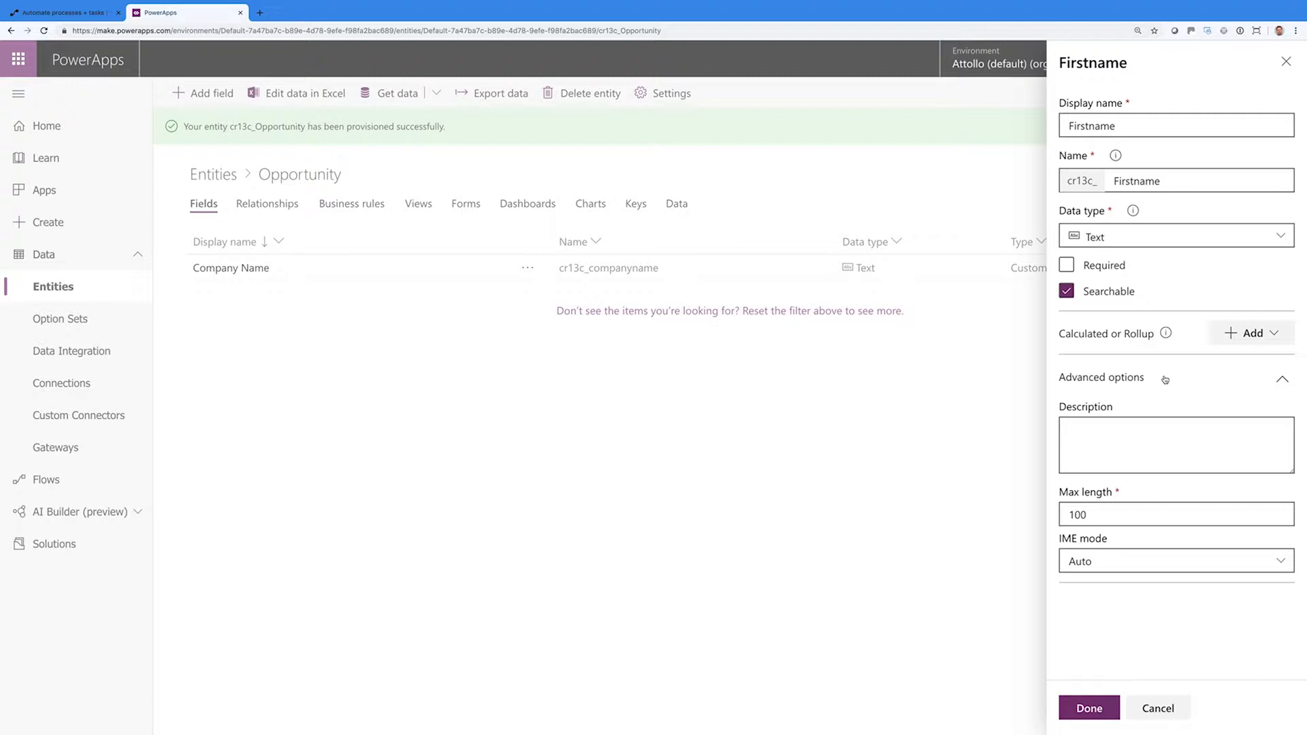
{"action": "left_click", "coordinate": [1166, 380]}
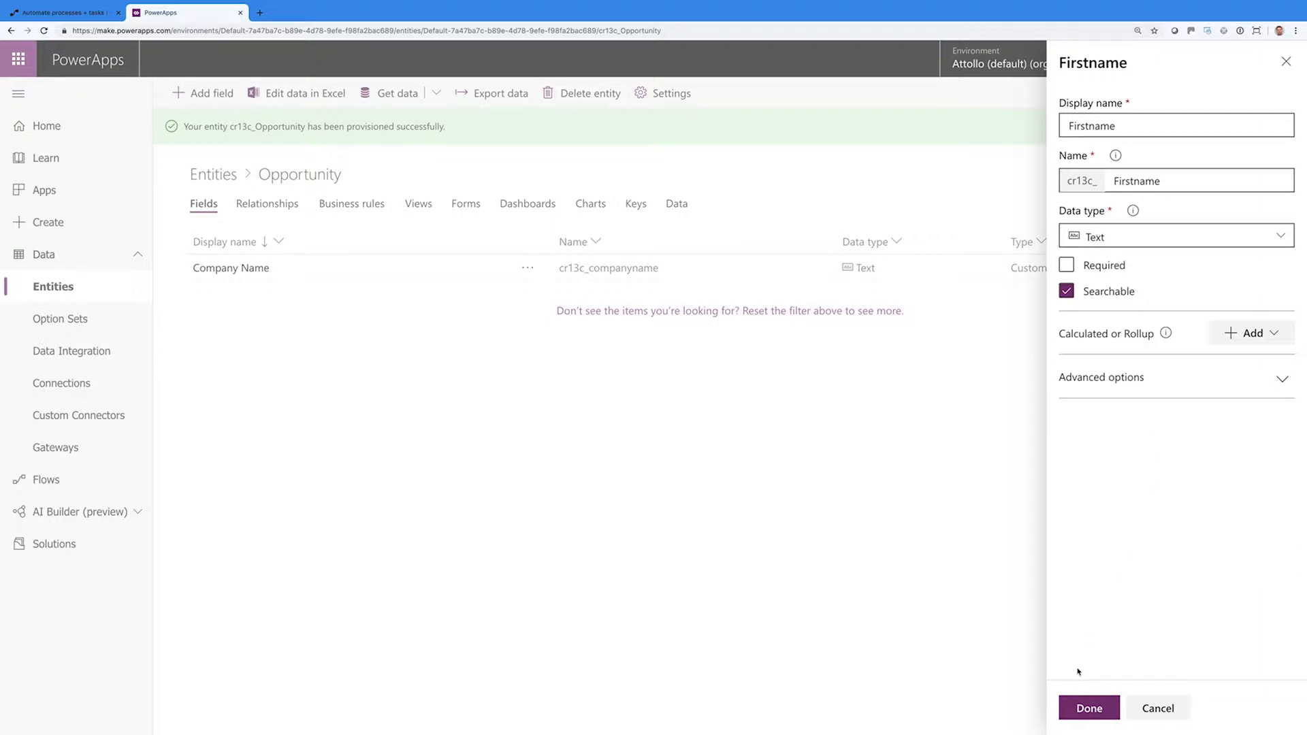
{"action": "left_click", "coordinate": [1089, 708]}
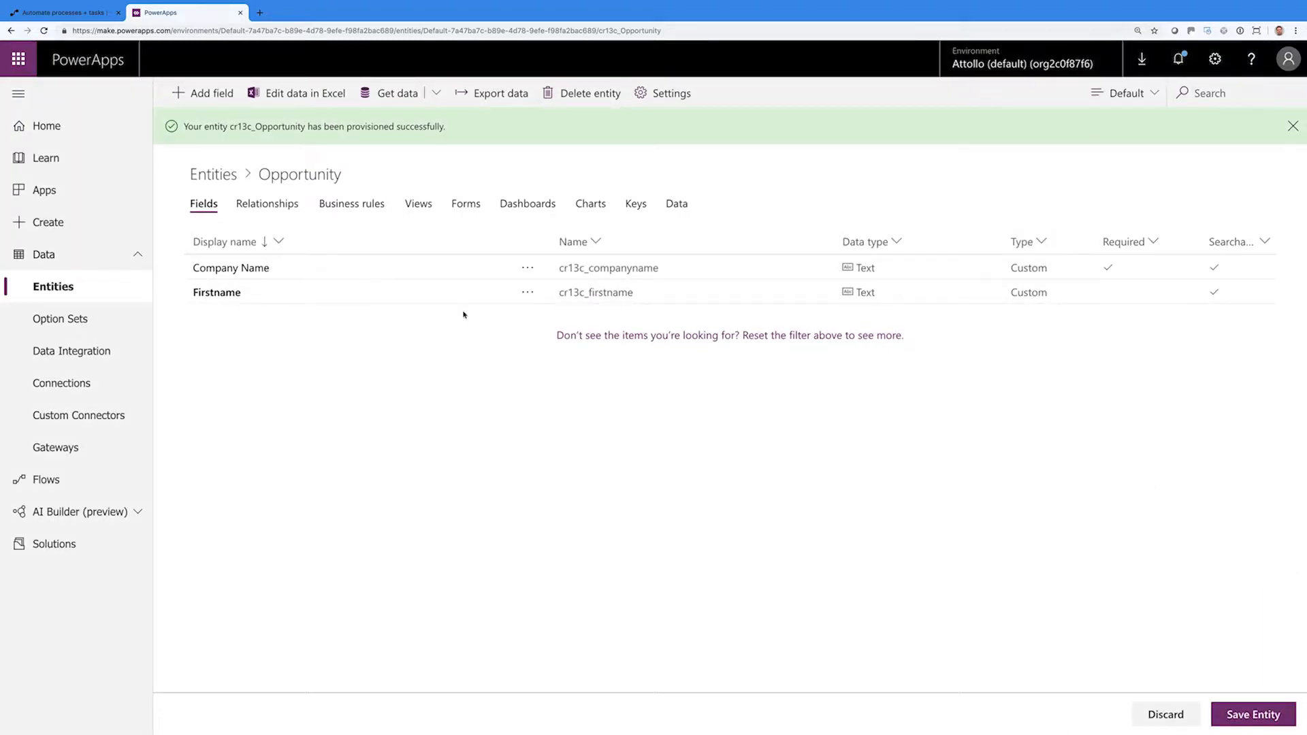
Add a Lastname text field to the Opportunity entity
{"action": "left_click", "coordinate": [223, 99]}
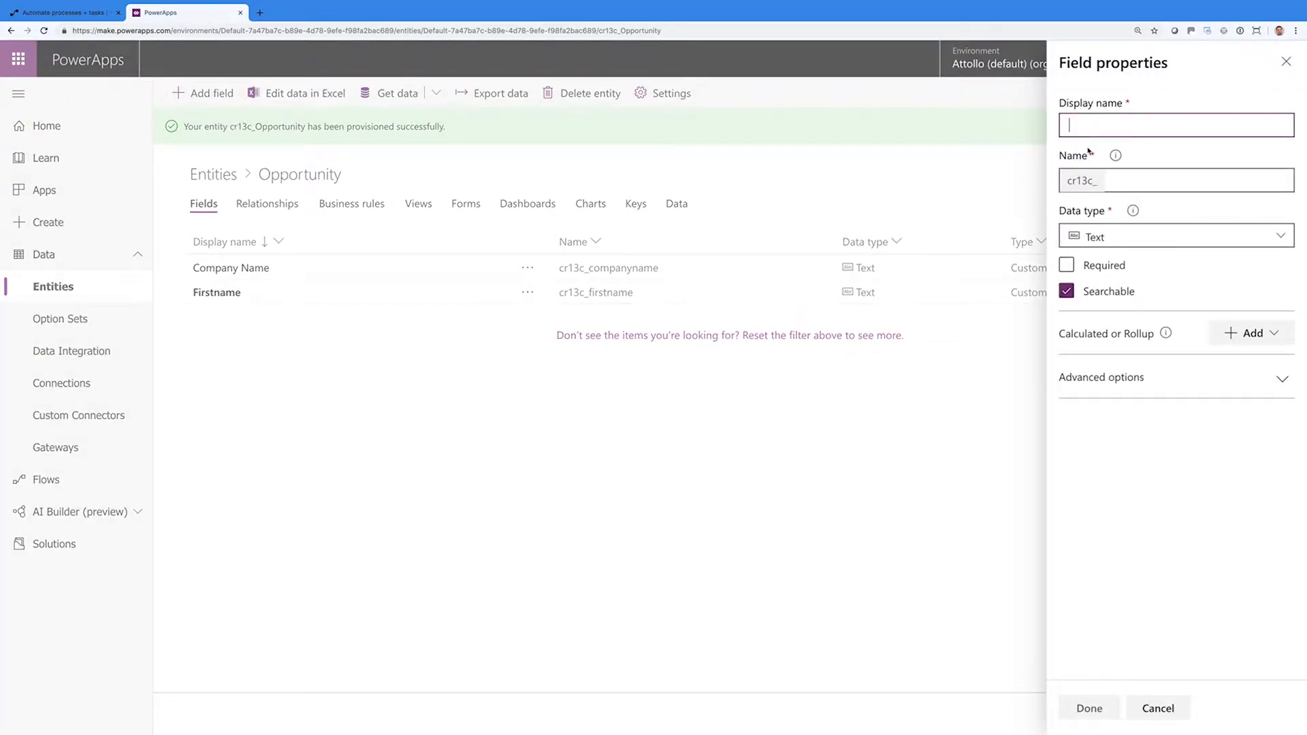
{"action": "type", "text": "Lastname"}
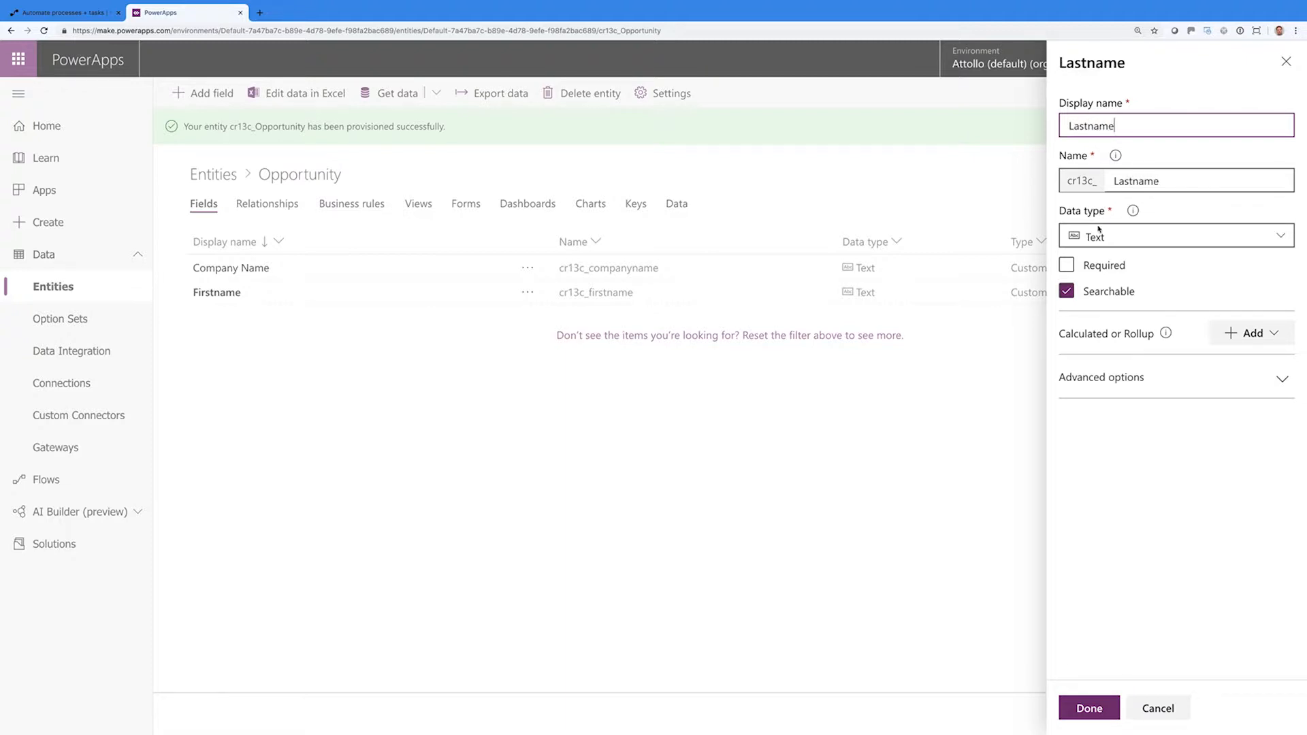
{"action": "left_click", "coordinate": [1089, 707]}
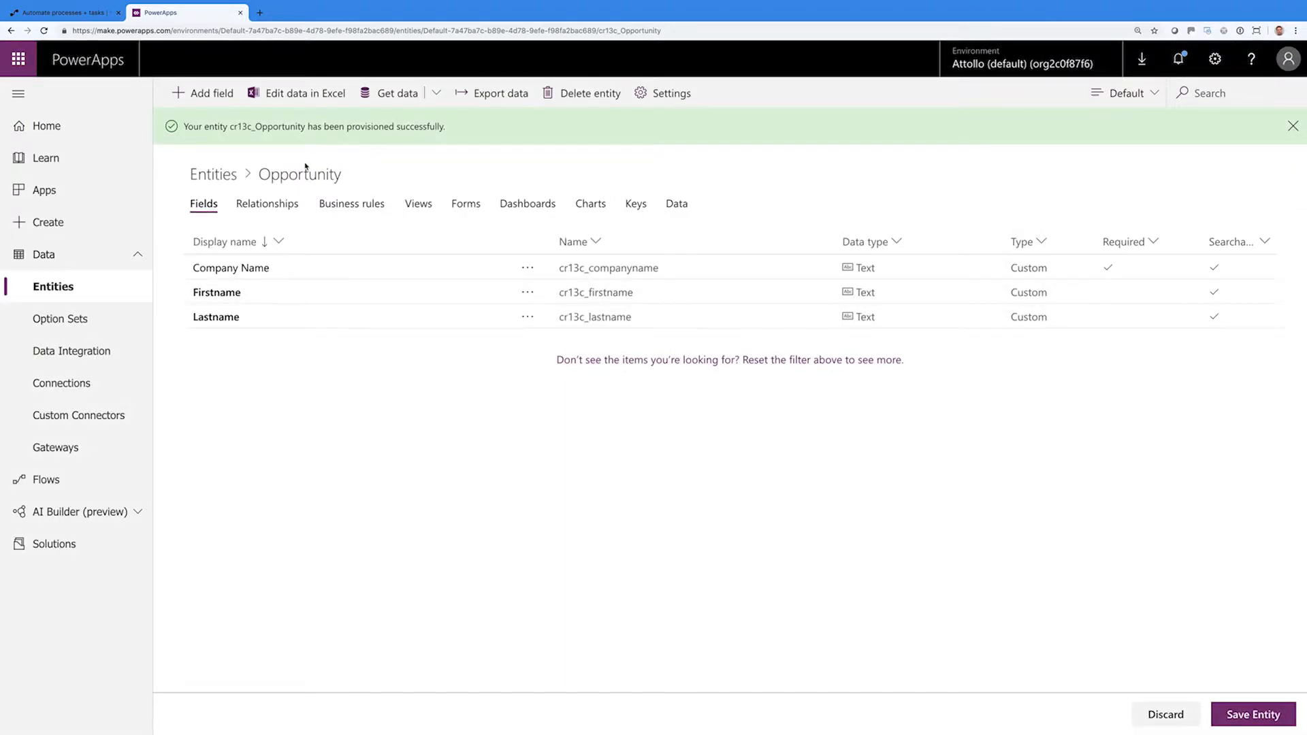
Add an Email field of Email data type and save the Opportunity entity
{"action": "left_click", "coordinate": [199, 94]}
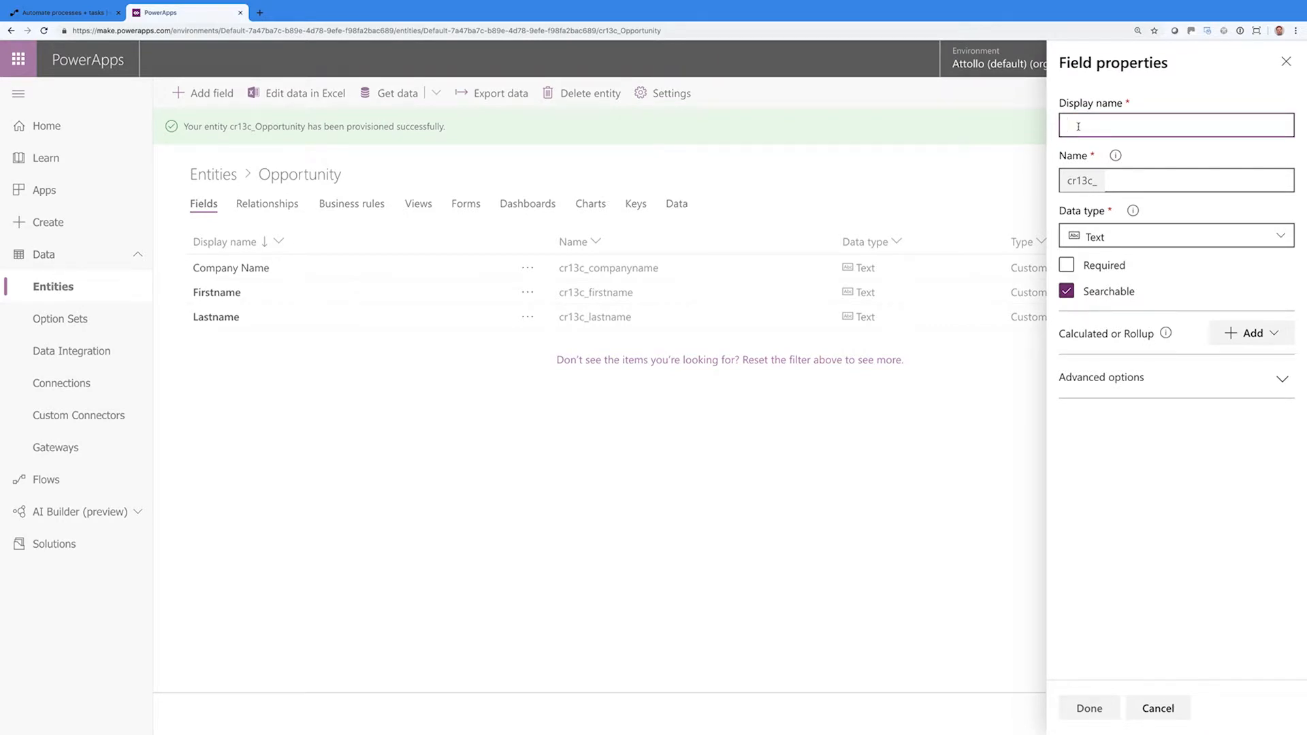
{"action": "type", "text": "Emaio"}
{"action": "key", "text": "BackSpace"}
{"action": "type", "text": "l"}
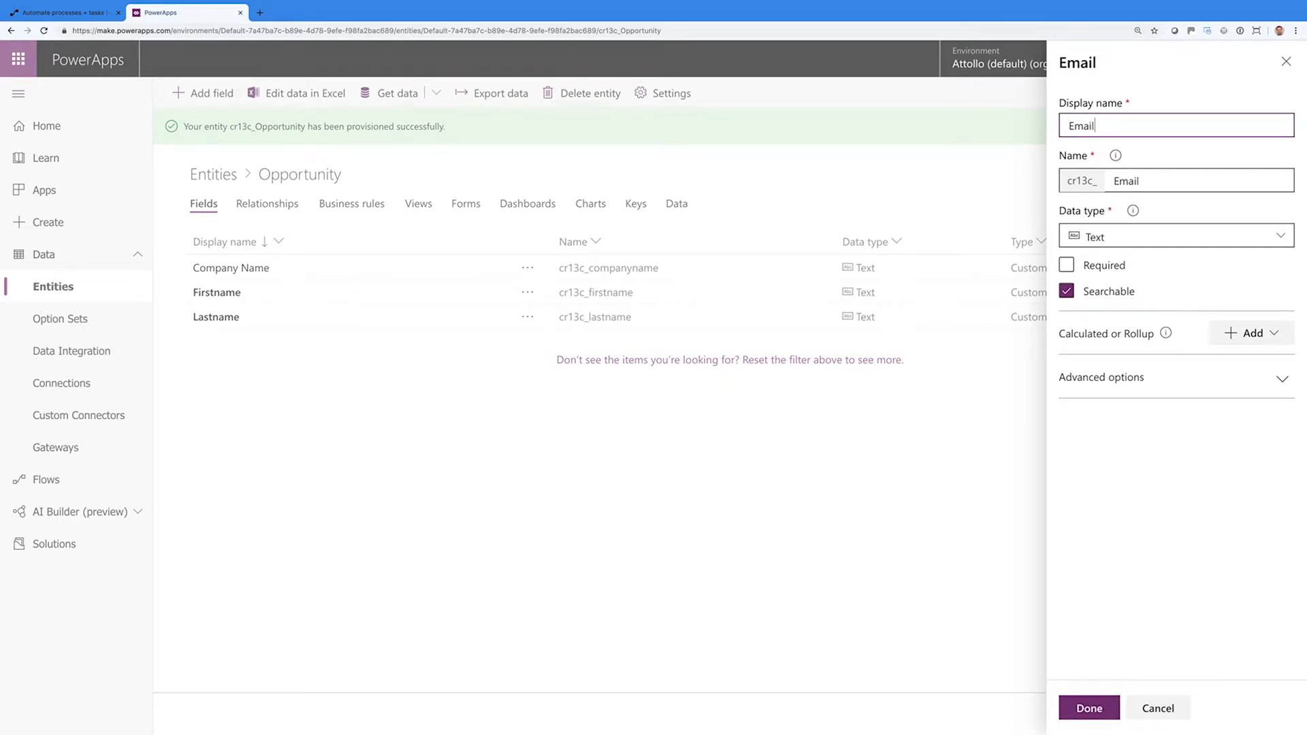
{"action": "left_click", "coordinate": [1161, 237]}
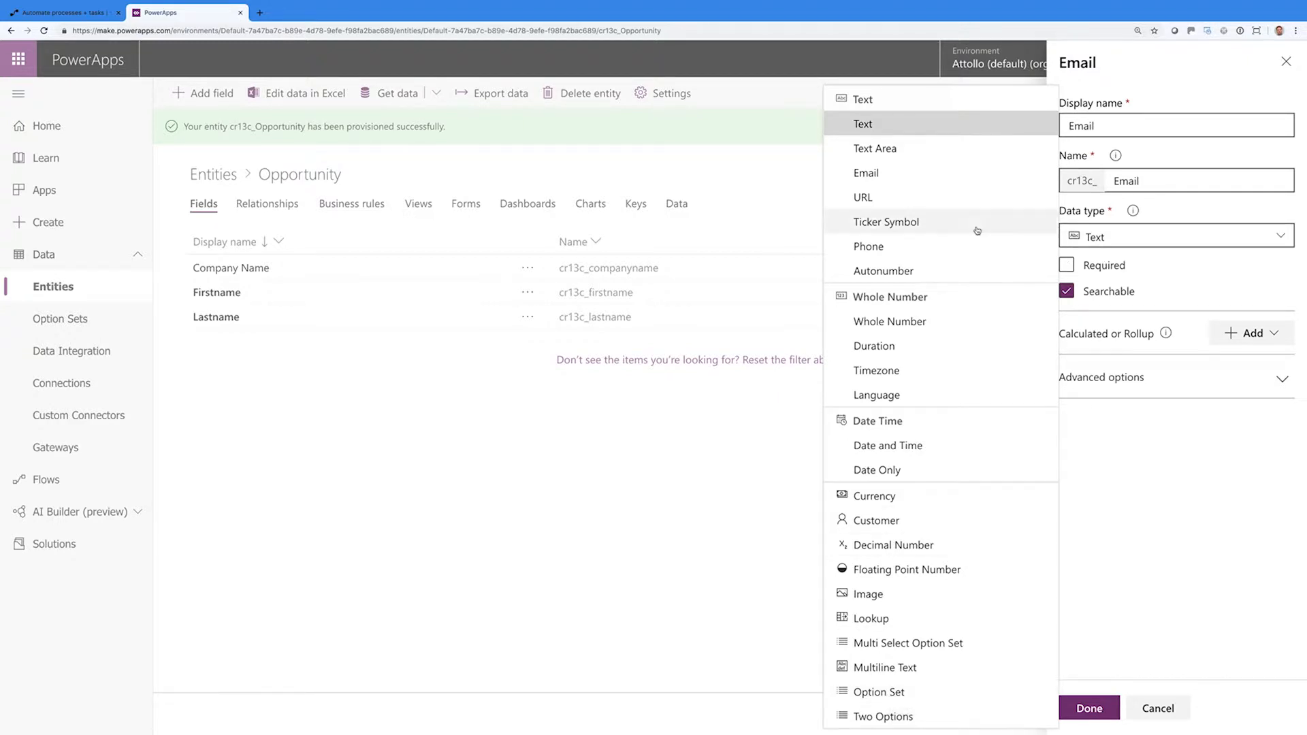
{"action": "left_click", "coordinate": [897, 176]}
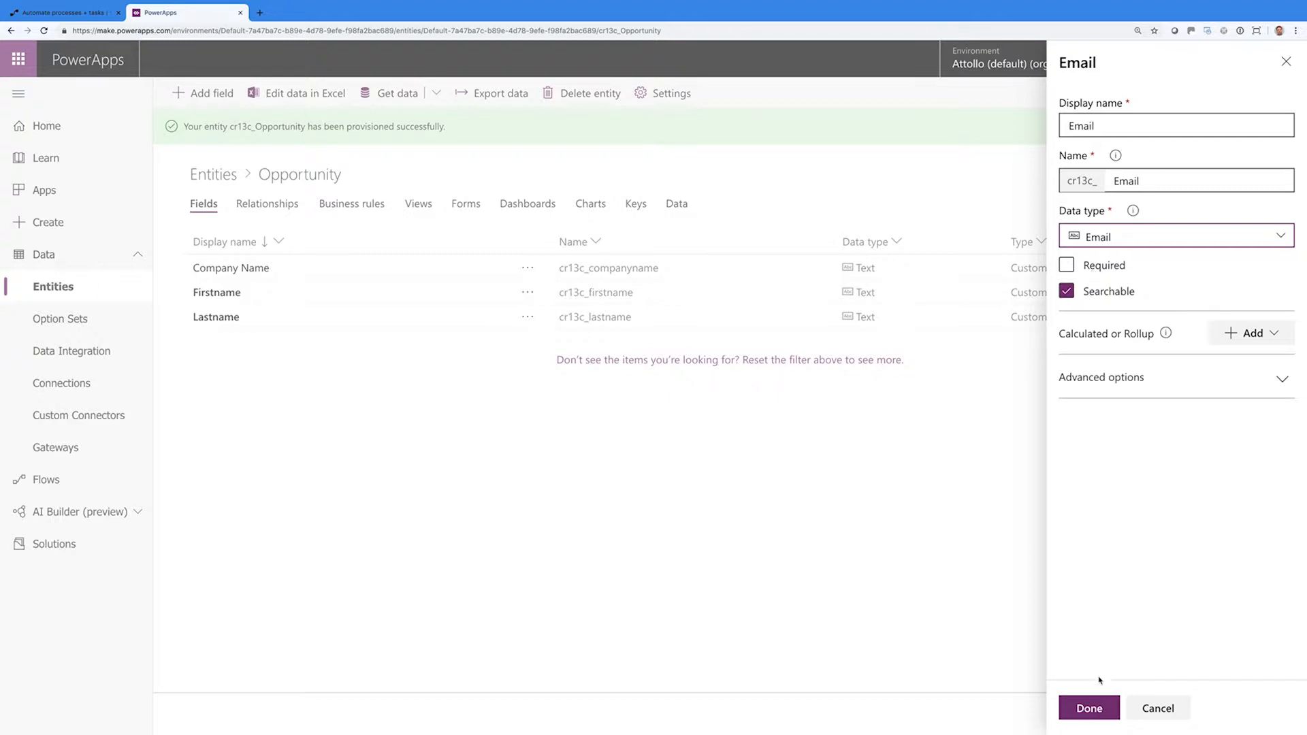
{"action": "left_click", "coordinate": [1092, 711]}
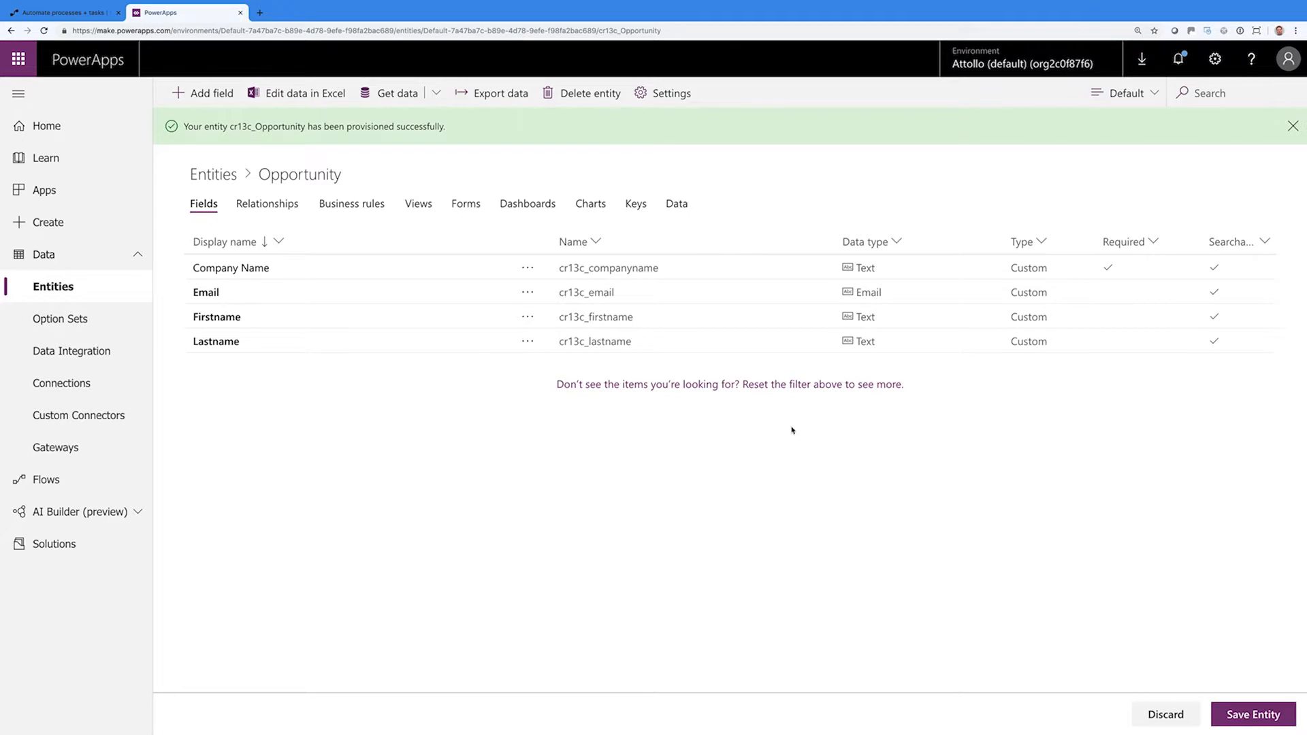
{"action": "left_click", "coordinate": [1222, 714]}
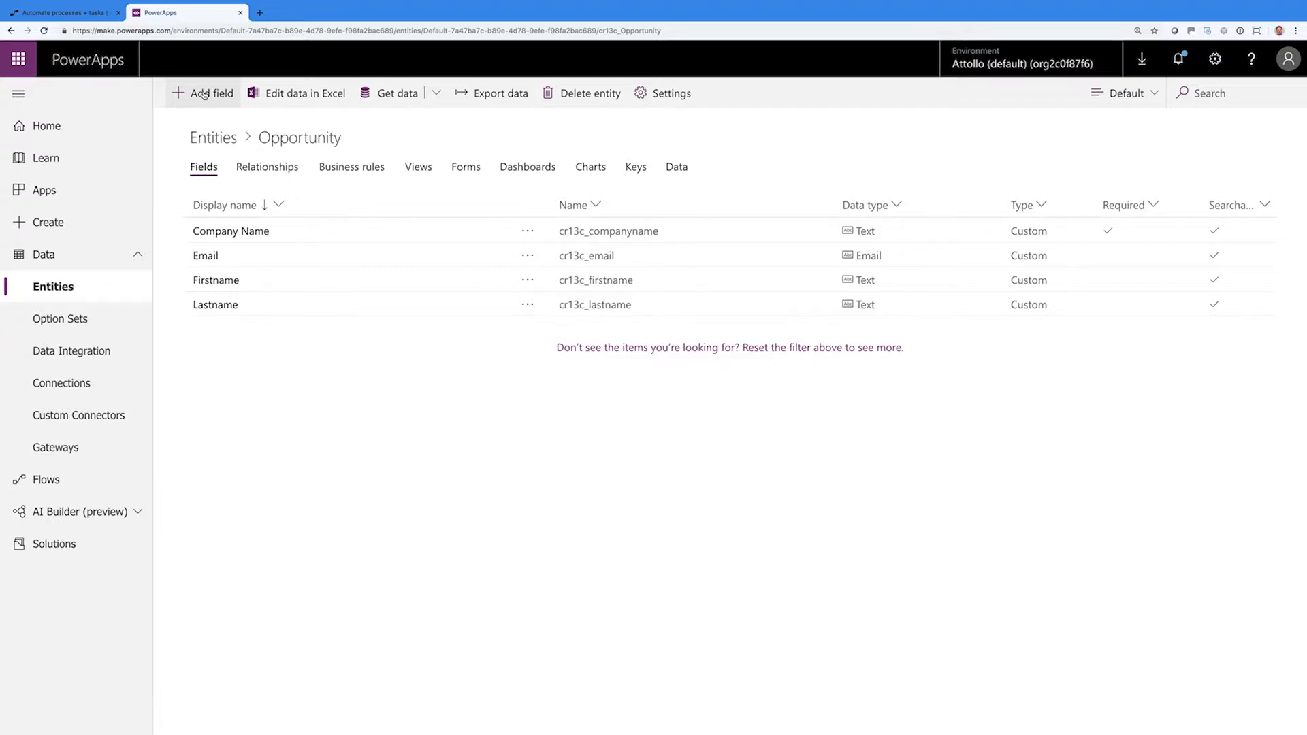
Add a Phone field with the Phone data type to Opportunity
{"action": "left_click", "coordinate": [203, 94]}
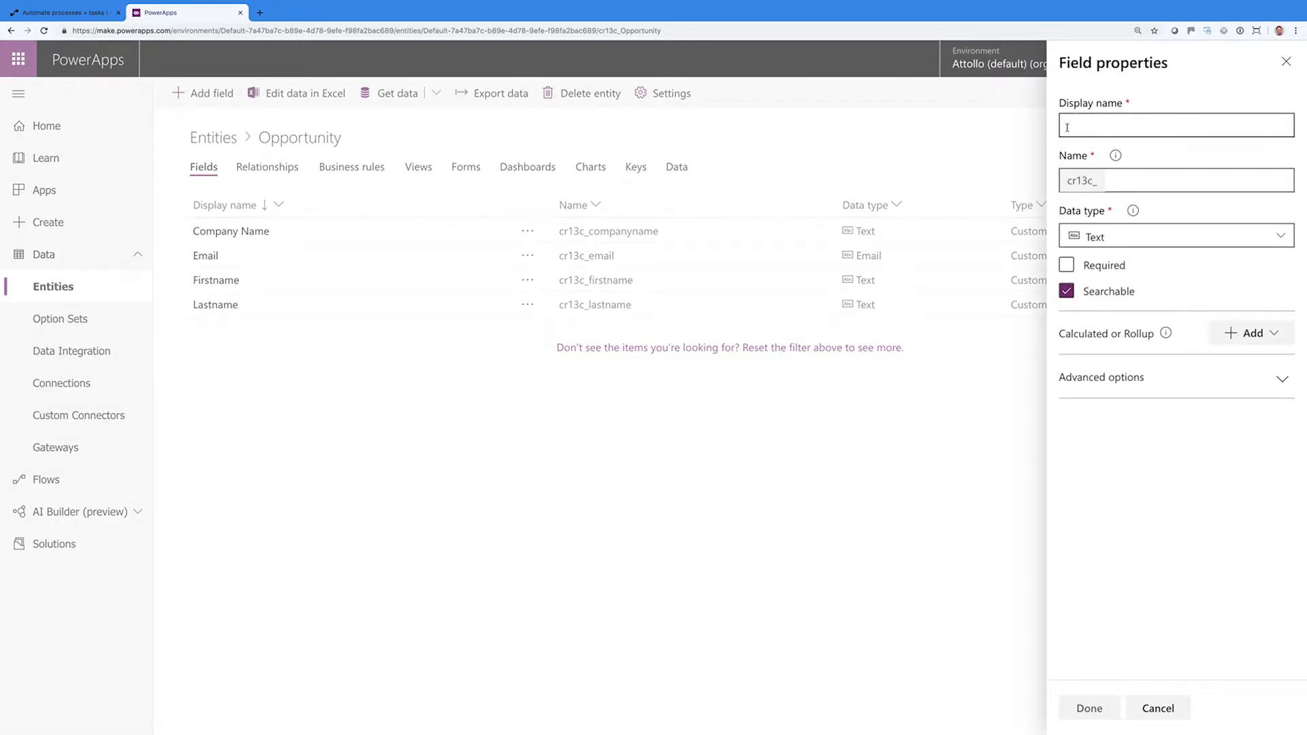
{"action": "type", "text": "one"}
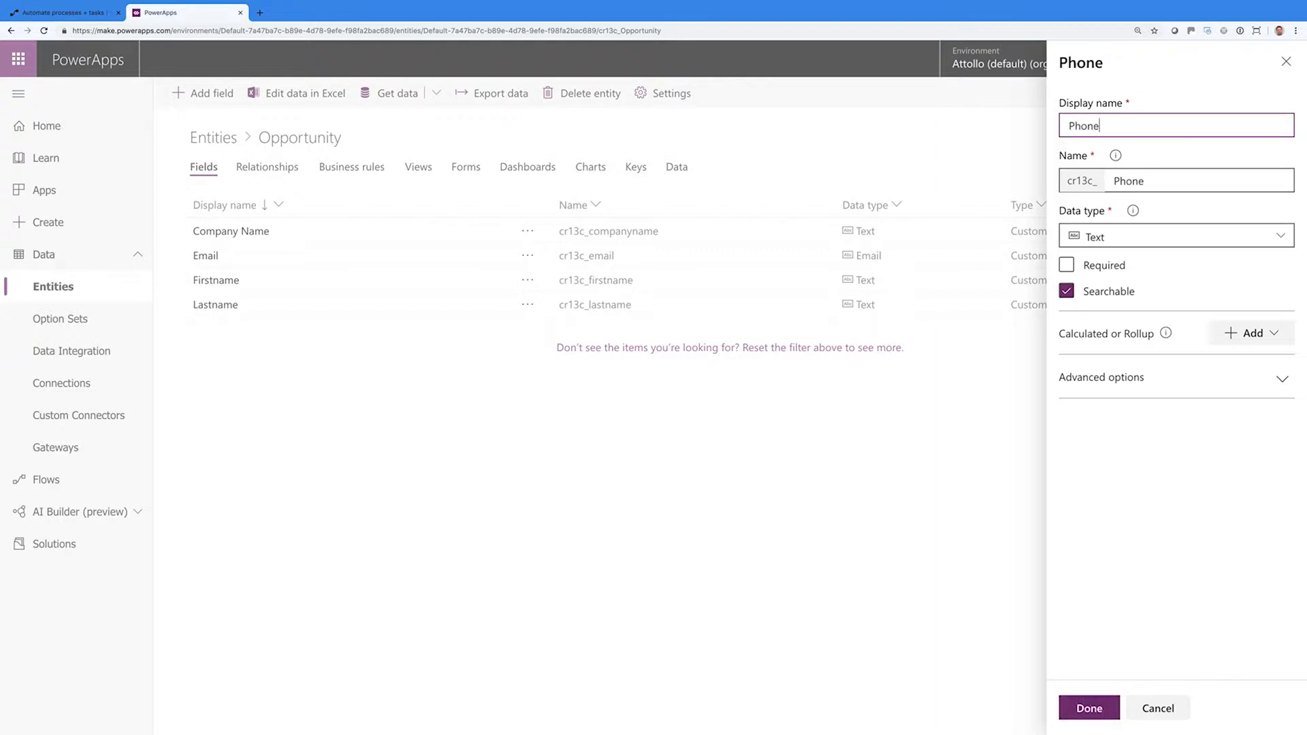
{"action": "left_click", "coordinate": [1152, 240]}
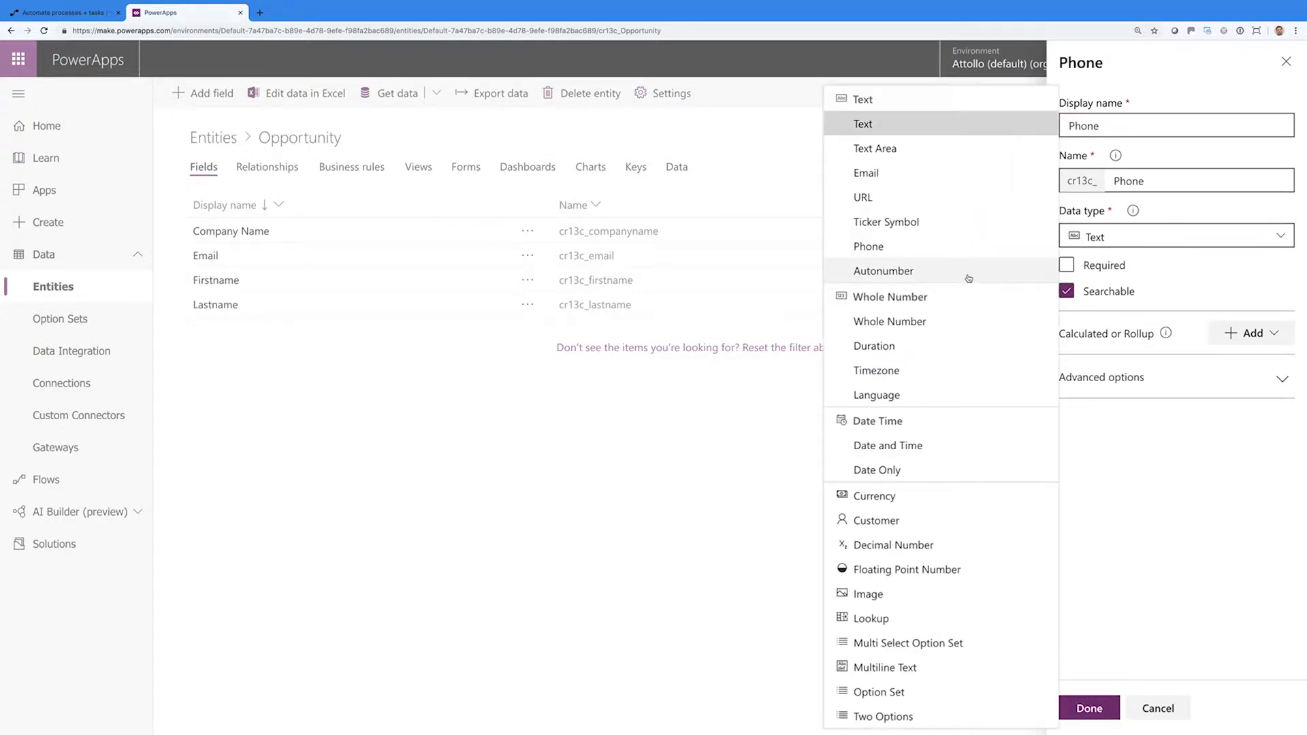
{"action": "left_click", "coordinate": [911, 255]}
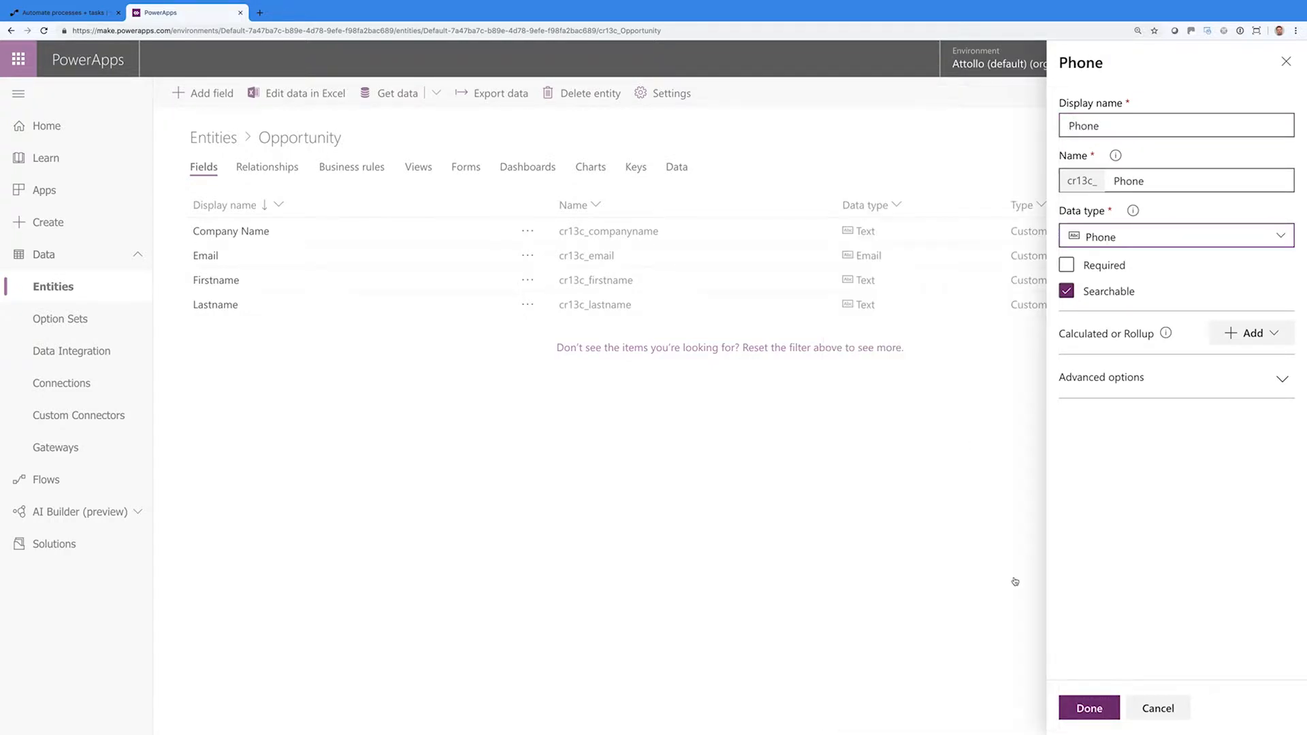
{"action": "left_click", "coordinate": [1089, 708]}
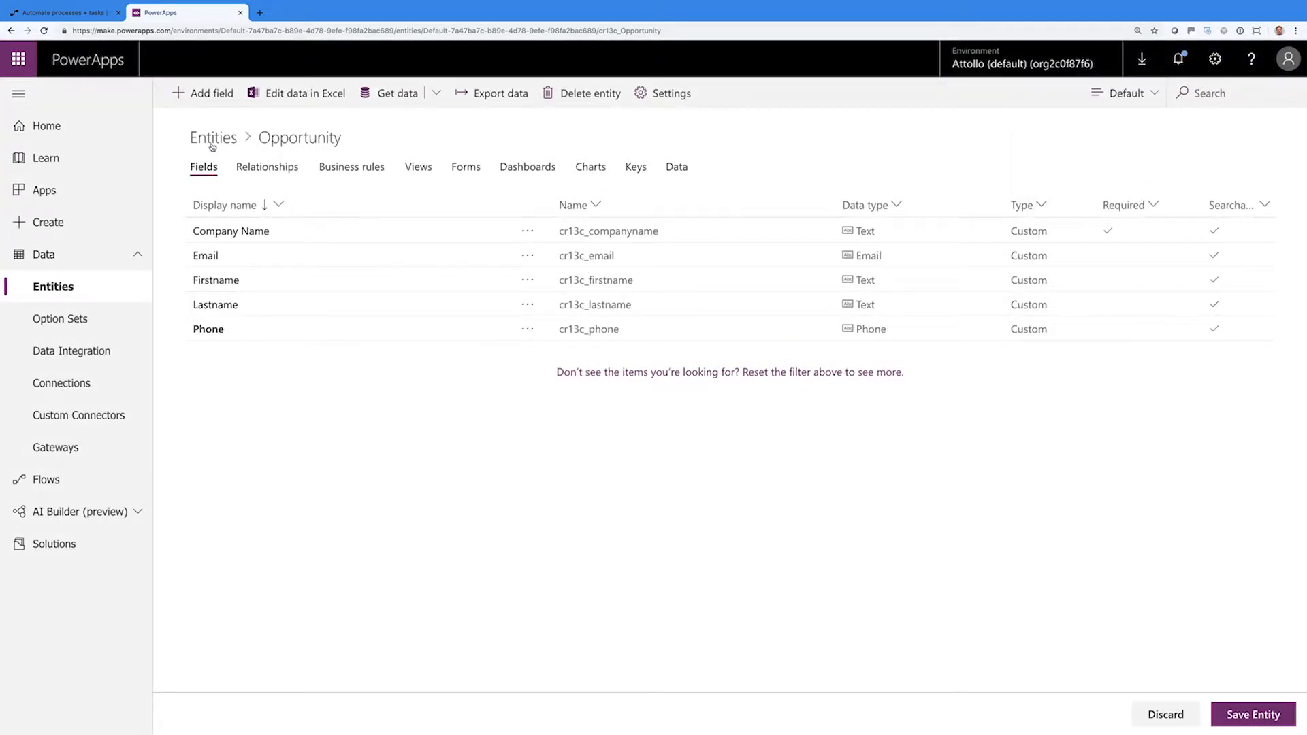
Begin another new field named Country
{"action": "left_click", "coordinate": [209, 95]}
{"action": "left_click", "coordinate": [1103, 133]}
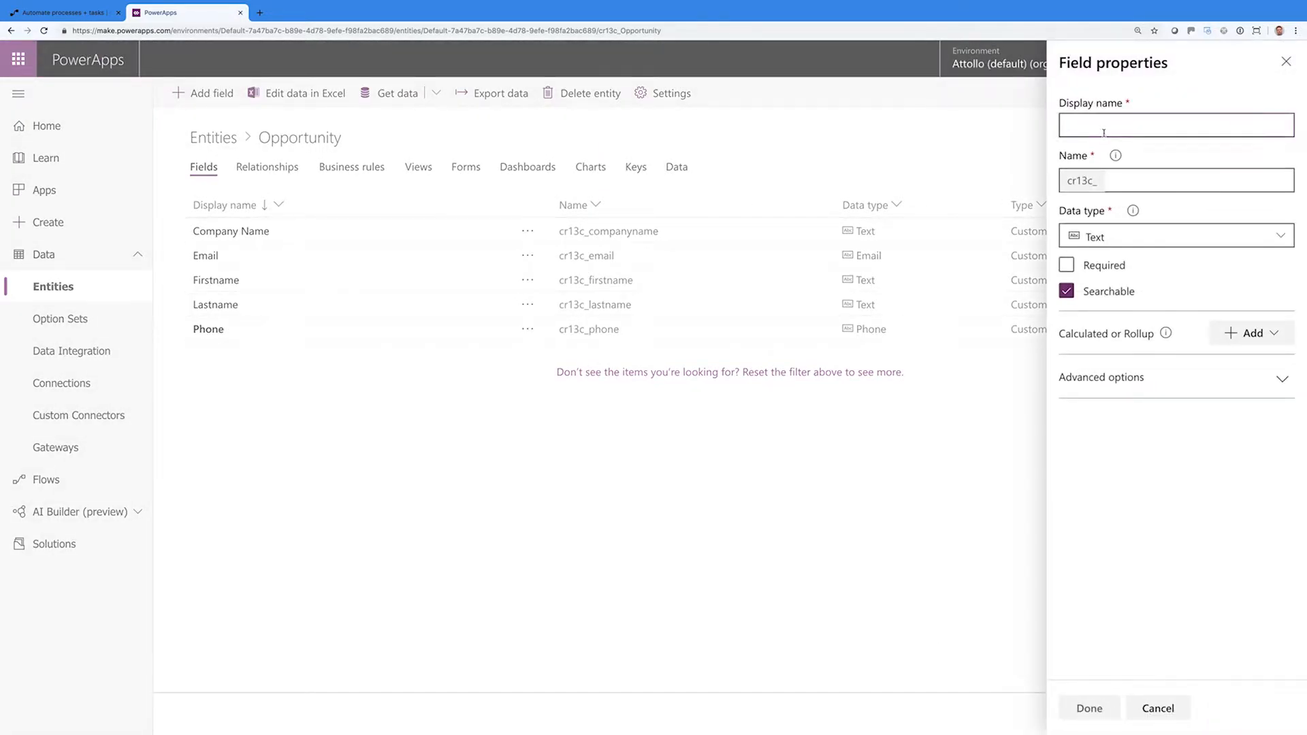
{"action": "type", "text": "Countryu"}
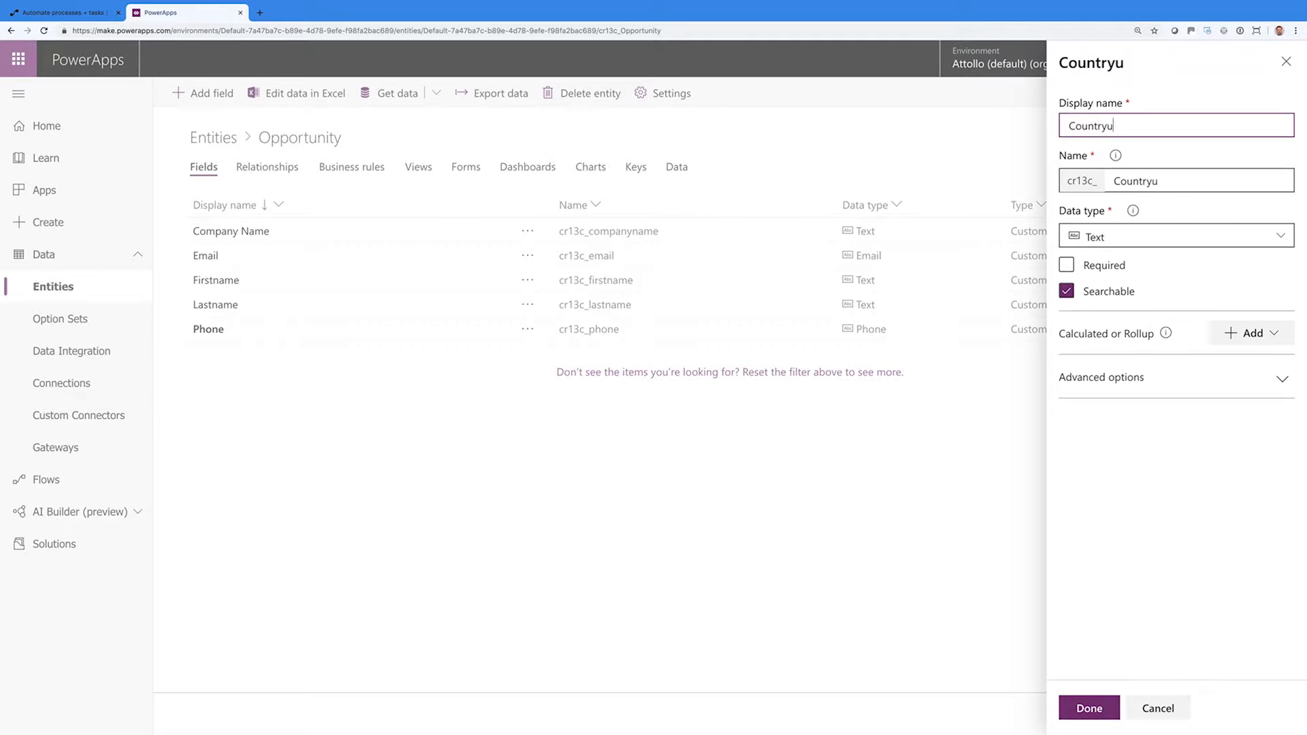
Keep Country's data type as Text and finish adding it
{"action": "left_click", "coordinate": [1182, 235]}
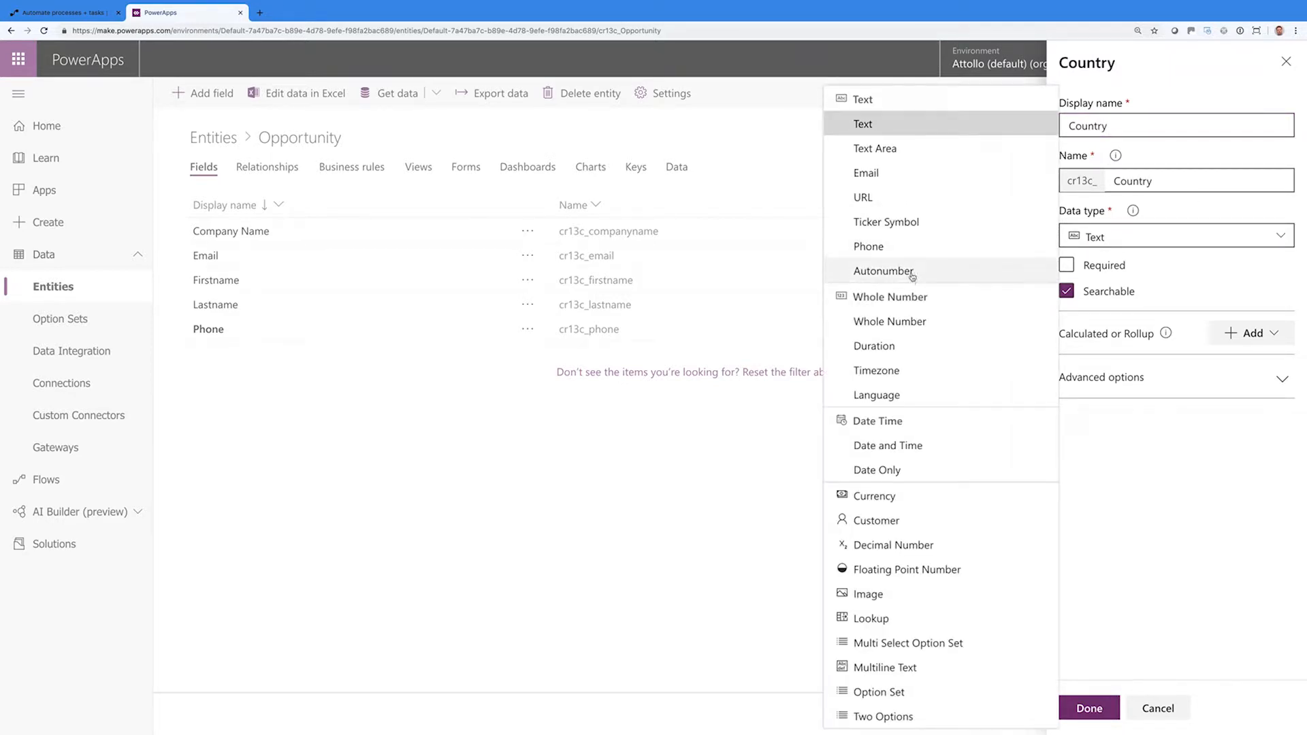
{"action": "left_click", "coordinate": [862, 124]}
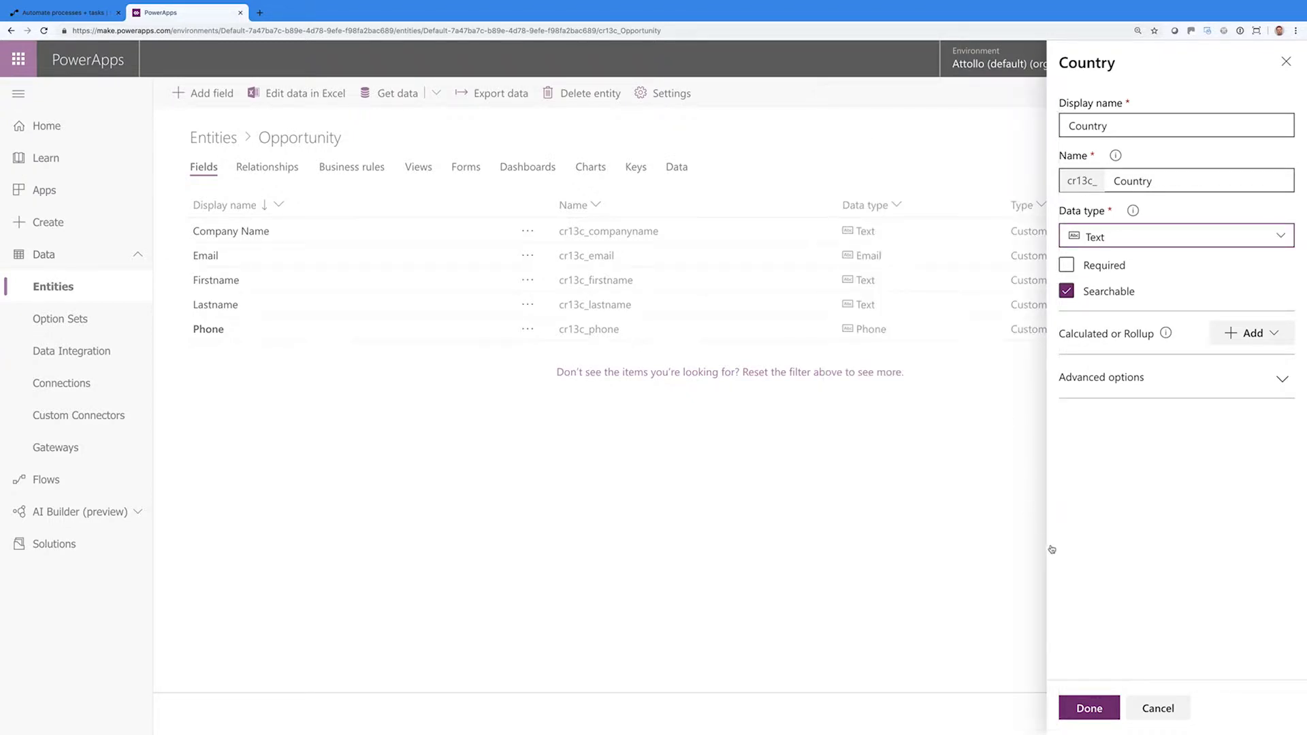
{"action": "left_click", "coordinate": [1088, 709]}
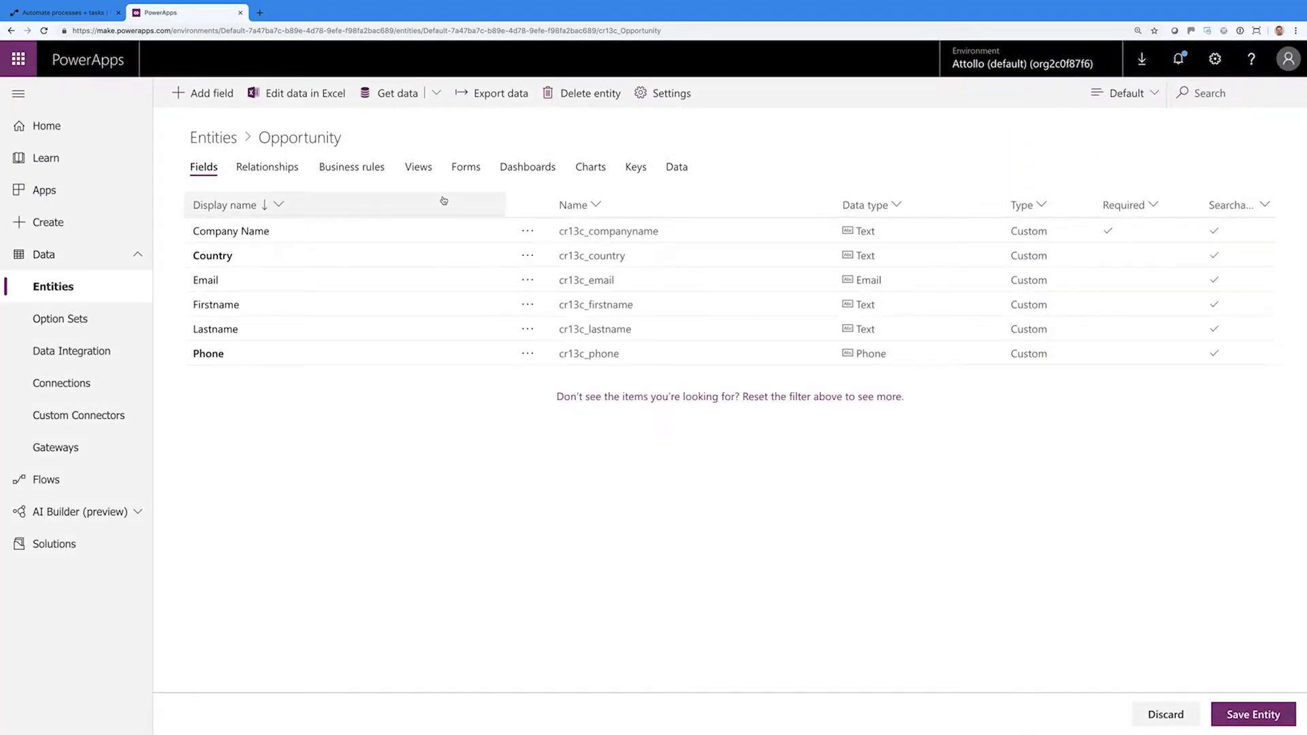
Add a Heard Via text field and save the Opportunity entity
{"action": "left_click", "coordinate": [199, 94]}
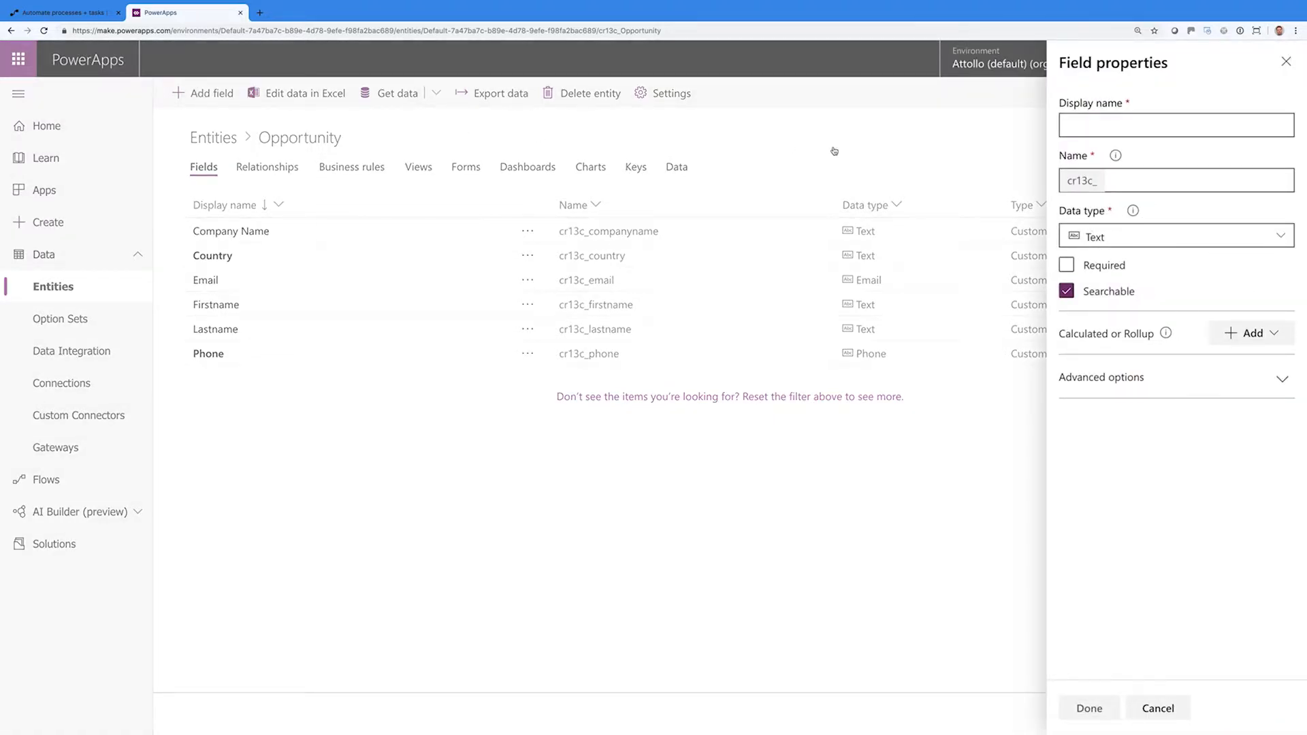
{"action": "type", "text": "Heard Via"}
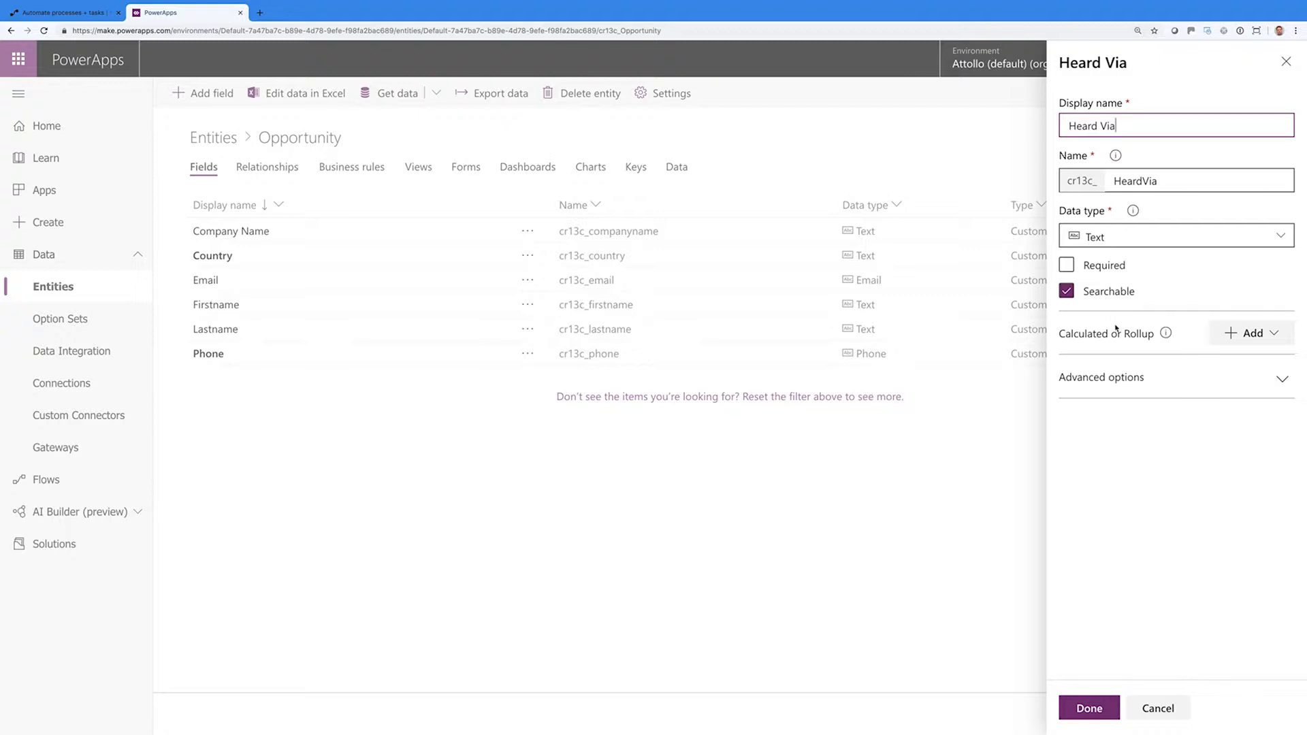
{"action": "left_click", "coordinate": [1090, 709]}
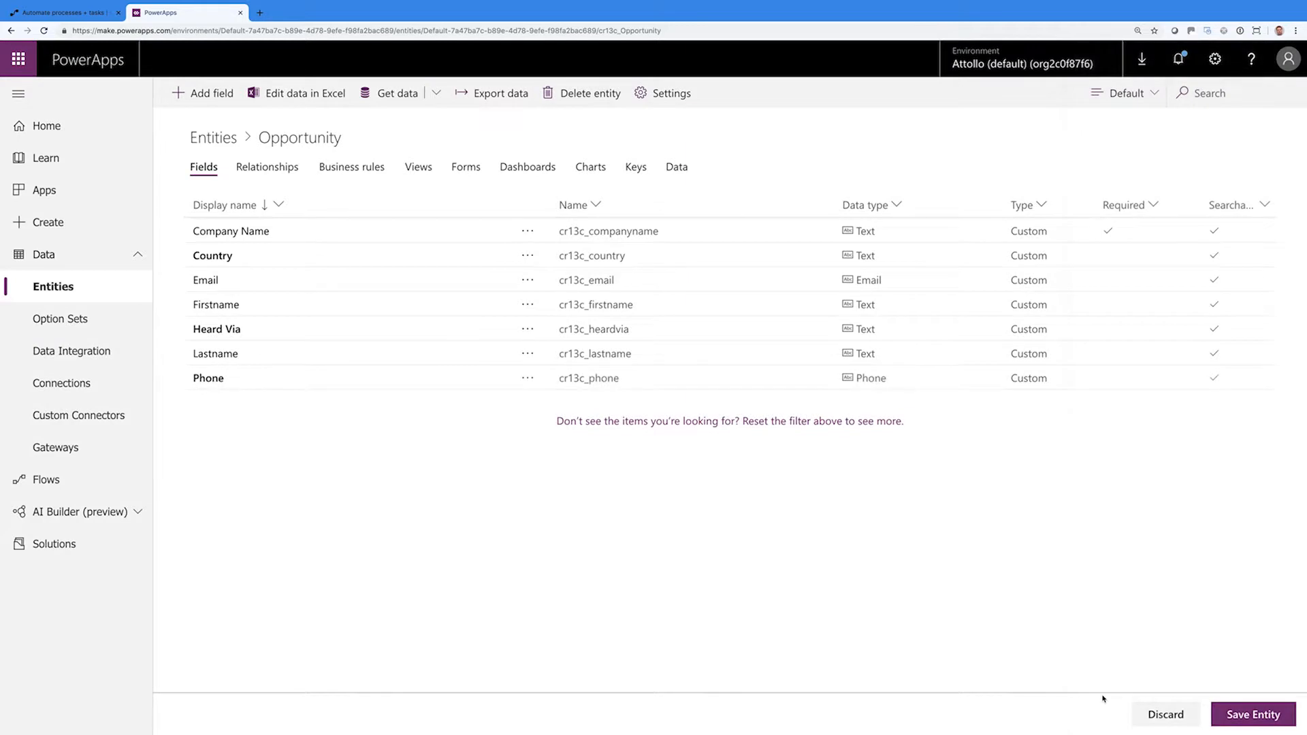
{"action": "left_click", "coordinate": [1222, 710]}
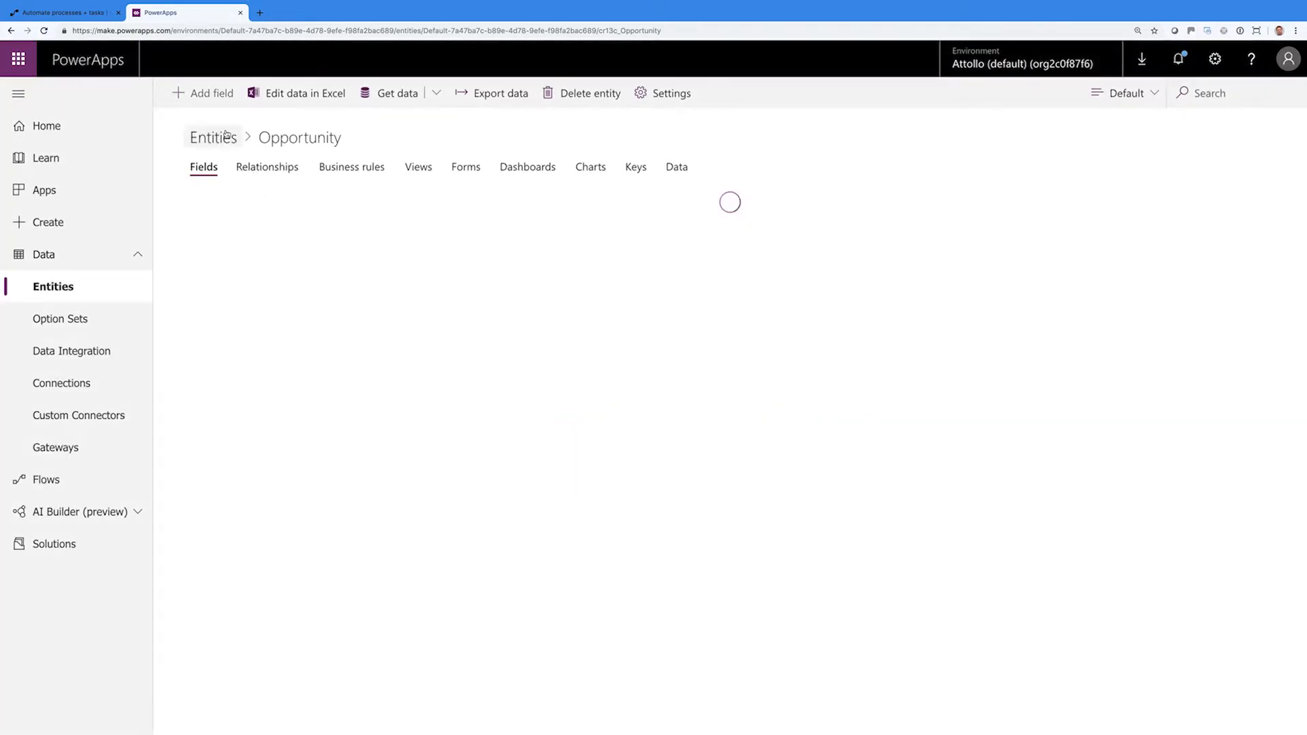
Add a new Opportunity field named Platform with the Option Set data type
{"action": "left_click", "coordinate": [209, 94]}
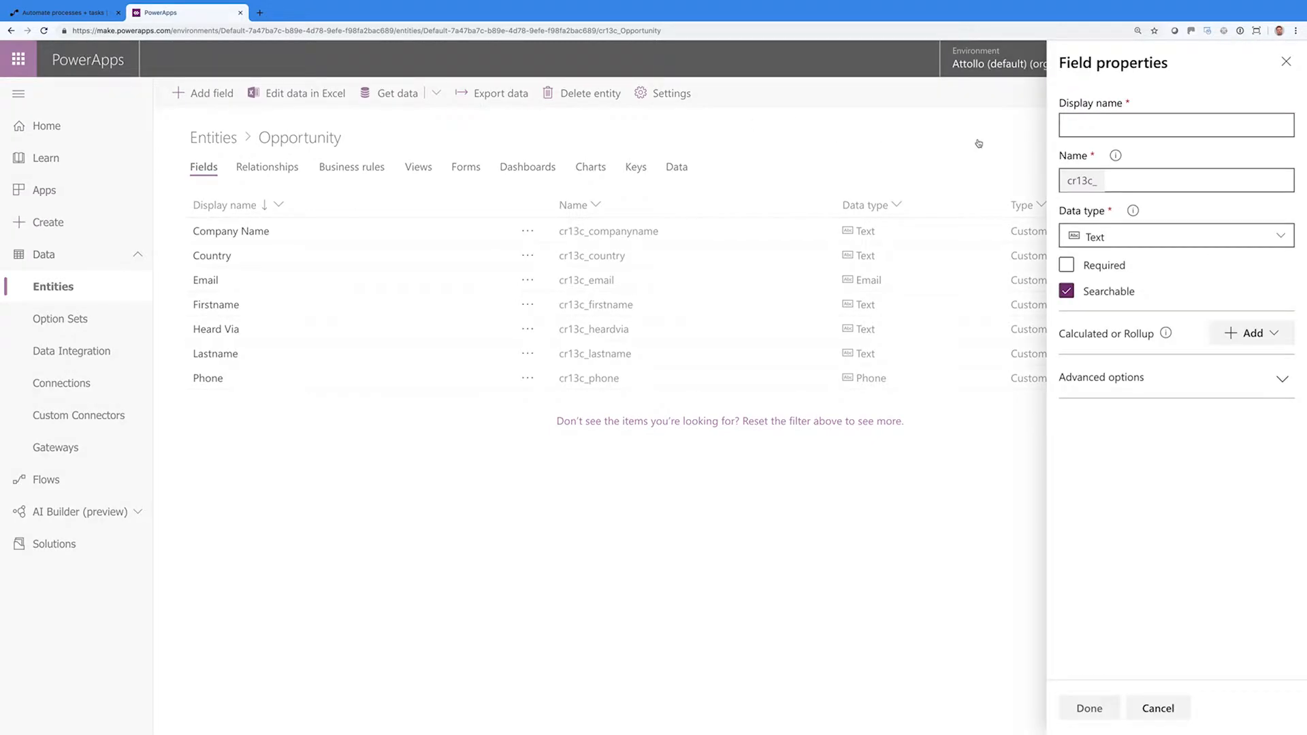
{"action": "left_click", "coordinate": [1079, 130]}
{"action": "type", "text": "PLatform"}
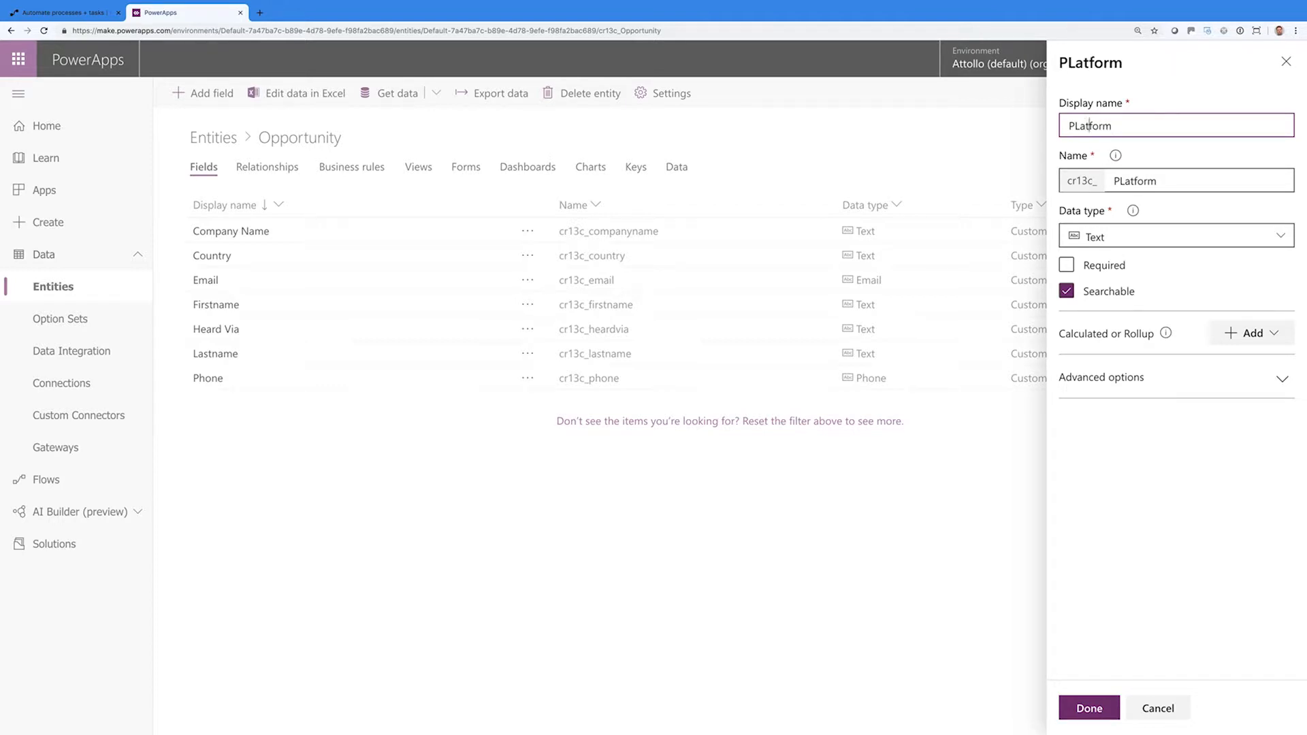
{"action": "key", "text": "BackSpace"}
{"action": "type", "text": "l"}
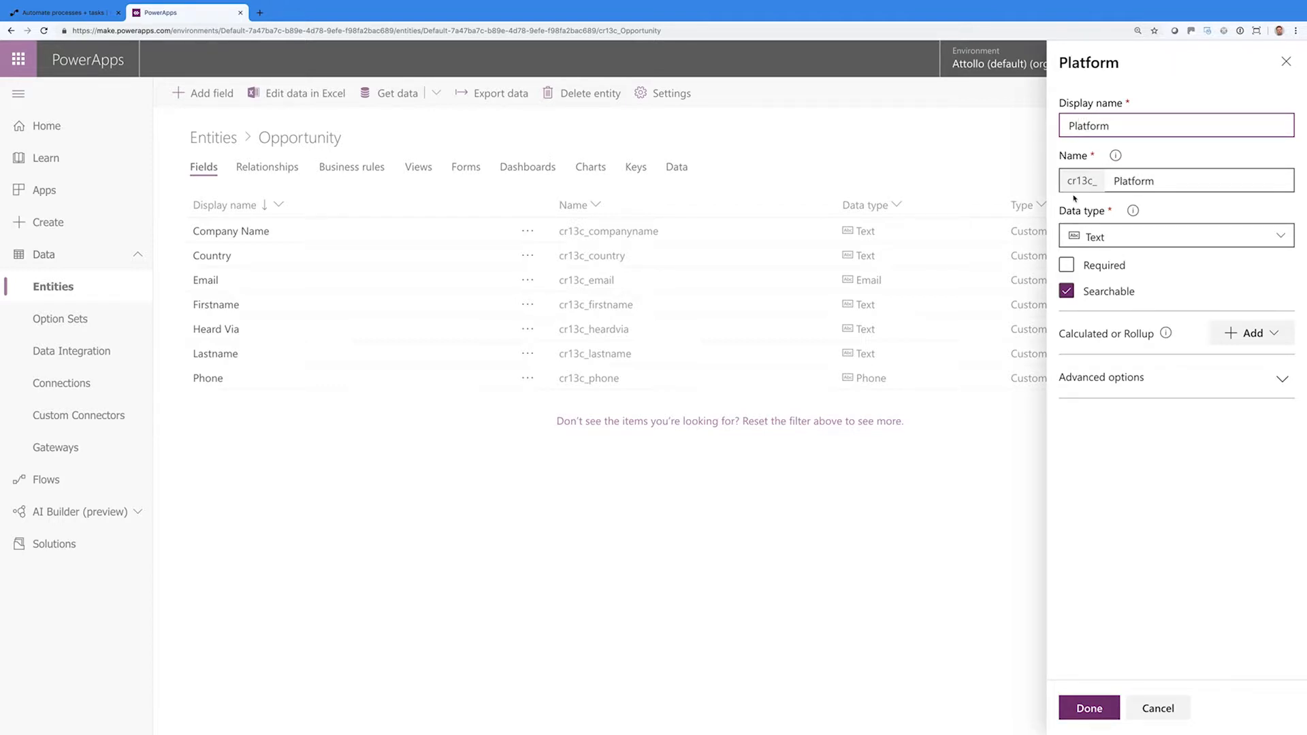
{"action": "left_click", "coordinate": [1111, 238]}
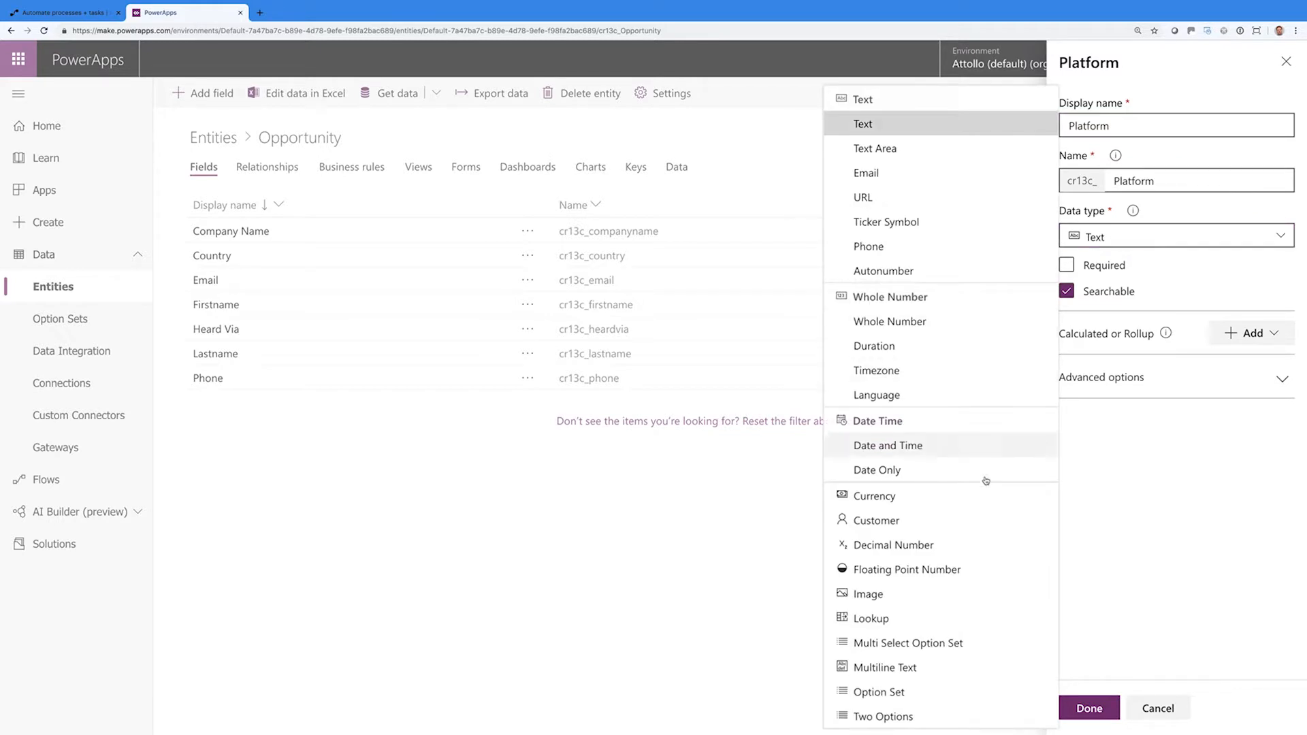
{"action": "left_click", "coordinate": [890, 701]}
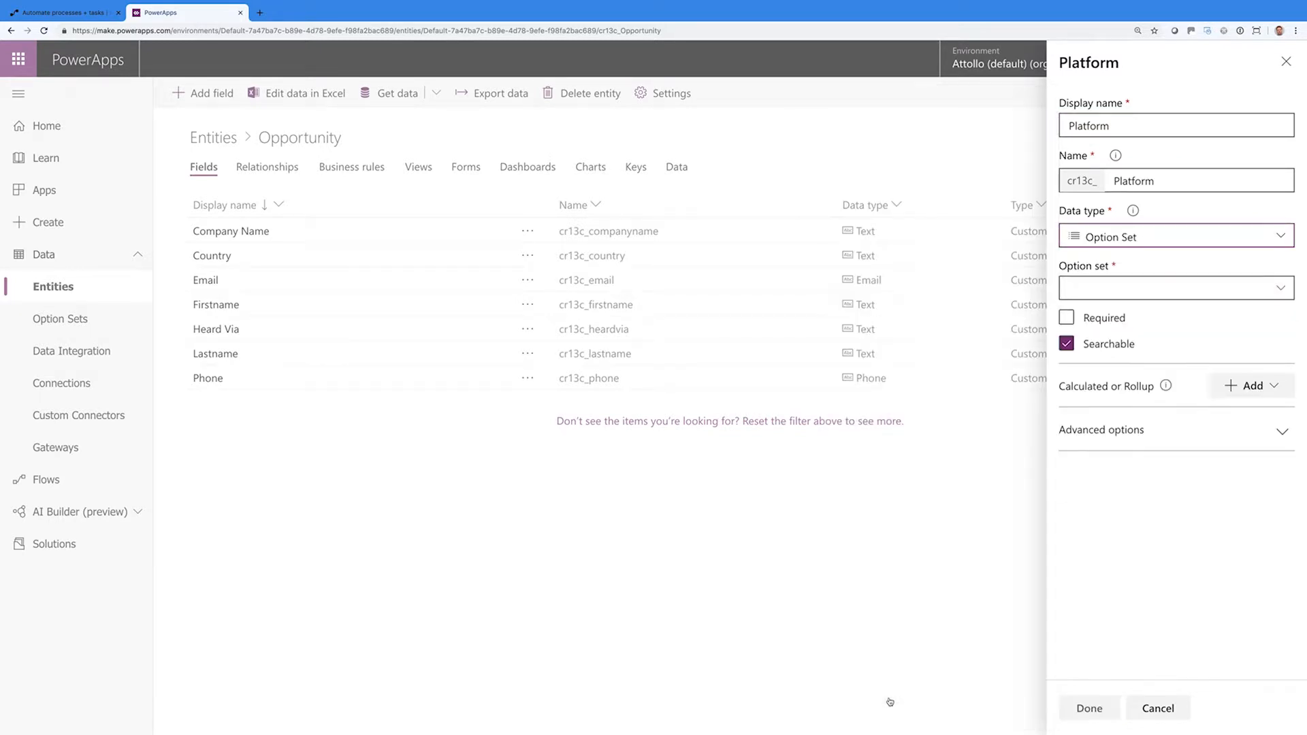
Base it on the Platform option set, default it to SharePoint Online, and save the entity
{"action": "left_click", "coordinate": [1281, 294]}
{"action": "scroll", "coordinate": [994, 408], "scroll_direction": "down", "scroll_amount": 2}
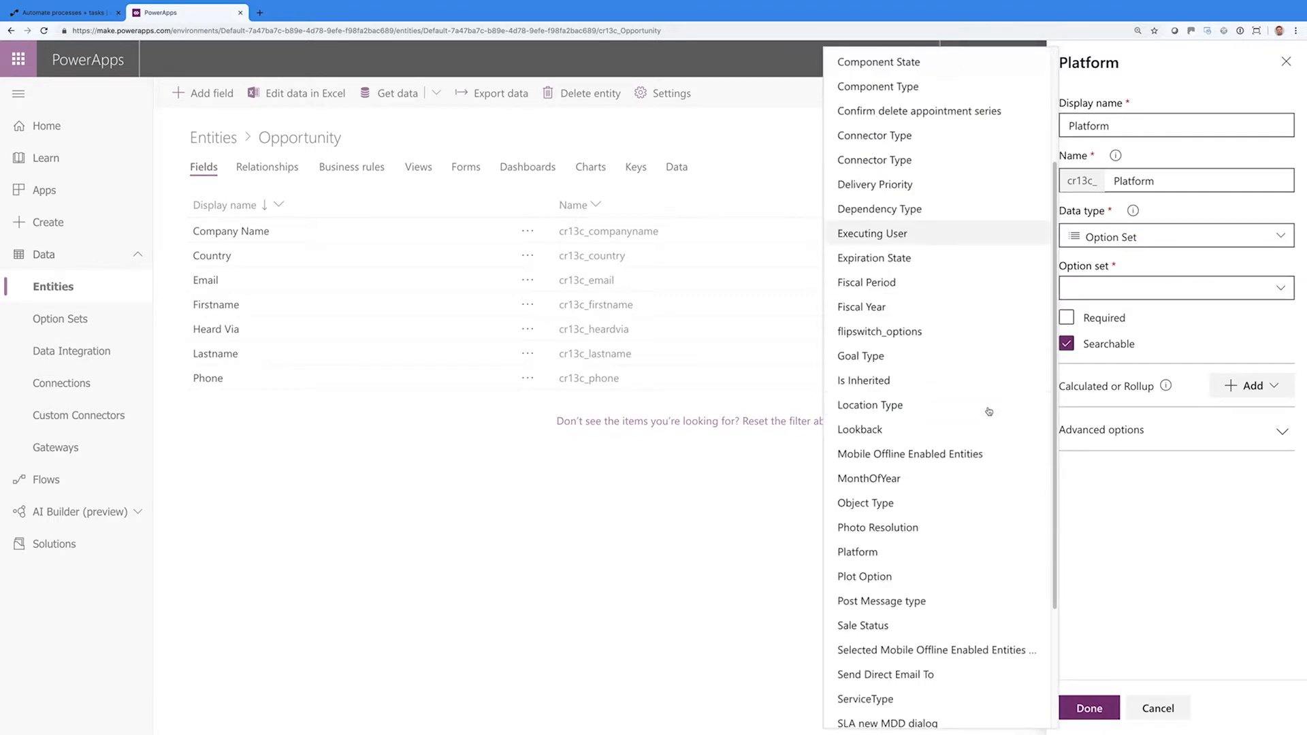
{"action": "left_click", "coordinate": [874, 554]}
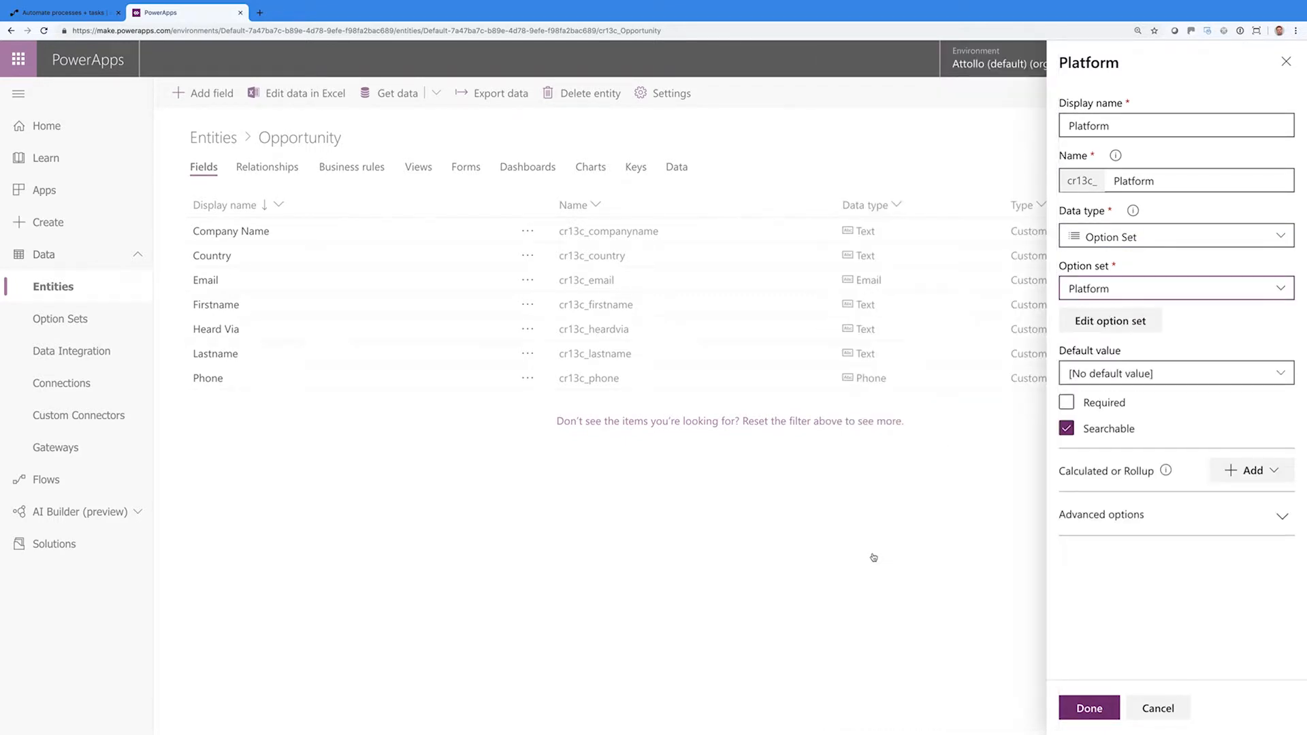
{"action": "left_click", "coordinate": [1281, 373]}
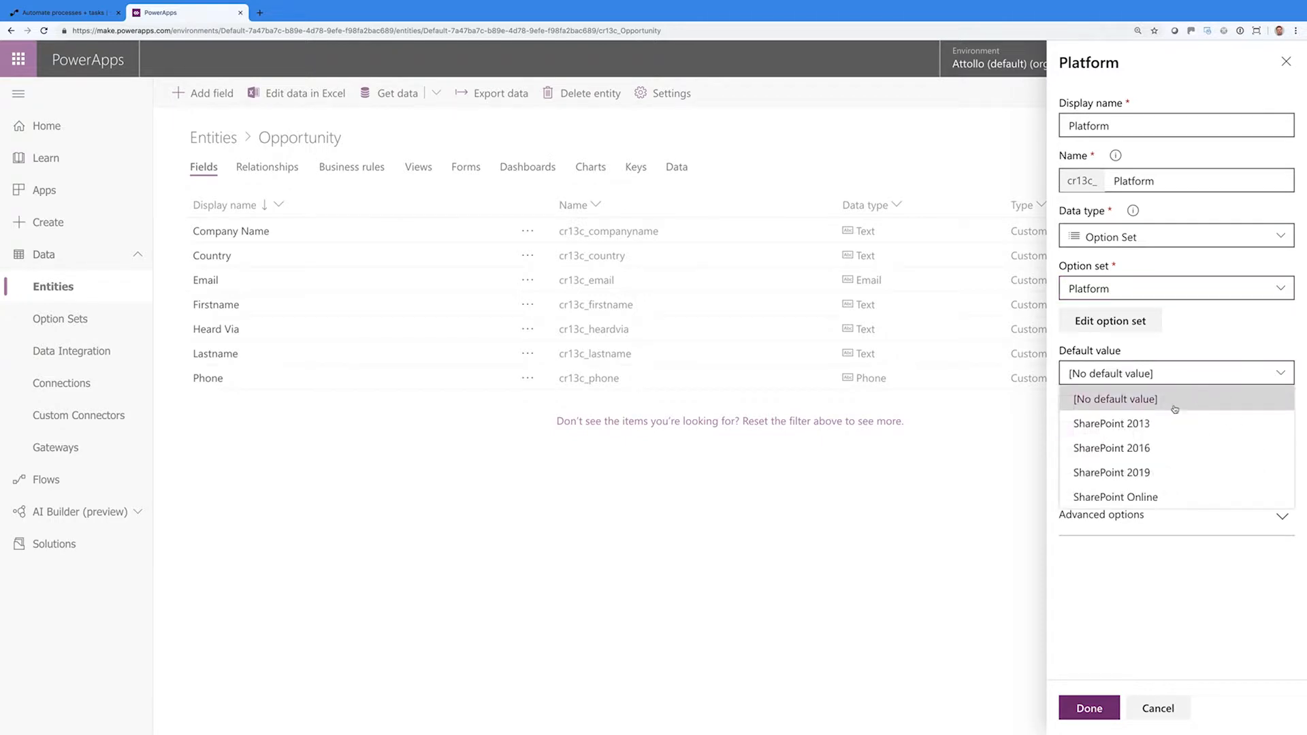
{"action": "left_click", "coordinate": [1134, 497]}
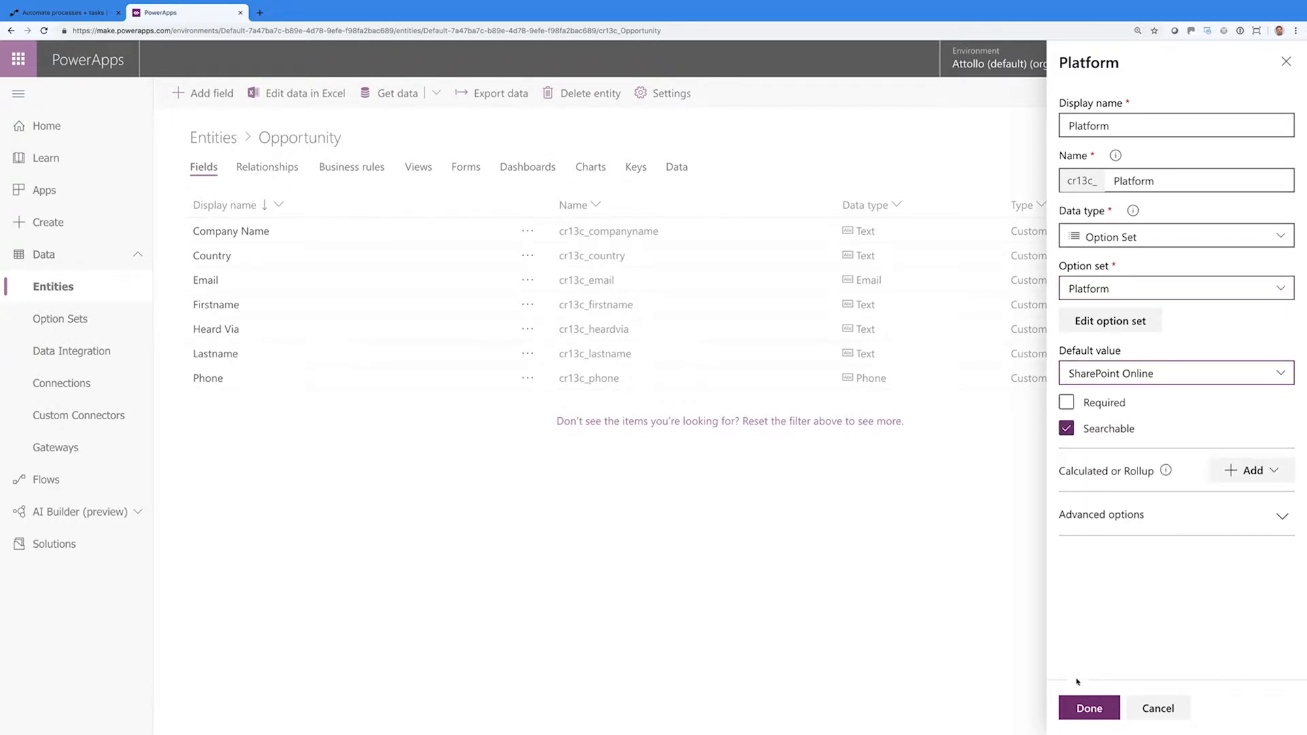
{"action": "left_click", "coordinate": [1088, 709]}
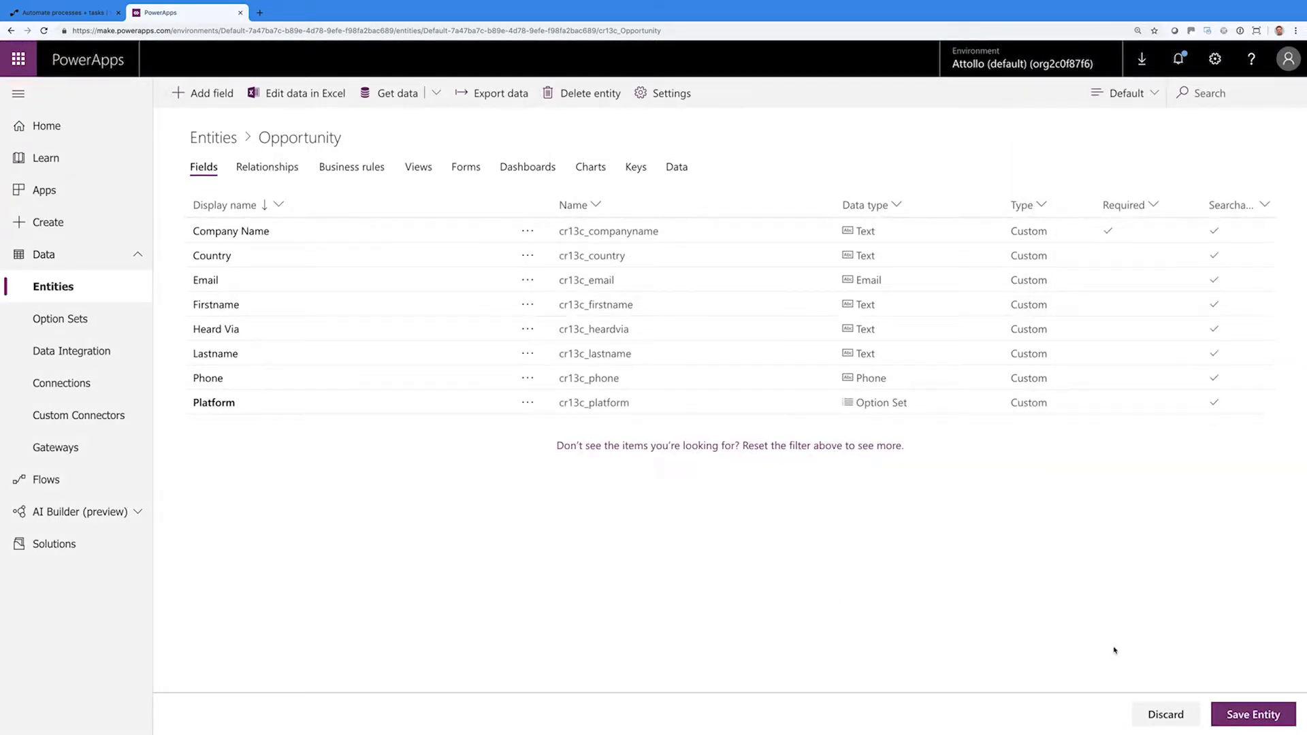
{"action": "left_click", "coordinate": [1242, 717]}
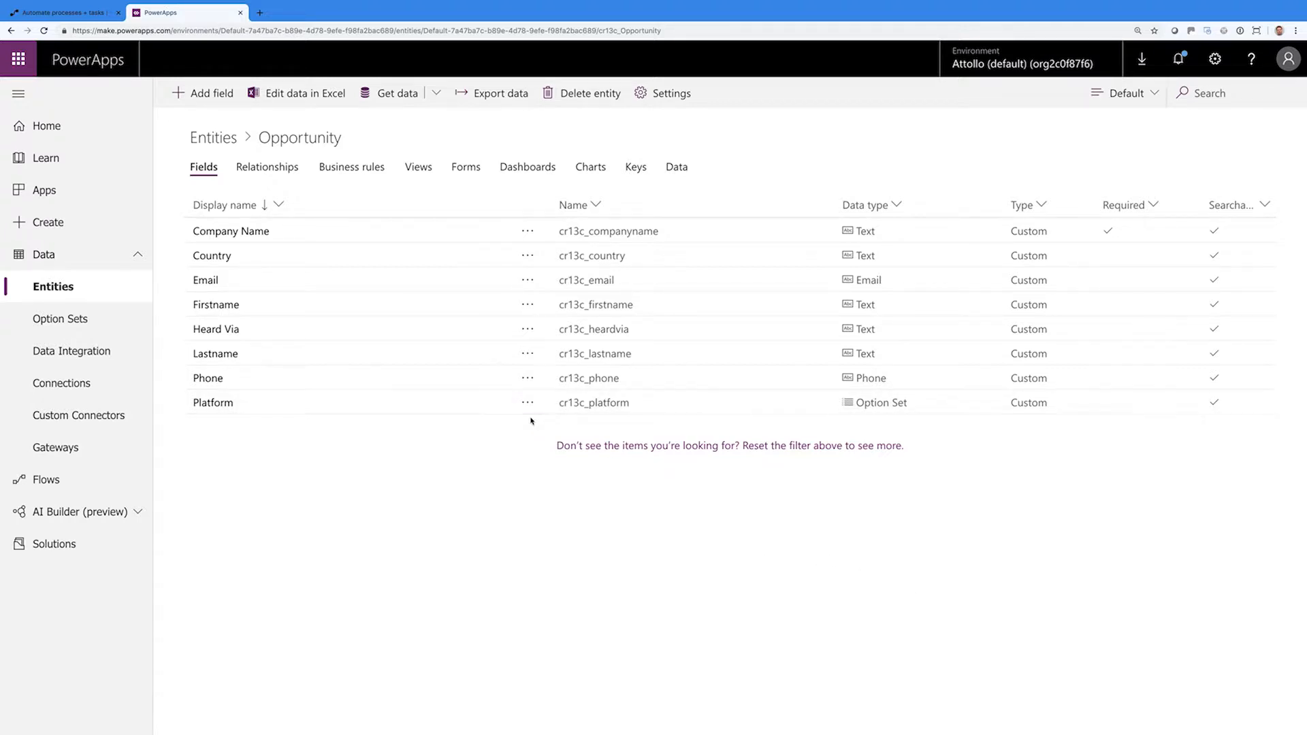
Add a Seats field of type Whole Number
{"action": "left_click", "coordinate": [213, 96]}
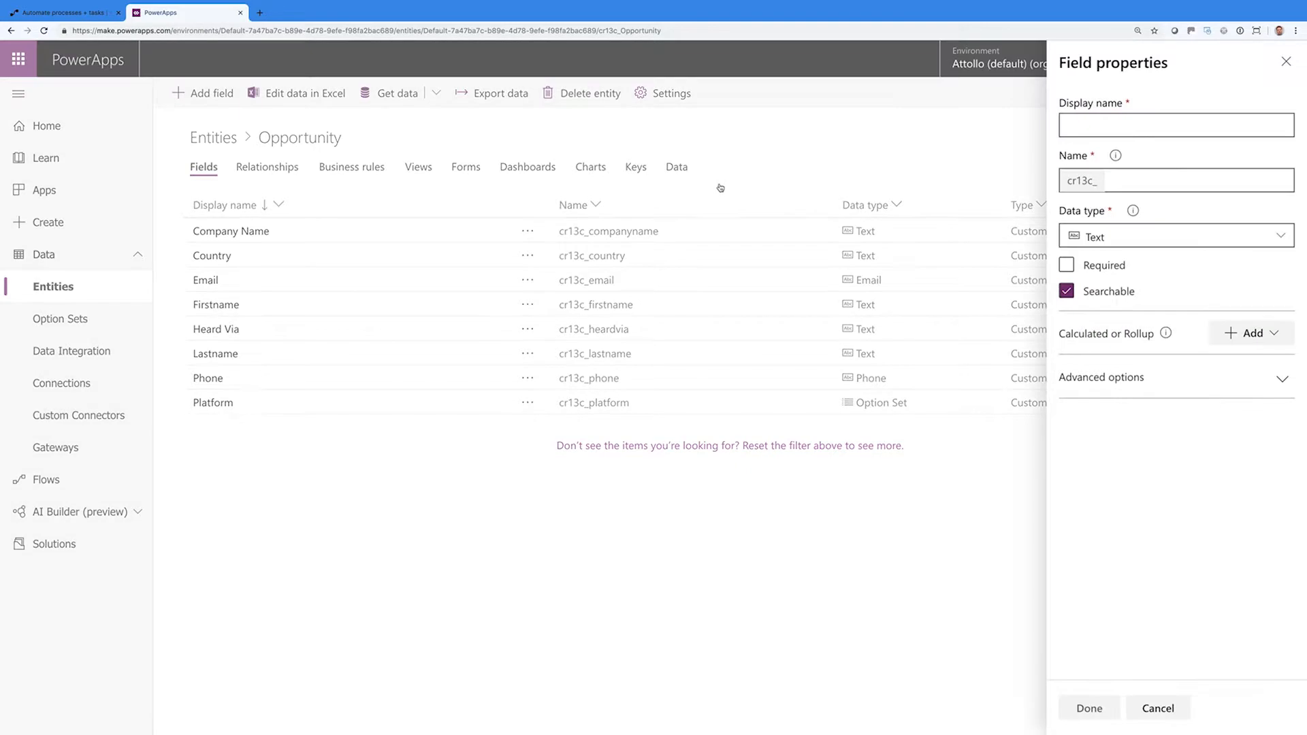
{"action": "type", "text": "Sae"}
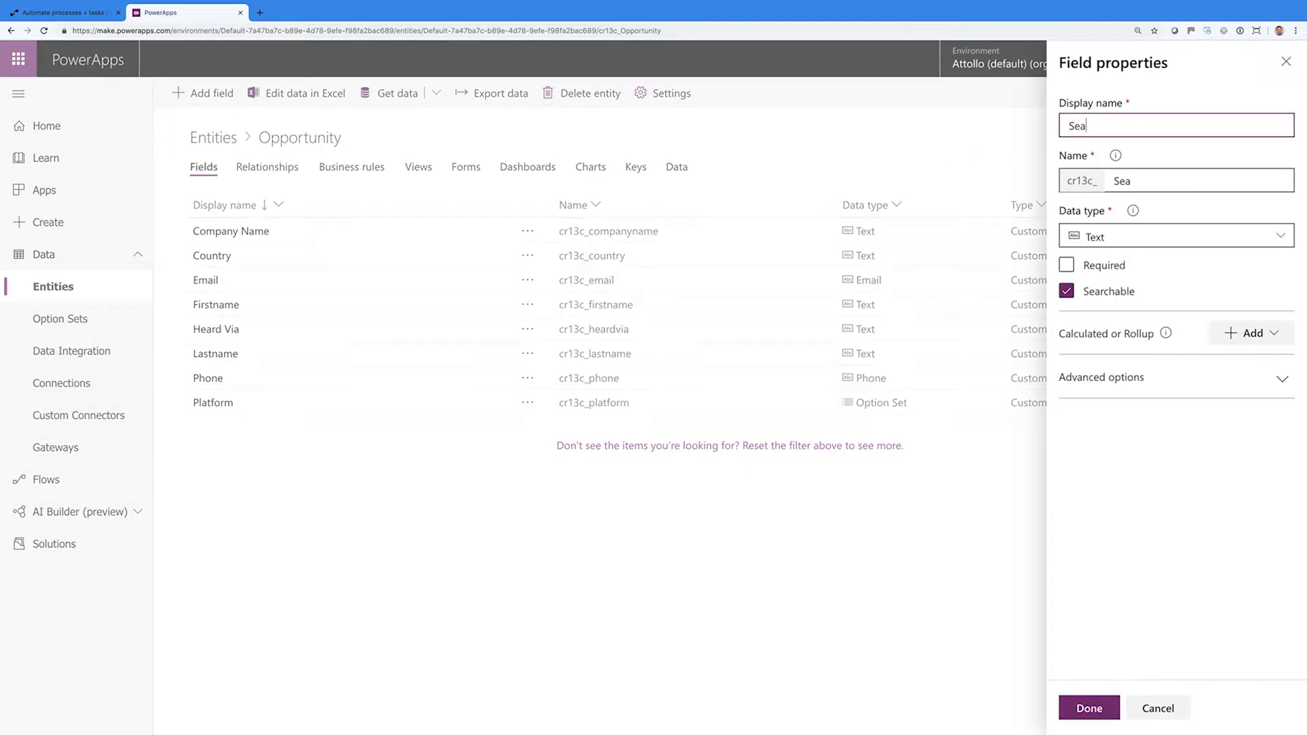
{"action": "type", "text": "ts"}
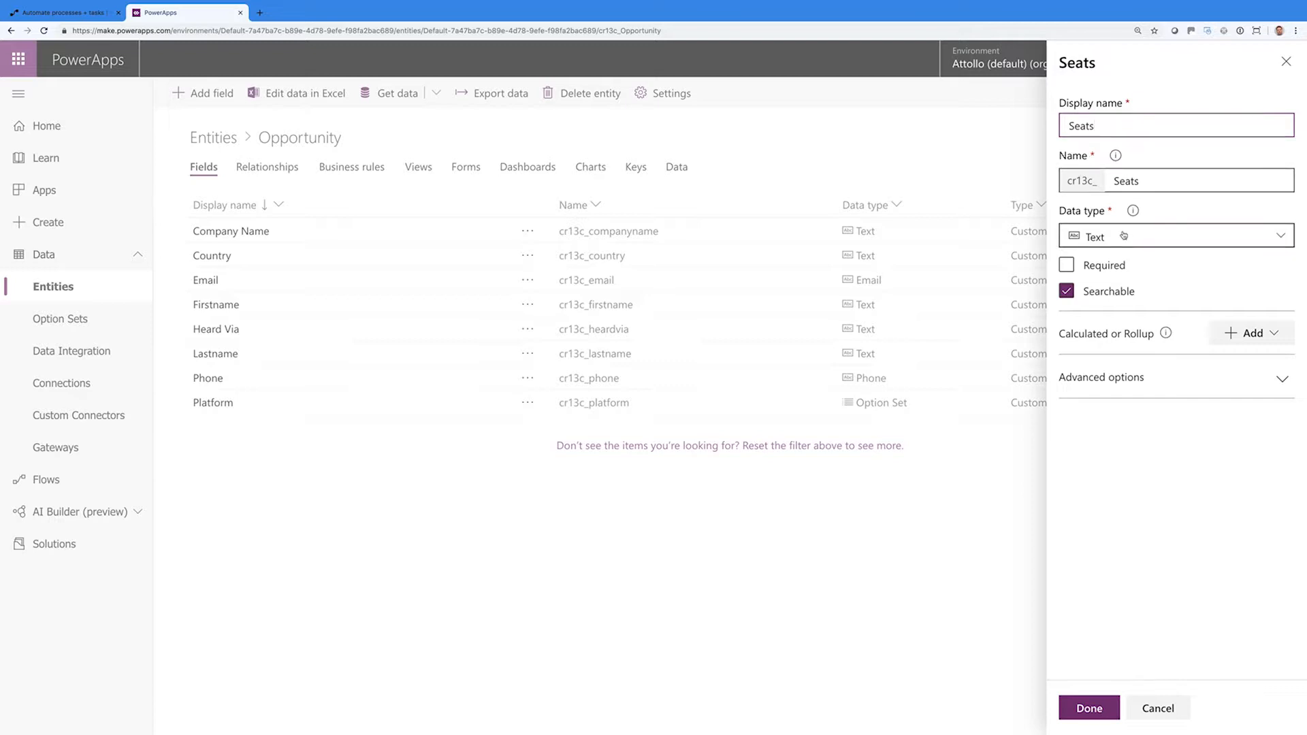
{"action": "left_click", "coordinate": [1161, 236]}
{"action": "left_click", "coordinate": [919, 322]}
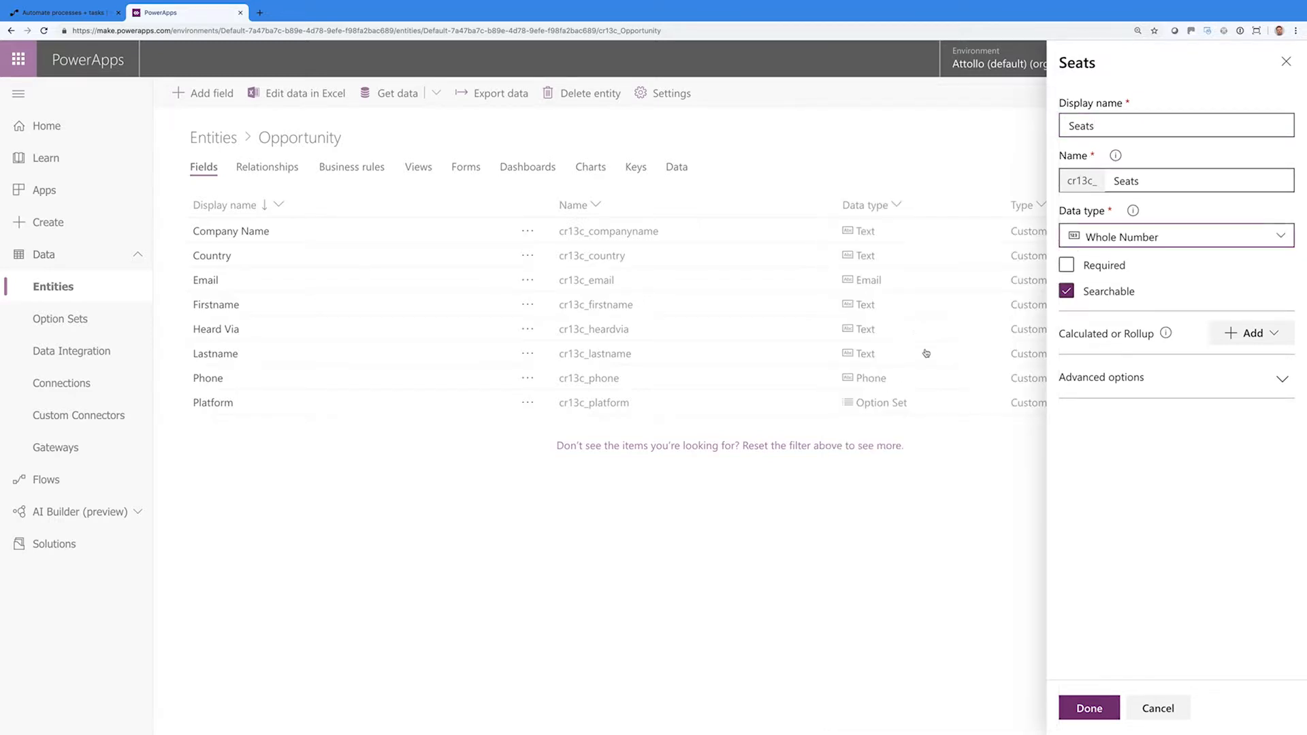
{"action": "left_click", "coordinate": [1083, 710]}
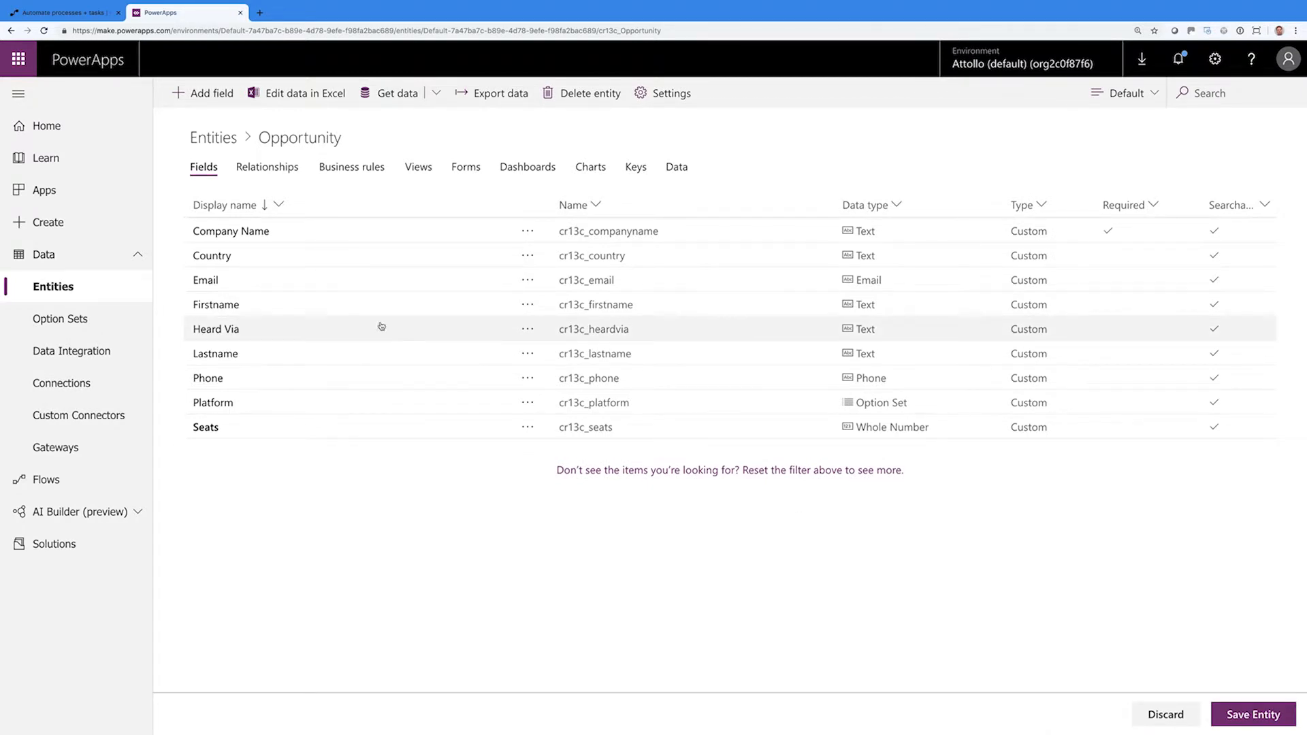
Add a Pain Points field of type Text Area
{"action": "left_click", "coordinate": [239, 103]}
{"action": "left_click", "coordinate": [1097, 127]}
{"action": "type", "text": "Pain Points"}
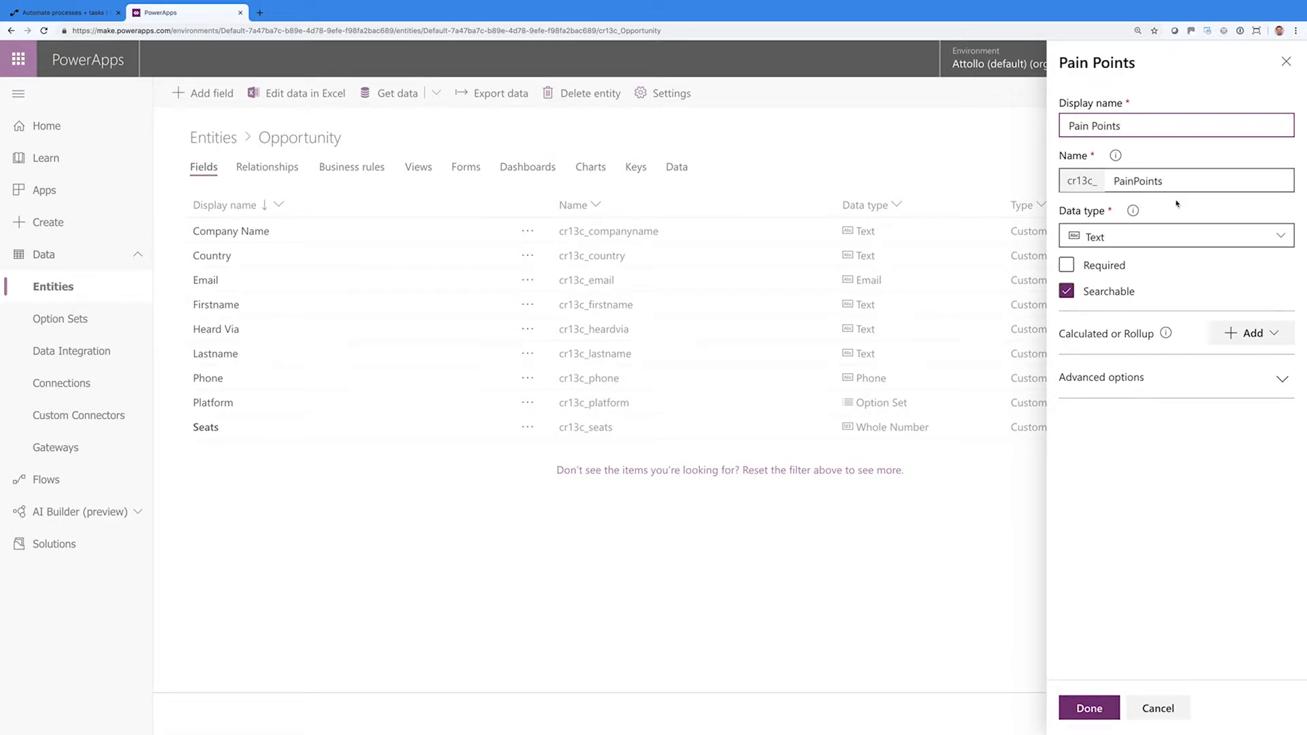
{"action": "left_click", "coordinate": [1173, 235]}
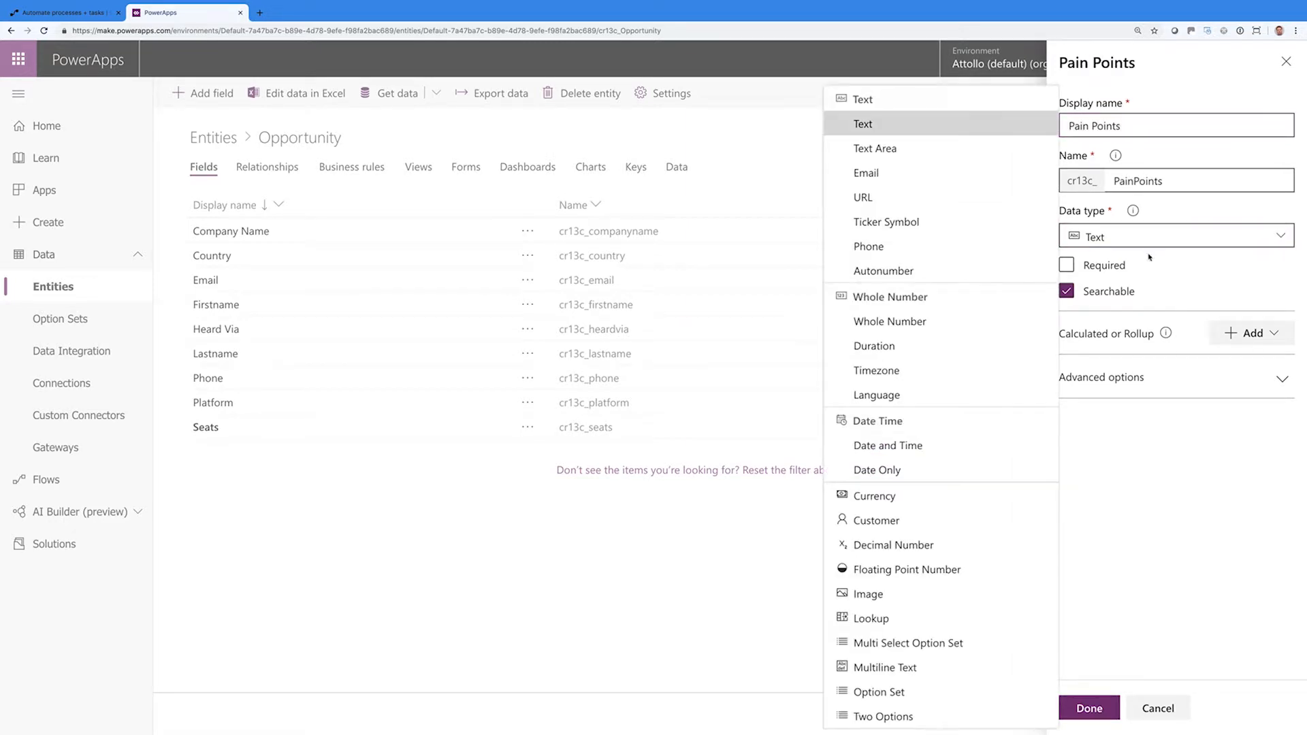
{"action": "left_click", "coordinate": [919, 149]}
{"action": "left_click", "coordinate": [1098, 704]}
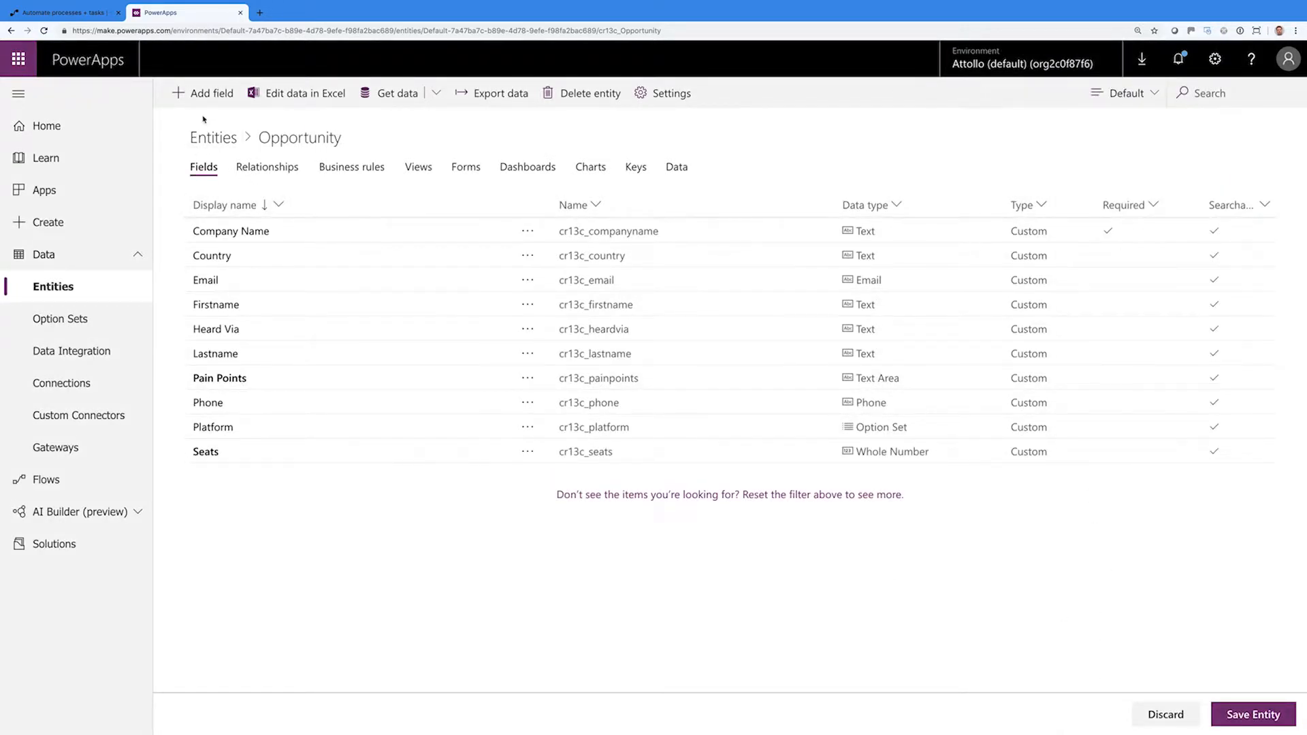
Add a Basic Requirements Text Area field and save the Opportunity entity
{"action": "left_click", "coordinate": [209, 94]}
{"action": "left_click", "coordinate": [1096, 130]}
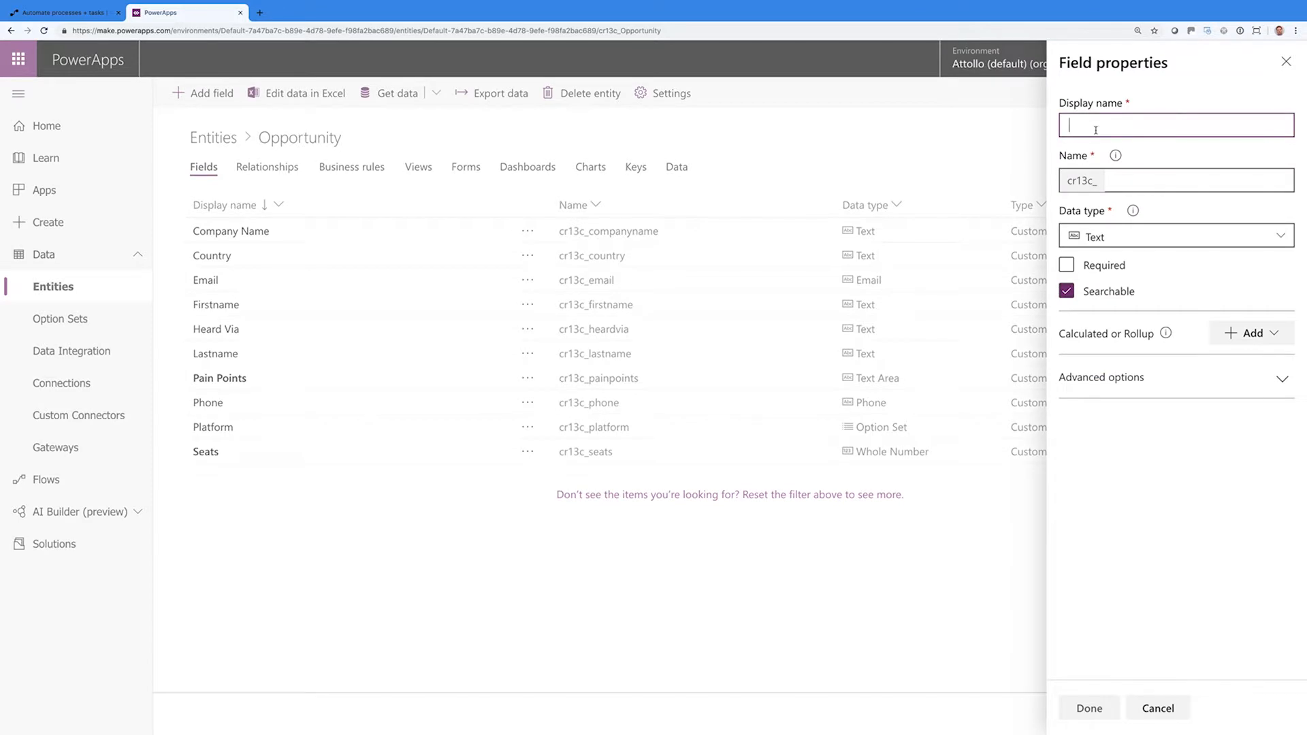
{"action": "type", "text": "Basica"}
{"action": "key", "text": "BackSpace"}
{"action": "type", "text": "RT"}
{"action": "key", "text": "BackSpace"}
{"action": "type", "text": "e"}
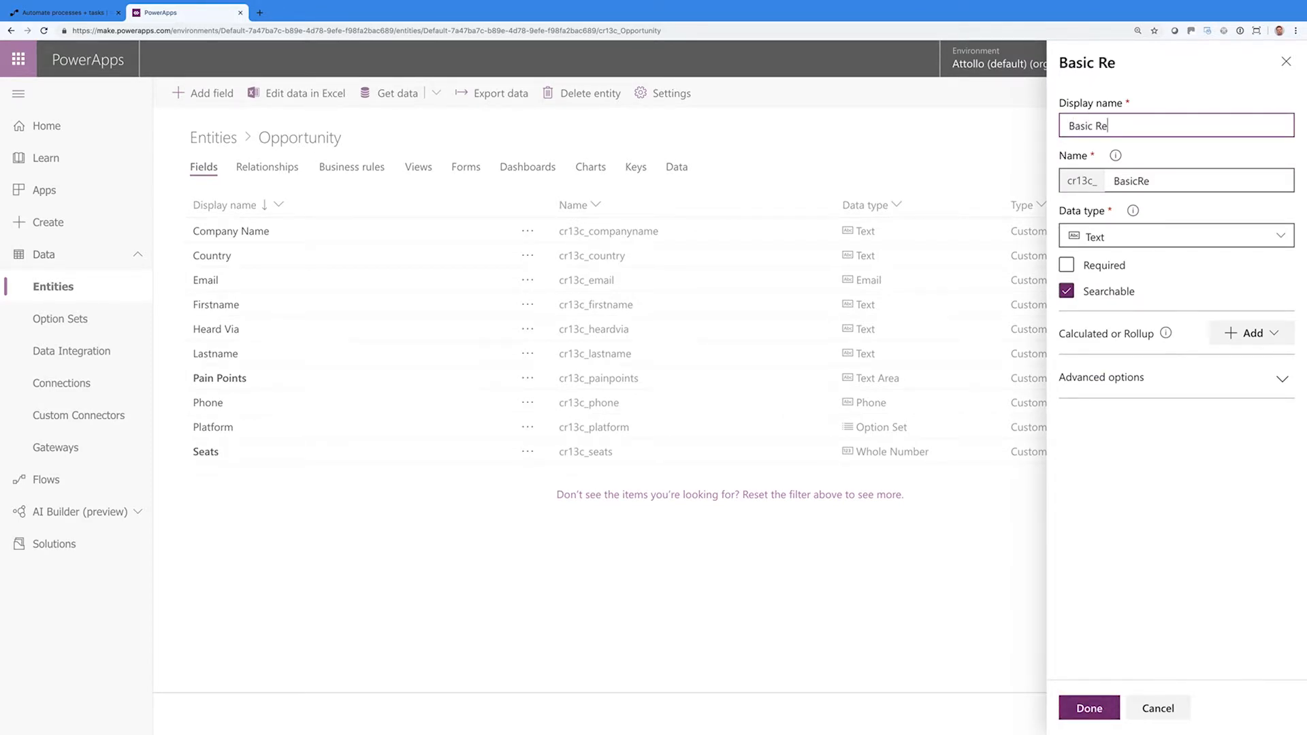
{"action": "type", "text": "quirements"}
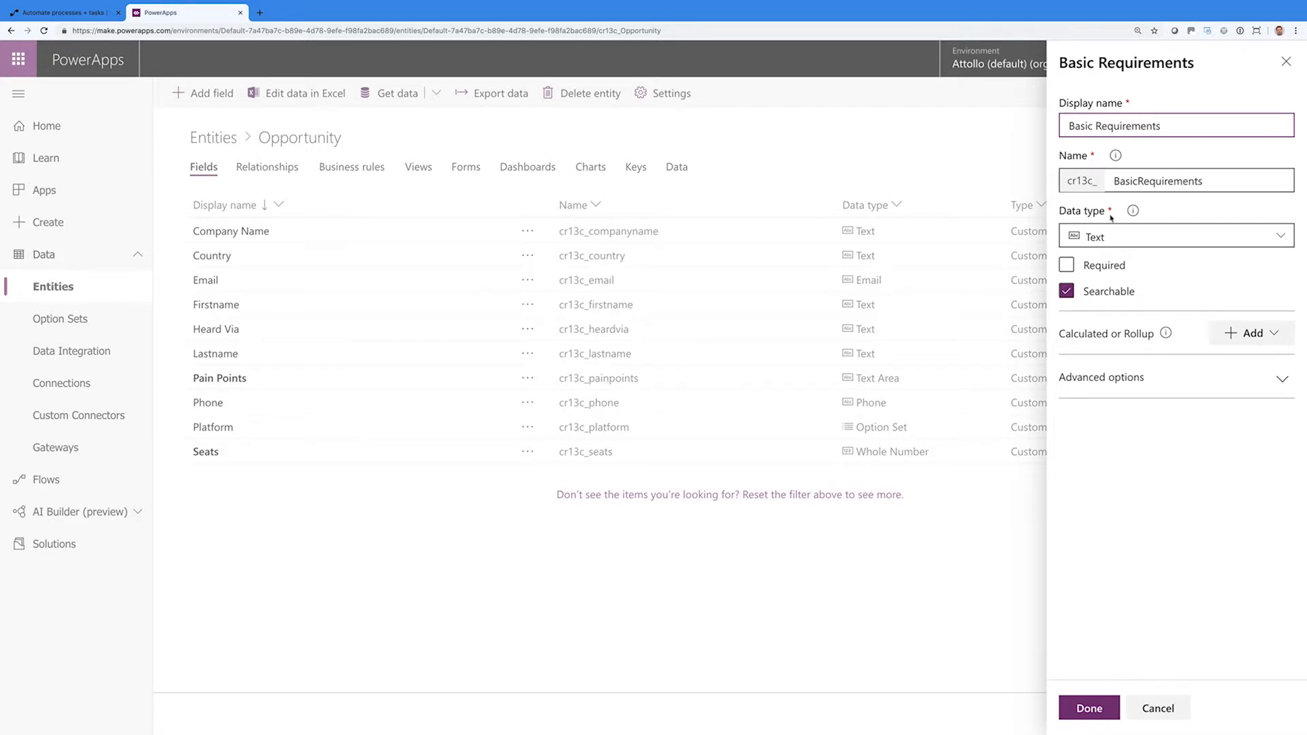
{"action": "left_click", "coordinate": [1111, 244]}
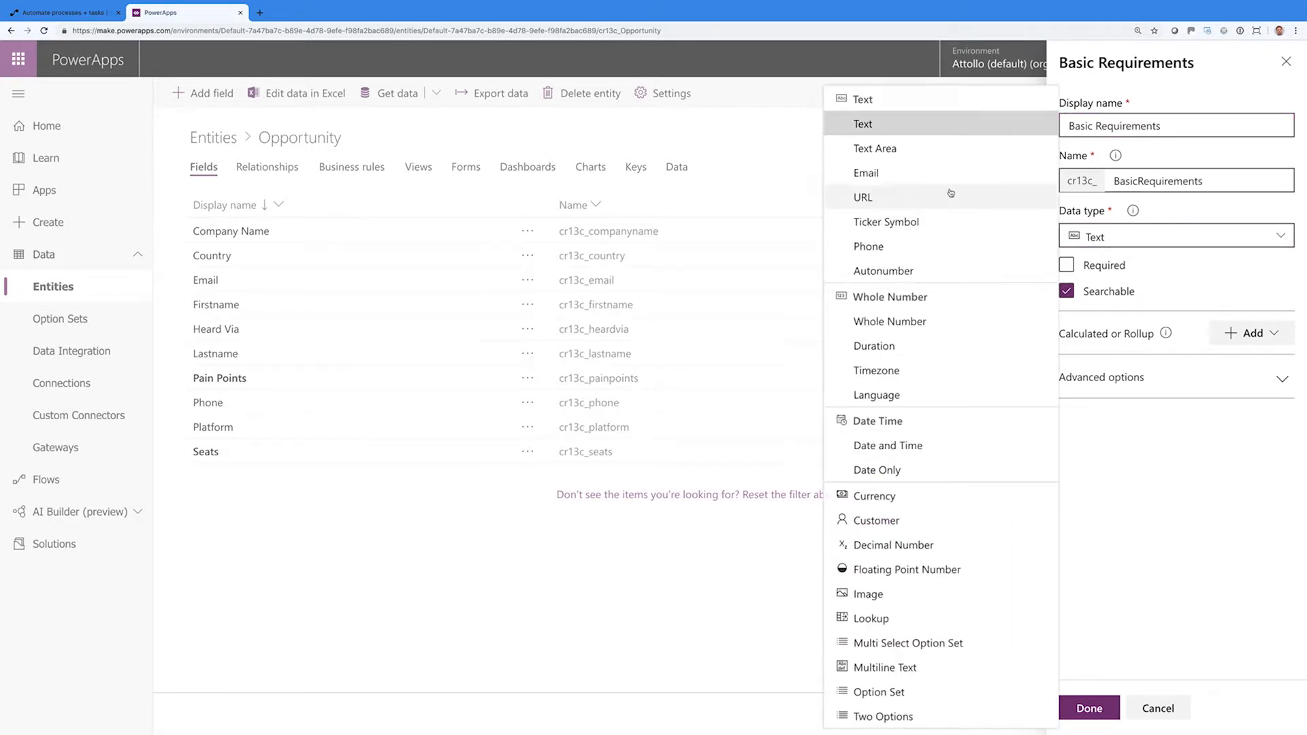
{"action": "left_click", "coordinate": [922, 151]}
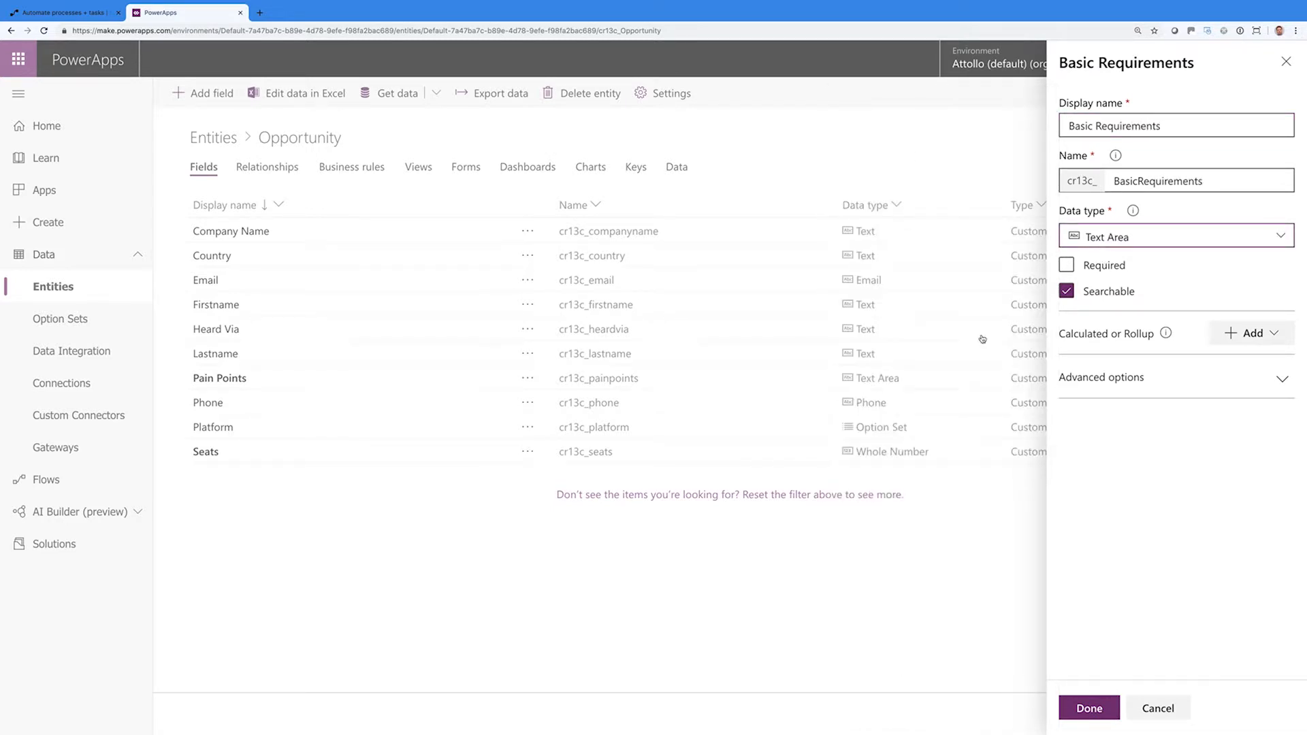
{"action": "left_click", "coordinate": [1088, 709]}
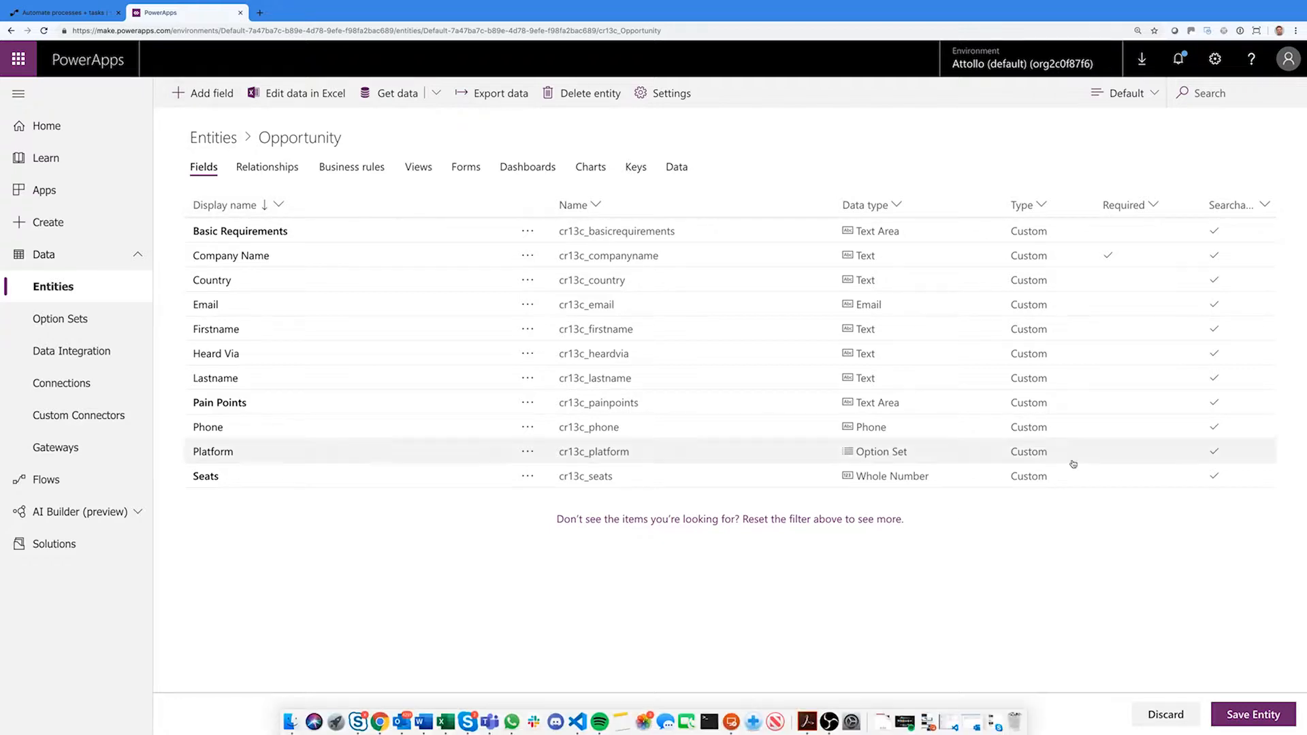
{"action": "left_click", "coordinate": [1252, 714]}
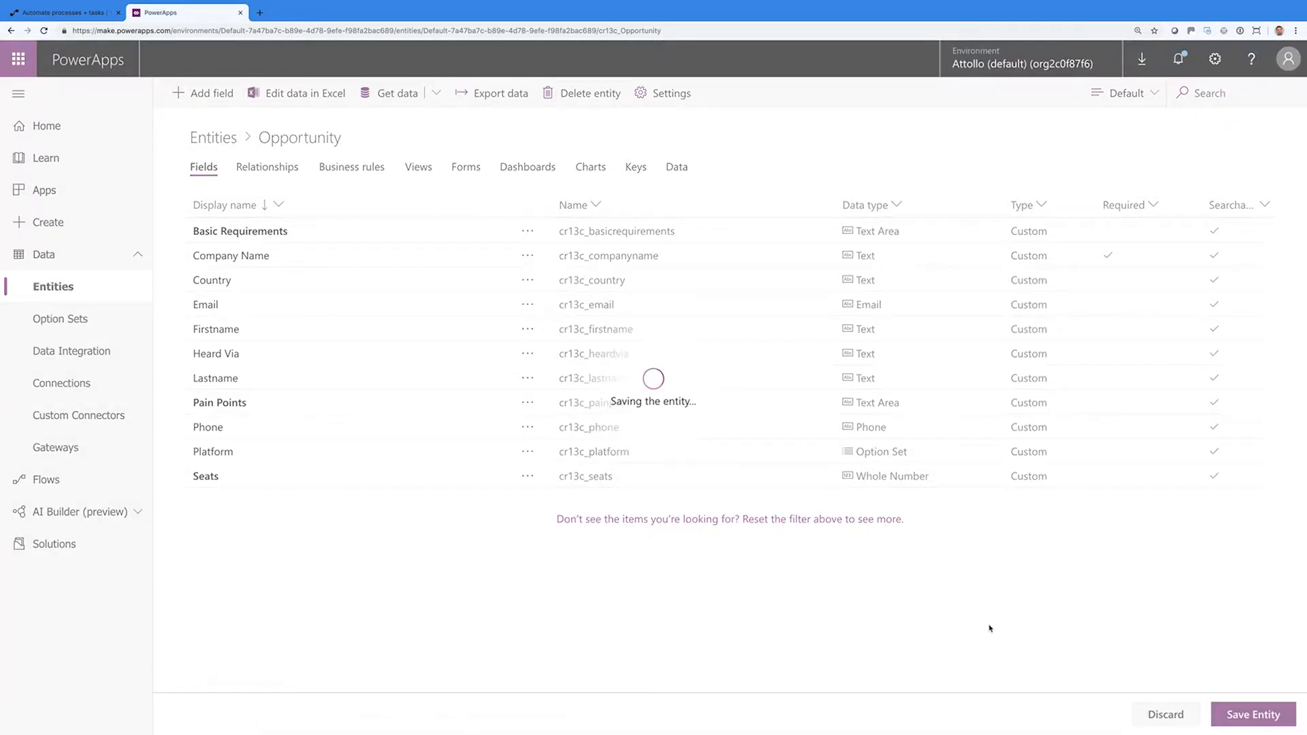
Add a Demo Completed field of type Two Options
{"action": "left_click", "coordinate": [219, 95]}
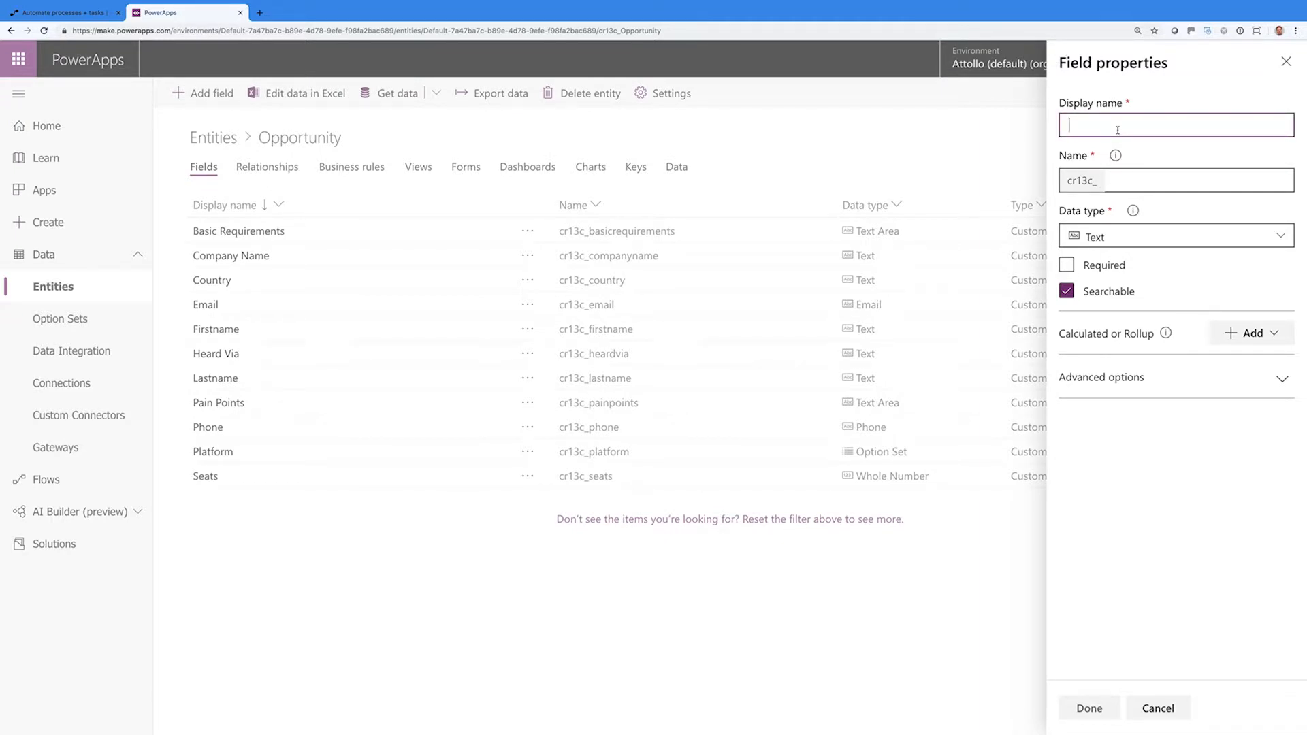
{"action": "type", "text": "Demo Com"}
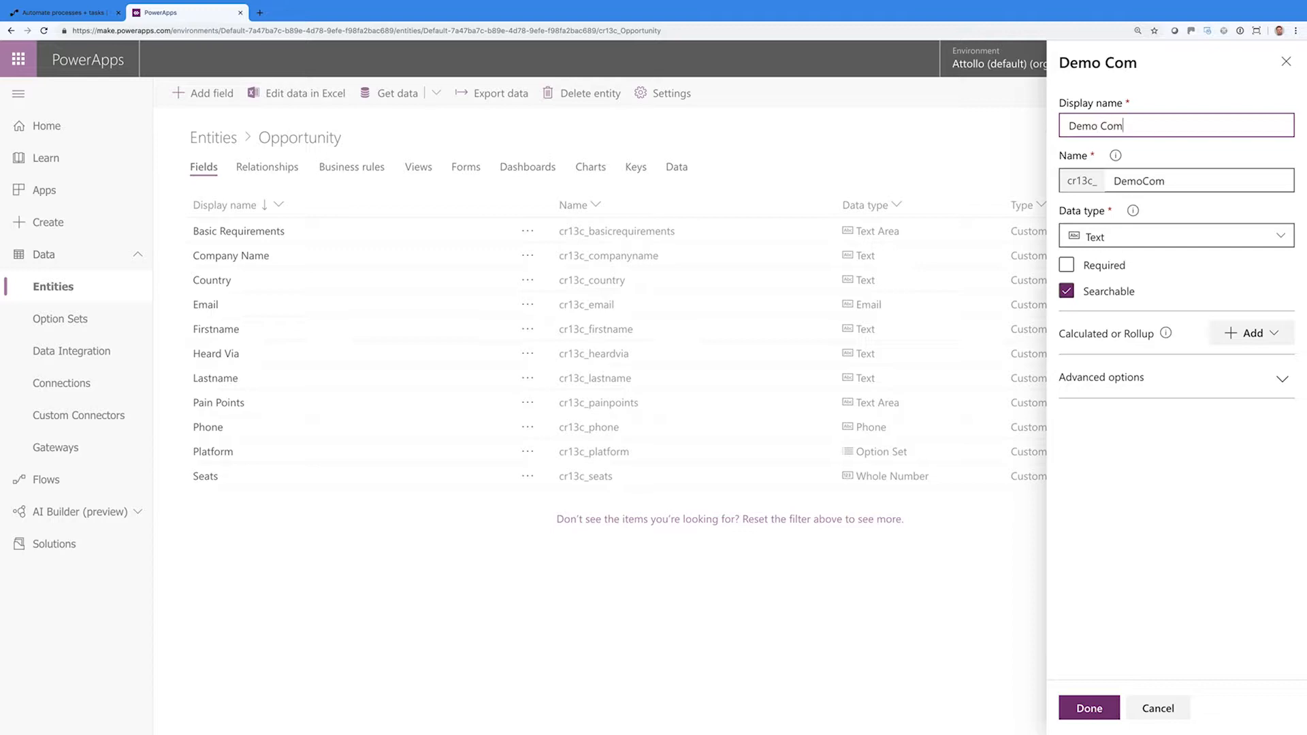
{"action": "type", "text": "pleted"}
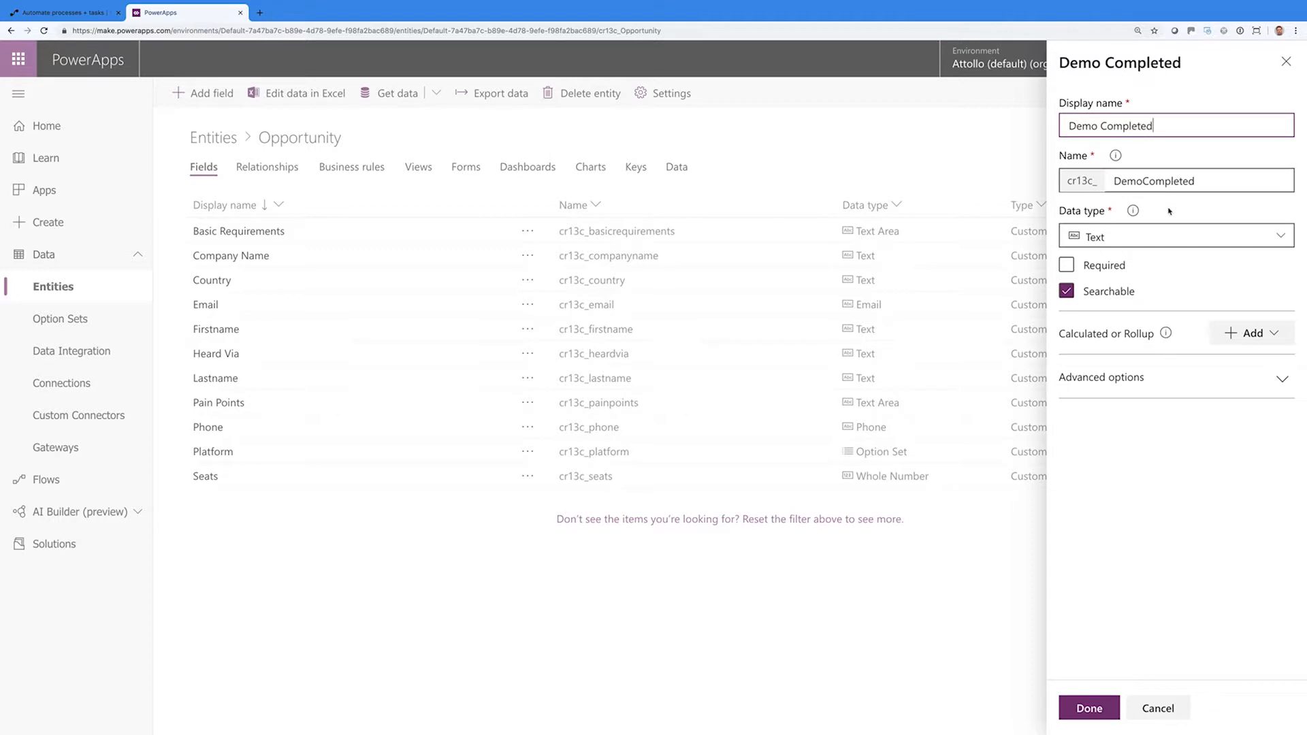
{"action": "left_click", "coordinate": [1170, 236]}
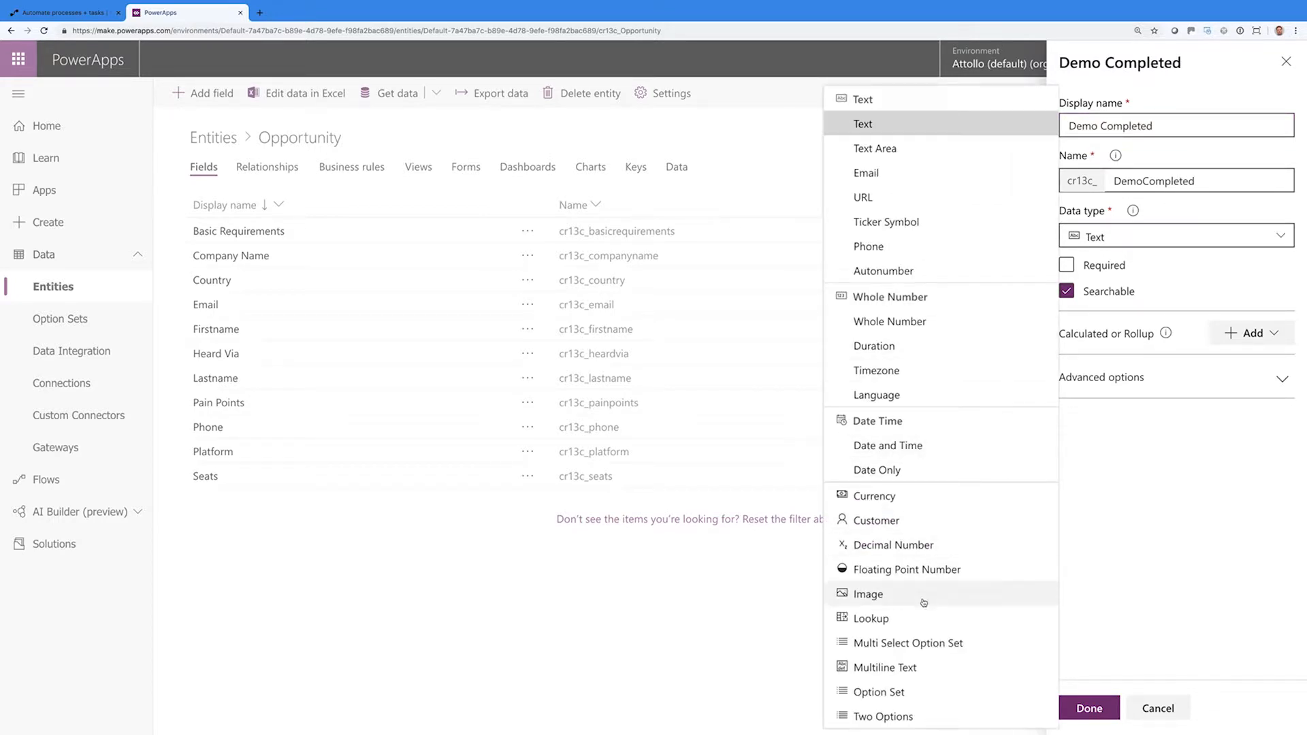
{"action": "left_click", "coordinate": [926, 716]}
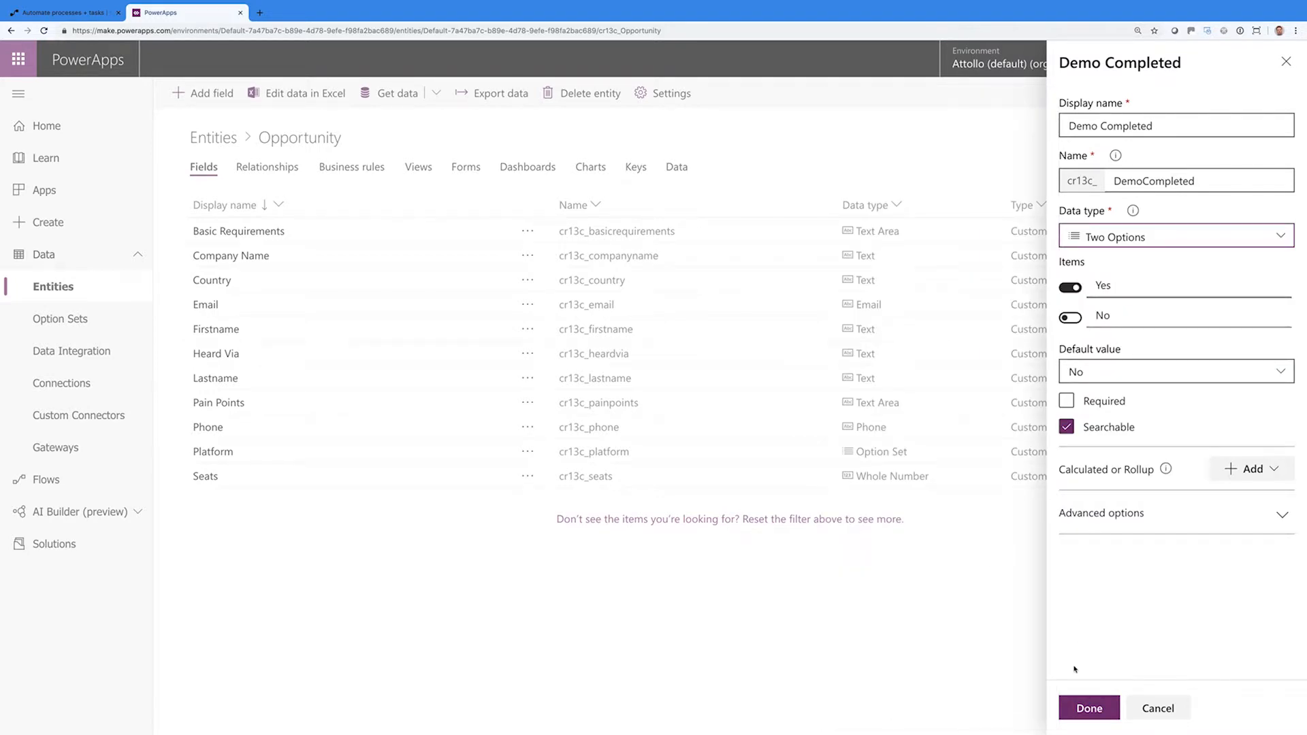
{"action": "left_click", "coordinate": [1089, 711]}
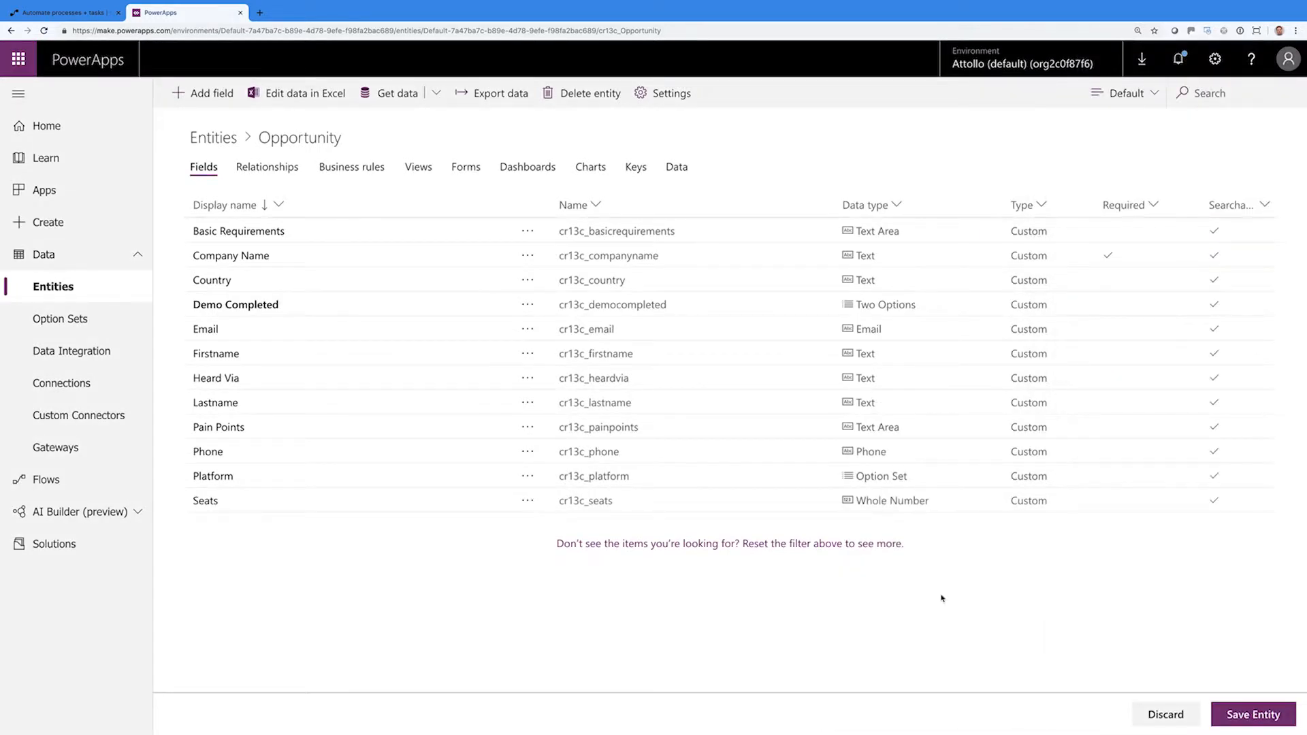
Add a Demo Follow Up Email field of type Two Options
{"action": "left_click", "coordinate": [206, 97]}
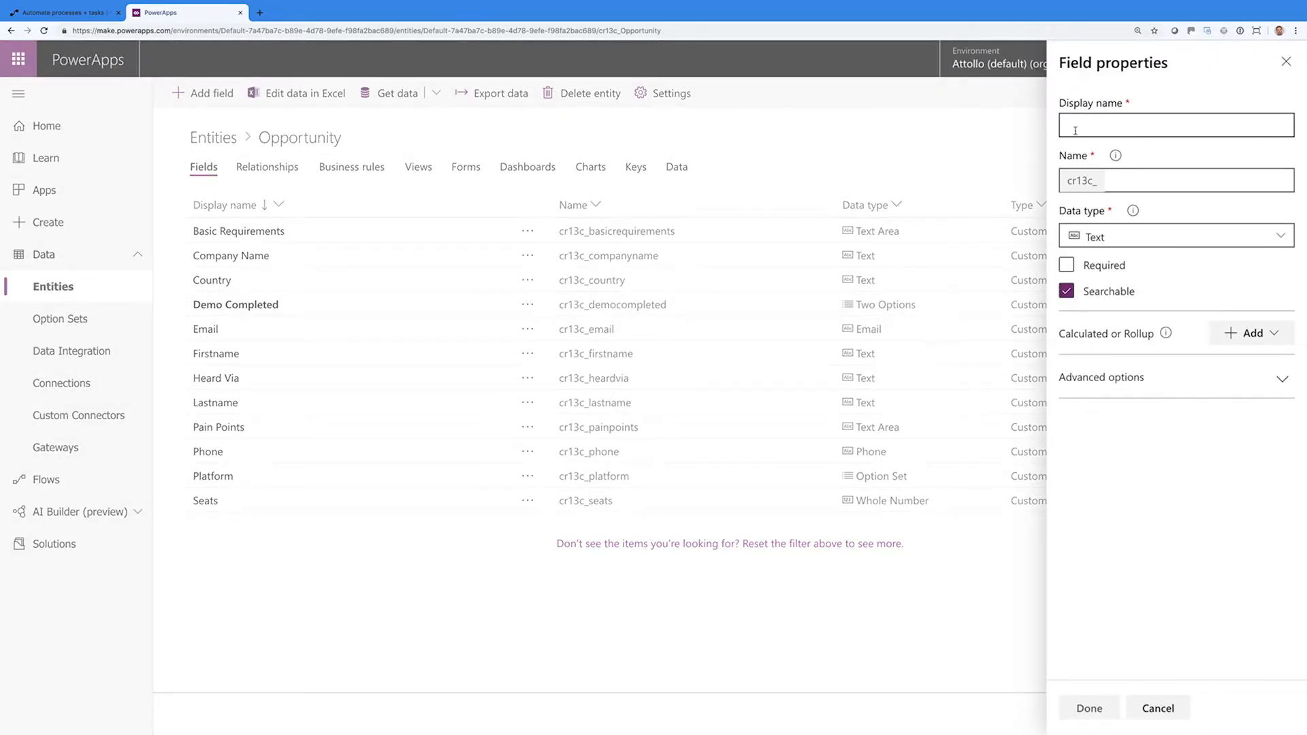
{"action": "type", "text": "Demo F"}
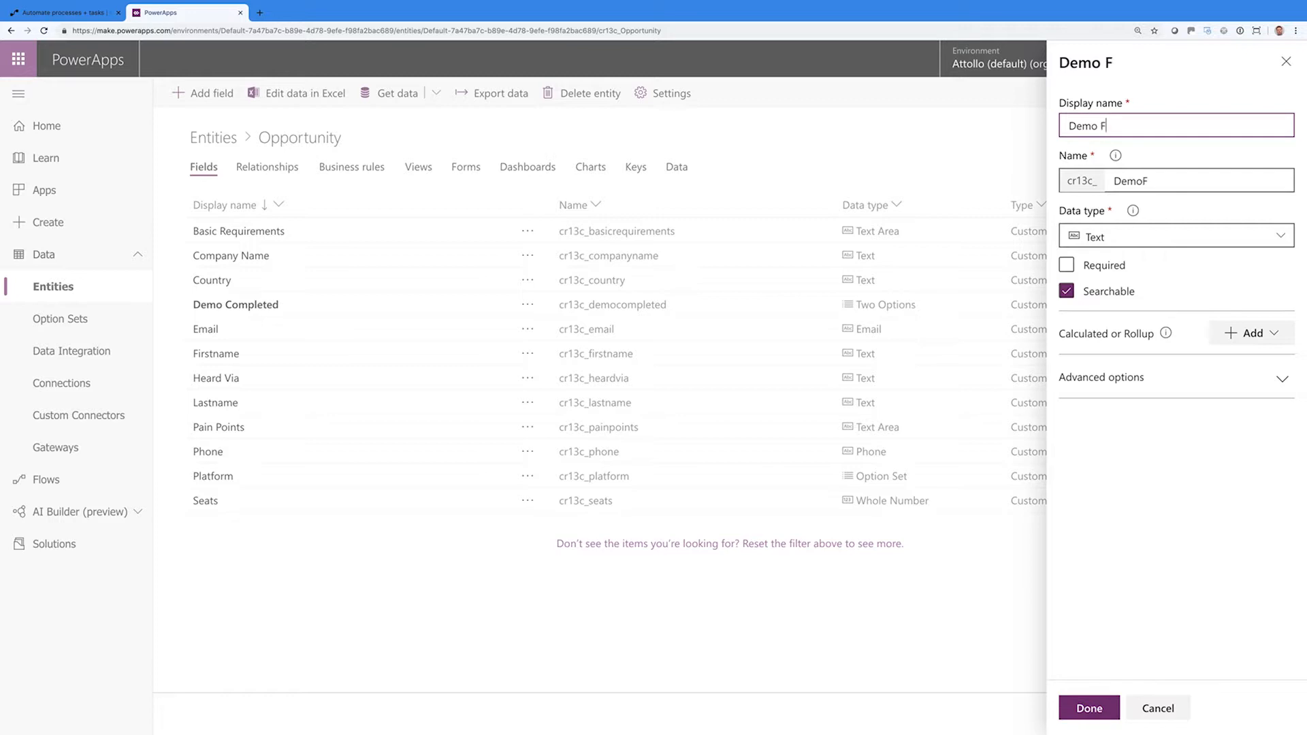
{"action": "type", "text": "ollow Up ER,"}
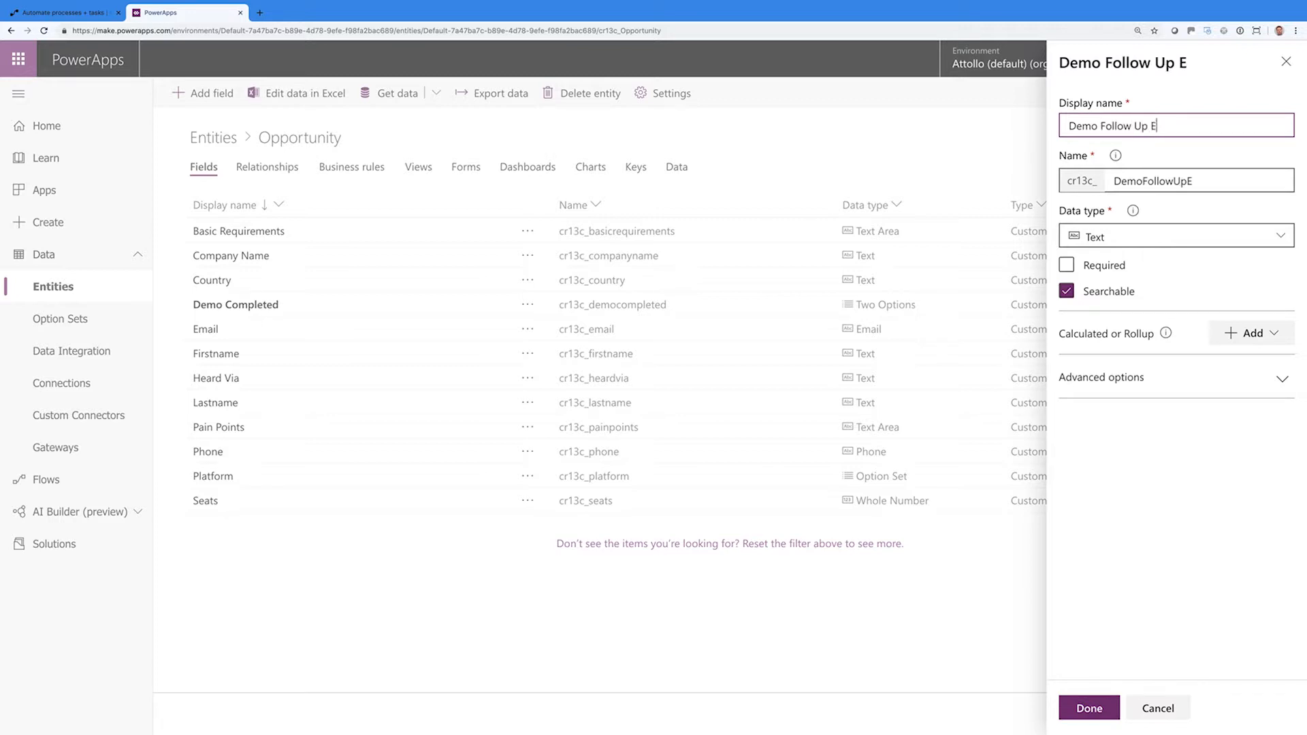
{"action": "key", "text": "BackSpace"}
{"action": "key", "text": "BackSpace"}
{"action": "type", "text": "mail"}
{"action": "left_click", "coordinate": [1131, 236]}
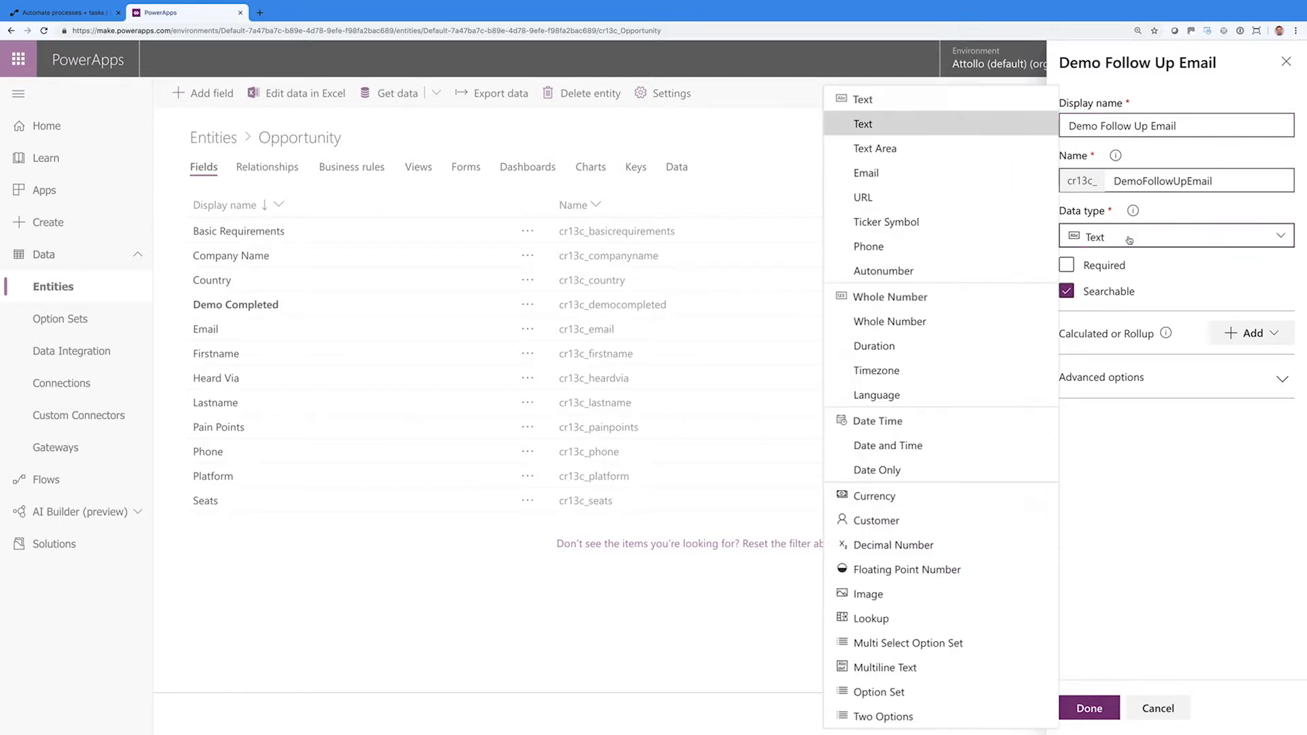
{"action": "left_click", "coordinate": [883, 717]}
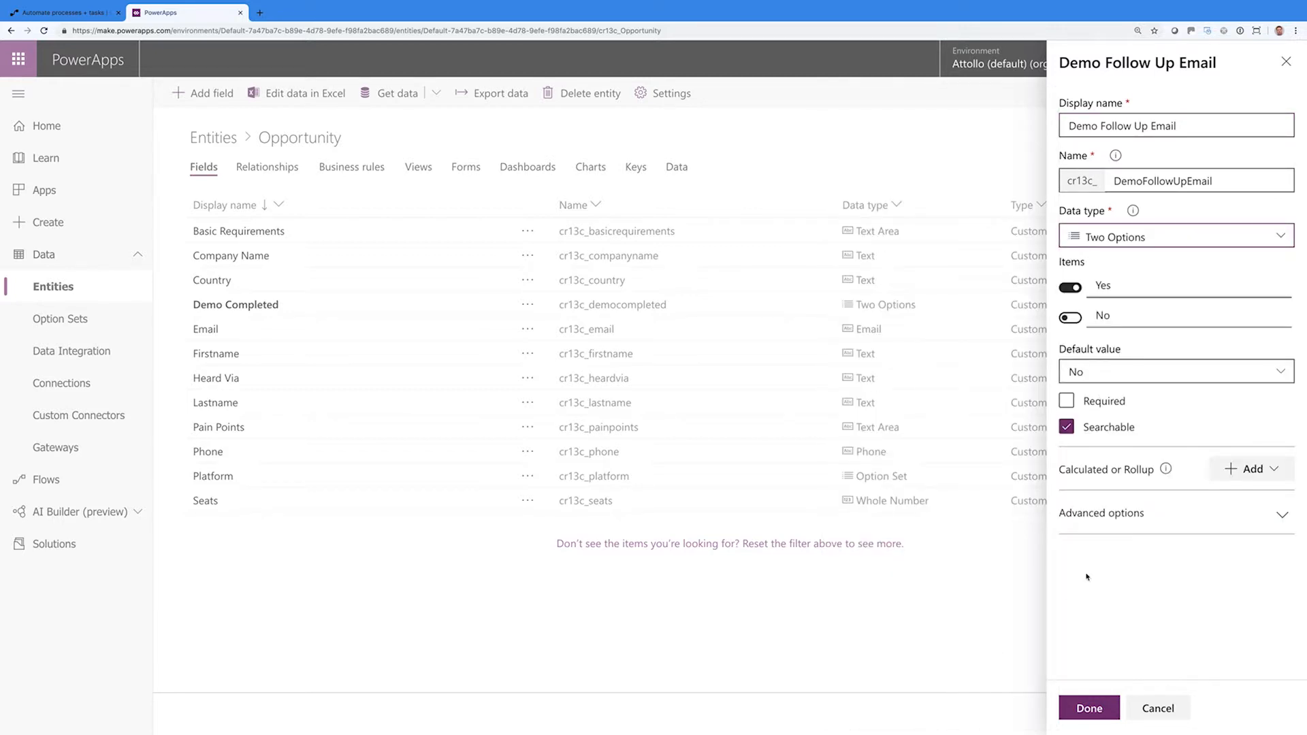
{"action": "left_click", "coordinate": [1090, 708]}
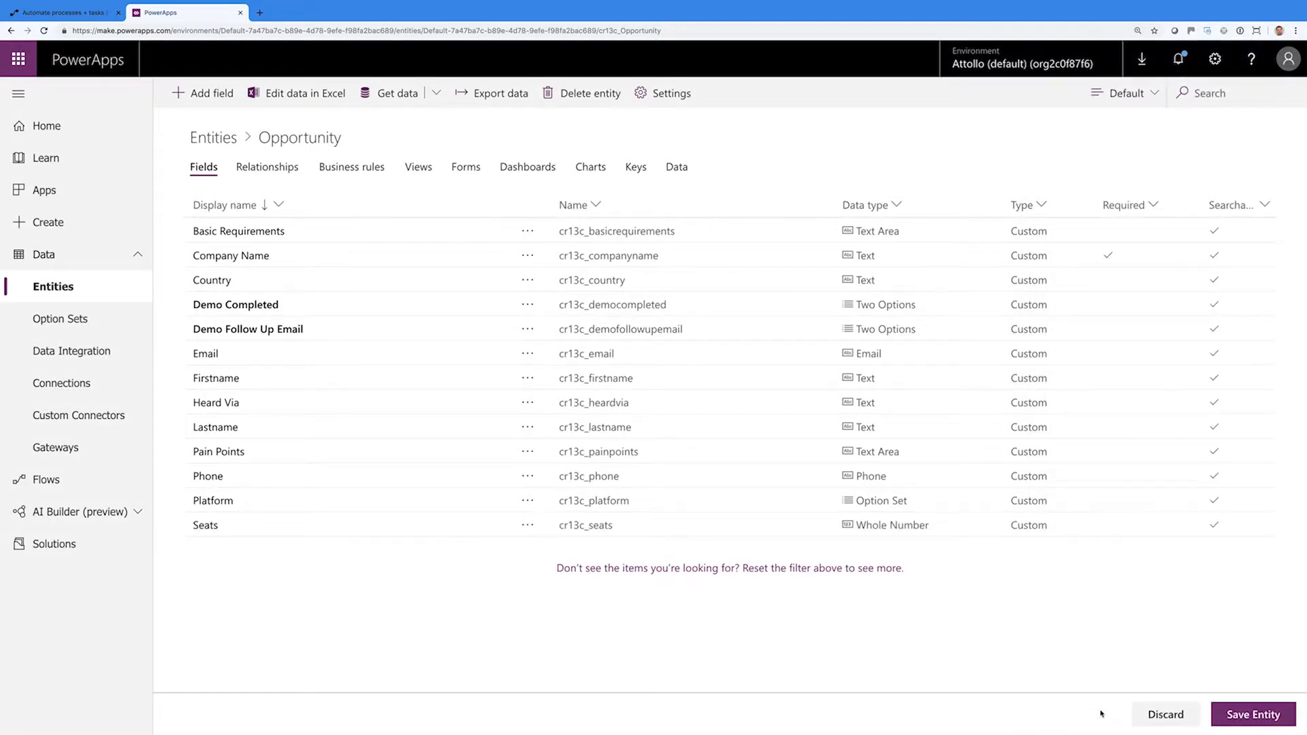
{"action": "left_click", "coordinate": [224, 93]}
{"action": "left_click", "coordinate": [1075, 129]}
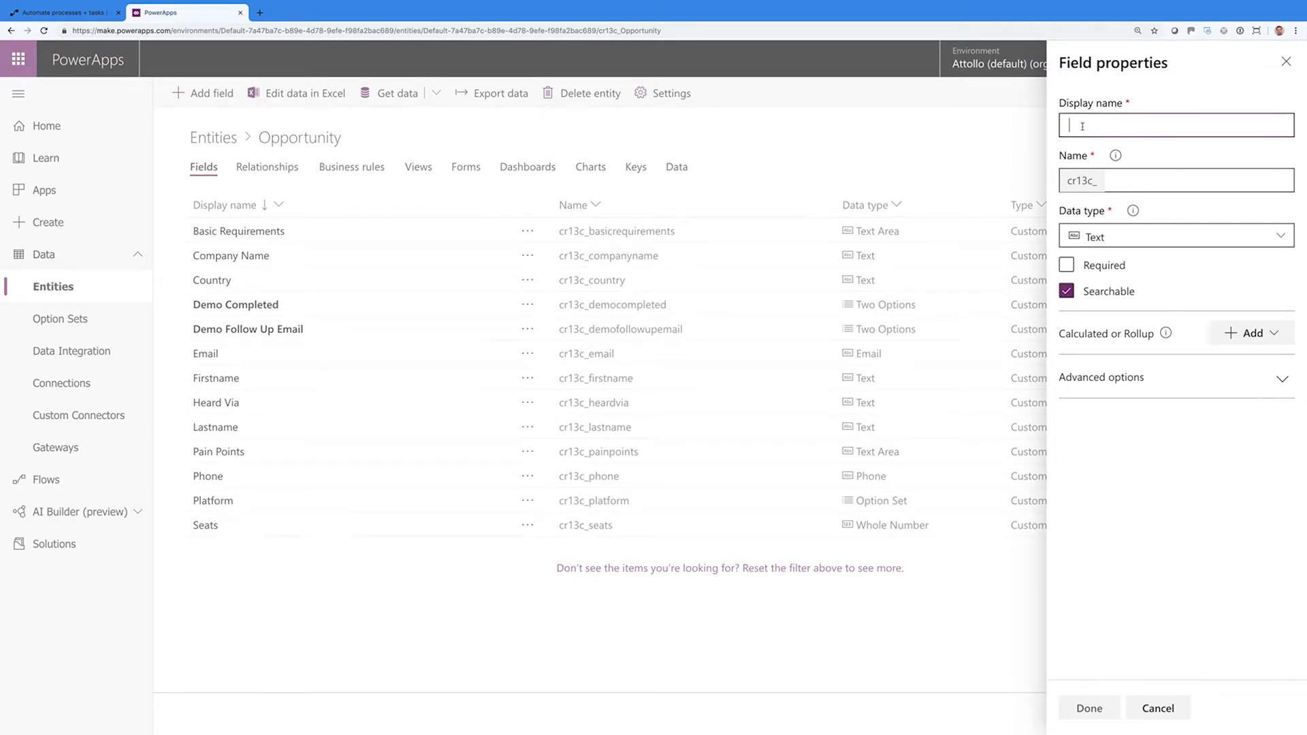
Create the Price Agreed field as Two Options
{"action": "type", "text": "Price Agreed"}
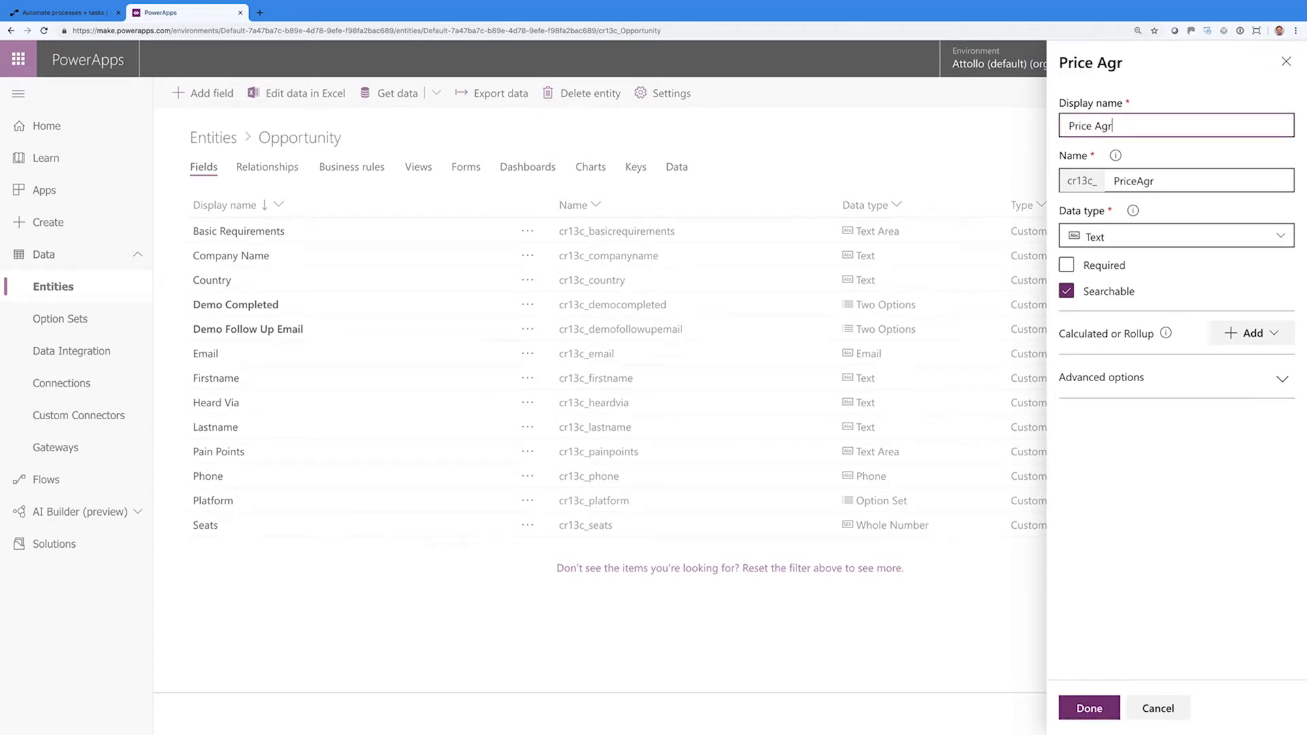
{"action": "left_click", "coordinate": [1172, 239]}
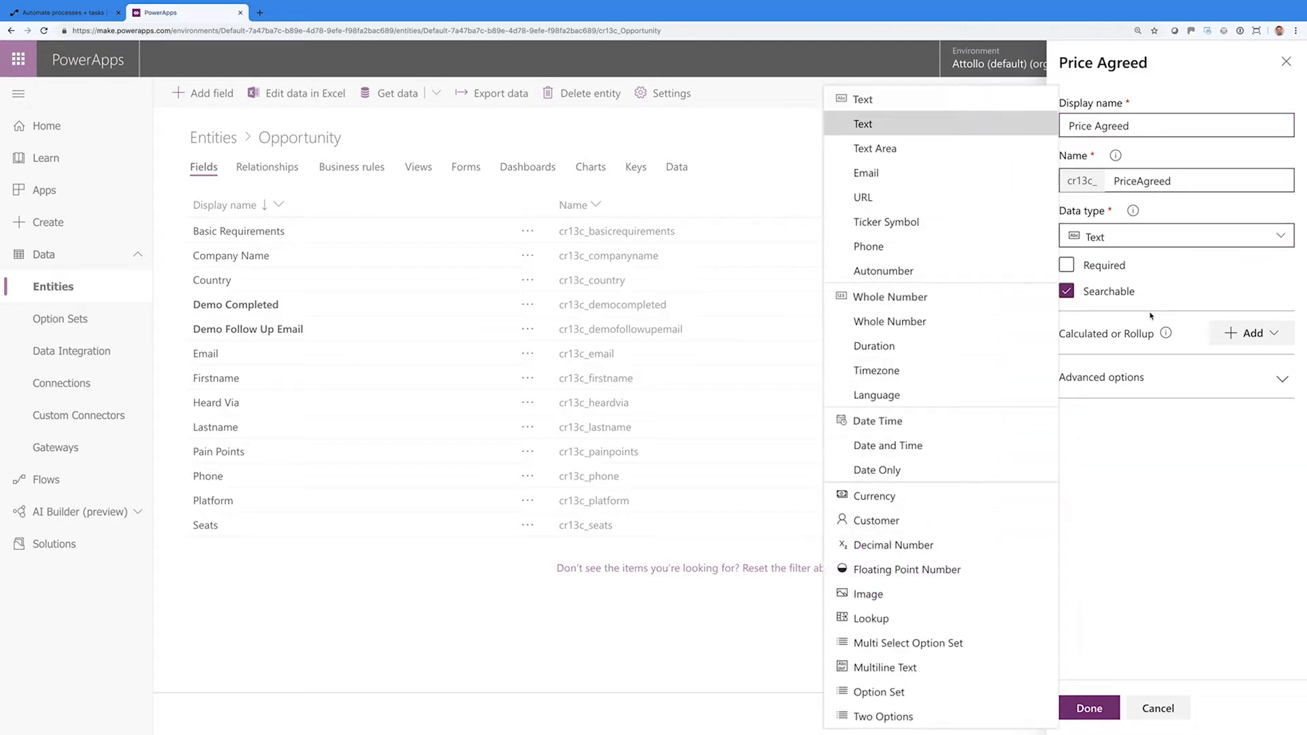
{"action": "left_click", "coordinate": [911, 716]}
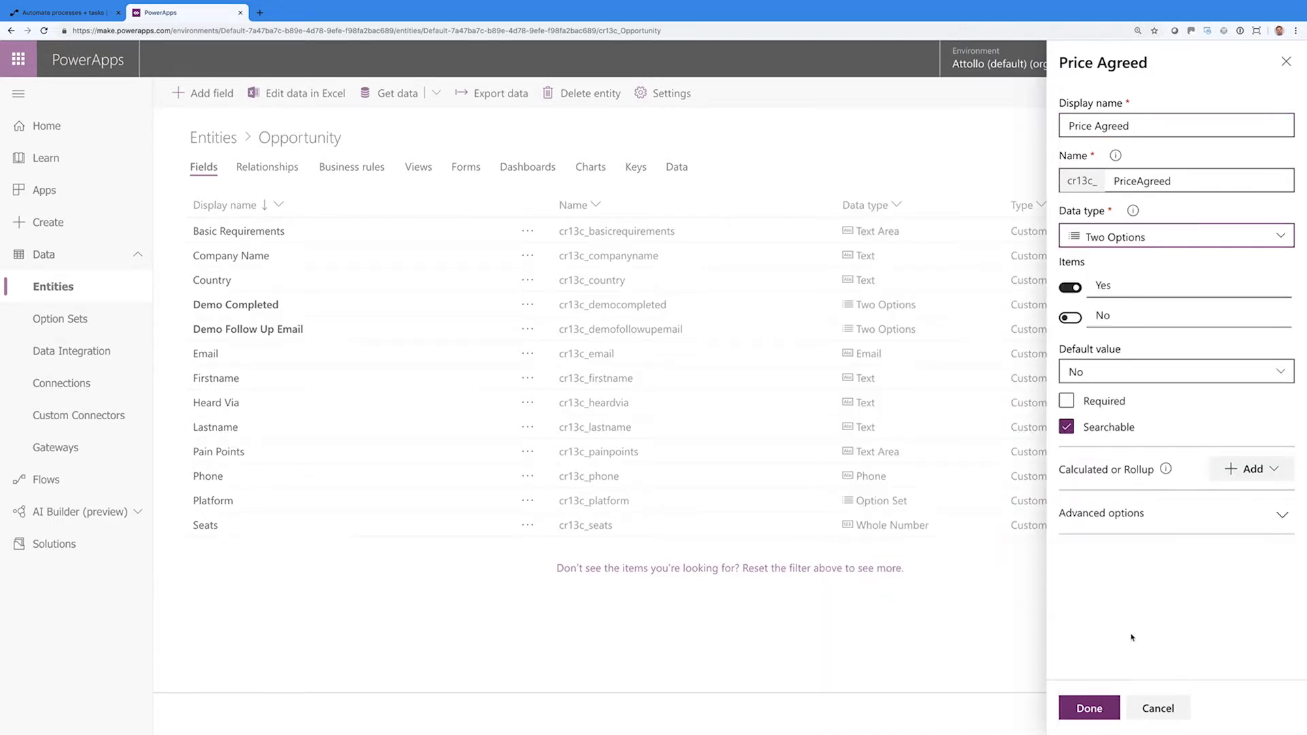
{"action": "left_click", "coordinate": [1090, 708]}
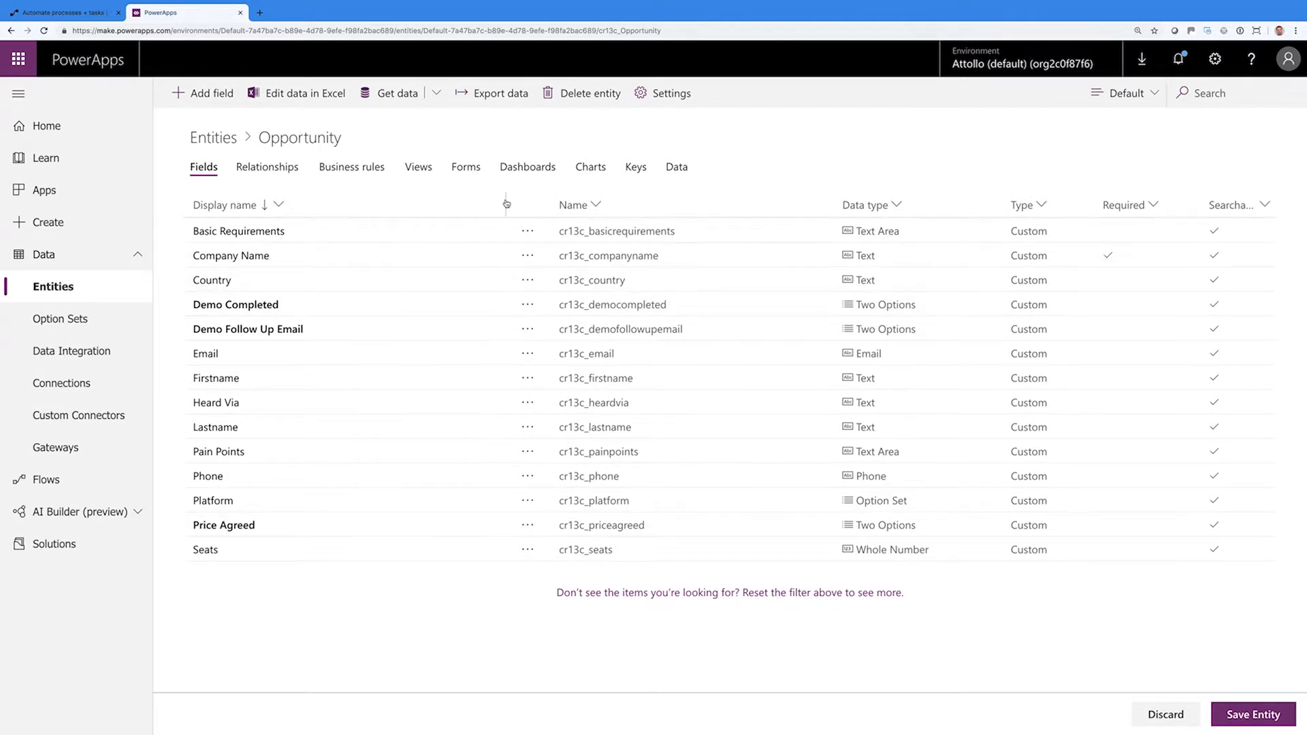
Add a Terms Agreed field of type Two Options
{"action": "left_click", "coordinate": [206, 93]}
{"action": "left_click", "coordinate": [1104, 126]}
{"action": "type", "text": "Terms"}
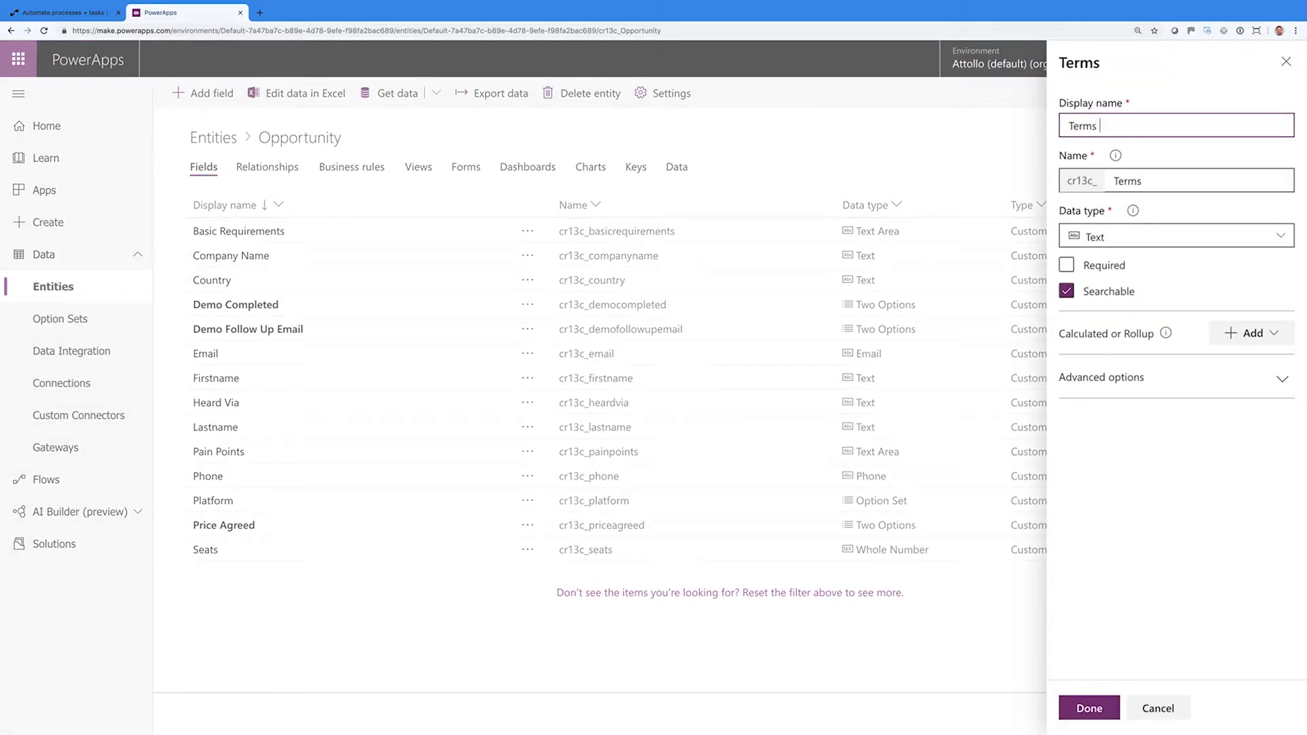
{"action": "type", "text": " Agreed"}
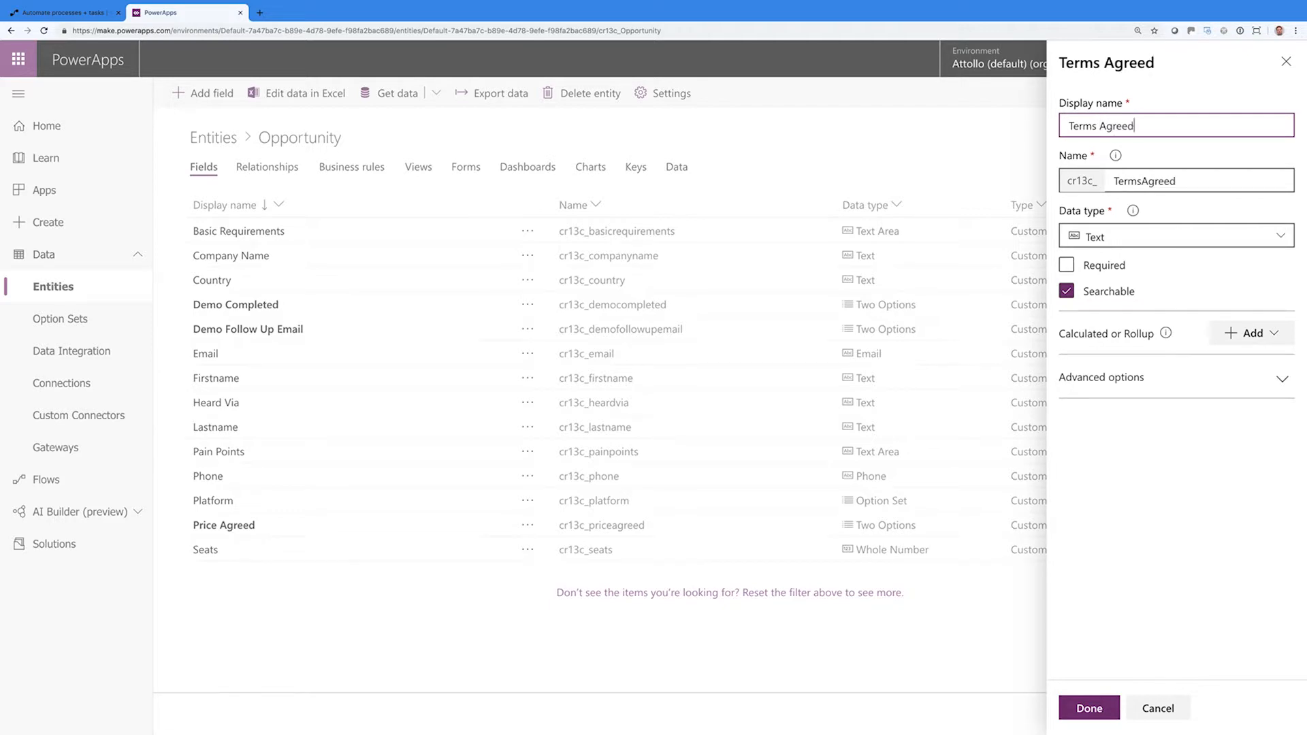
{"action": "left_click", "coordinate": [1144, 236]}
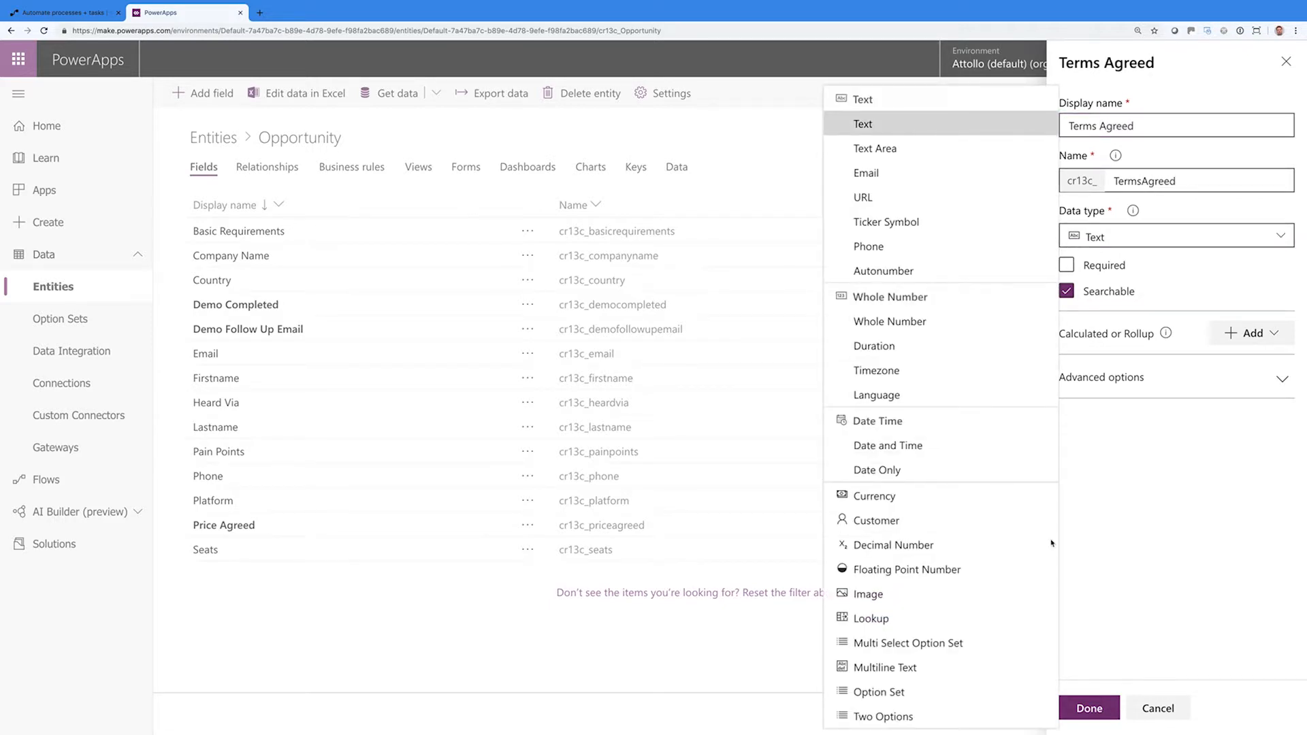
{"action": "left_click", "coordinate": [924, 720]}
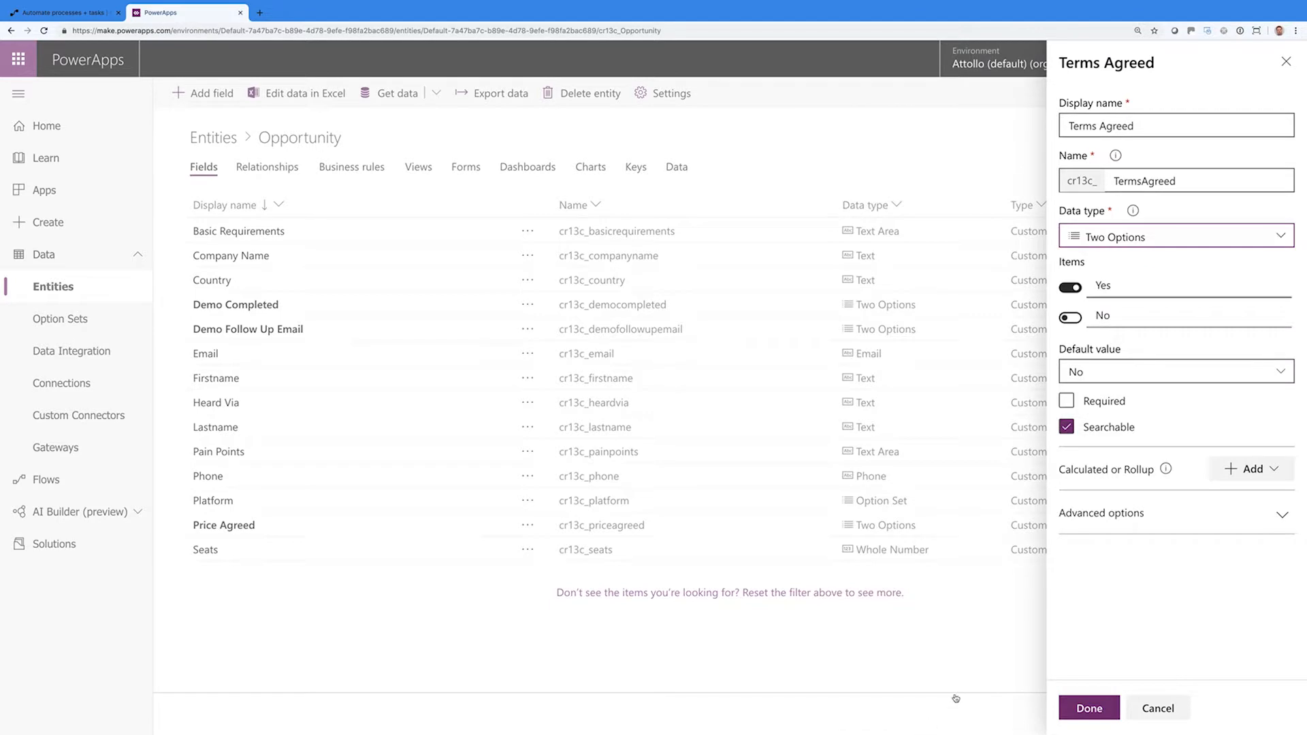
{"action": "left_click", "coordinate": [1089, 709]}
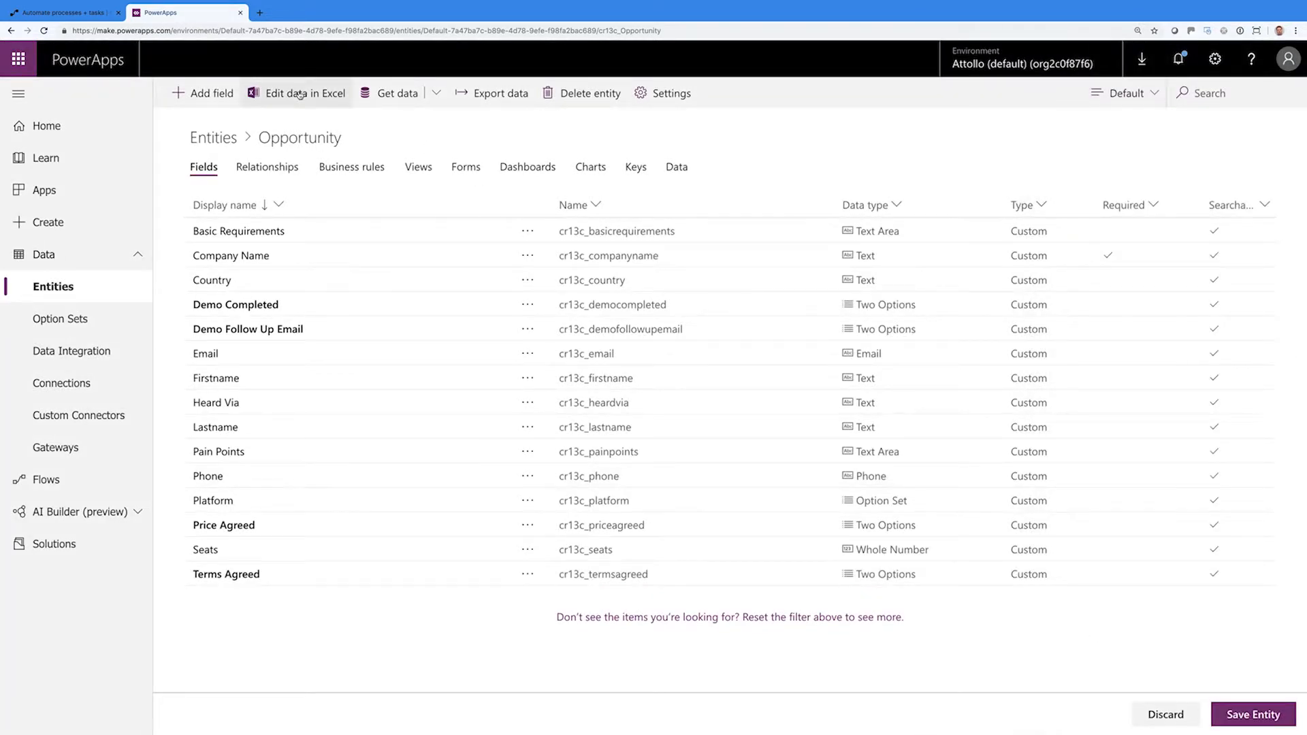
{"action": "left_click", "coordinate": [198, 101]}
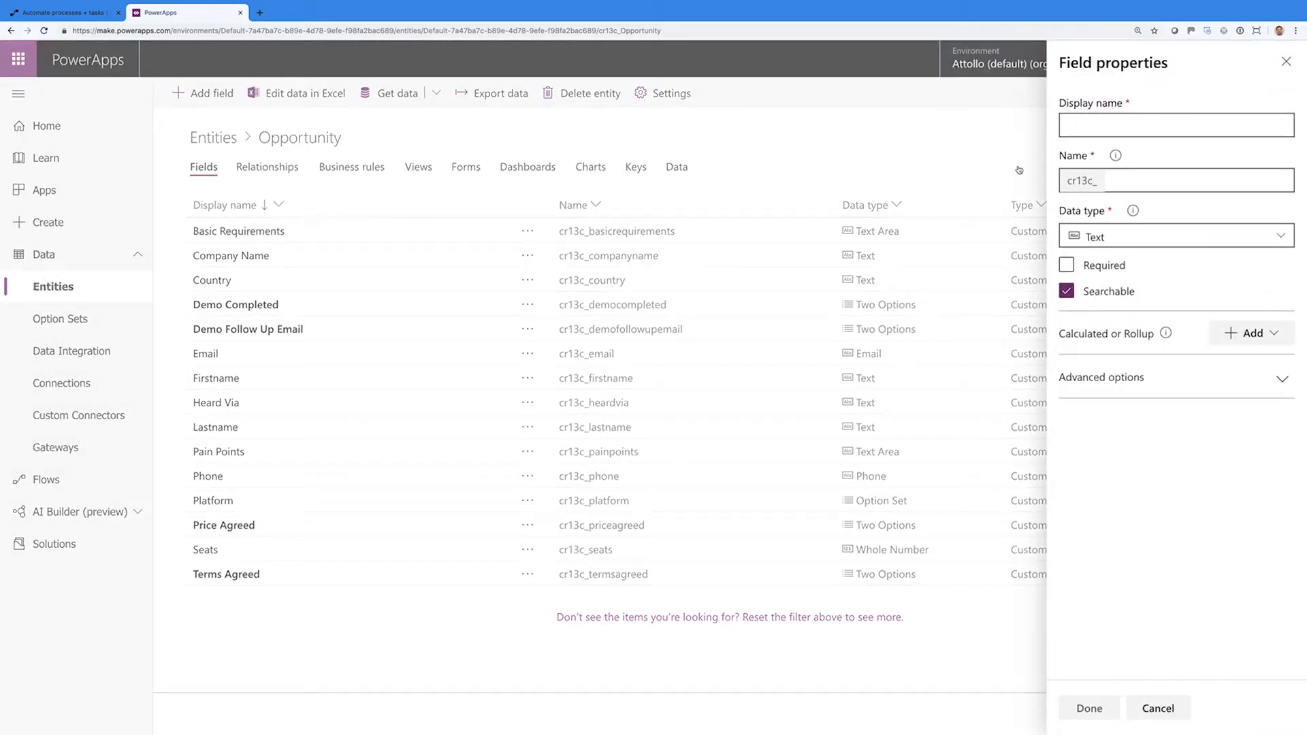
Create a Close Type Option Set field using the Close Type option set, then save the entity
{"action": "left_click", "coordinate": [1097, 124]}
{"action": "type", "text": "Close Tp"}
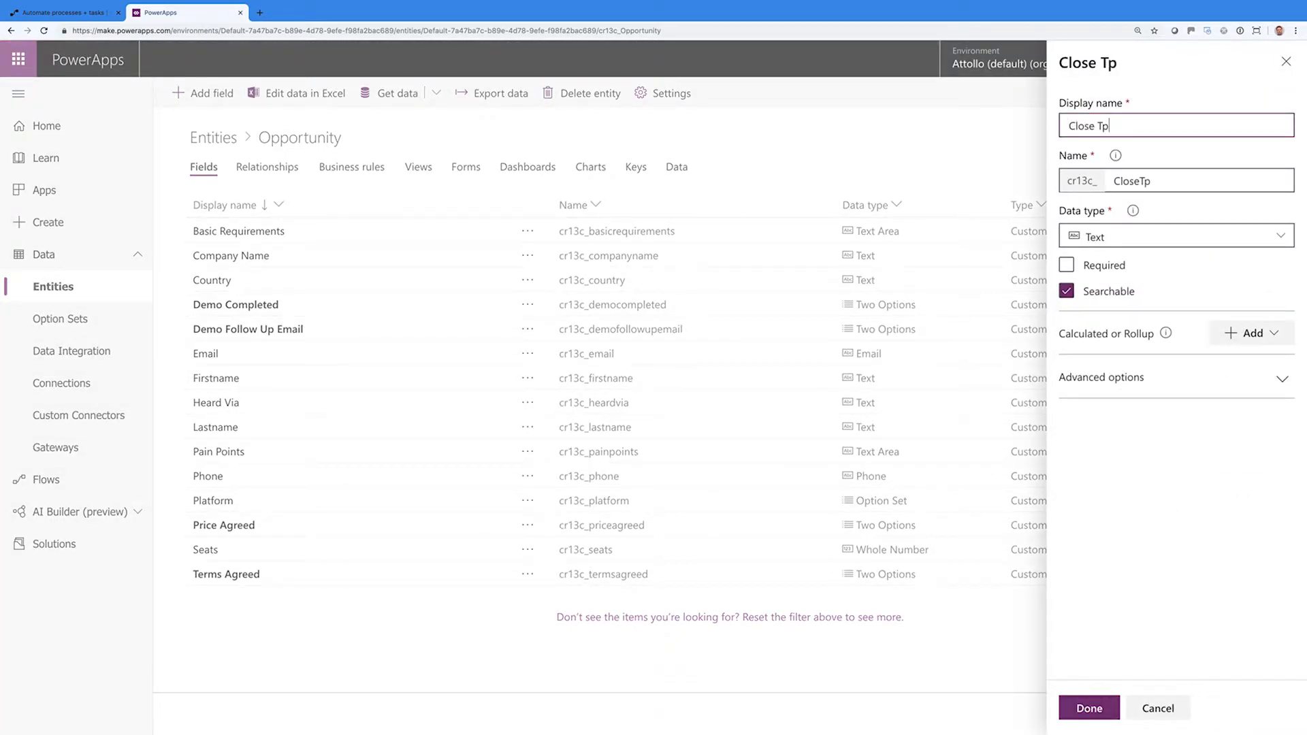
{"action": "key", "text": "BackSpace"}
{"action": "type", "text": "ypes"}
{"action": "left_click", "coordinate": [1176, 238]}
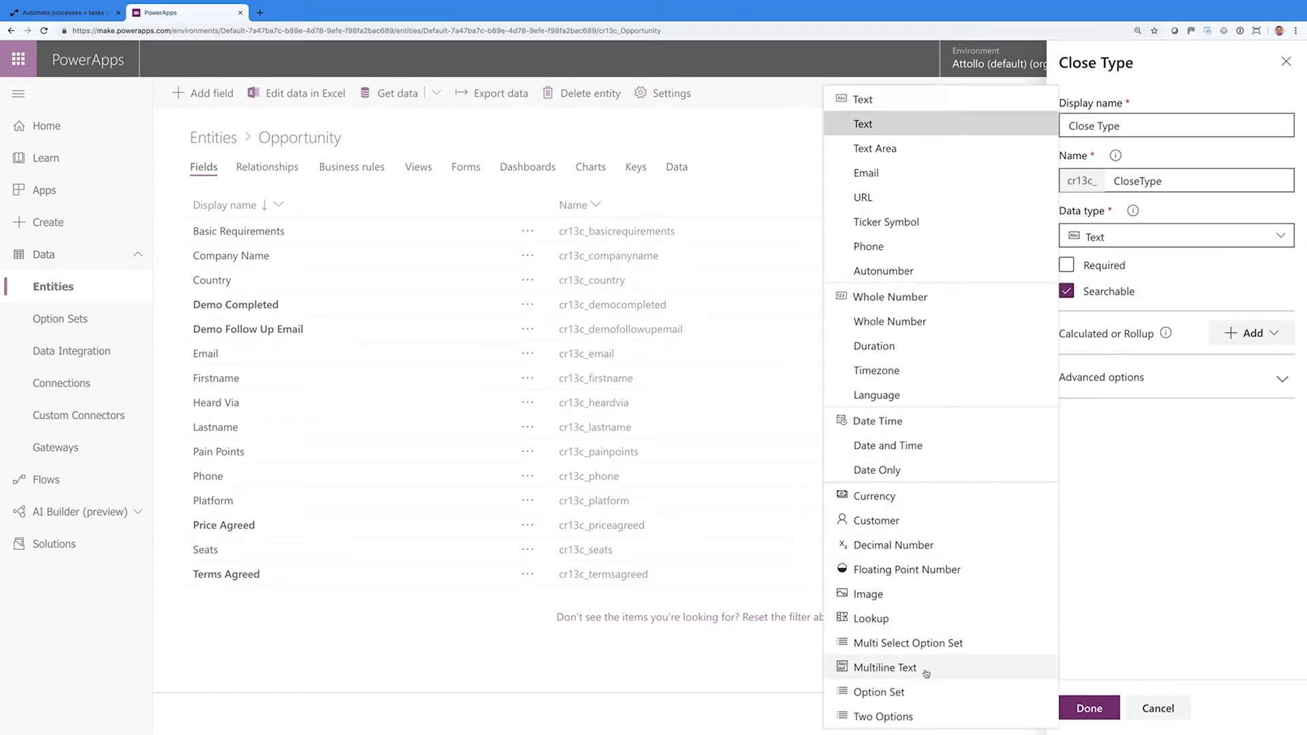
{"action": "left_click", "coordinate": [914, 692]}
{"action": "left_click", "coordinate": [1271, 293]}
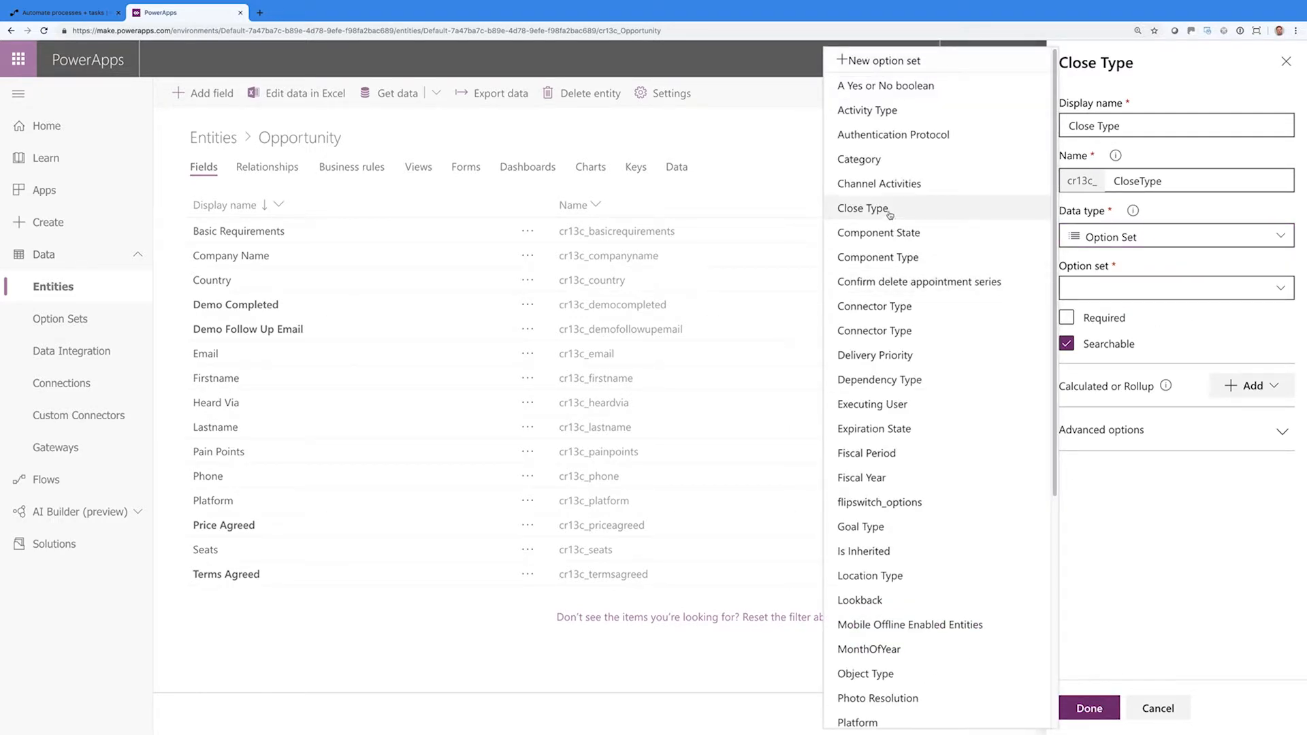
{"action": "left_click", "coordinate": [875, 209]}
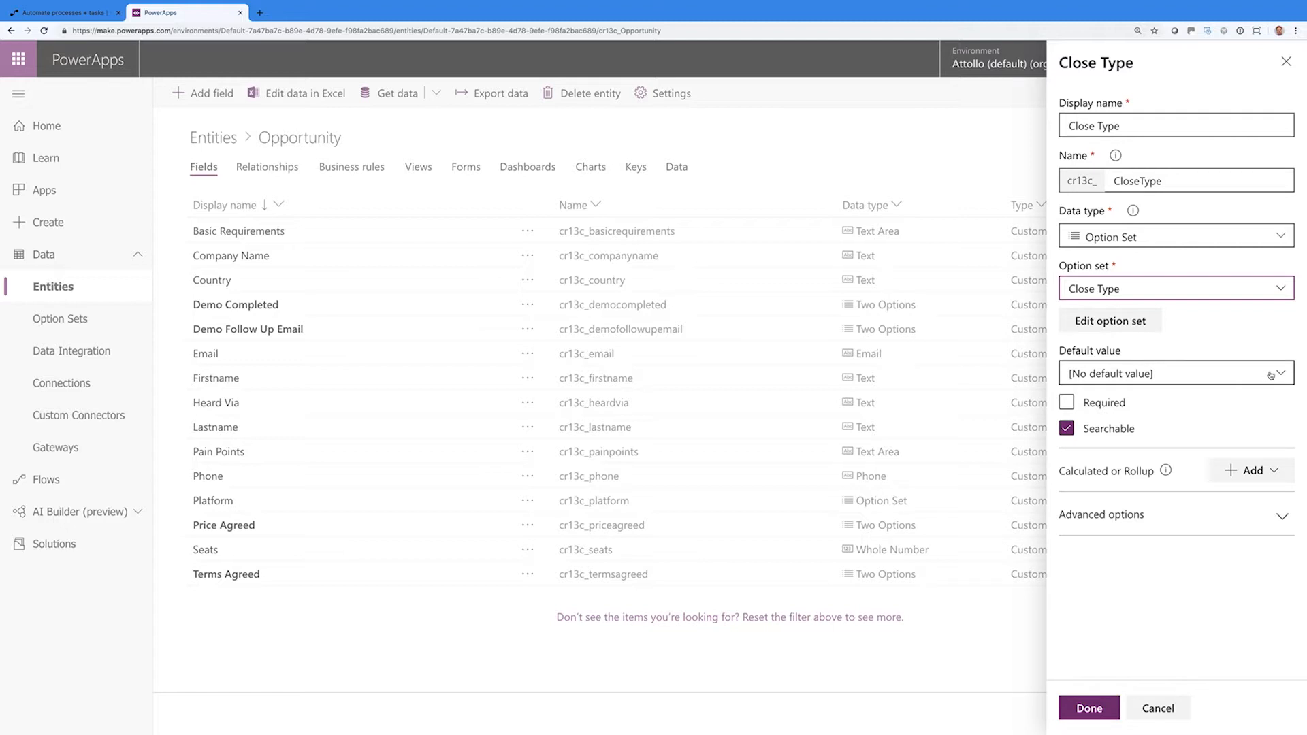
{"action": "left_click", "coordinate": [1089, 708]}
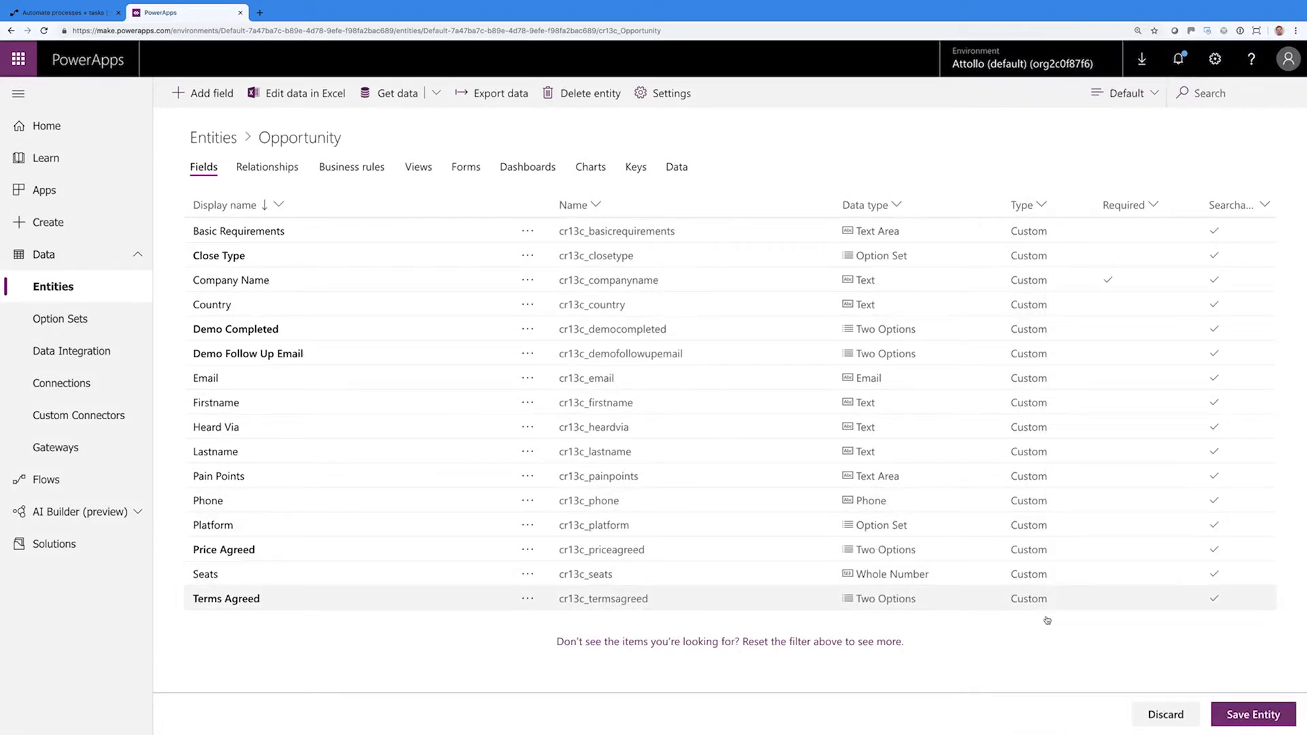
{"action": "left_click", "coordinate": [1246, 717]}
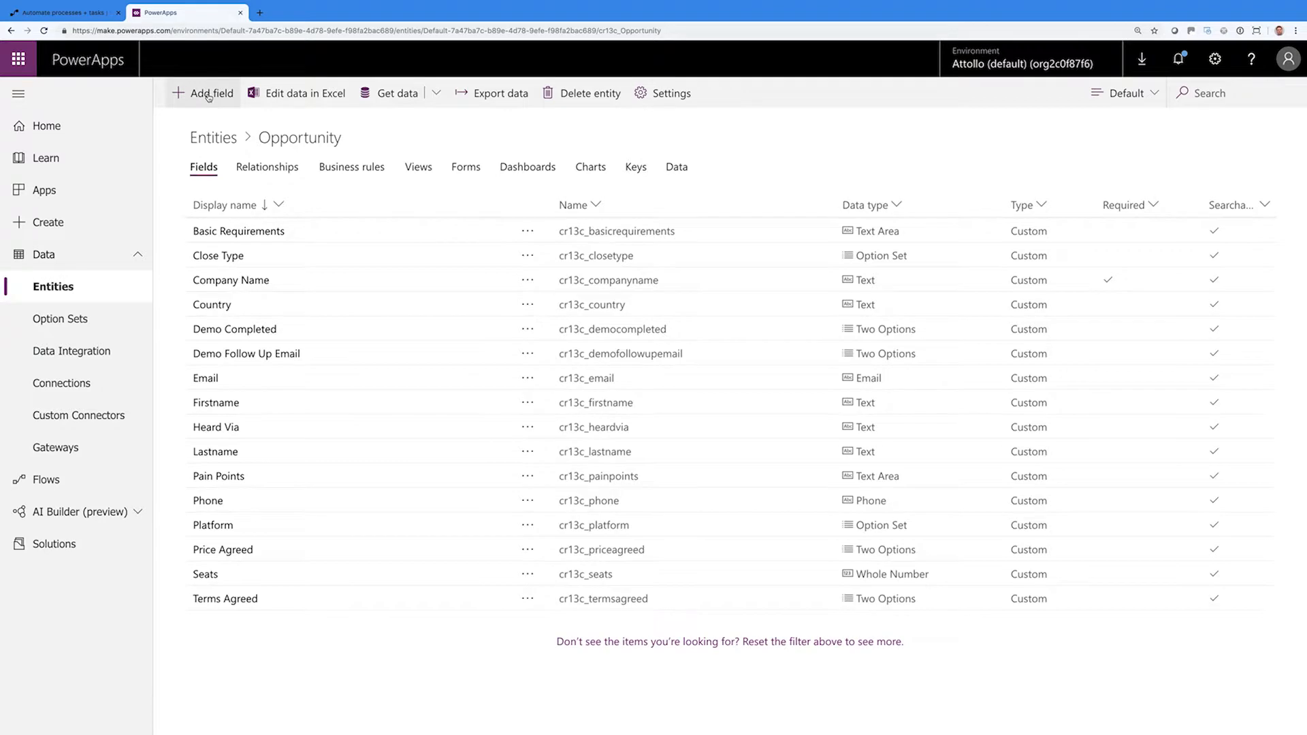
Create the Lost Reason field as a Text Area and save the Opportunity entity
{"action": "left_click", "coordinate": [208, 96]}
{"action": "left_click", "coordinate": [1074, 125]}
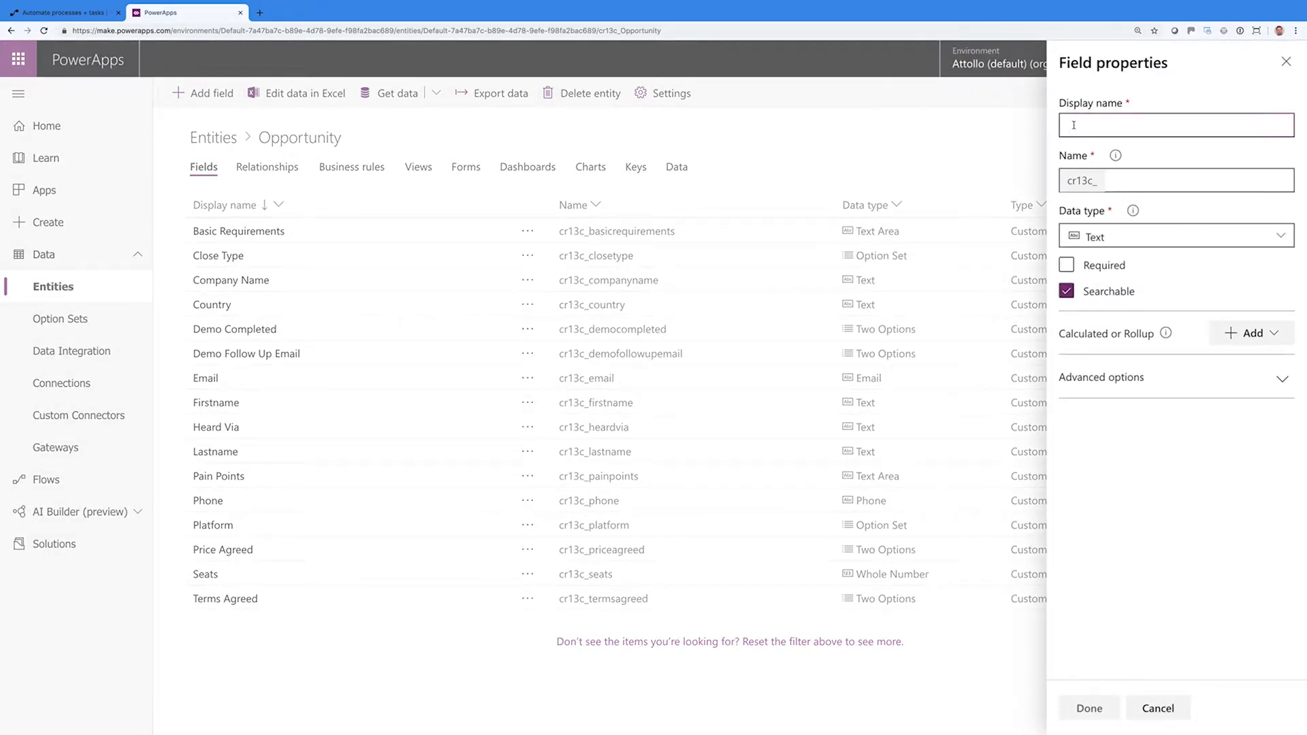
{"action": "type", "text": "Lost Reason"}
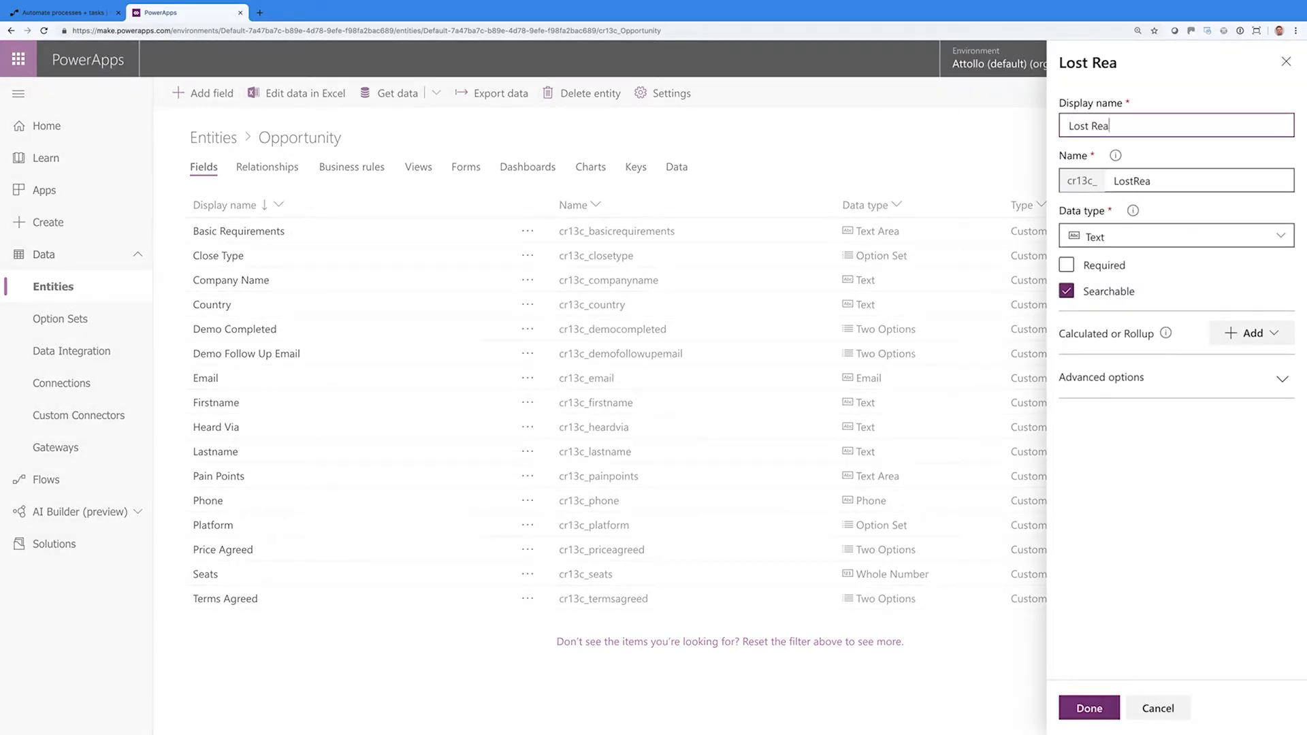
{"action": "left_click", "coordinate": [1146, 243]}
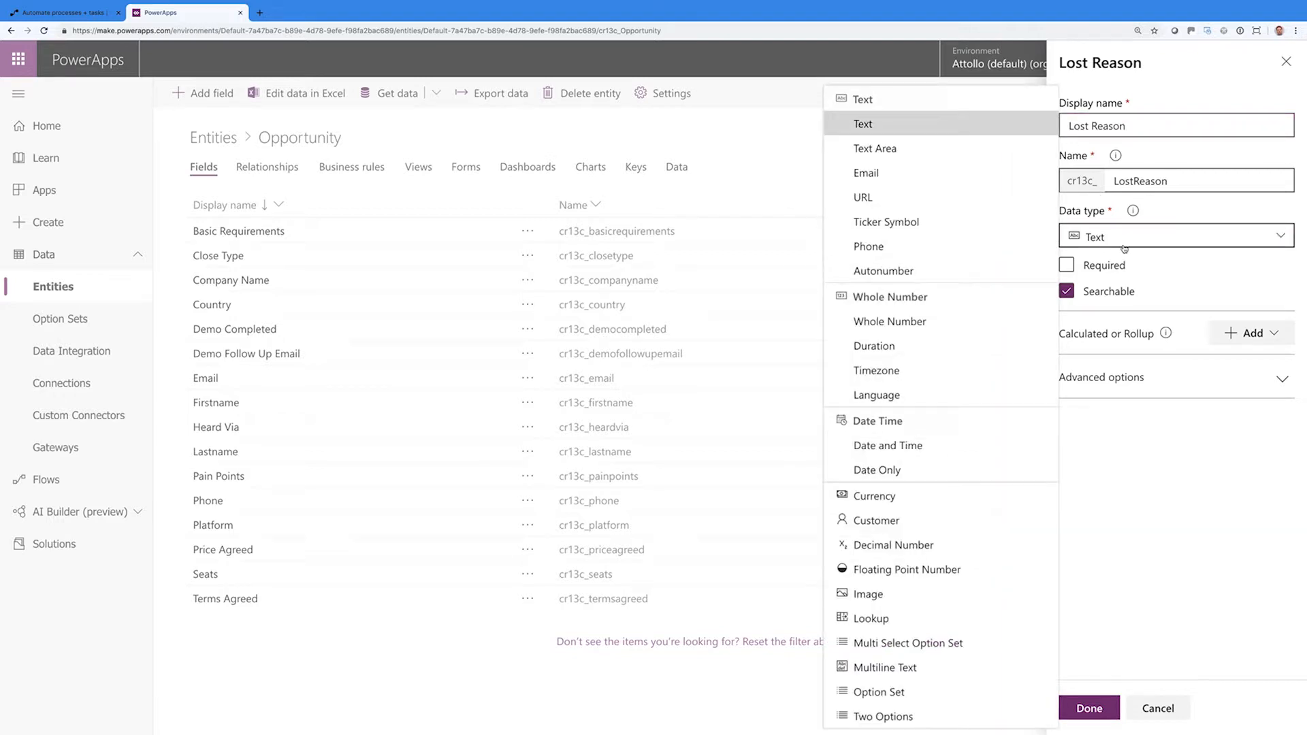
{"action": "left_click", "coordinate": [901, 149]}
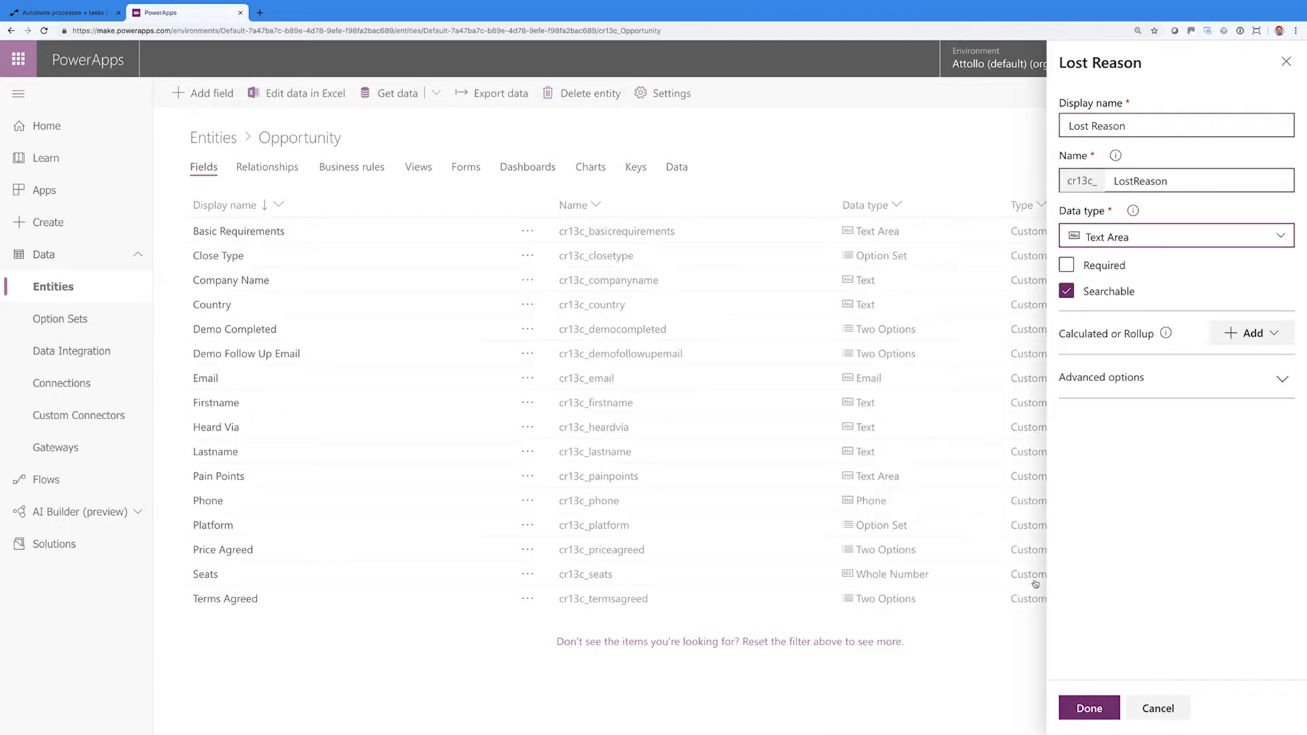
{"action": "left_click", "coordinate": [1088, 708]}
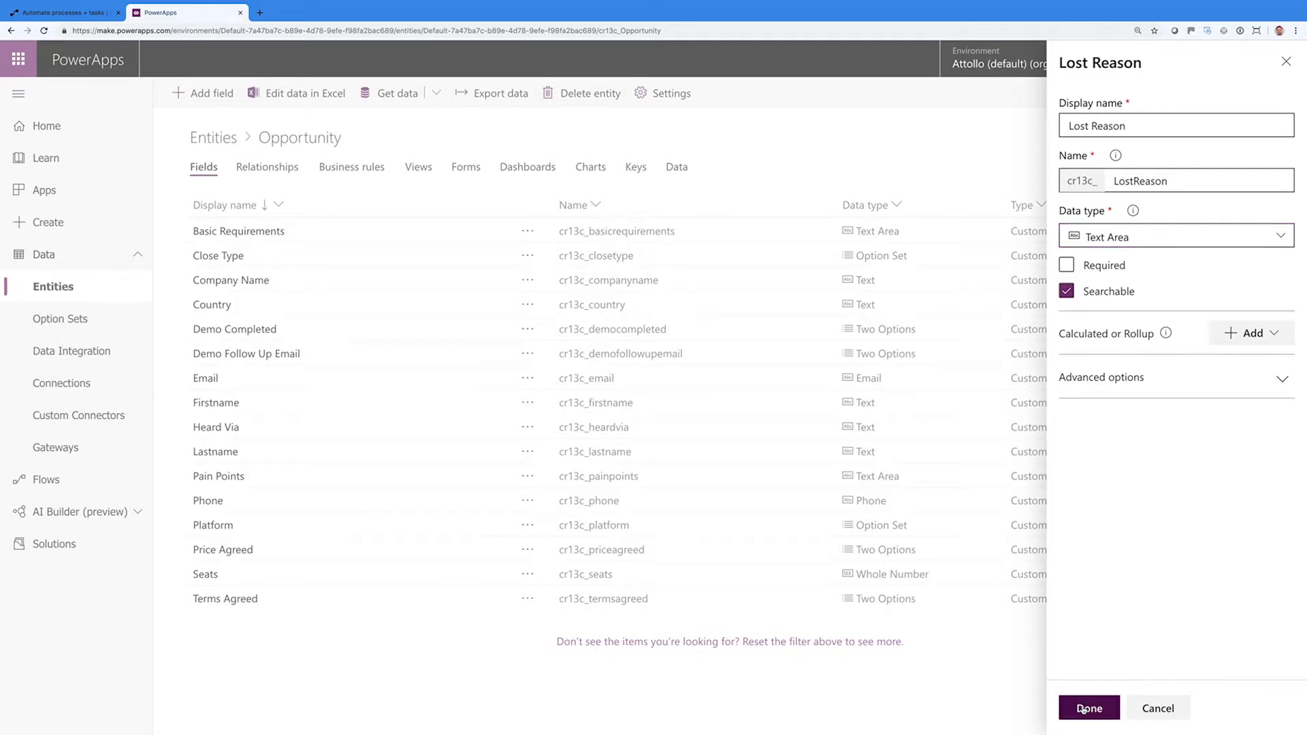
{"action": "left_click", "coordinate": [1260, 714]}
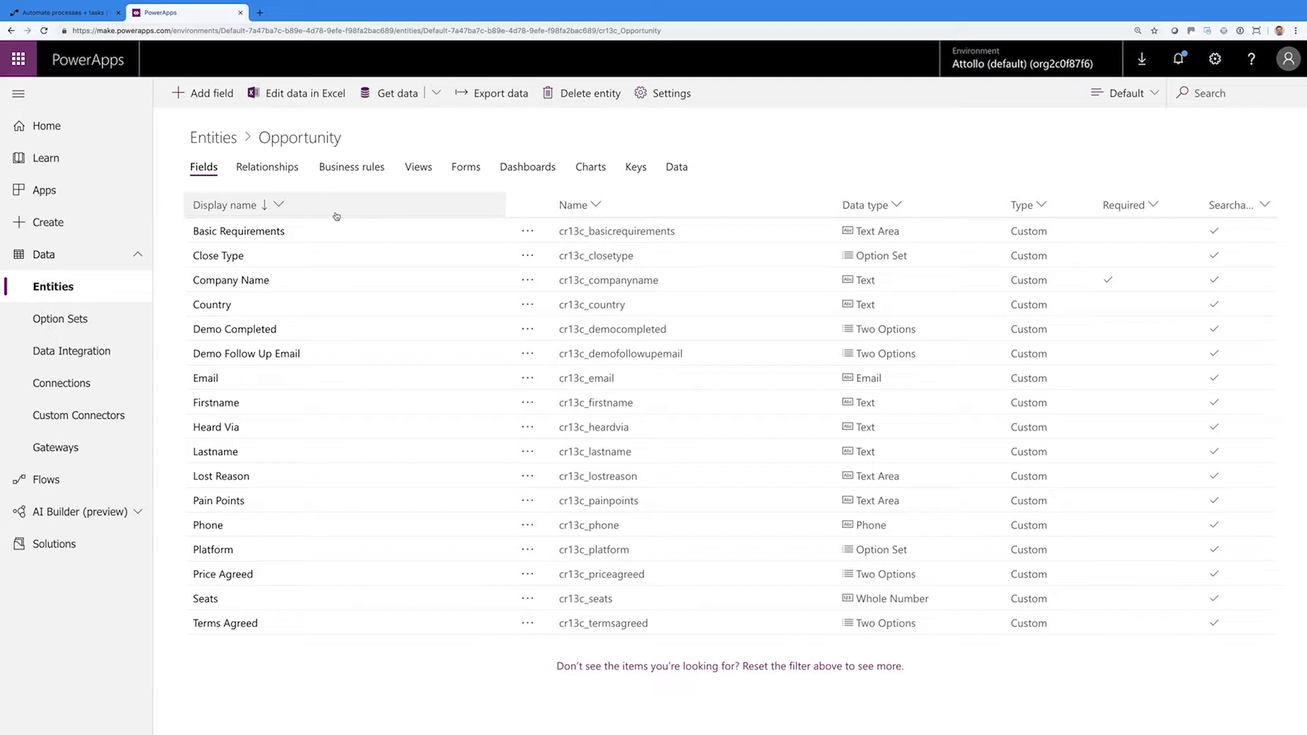
Review Opportunity's relationships and cancel a started one-to-many relationship
{"action": "left_click", "coordinate": [280, 170]}
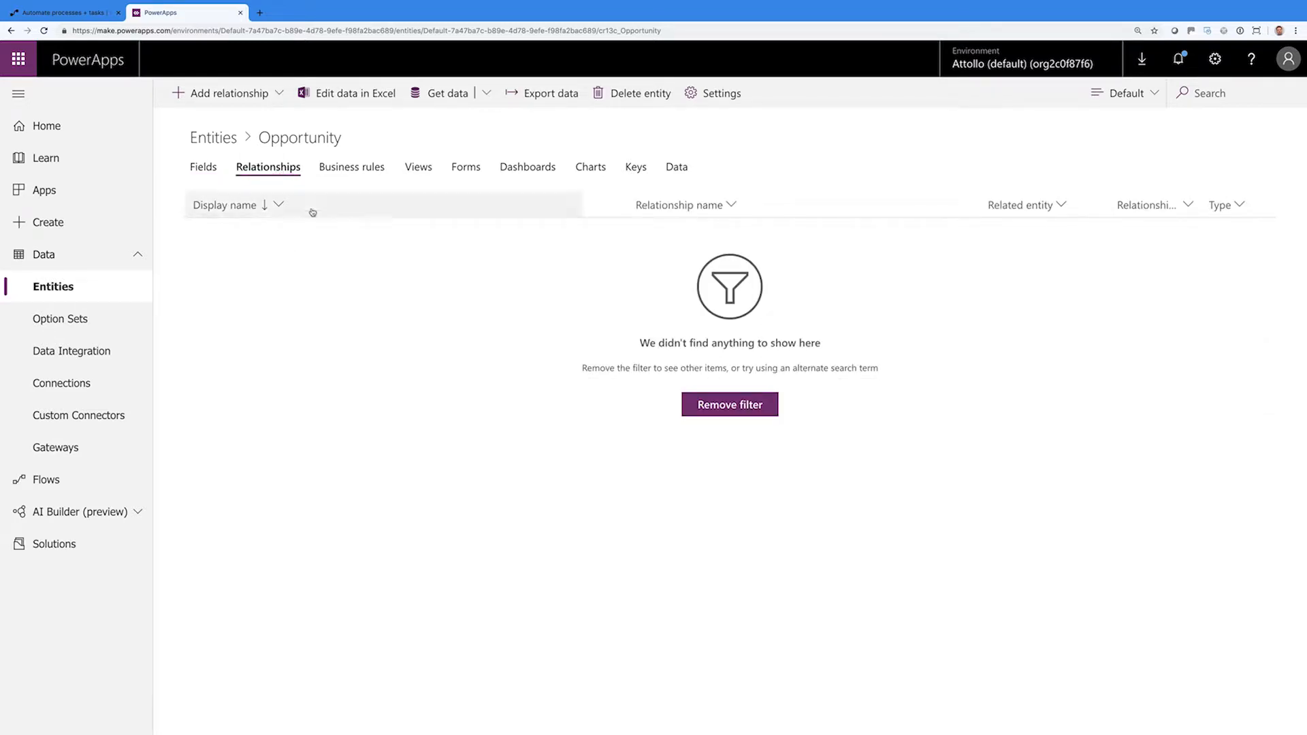
{"action": "left_click", "coordinate": [265, 94]}
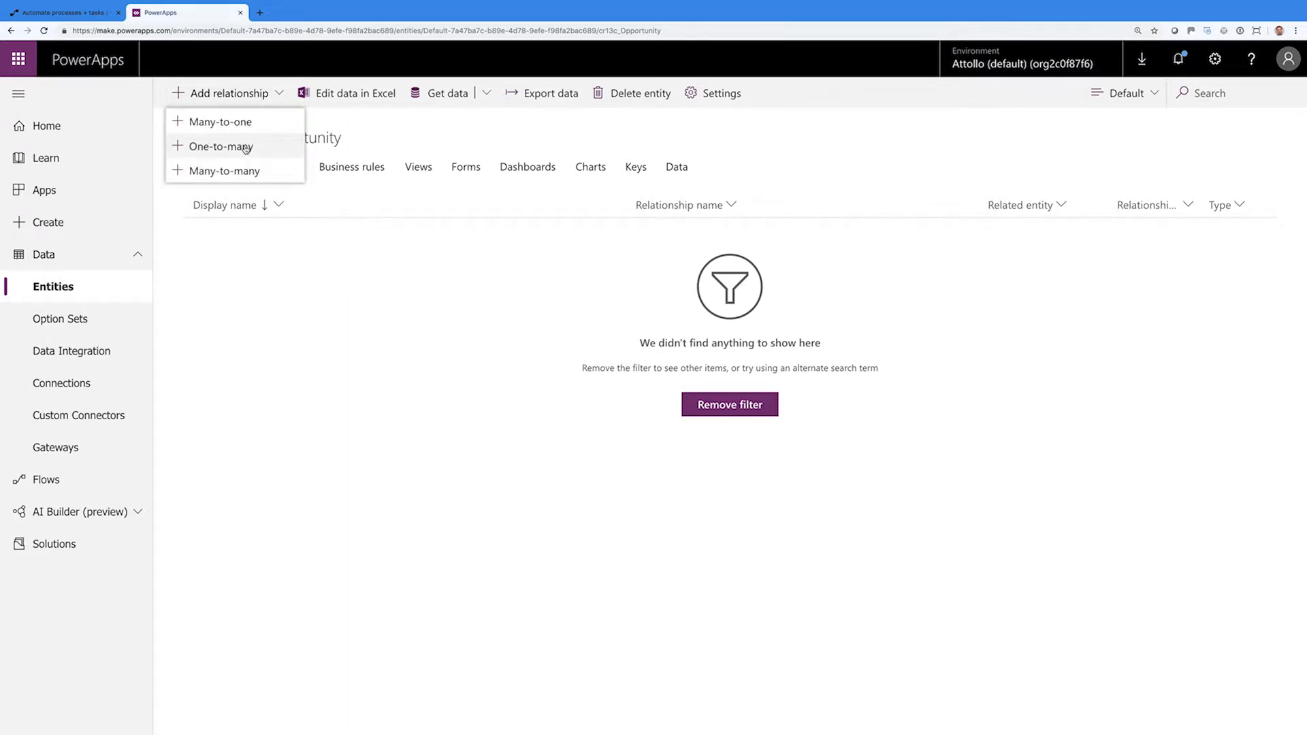
{"action": "left_click", "coordinate": [246, 149]}
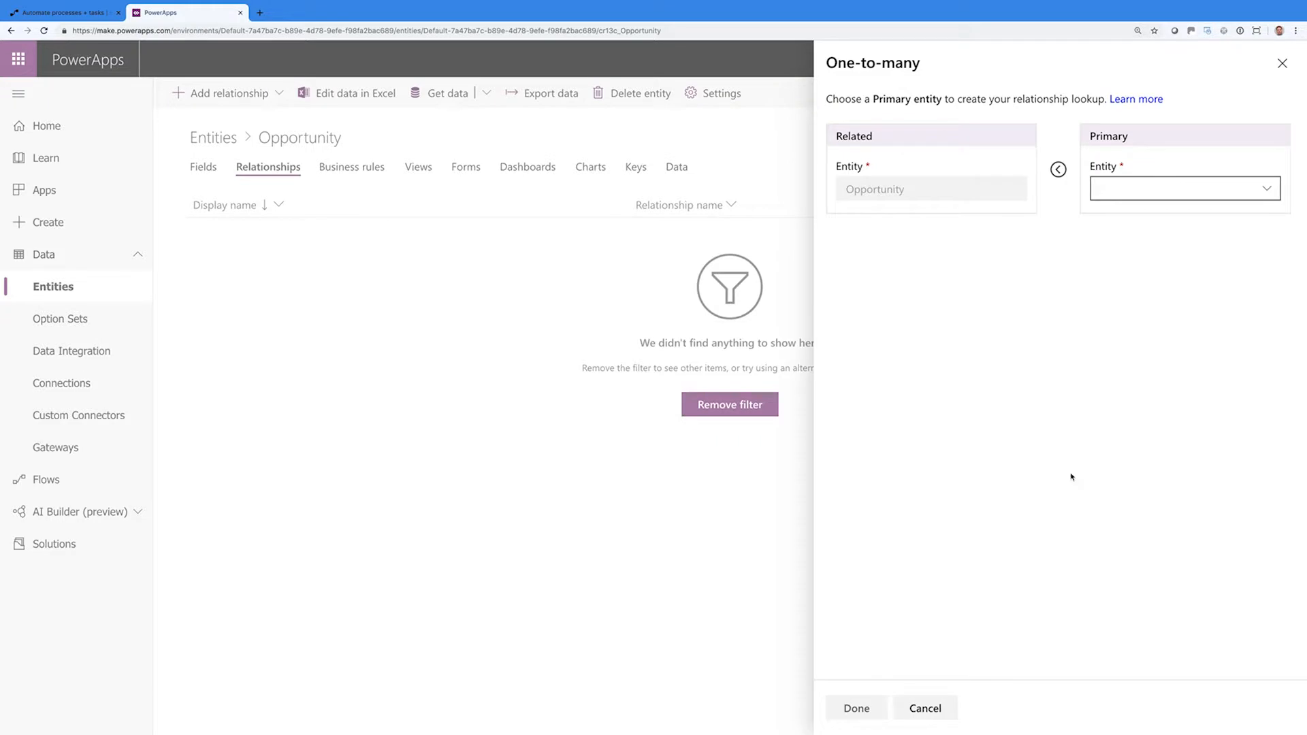
{"action": "left_click", "coordinate": [1224, 197]}
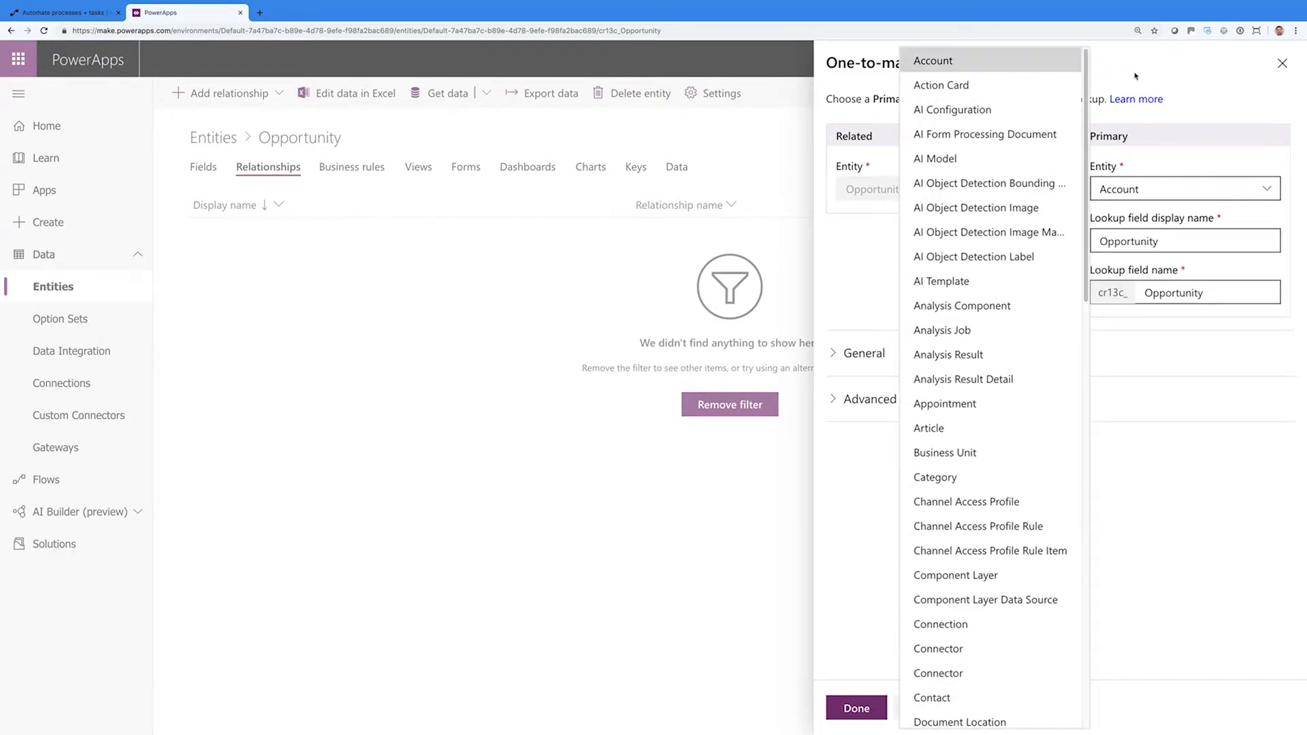
{"action": "left_click", "coordinate": [1251, 58]}
{"action": "left_click", "coordinate": [1284, 62]}
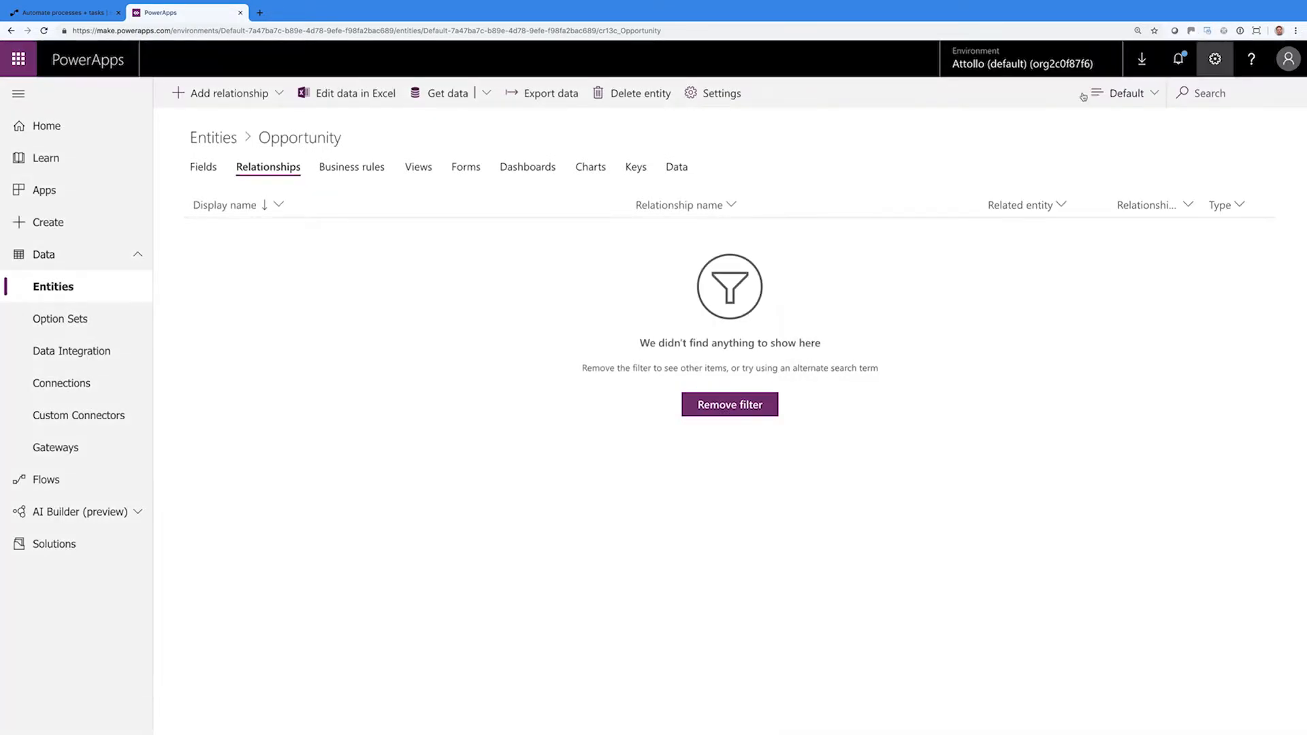
Look over business rules and views, then open the main Information form
{"action": "left_click", "coordinate": [380, 170]}
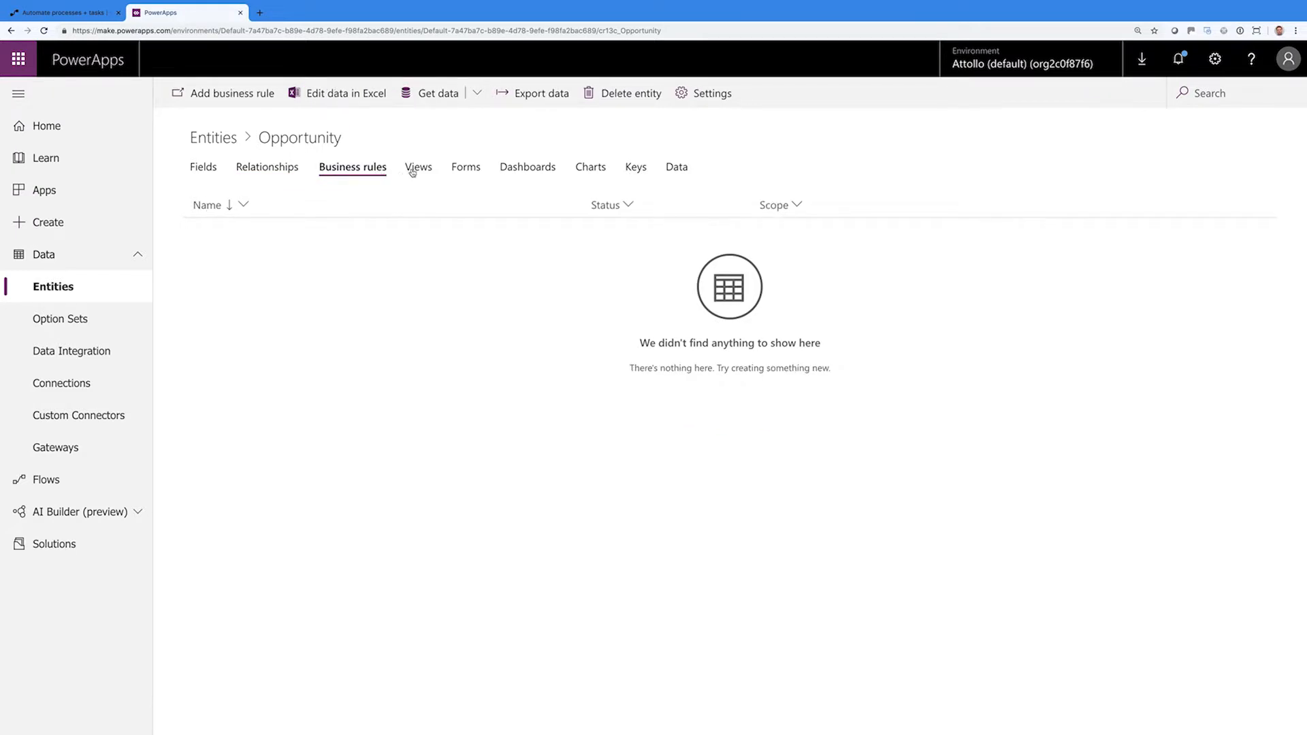
{"action": "left_click", "coordinate": [413, 171]}
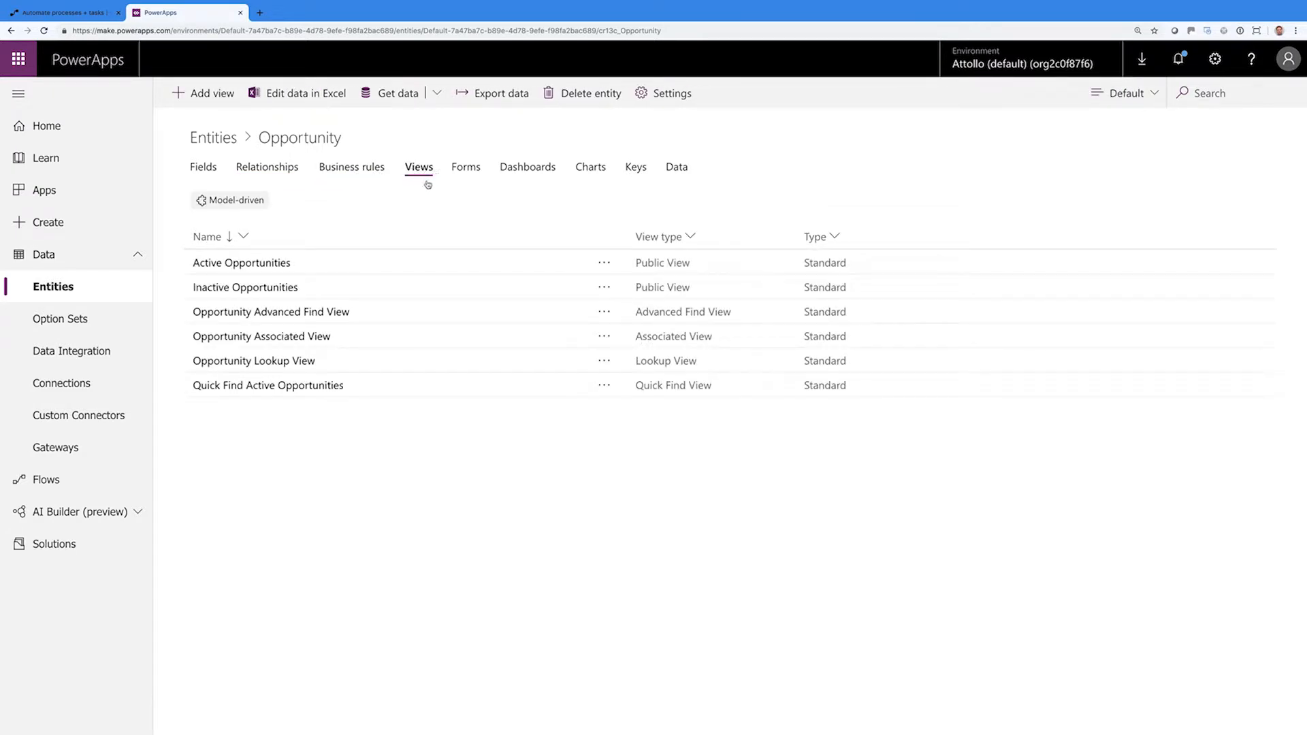
{"action": "left_click", "coordinate": [470, 169]}
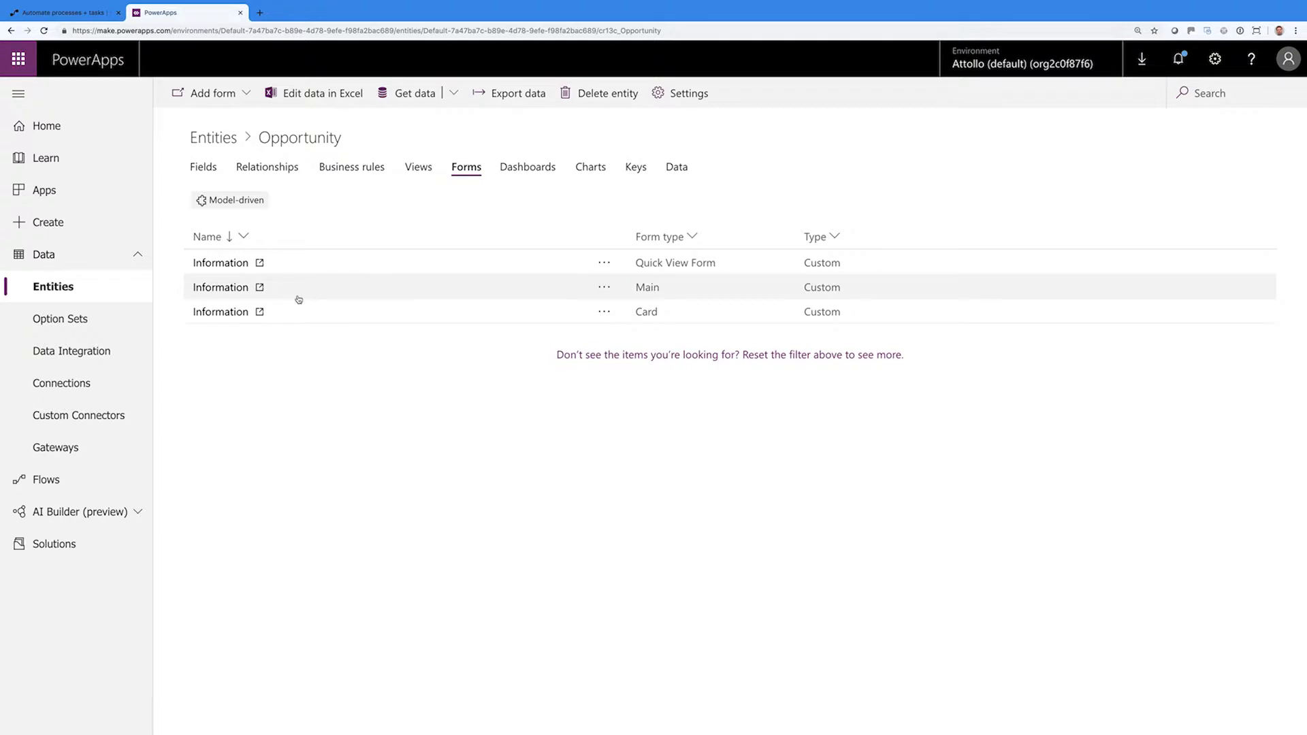
{"action": "left_click", "coordinate": [220, 287]}
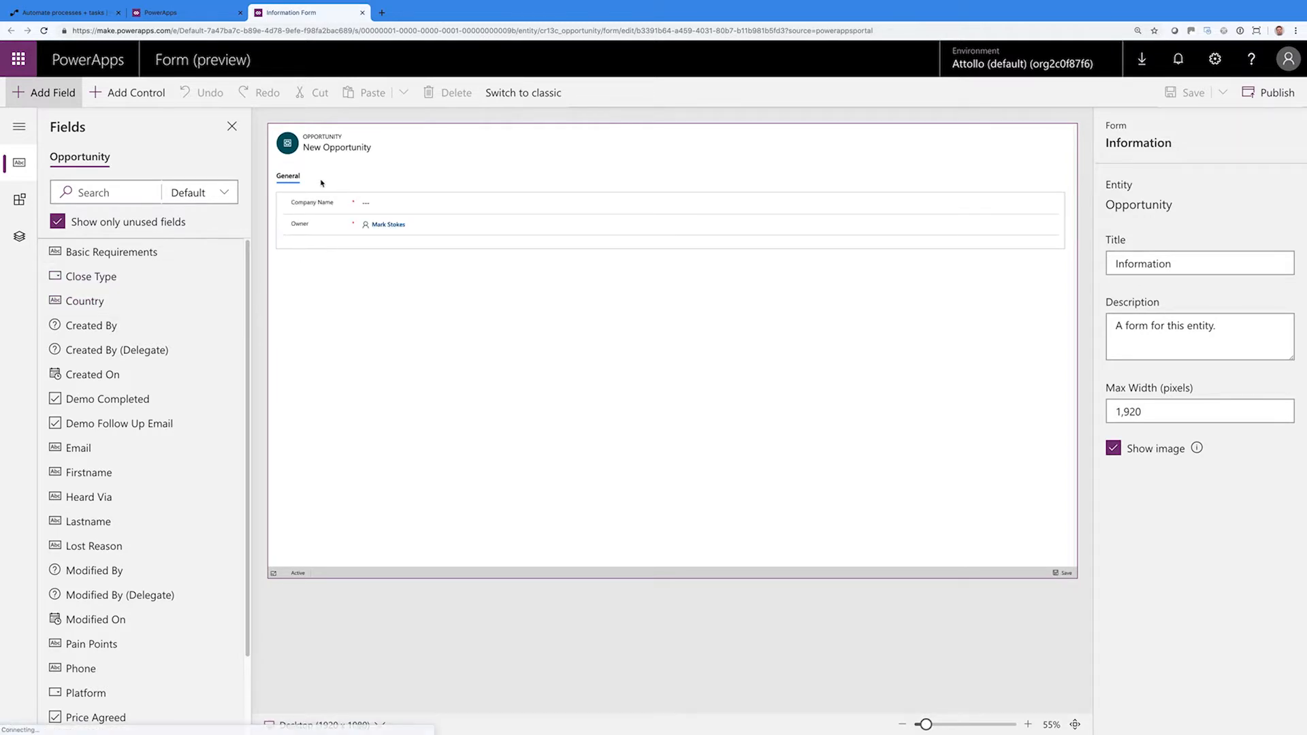
Change the General tab's label and name to New Enquiry
{"action": "left_click", "coordinate": [294, 178]}
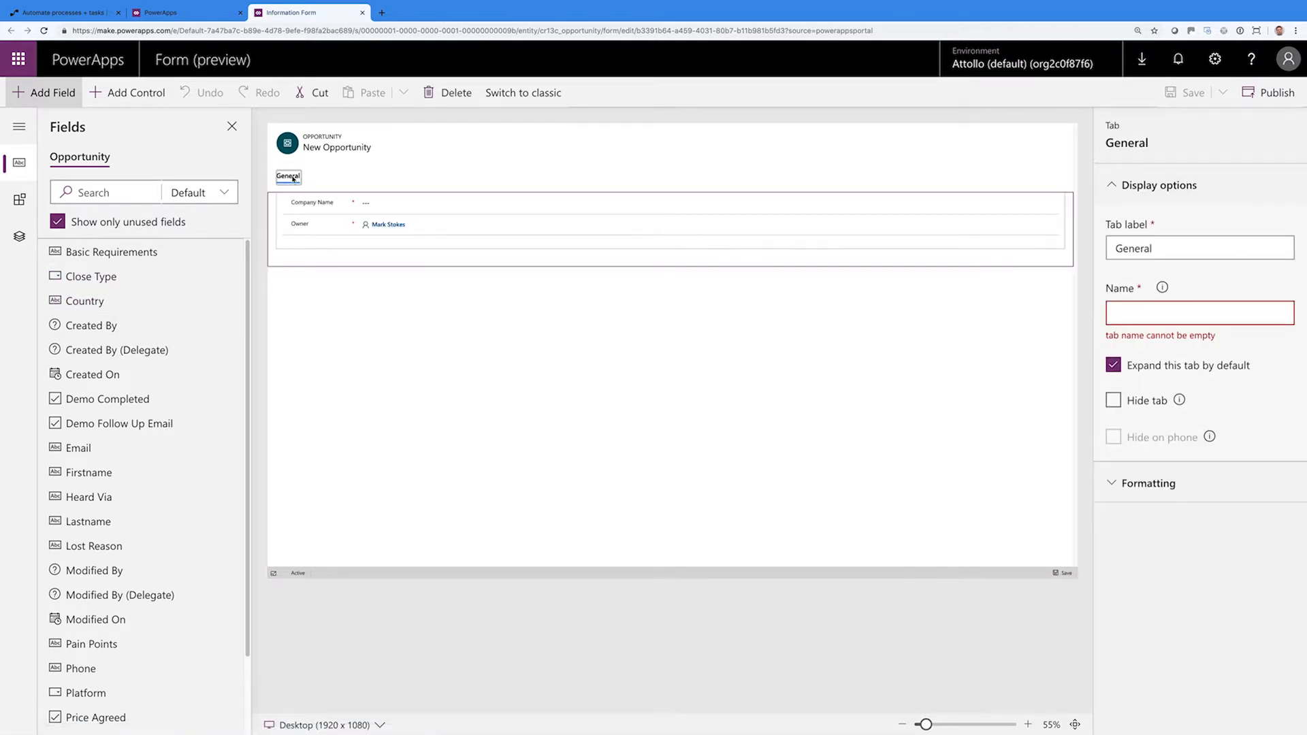
{"action": "left_click_drag", "start_coordinate": [1155, 249], "coordinate": [1104, 243]}
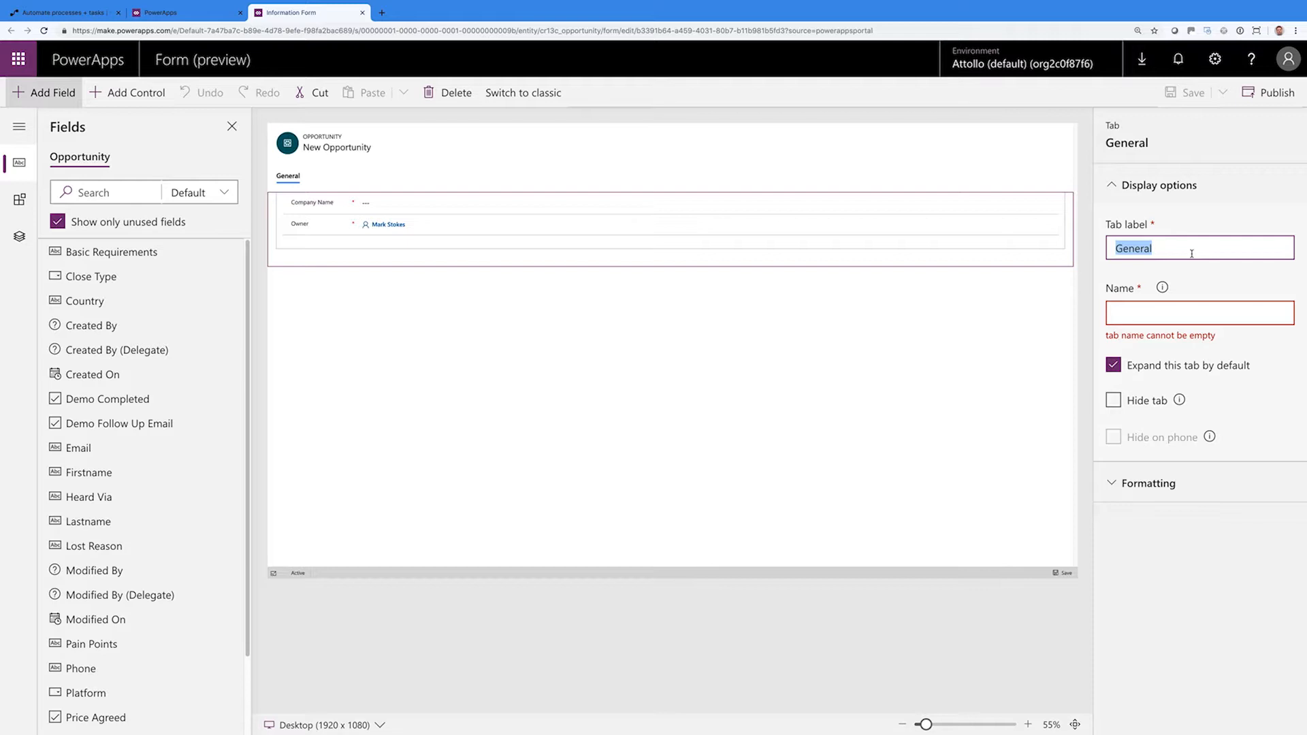
{"action": "type", "text": "New Enquiry"}
{"action": "left_click", "coordinate": [1206, 308]}
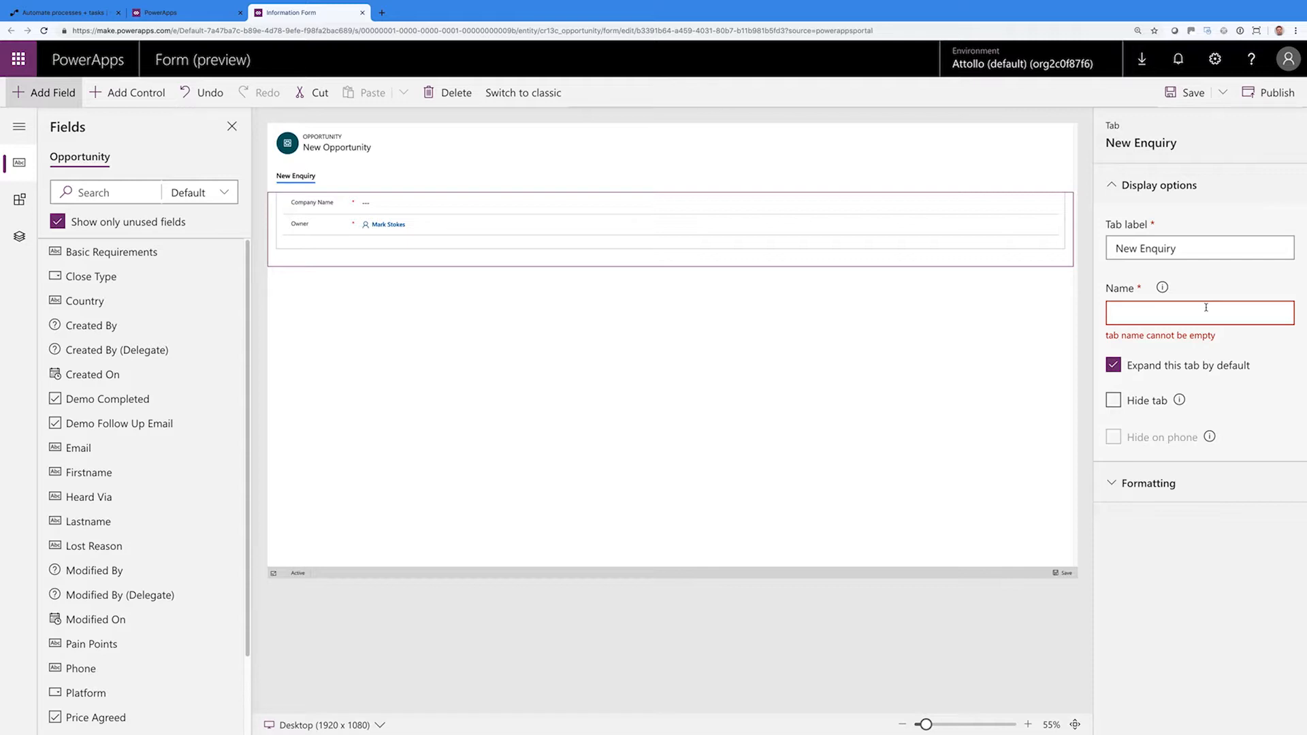
{"action": "type", "text": "New Enquiry"}
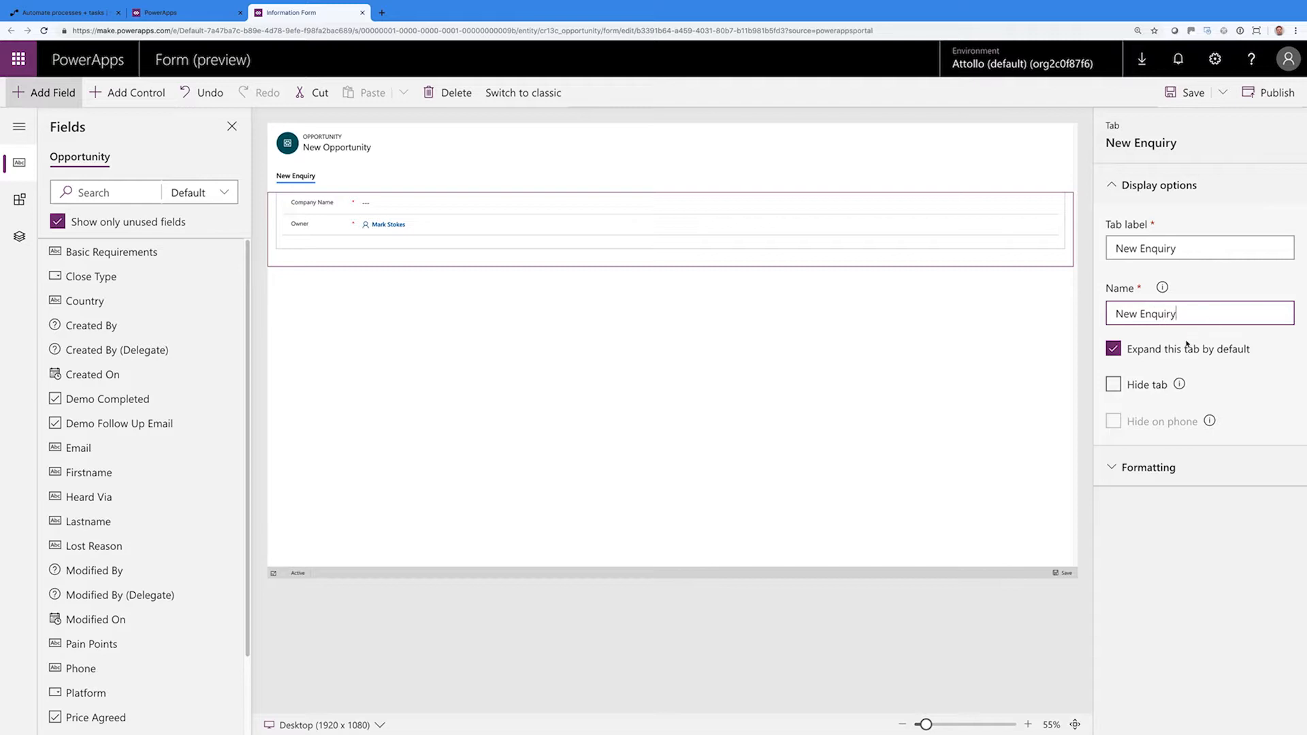
Try a two-column tab layout, then revert it to one column
{"action": "left_click", "coordinate": [1148, 468]}
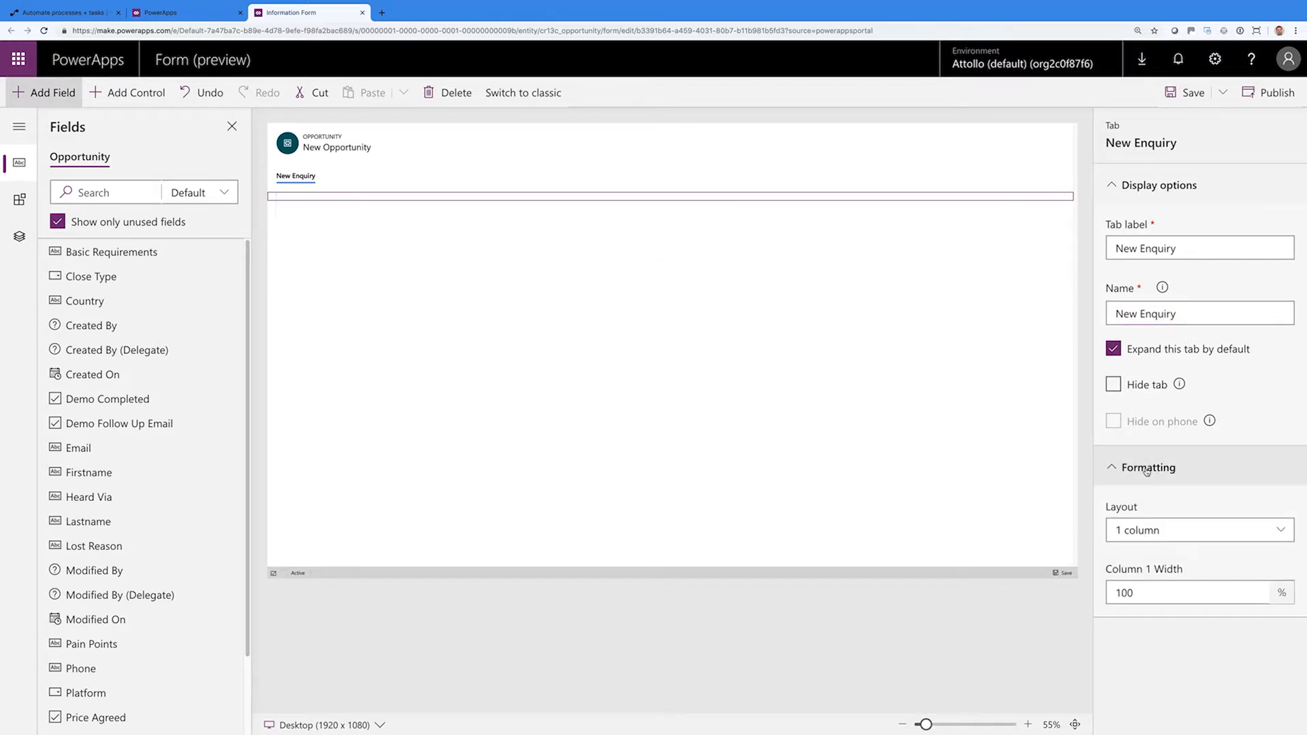
{"action": "left_click", "coordinate": [1147, 469]}
{"action": "left_click", "coordinate": [1147, 470]}
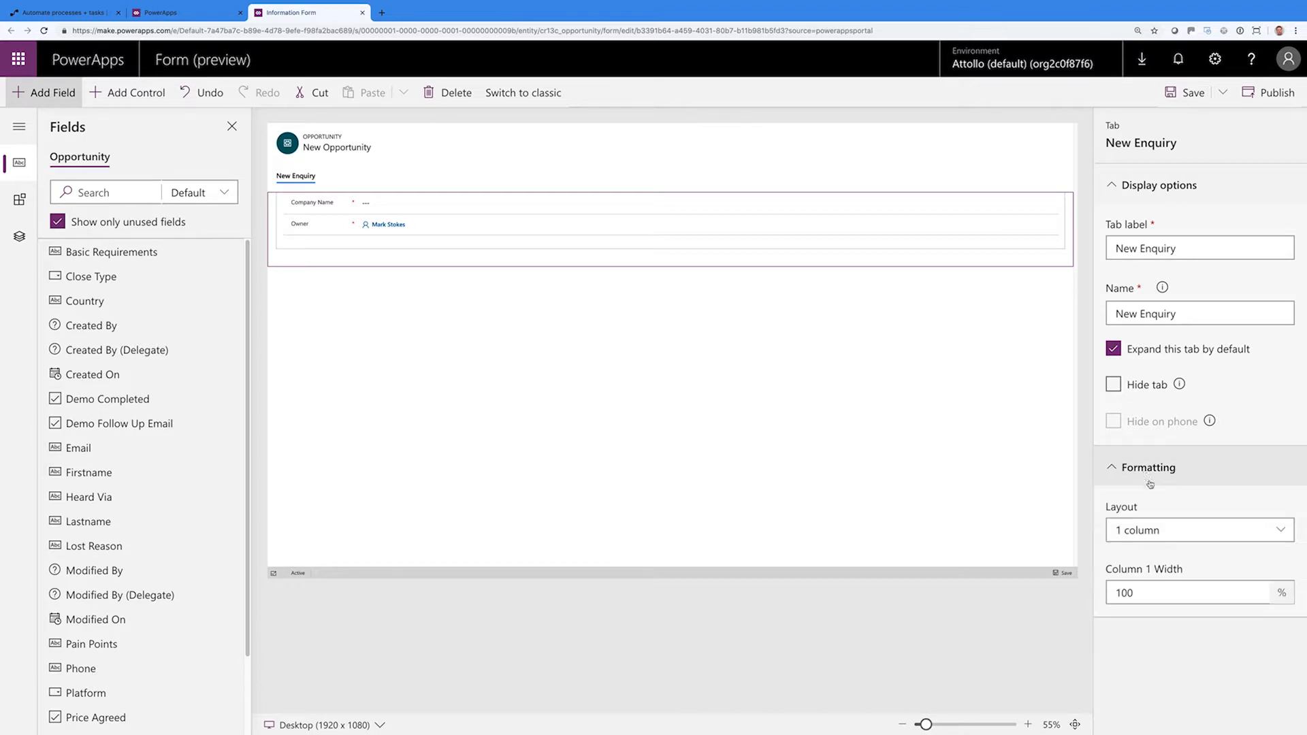
{"action": "left_click", "coordinate": [1160, 539]}
{"action": "left_click", "coordinate": [1238, 584]}
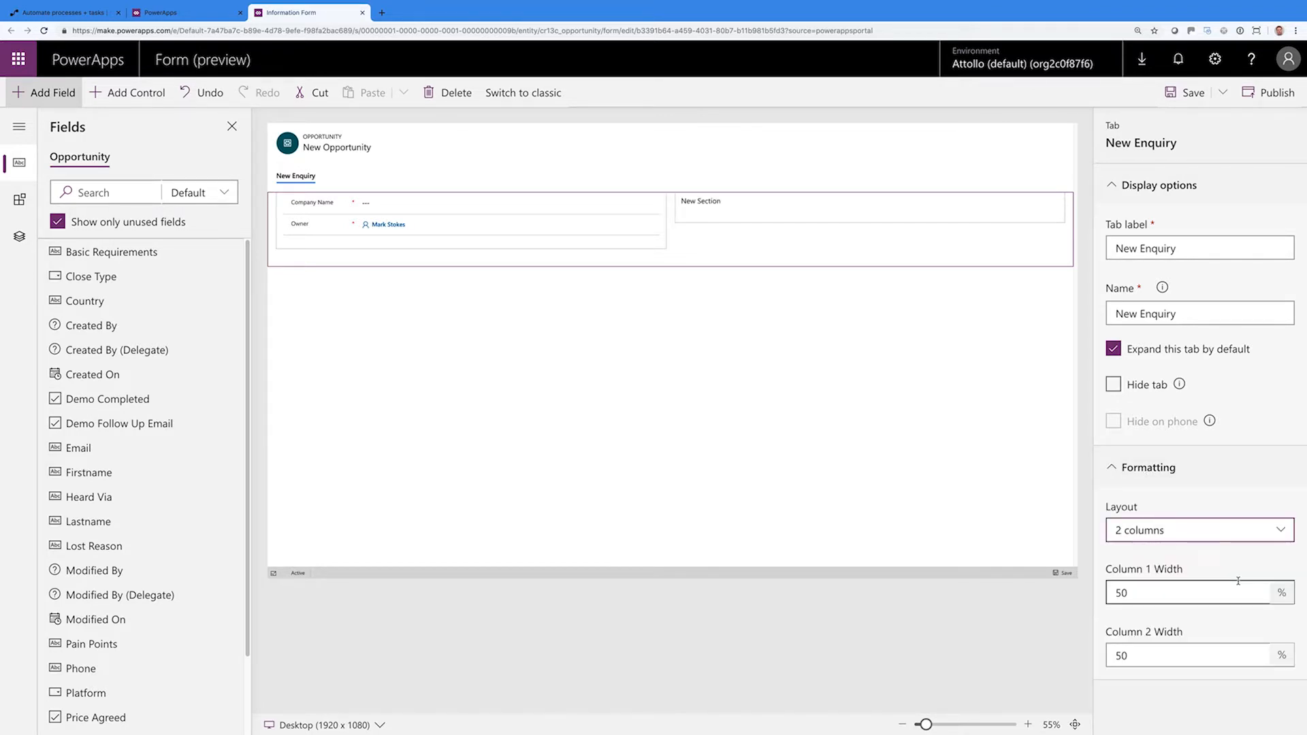
{"action": "left_click", "coordinate": [1150, 541]}
{"action": "left_click", "coordinate": [1157, 575]}
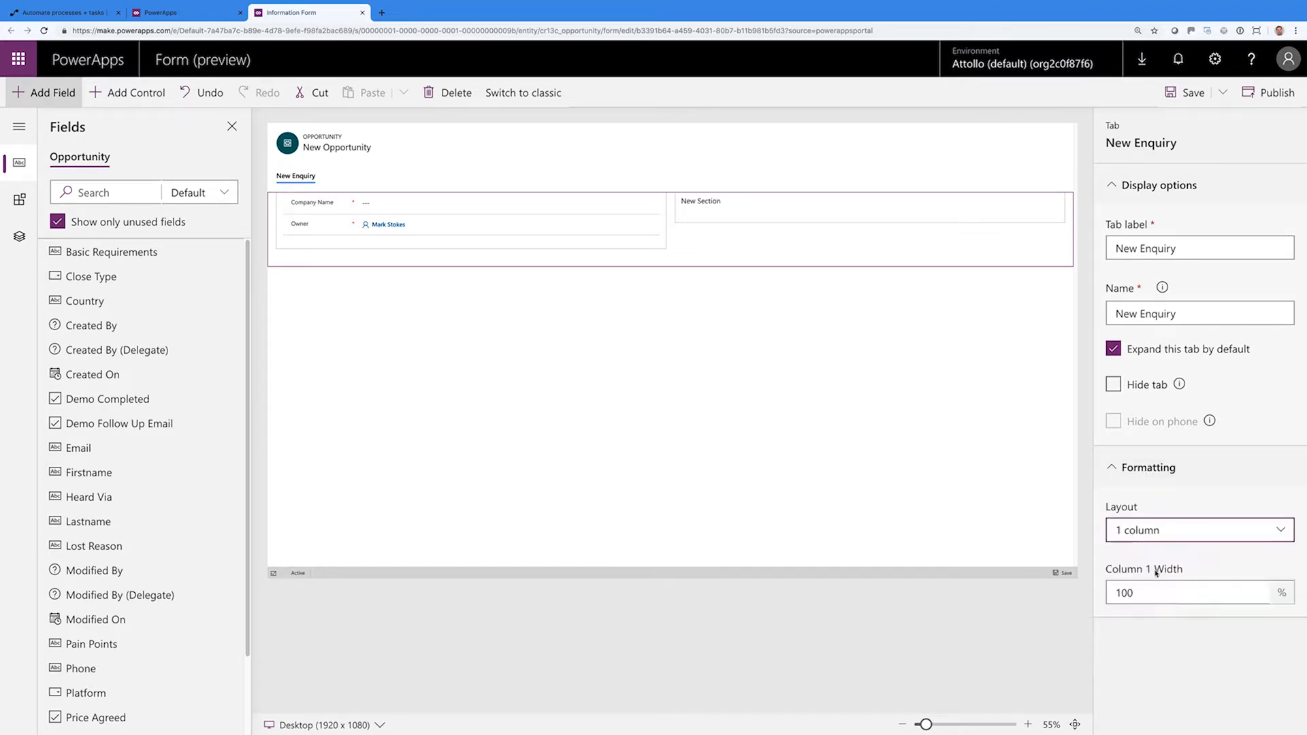
{"action": "left_click", "coordinate": [1136, 468]}
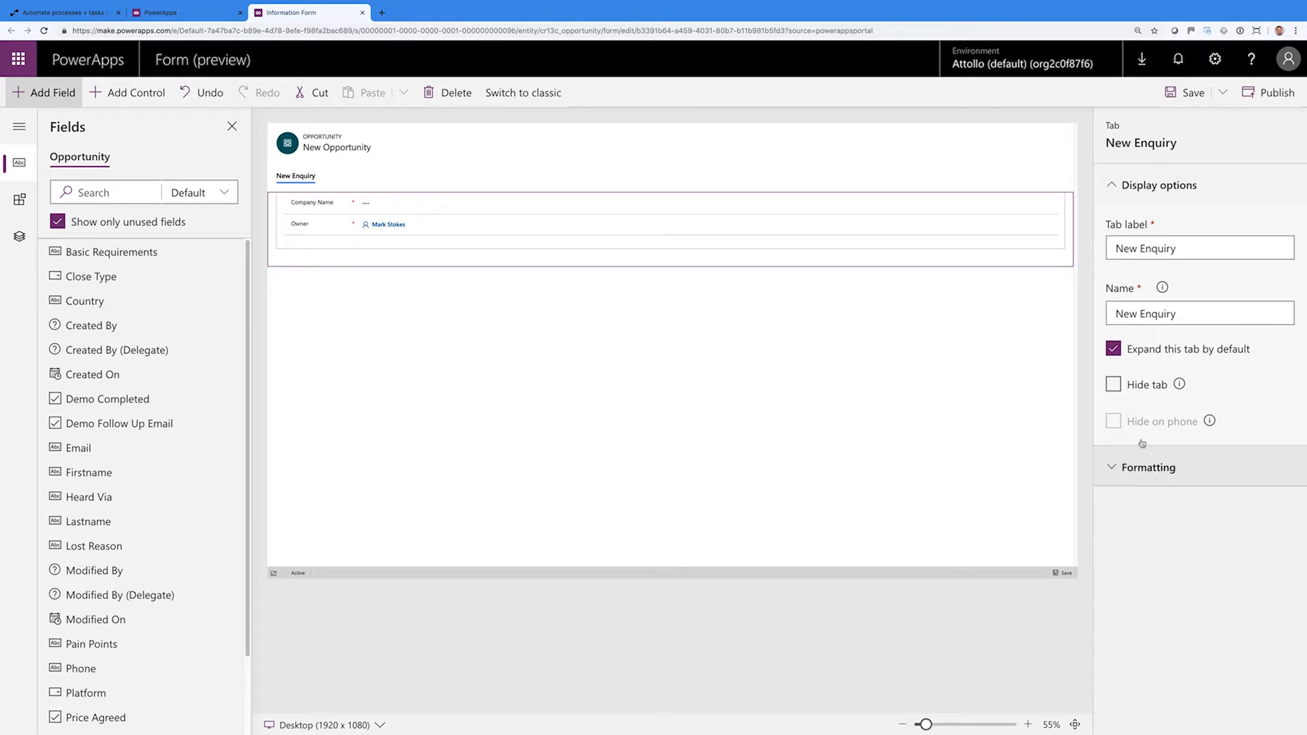
{"action": "left_click", "coordinate": [1136, 194]}
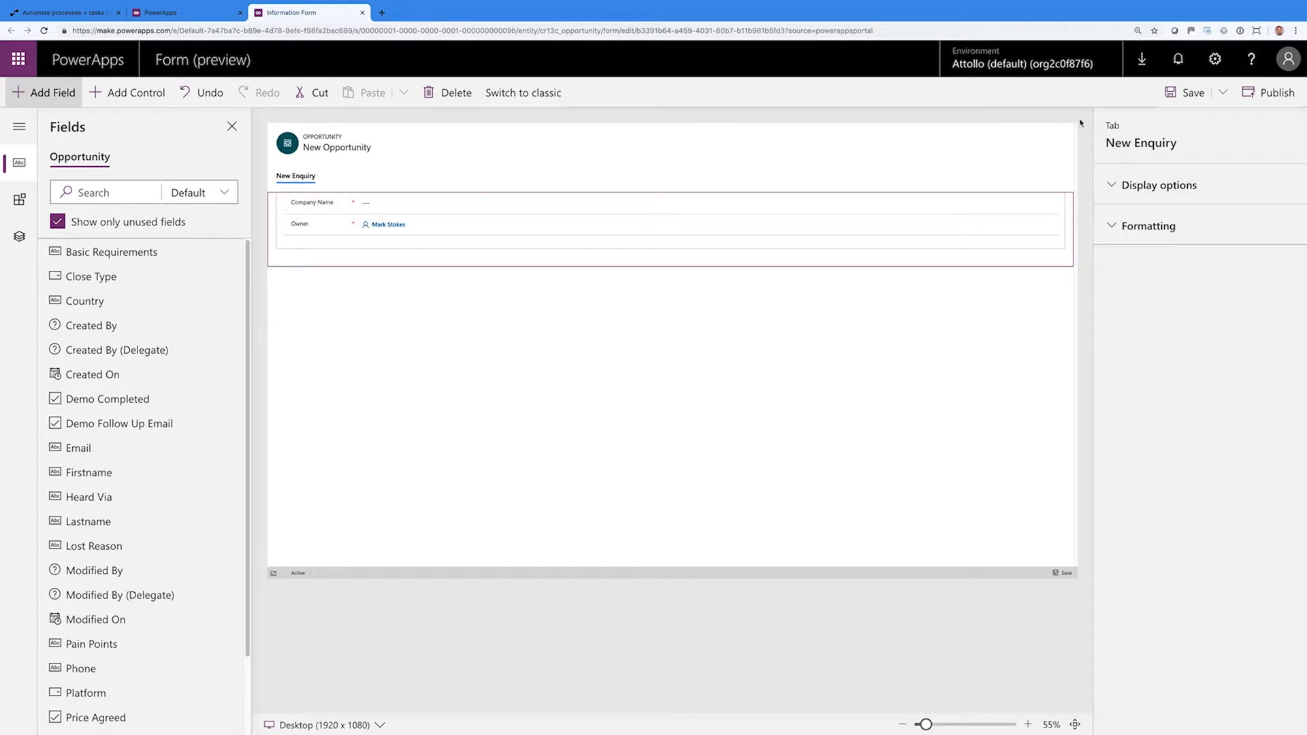
Add Firstname, Lastname, Email, Phone, Country and Heard Via fields to the form in order
{"action": "left_click", "coordinate": [1185, 92]}
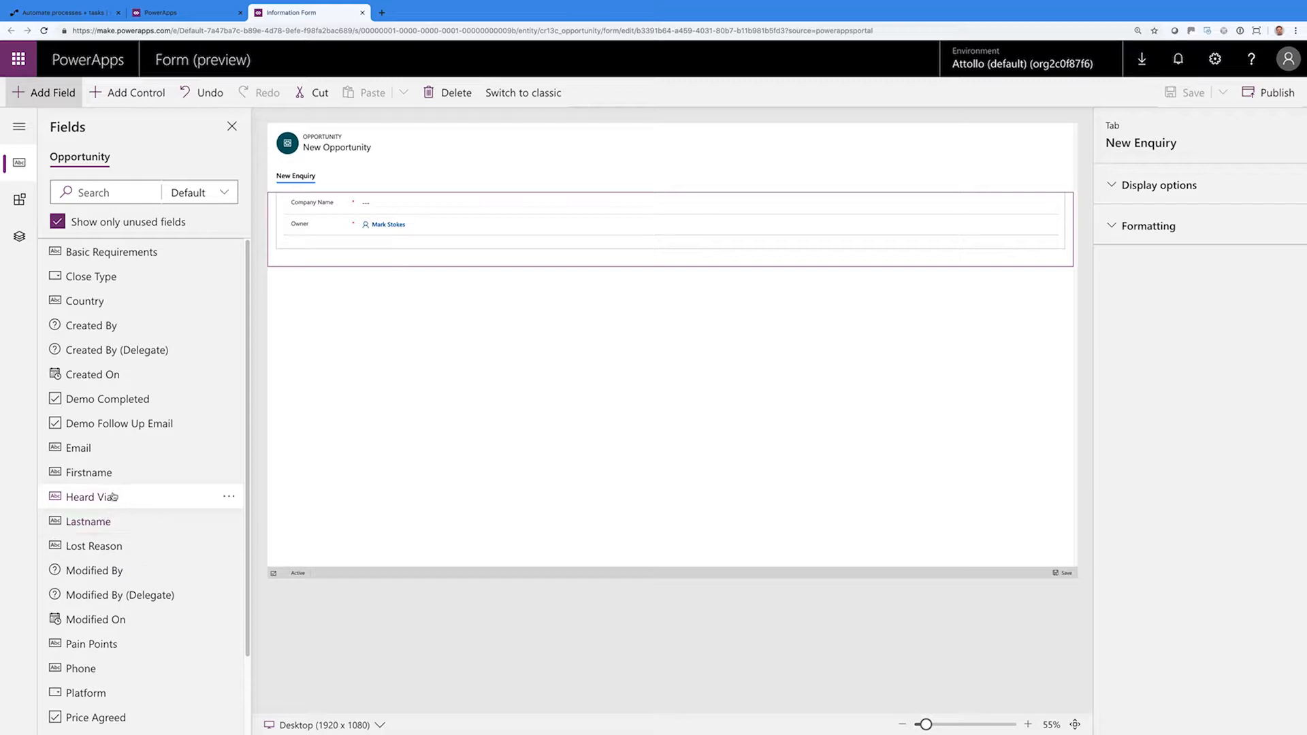
{"action": "left_click_drag", "start_coordinate": [113, 476], "coordinate": [369, 226]}
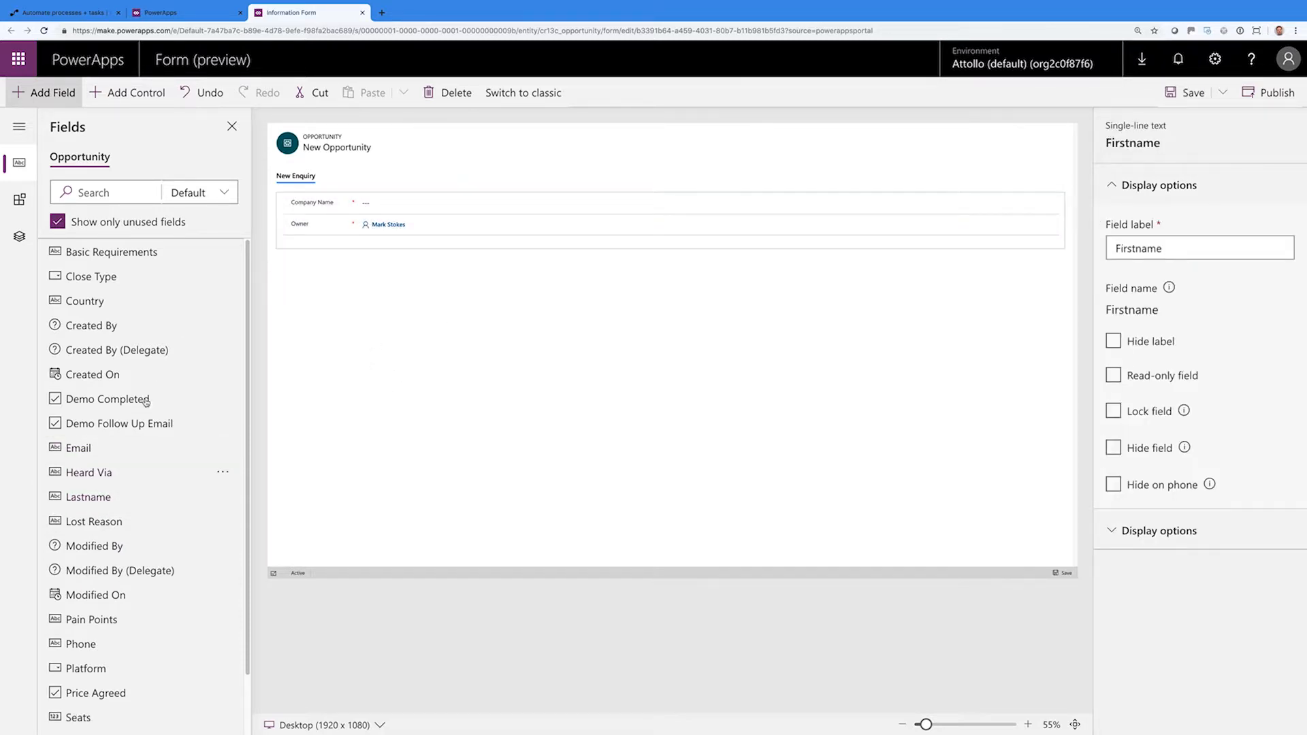
{"action": "left_click_drag", "start_coordinate": [140, 498], "coordinate": [354, 235]}
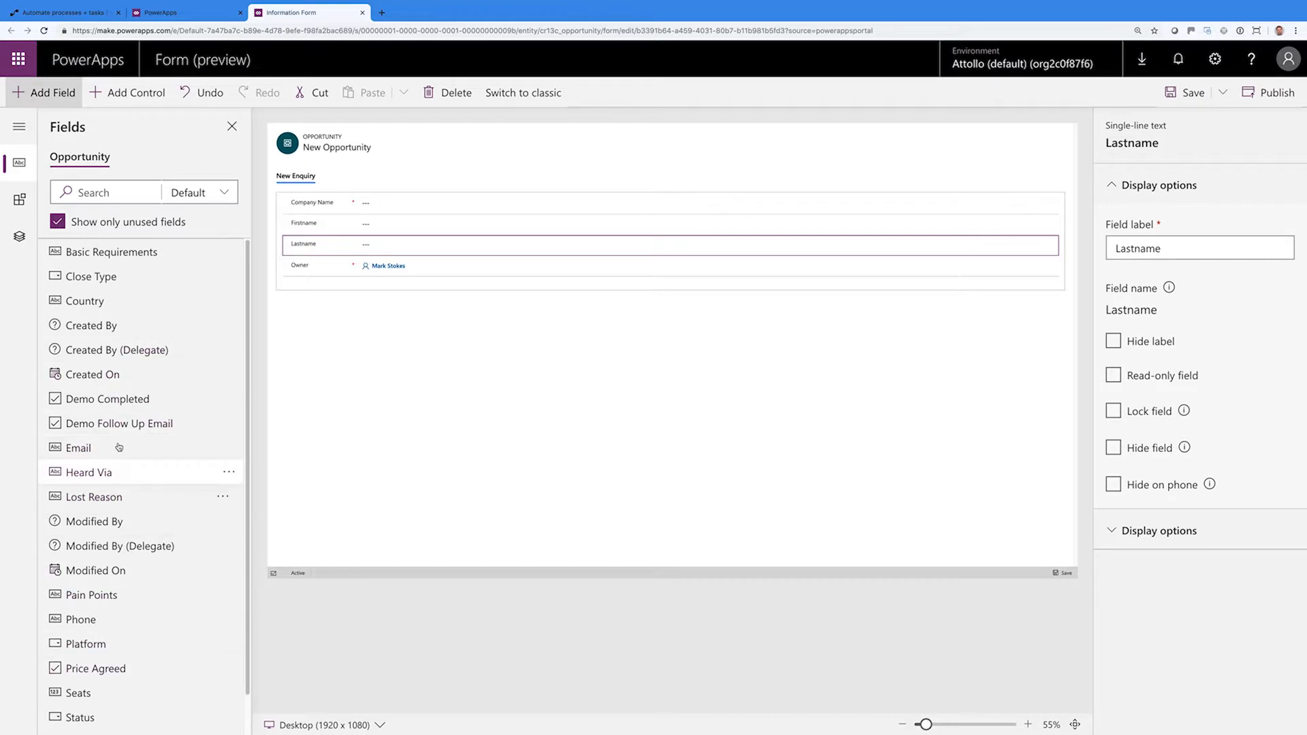
{"action": "left_click_drag", "start_coordinate": [111, 449], "coordinate": [359, 265]}
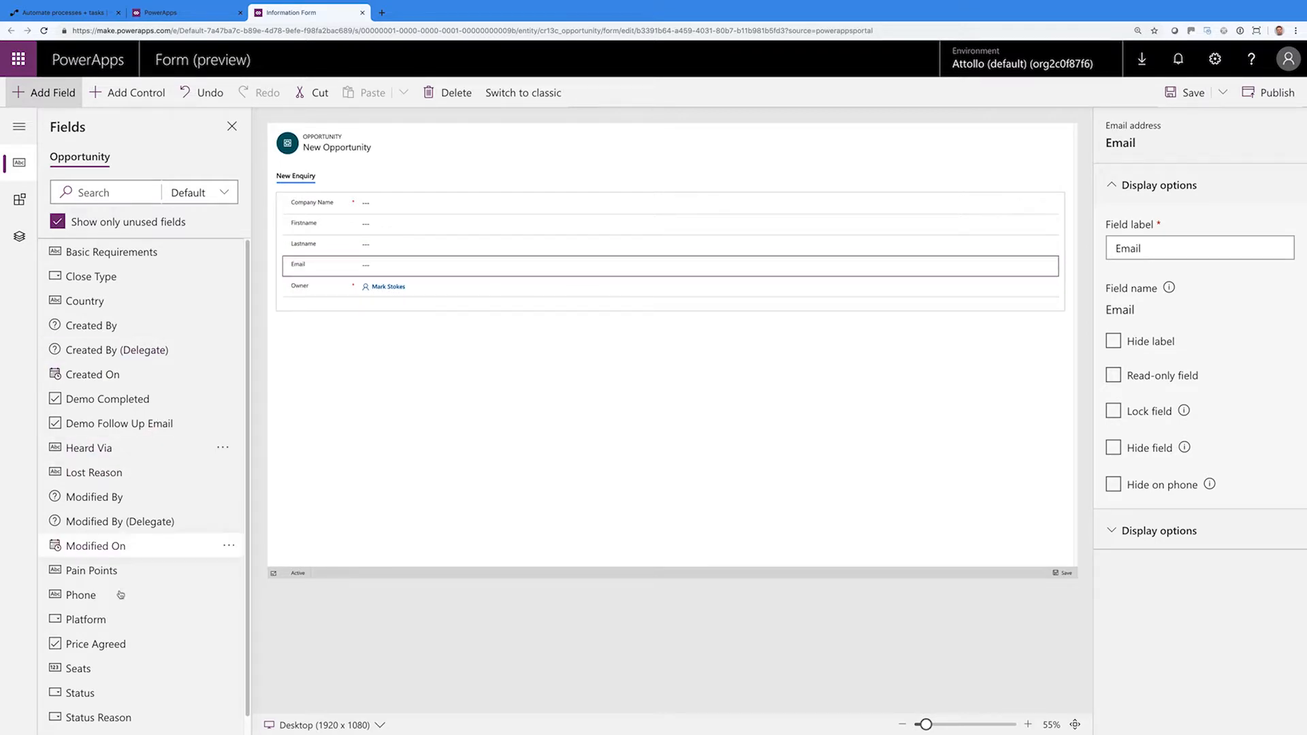
{"action": "left_click_drag", "start_coordinate": [121, 595], "coordinate": [358, 279]}
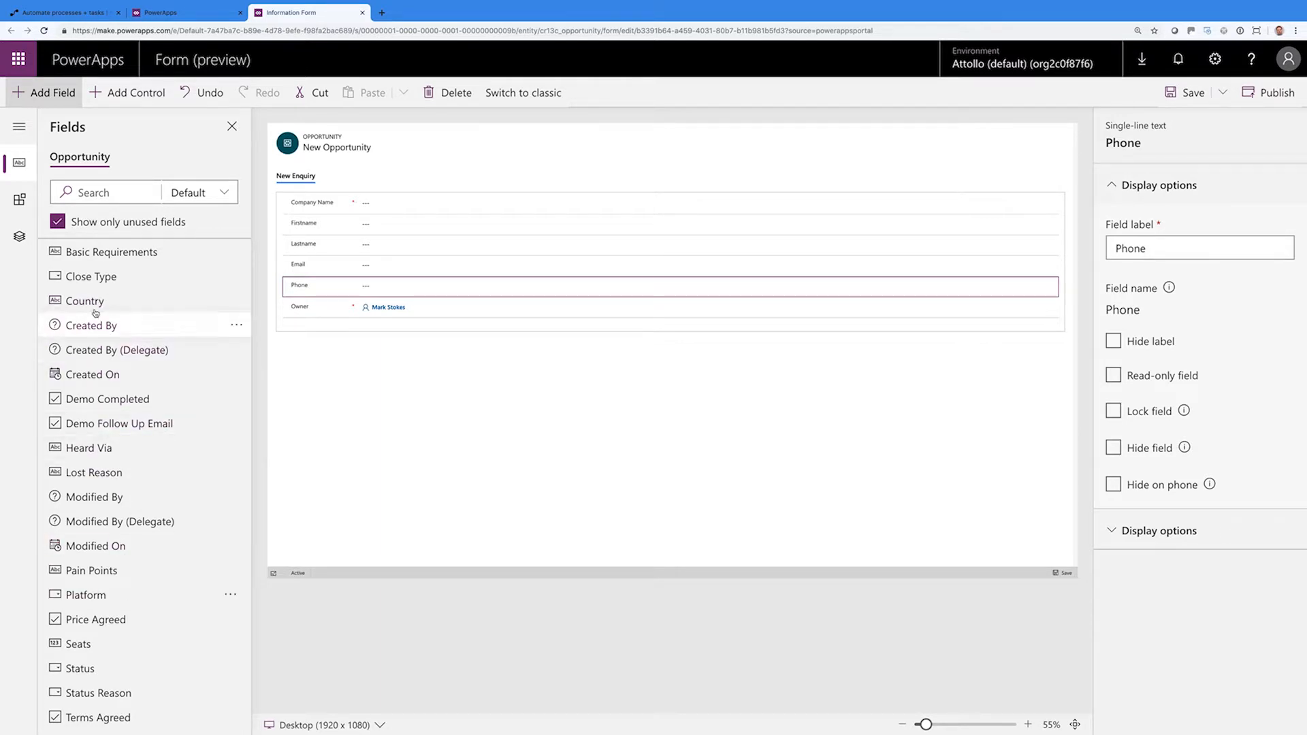
{"action": "mouse_move", "coordinate": [94, 303]}
{"action": "left_mouse_down"}
{"action": "mouse_move", "coordinate": [355, 305]}
{"action": "mouse_move", "coordinate": [345, 300]}
{"action": "left_mouse_up"}
{"action": "mouse_move", "coordinate": [225, 300]}
{"action": "left_mouse_down"}
{"action": "mouse_move", "coordinate": [143, 303]}
{"action": "mouse_move", "coordinate": [331, 301]}
{"action": "left_mouse_up"}
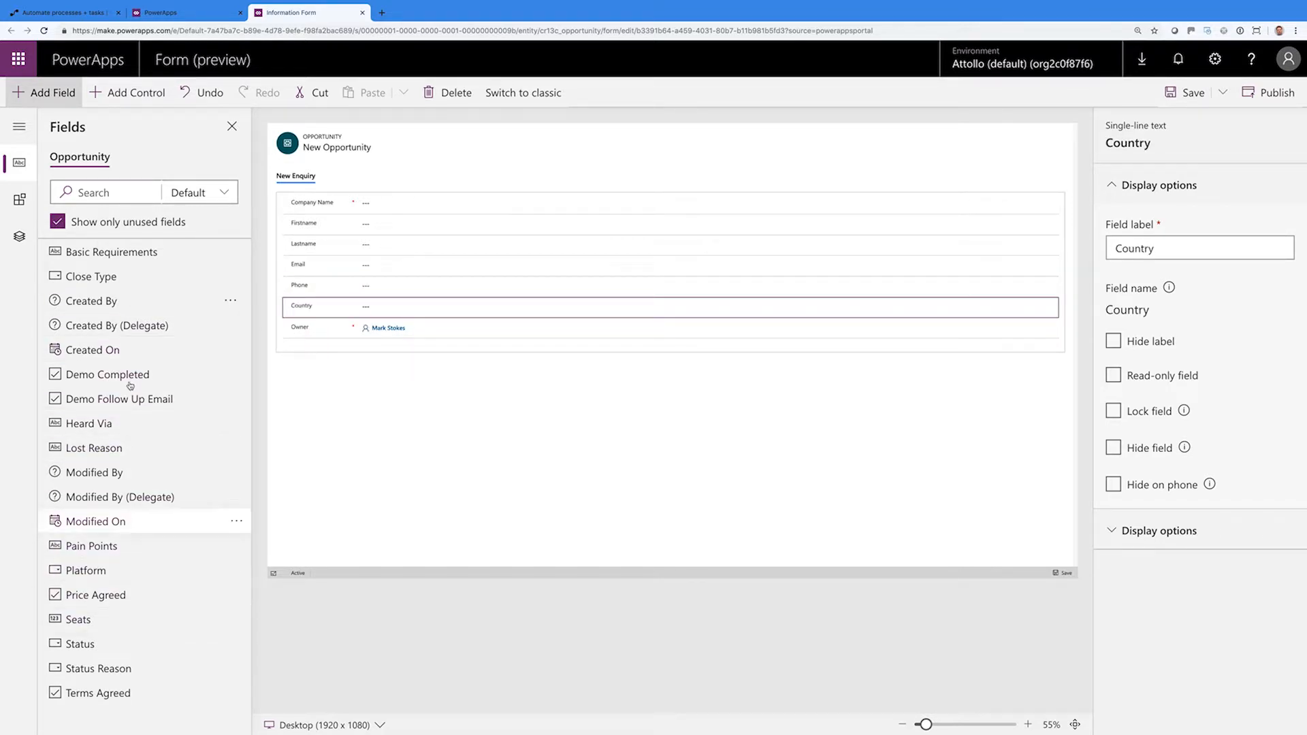
{"action": "left_click_drag", "start_coordinate": [101, 426], "coordinate": [318, 326]}
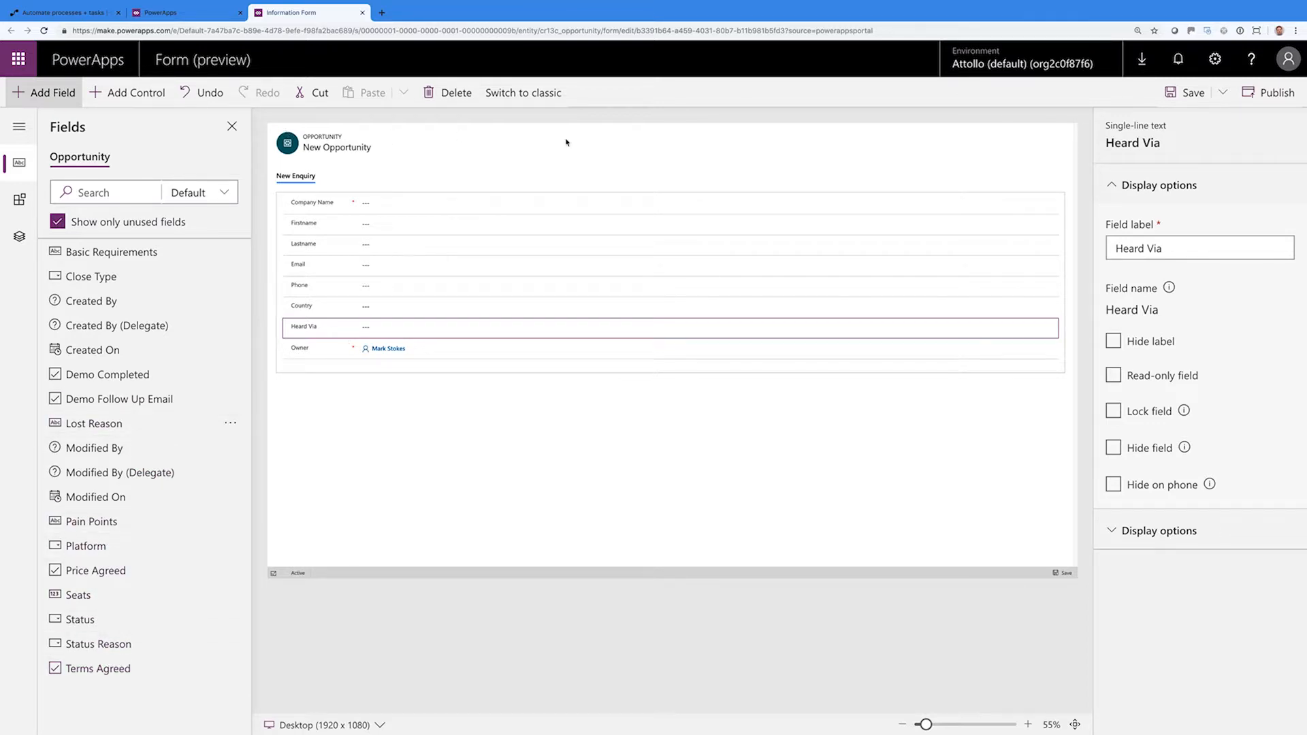
Save and publish the form, then switch to the Microsoft Flow home page
{"action": "left_click", "coordinate": [1185, 93]}
{"action": "left_click", "coordinate": [1259, 94]}
{"action": "left_click", "coordinate": [136, 100]}
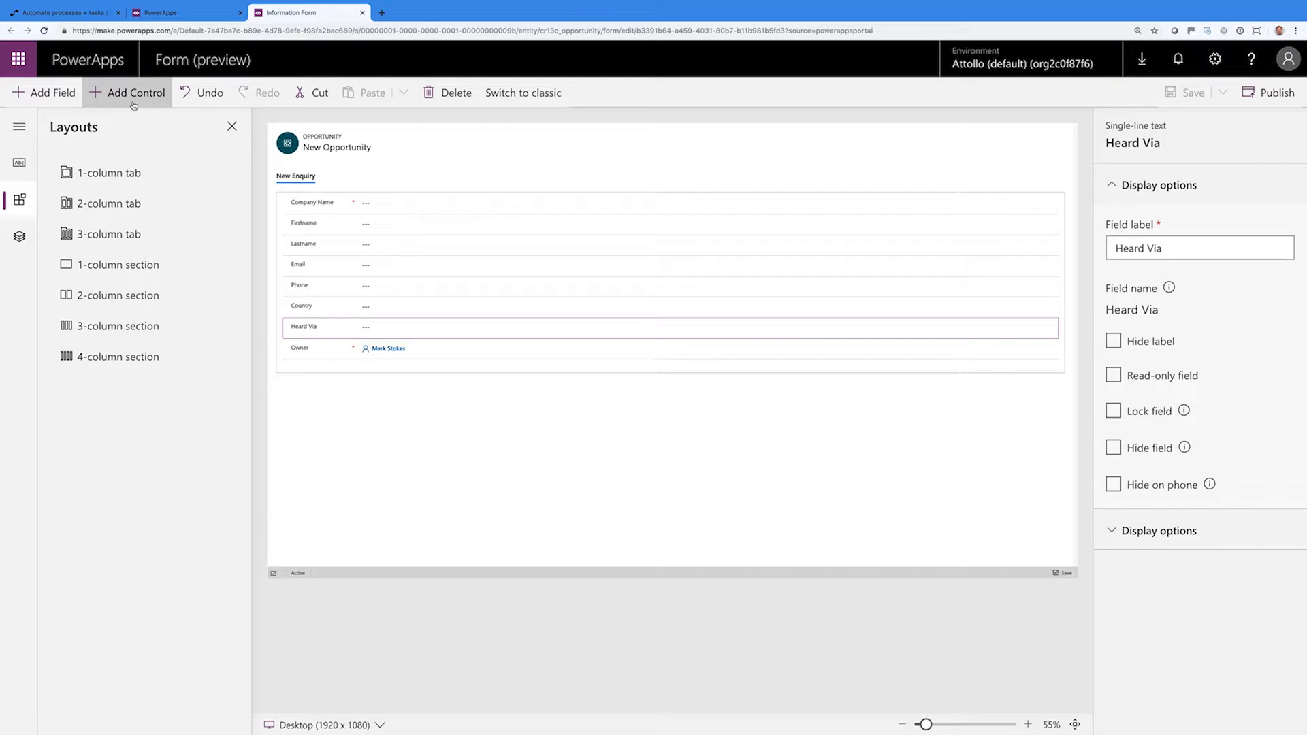
{"action": "left_click", "coordinate": [60, 98]}
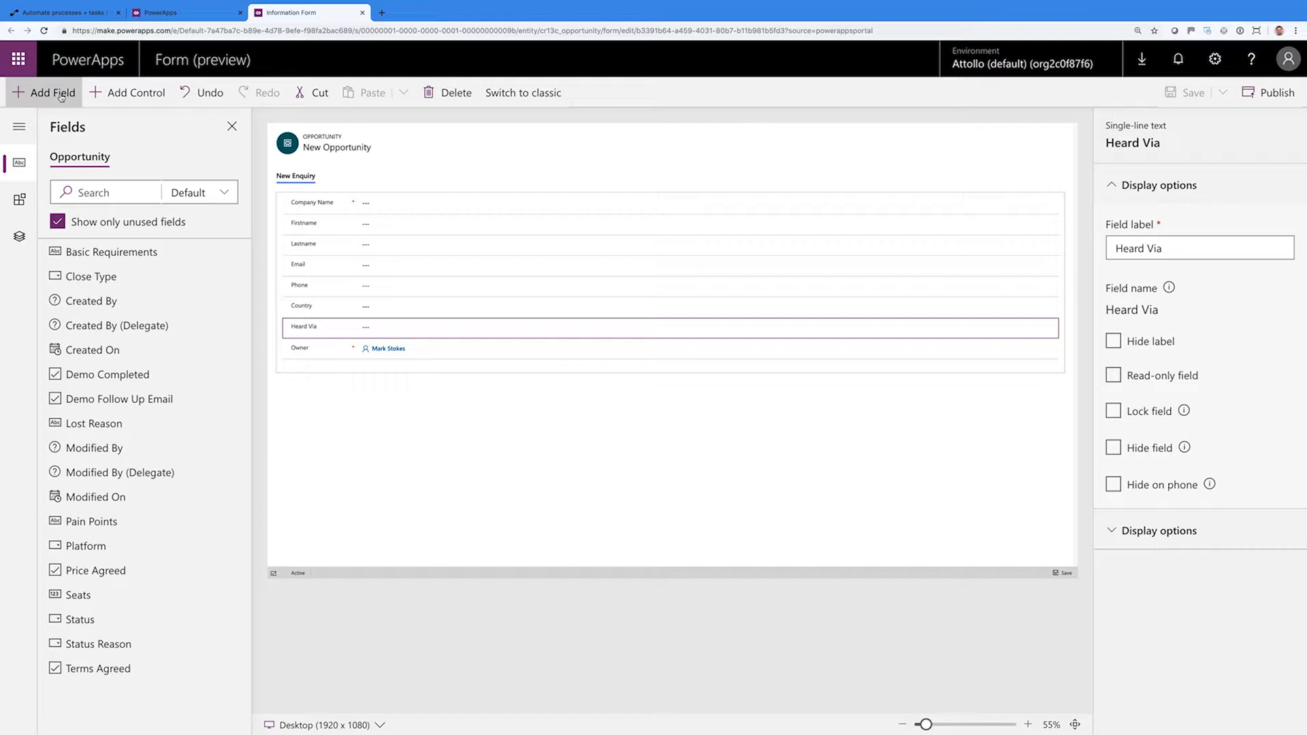
{"action": "left_click", "coordinate": [57, 14]}
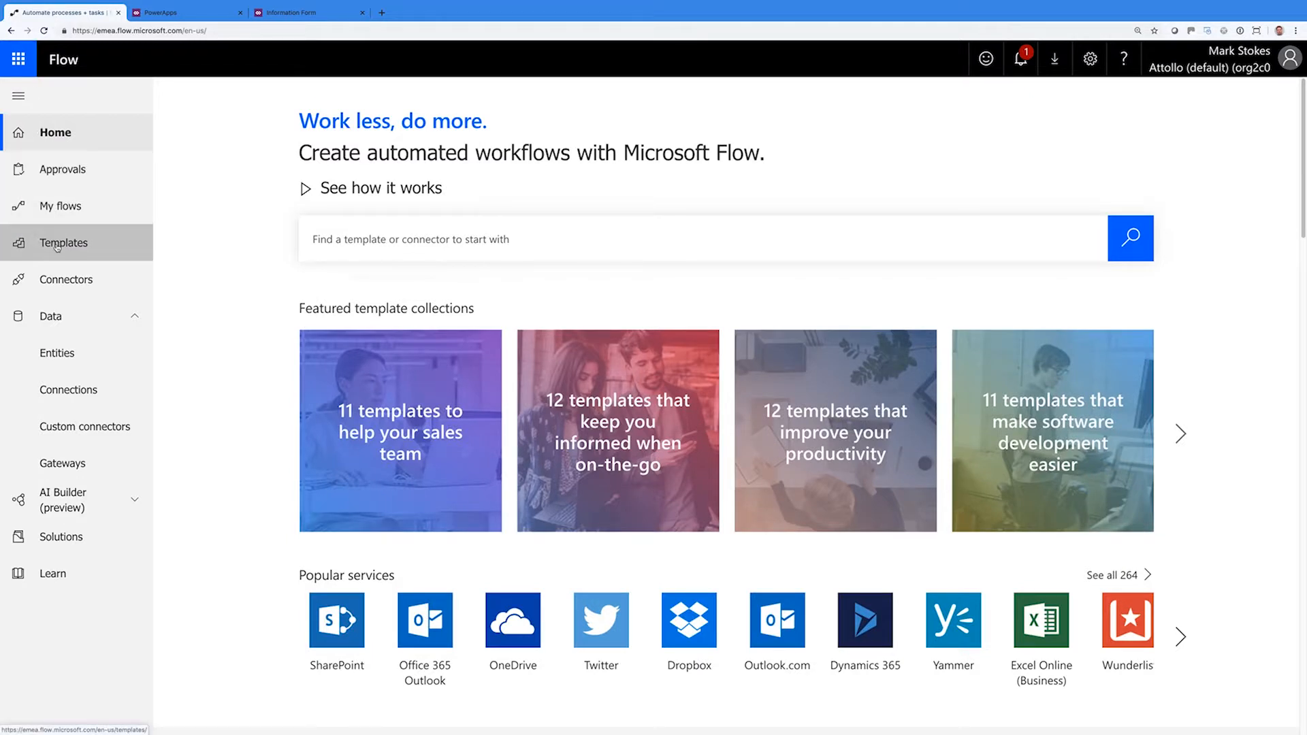
Go to My flows' Business process flows and start a new one
{"action": "left_click", "coordinate": [68, 212]}
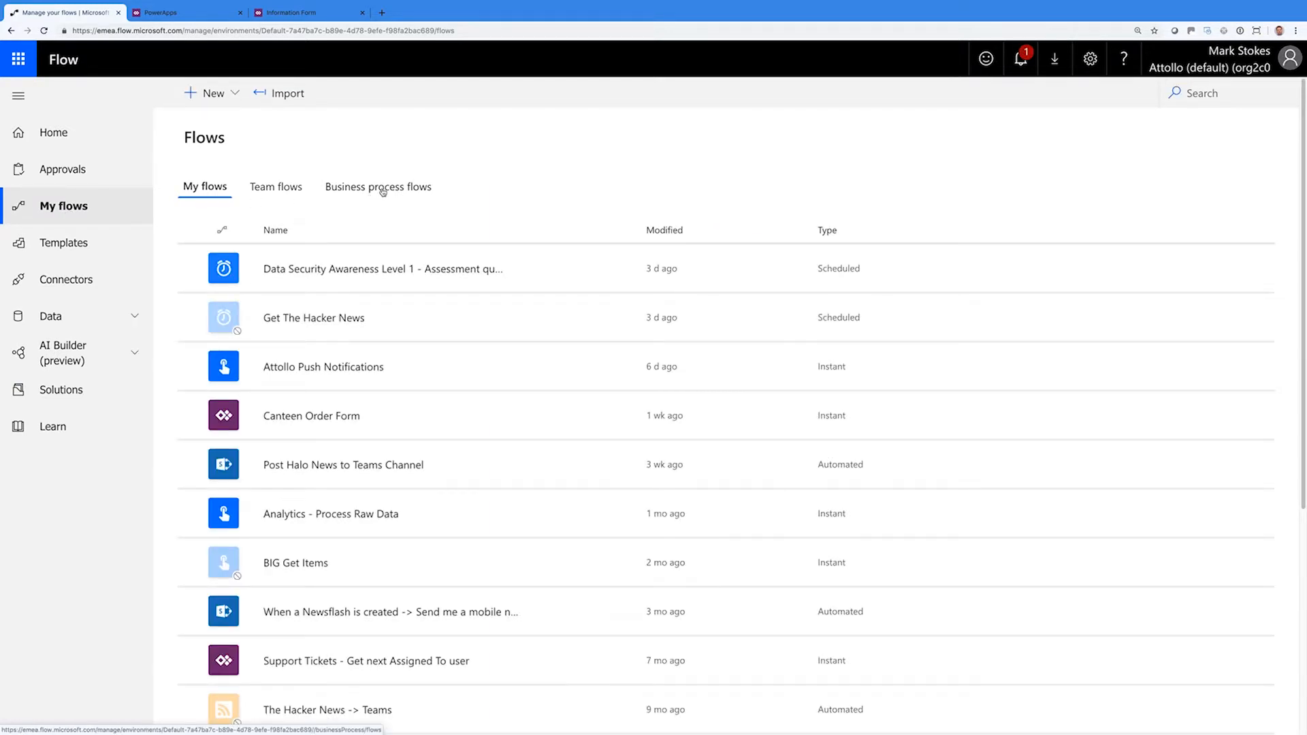
{"action": "left_click", "coordinate": [383, 193]}
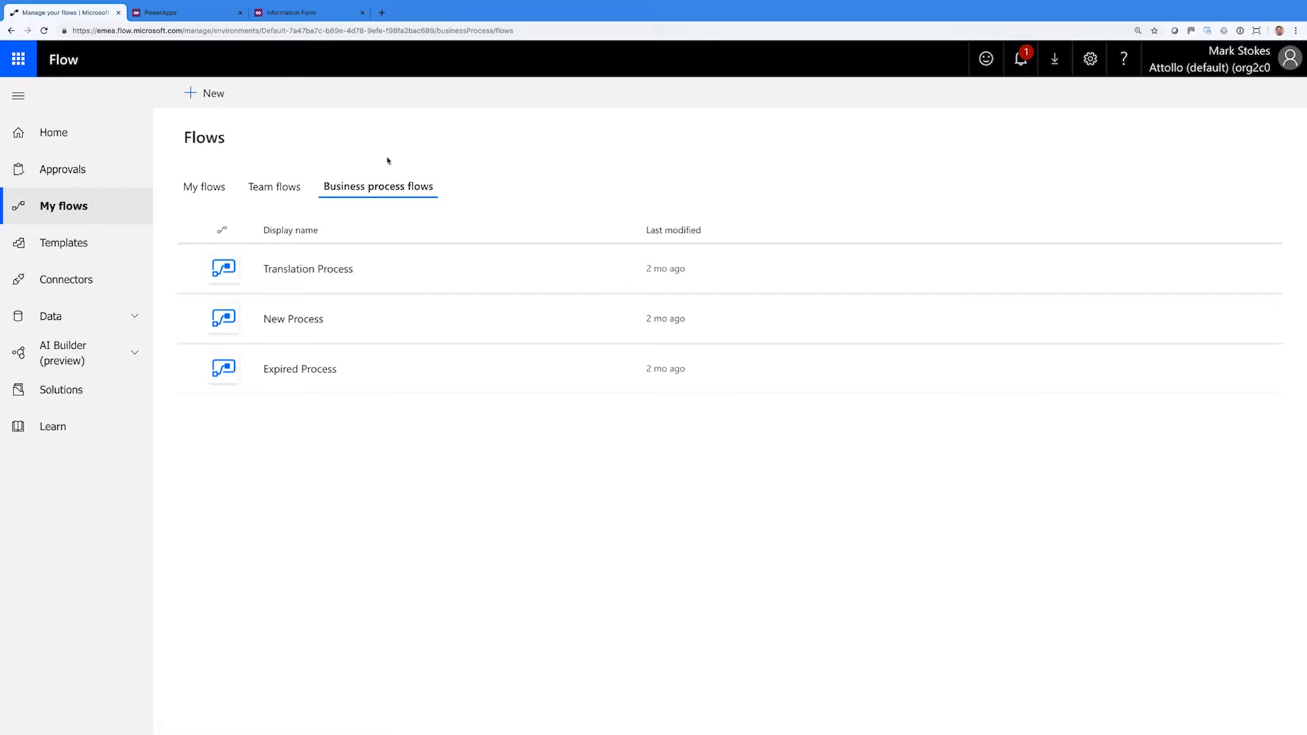
{"action": "left_click", "coordinate": [209, 95]}
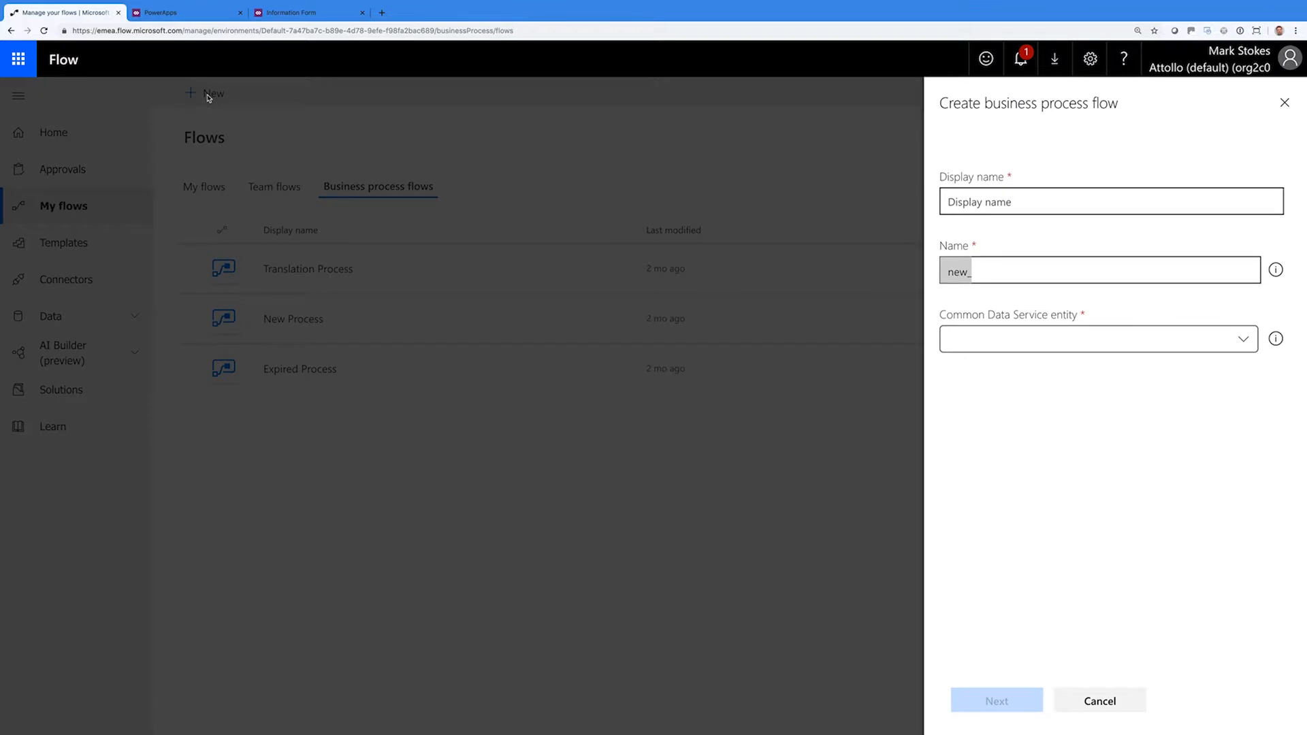
Name the flow 'Attollo Sales Process', base it on the Opportunity entity, and create it
{"action": "left_click", "coordinate": [995, 203]}
{"action": "type", "text": "Attollo Sal"}
{"action": "type", "text": "es Procedur"}
{"action": "key", "text": "BackSpace"}
{"action": "key", "text": "BackSpace"}
{"action": "key", "text": "BackSpace"}
{"action": "type", "text": "ss"}
{"action": "key", "text": "Tab"}
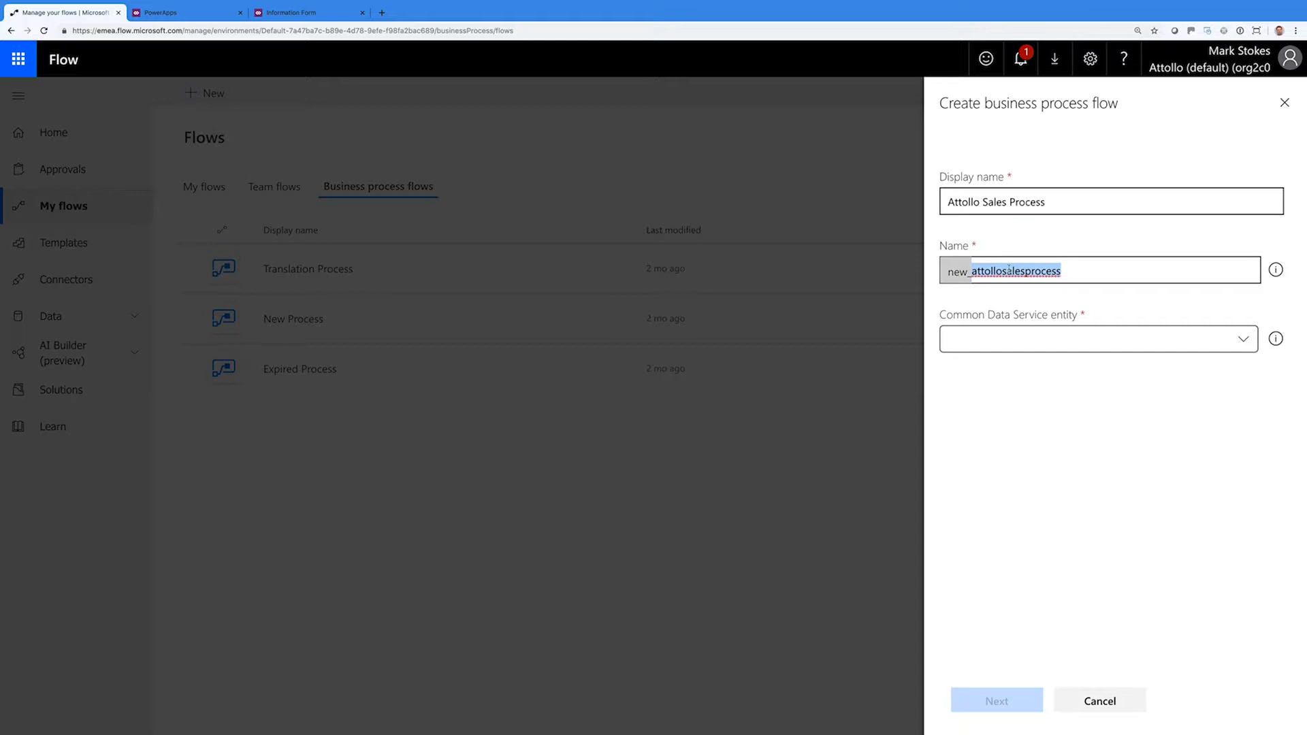
{"action": "left_click", "coordinate": [1028, 338]}
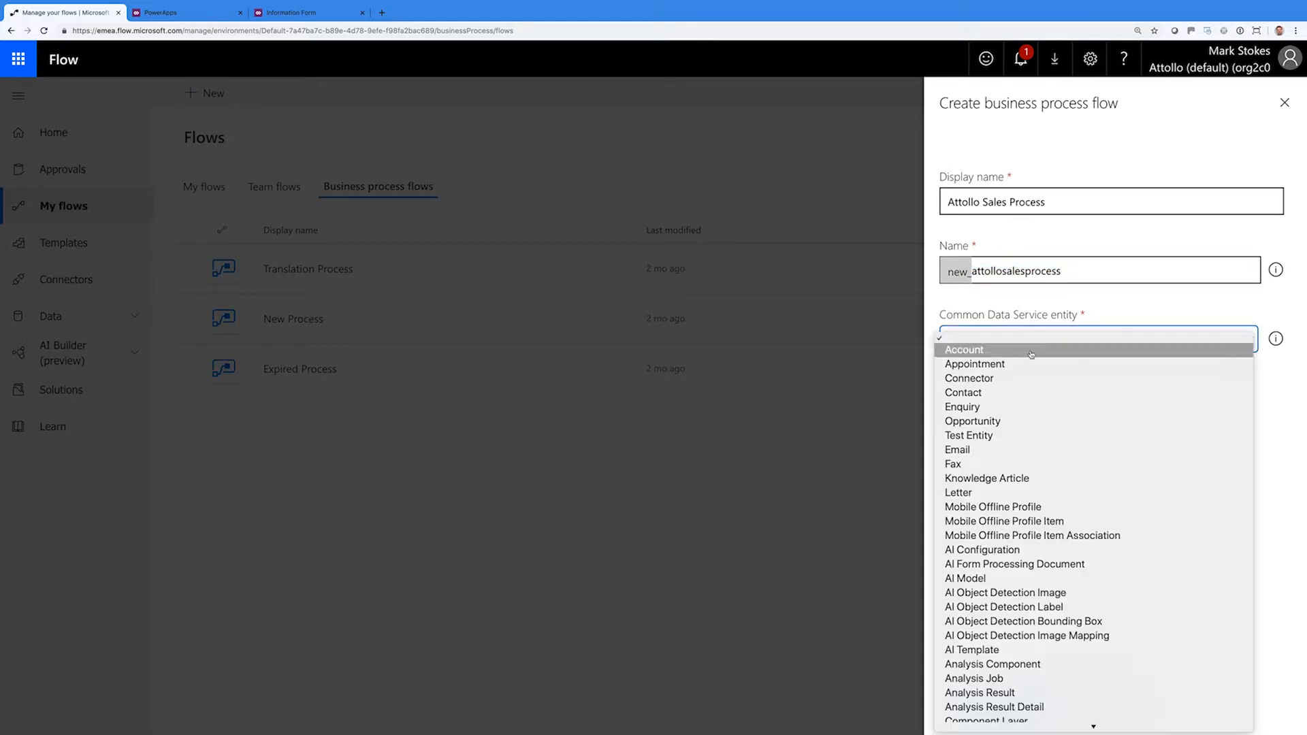
{"action": "left_click", "coordinate": [1037, 419]}
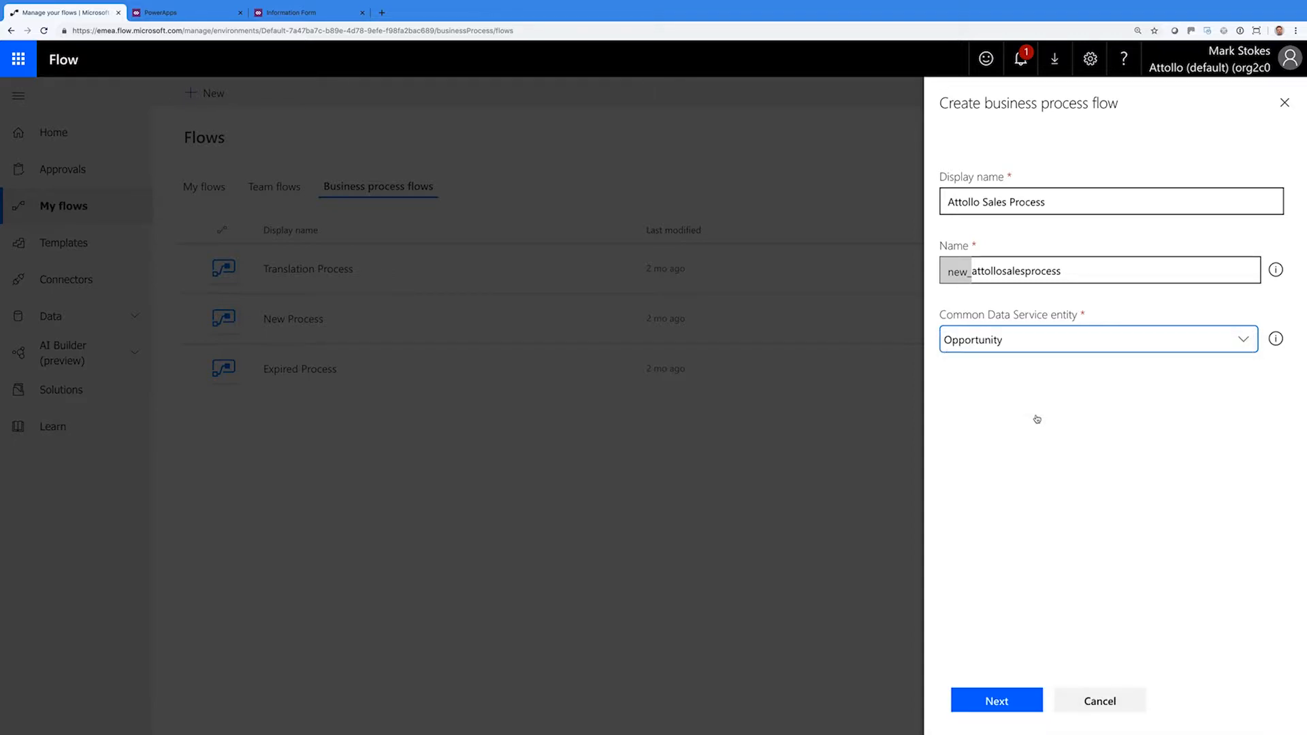
{"action": "left_click", "coordinate": [1006, 701]}
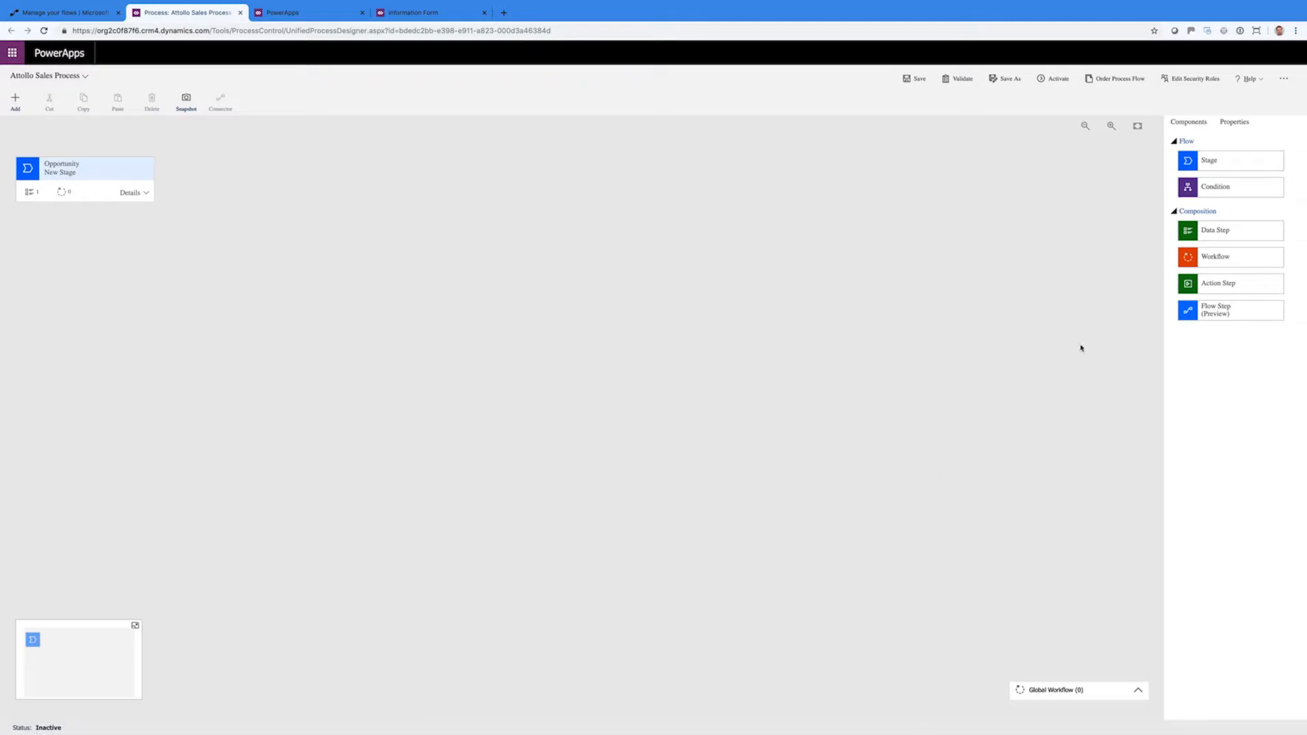
Zoom the browser page to 150%
{"action": "left_click", "coordinate": [1296, 30]}
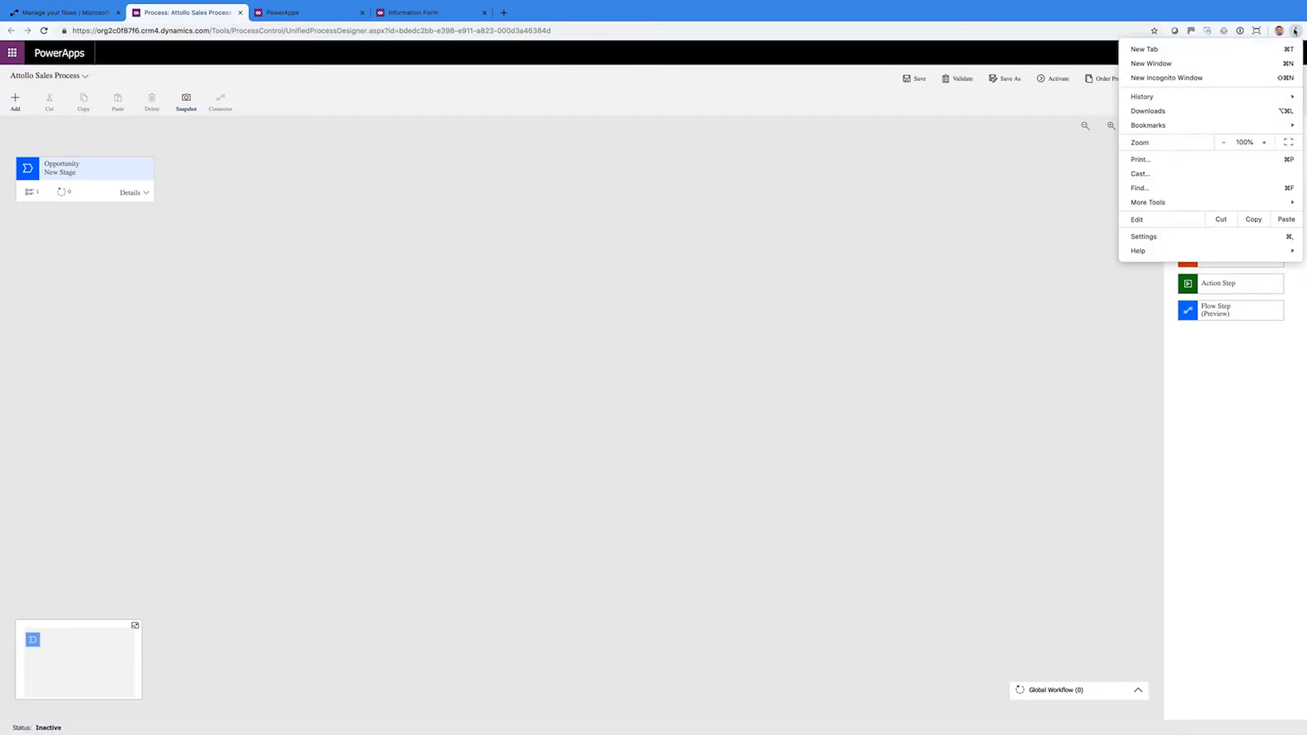
{"action": "left_click", "coordinate": [1267, 142]}
{"action": "left_click", "coordinate": [1268, 142]}
{"action": "left_click", "coordinate": [1267, 142]}
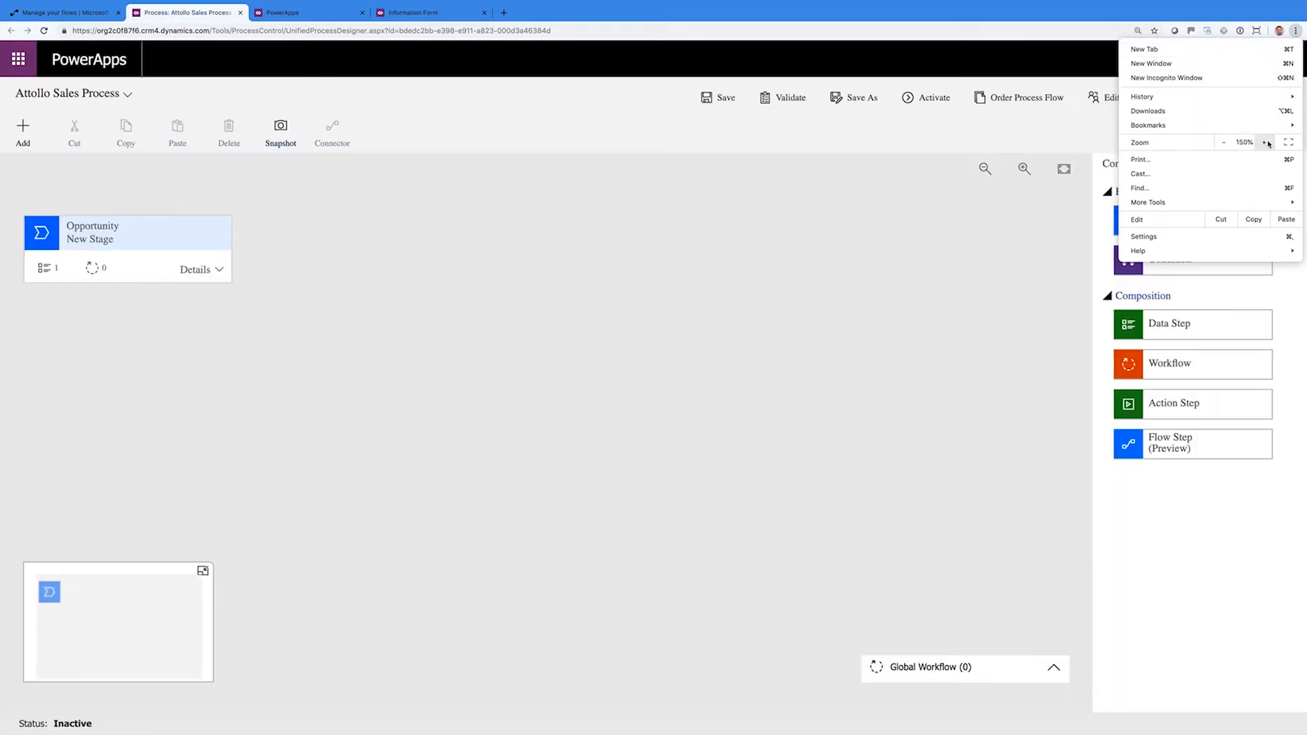
{"action": "key", "text": "Escape"}
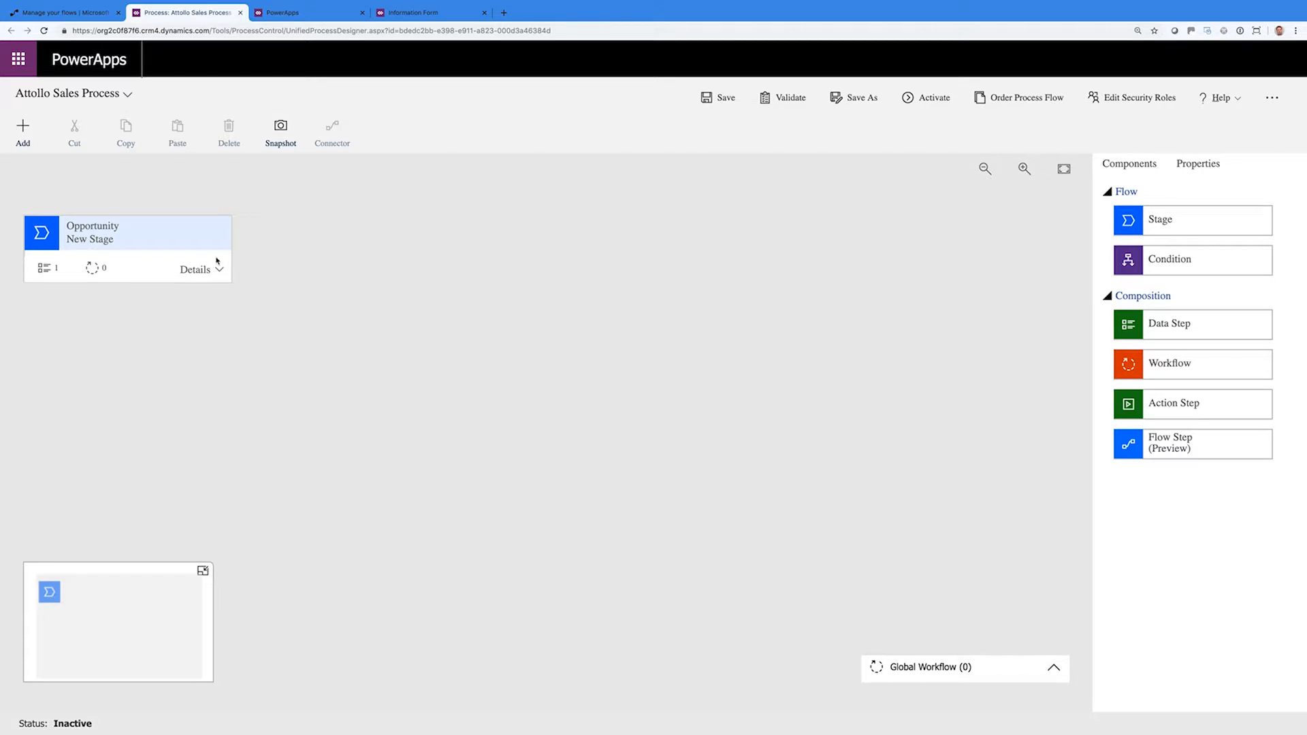
Name the first stage 'New Enquiry' with category Qualify, and select its first data step
{"action": "left_click", "coordinate": [113, 243]}
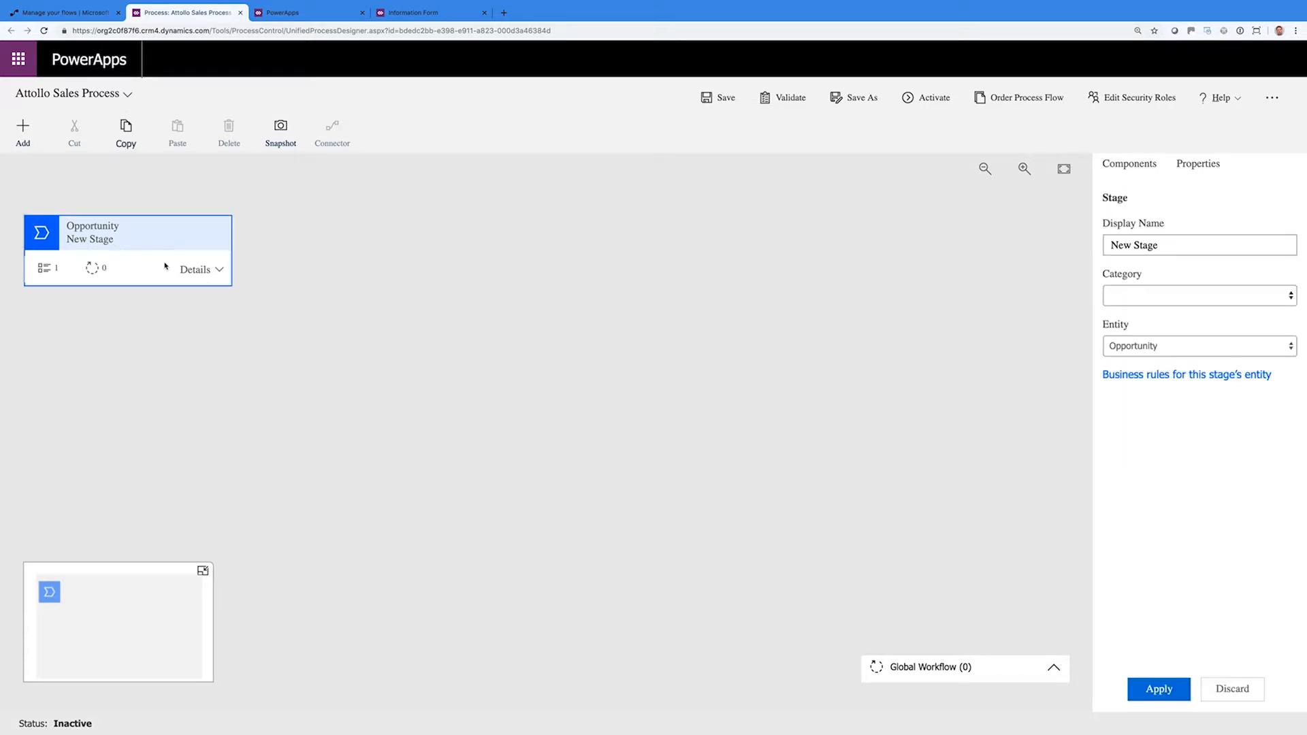
{"action": "left_click", "coordinate": [218, 271]}
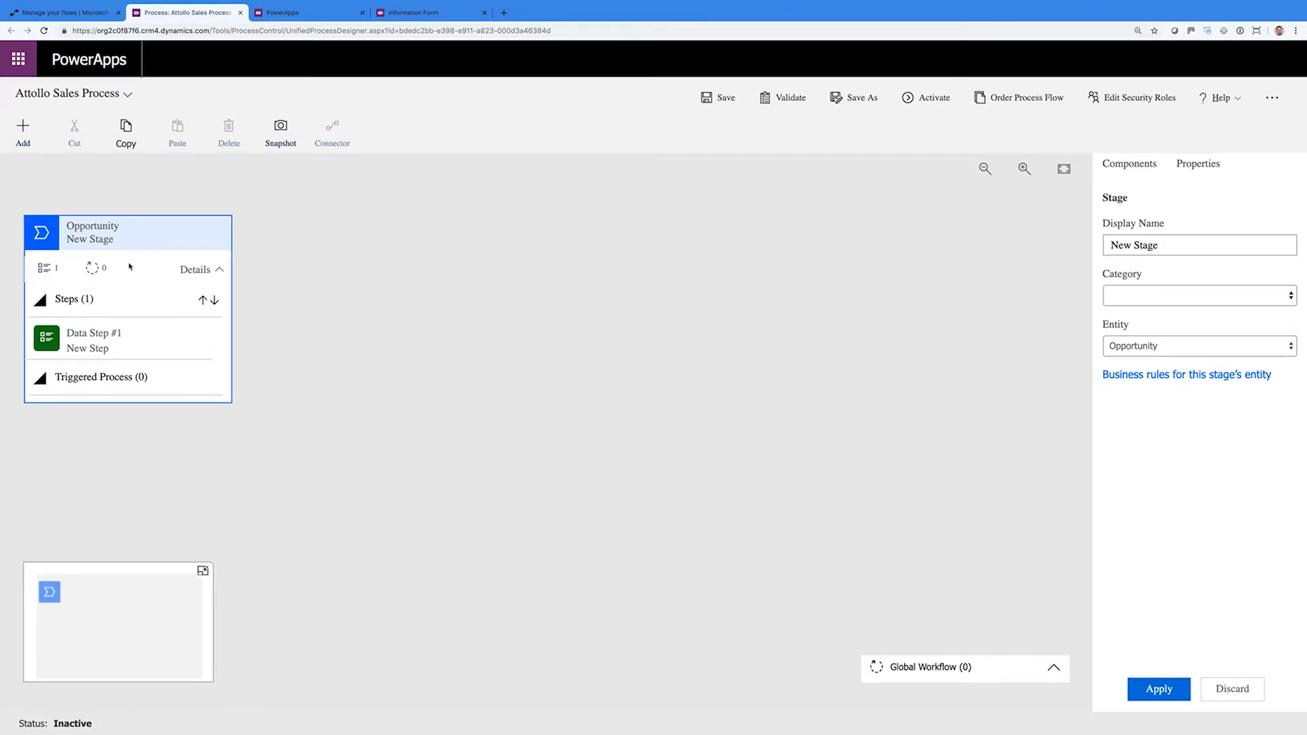
{"action": "mouse_move", "coordinate": [1158, 247]}
{"action": "left_mouse_down"}
{"action": "mouse_move", "coordinate": [1112, 245]}
{"action": "mouse_move", "coordinate": [1135, 245]}
{"action": "left_mouse_up"}
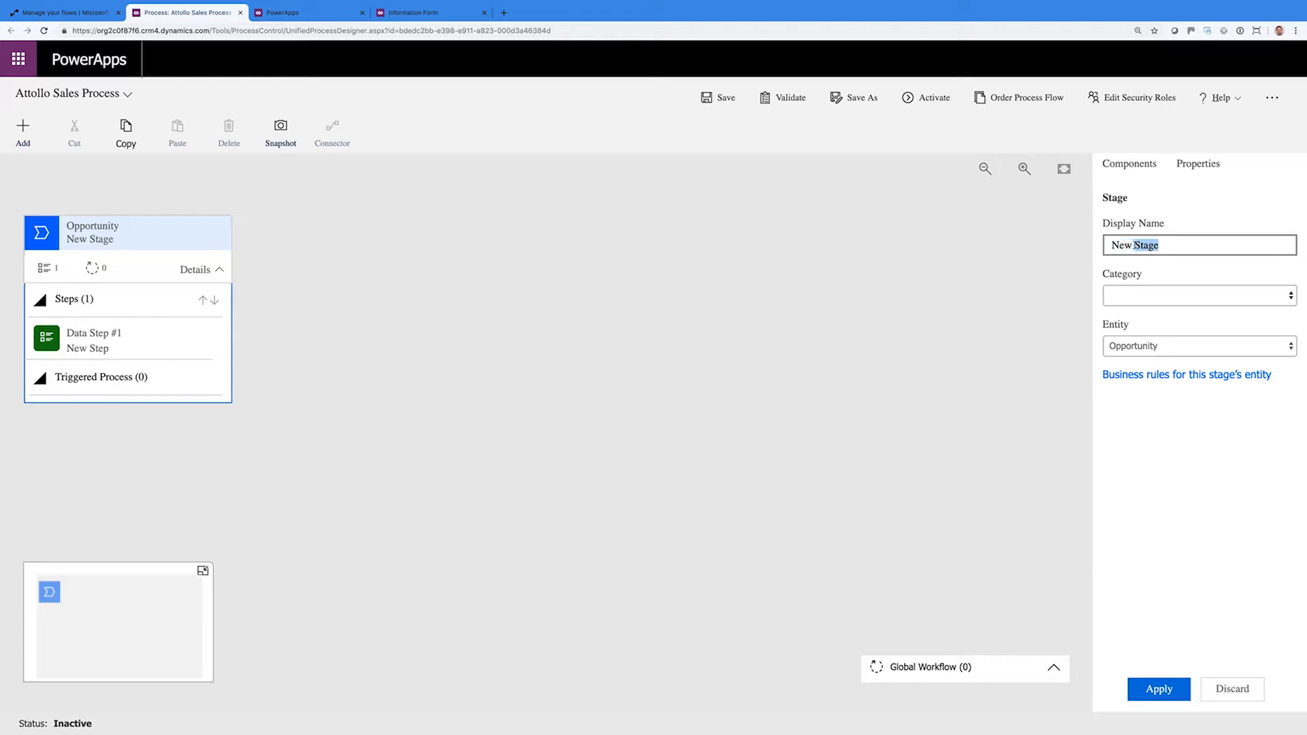
{"action": "type", "text": "Enquiry"}
{"action": "left_click", "coordinate": [1182, 294]}
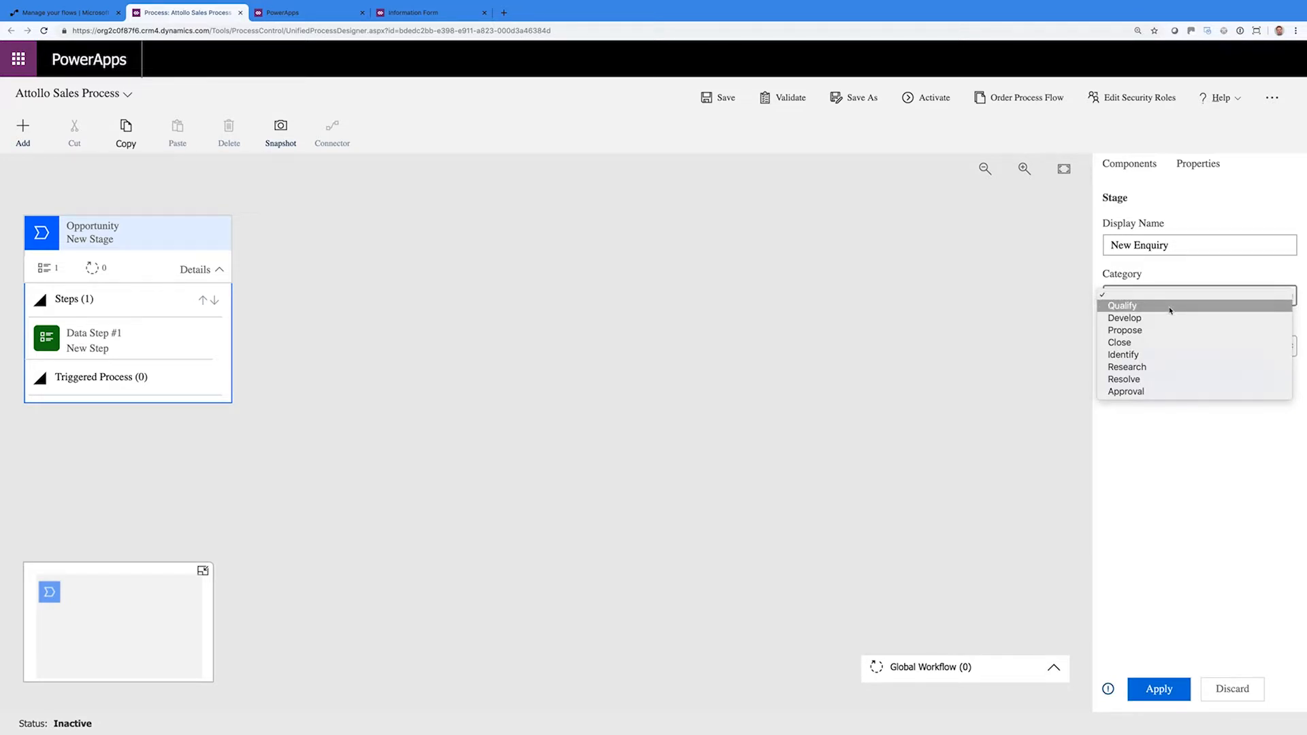
{"action": "left_click", "coordinate": [1171, 310]}
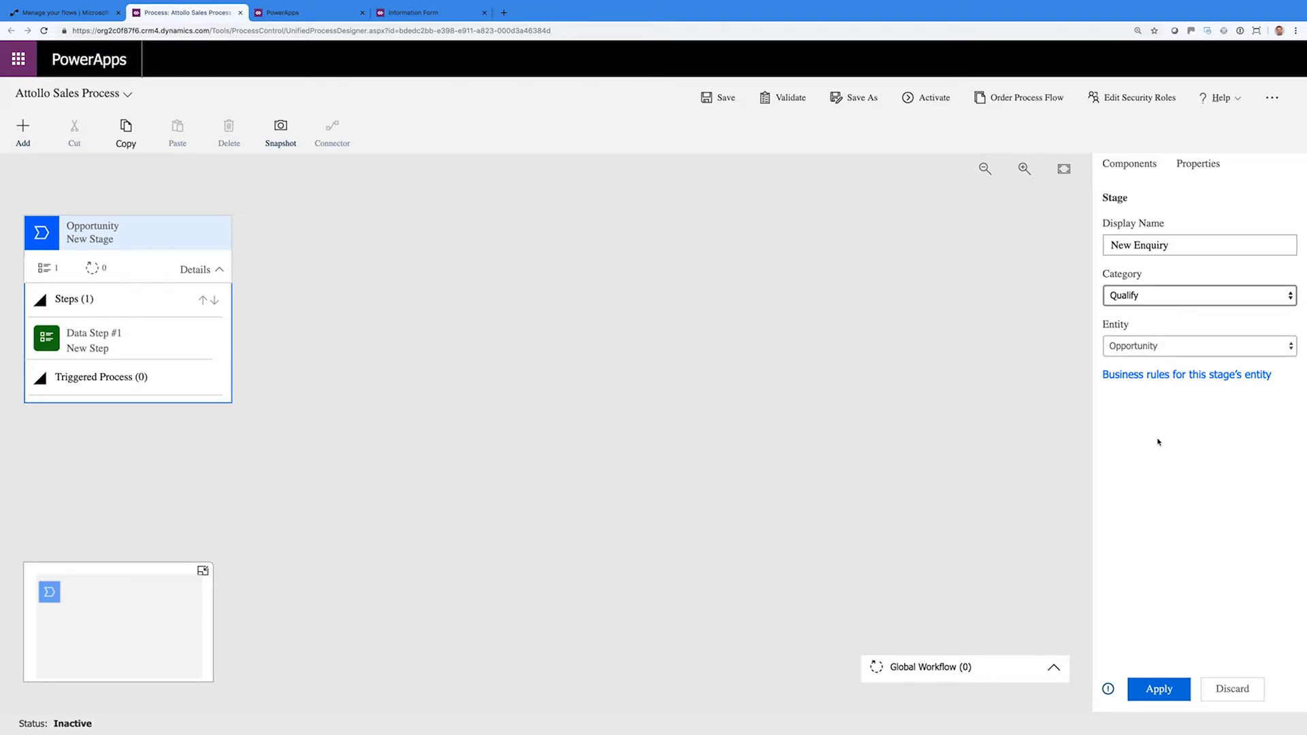
{"action": "left_click", "coordinate": [146, 356]}
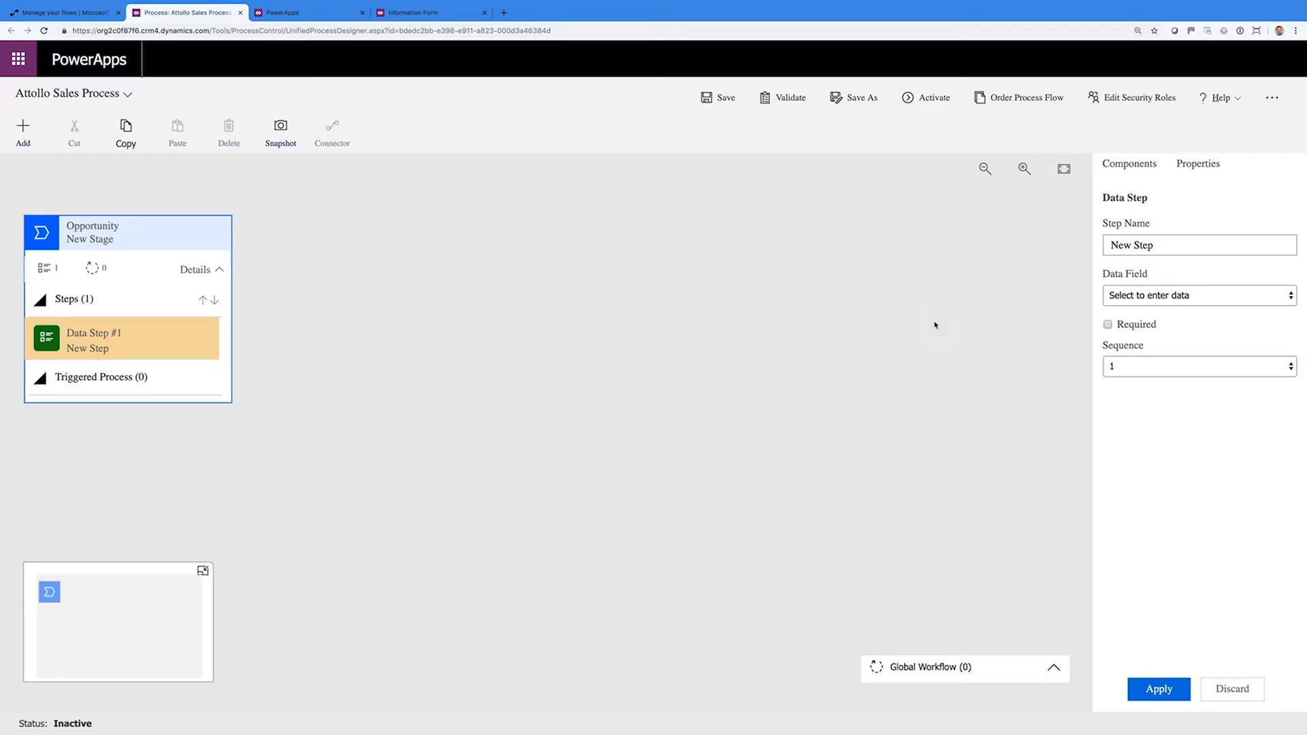
Bind Data Step #1 to the Company Name field and make it required
{"action": "left_click", "coordinate": [1152, 297]}
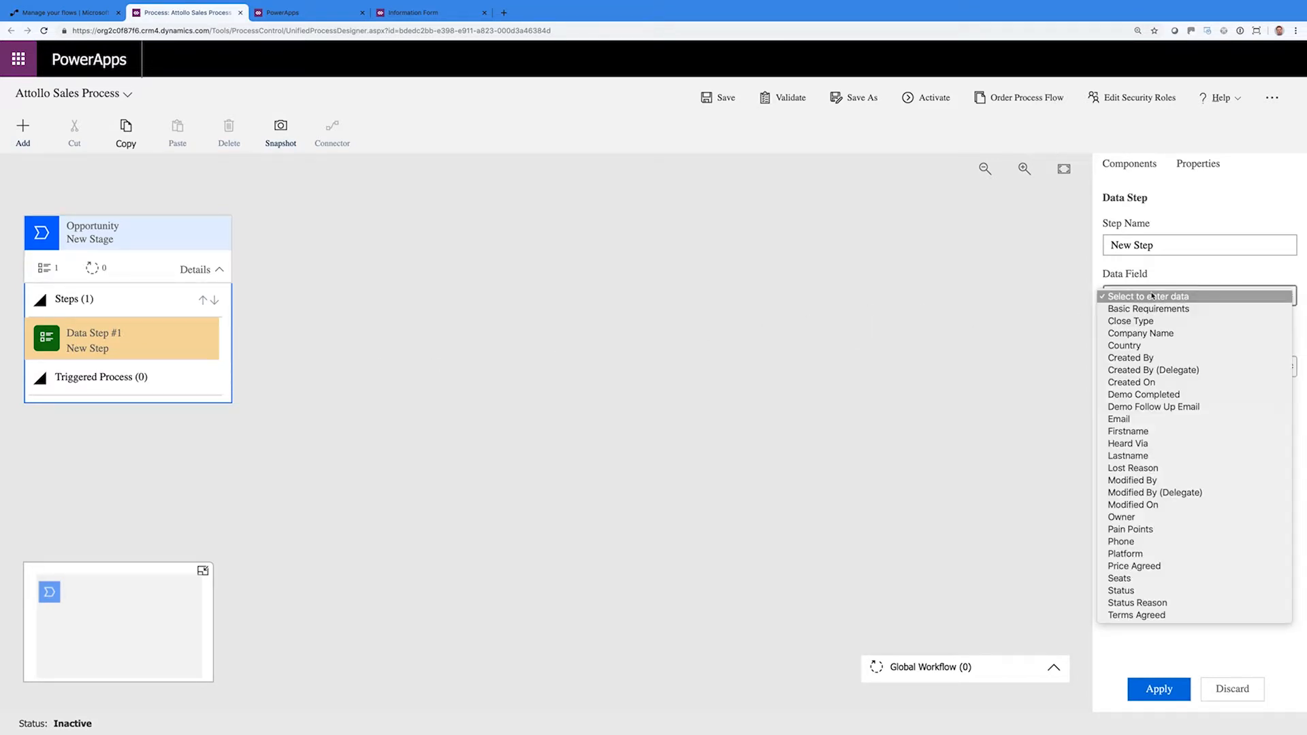
{"action": "left_click", "coordinate": [1149, 334]}
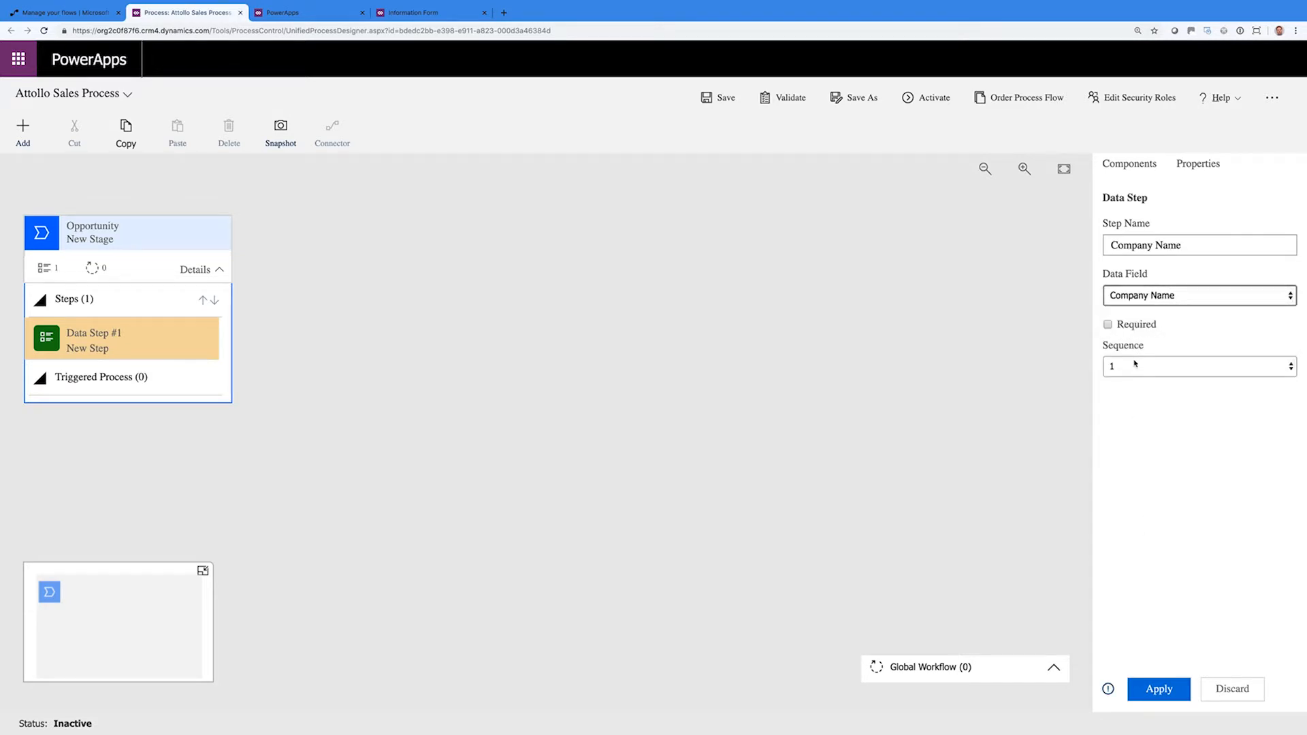
{"action": "left_click", "coordinate": [1108, 325]}
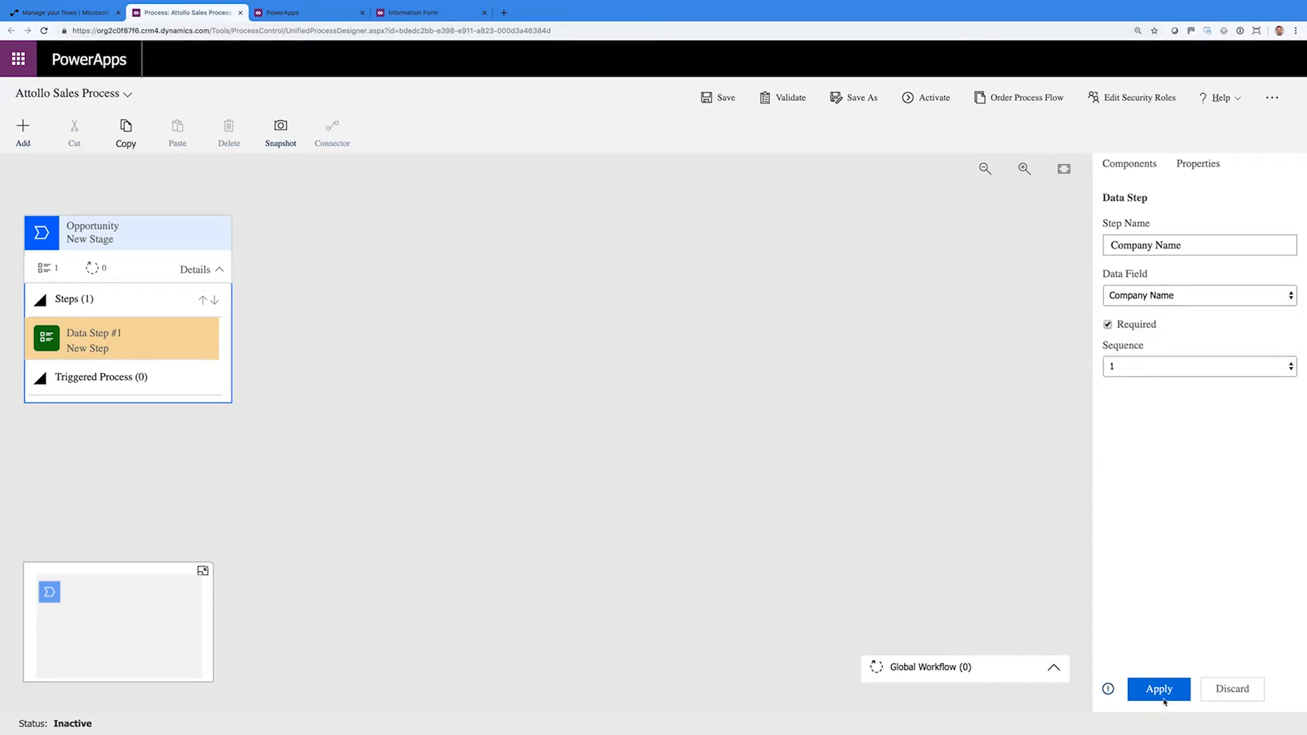
{"action": "left_click", "coordinate": [1164, 697]}
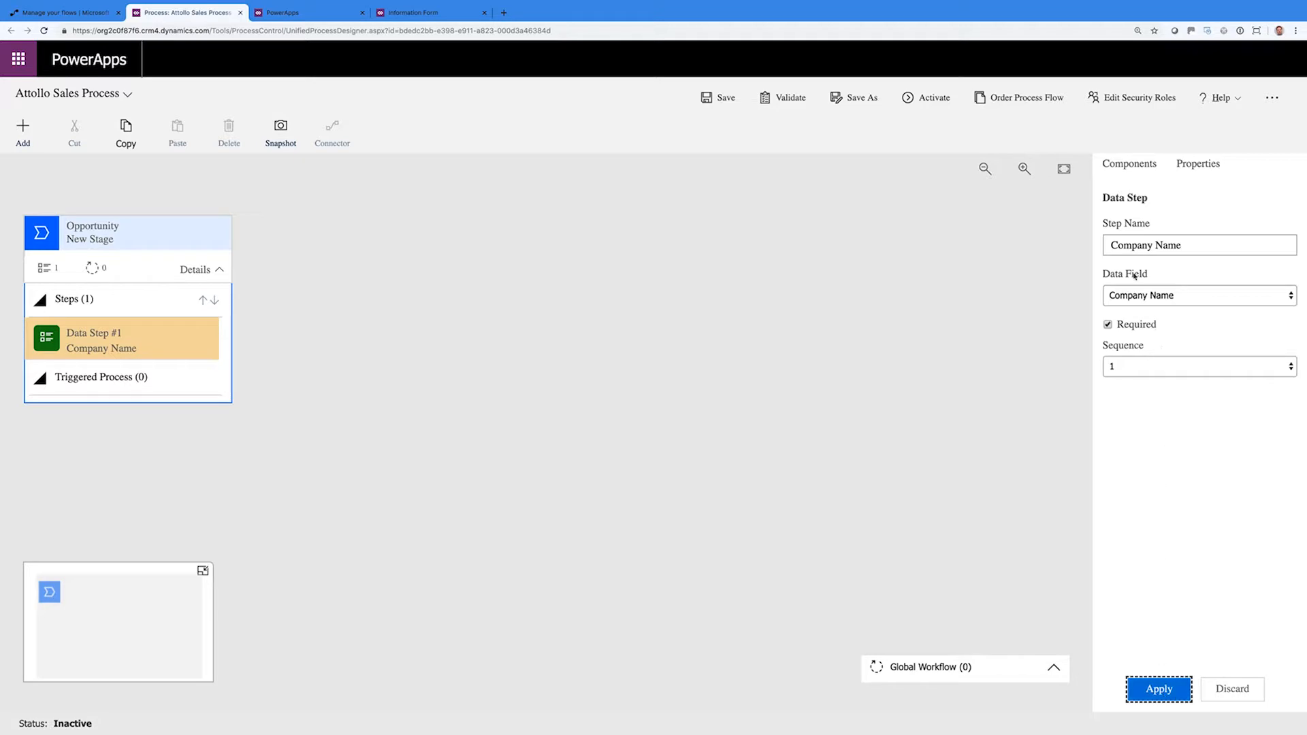
Add a second data step bound to Firstname and mark it required
{"action": "left_click", "coordinate": [1125, 166]}
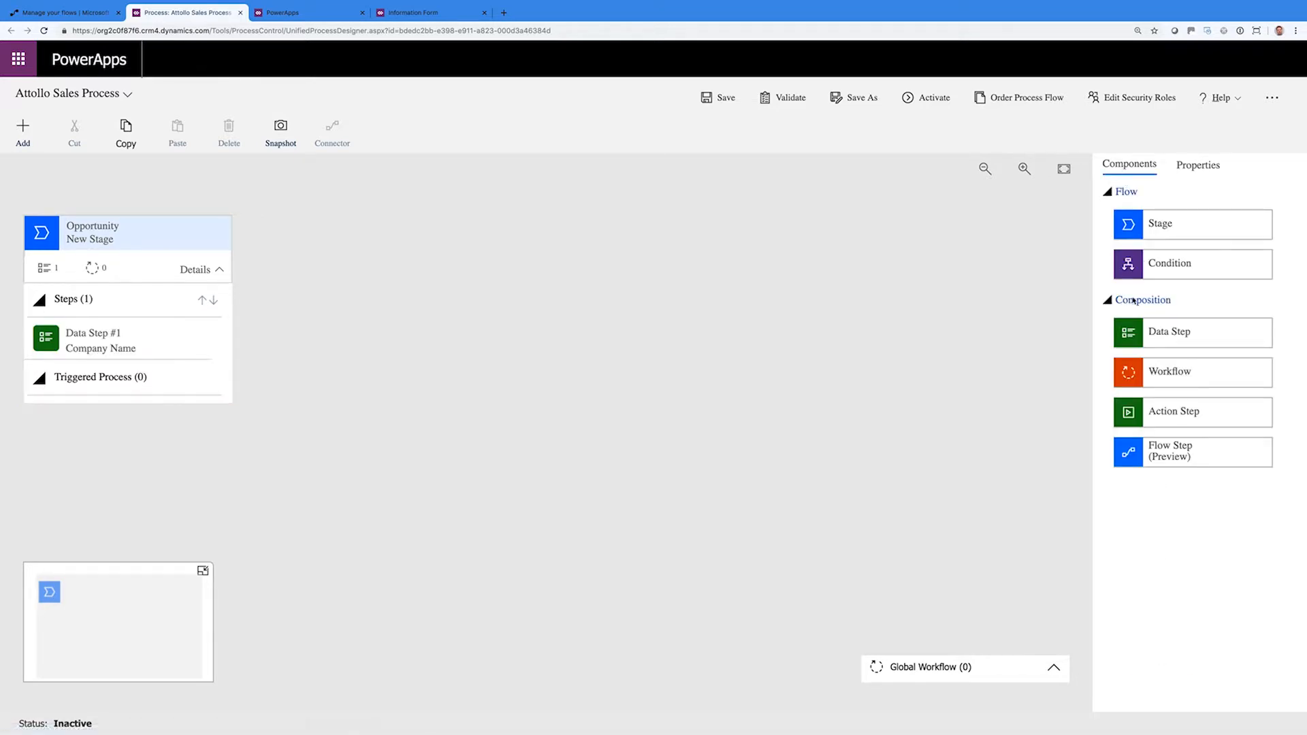
{"action": "left_click_drag", "start_coordinate": [1142, 332], "coordinate": [131, 363]}
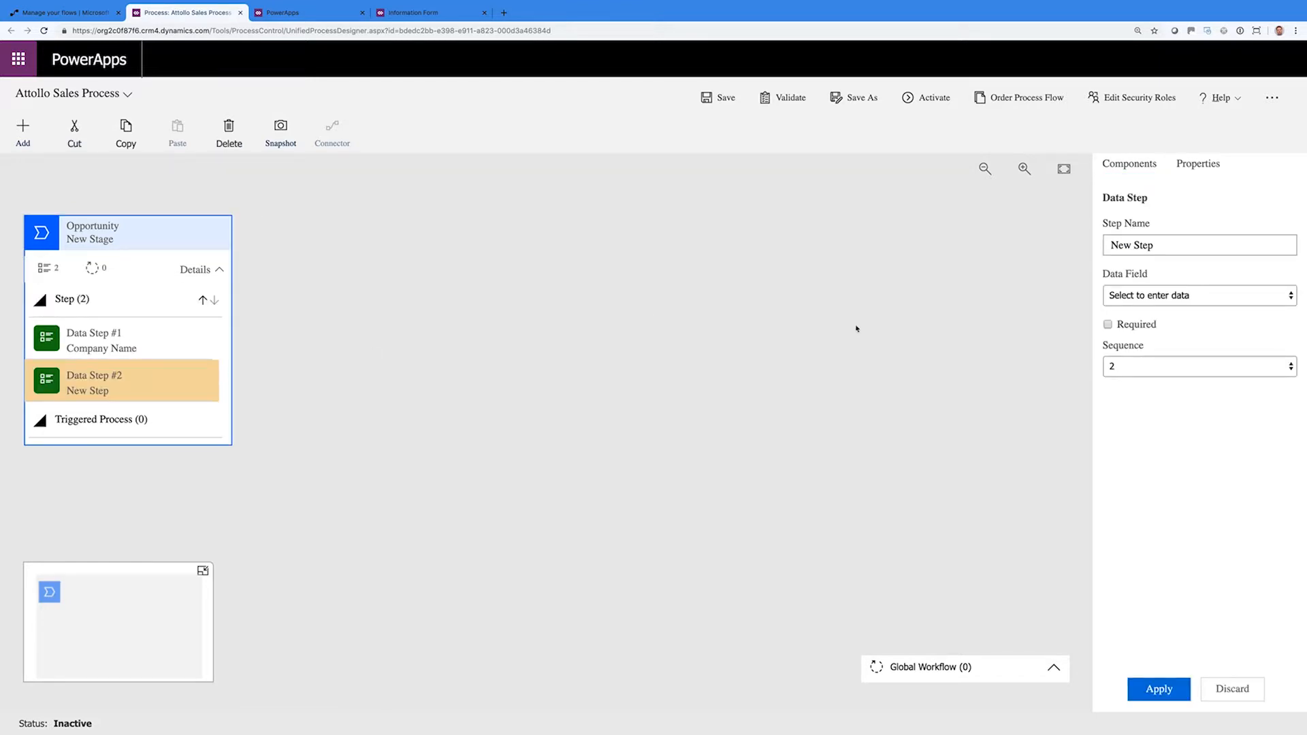
{"action": "left_click", "coordinate": [1136, 294]}
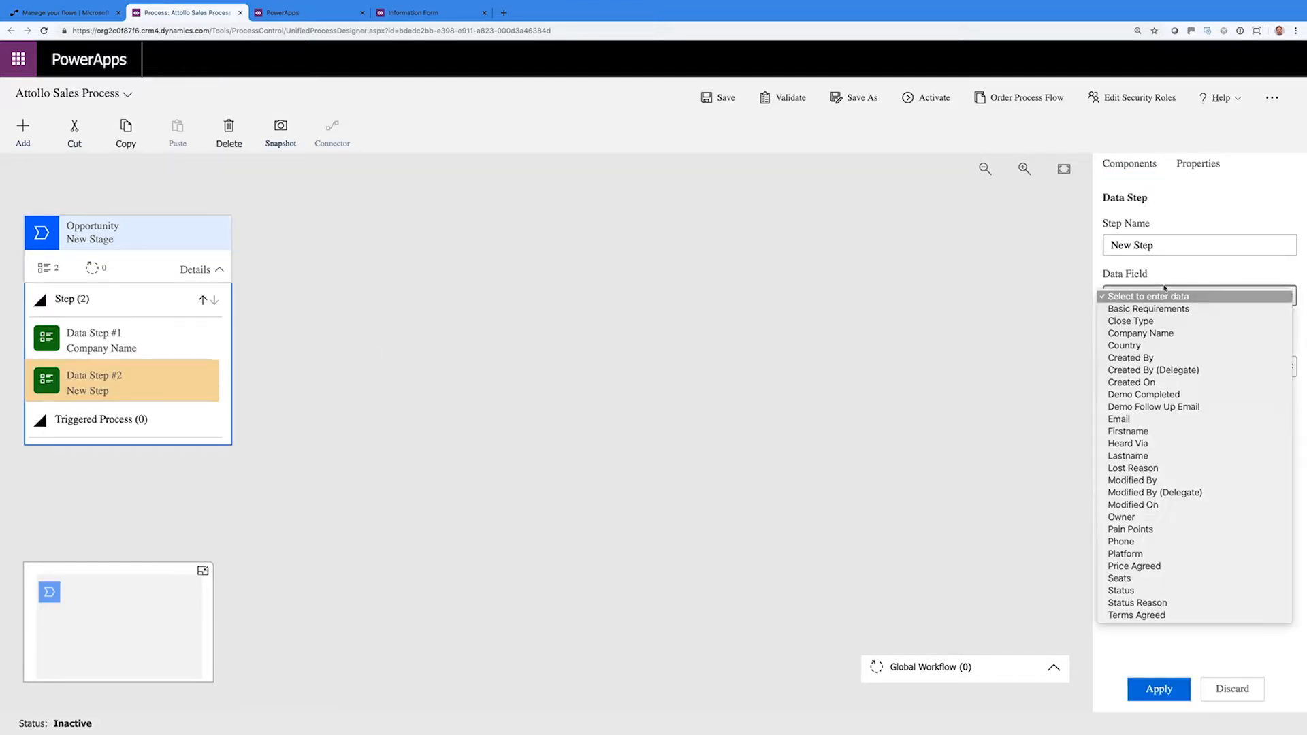
{"action": "left_click", "coordinate": [1148, 433]}
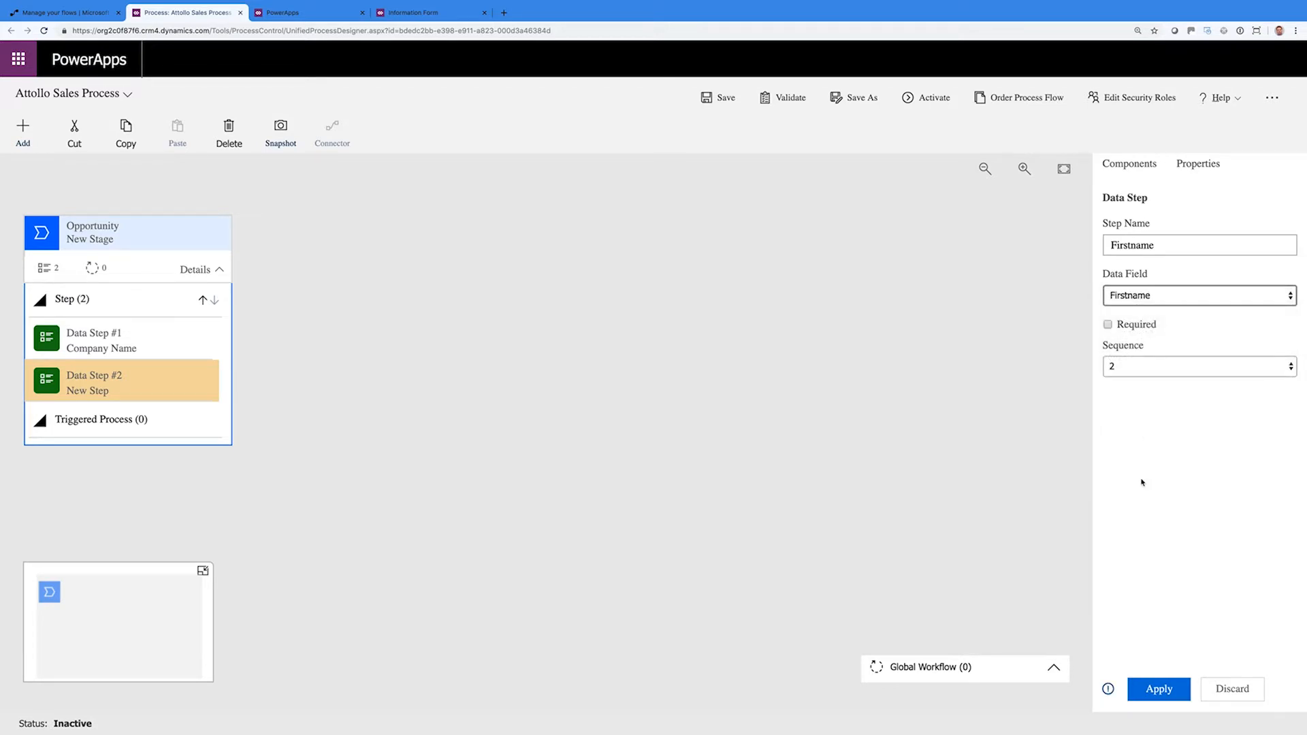
{"action": "left_click", "coordinate": [1108, 325]}
{"action": "left_click", "coordinate": [1156, 697]}
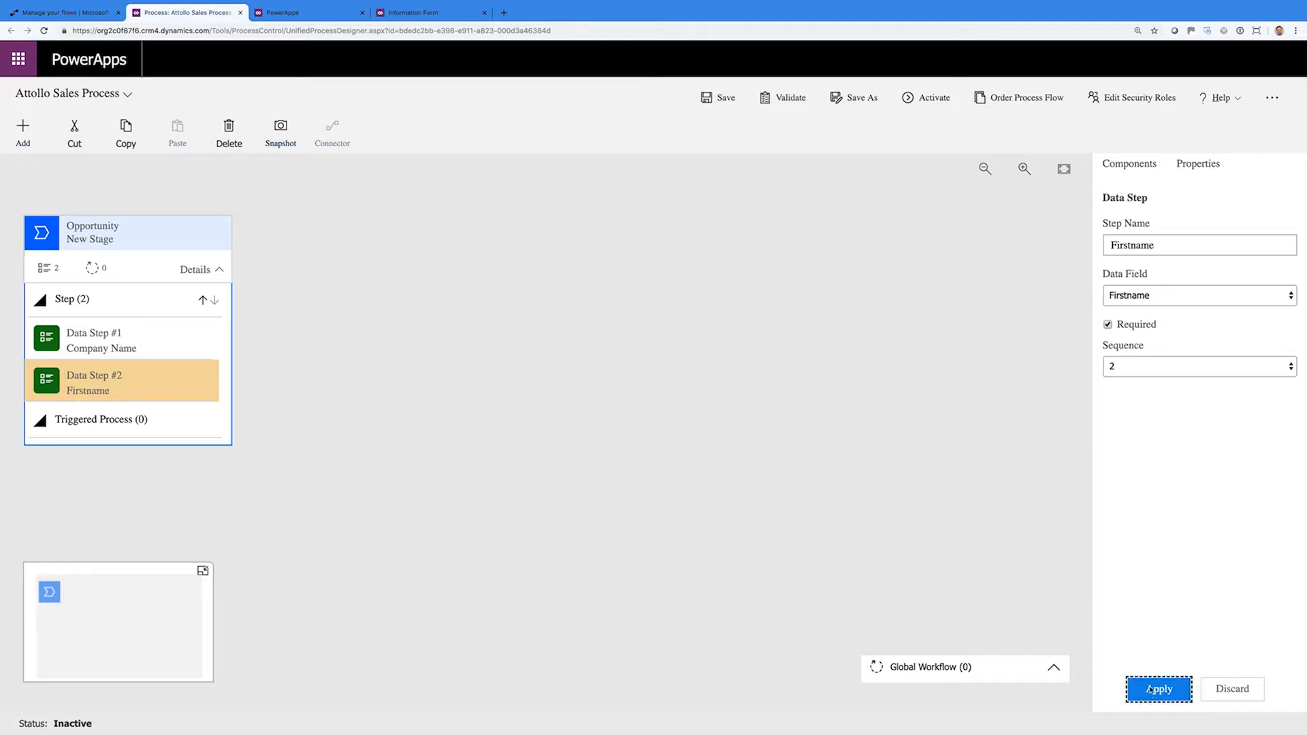
{"action": "left_click", "coordinate": [22, 131]}
{"action": "left_click", "coordinate": [34, 177]}
{"action": "left_click", "coordinate": [23, 137]}
{"action": "left_click", "coordinate": [45, 249]}
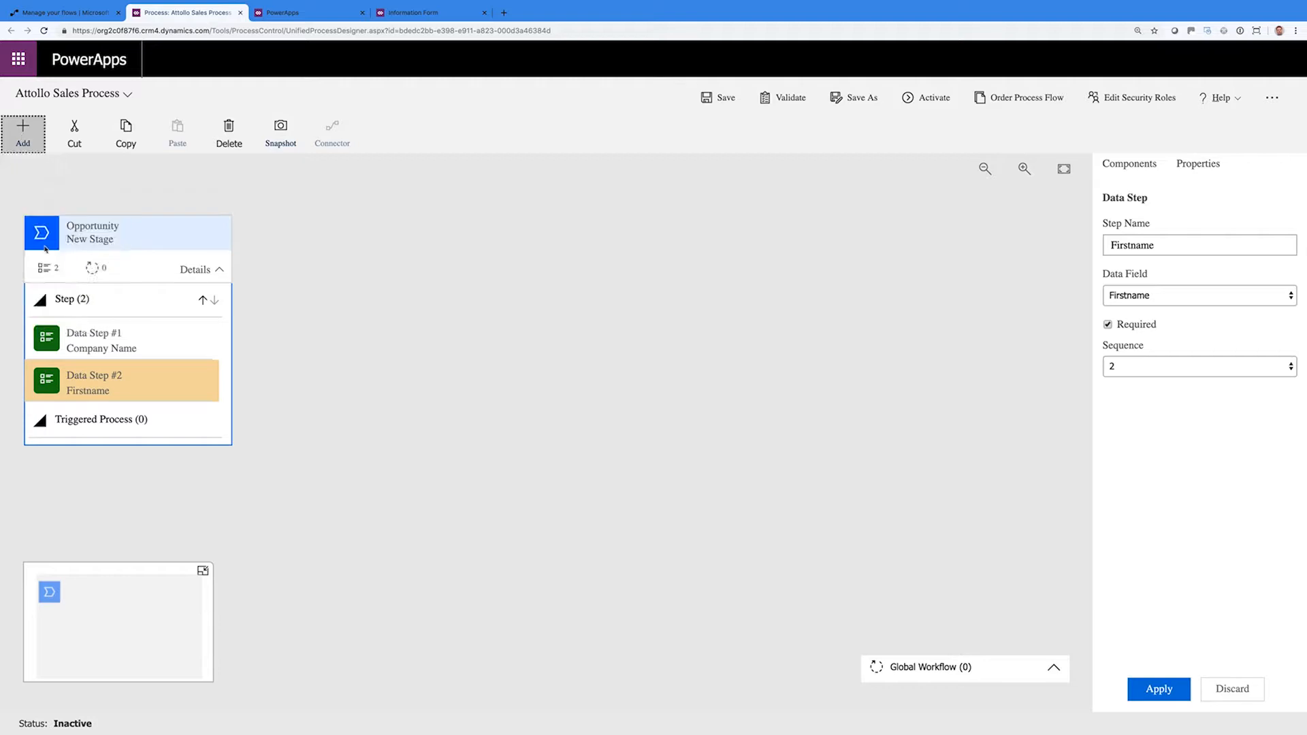
Add a third data step bound to the Lastname field
{"action": "left_click", "coordinate": [28, 140]}
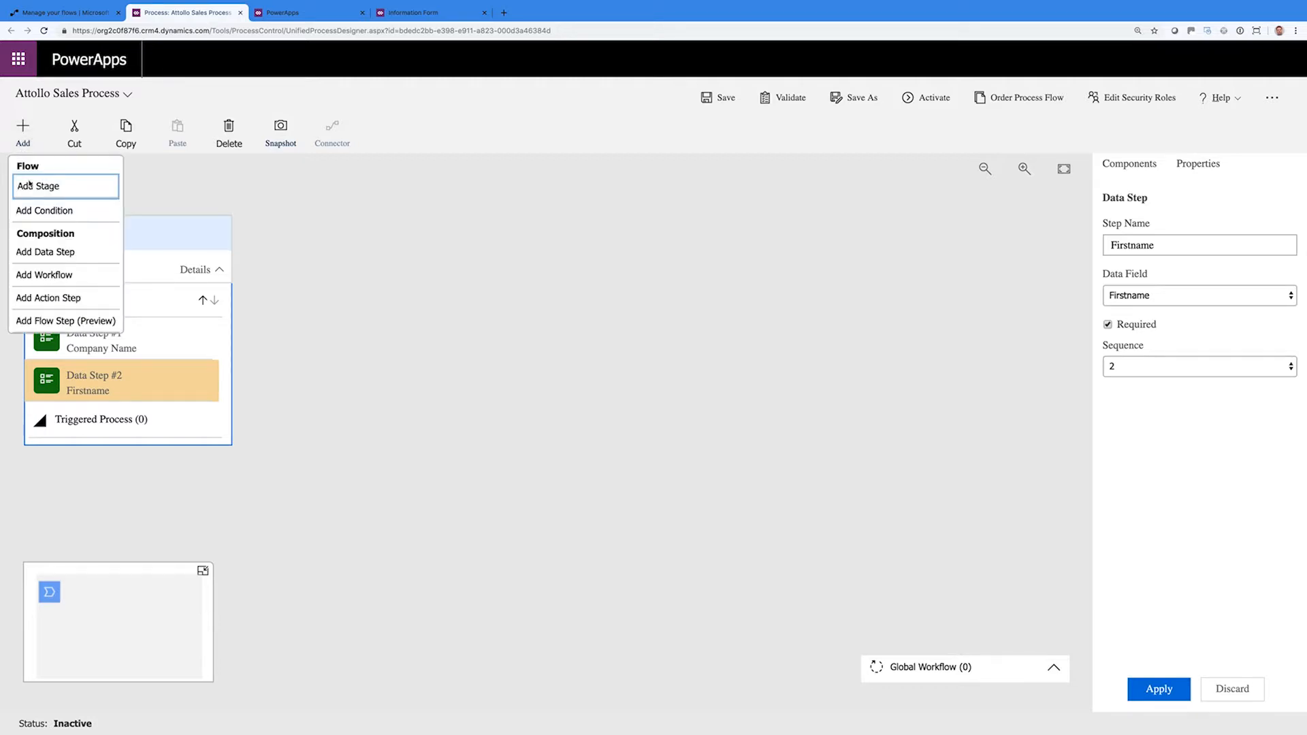
{"action": "left_click", "coordinate": [50, 251]}
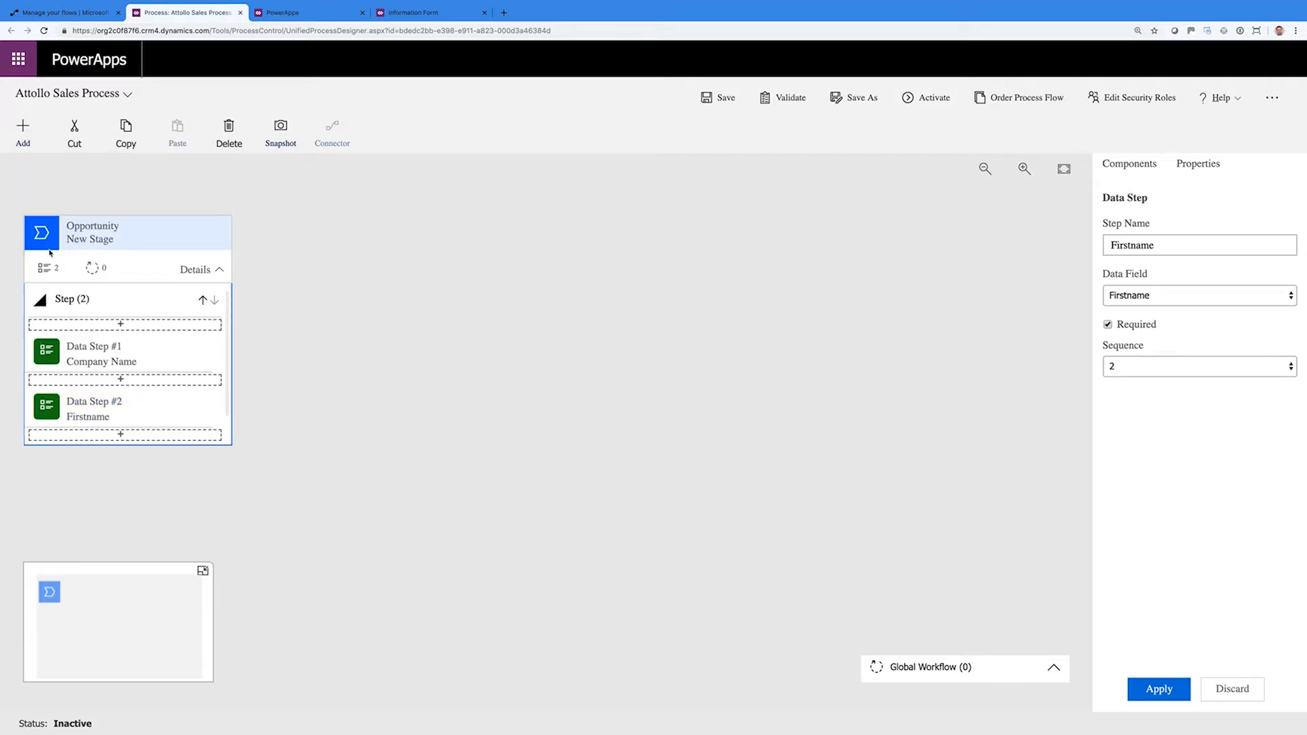
{"action": "left_click", "coordinate": [118, 436]}
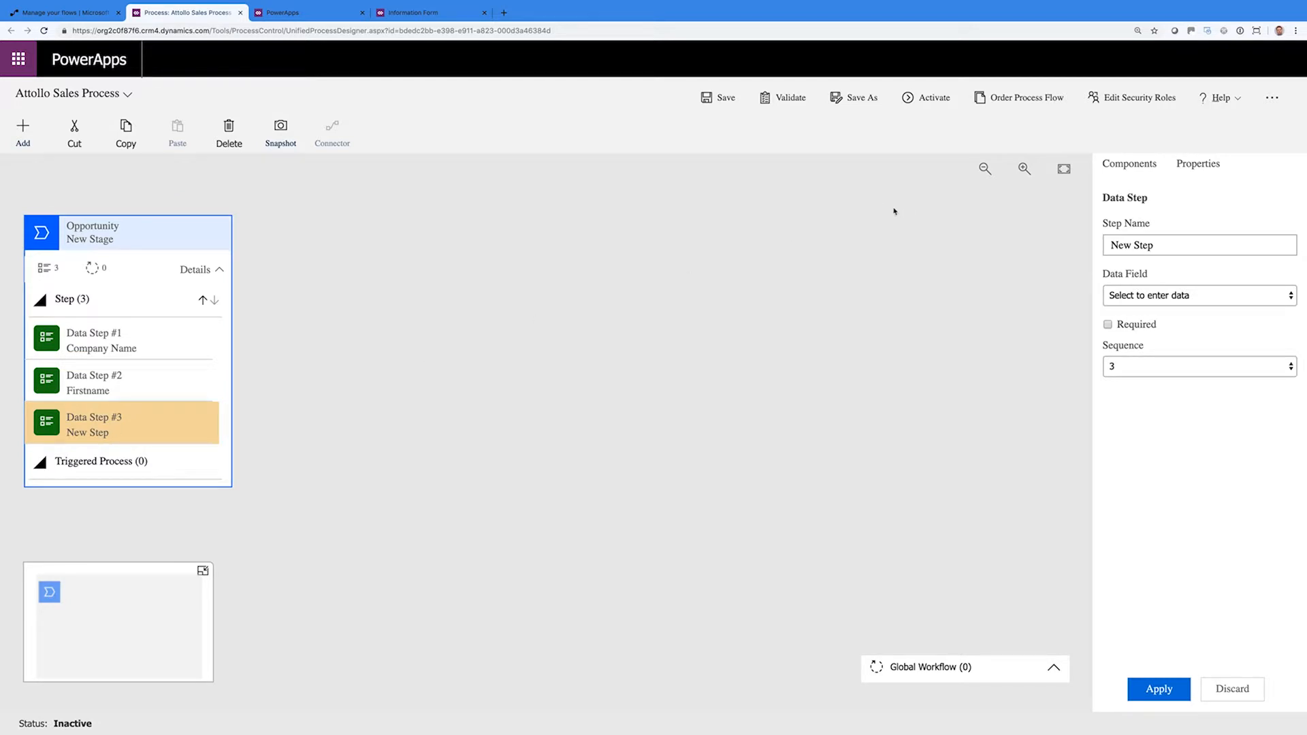
{"action": "left_click", "coordinate": [1164, 301]}
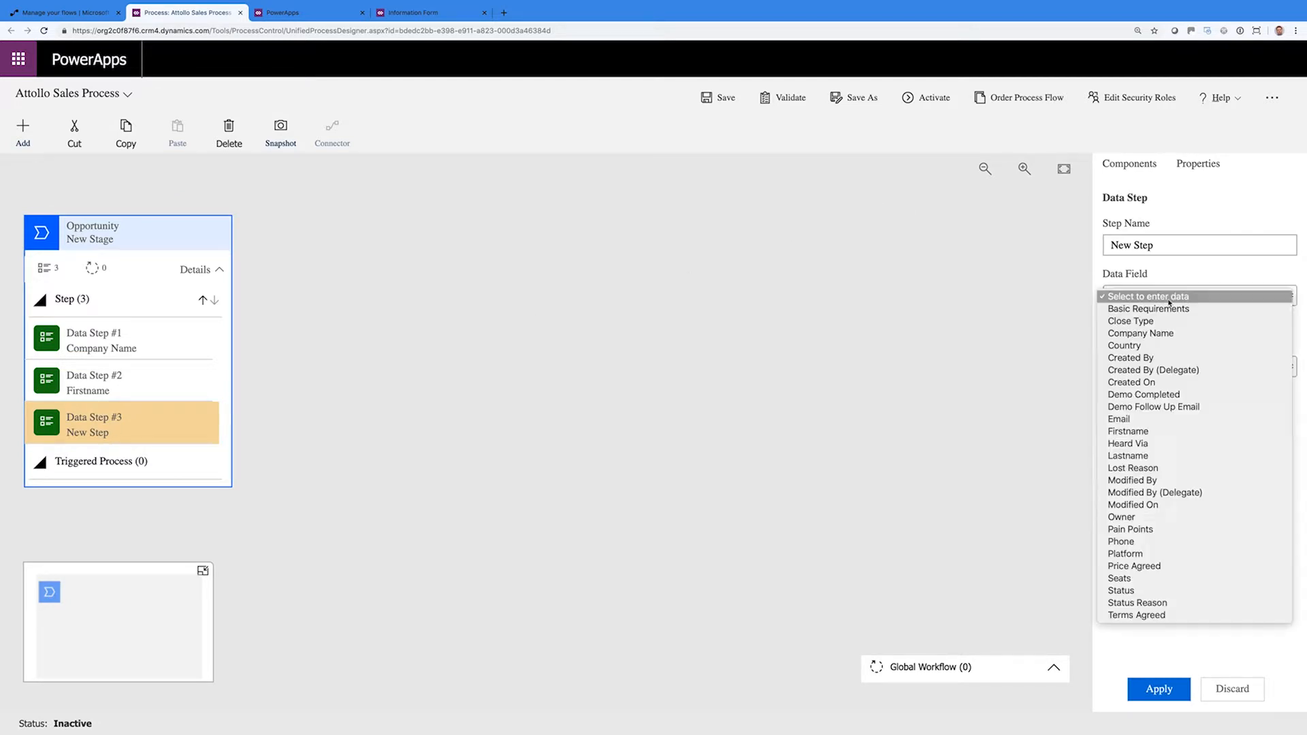
{"action": "left_click", "coordinate": [1151, 461]}
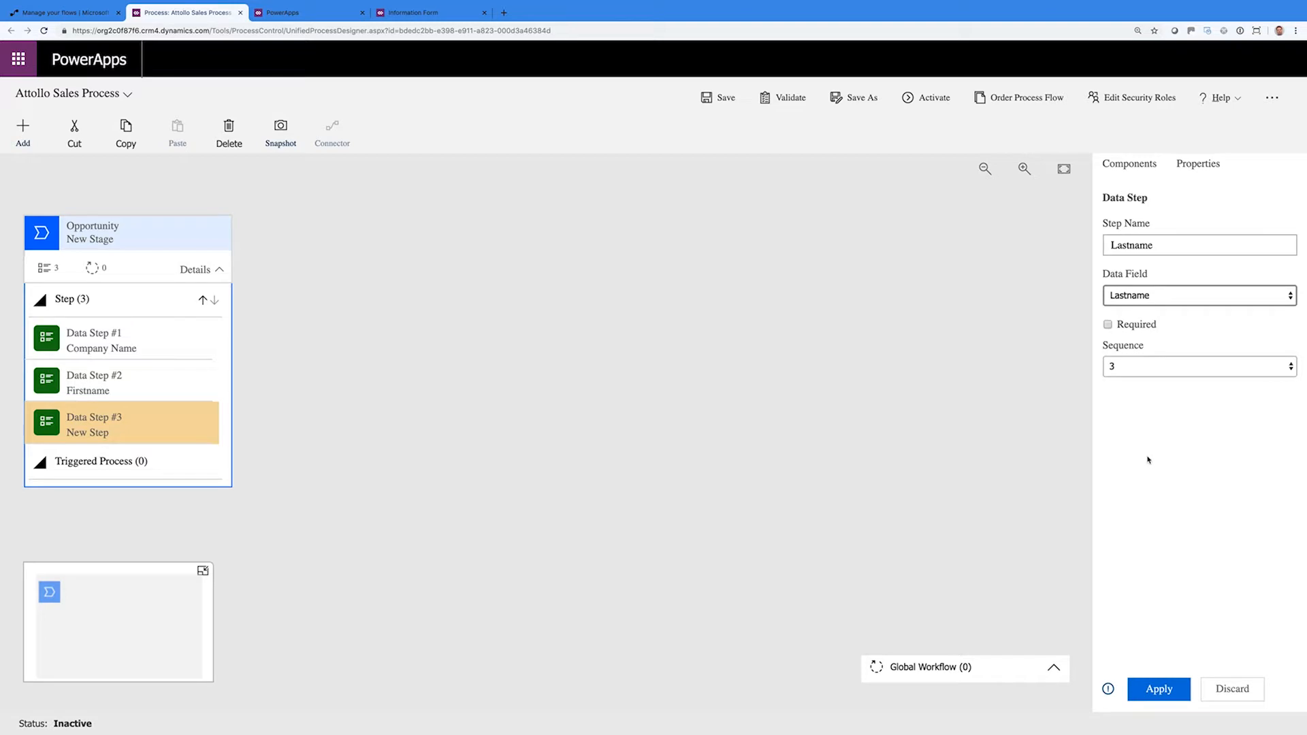
{"action": "left_click", "coordinate": [1158, 689]}
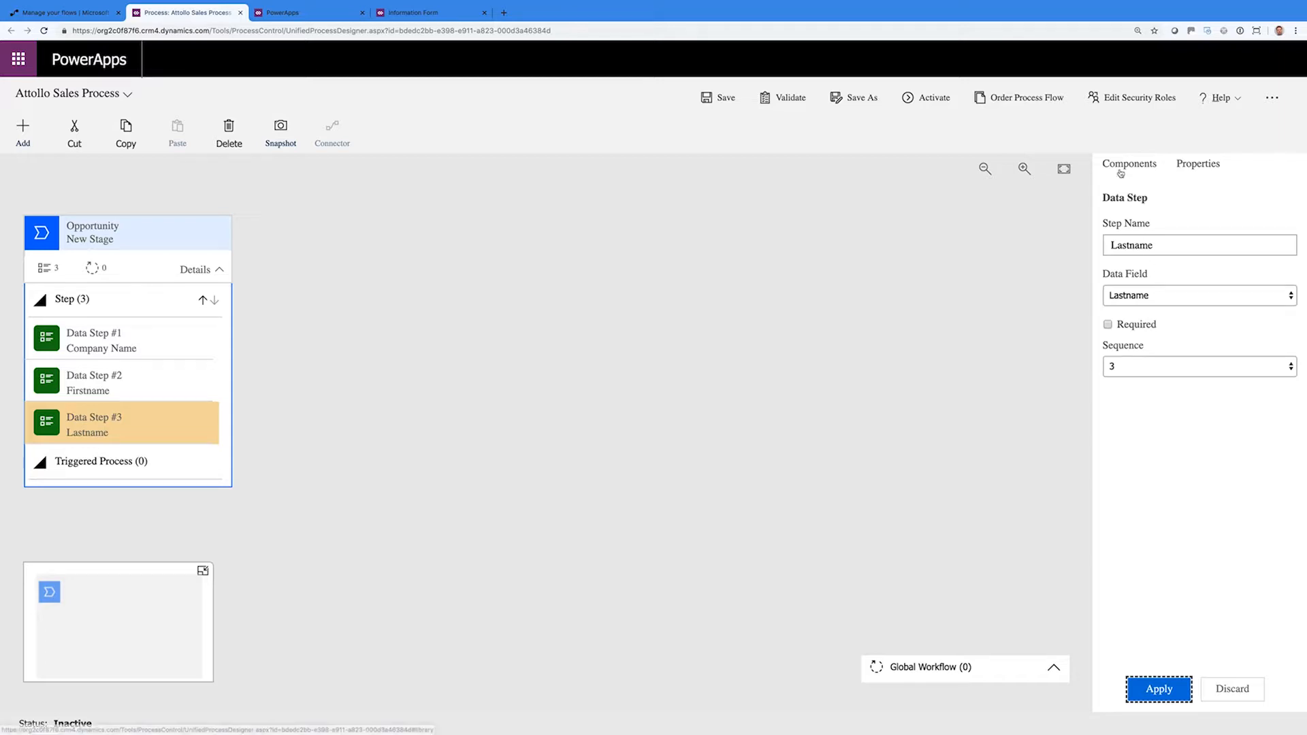
Add a required Email data step after Lastname
{"action": "left_click", "coordinate": [23, 133]}
{"action": "left_click", "coordinate": [24, 129]}
{"action": "left_click", "coordinate": [42, 253]}
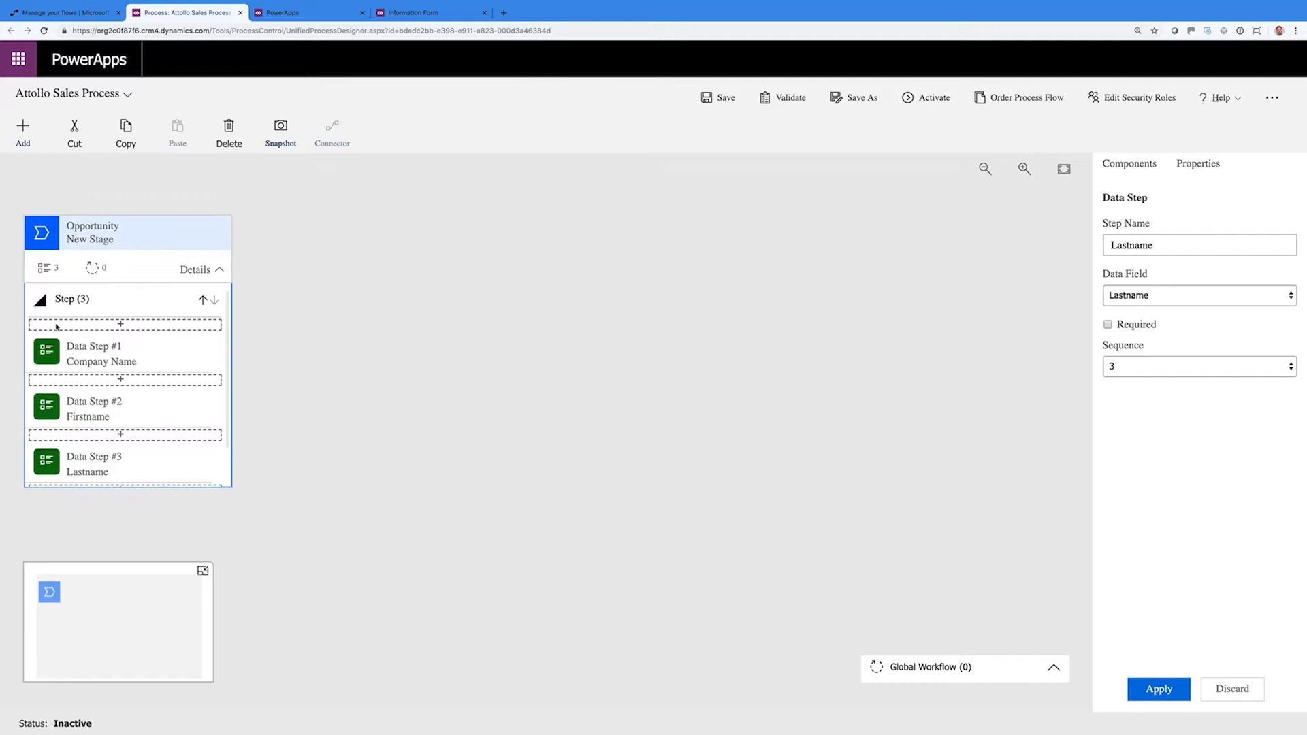
{"action": "left_click", "coordinate": [115, 486]}
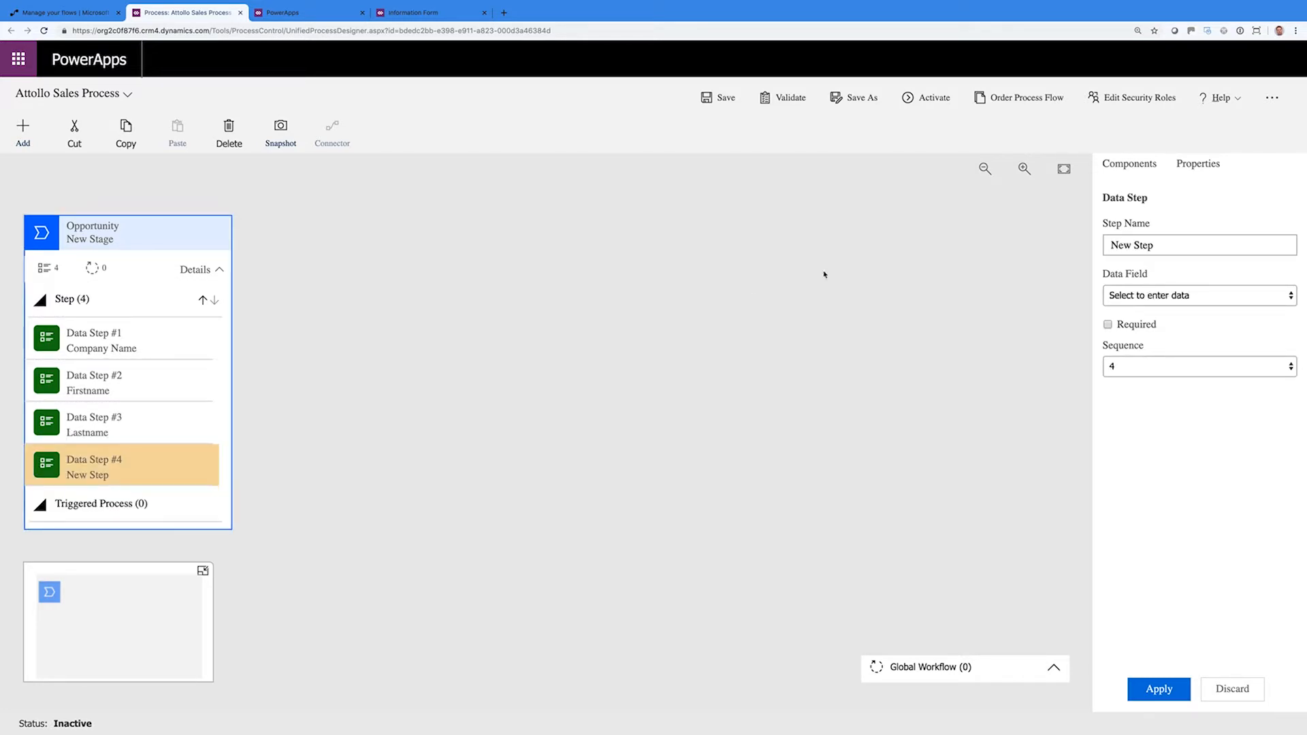
{"action": "left_click", "coordinate": [1144, 305]}
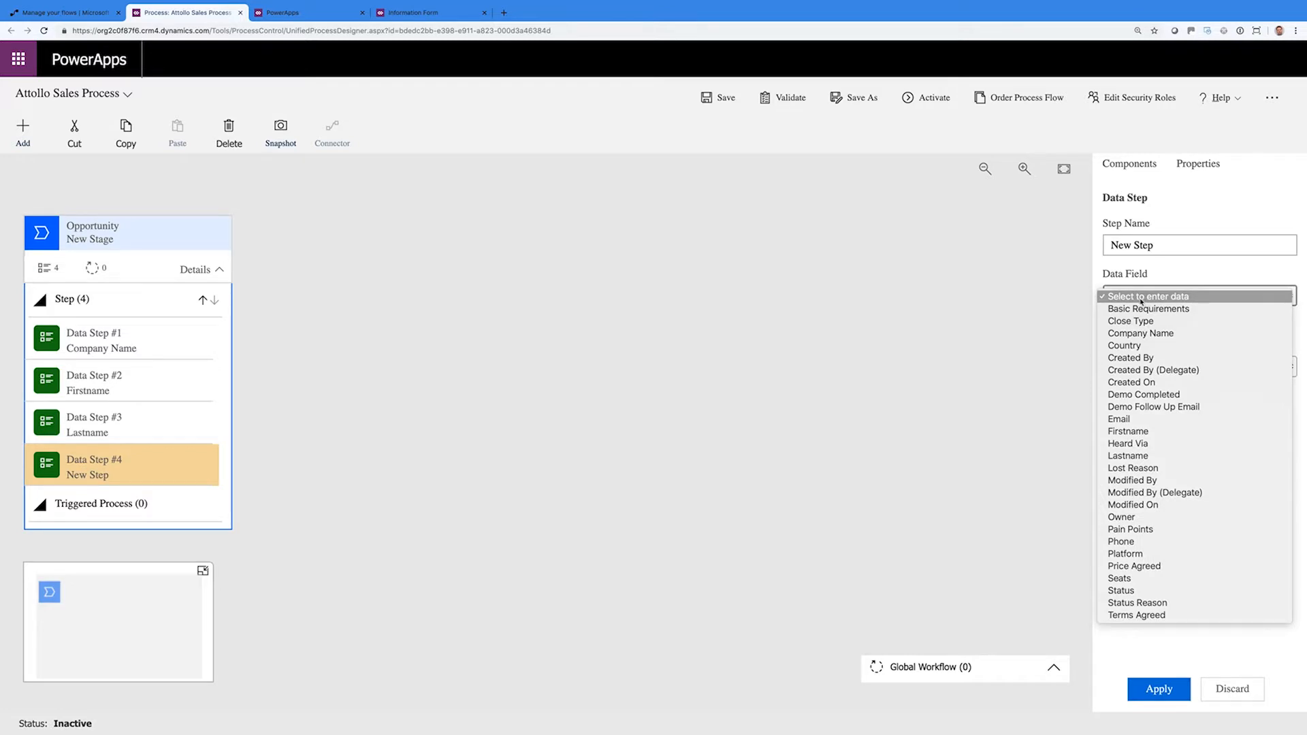
{"action": "left_click", "coordinate": [1130, 419]}
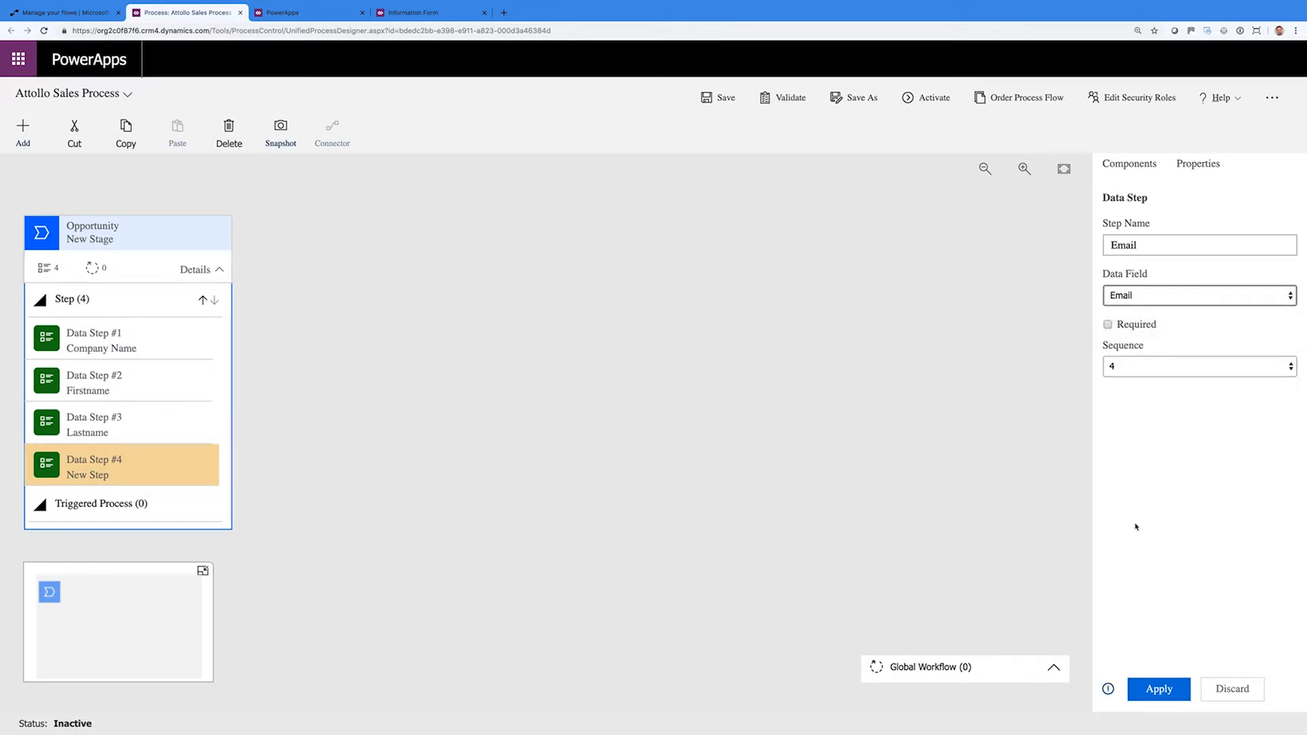
{"action": "left_click", "coordinate": [1108, 324]}
{"action": "left_click", "coordinate": [1159, 689]}
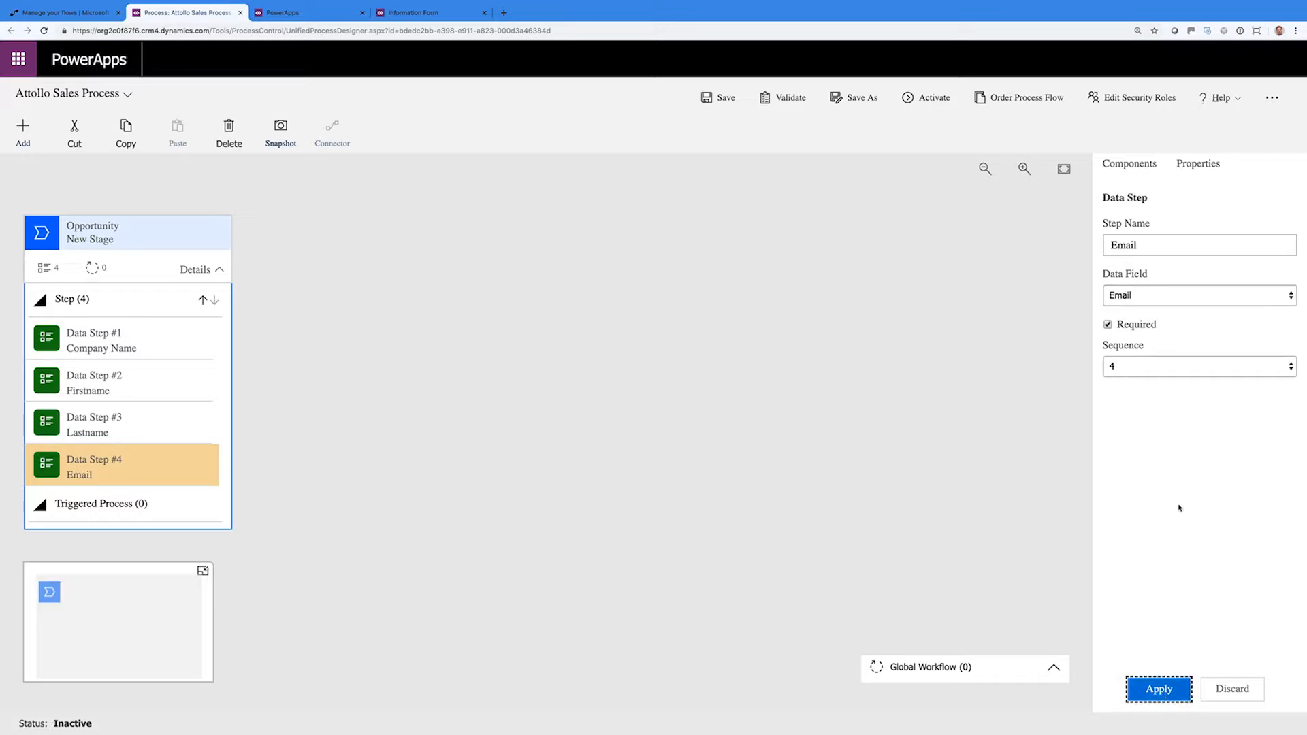
Add a Phone data step after Email
{"action": "left_click", "coordinate": [1128, 167]}
{"action": "left_click_drag", "start_coordinate": [1137, 332], "coordinate": [132, 492]}
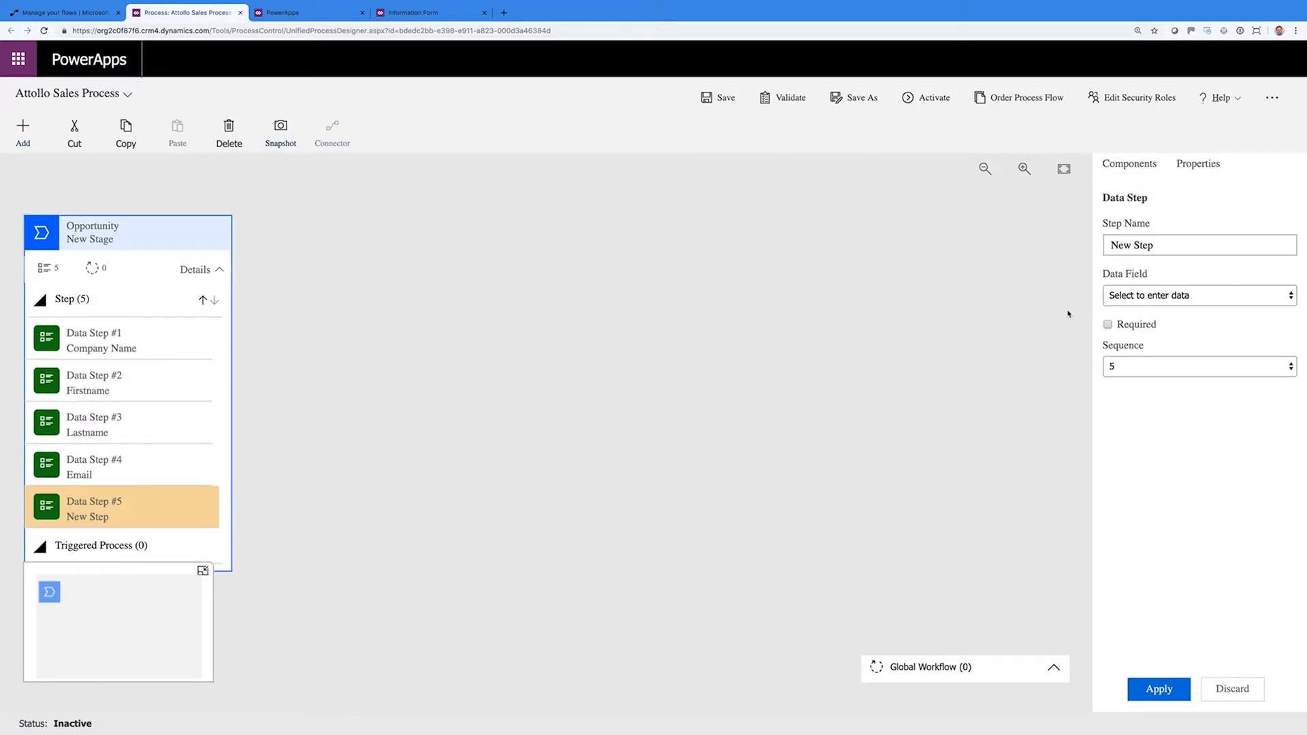
{"action": "left_click", "coordinate": [1130, 299]}
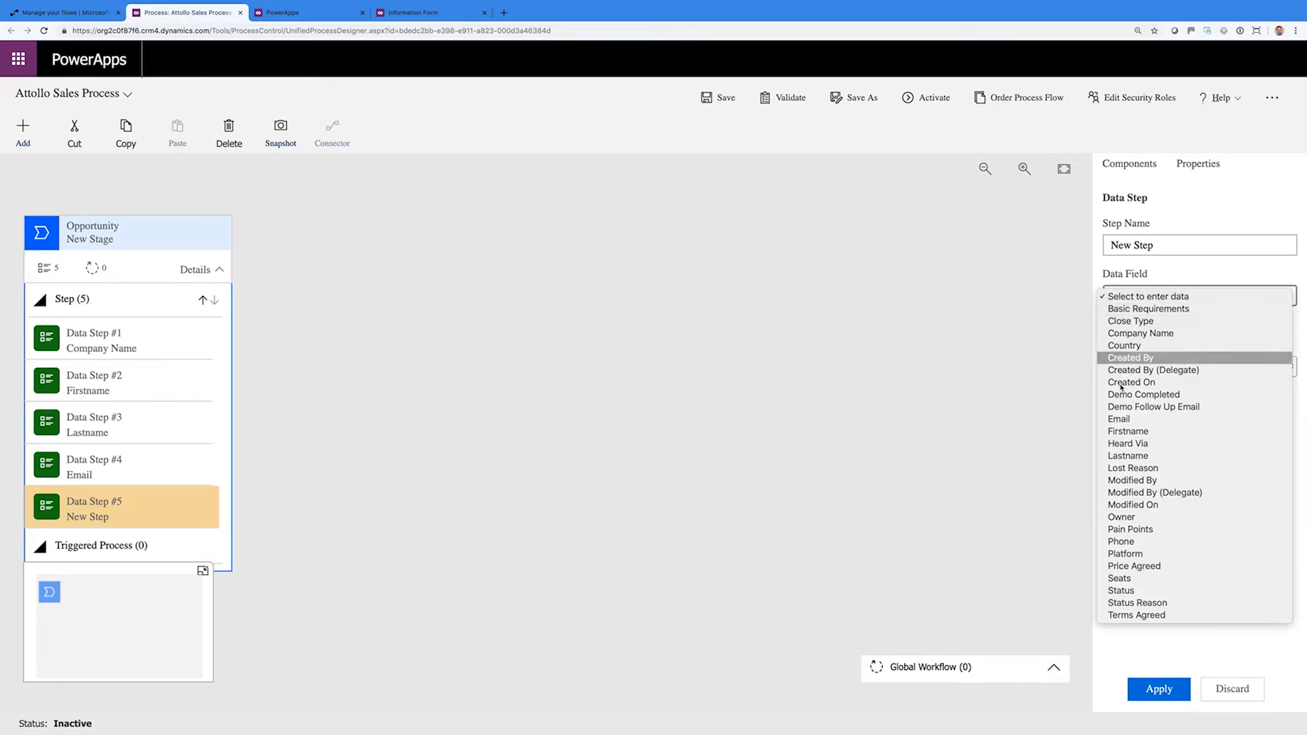
{"action": "left_click", "coordinate": [1142, 541]}
{"action": "left_click", "coordinate": [1158, 689]}
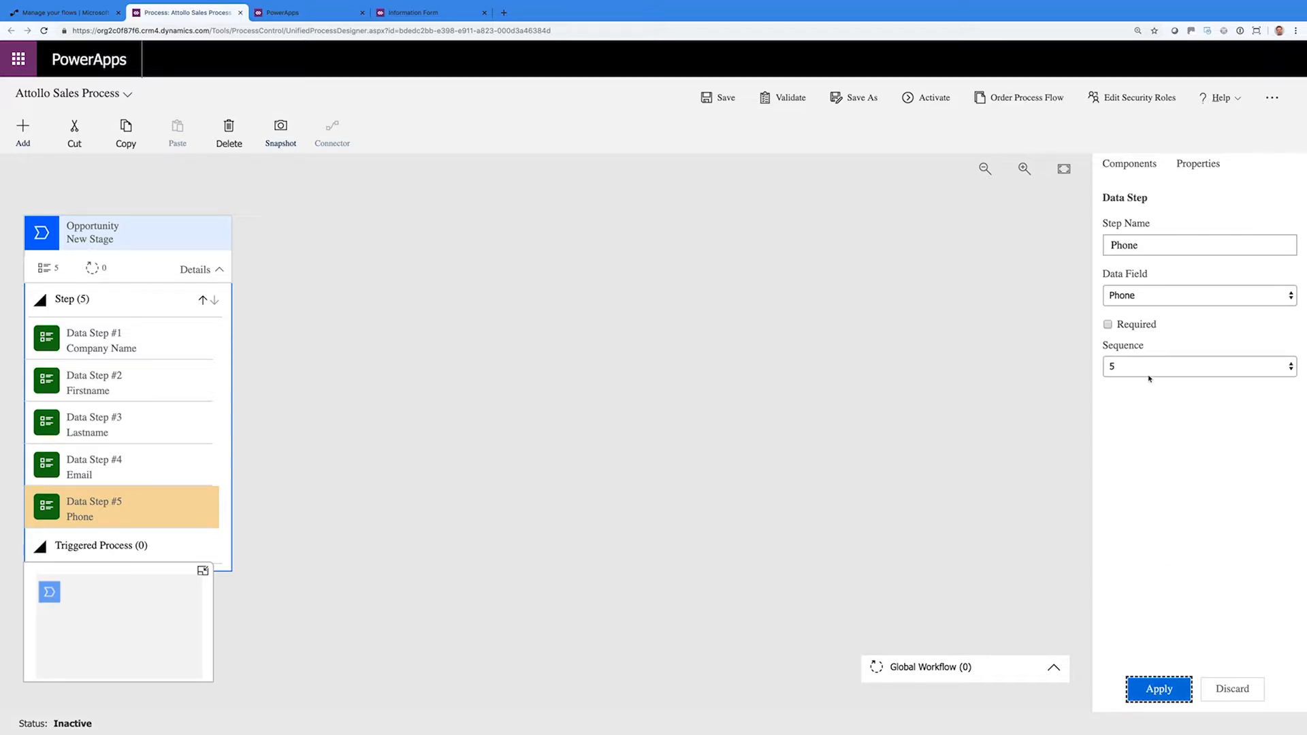
Add a required Country data step after Phone
{"action": "left_click", "coordinate": [1125, 163]}
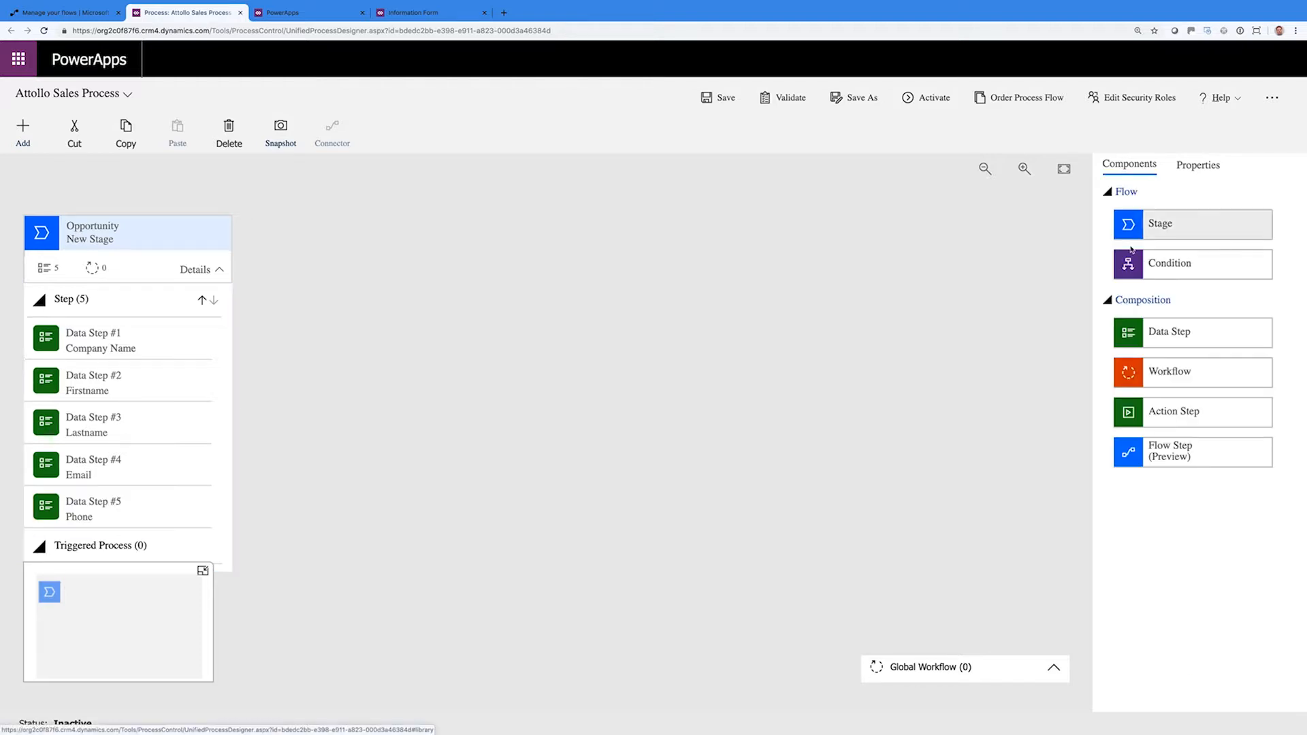
{"action": "left_click_drag", "start_coordinate": [1199, 325], "coordinate": [116, 534]}
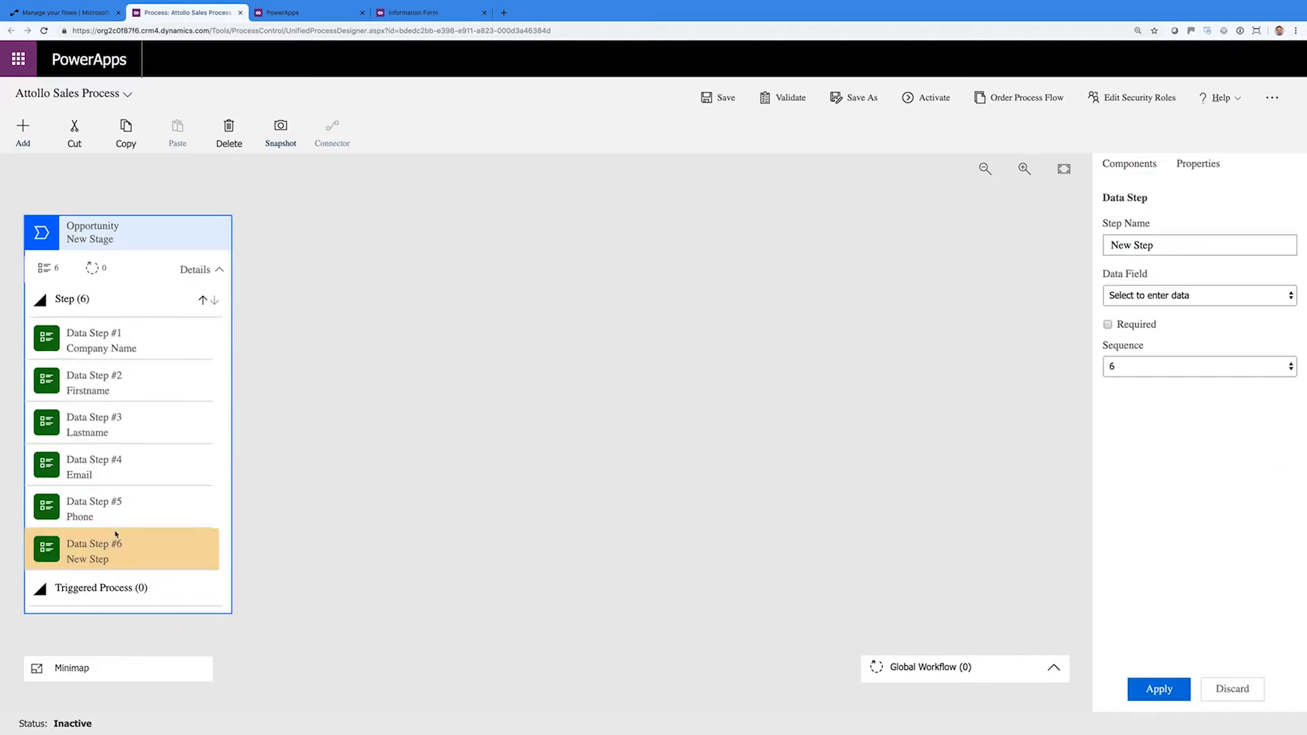
{"action": "left_click", "coordinate": [1189, 294]}
{"action": "left_click", "coordinate": [1139, 347]}
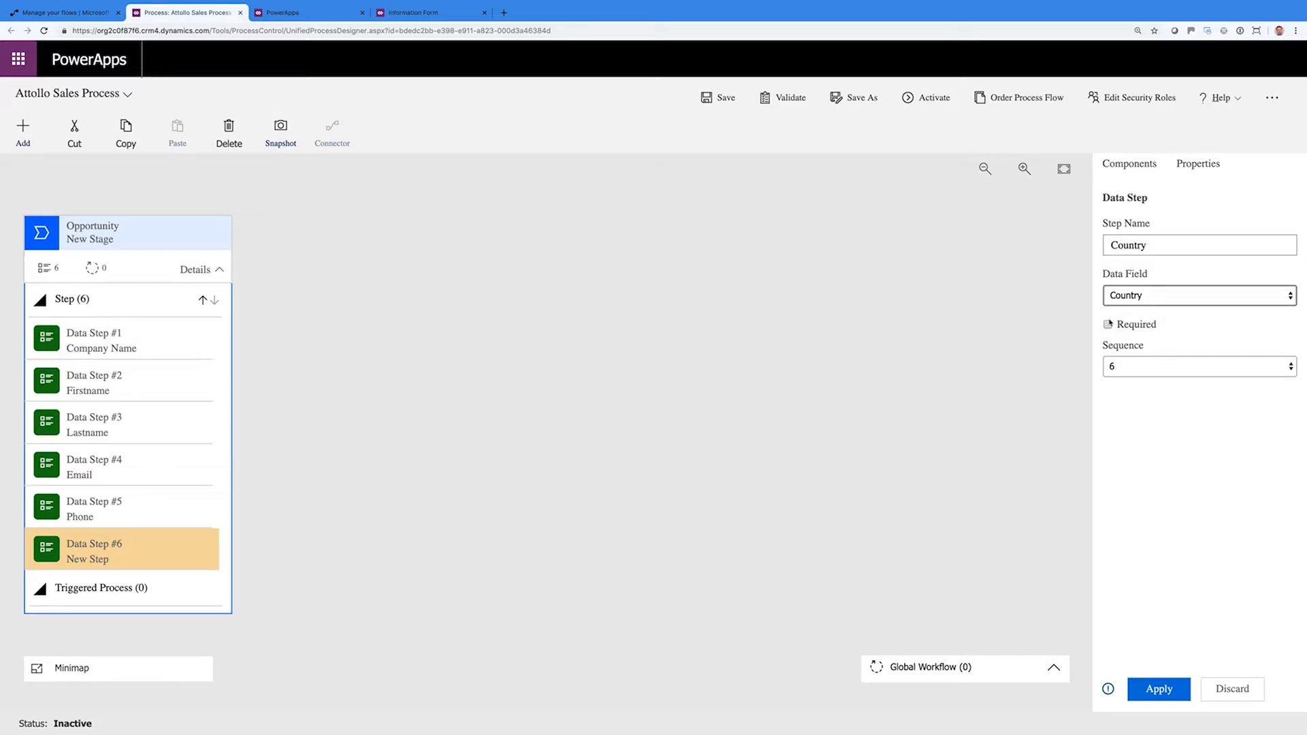
{"action": "left_click", "coordinate": [1108, 324]}
{"action": "left_click", "coordinate": [1167, 686]}
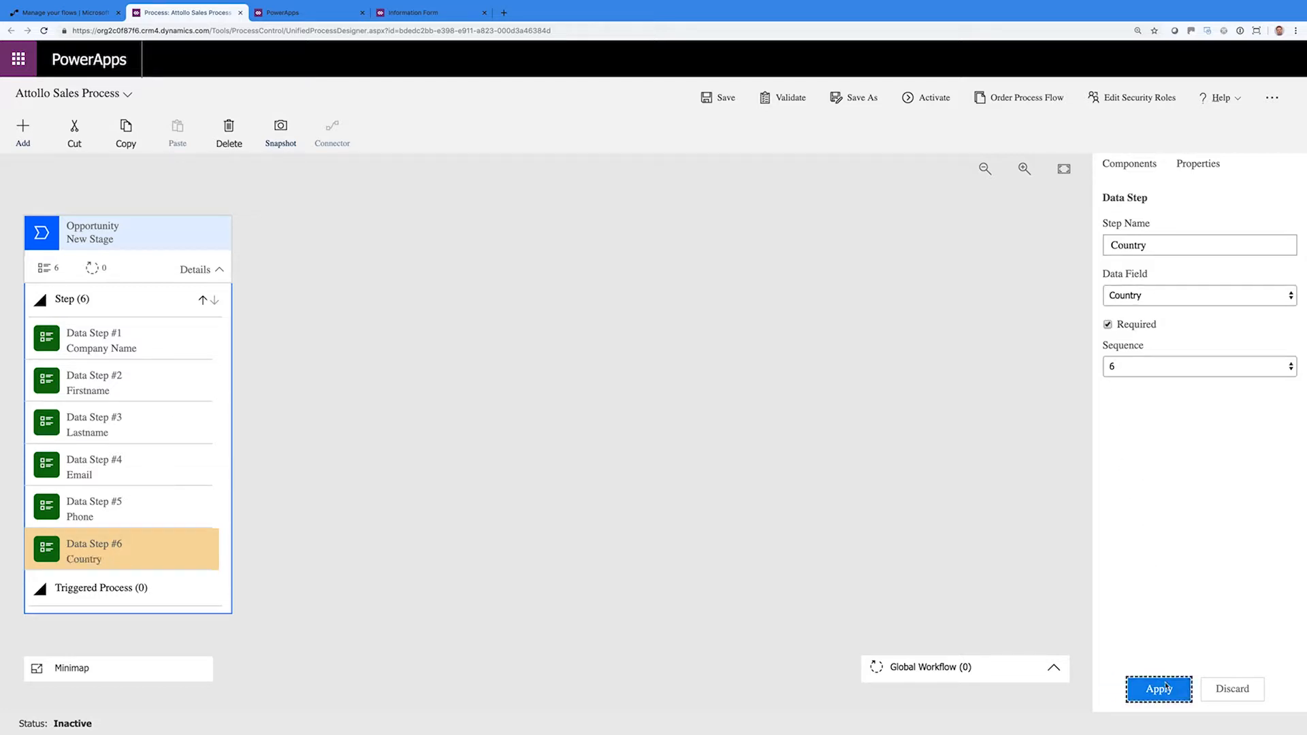
{"action": "left_click", "coordinate": [480, 313]}
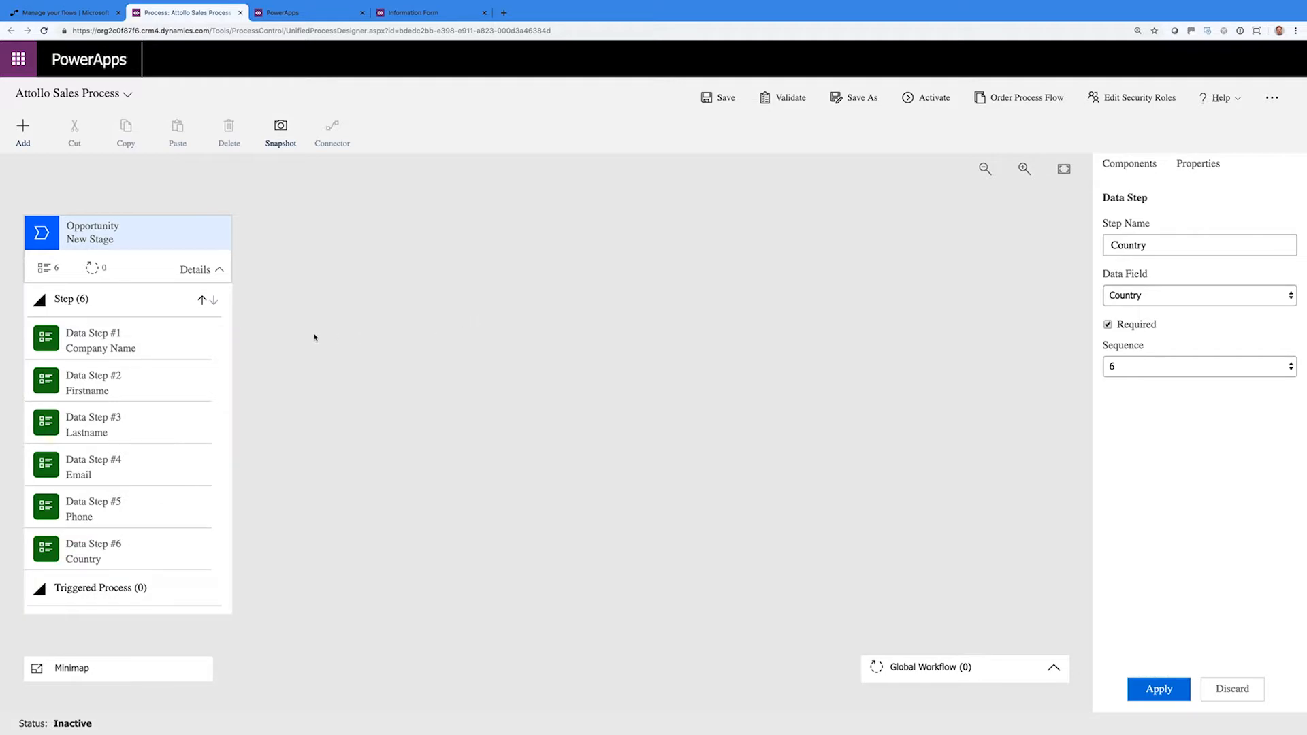
{"action": "left_click", "coordinate": [174, 244]}
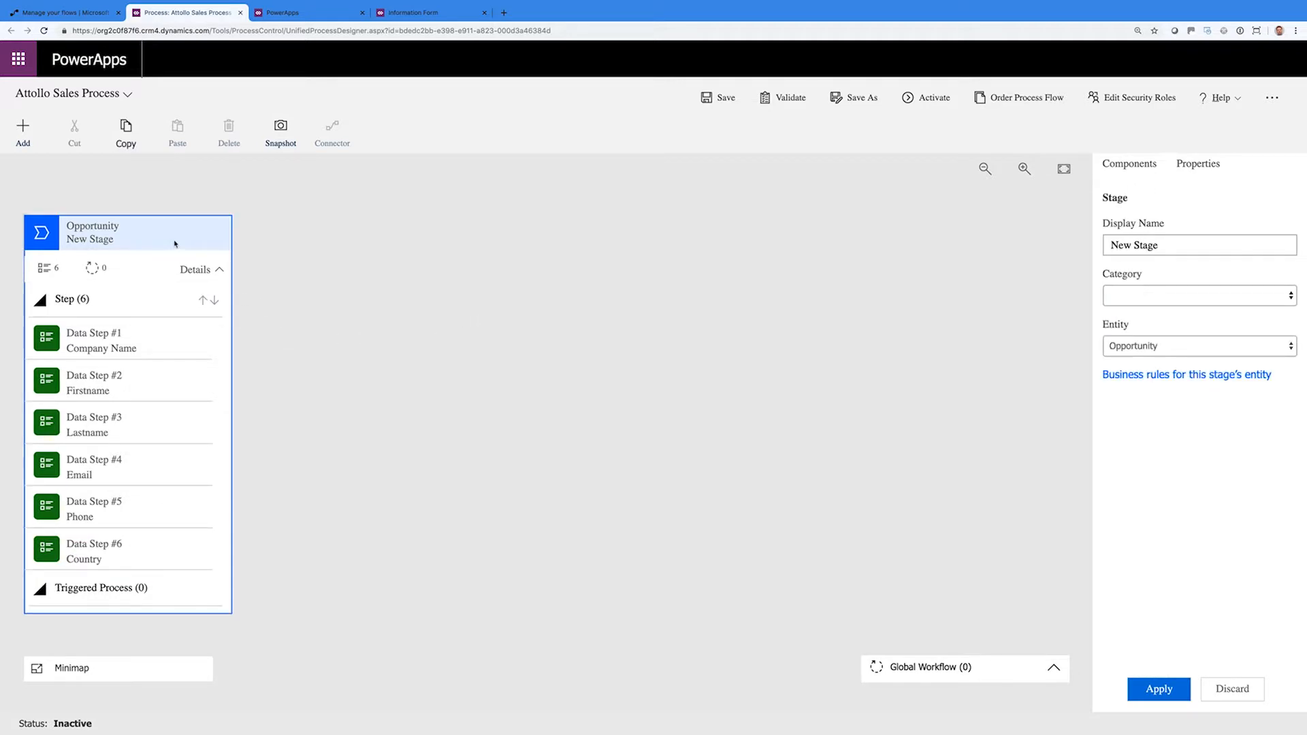
{"action": "left_click", "coordinate": [1118, 165]}
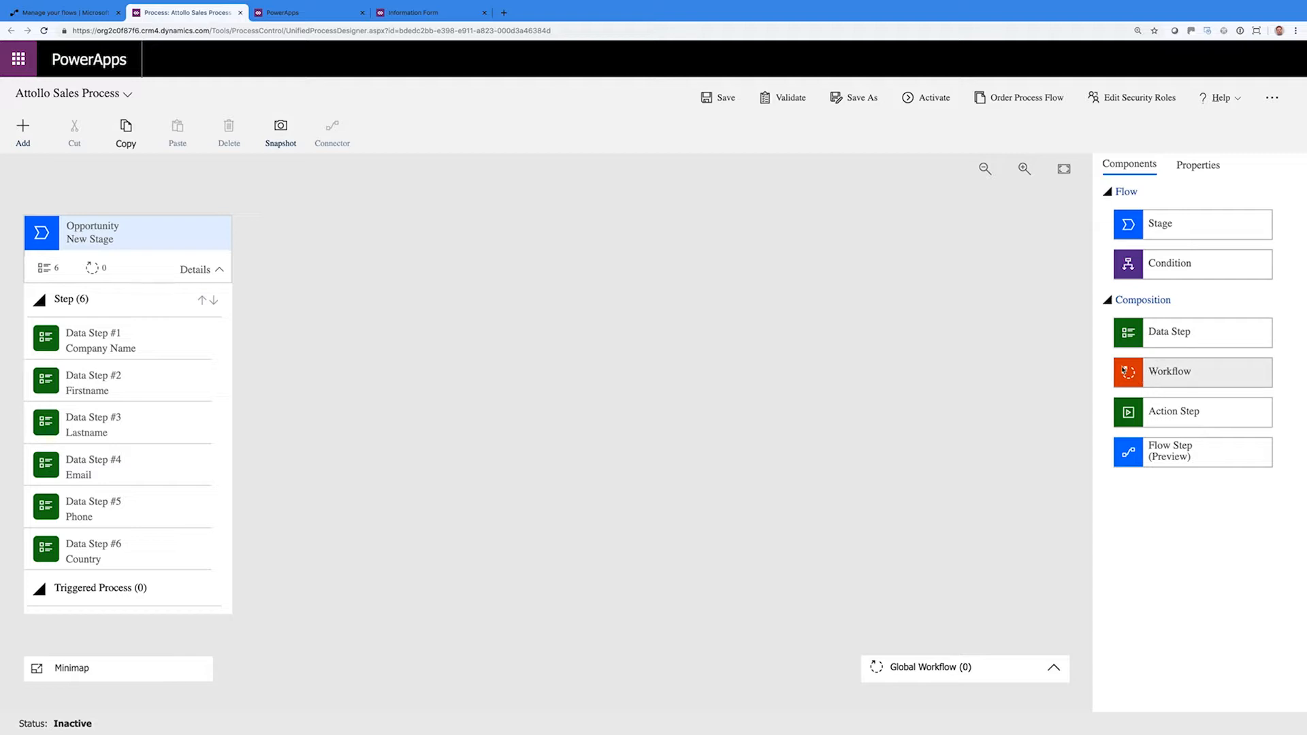
{"action": "left_click", "coordinate": [956, 360]}
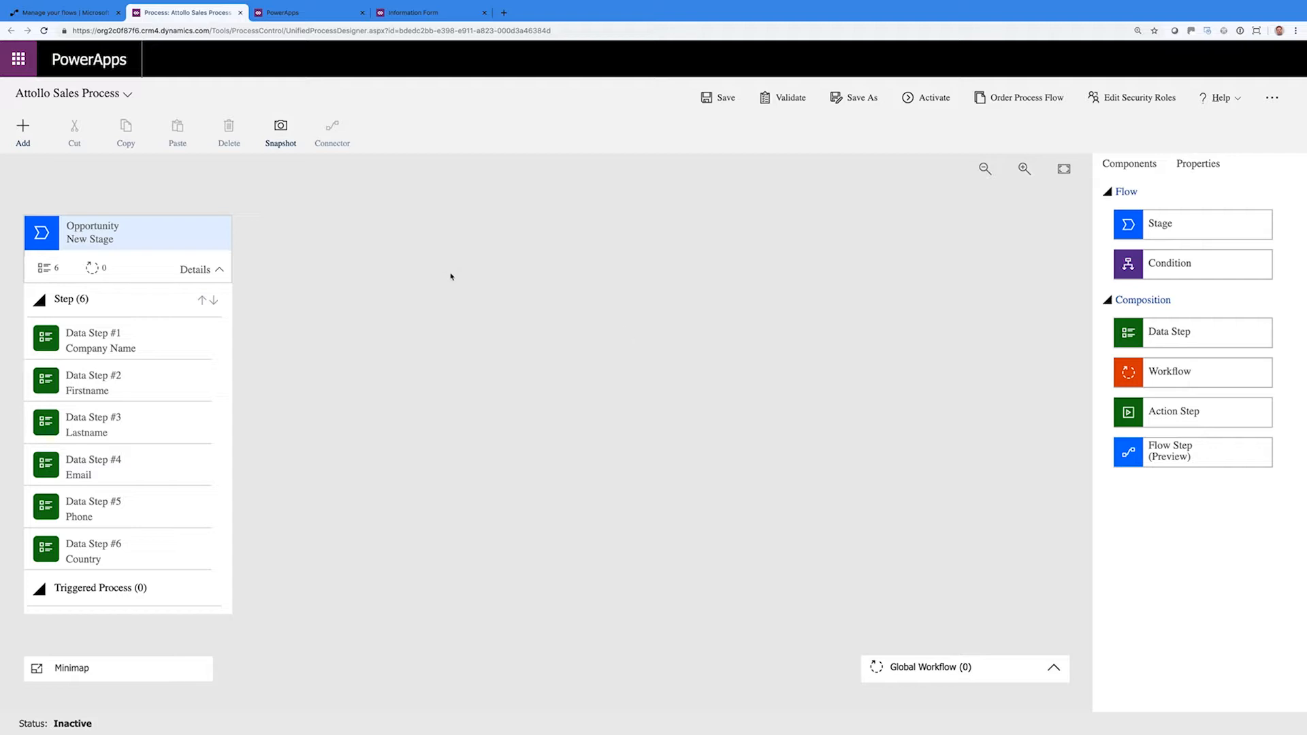
Add a stage after the first one, named 'Demo' with category Develop
{"action": "left_click", "coordinate": [24, 130]}
{"action": "left_click", "coordinate": [41, 187]}
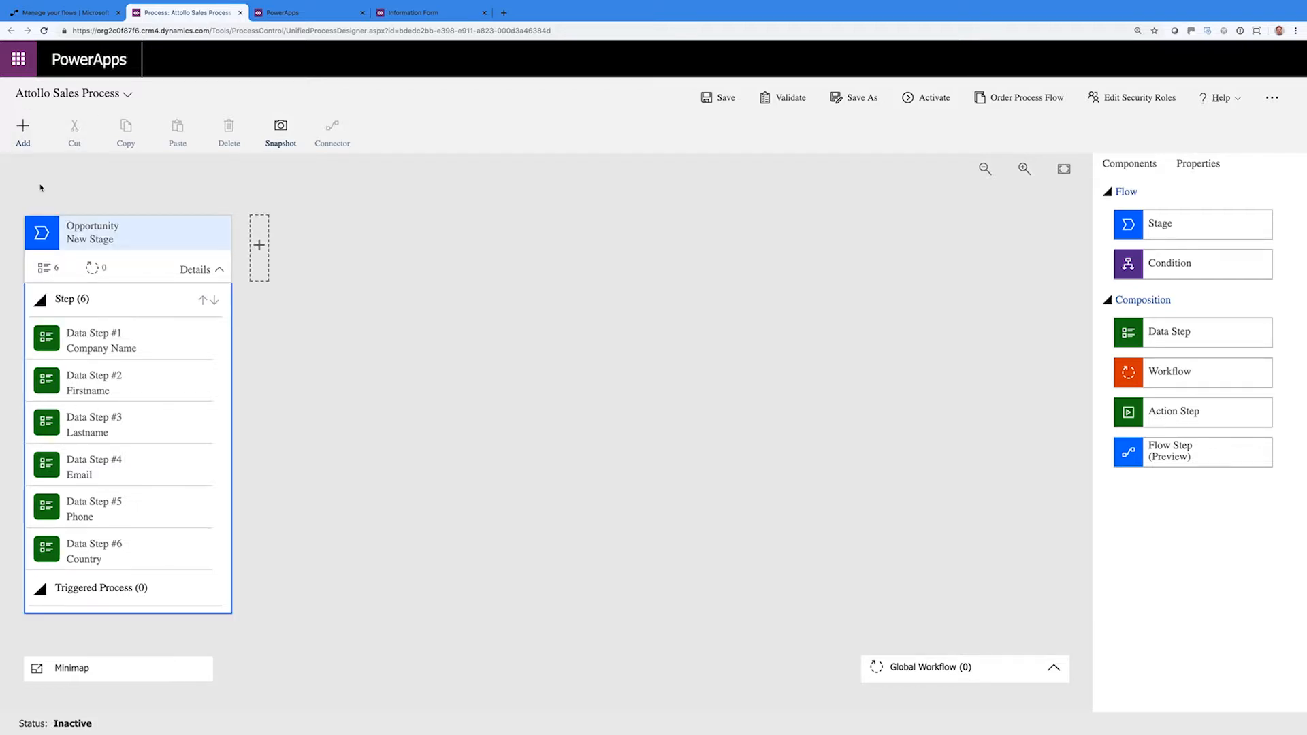
{"action": "left_click", "coordinate": [259, 246]}
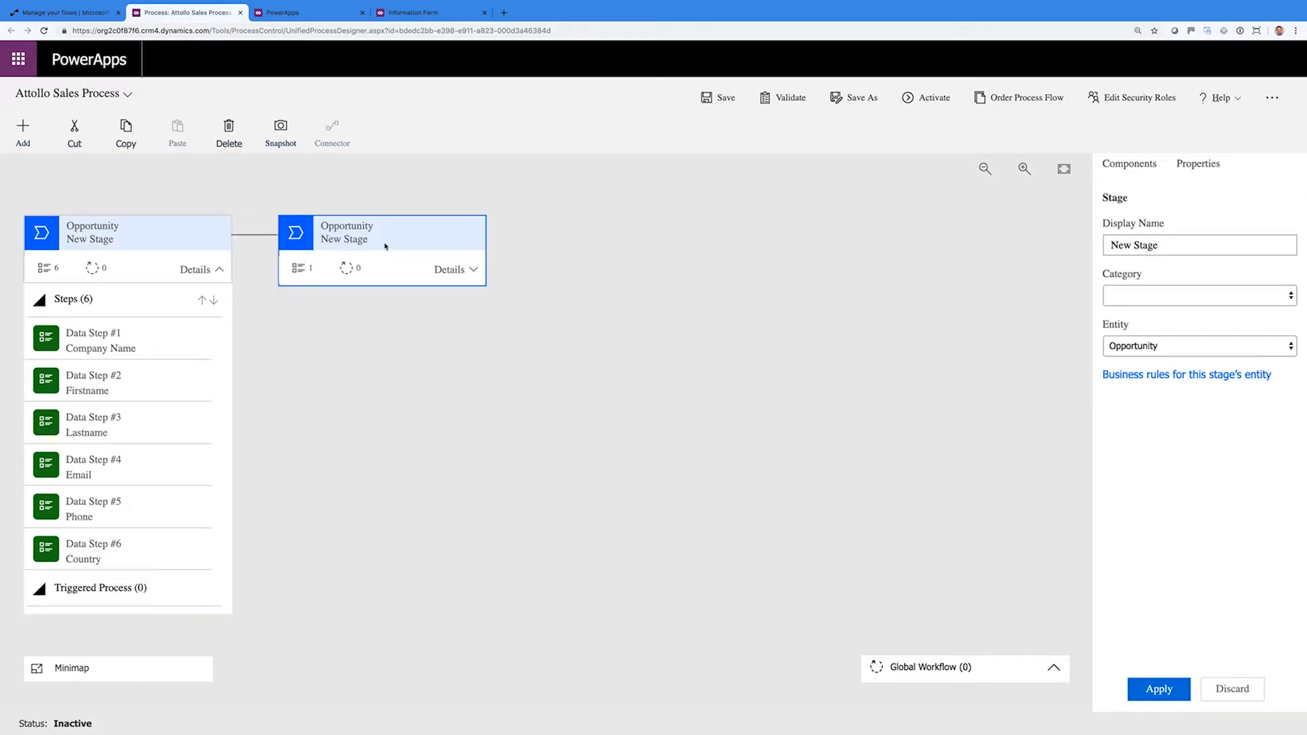
{"action": "left_click_drag", "start_coordinate": [1161, 245], "coordinate": [1112, 245]}
{"action": "type", "text": "Ga"}
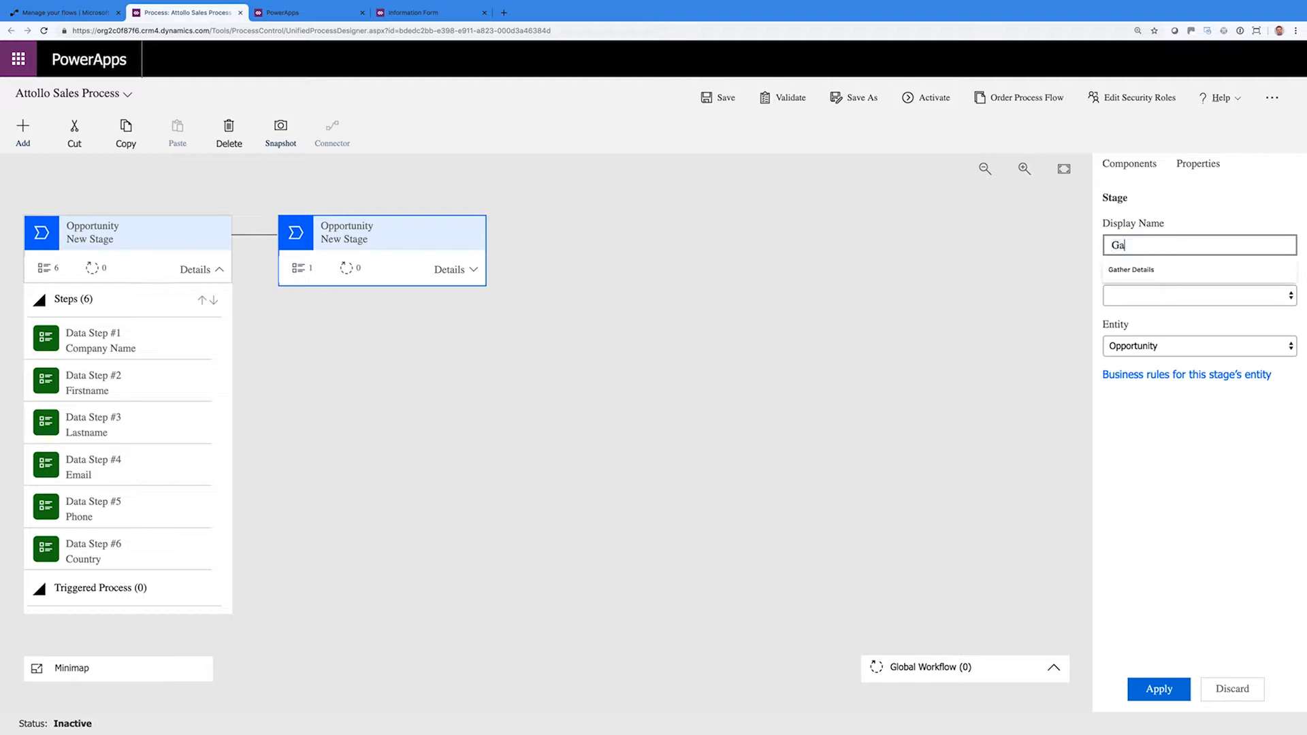
{"action": "key", "text": "BackSpace"}
{"action": "key", "text": "BackSpace"}
{"action": "type", "text": "Demo"}
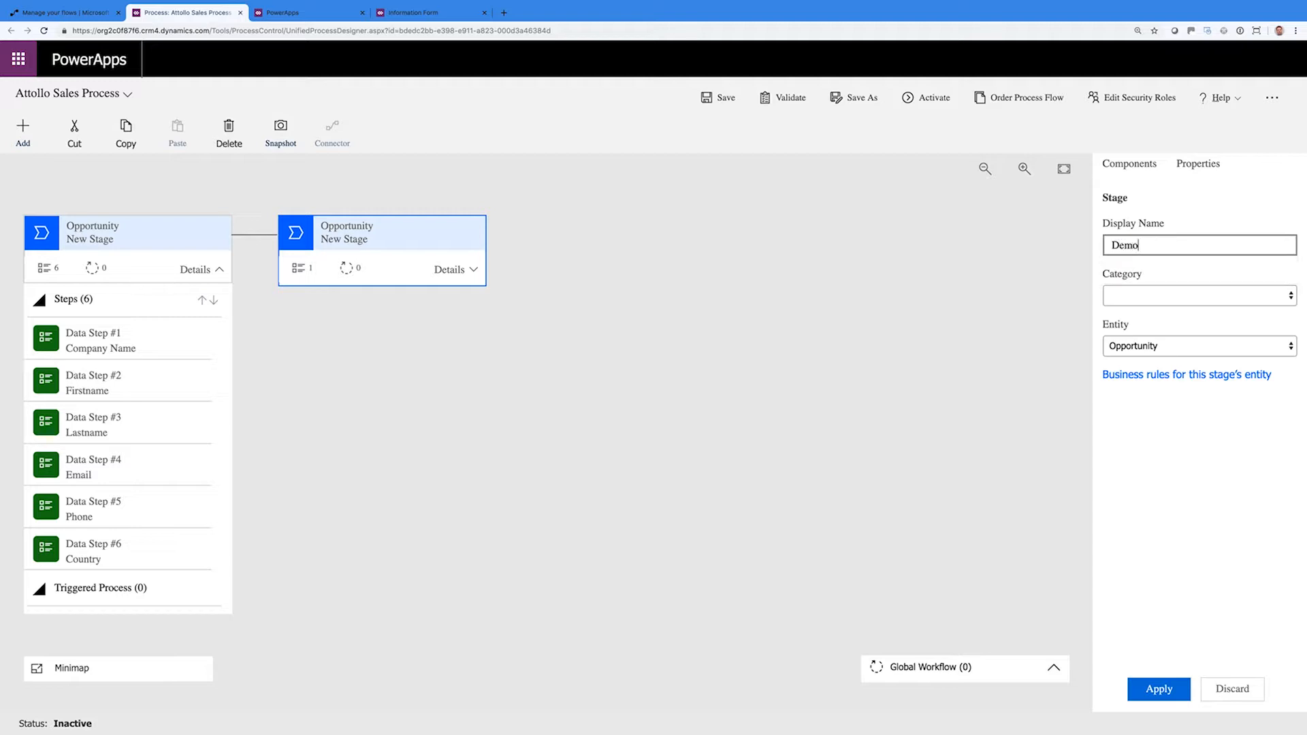
{"action": "left_click", "coordinate": [1195, 296]}
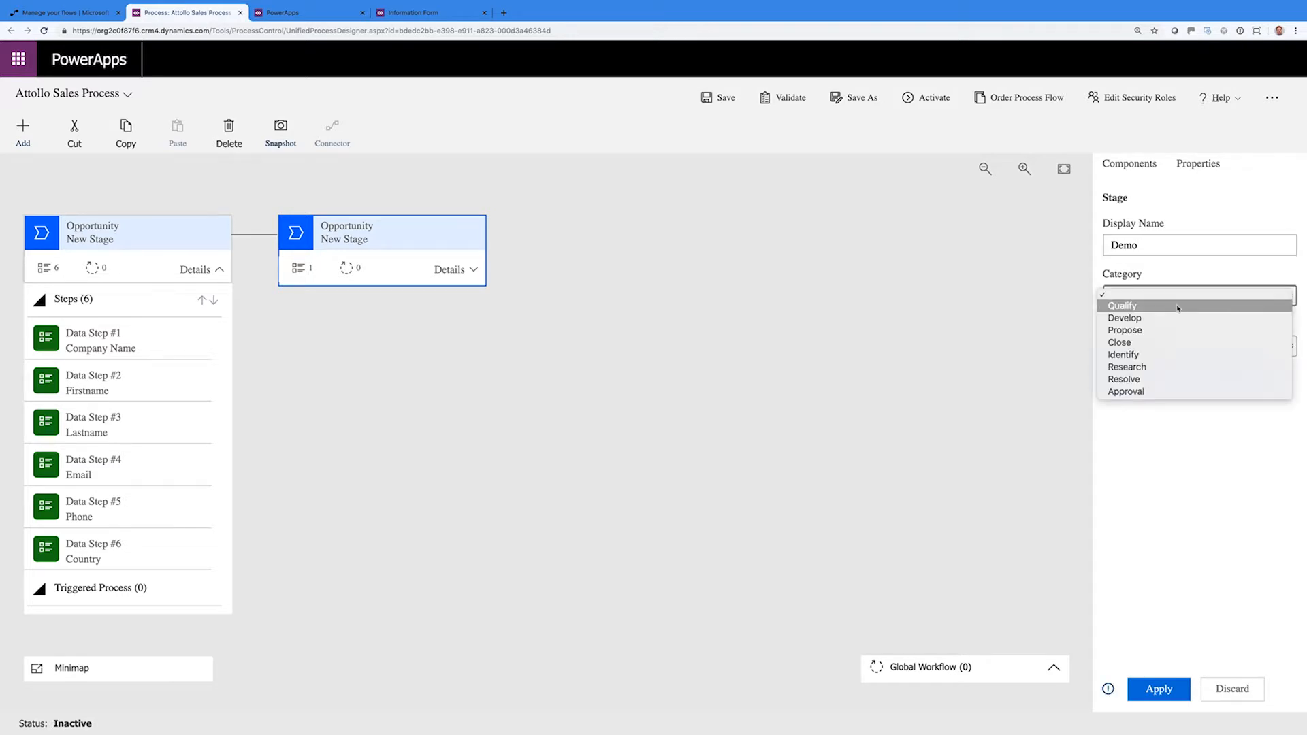
{"action": "left_click", "coordinate": [1172, 318]}
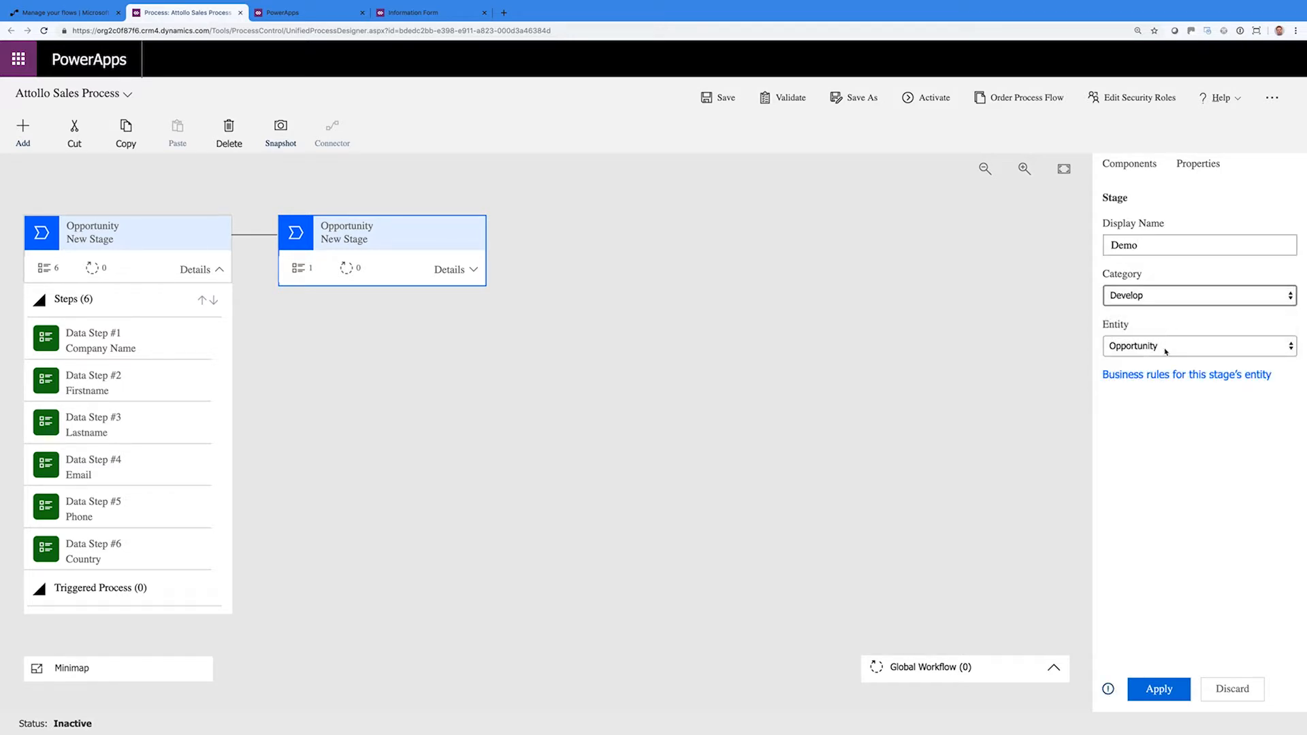
{"action": "left_click", "coordinate": [1161, 688]}
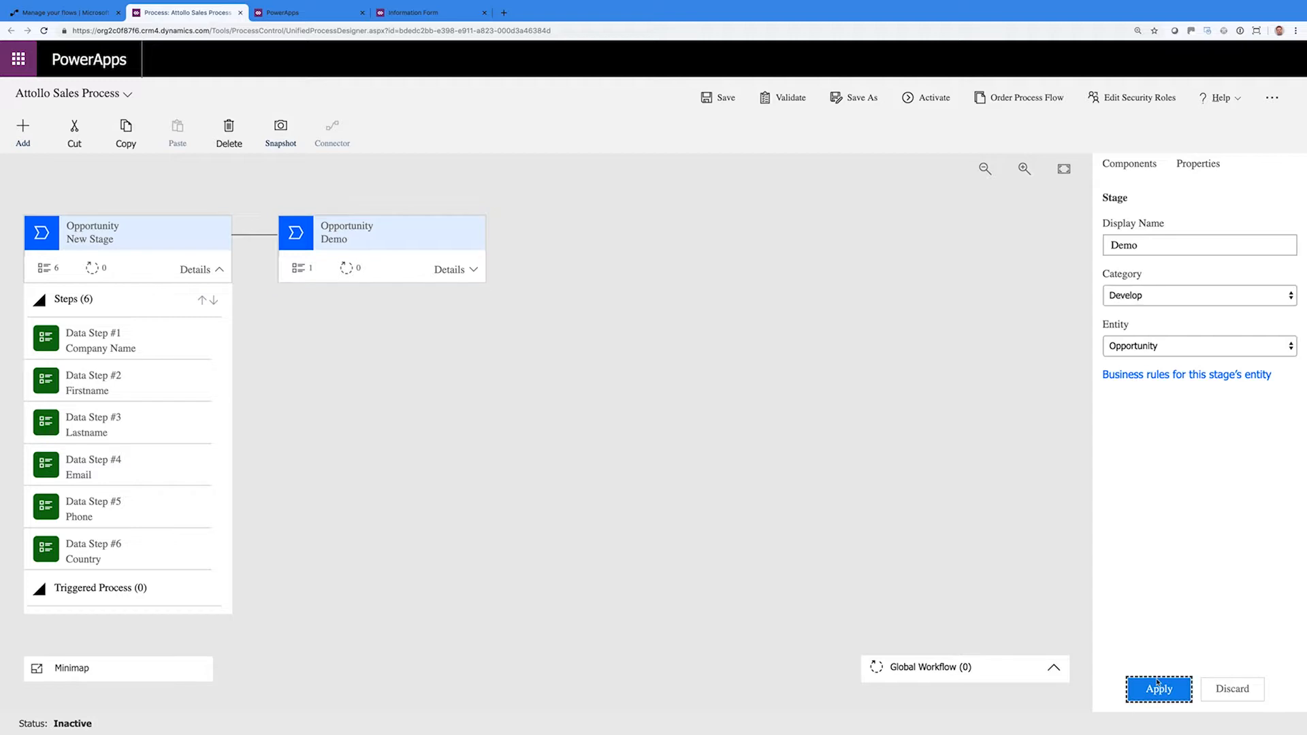
{"action": "left_click", "coordinate": [1132, 166]}
{"action": "left_click_drag", "start_coordinate": [1155, 331], "coordinate": [345, 283]}
{"action": "left_click", "coordinate": [374, 242]}
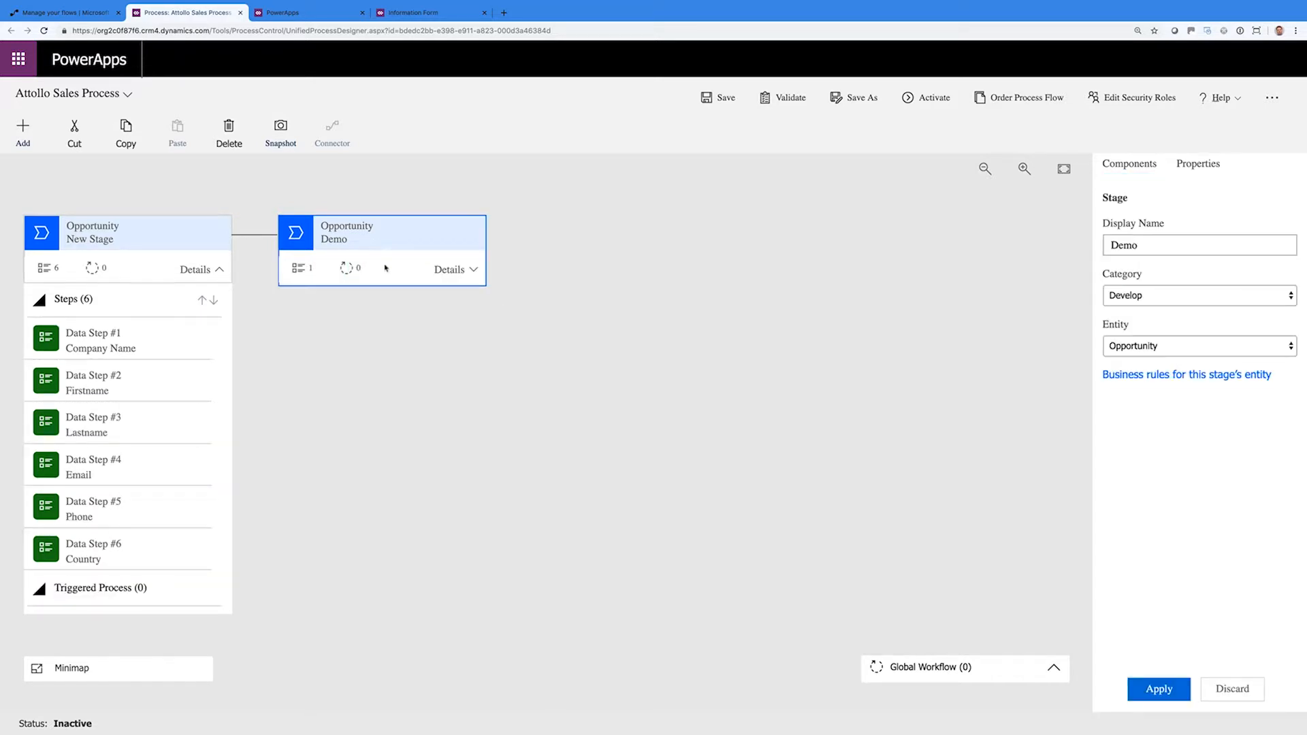
Bind the Demo stage's first data step to Company Name and make it required
{"action": "left_click", "coordinate": [453, 270]}
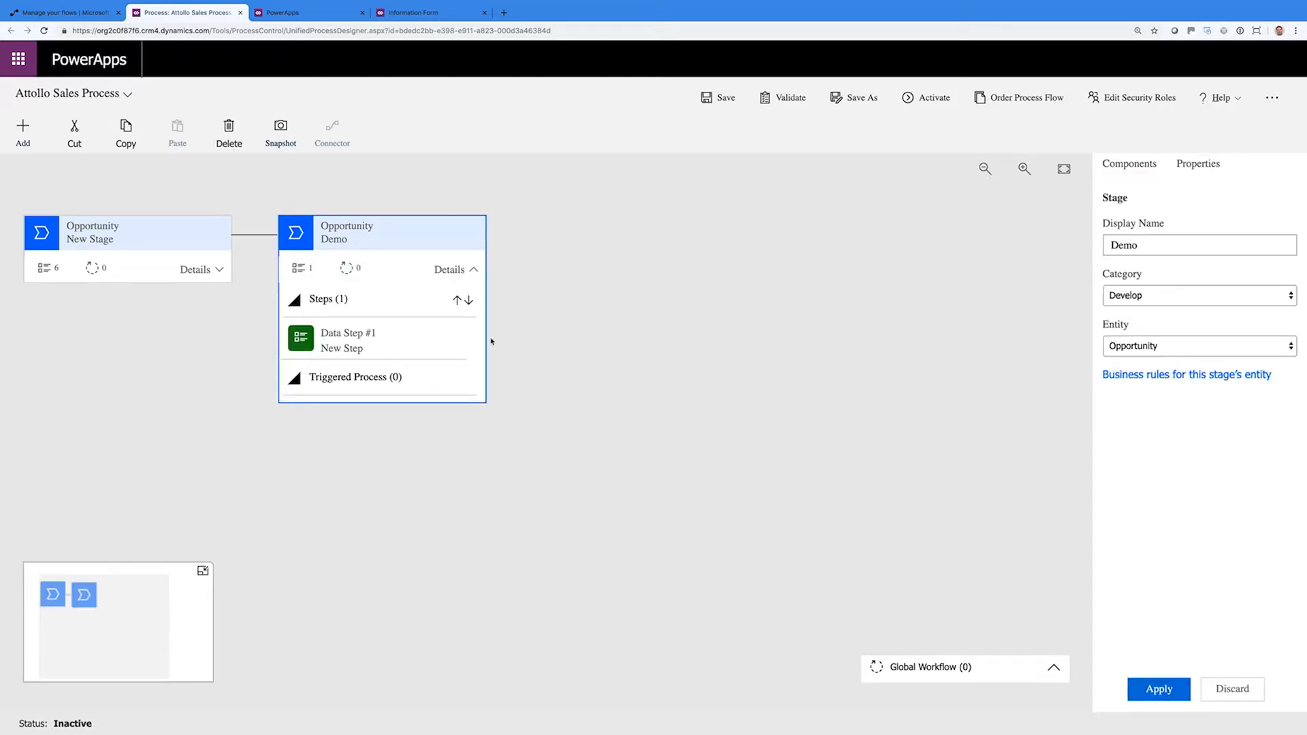
{"action": "left_click", "coordinate": [420, 347]}
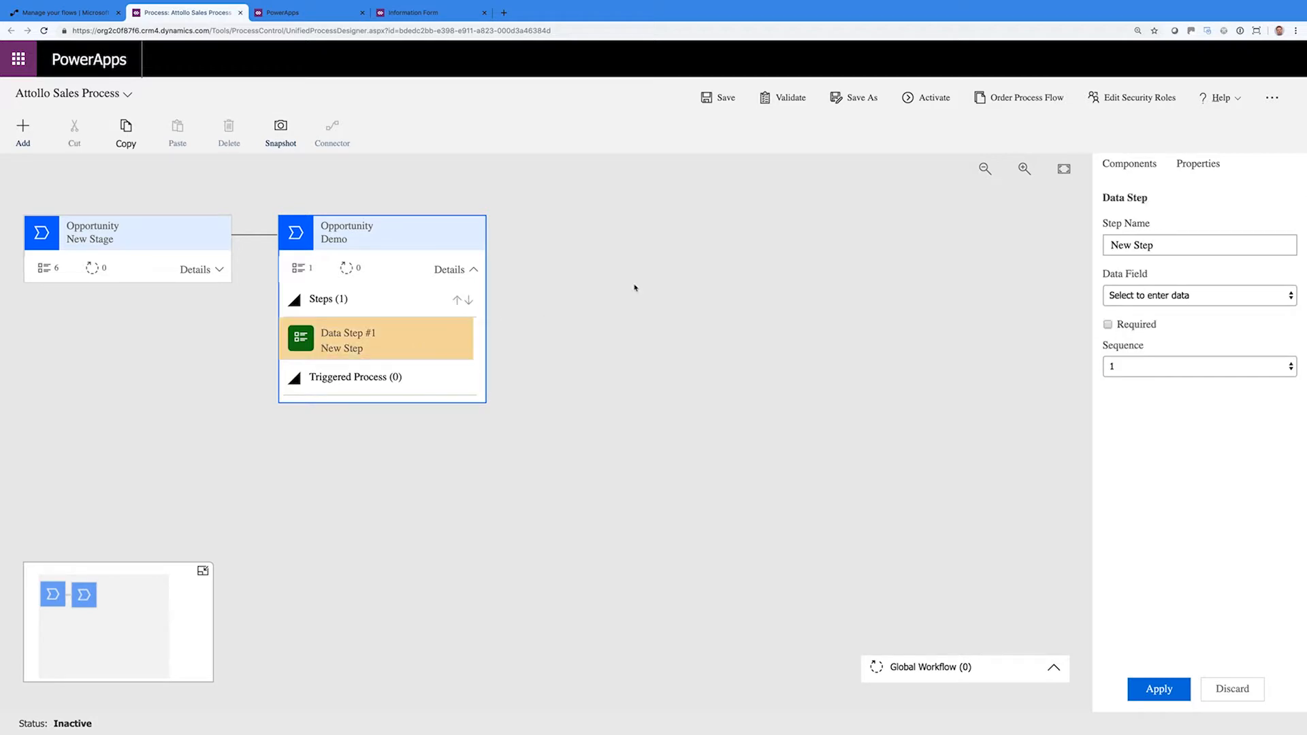
{"action": "left_click", "coordinate": [1147, 294]}
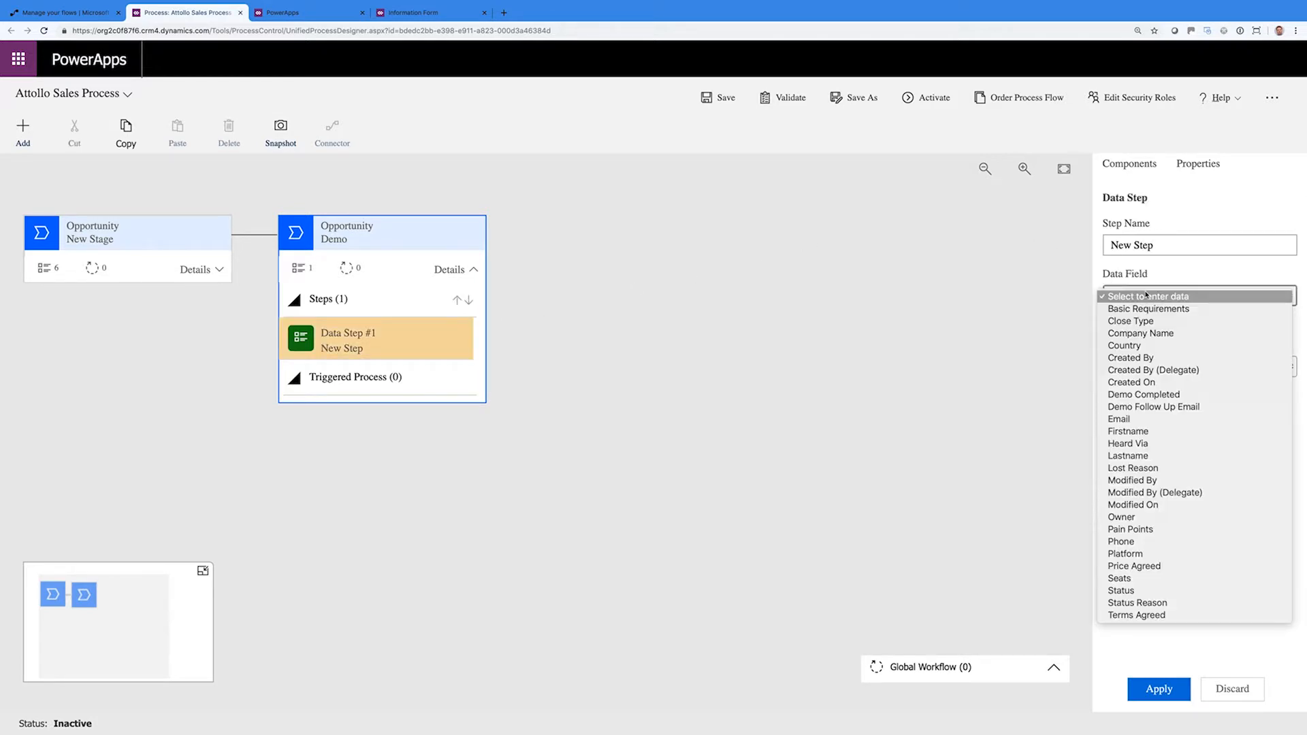
{"action": "left_click", "coordinate": [1162, 333]}
{"action": "left_click", "coordinate": [1128, 325]}
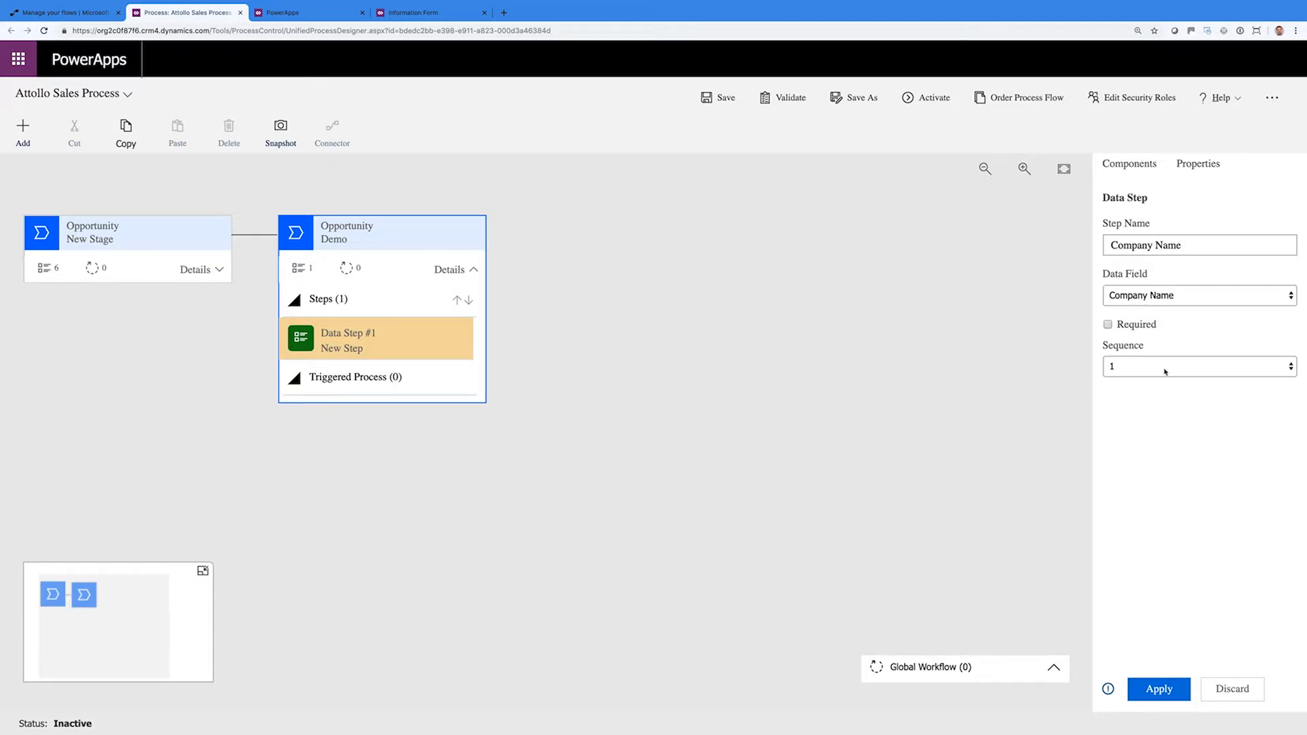
{"action": "left_click", "coordinate": [1110, 325]}
{"action": "left_click", "coordinate": [1161, 683]}
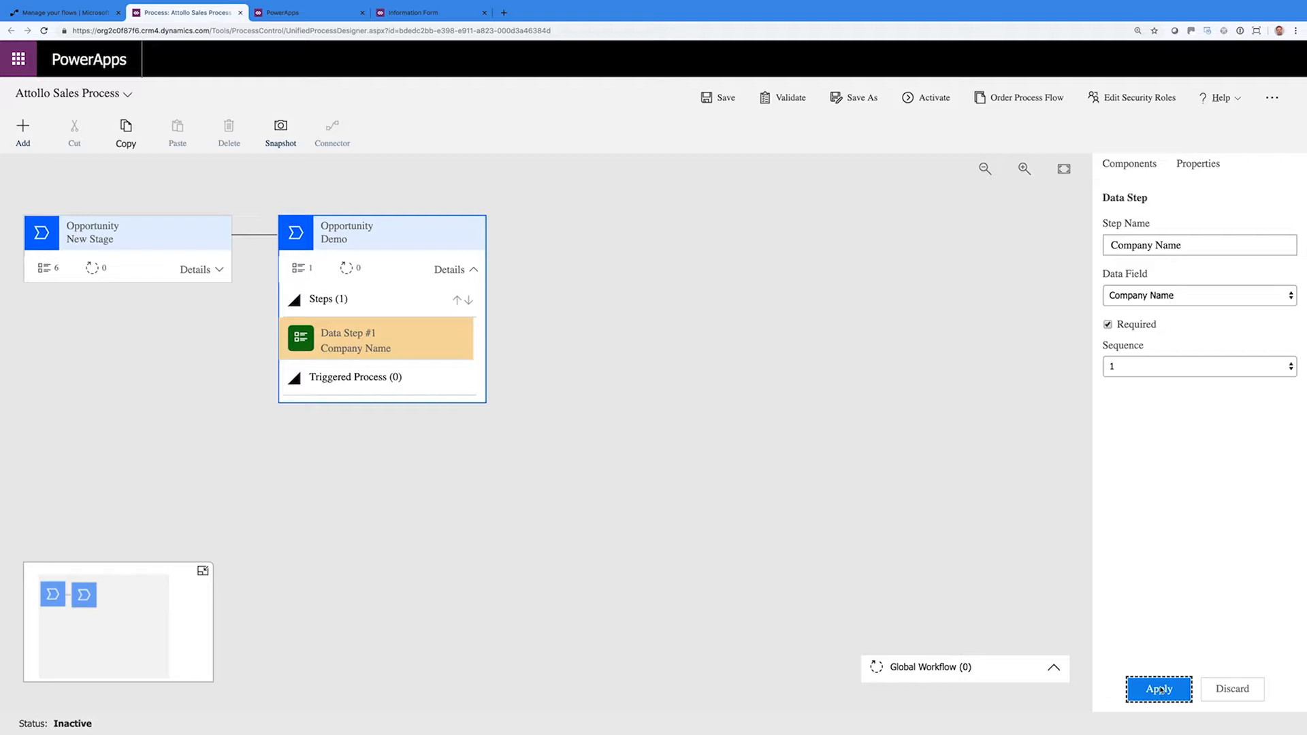
Add a required Platform data step, then a third, still-empty data step
{"action": "left_click", "coordinate": [1125, 165]}
{"action": "left_click_drag", "start_coordinate": [1155, 331], "coordinate": [396, 374]}
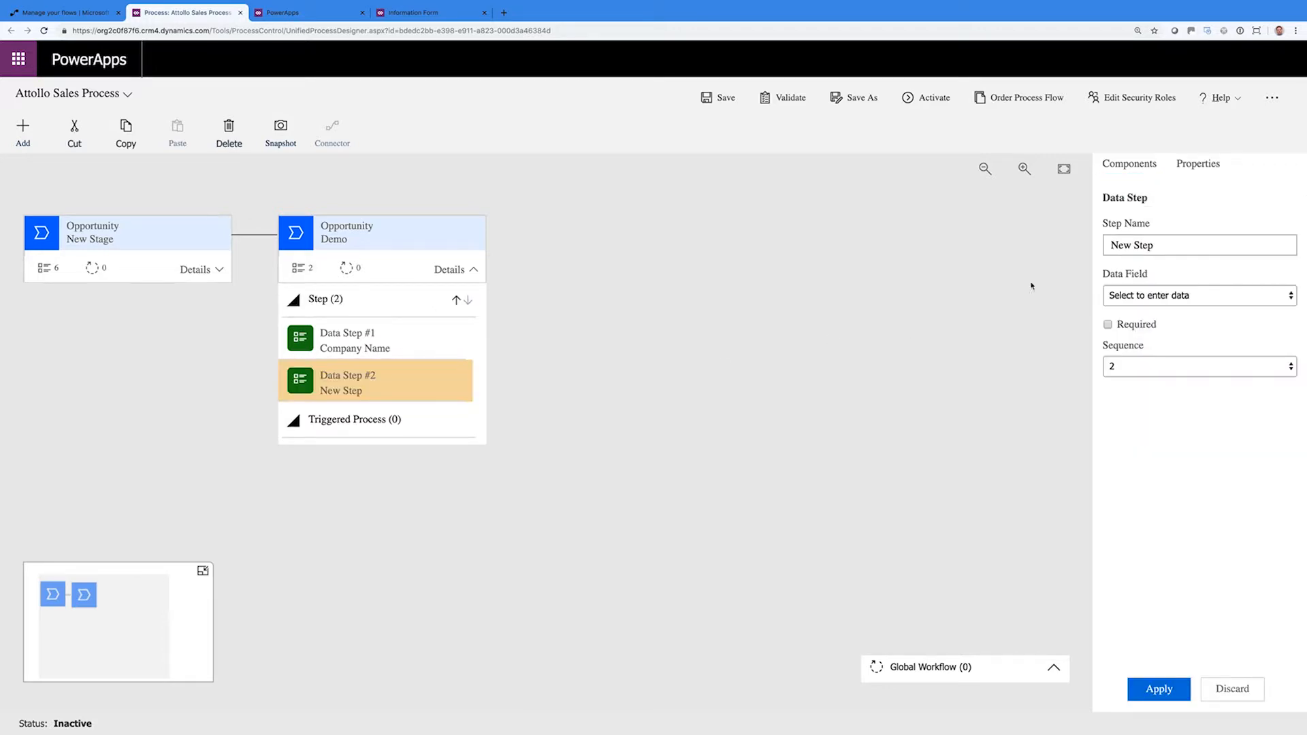
{"action": "left_click", "coordinate": [1152, 290]}
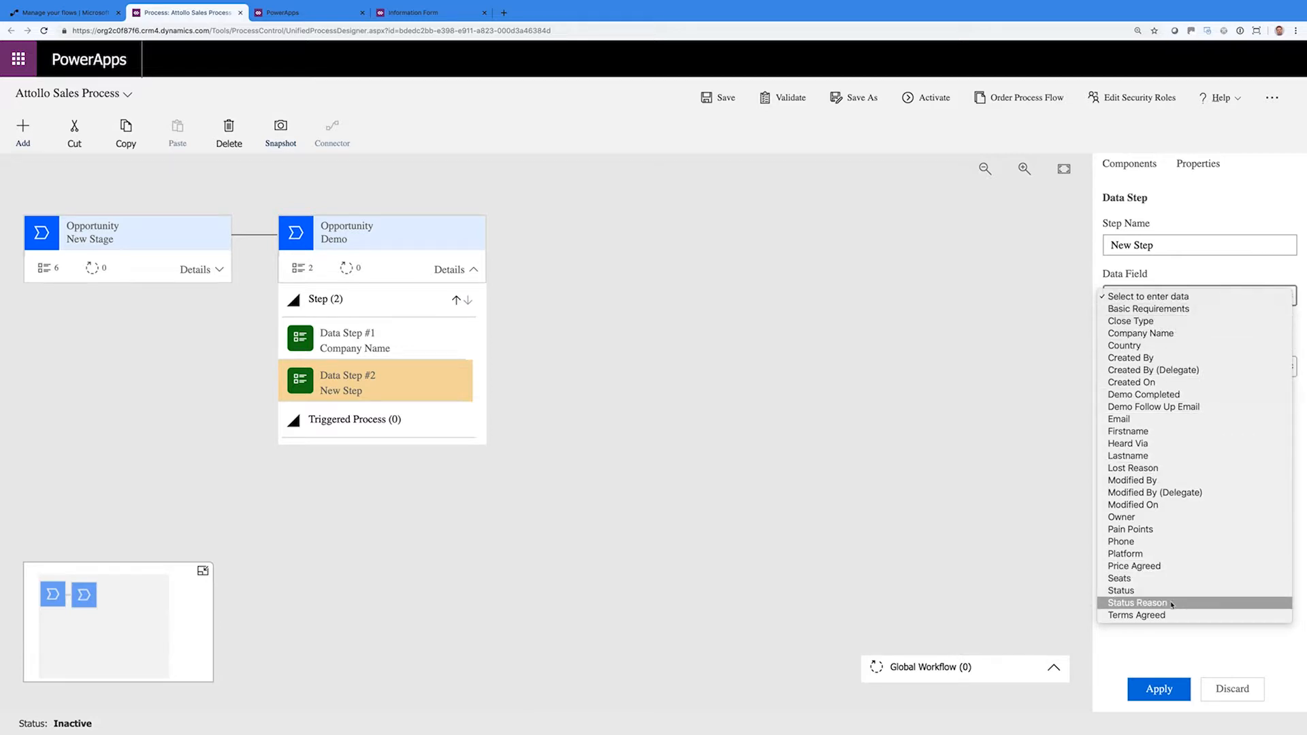
{"action": "left_click", "coordinate": [1162, 553]}
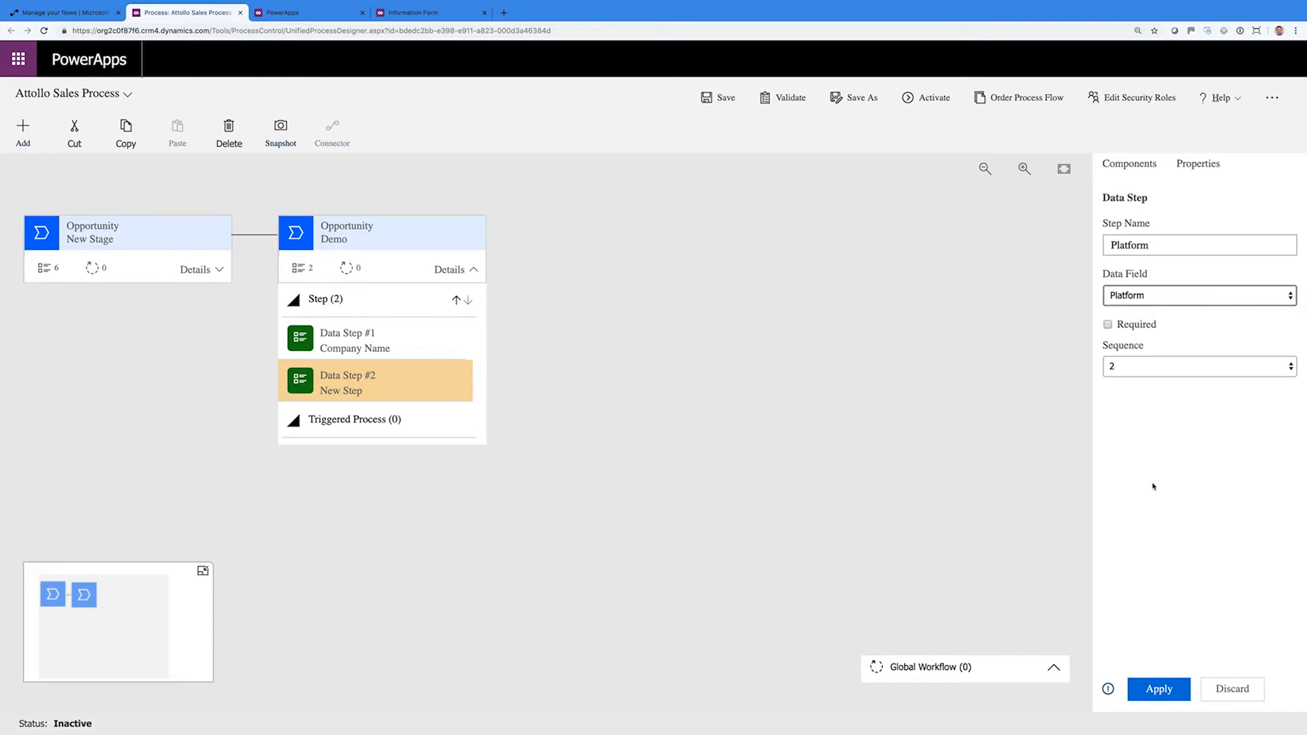
{"action": "left_click", "coordinate": [1108, 324]}
{"action": "left_click", "coordinate": [1158, 689]}
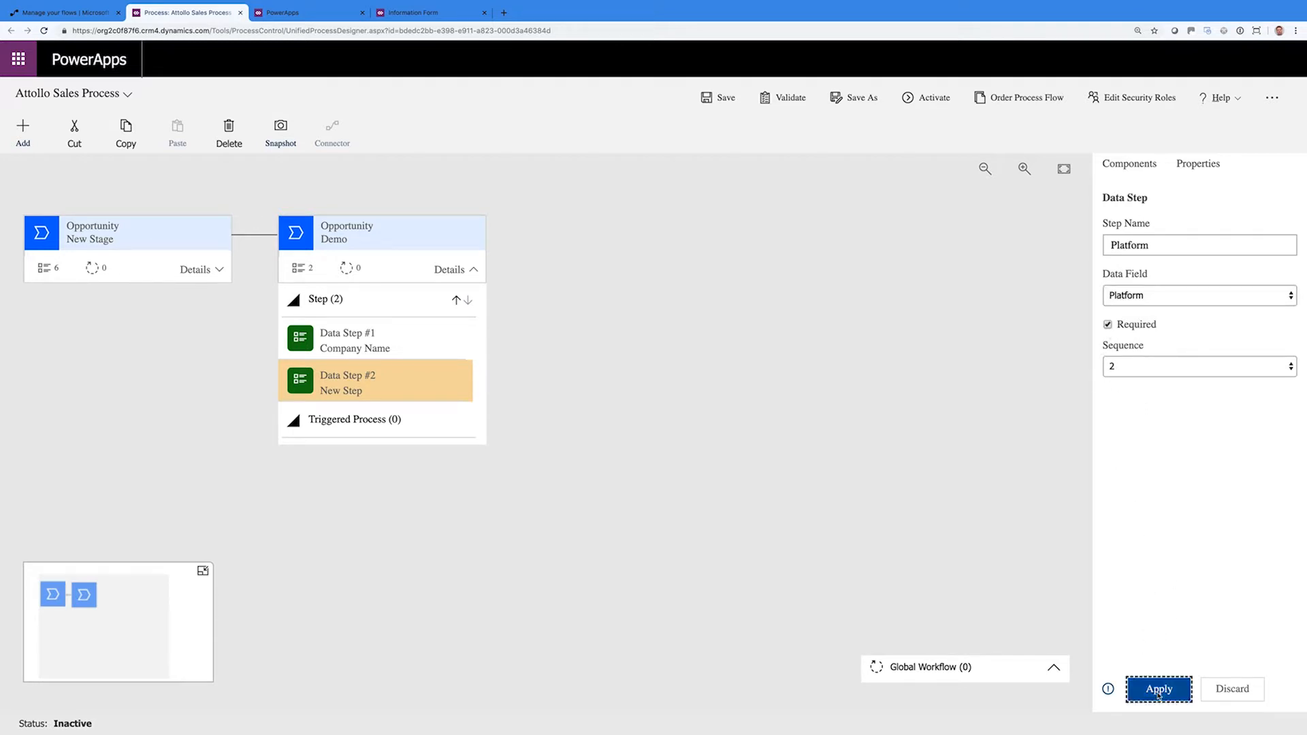
{"action": "left_click", "coordinate": [1129, 165]}
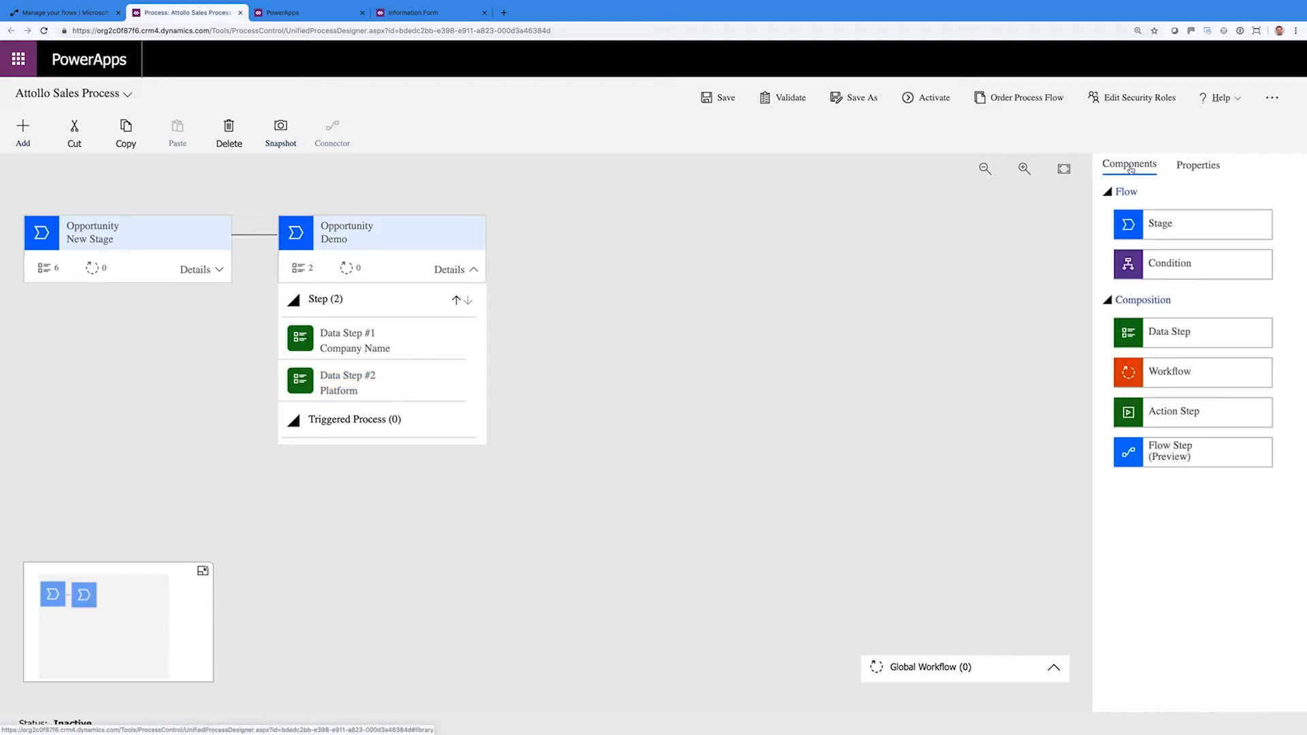
{"action": "left_click_drag", "start_coordinate": [1181, 338], "coordinate": [412, 407]}
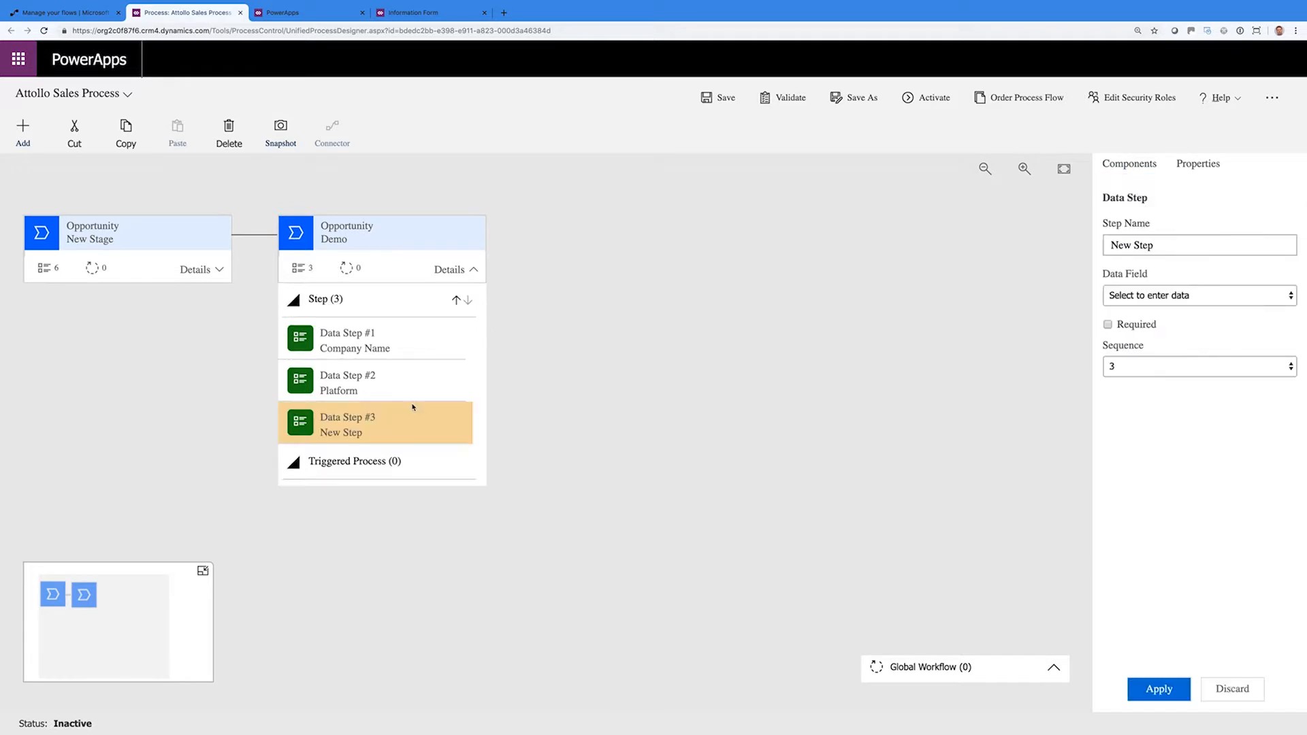
Bind the Demo stage's third data step to the Seats field
{"action": "left_click", "coordinate": [1167, 295]}
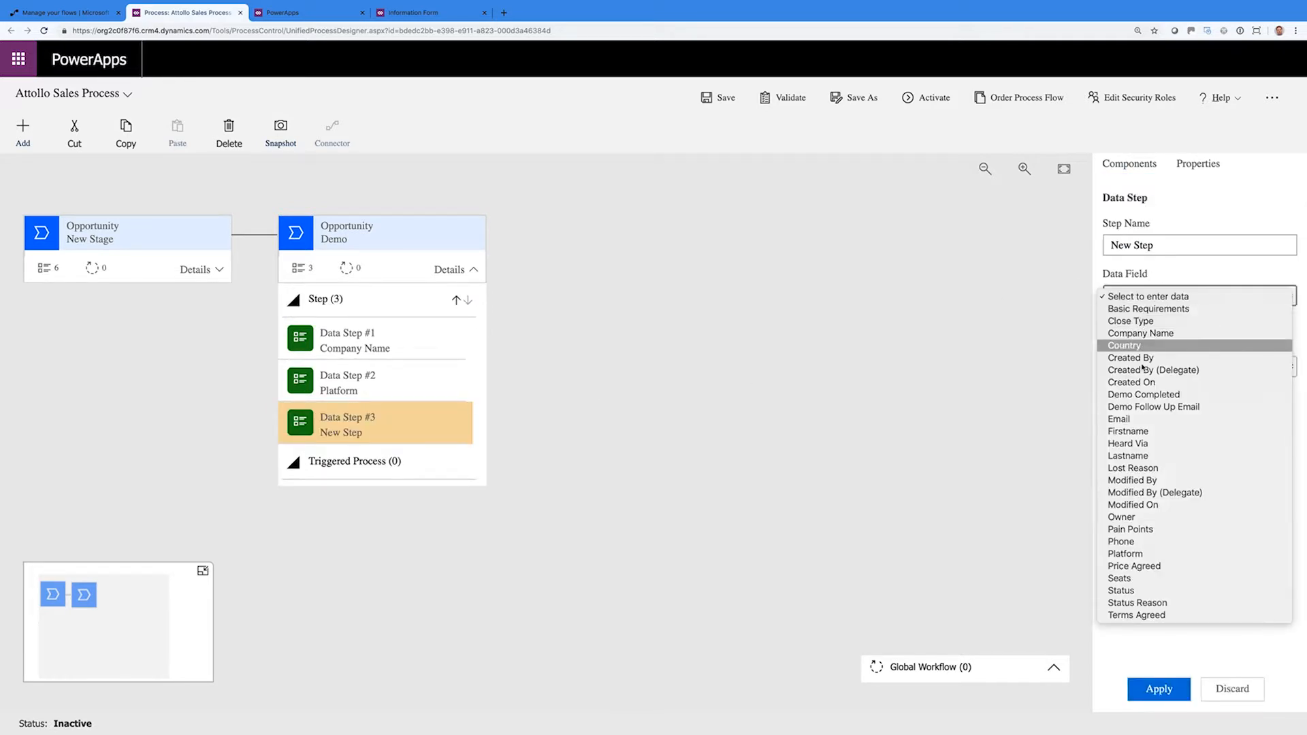
{"action": "left_click", "coordinate": [1134, 578]}
{"action": "left_click", "coordinate": [1160, 693]}
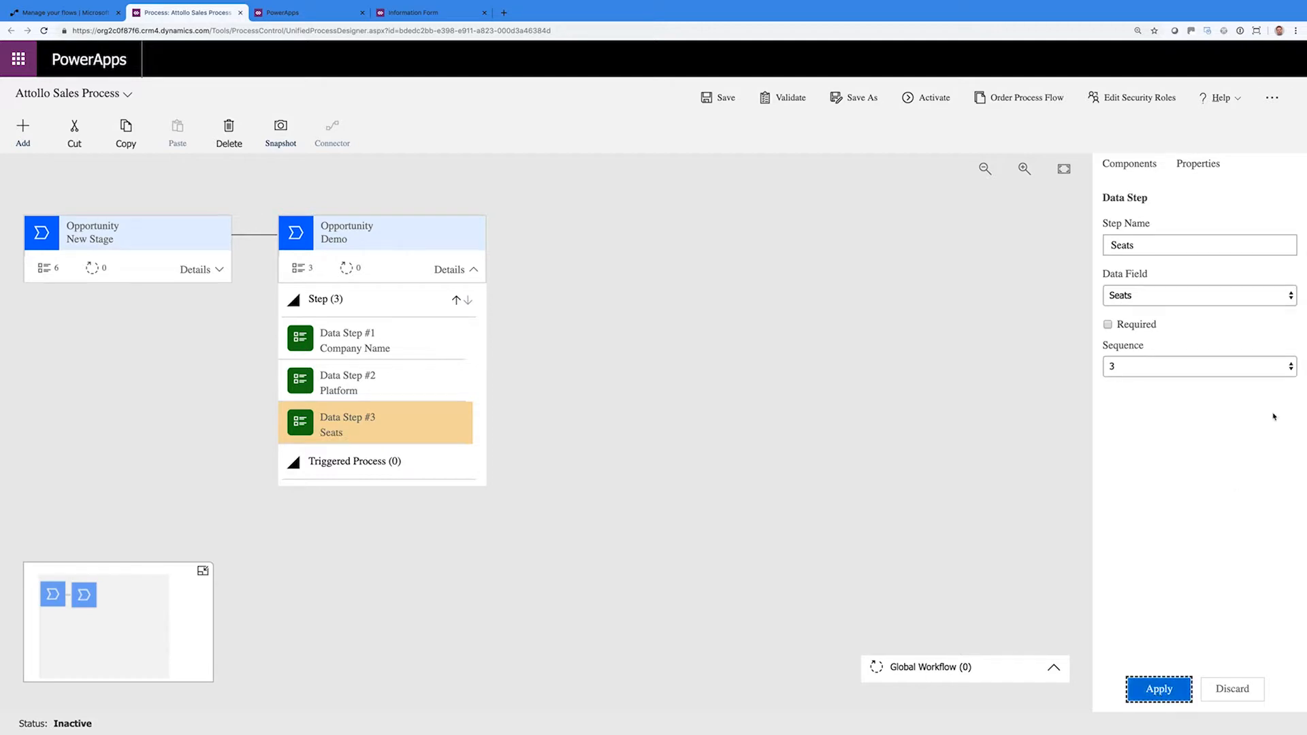
Add a fourth data step bound to Pain Points
{"action": "left_click", "coordinate": [1128, 164]}
{"action": "left_click_drag", "start_coordinate": [1157, 336], "coordinate": [421, 446]}
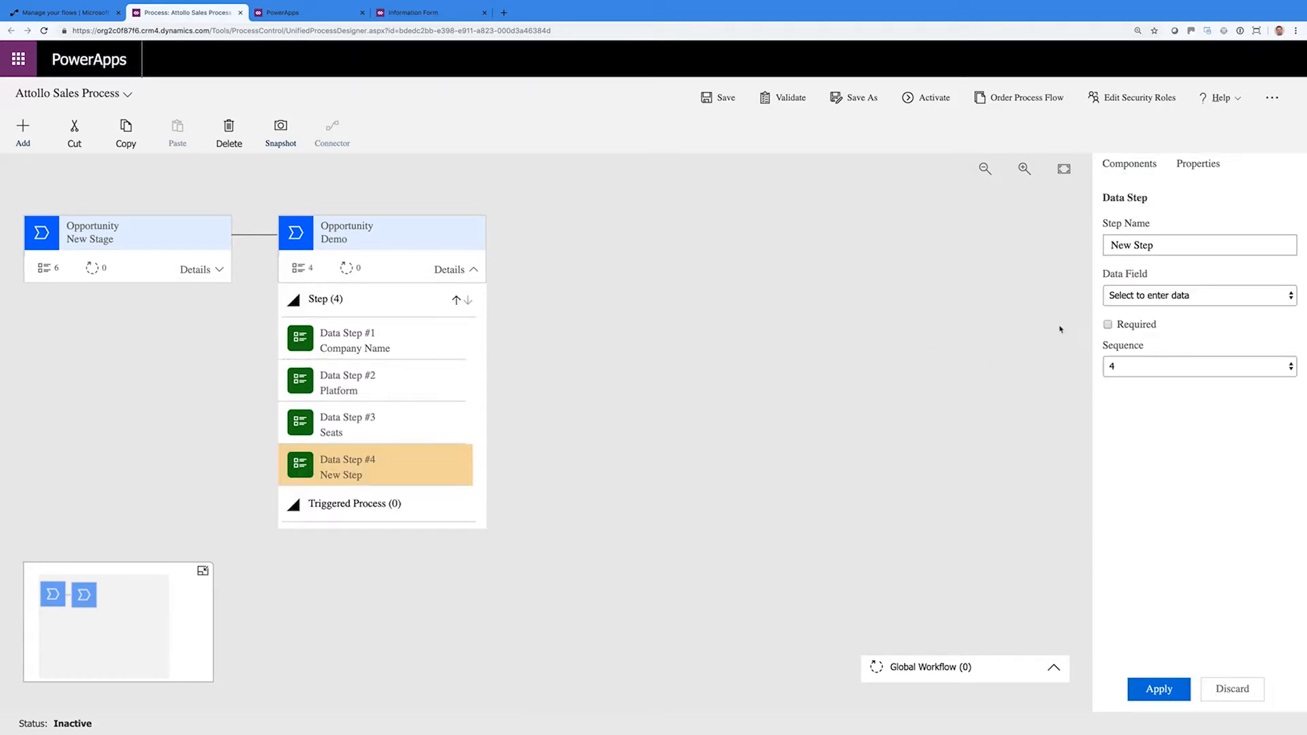
{"action": "left_click", "coordinate": [1167, 295]}
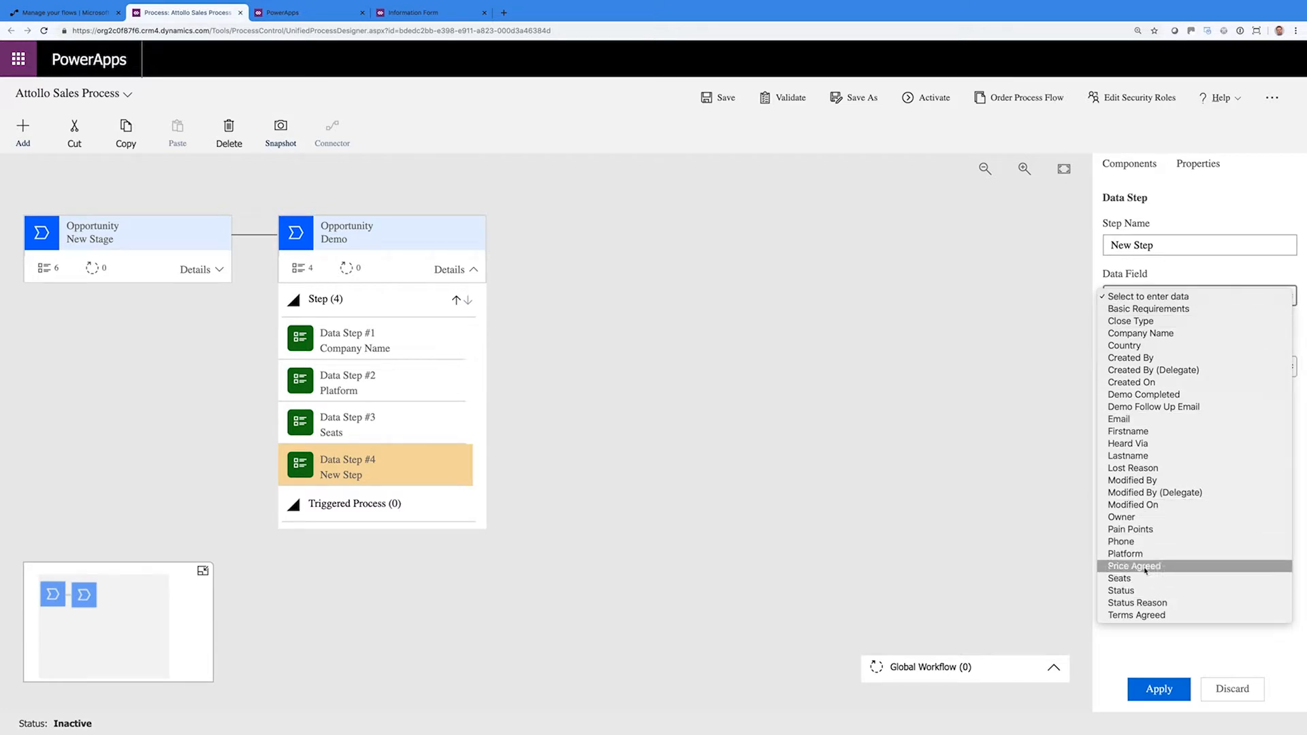
{"action": "left_click", "coordinate": [1144, 530]}
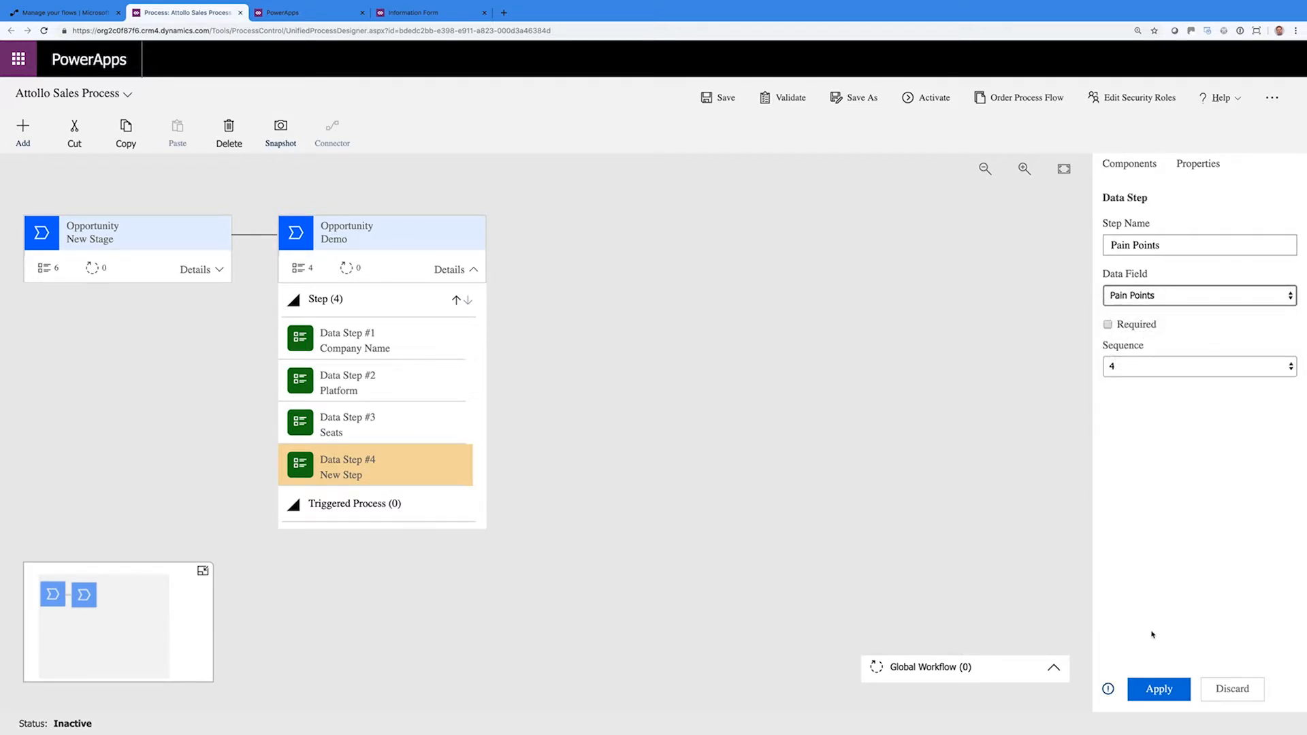
{"action": "left_click", "coordinate": [1153, 689]}
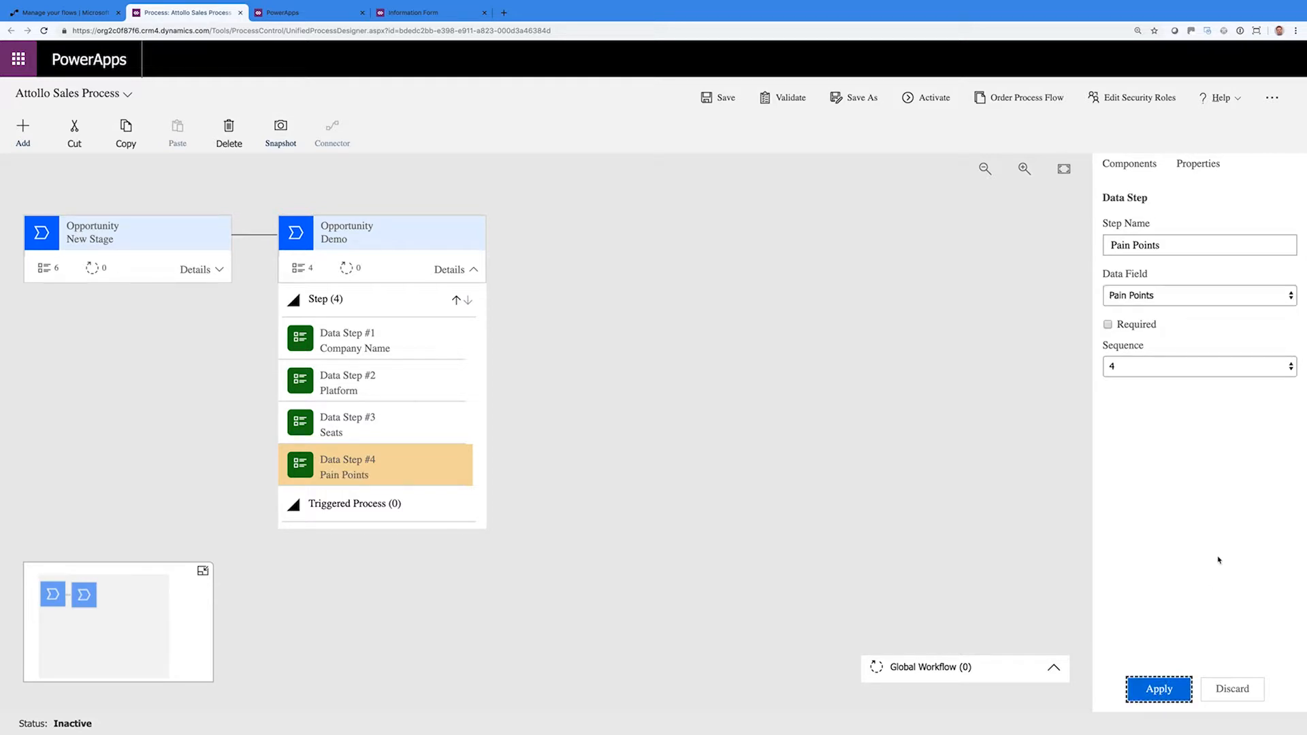
Add a fifth data step bound to Basic Requirements
{"action": "left_click", "coordinate": [1147, 168]}
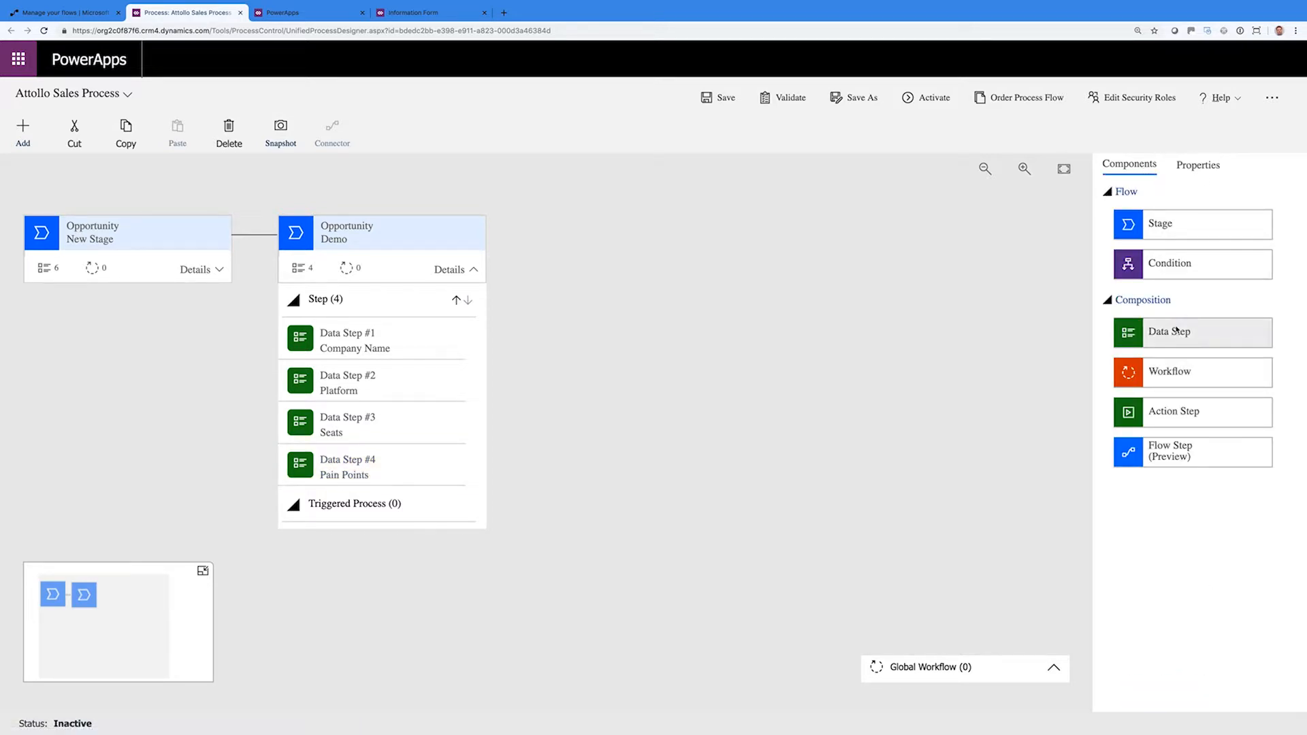
{"action": "left_click_drag", "start_coordinate": [1020, 358], "coordinate": [388, 487]}
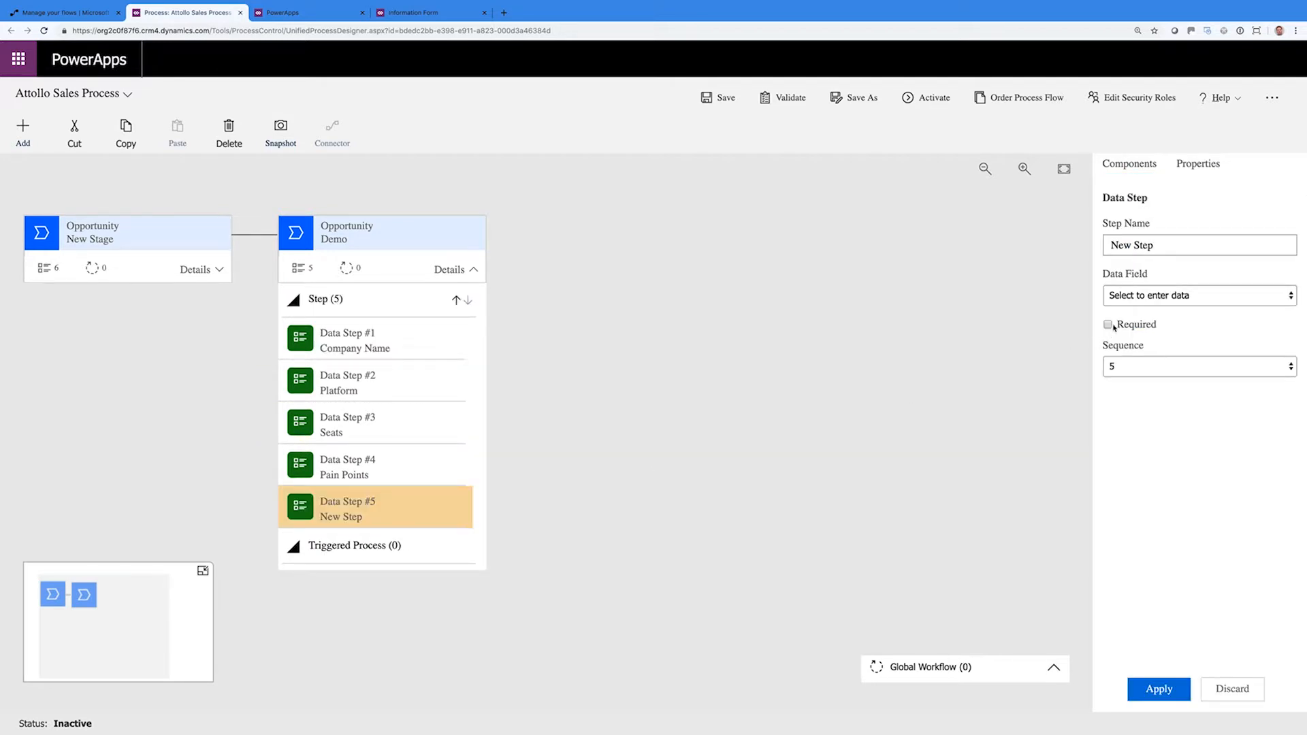
{"action": "left_click", "coordinate": [1139, 297]}
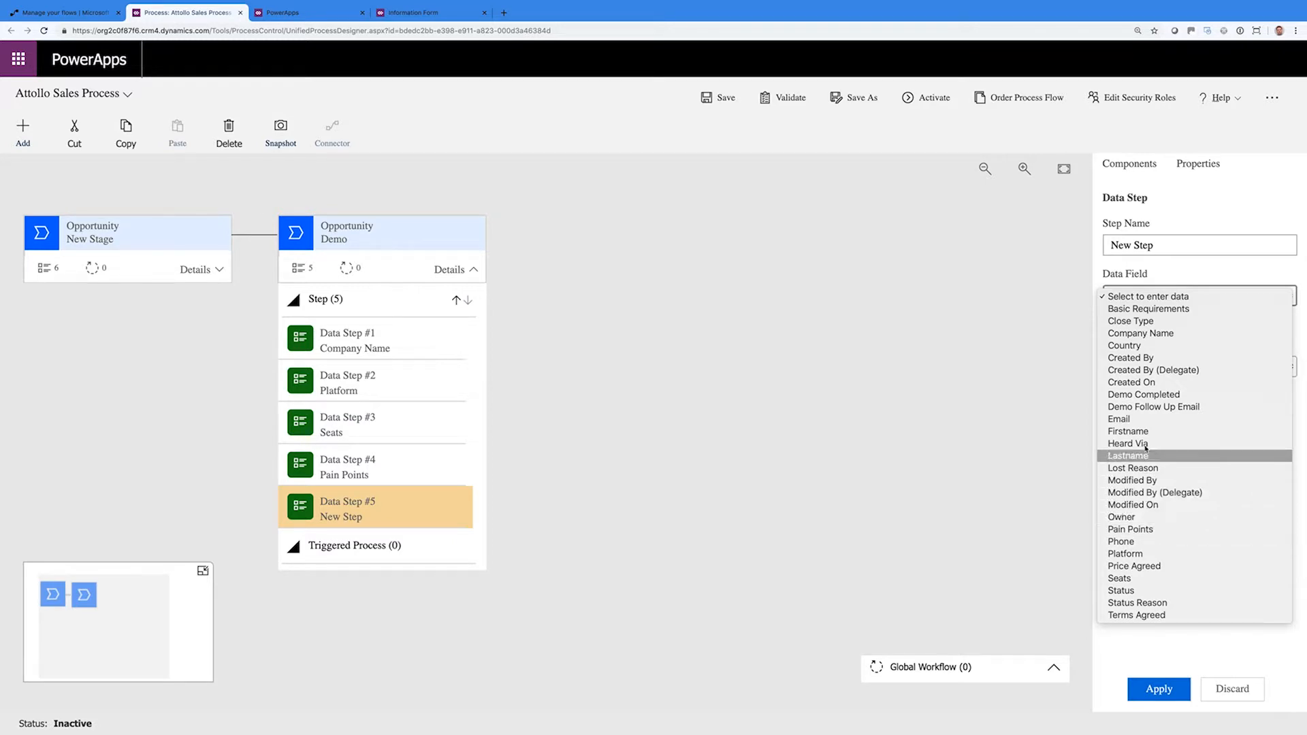
{"action": "left_click", "coordinate": [1143, 309]}
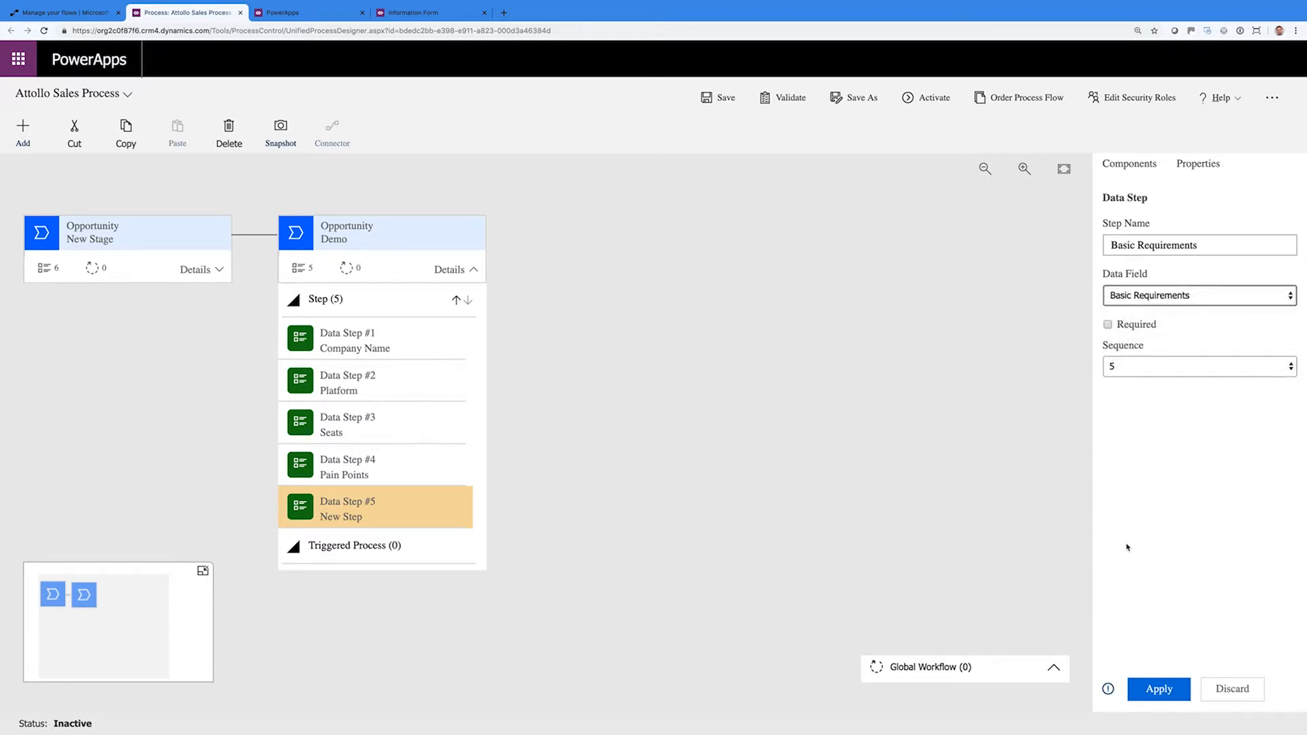
{"action": "left_click", "coordinate": [1155, 689]}
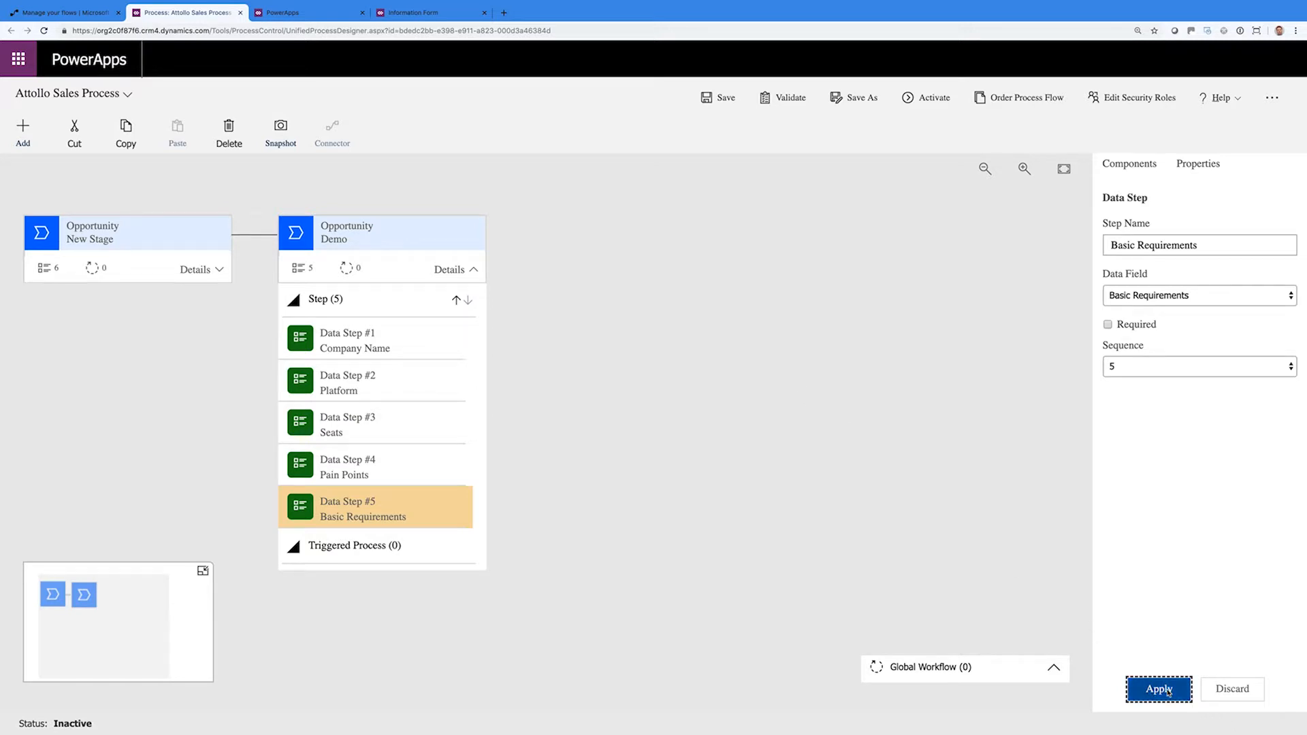
{"action": "left_click", "coordinate": [779, 412]}
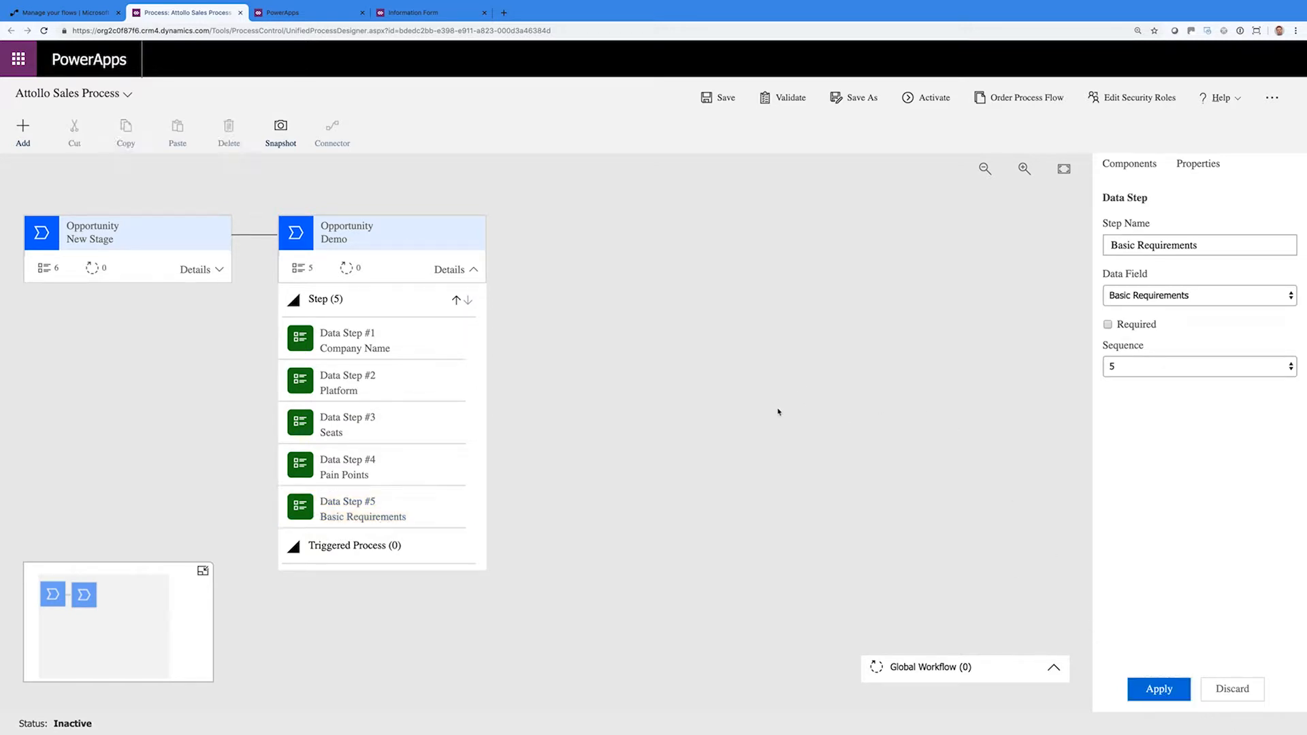
Drag a new stage from Components onto the canvas right after the Demo stage
{"action": "left_click", "coordinate": [31, 152]}
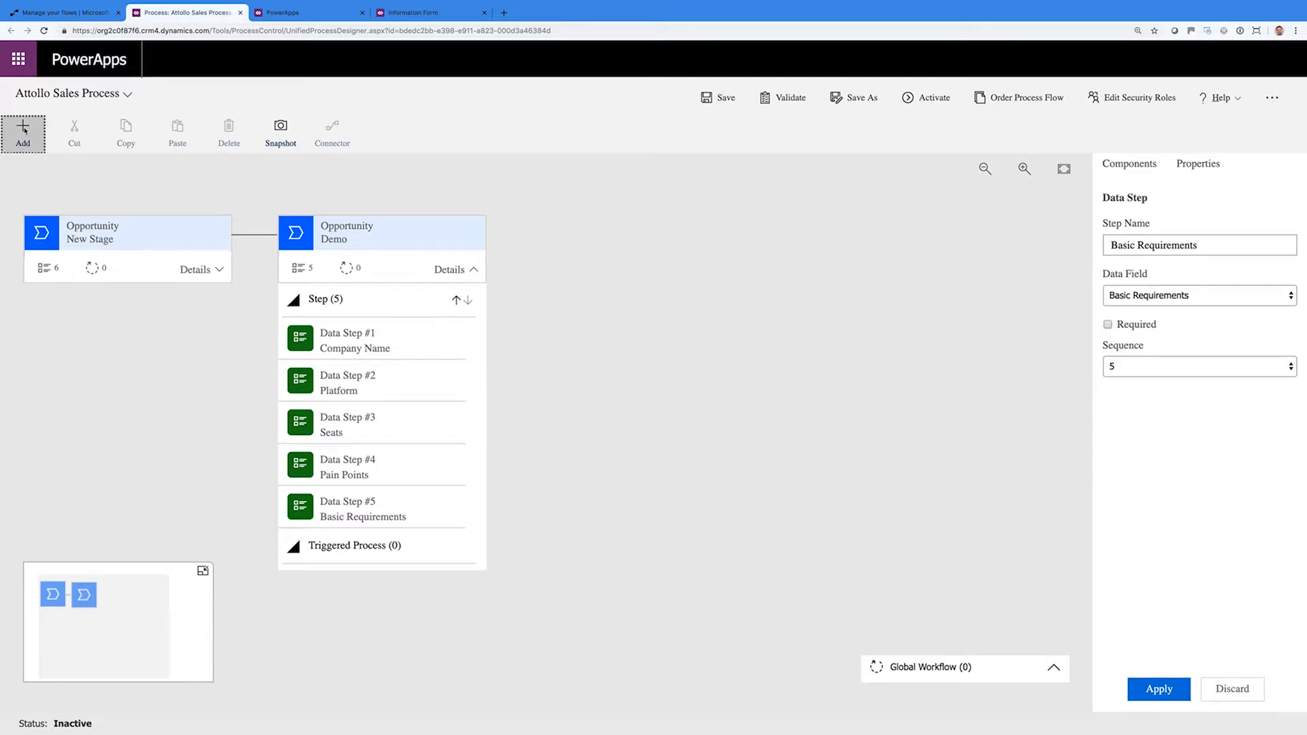
{"action": "left_click", "coordinate": [31, 151]}
{"action": "left_click", "coordinate": [24, 137]}
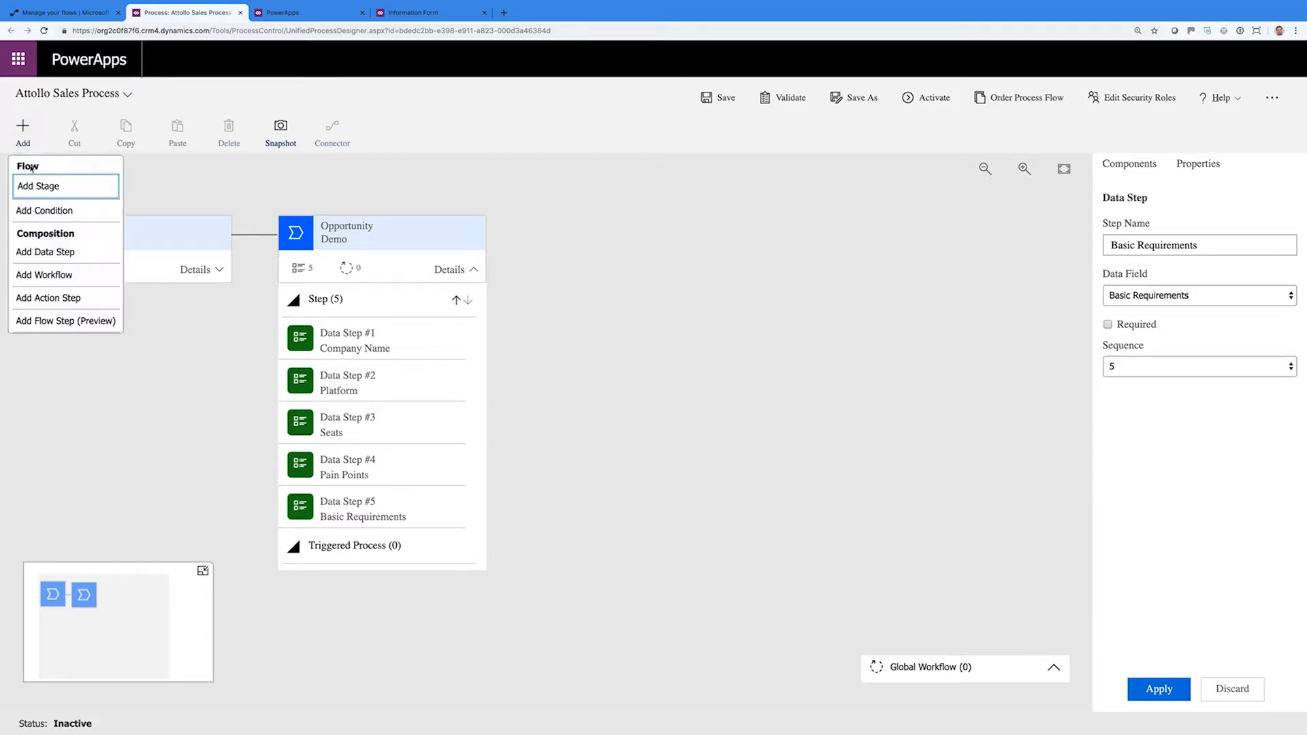
{"action": "left_click", "coordinate": [40, 187]}
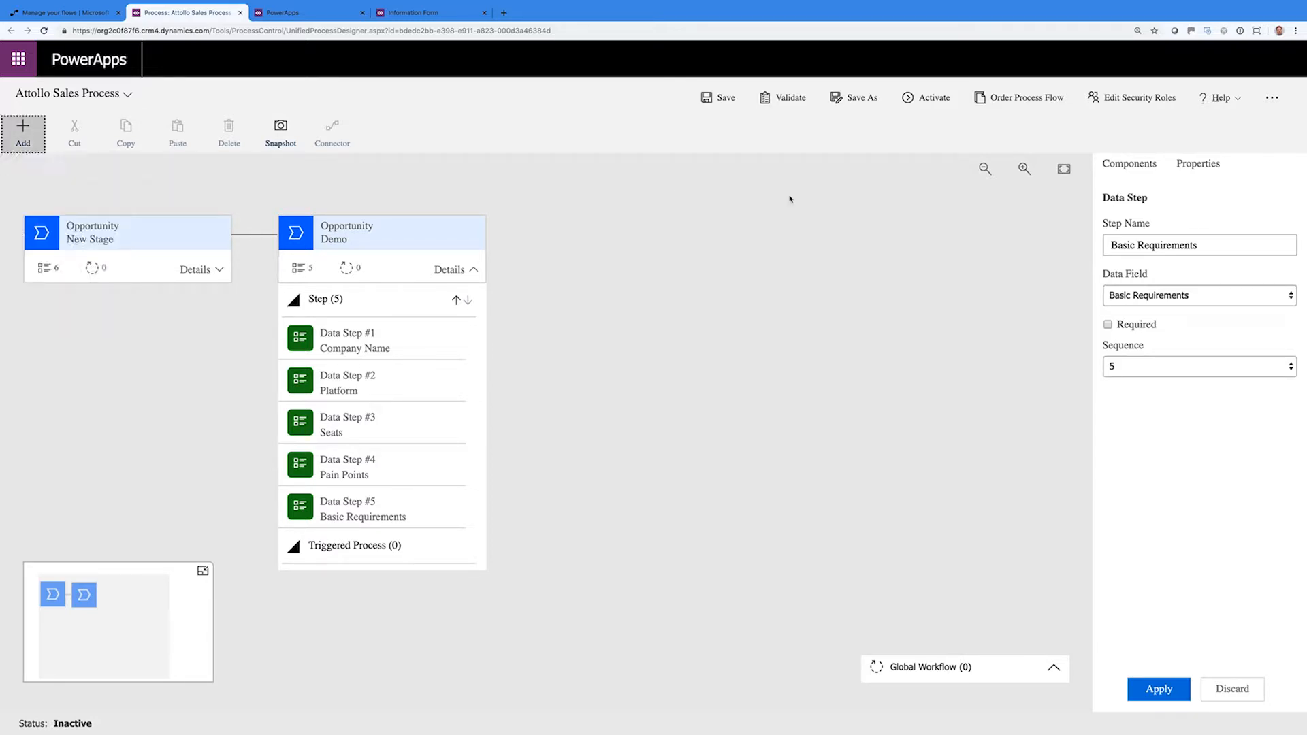
{"action": "left_click", "coordinate": [1123, 164]}
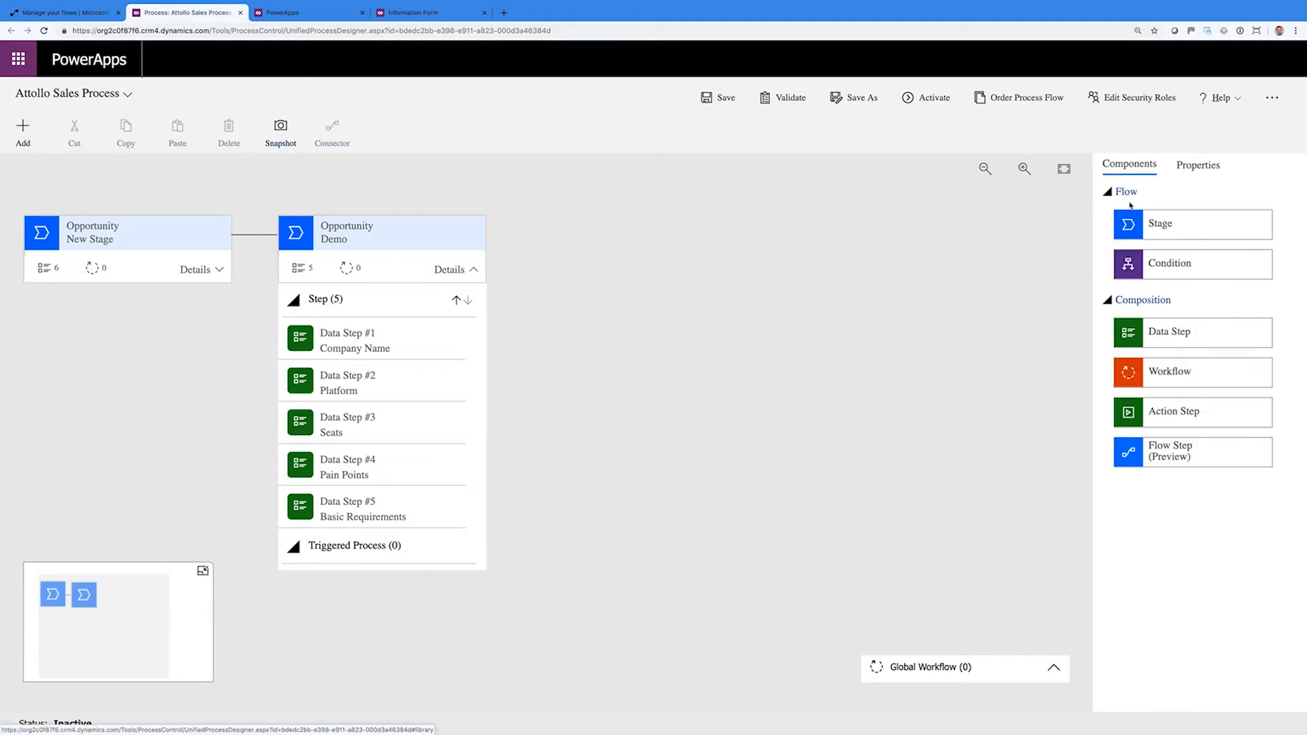
{"action": "left_click_drag", "start_coordinate": [1191, 225], "coordinate": [506, 269]}
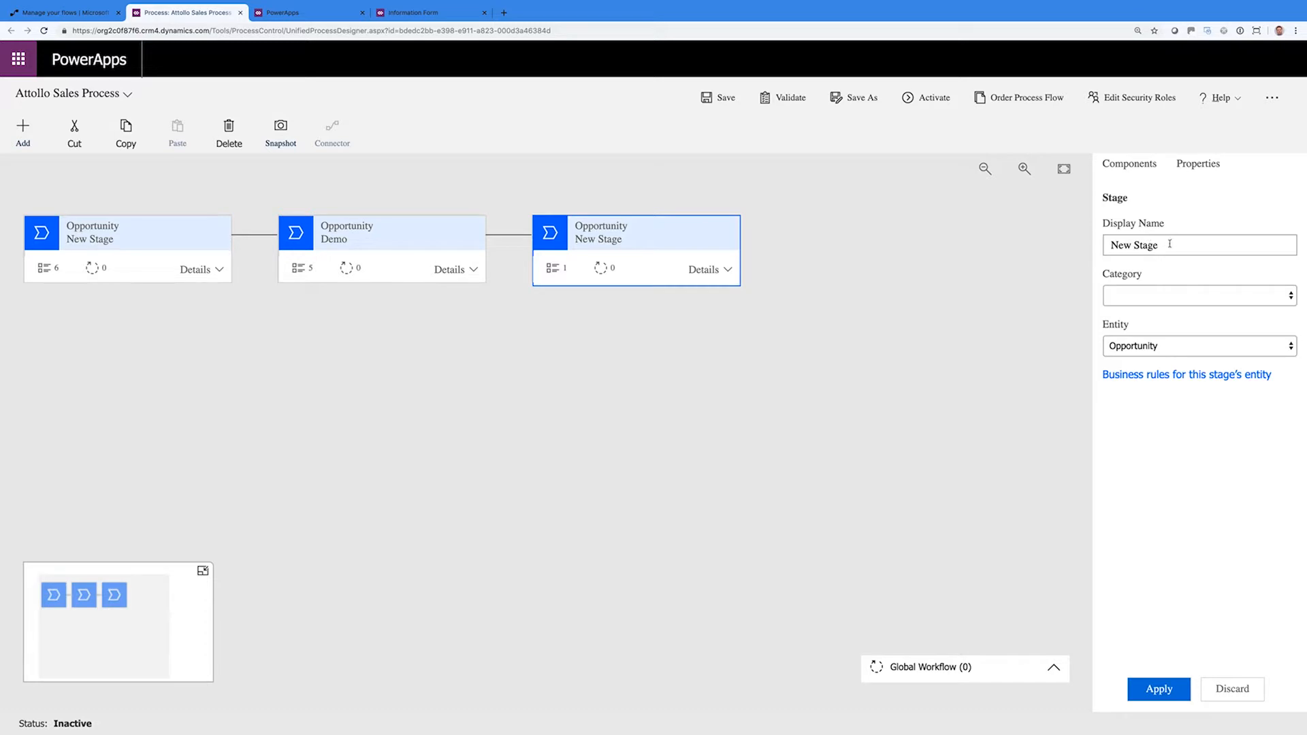
Rename the third stage to Negotiate with category Propose, then open its first data step
{"action": "left_click_drag", "start_coordinate": [1166, 245], "coordinate": [1109, 247]}
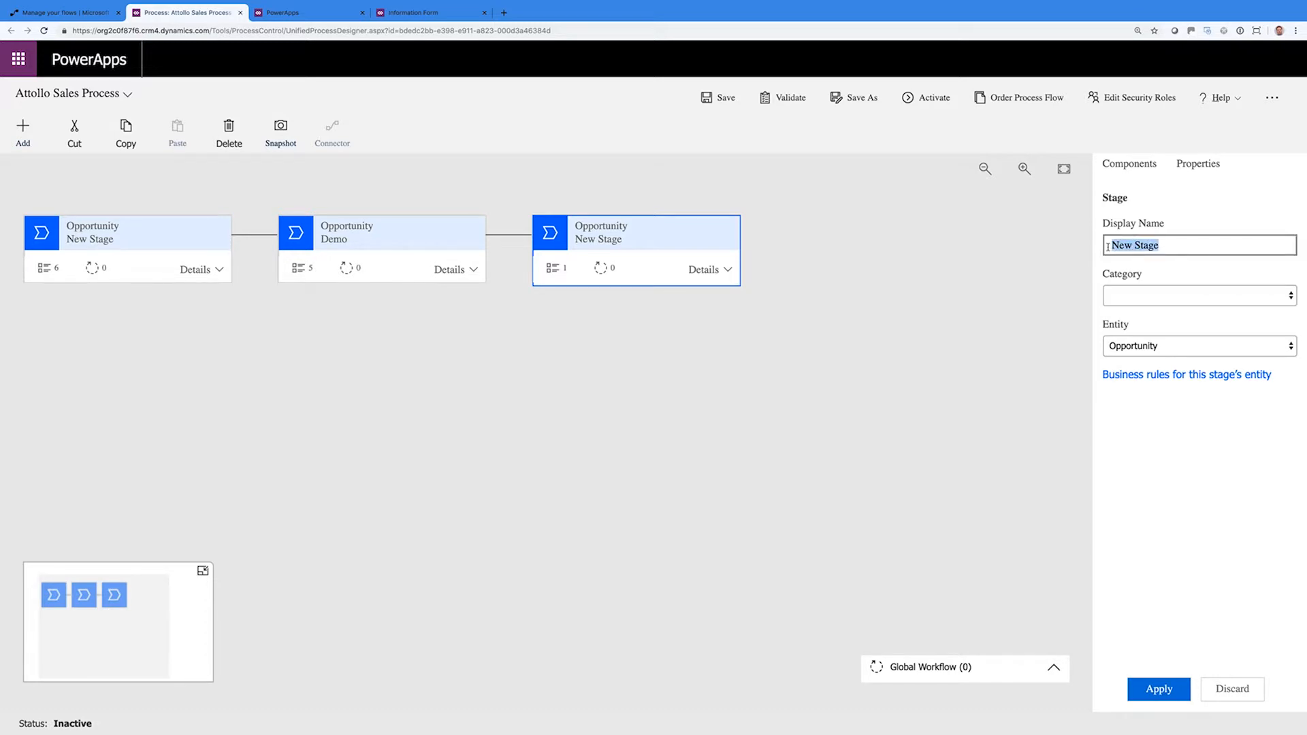
{"action": "type", "text": "Negotiate"}
{"action": "left_click", "coordinate": [1178, 297]}
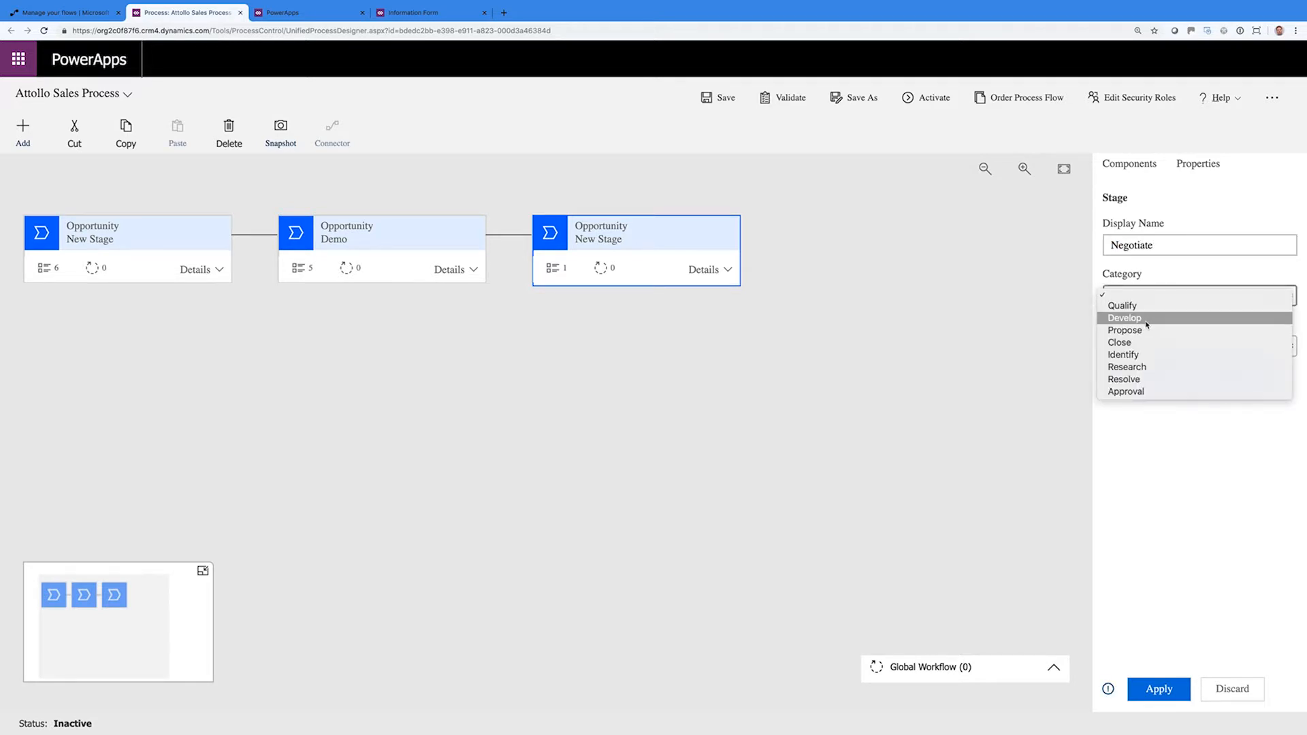
{"action": "left_click", "coordinate": [1147, 329]}
{"action": "left_click", "coordinate": [1146, 345]}
{"action": "left_click", "coordinate": [1146, 346]}
{"action": "left_click", "coordinate": [1158, 683]}
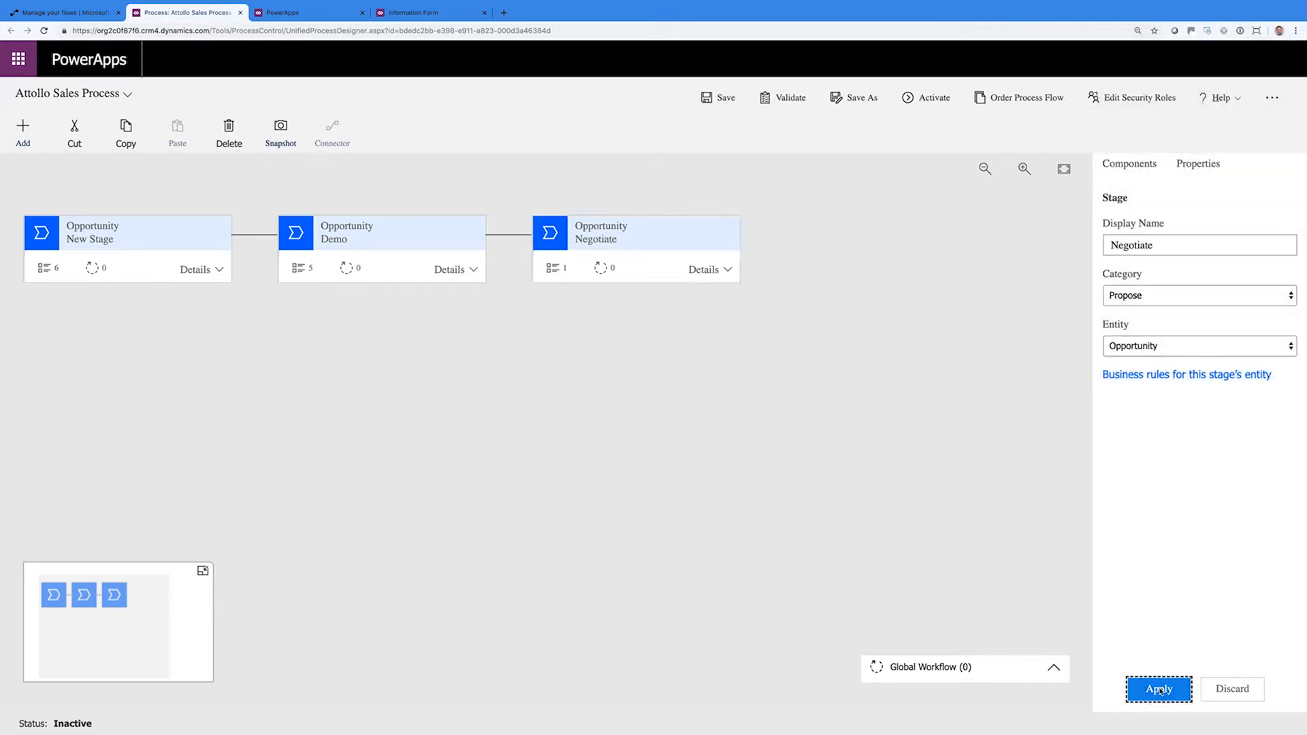
{"action": "left_click", "coordinate": [728, 271]}
{"action": "left_click", "coordinate": [682, 339]}
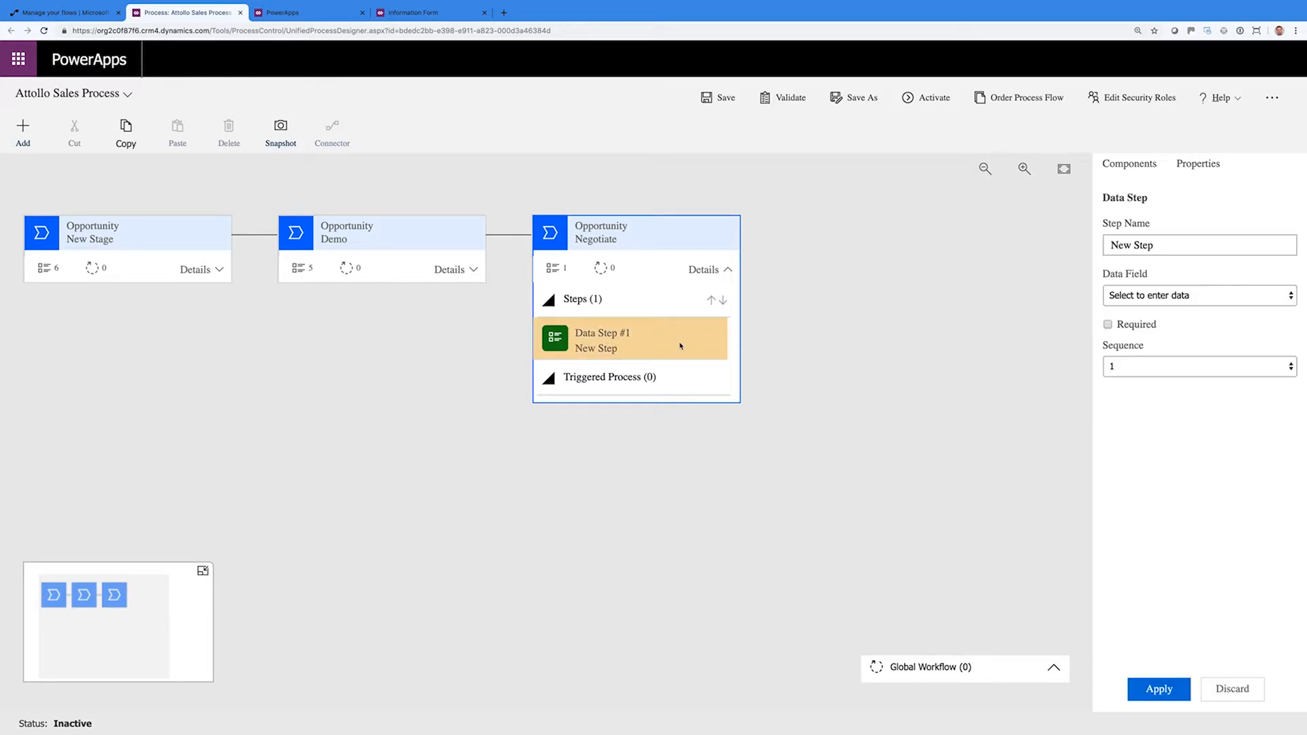
Map the Negotiate stage's first data step to Company Name and make it required
{"action": "left_click", "coordinate": [1167, 292]}
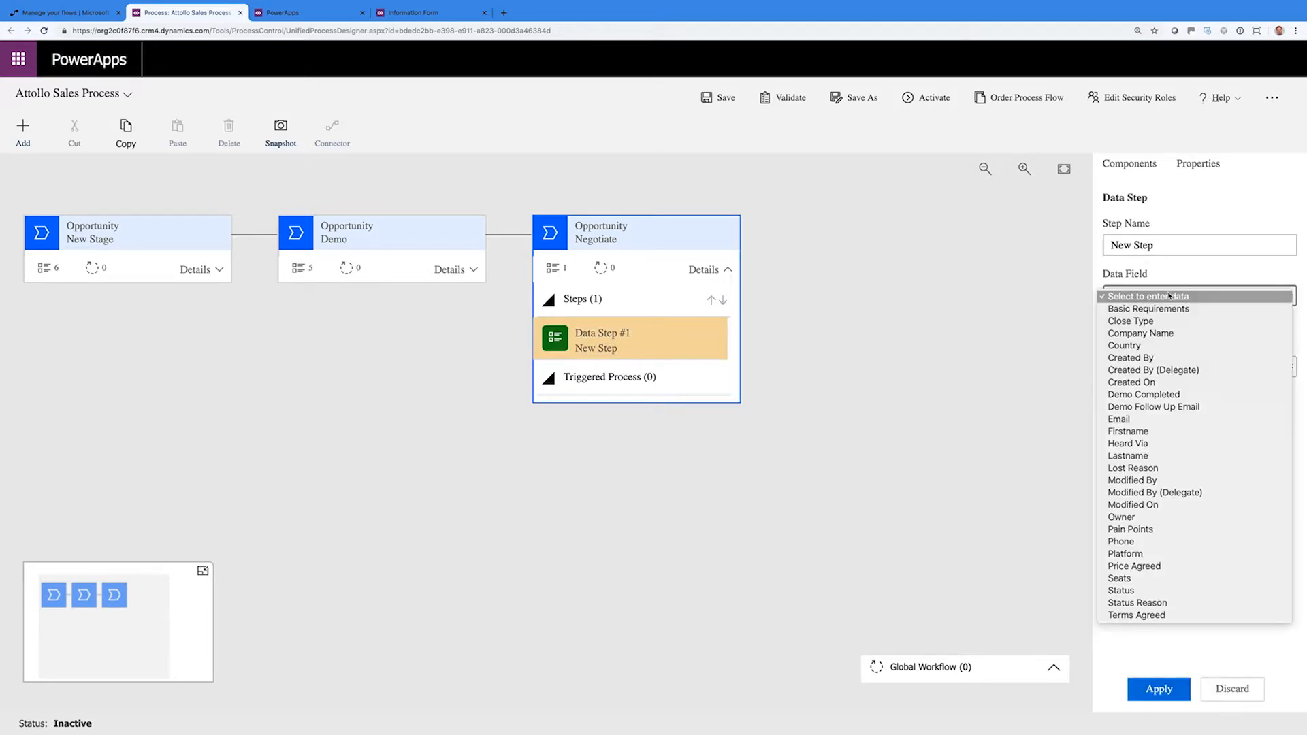
{"action": "left_click", "coordinate": [1151, 333]}
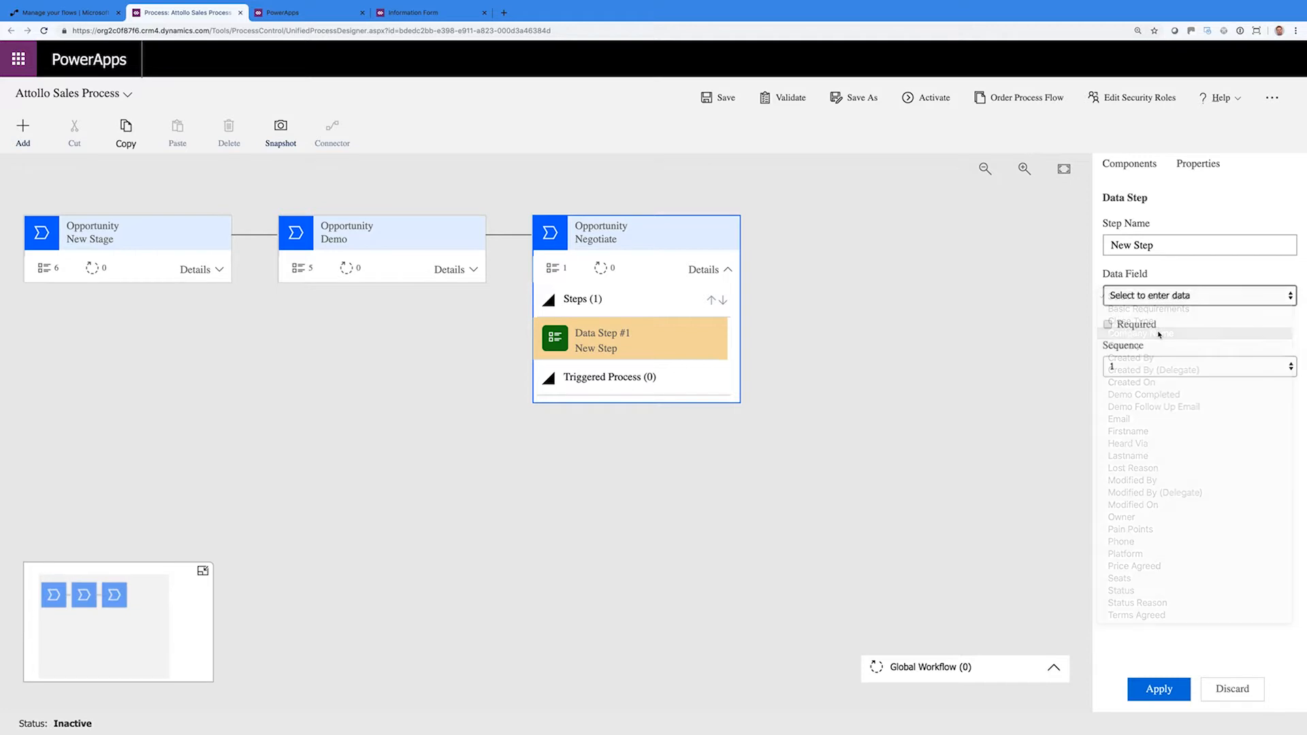
{"action": "left_click", "coordinate": [1118, 324]}
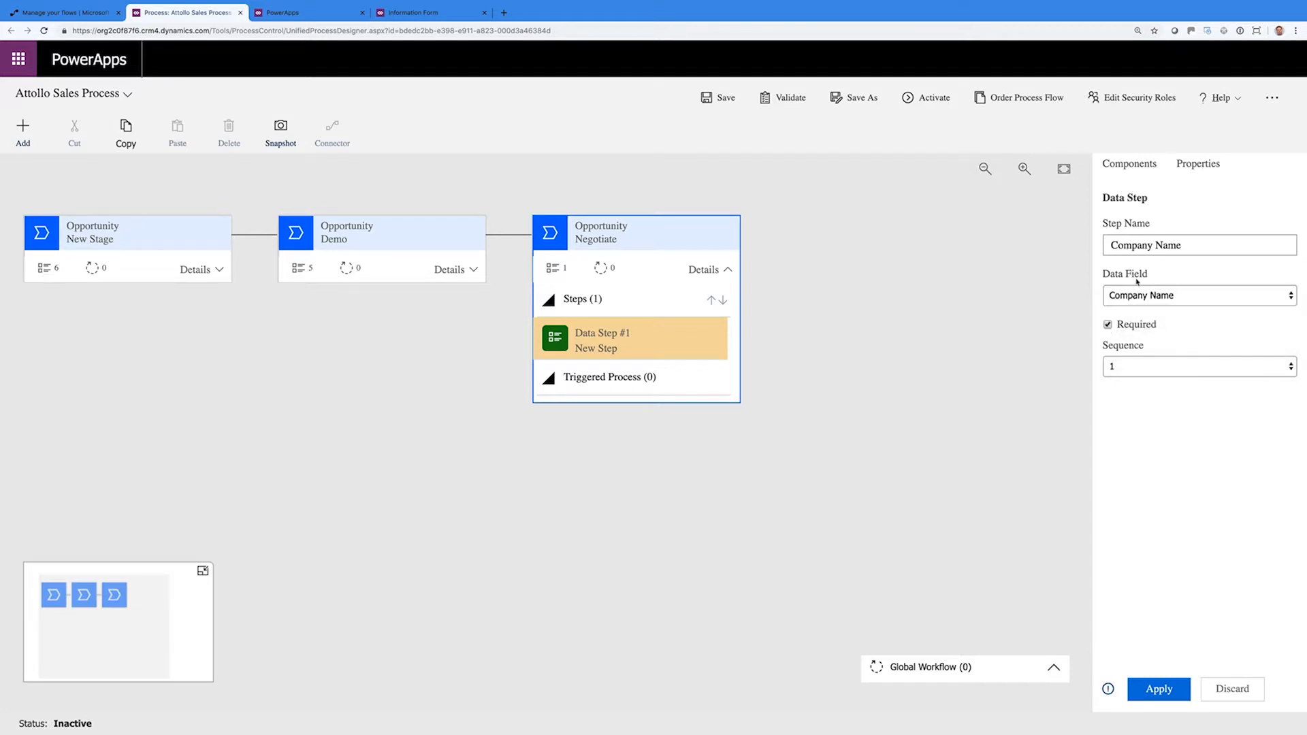
{"action": "left_click", "coordinate": [1159, 689]}
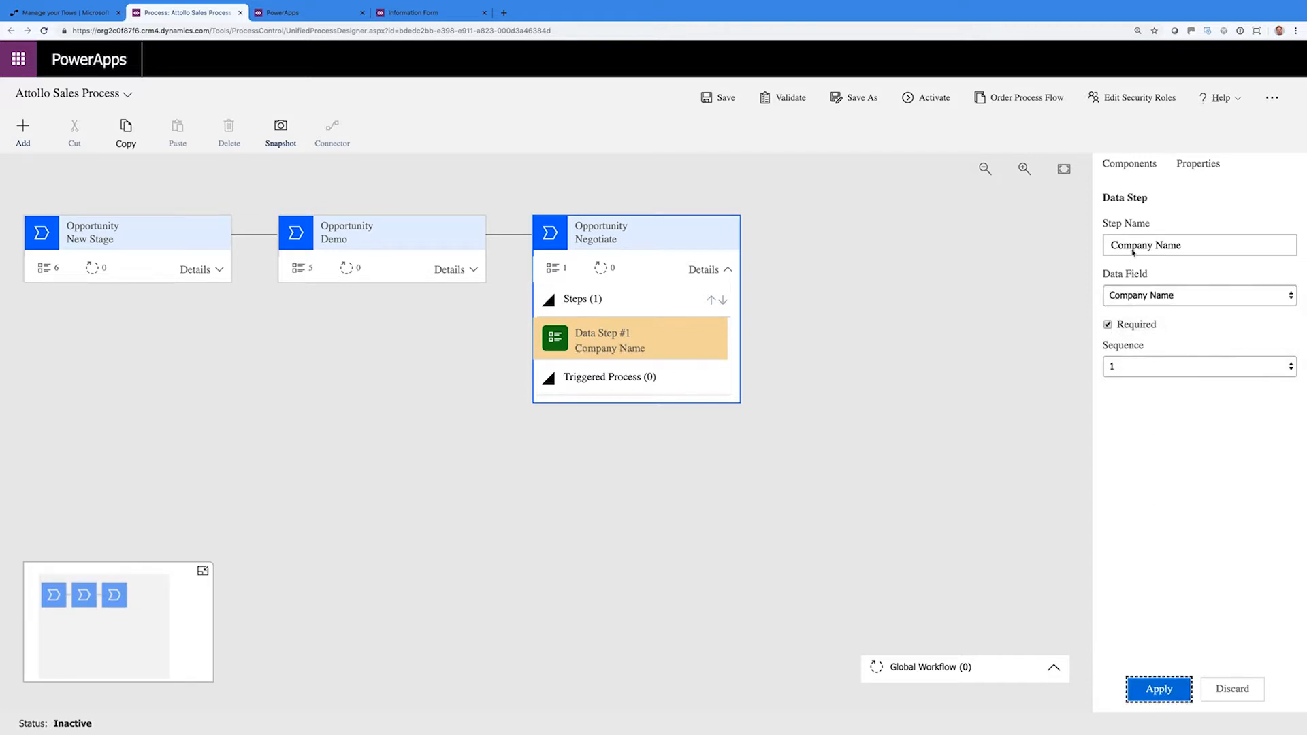
Add an empty second data step to Negotiate and expand the Demo stage's steps
{"action": "left_click", "coordinate": [1133, 166]}
{"action": "left_click_drag", "start_coordinate": [1171, 333], "coordinate": [646, 361]}
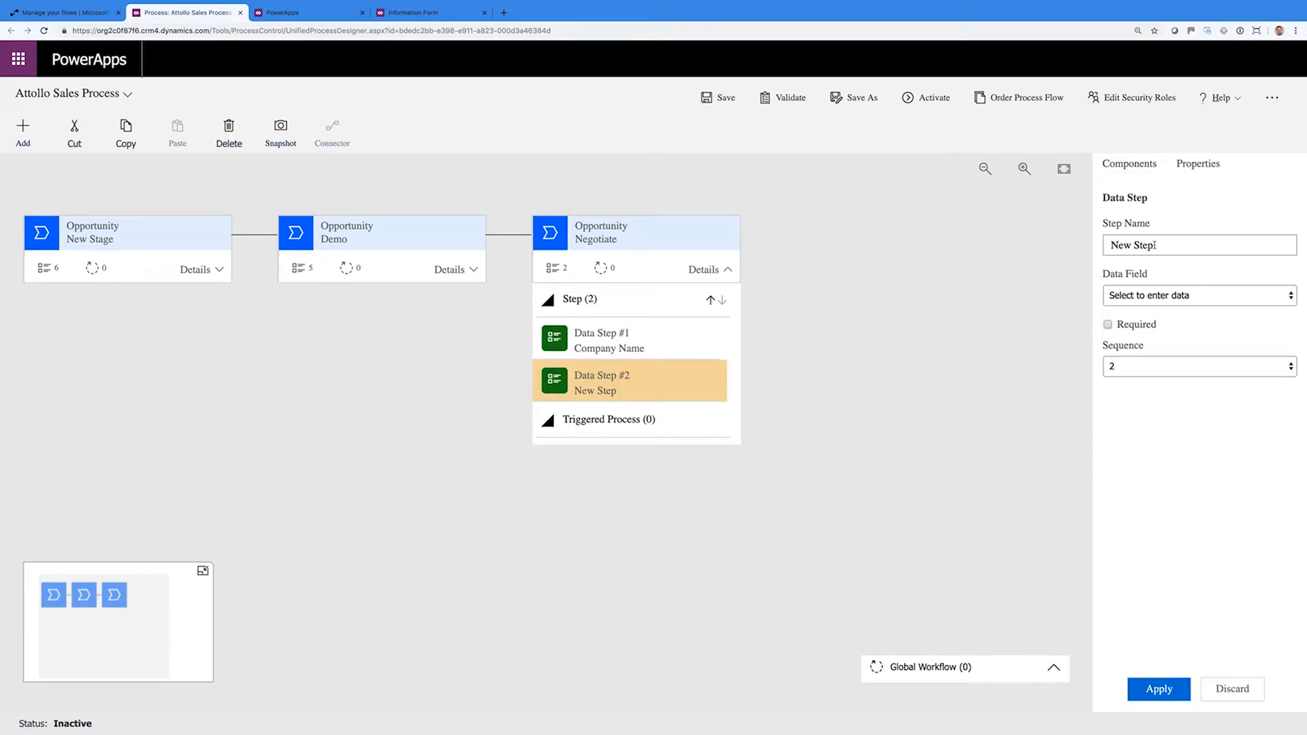
{"action": "left_click", "coordinate": [1171, 295]}
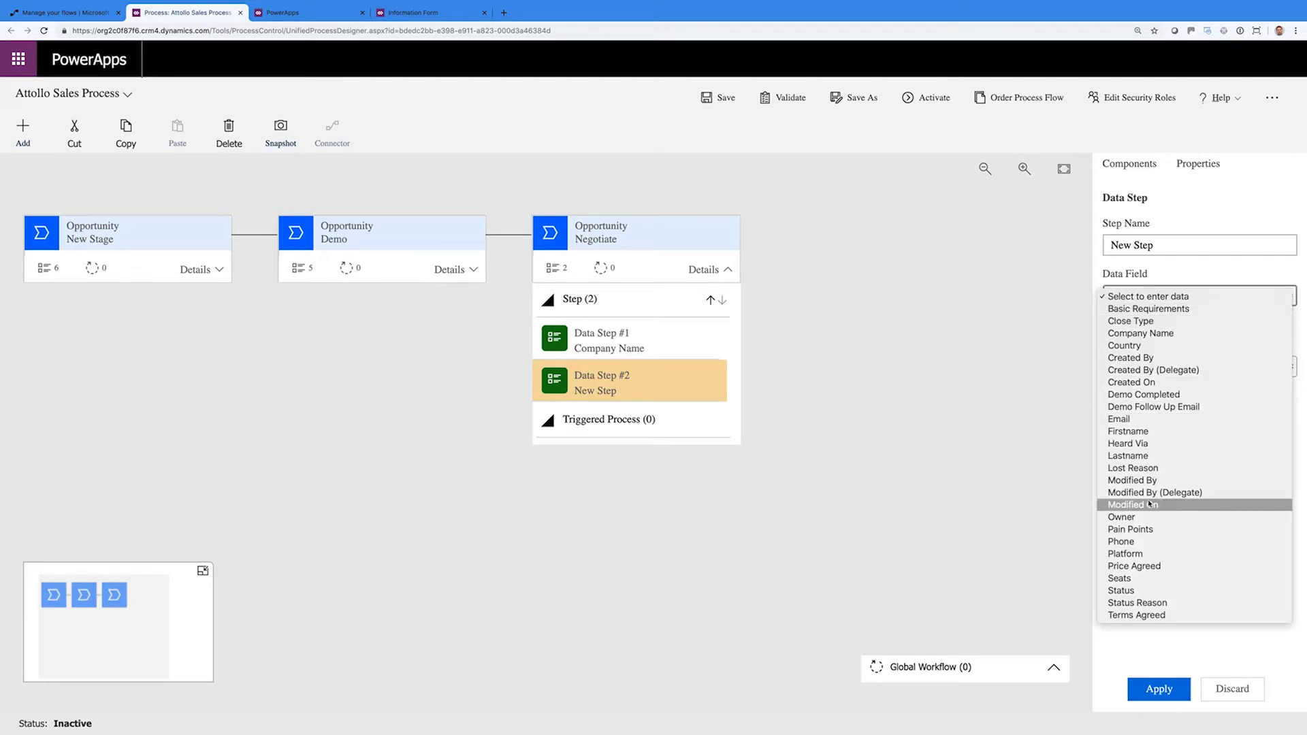
{"action": "left_click", "coordinate": [439, 246]}
{"action": "left_click", "coordinate": [440, 239]}
{"action": "left_click", "coordinate": [450, 273]}
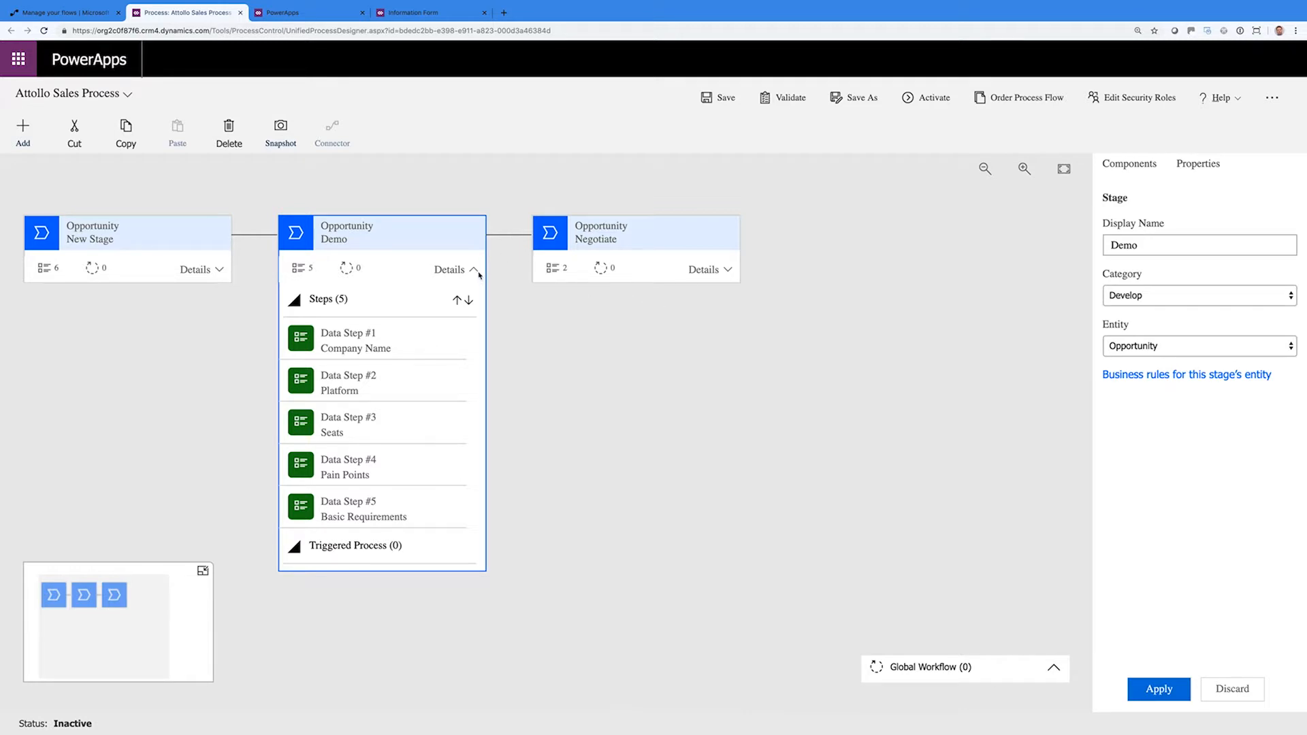
Change the Demo stage's display name to 'Gather Information'
{"action": "left_click", "coordinate": [1117, 166]}
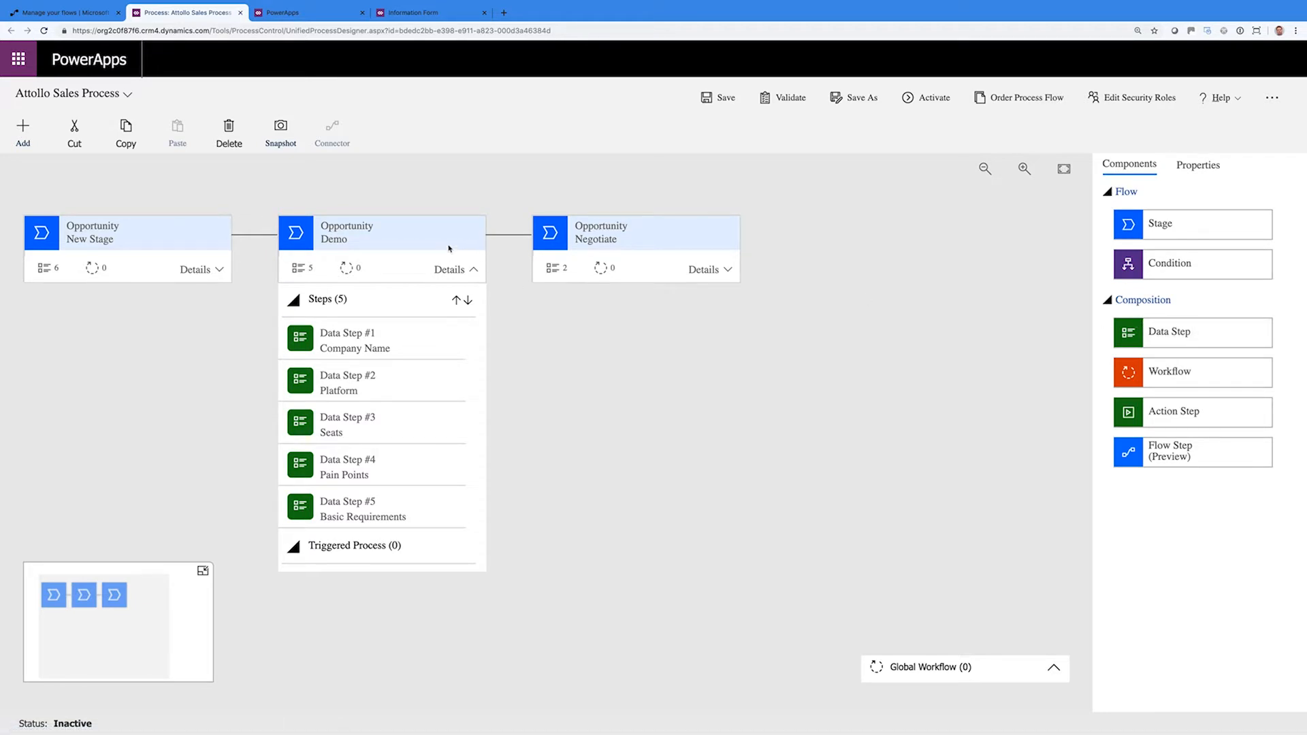
{"action": "left_click", "coordinate": [425, 238]}
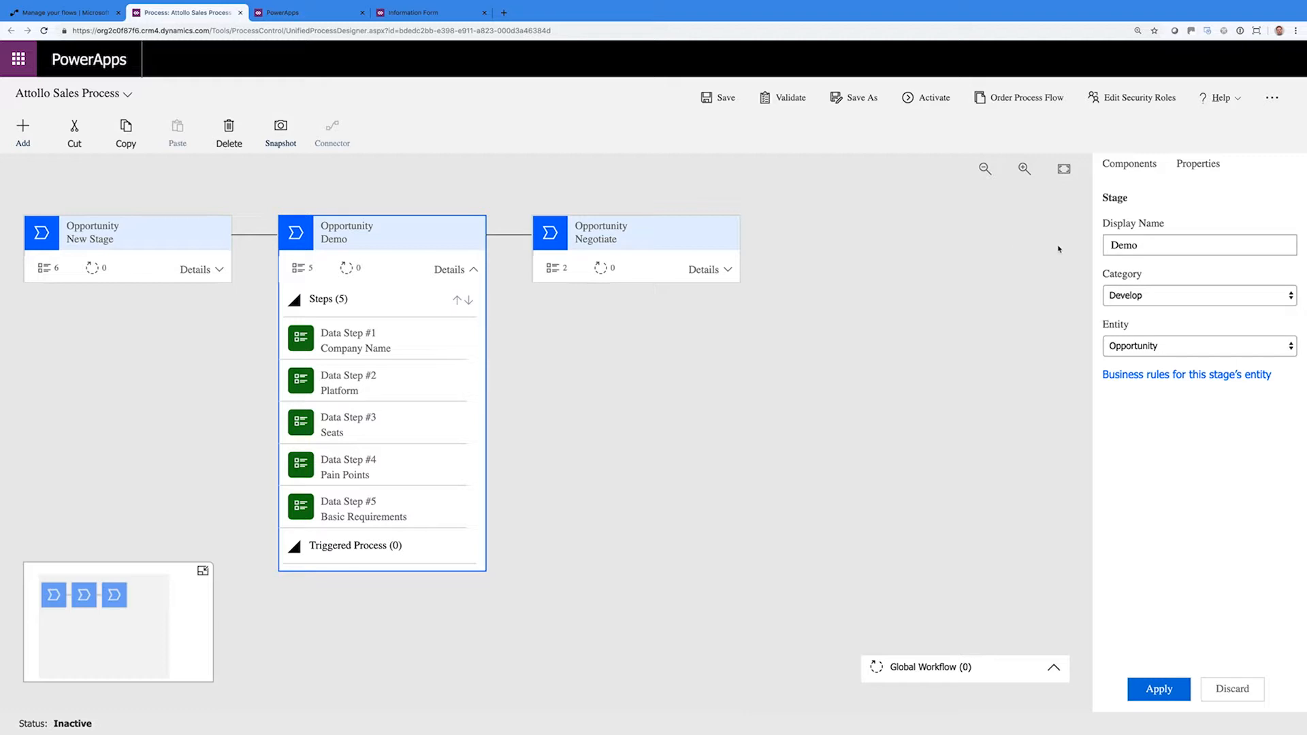
{"action": "double_click", "coordinate": [1125, 246]}
{"action": "key", "text": "BackSpace"}
{"action": "type", "text": "Gather Information"}
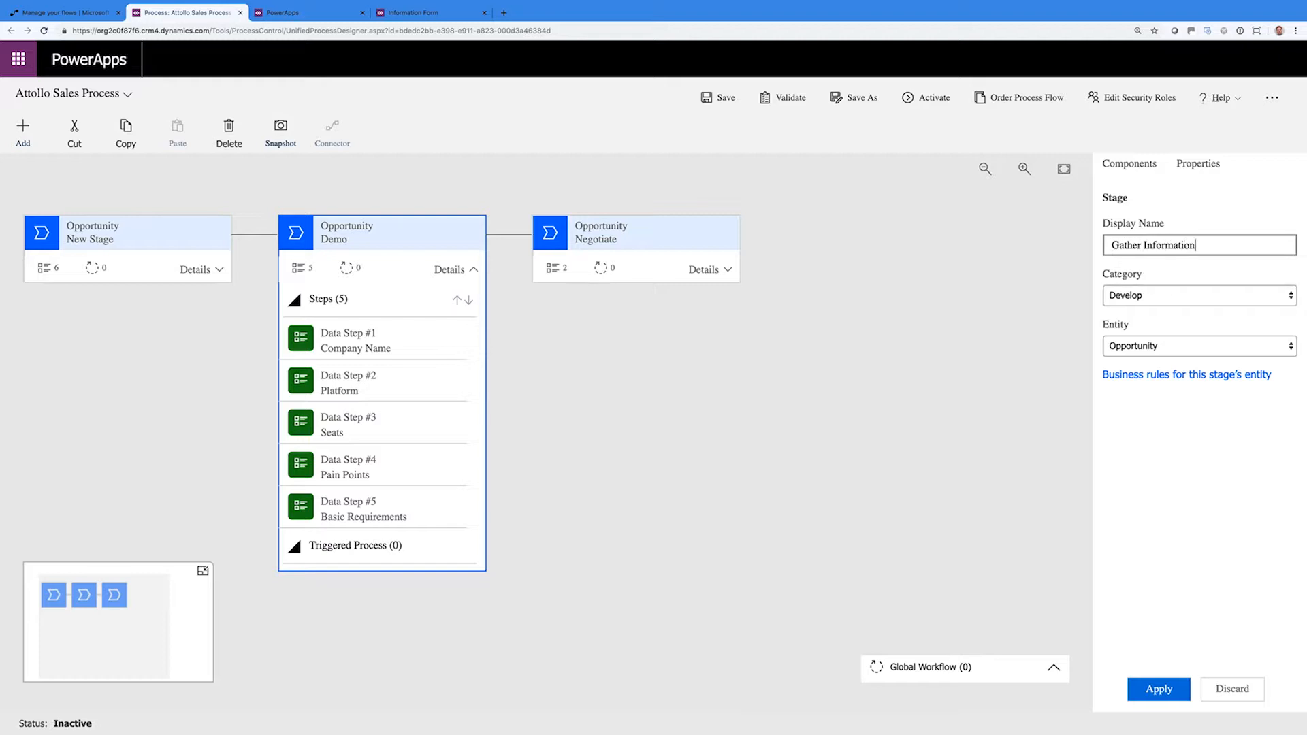
{"action": "left_click", "coordinate": [1159, 689]}
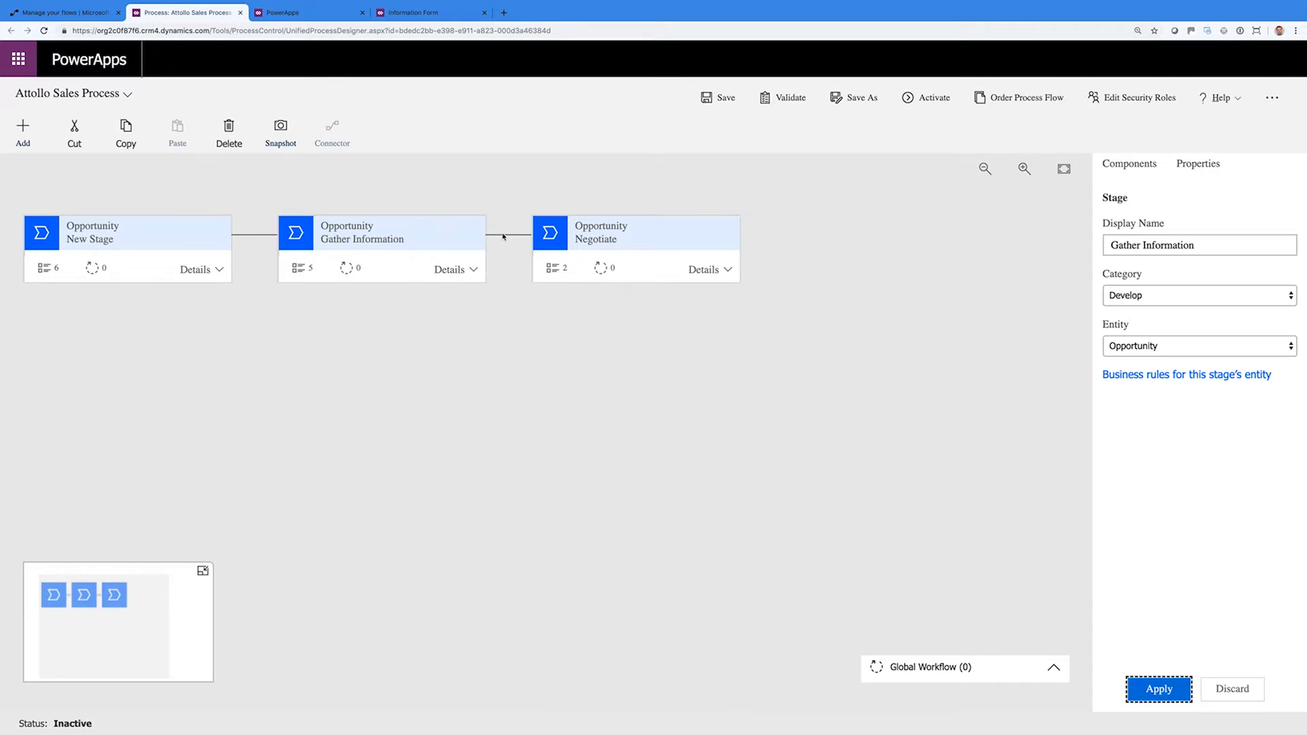
Rename the Negotiate stage to Demo with category Develop and expand its steps
{"action": "left_click", "coordinate": [681, 247]}
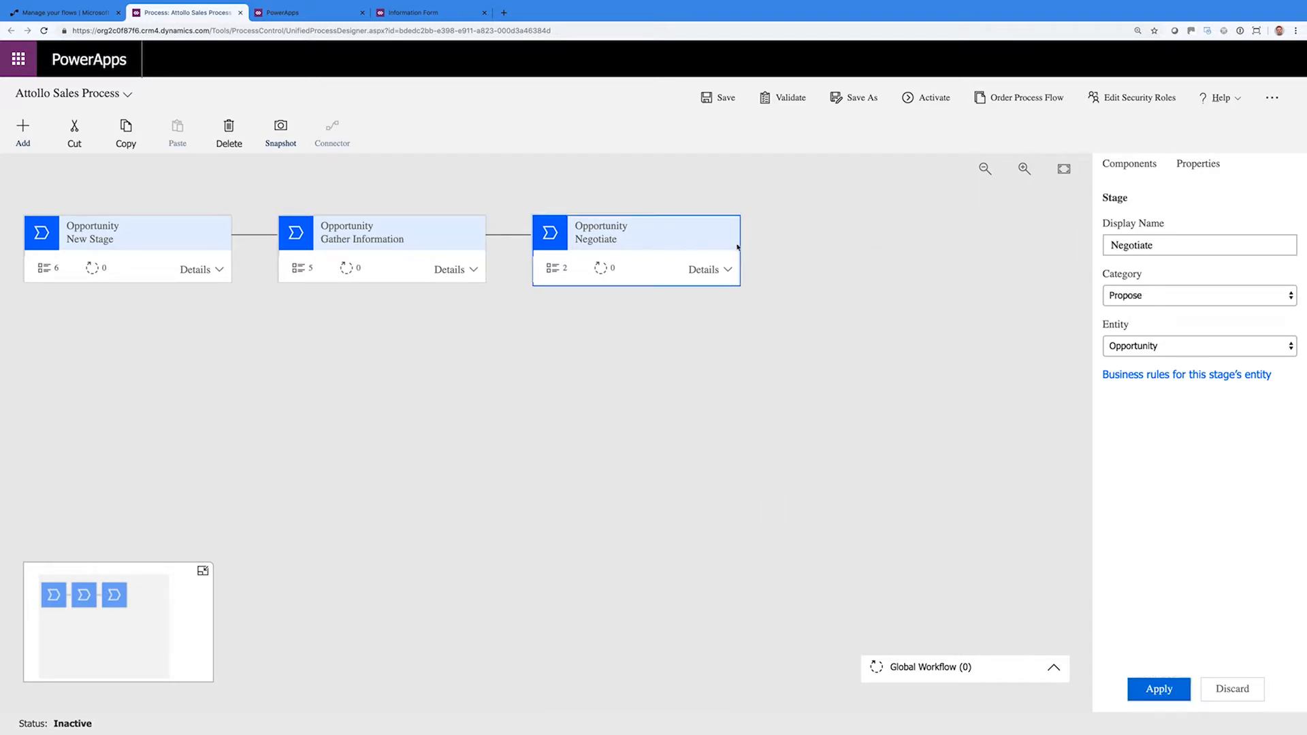
{"action": "left_click", "coordinate": [1104, 248]}
{"action": "key", "text": "ctrl+a"}
{"action": "type", "text": "Demo"}
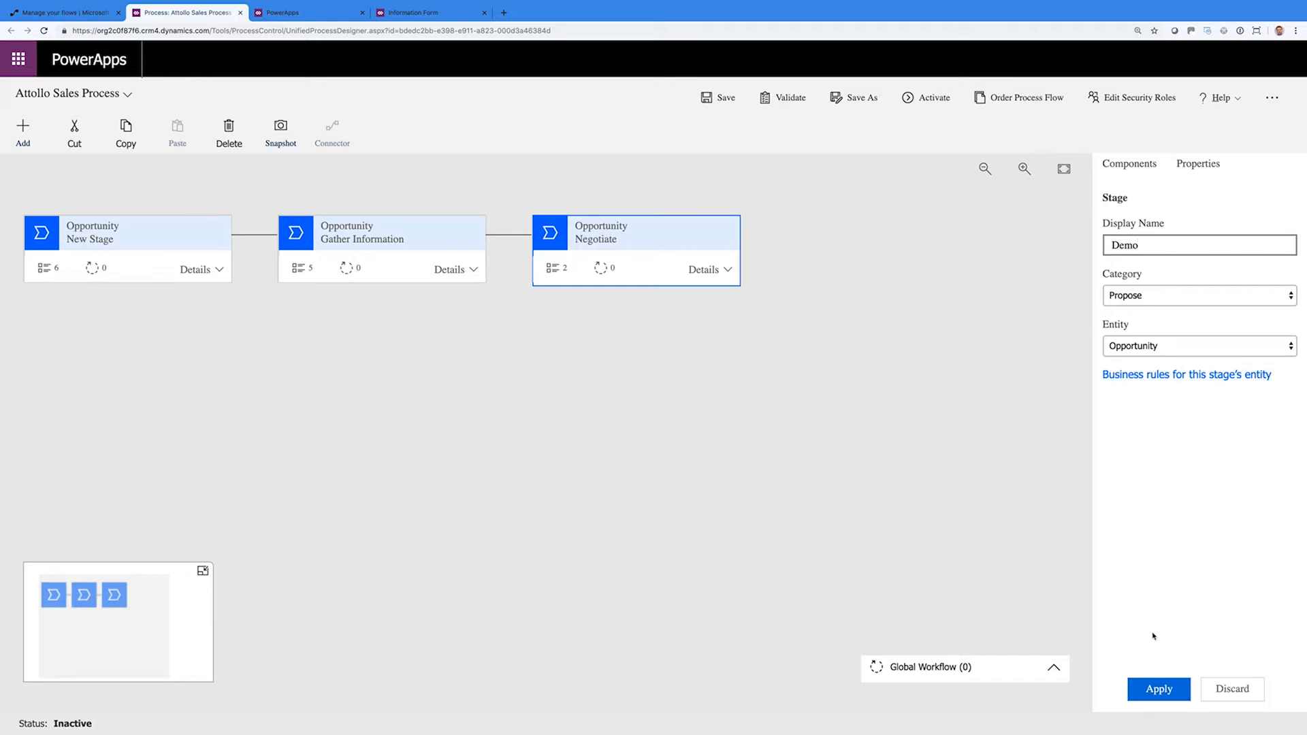
{"action": "left_click", "coordinate": [1145, 296]}
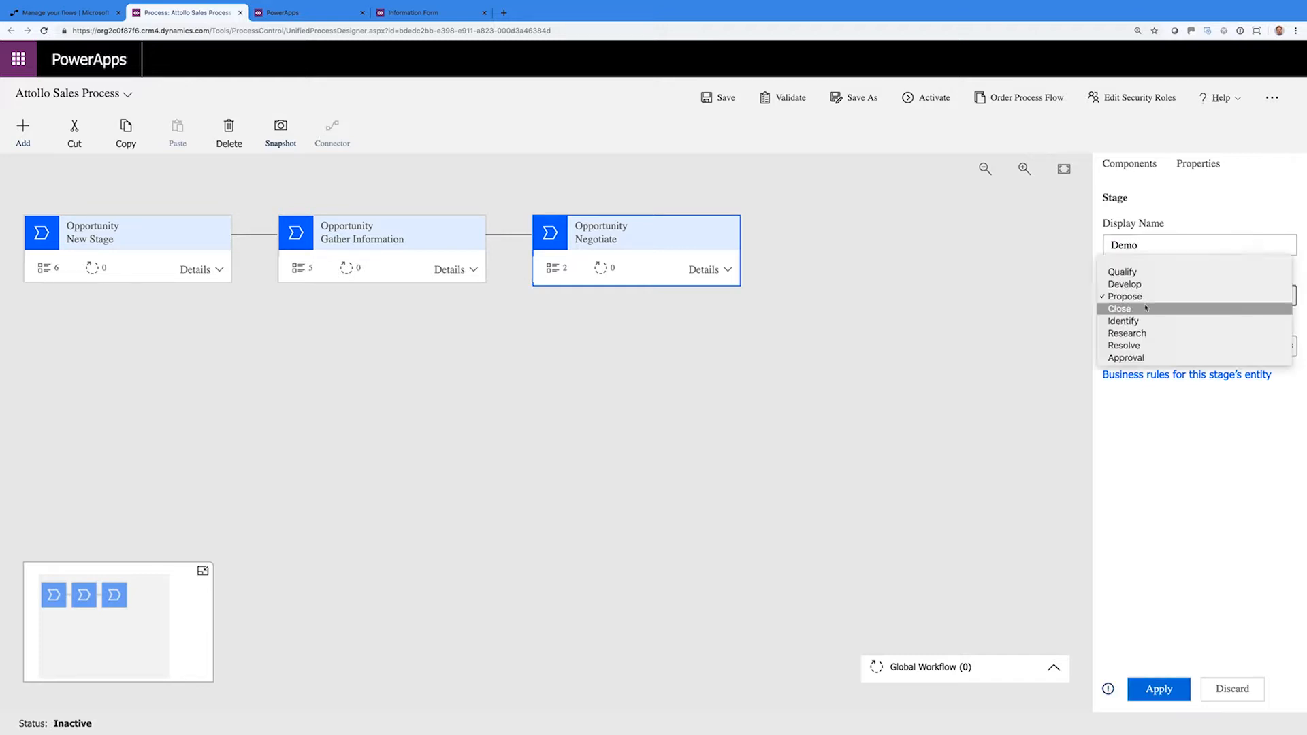
{"action": "left_click", "coordinate": [1144, 286]}
{"action": "left_click", "coordinate": [1159, 689]}
{"action": "left_click", "coordinate": [711, 273]}
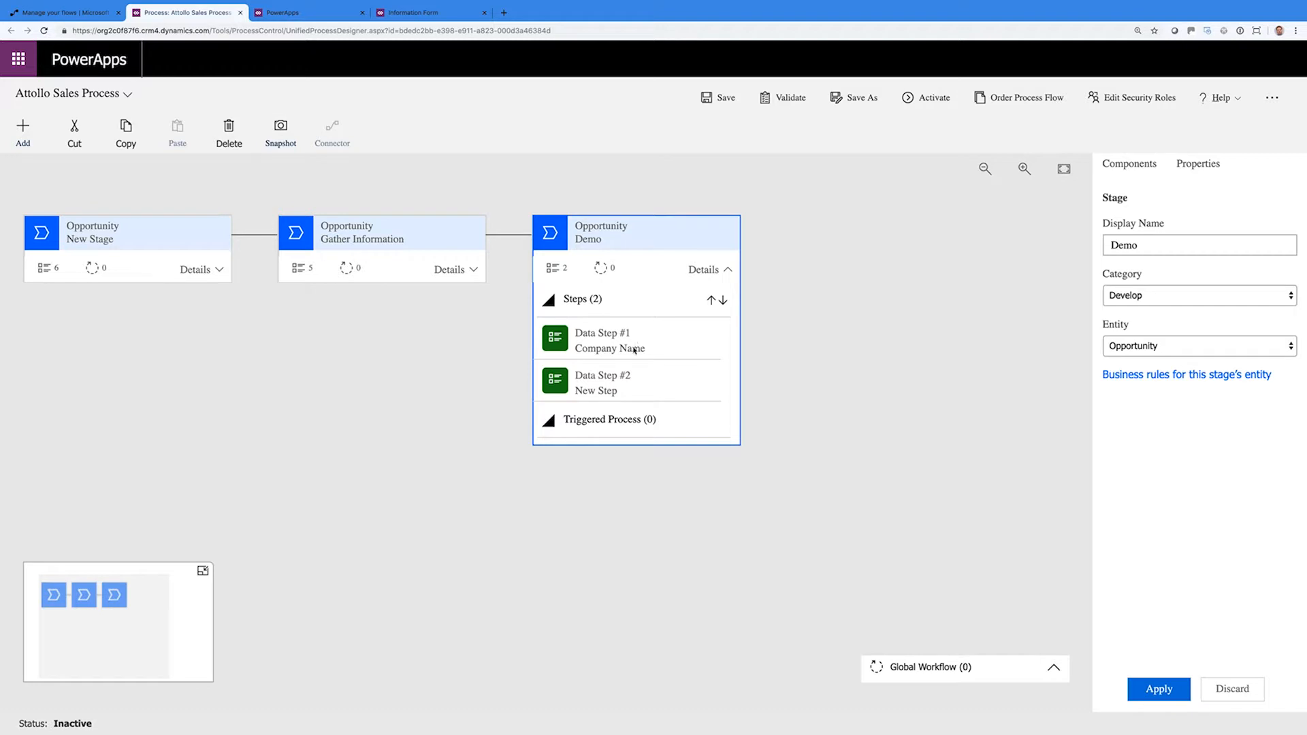
Make Demo's second data step a required Demo Completed step
{"action": "left_click", "coordinate": [624, 390]}
{"action": "left_click", "coordinate": [1166, 296]}
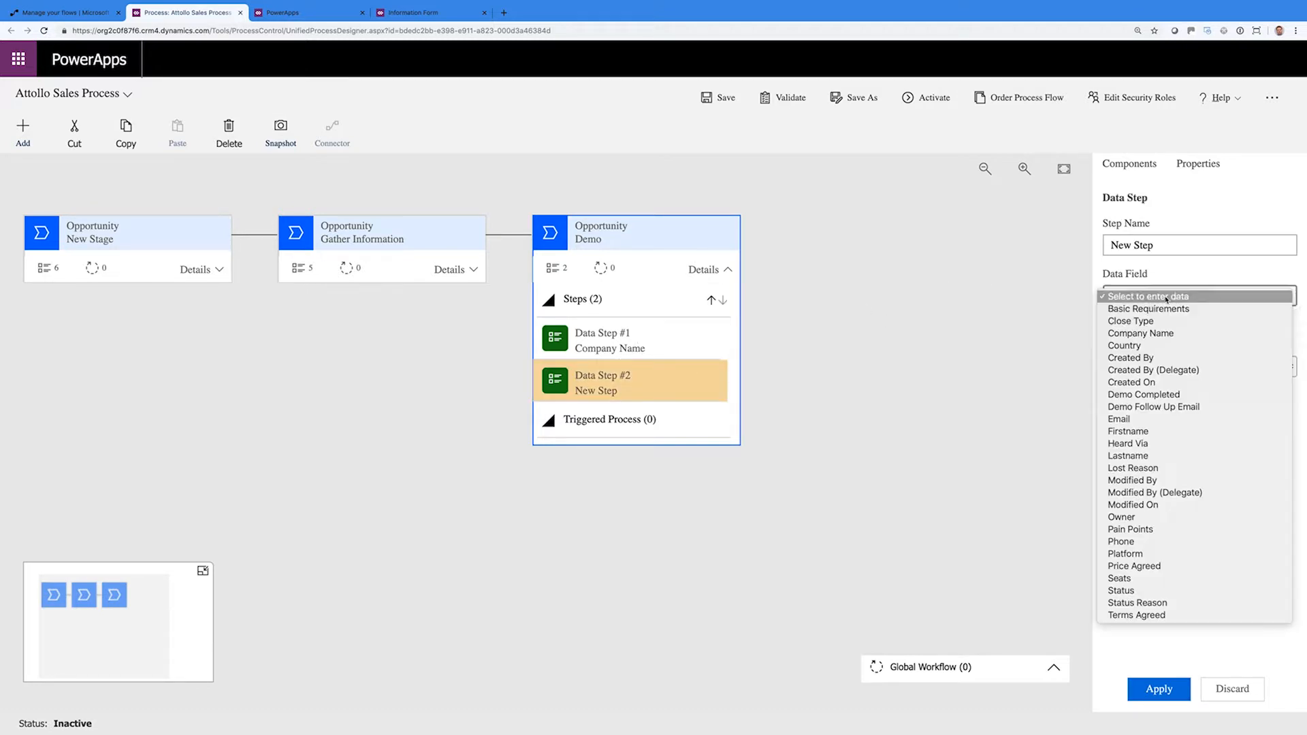
{"action": "left_click", "coordinate": [1156, 395]}
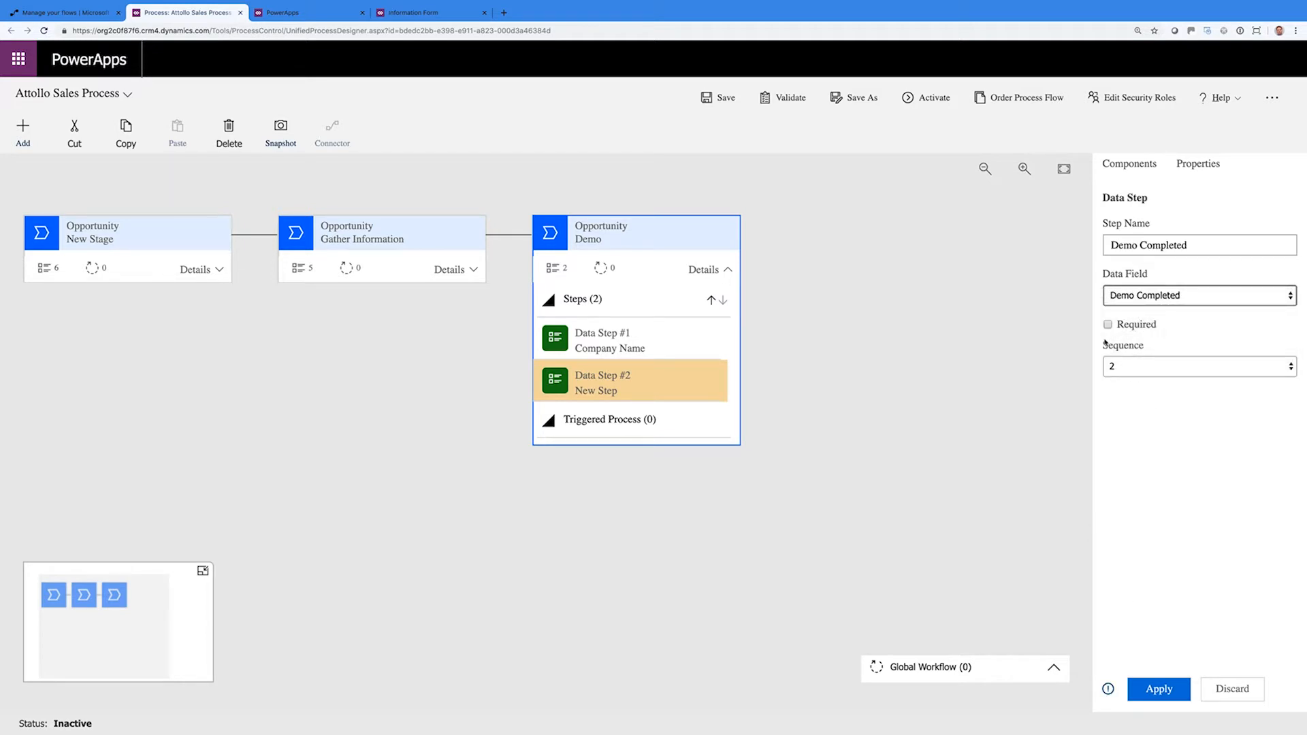
{"action": "left_click", "coordinate": [1108, 325]}
{"action": "left_click", "coordinate": [1153, 682]}
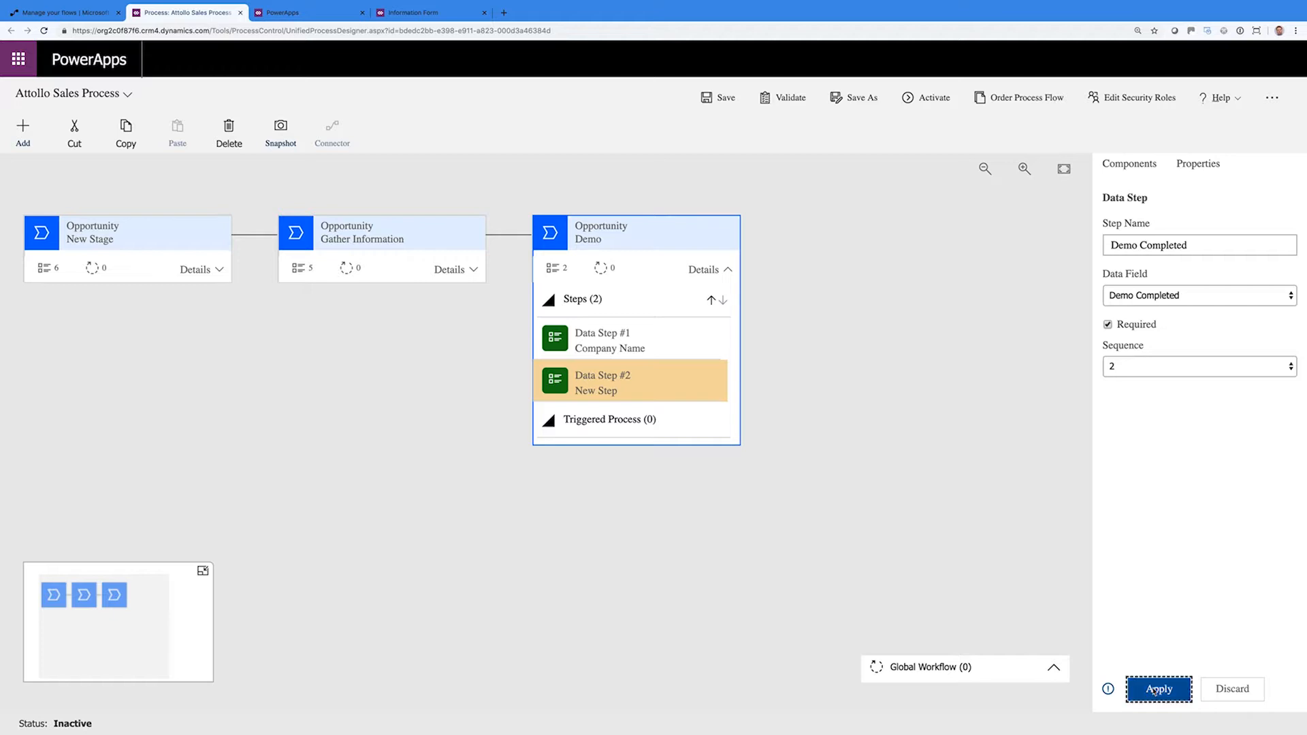
Add a required Demo Follow Up Email third step, then drop a new stage after Demo
{"action": "left_click", "coordinate": [1120, 171]}
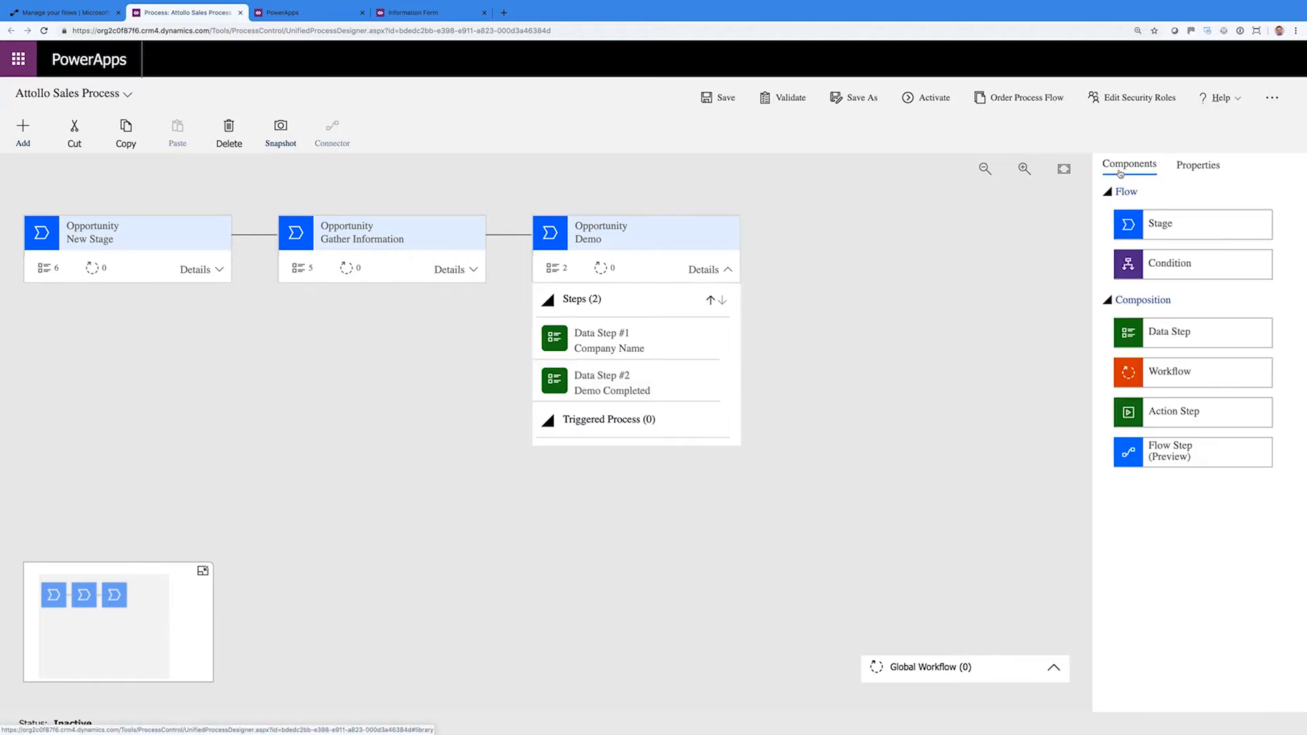
{"action": "left_click_drag", "start_coordinate": [1157, 332], "coordinate": [640, 407]}
{"action": "left_click", "coordinate": [1142, 299]}
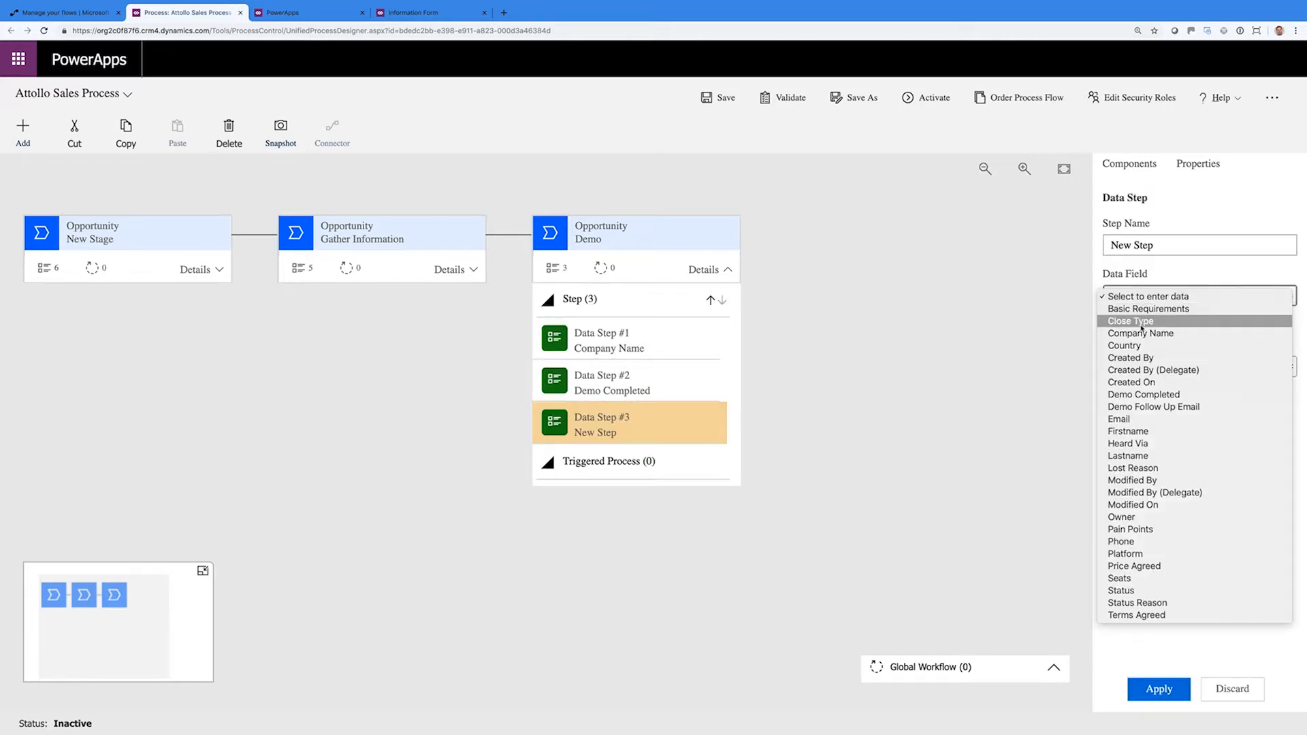
{"action": "left_click", "coordinate": [1150, 407]}
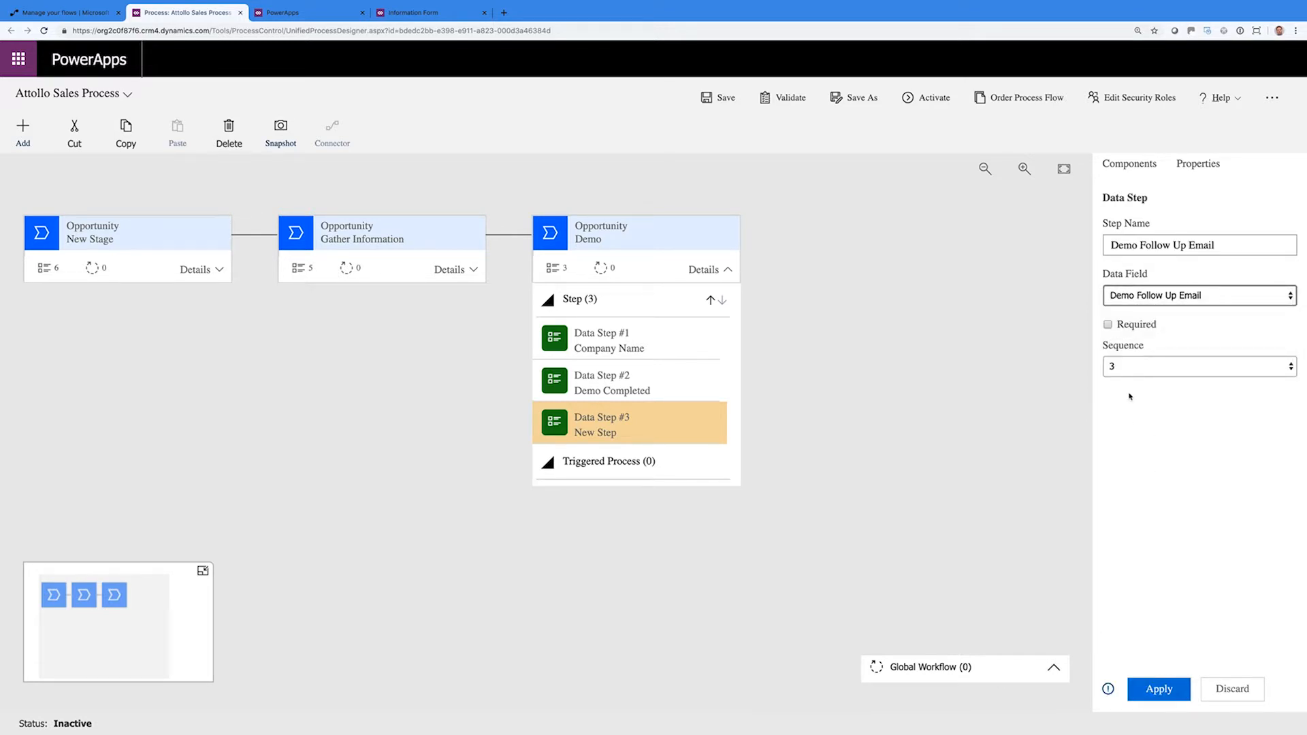
{"action": "left_click", "coordinate": [1108, 325]}
{"action": "left_click", "coordinate": [1159, 689]}
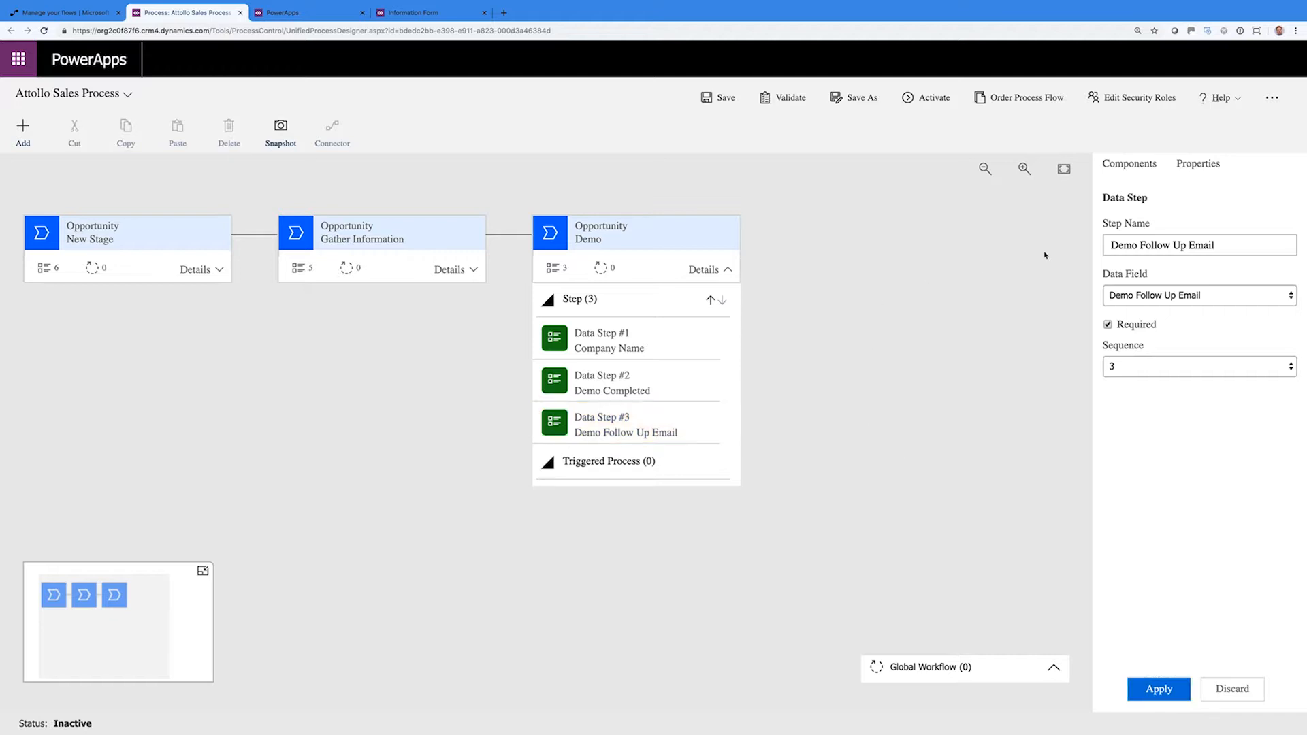
{"action": "left_click", "coordinate": [1130, 163]}
{"action": "left_click_drag", "start_coordinate": [1150, 225], "coordinate": [768, 259]}
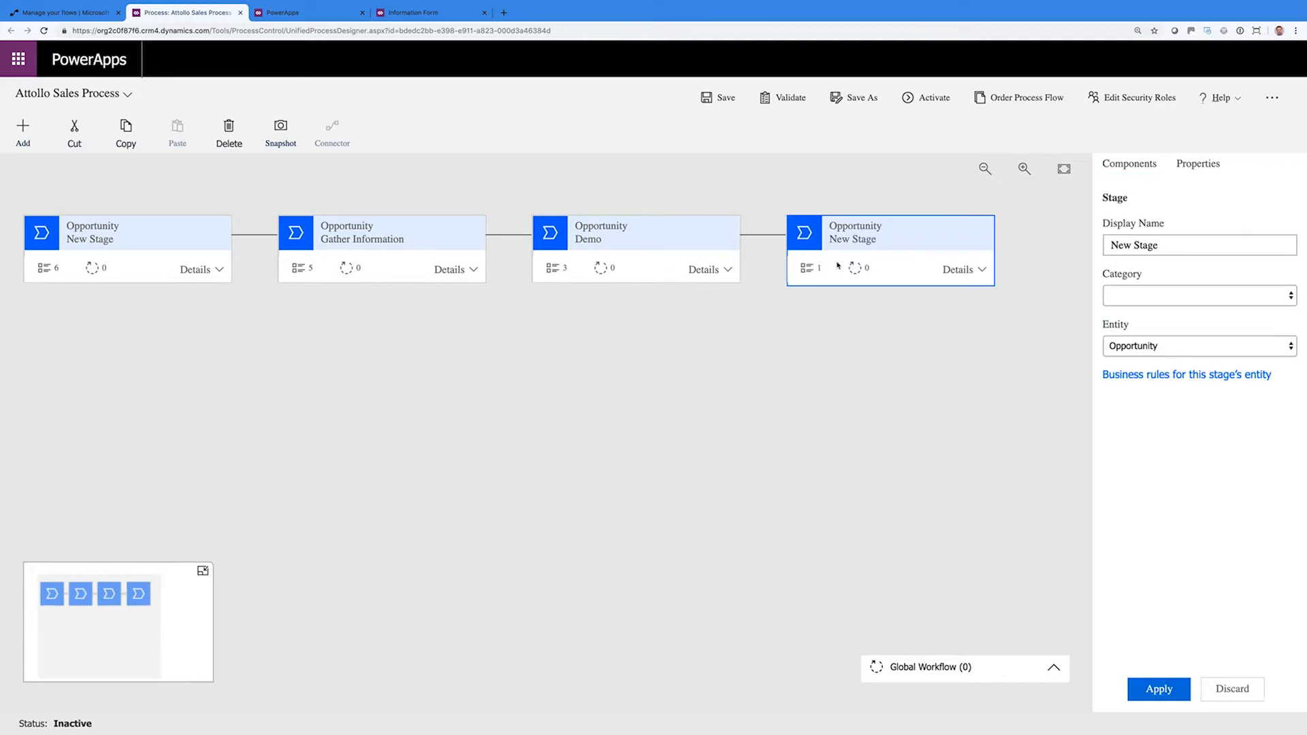
Name the new stage Negotiate with category Propose and open its first data step
{"action": "triple_click", "coordinate": [1128, 243]}
{"action": "type", "text": "Negotiate"}
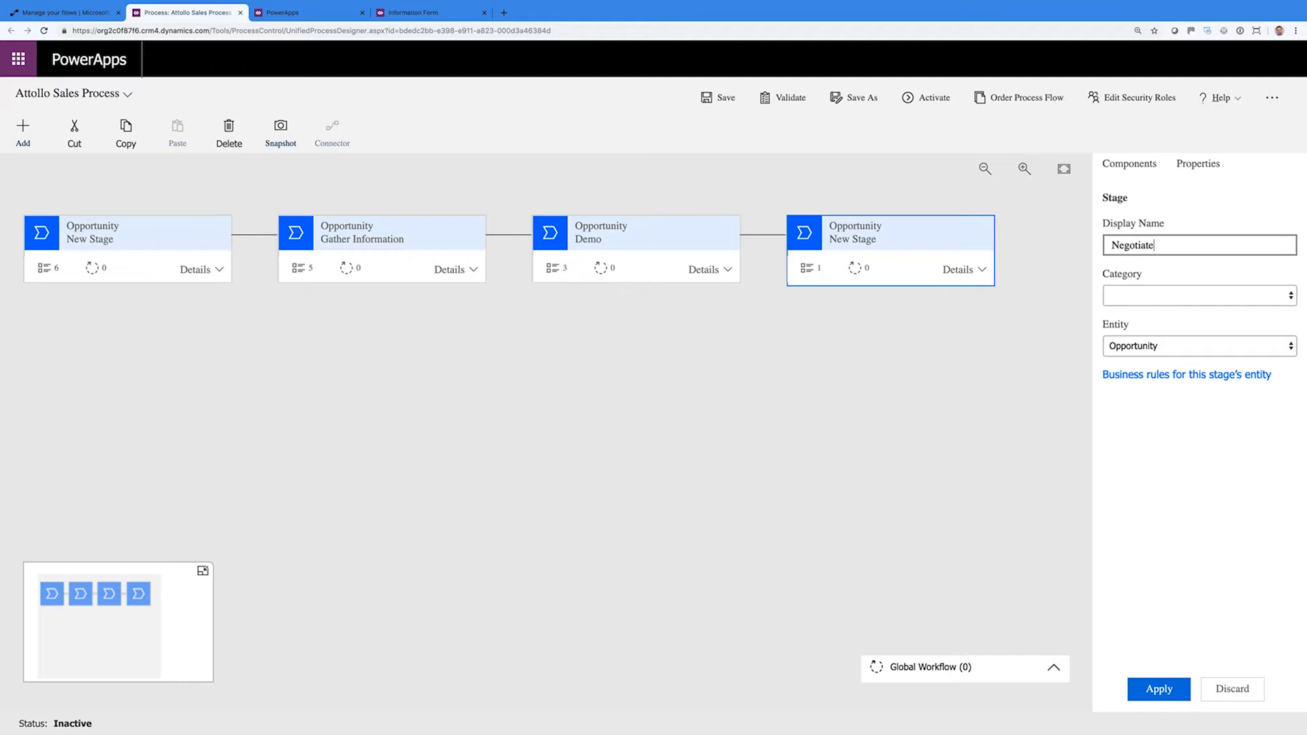
{"action": "left_click", "coordinate": [1150, 294]}
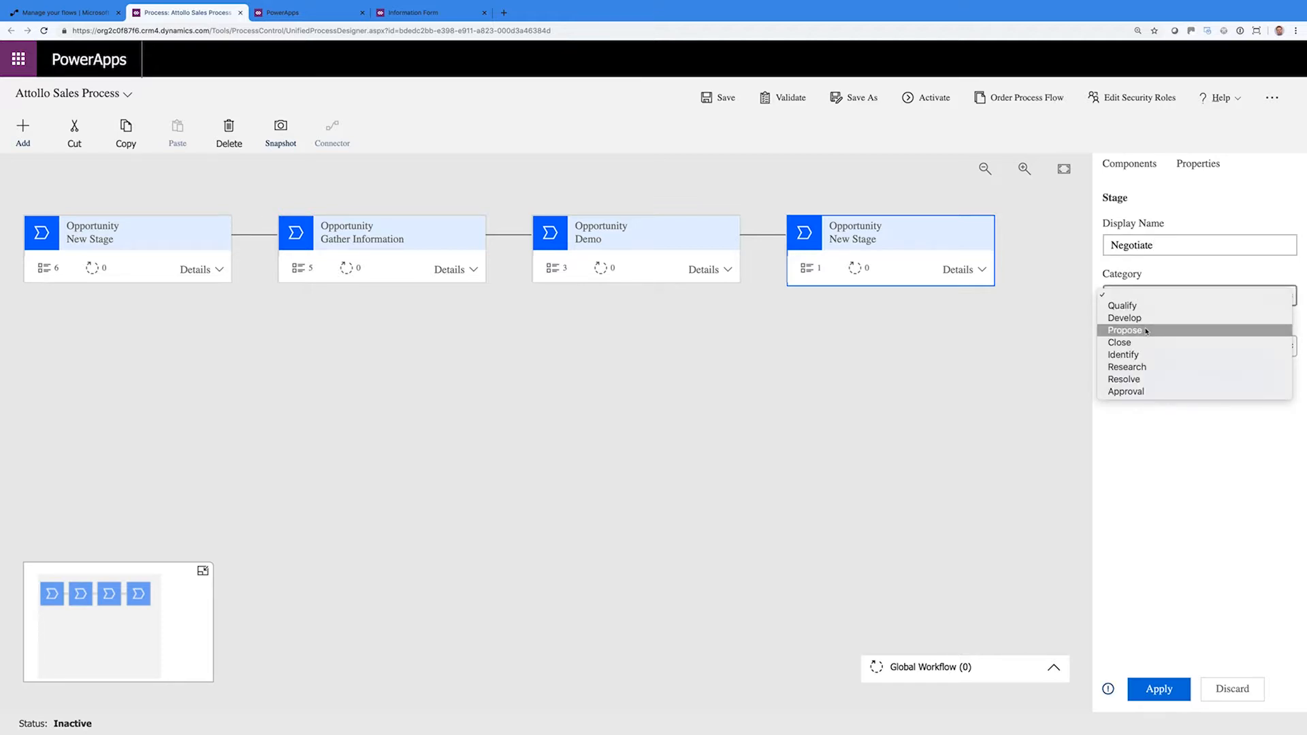
{"action": "left_click", "coordinate": [1147, 329]}
{"action": "left_click", "coordinate": [1158, 688]}
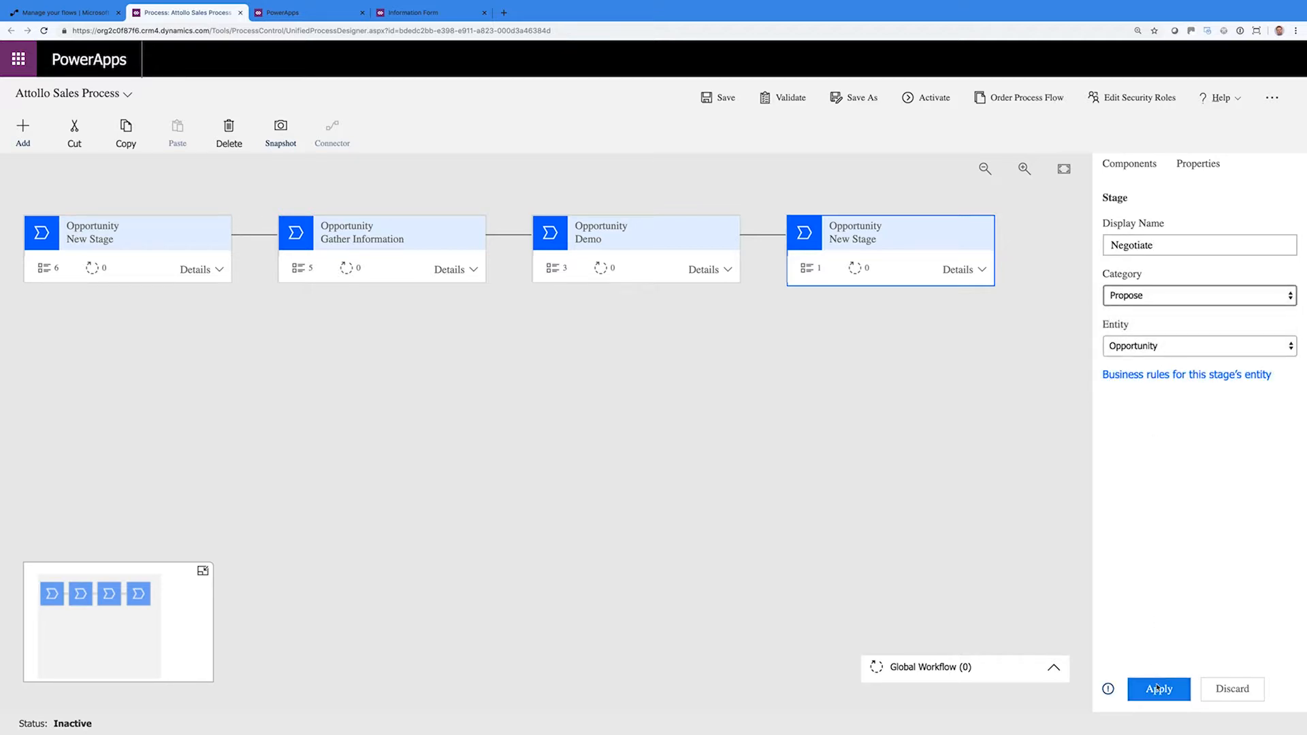
{"action": "left_click", "coordinate": [960, 270]}
{"action": "left_click", "coordinate": [922, 351]}
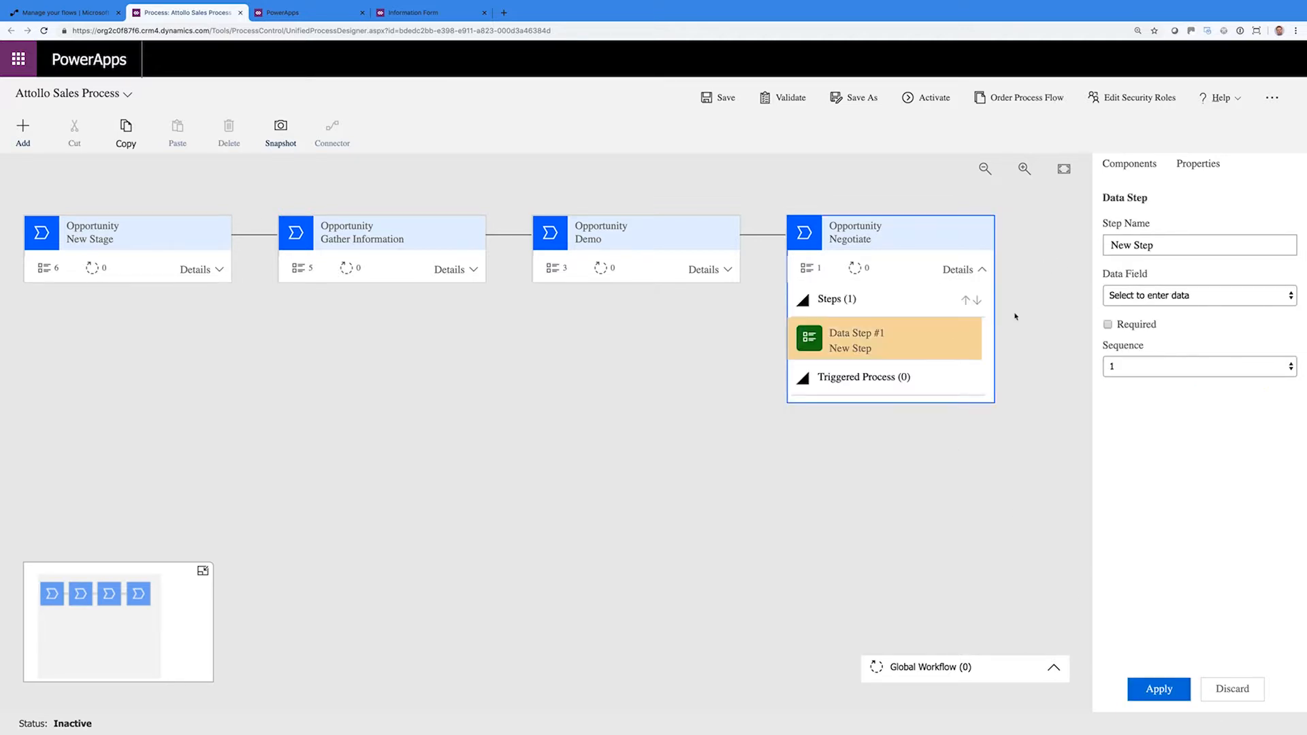
Map Negotiate's first data step to Company Name and make it required
{"action": "left_click", "coordinate": [1144, 292]}
{"action": "left_click", "coordinate": [1145, 296]}
{"action": "left_click", "coordinate": [1147, 296]}
{"action": "left_click", "coordinate": [1145, 334]}
{"action": "left_click", "coordinate": [1107, 325]}
{"action": "left_click", "coordinate": [1150, 689]}
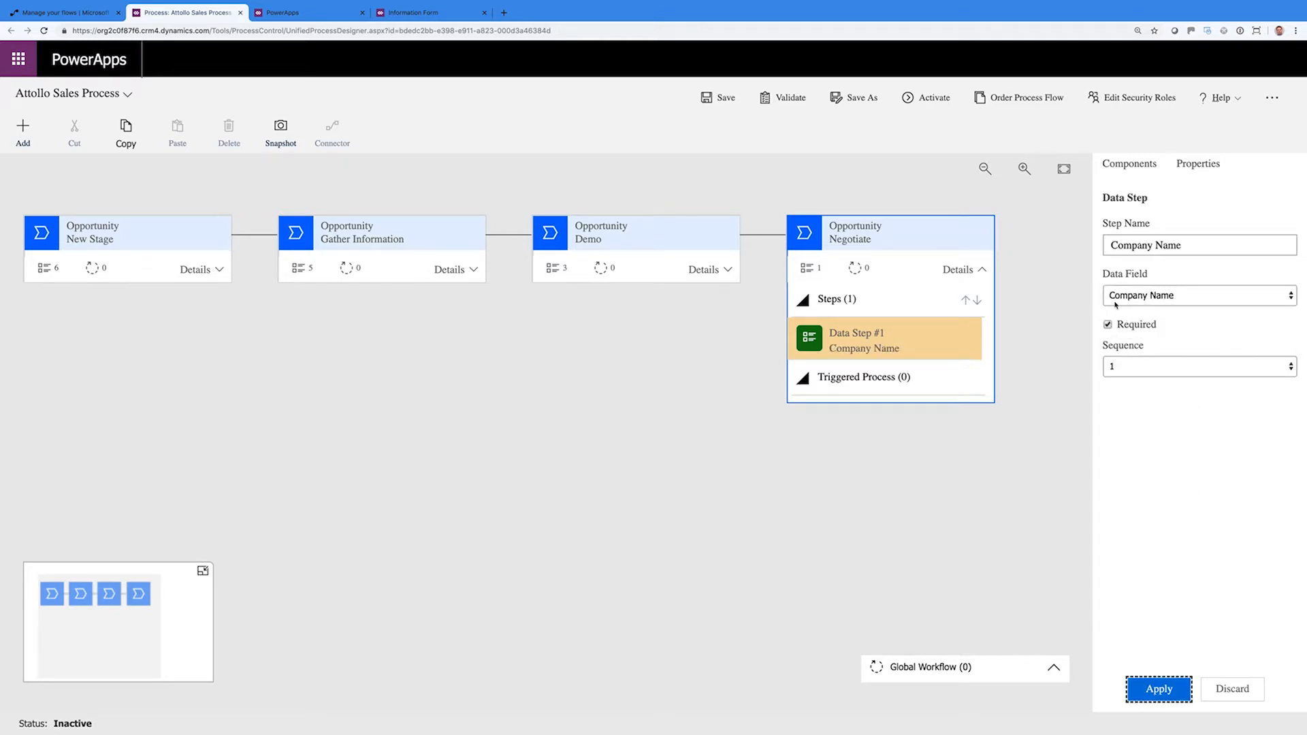
Add a required Price Agreed data step to Negotiate
{"action": "left_click", "coordinate": [1128, 167]}
{"action": "left_click_drag", "start_coordinate": [1137, 333], "coordinate": [913, 372]}
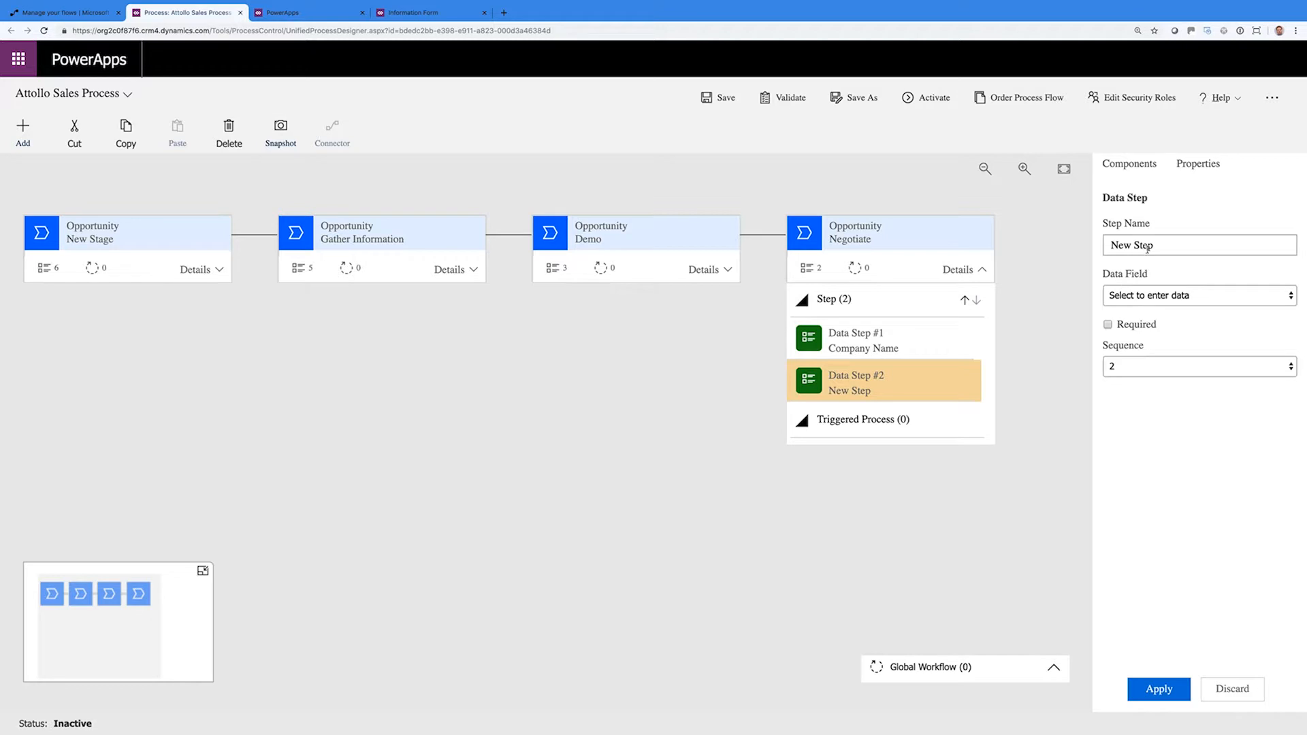
{"action": "left_click", "coordinate": [1170, 300]}
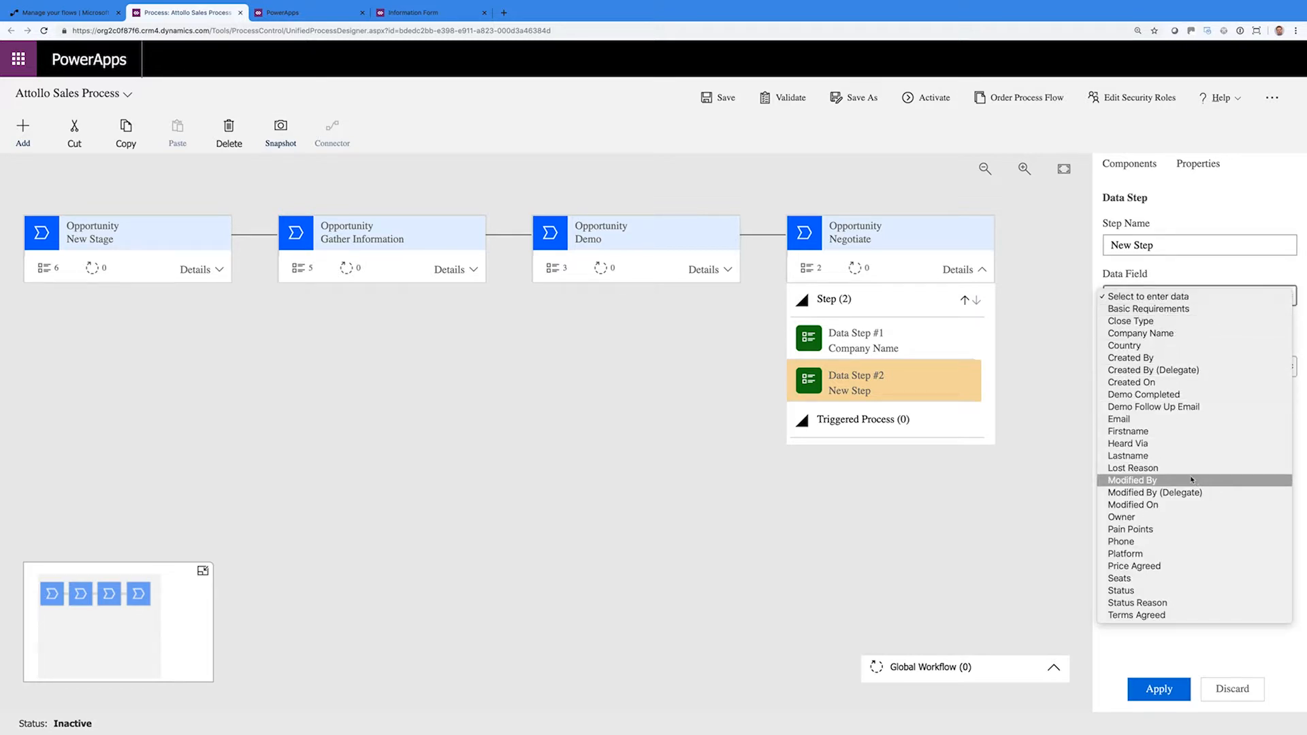
{"action": "left_click", "coordinate": [1175, 571]}
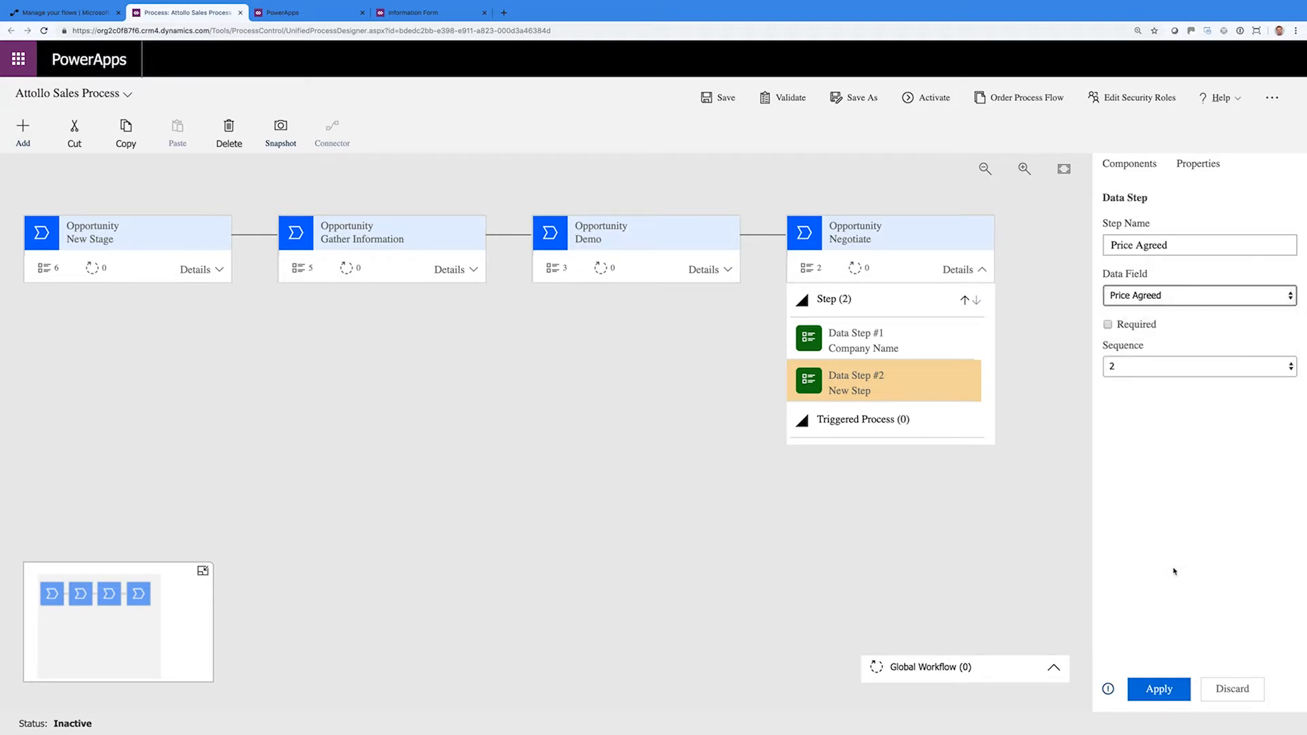
{"action": "left_click", "coordinate": [1107, 325]}
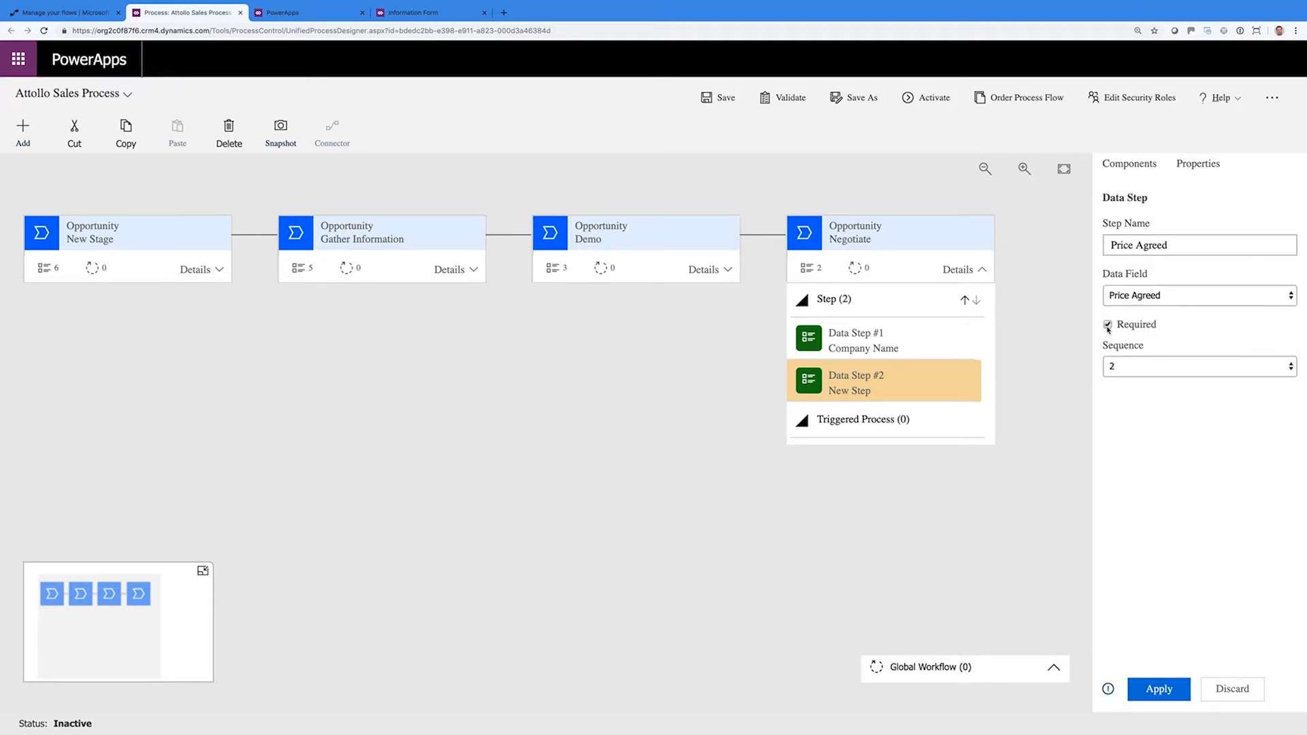
{"action": "left_click", "coordinate": [1156, 693]}
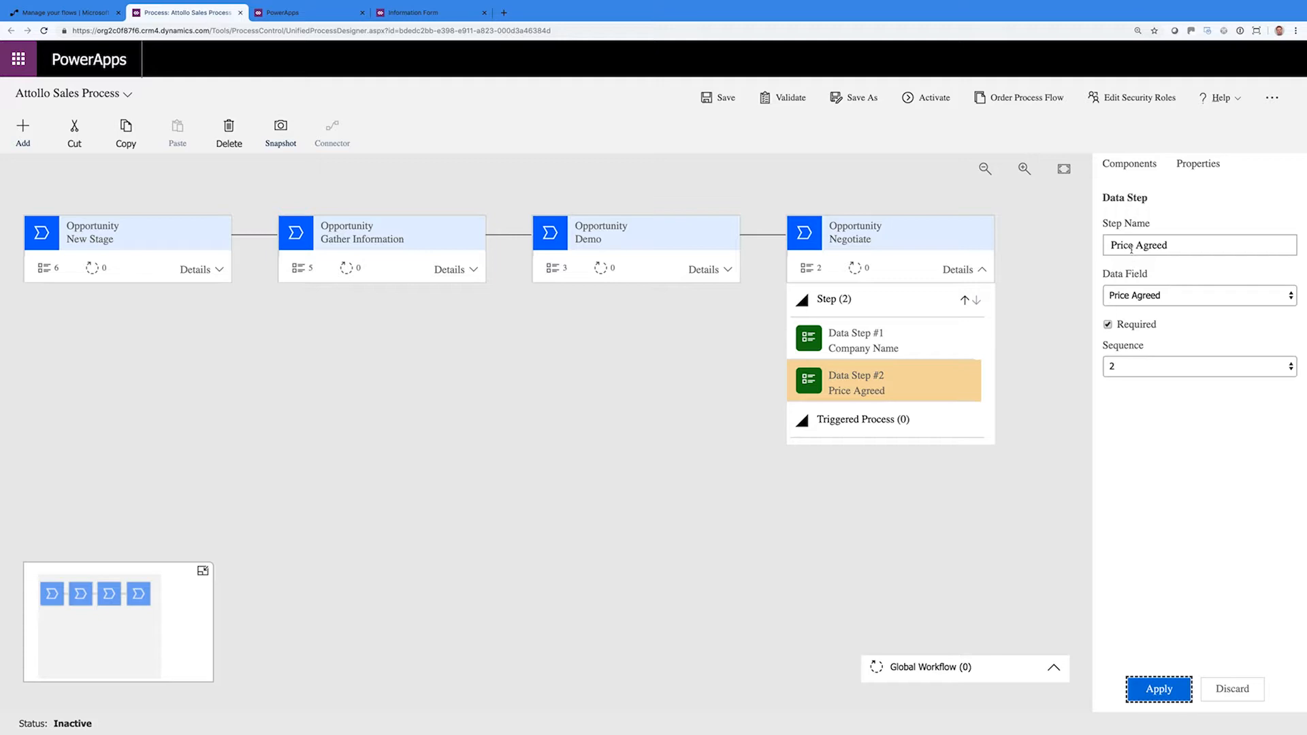
Add a required Terms Agreed data step as Negotiate's third step
{"action": "left_click", "coordinate": [1134, 167]}
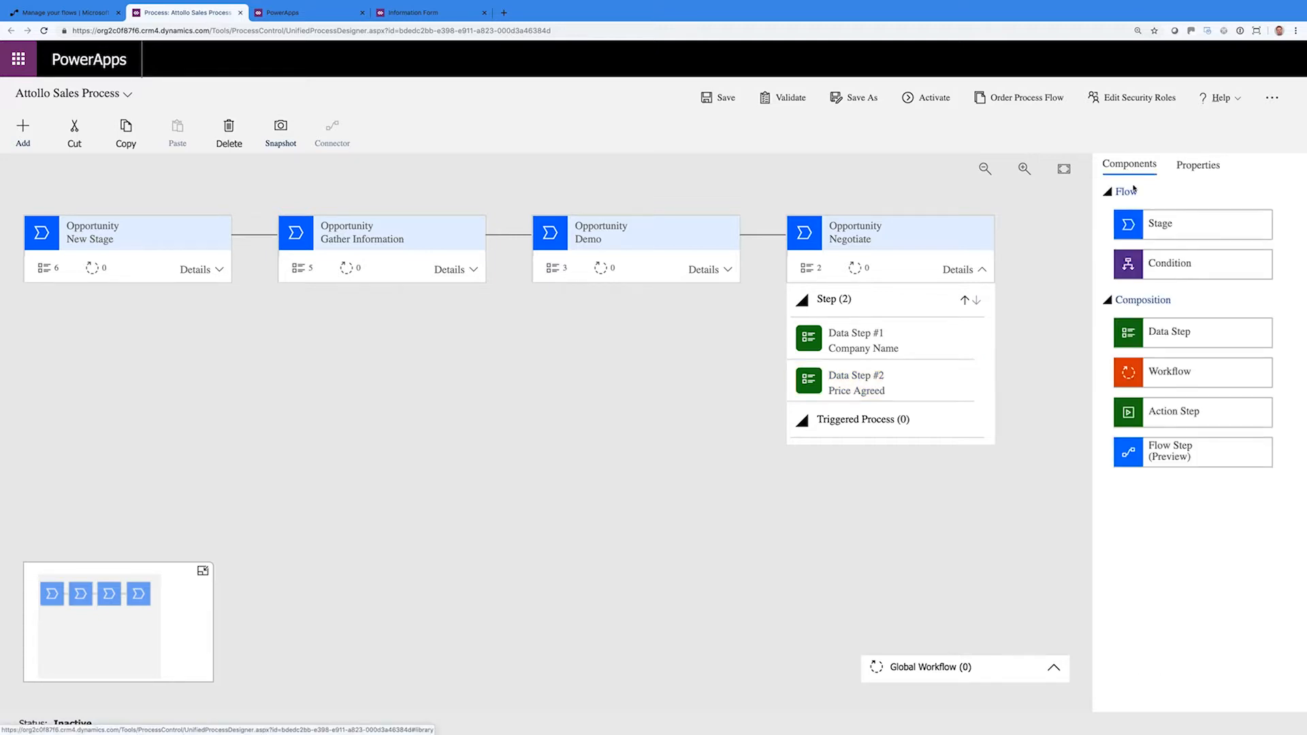
{"action": "left_click_drag", "start_coordinate": [1130, 346], "coordinate": [911, 406]}
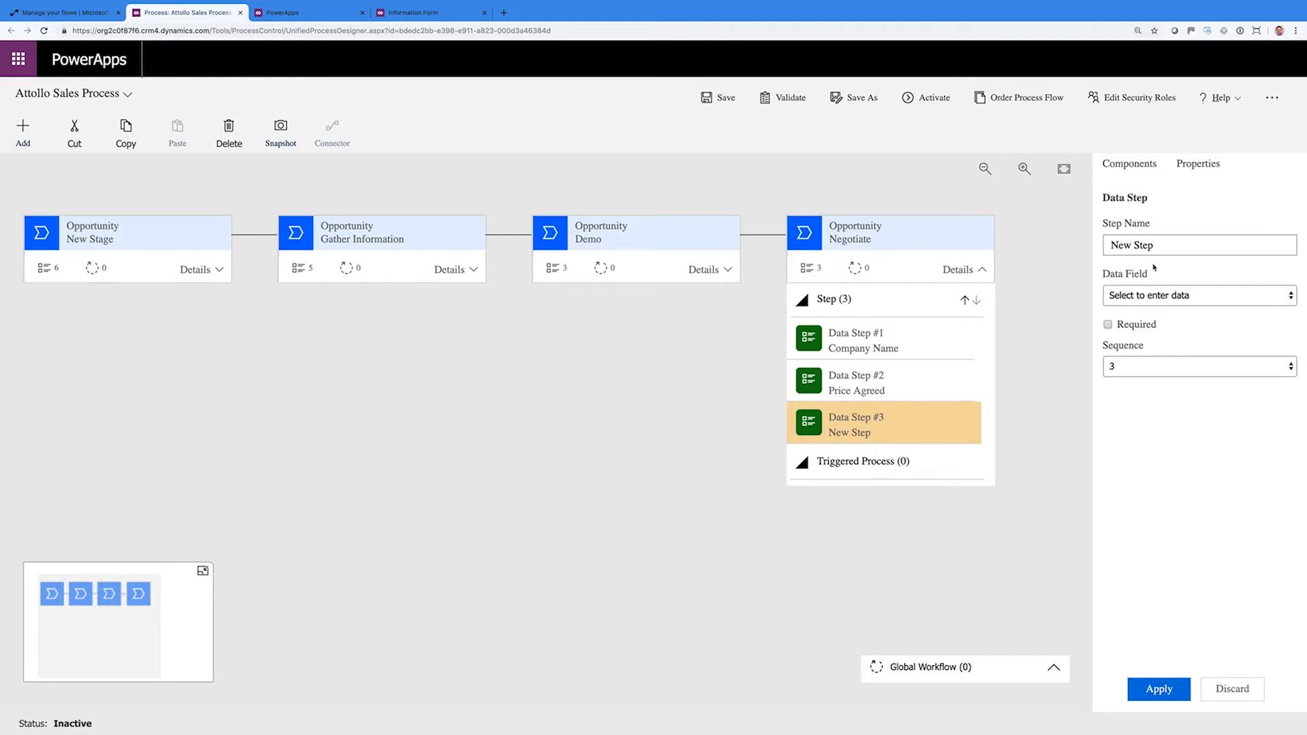
{"action": "left_click", "coordinate": [1163, 294]}
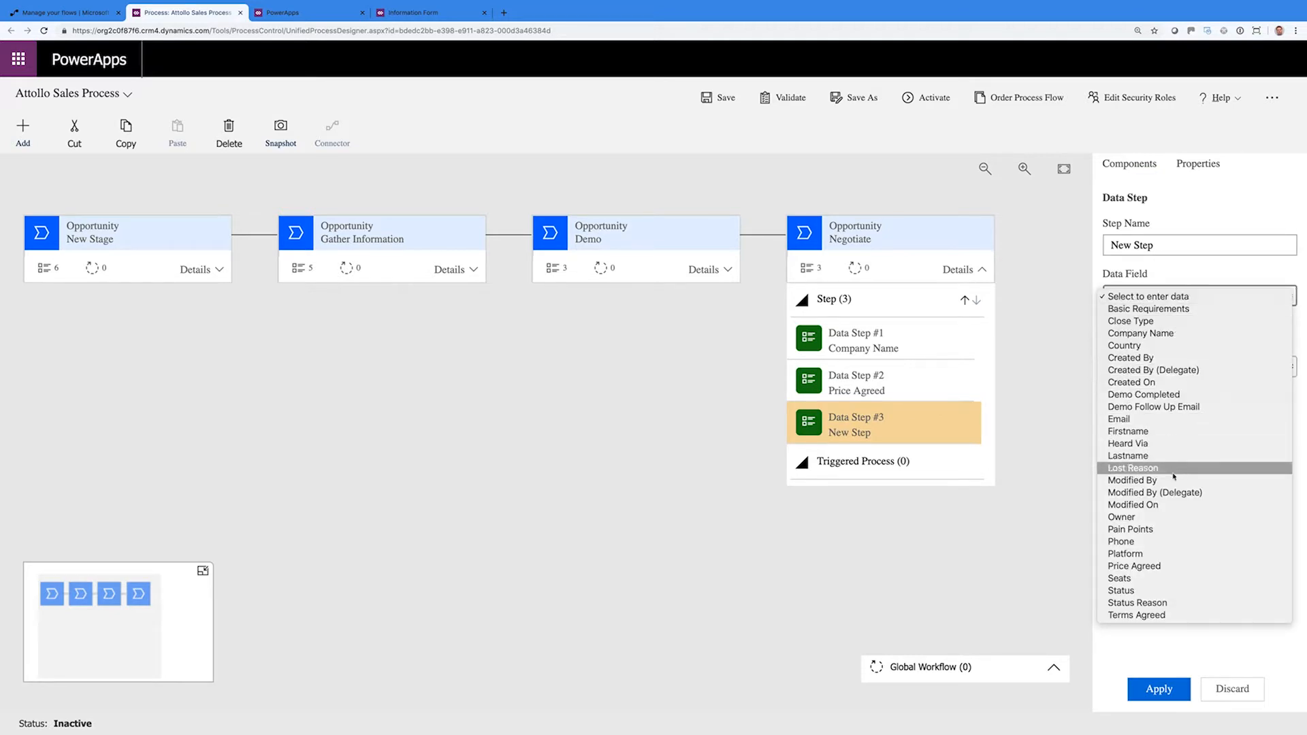
{"action": "left_click", "coordinate": [1174, 617]}
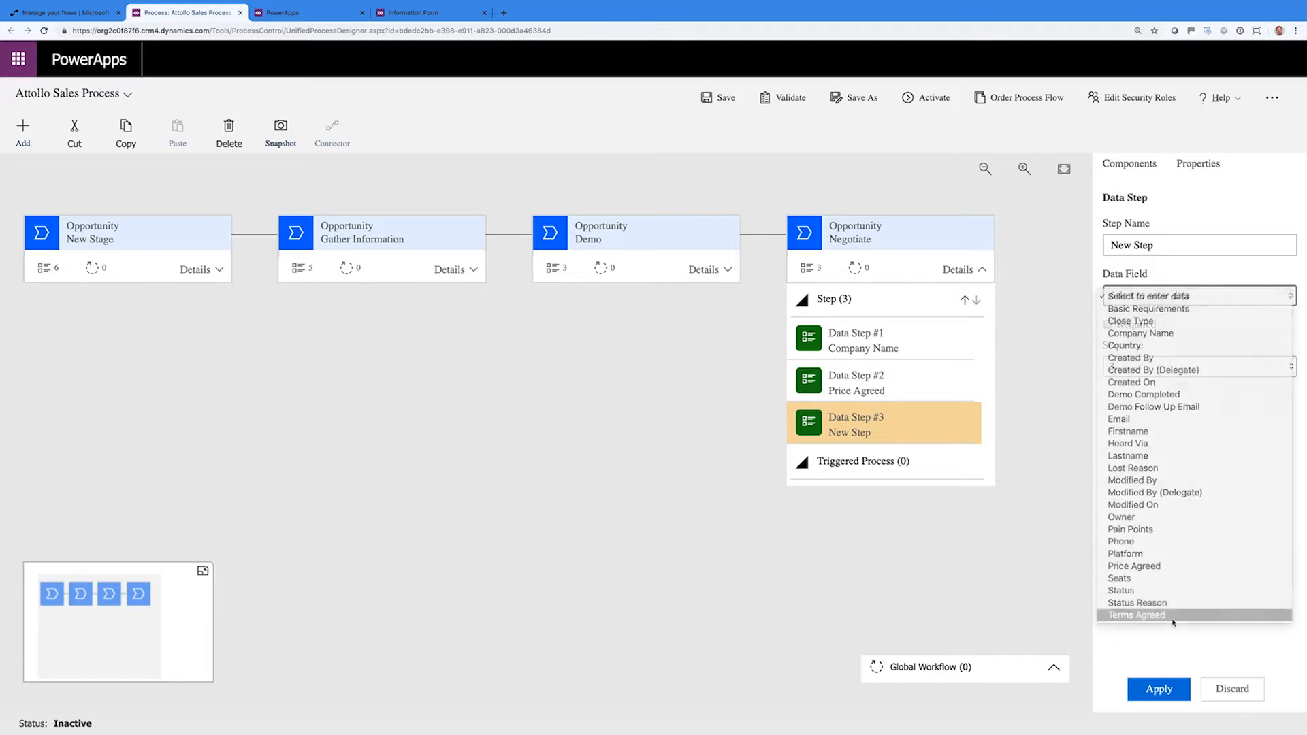
{"action": "left_click", "coordinate": [1107, 325]}
{"action": "left_click", "coordinate": [1151, 691]}
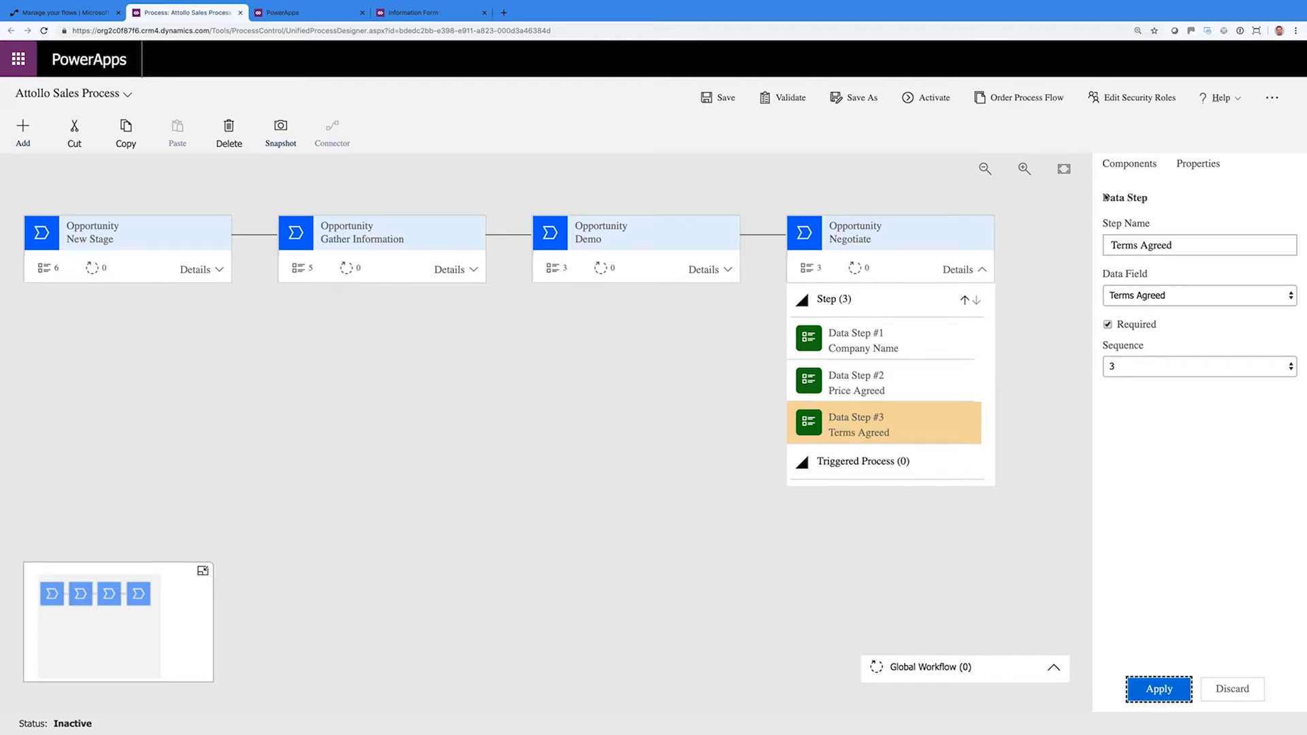
{"action": "left_click", "coordinate": [1131, 166]}
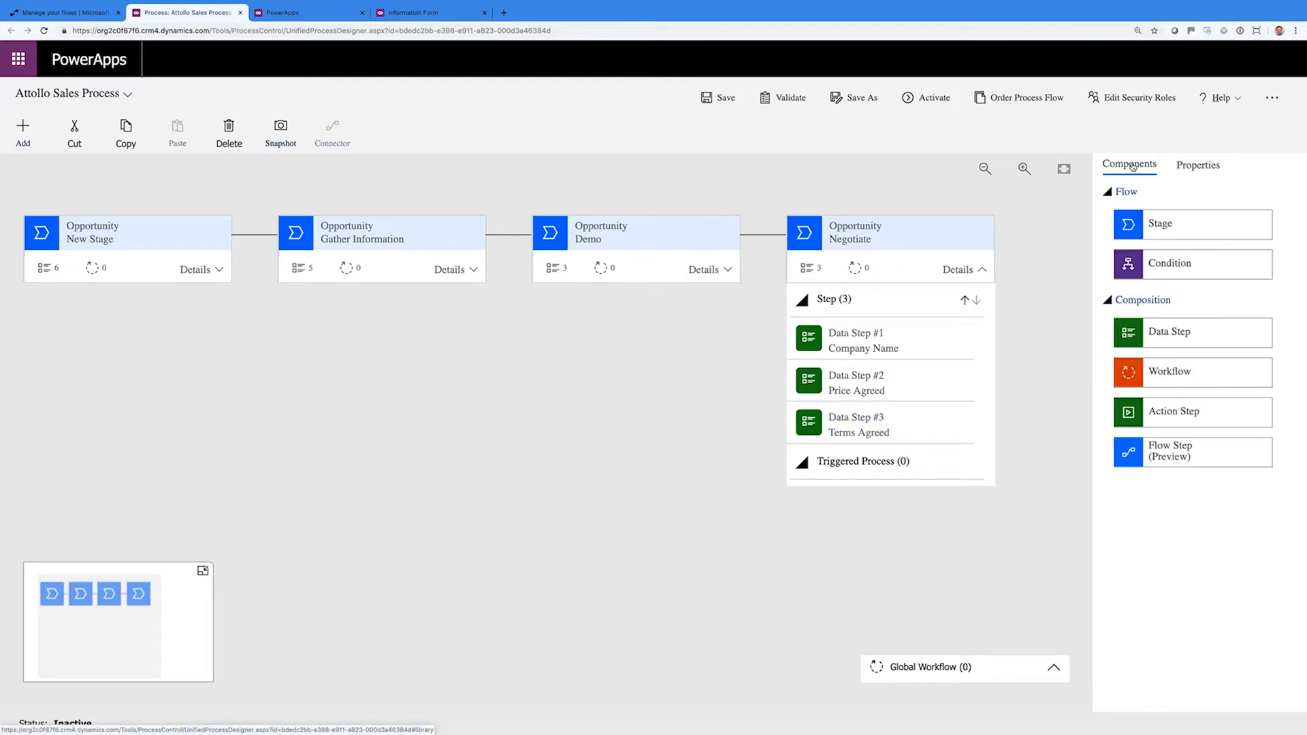
Add a fifth stage named Close with category Close and expand its step details
{"action": "left_click_drag", "start_coordinate": [1138, 224], "coordinate": [1022, 261]}
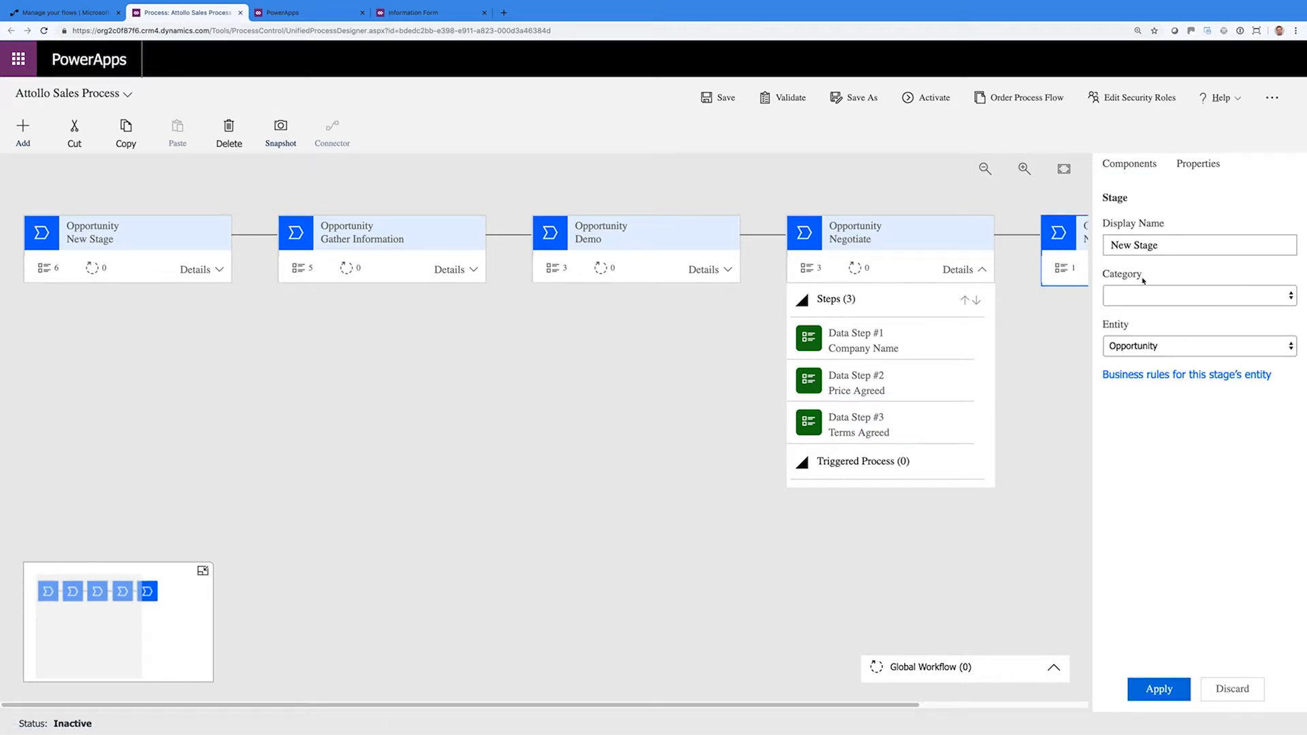
{"action": "triple_click", "coordinate": [1143, 246]}
{"action": "type", "text": "Close"}
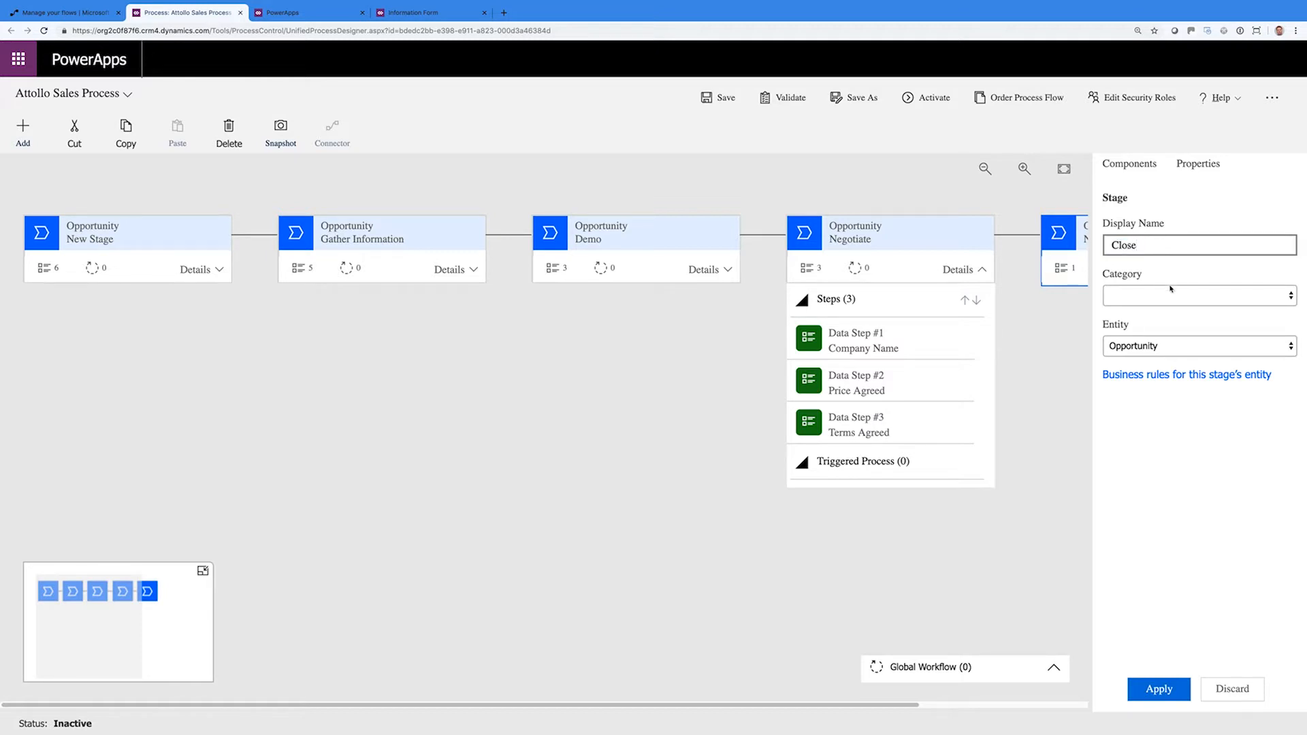
{"action": "left_click", "coordinate": [1171, 295]}
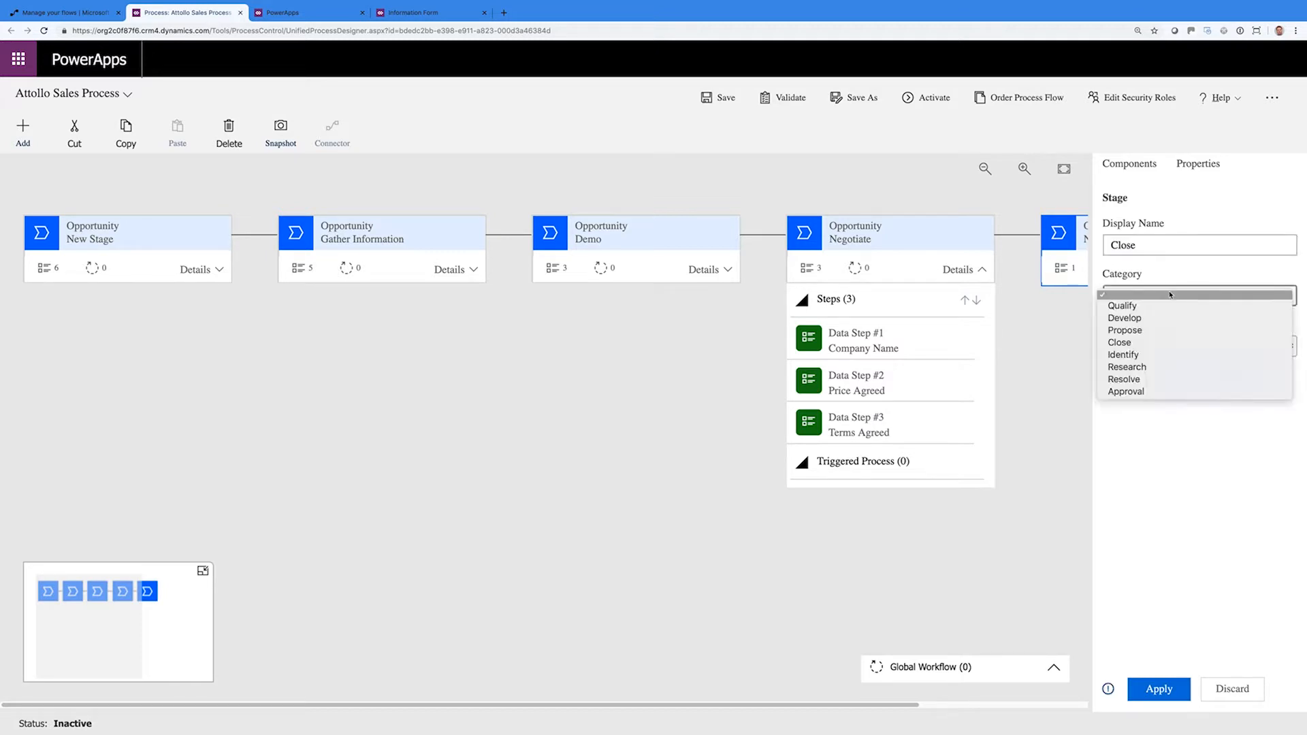
{"action": "left_click", "coordinate": [1151, 343]}
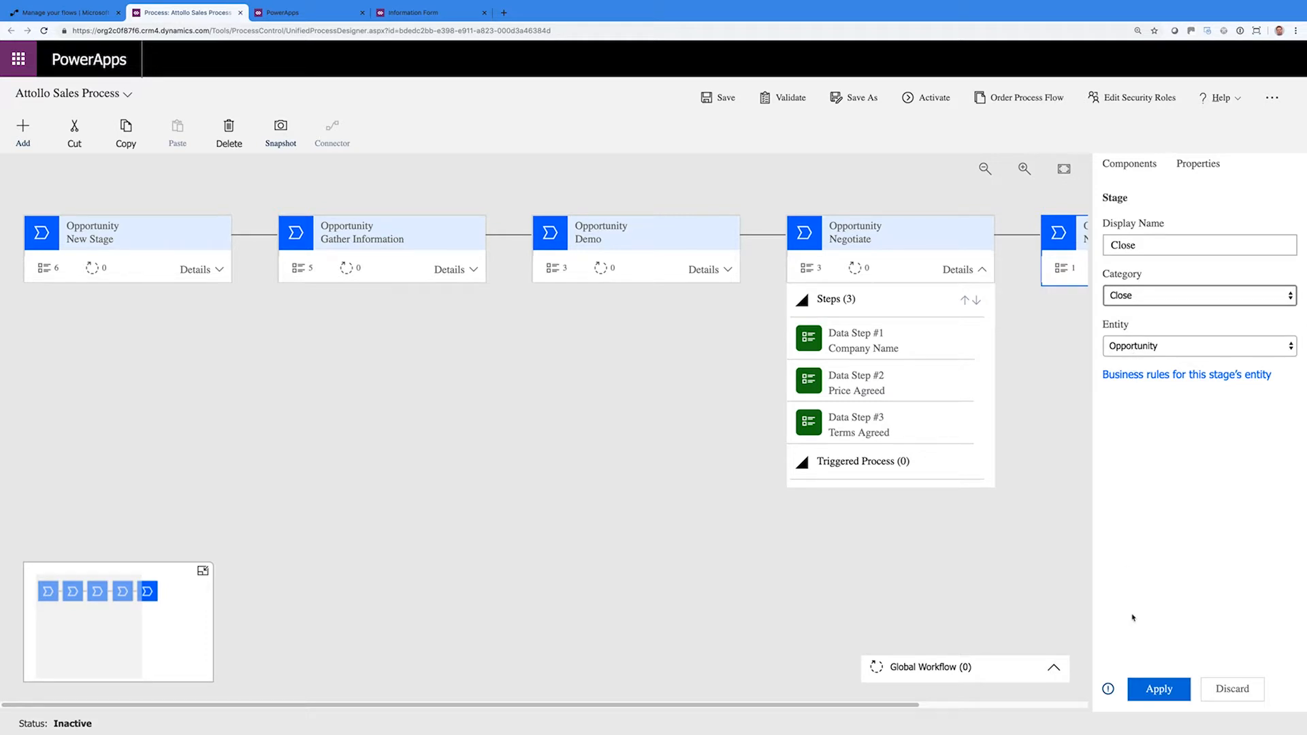
{"action": "left_click", "coordinate": [1156, 688]}
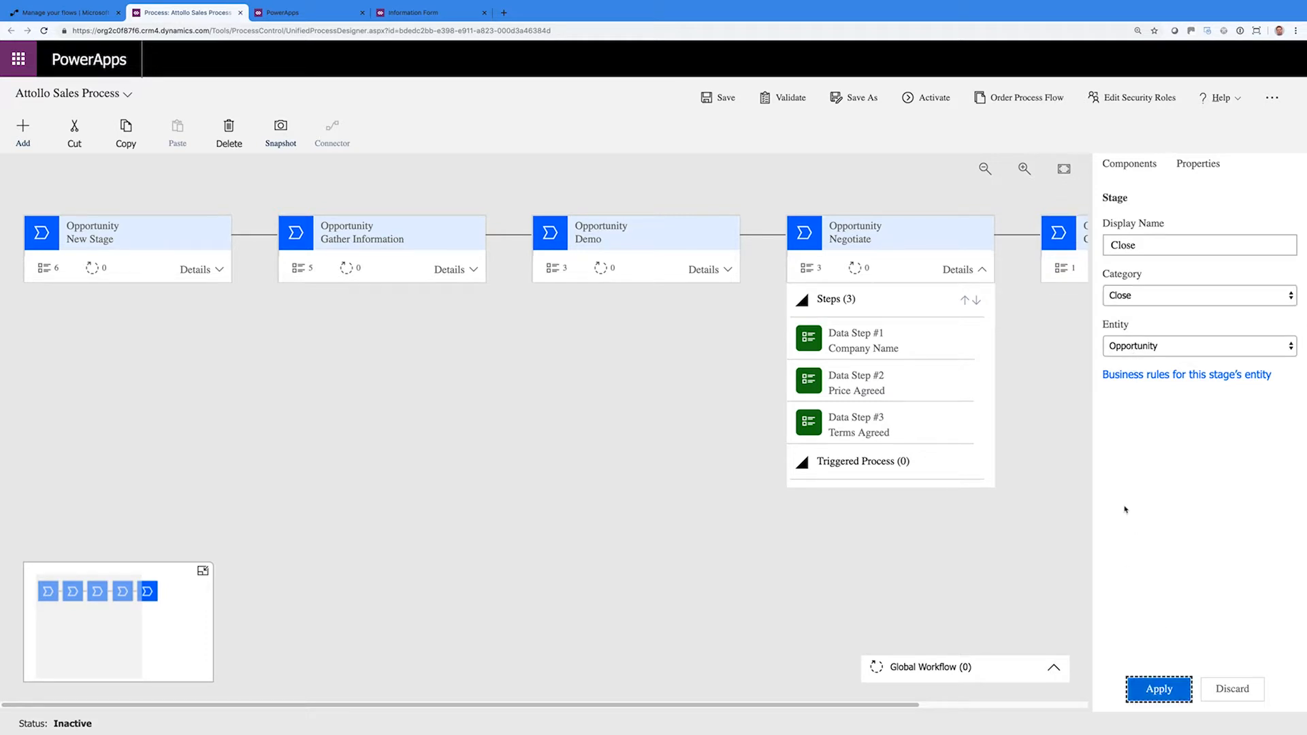
{"action": "left_click", "coordinate": [981, 705]}
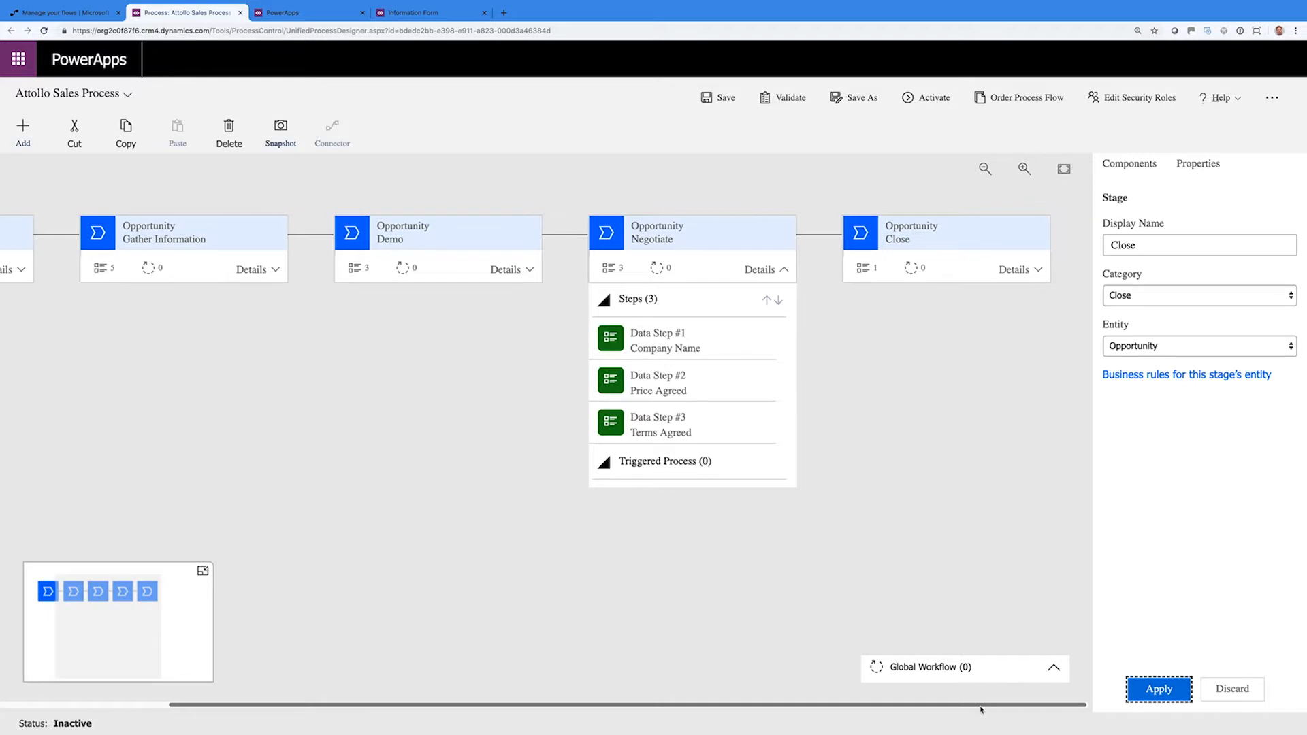
{"action": "left_click", "coordinate": [1039, 270]}
Give the Close stage required Company Name and Close Type data steps
{"action": "left_click", "coordinate": [1006, 333]}
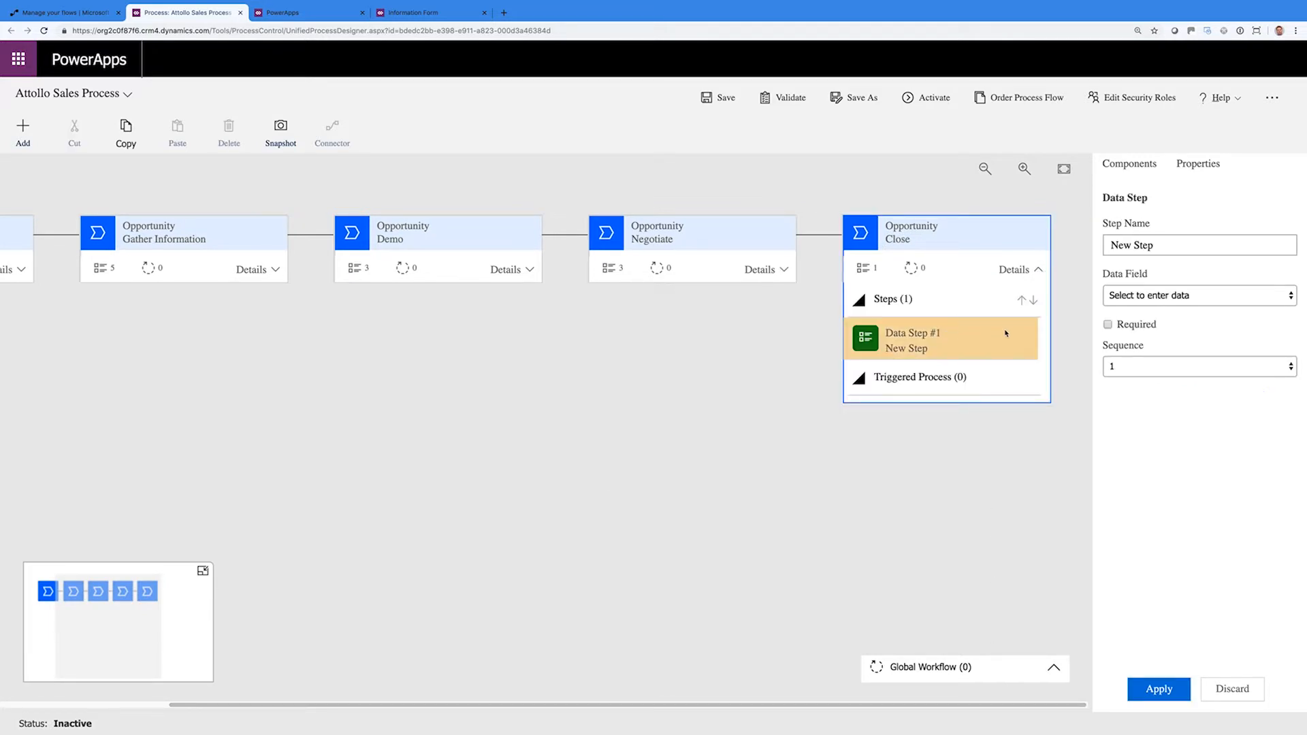
{"action": "left_click", "coordinate": [1107, 297]}
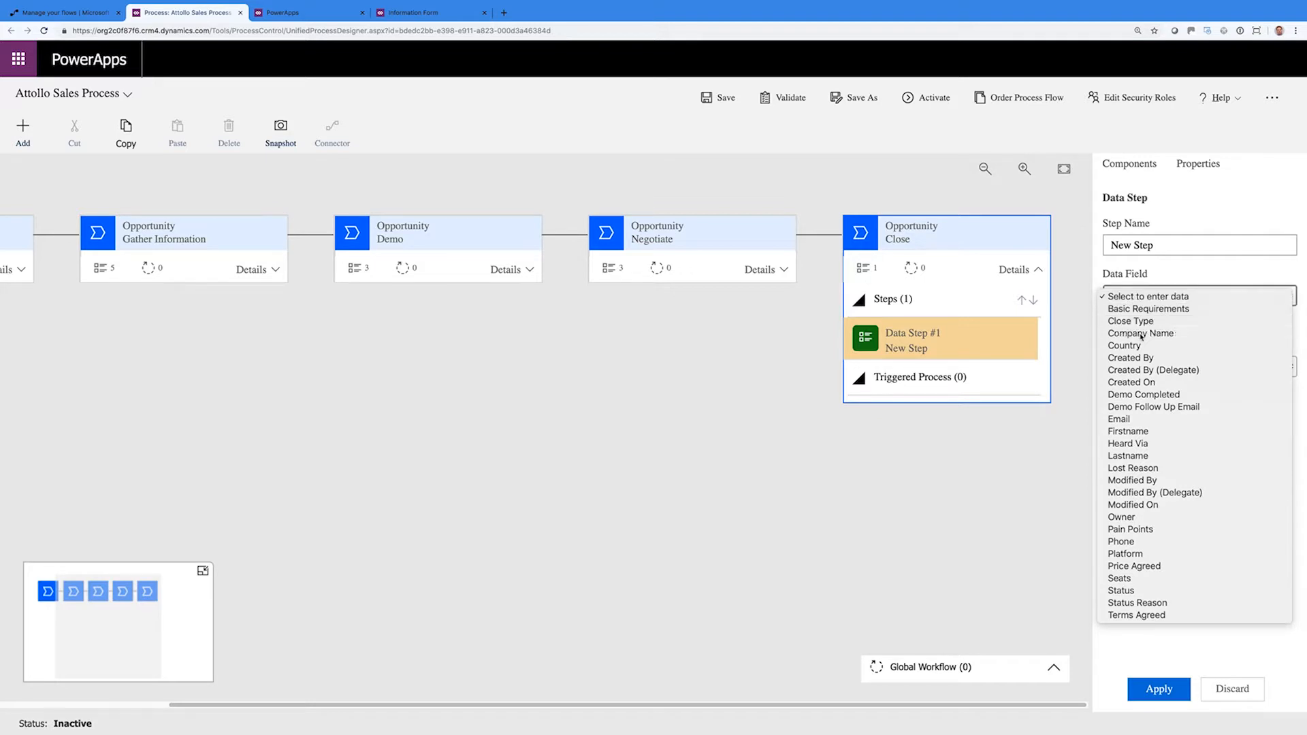
{"action": "left_click", "coordinate": [1130, 331]}
{"action": "left_click", "coordinate": [1107, 324]}
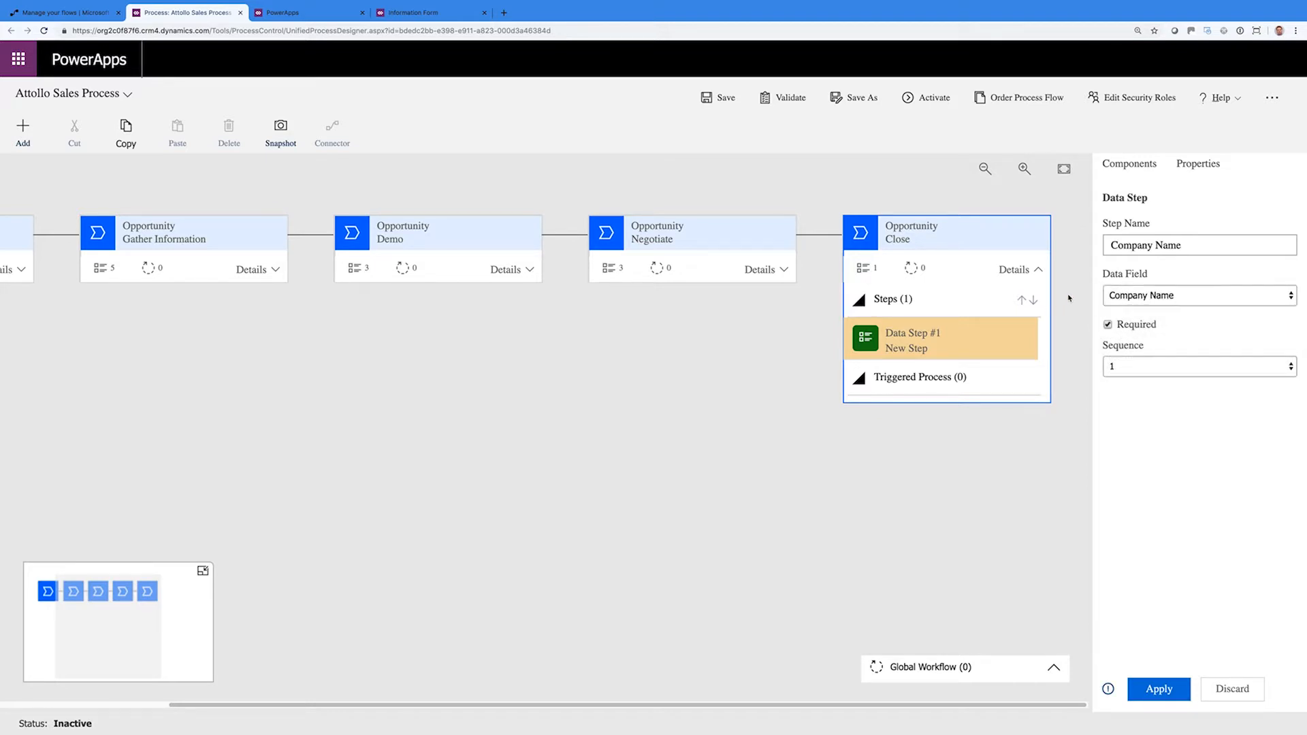
{"action": "left_click", "coordinate": [1159, 689]}
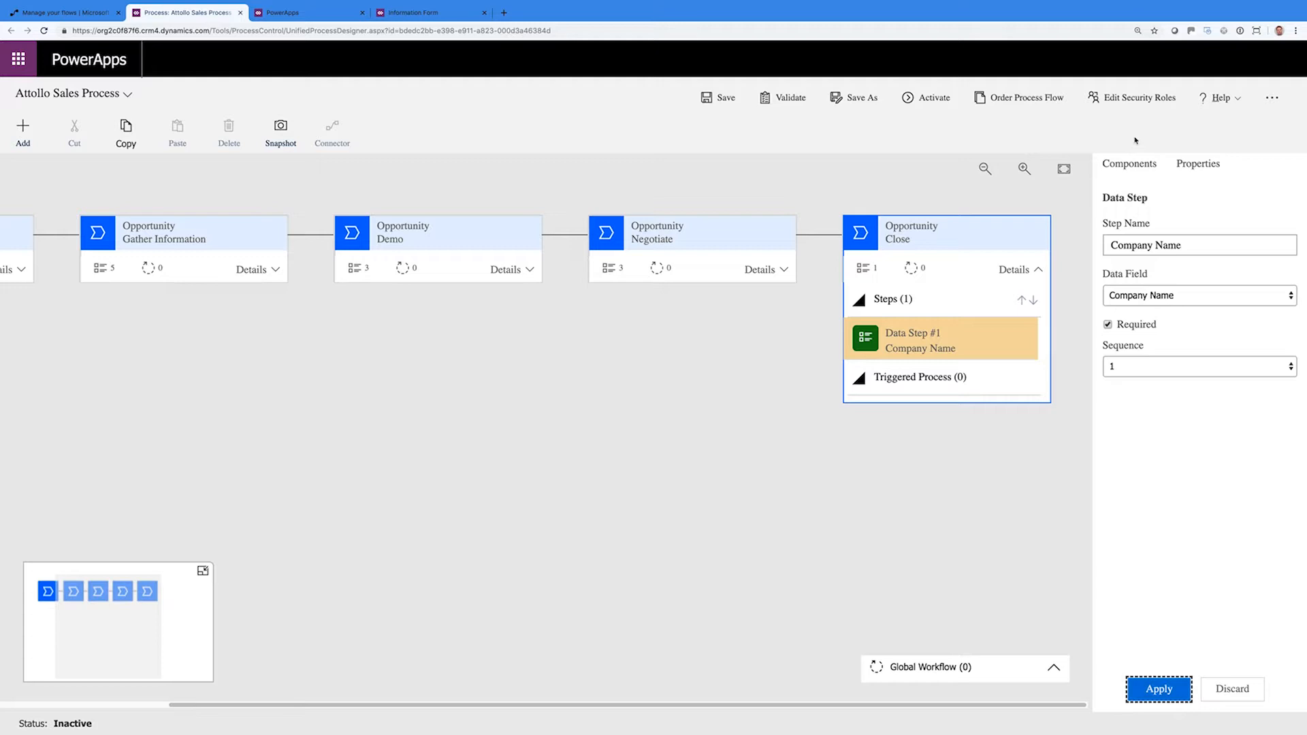
{"action": "left_click", "coordinate": [1133, 164]}
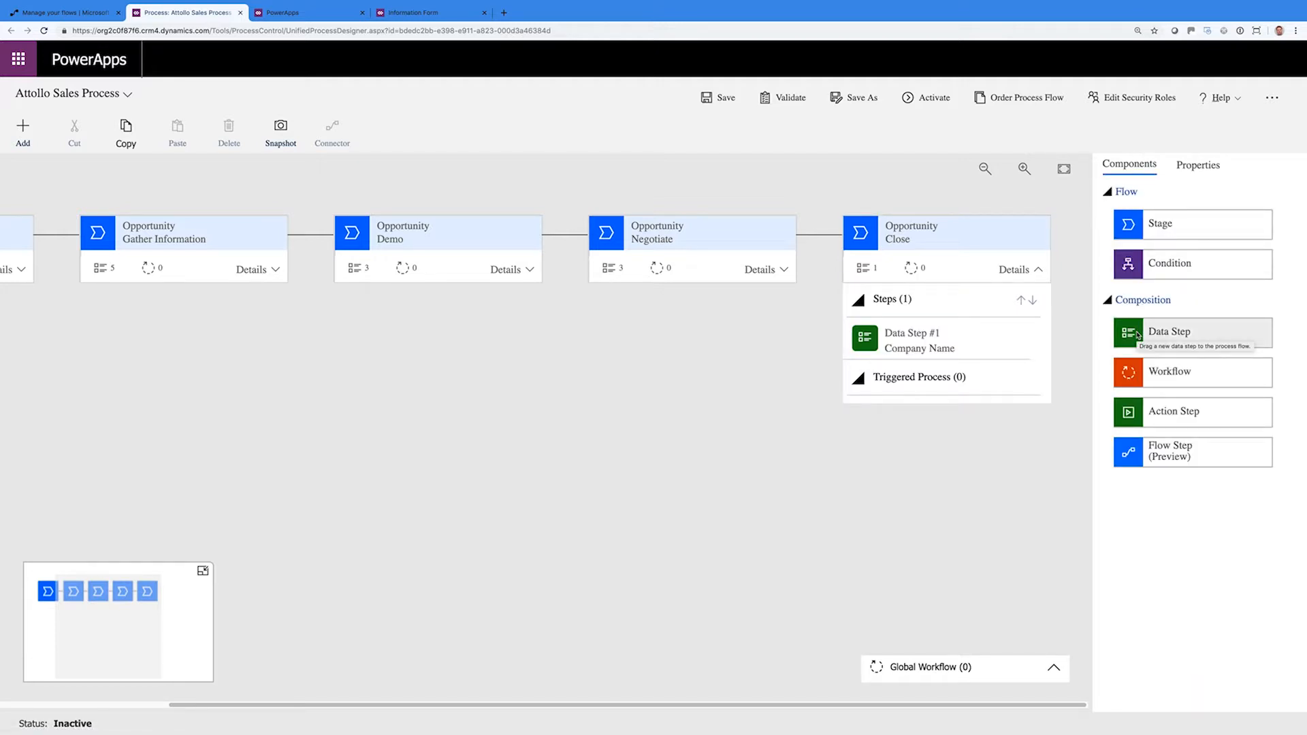
{"action": "left_click_drag", "start_coordinate": [1138, 336], "coordinate": [978, 365]}
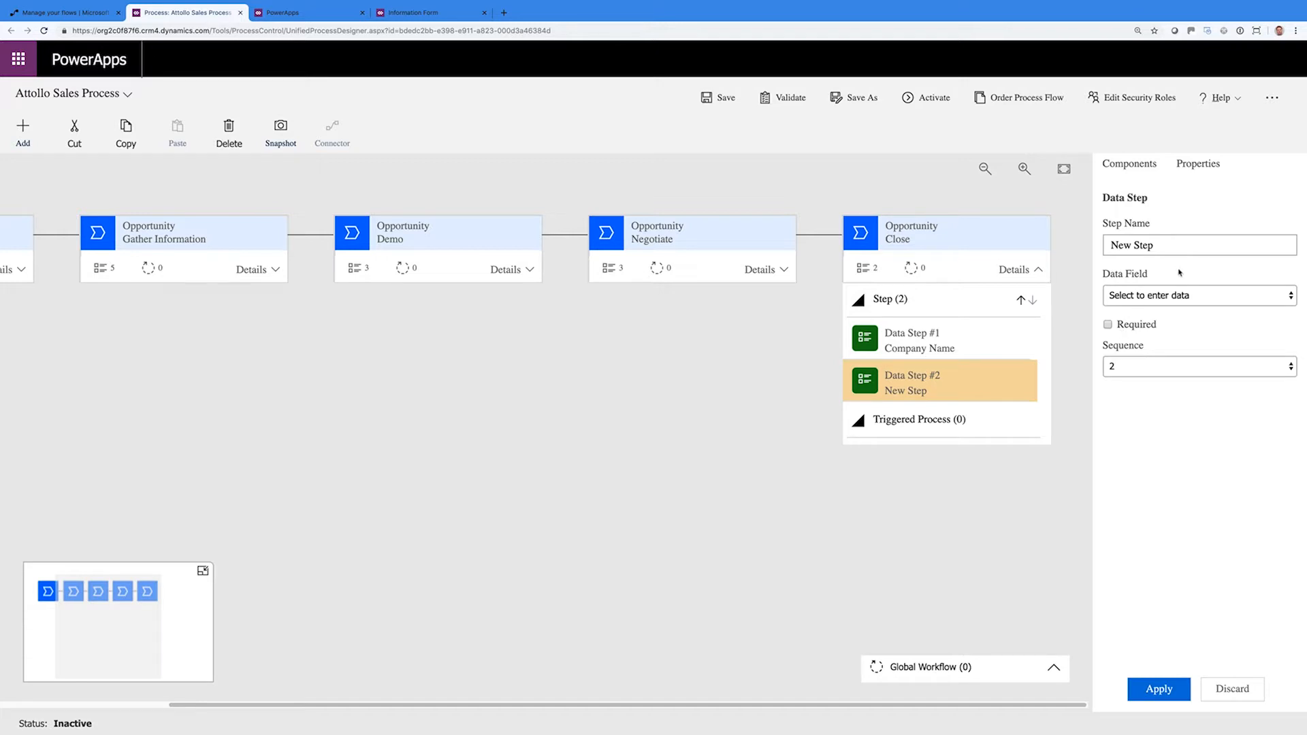
{"action": "left_click", "coordinate": [1183, 295]}
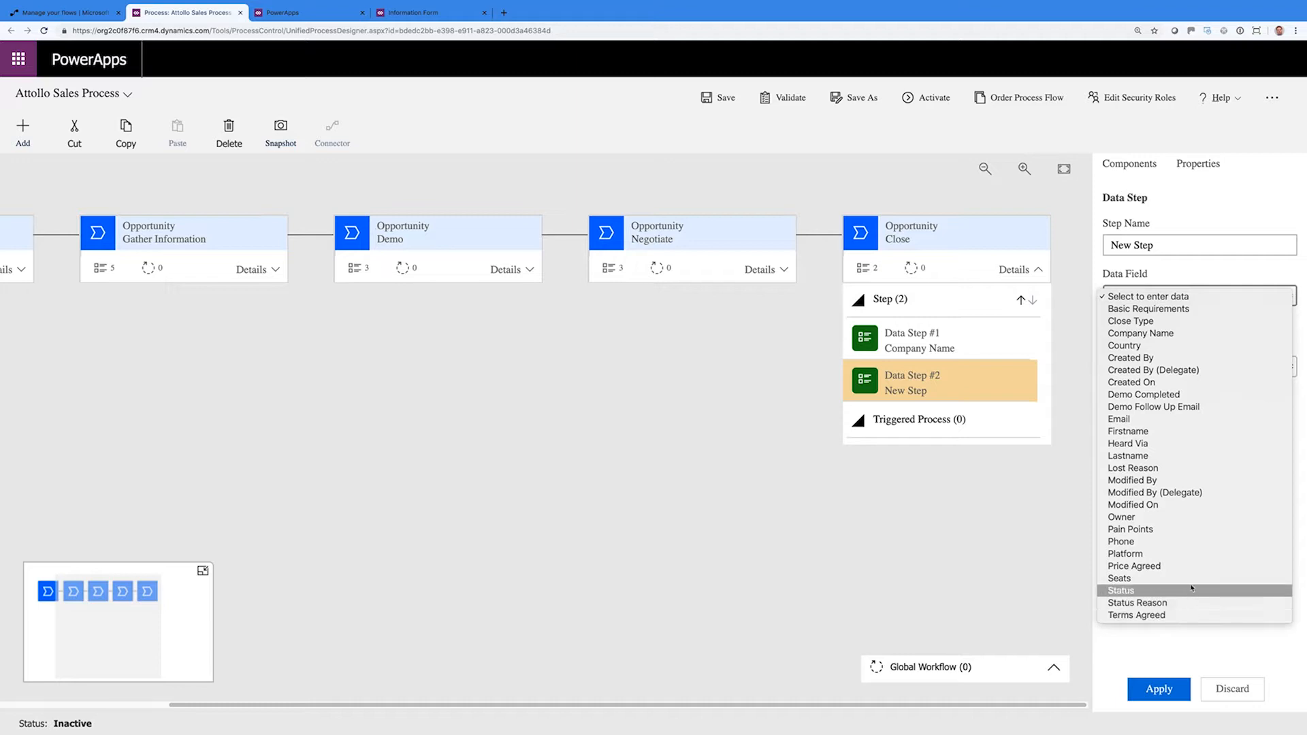
{"action": "left_click", "coordinate": [1178, 321]}
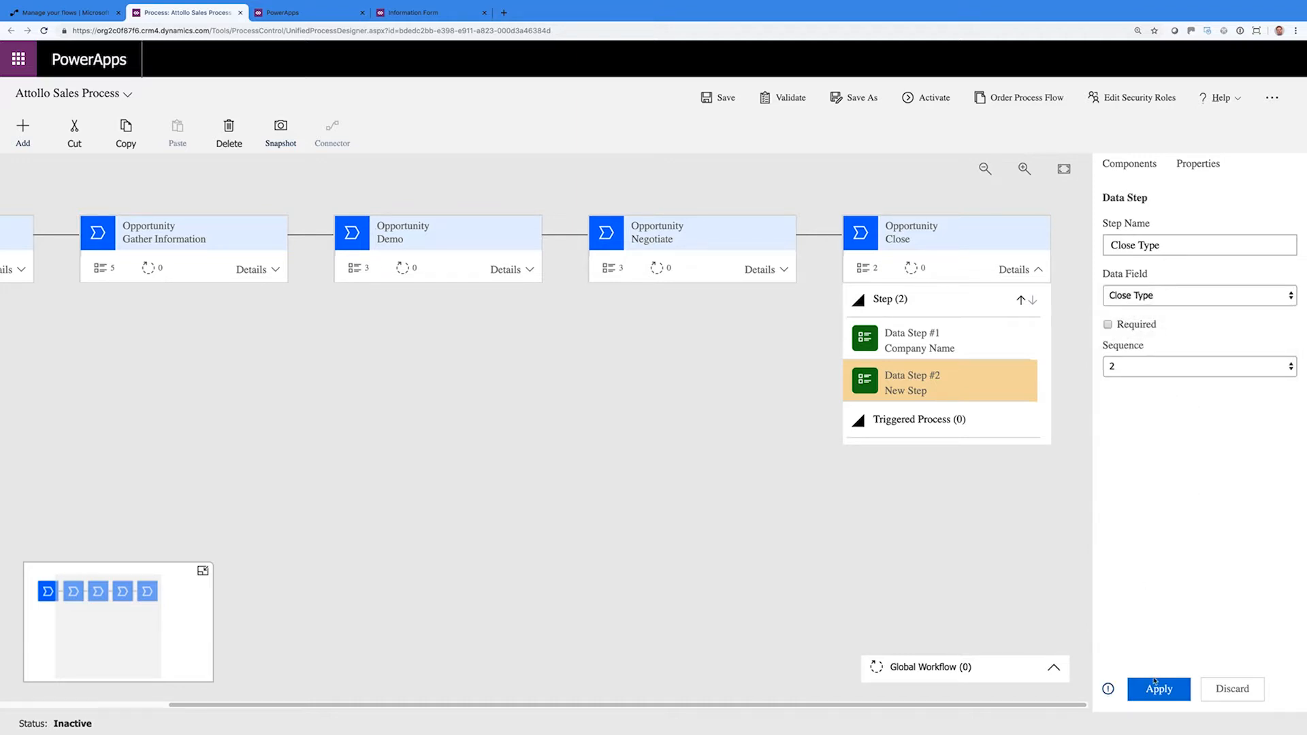
{"action": "left_click", "coordinate": [1108, 325]}
{"action": "left_click", "coordinate": [1159, 689]}
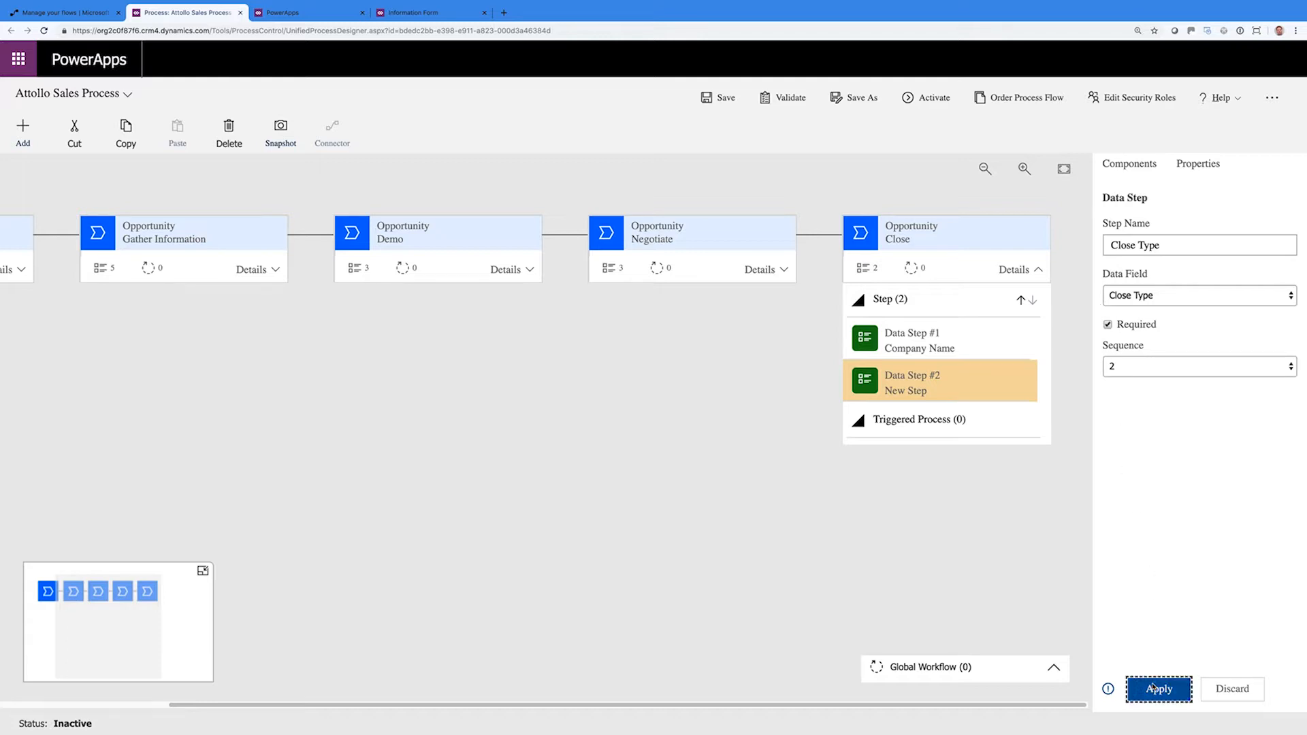
Add an optional Lost Reason third data step to the Close stage
{"action": "left_click", "coordinate": [1132, 166]}
{"action": "left_click_drag", "start_coordinate": [1162, 334], "coordinate": [951, 402]}
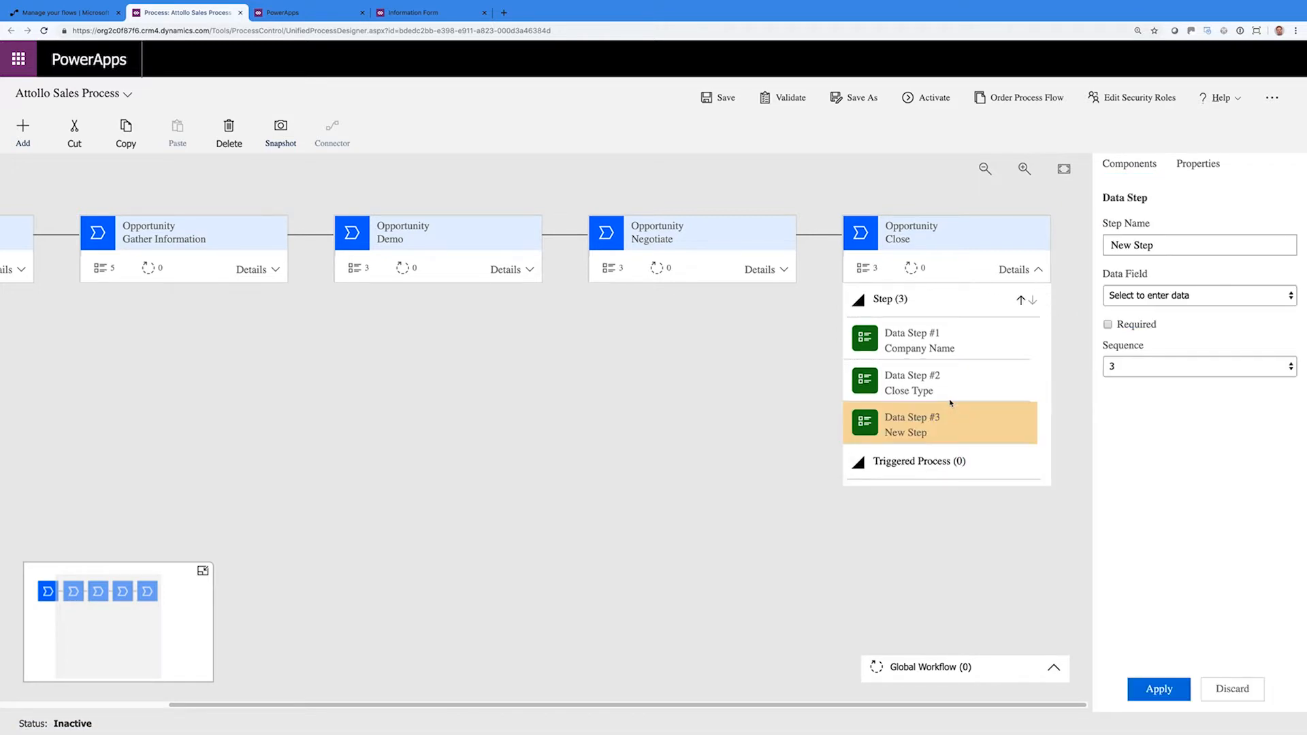
{"action": "left_click", "coordinate": [1175, 296]}
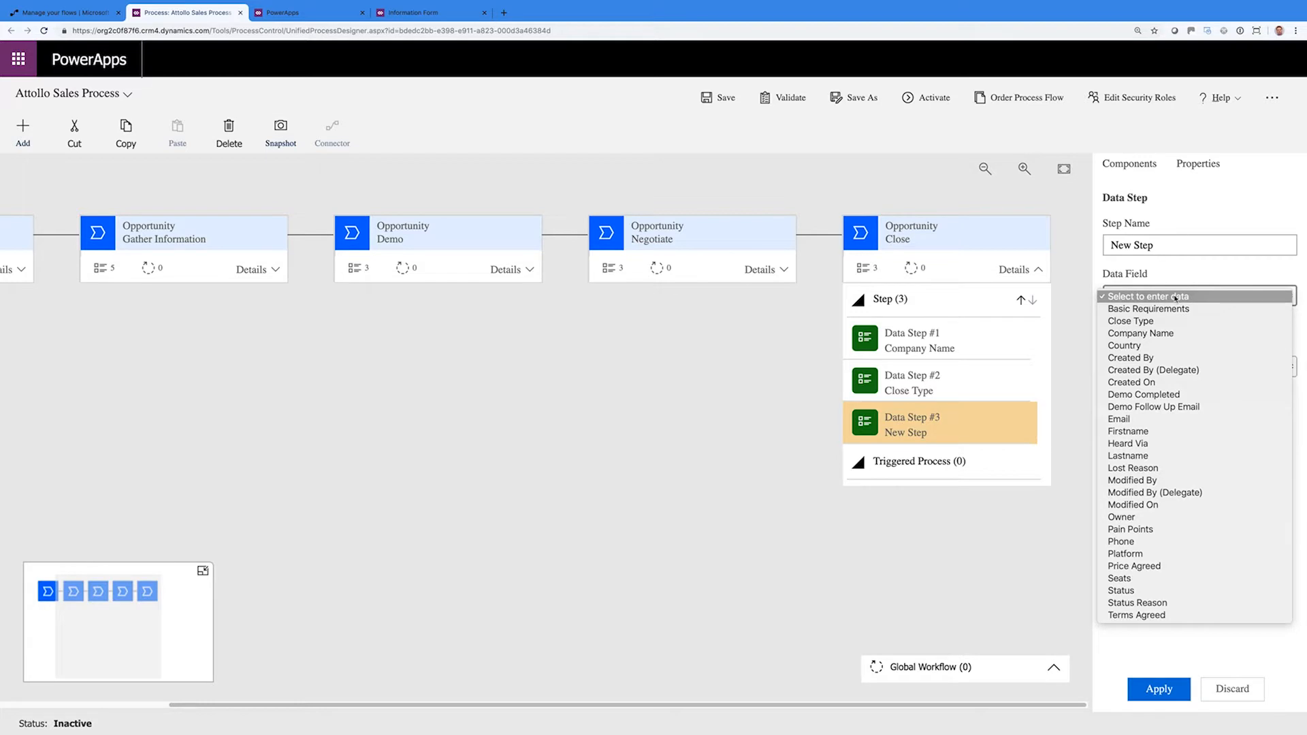
{"action": "left_click", "coordinate": [1165, 472]}
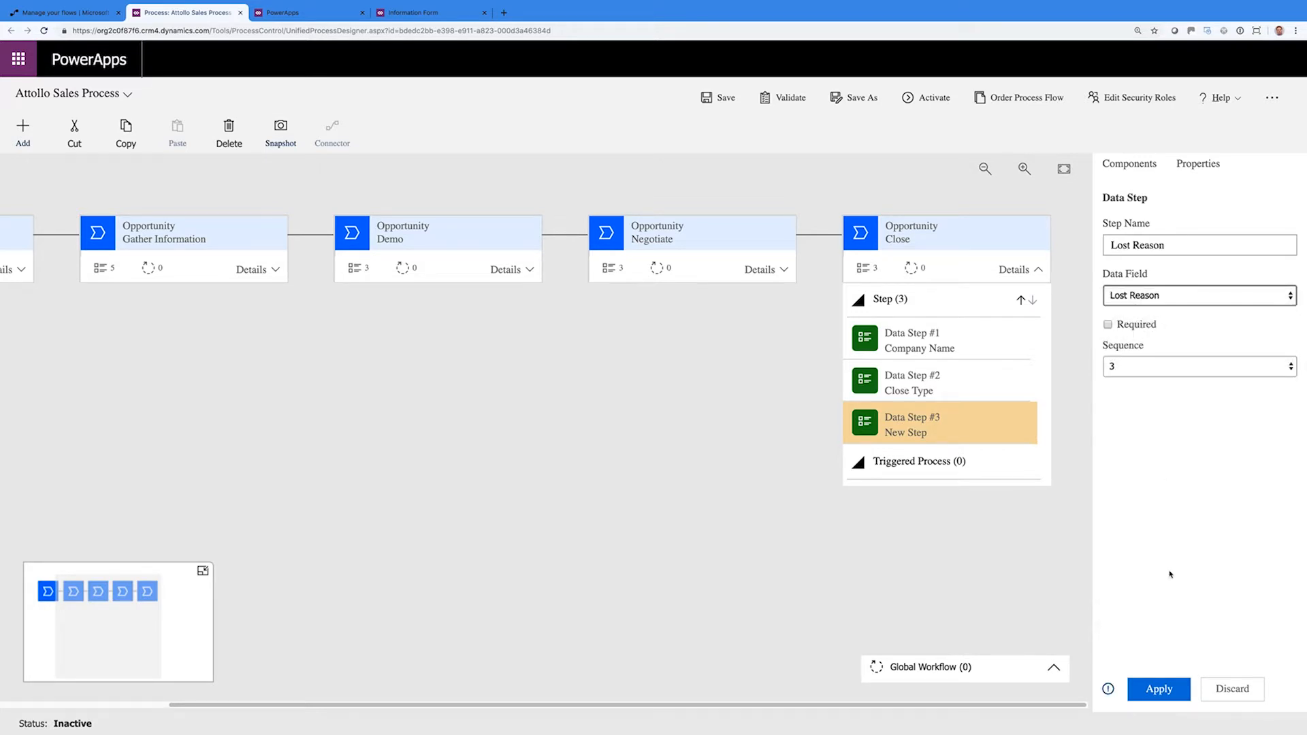
{"action": "left_click", "coordinate": [1165, 688]}
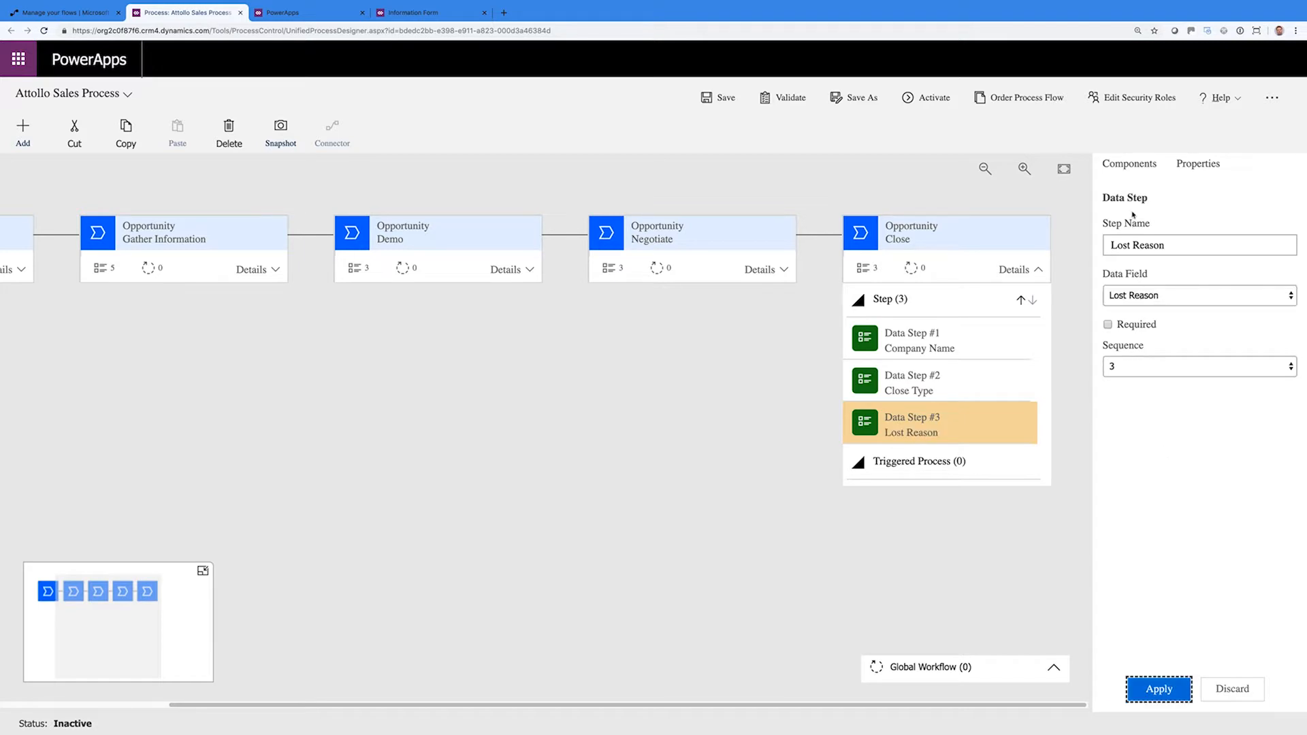
{"action": "left_click", "coordinate": [1129, 164]}
Add a condition after the Close stage checking whether Close Type is Lost
{"action": "left_click_drag", "start_coordinate": [1128, 263], "coordinate": [1075, 267]}
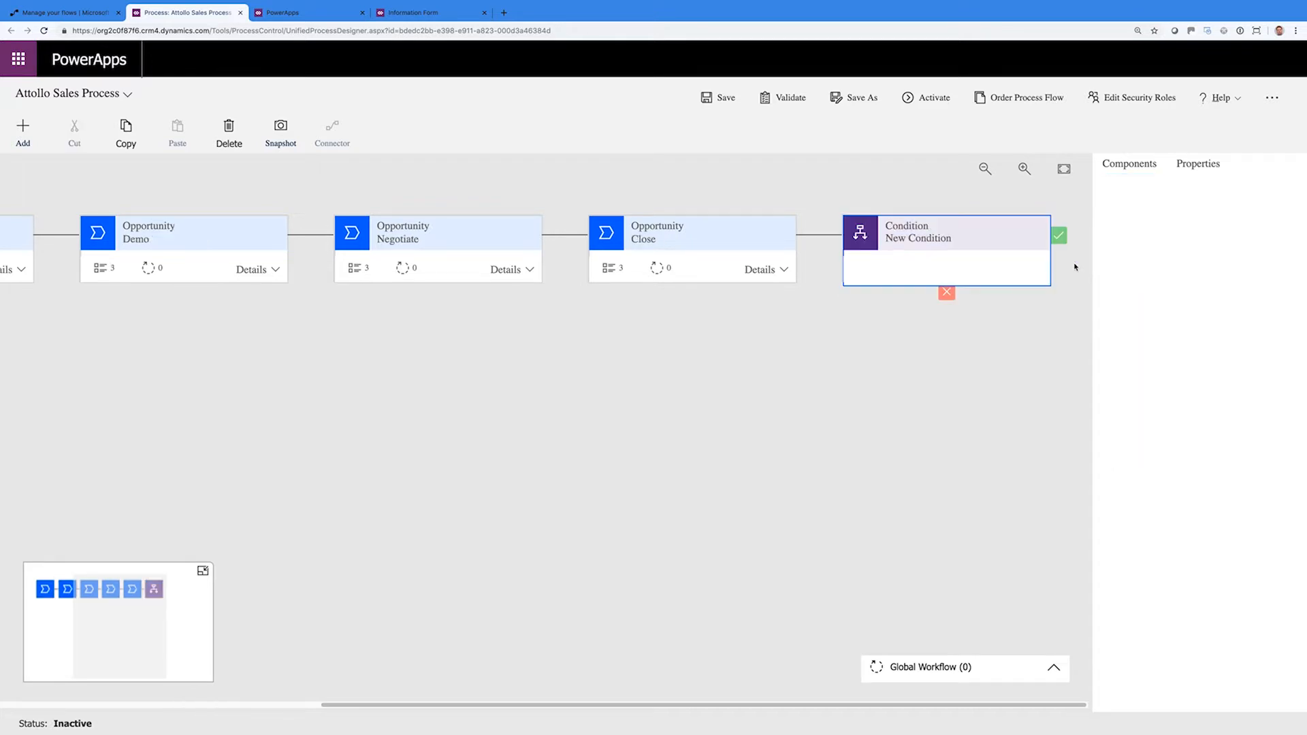
{"action": "left_click", "coordinate": [777, 271]}
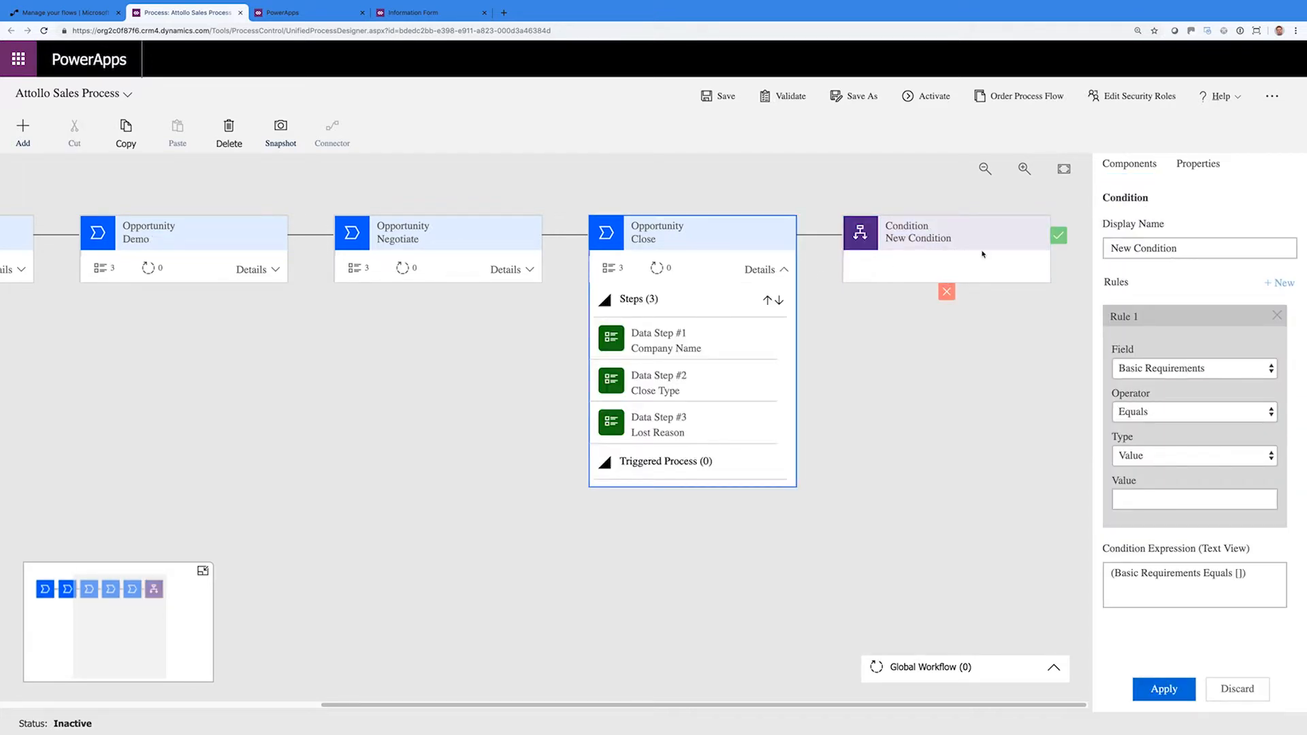
{"action": "left_click", "coordinate": [1158, 371]}
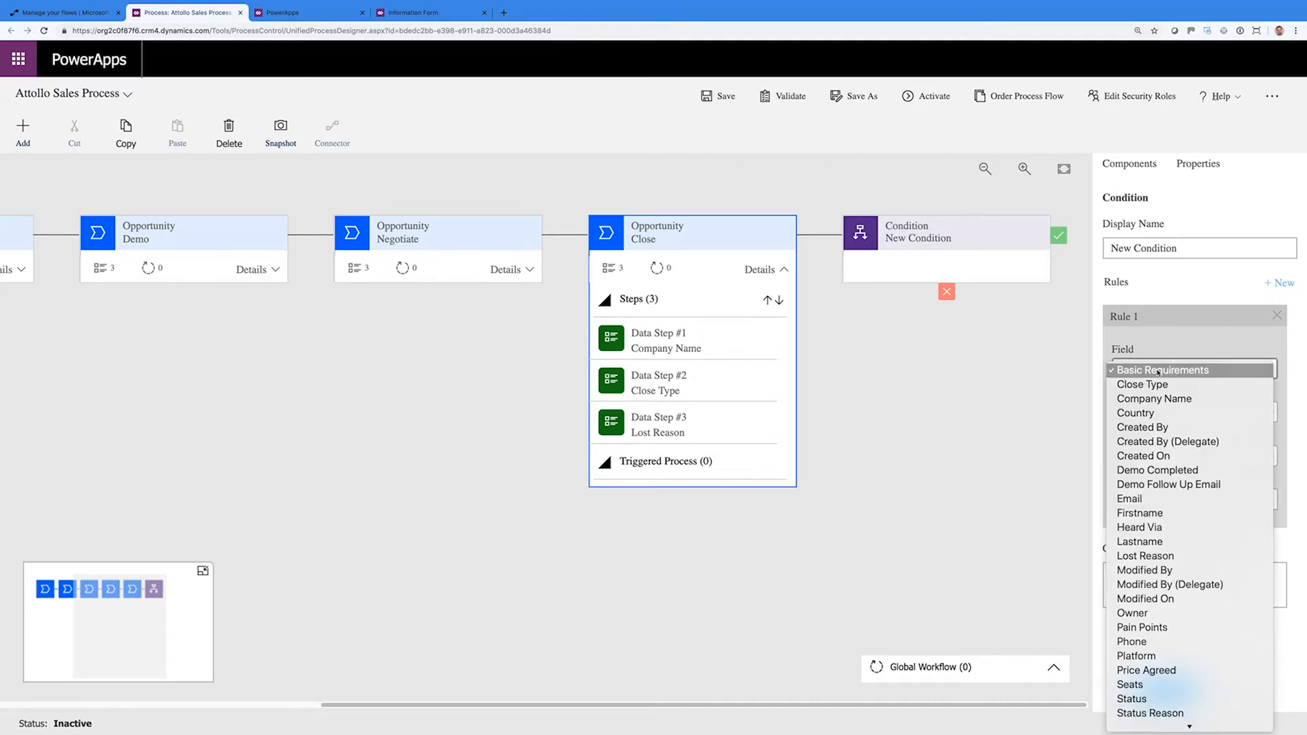
{"action": "left_click", "coordinate": [1157, 385]}
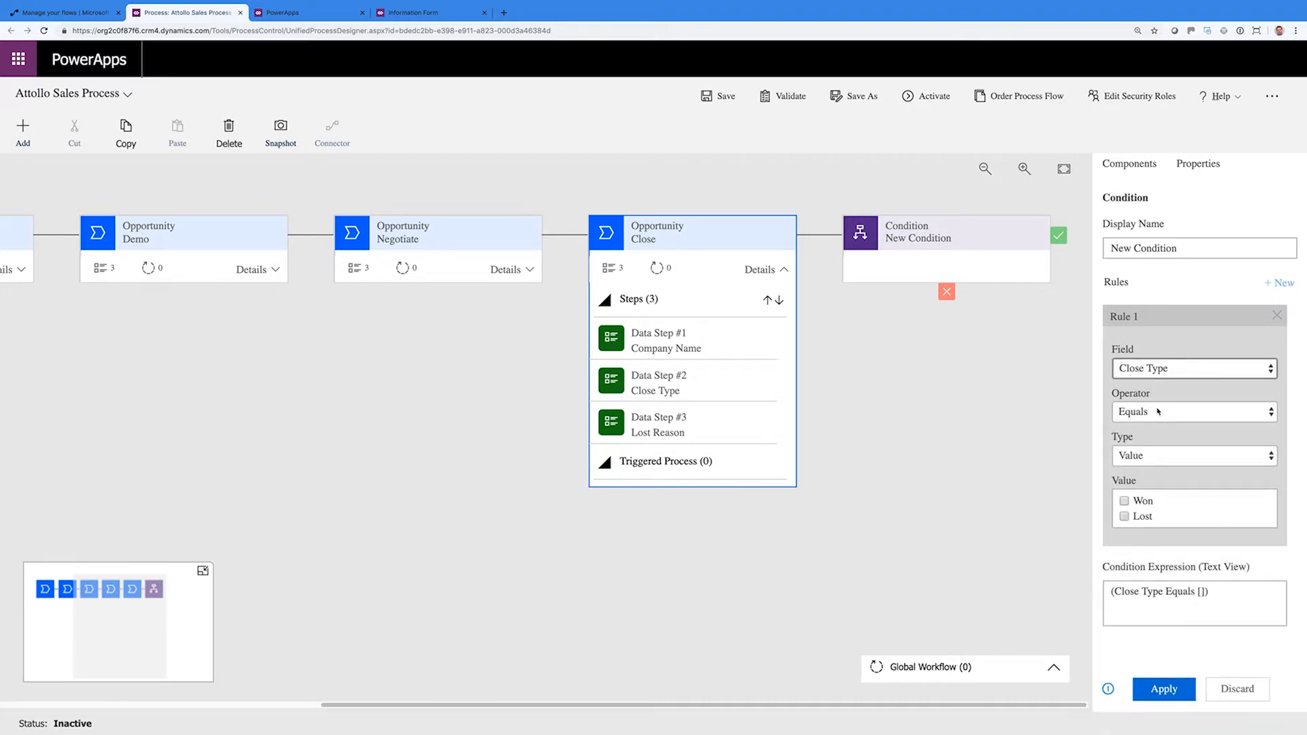
{"action": "left_click", "coordinate": [1124, 518]}
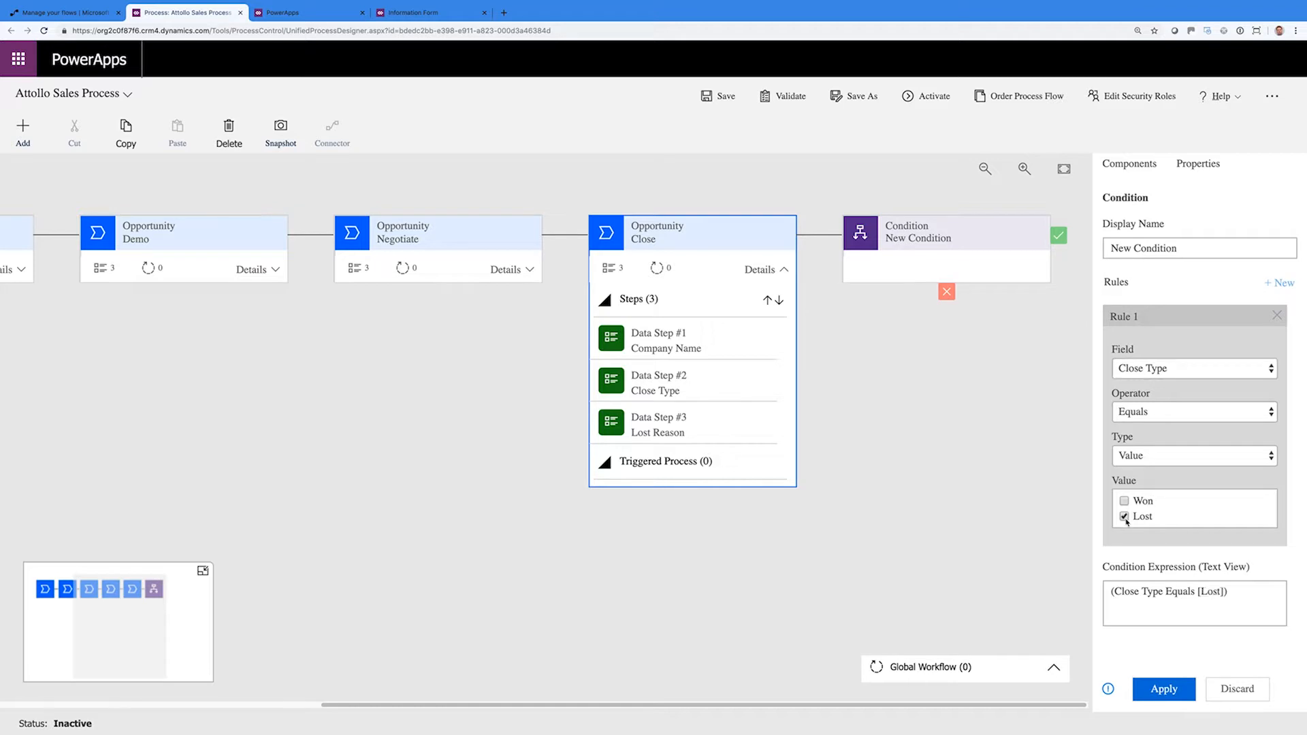
Delete the Lost Reason data step from the Close stage and select the condition
{"action": "left_click_drag", "start_coordinate": [658, 431], "coordinate": [666, 401]}
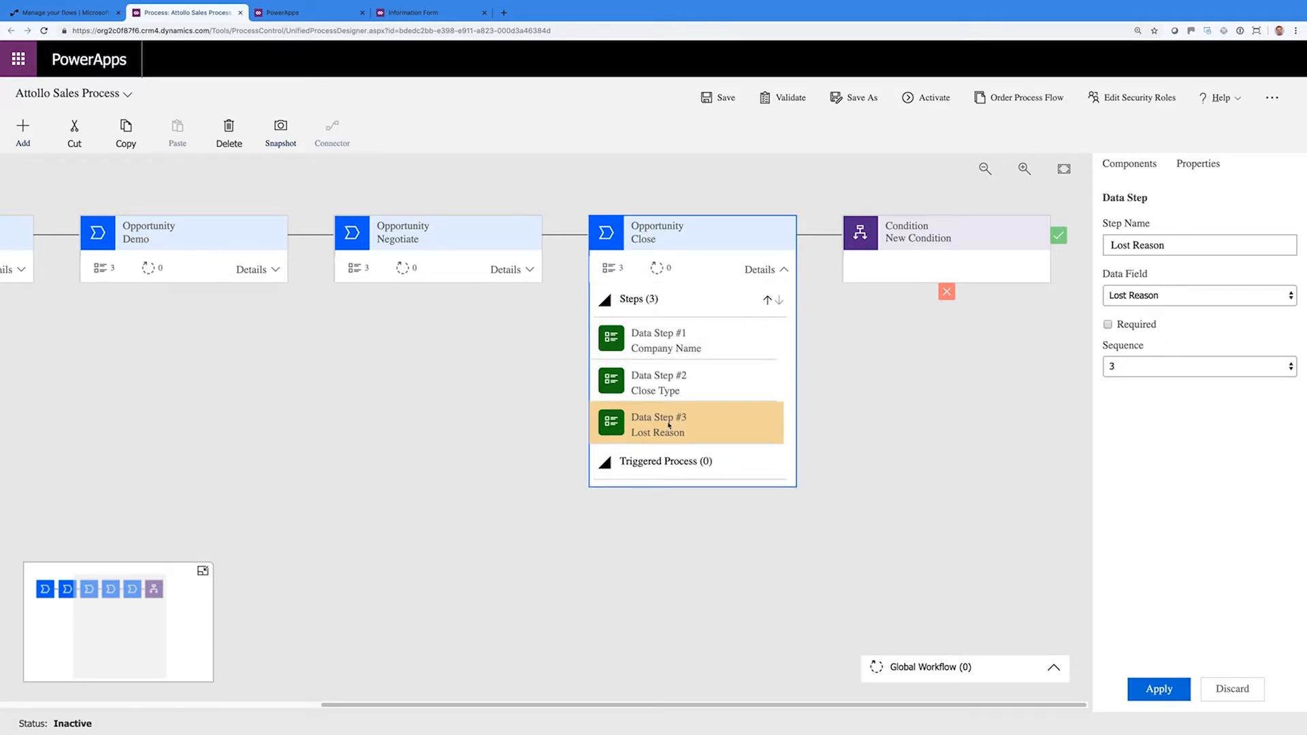
{"action": "left_click", "coordinate": [230, 144]}
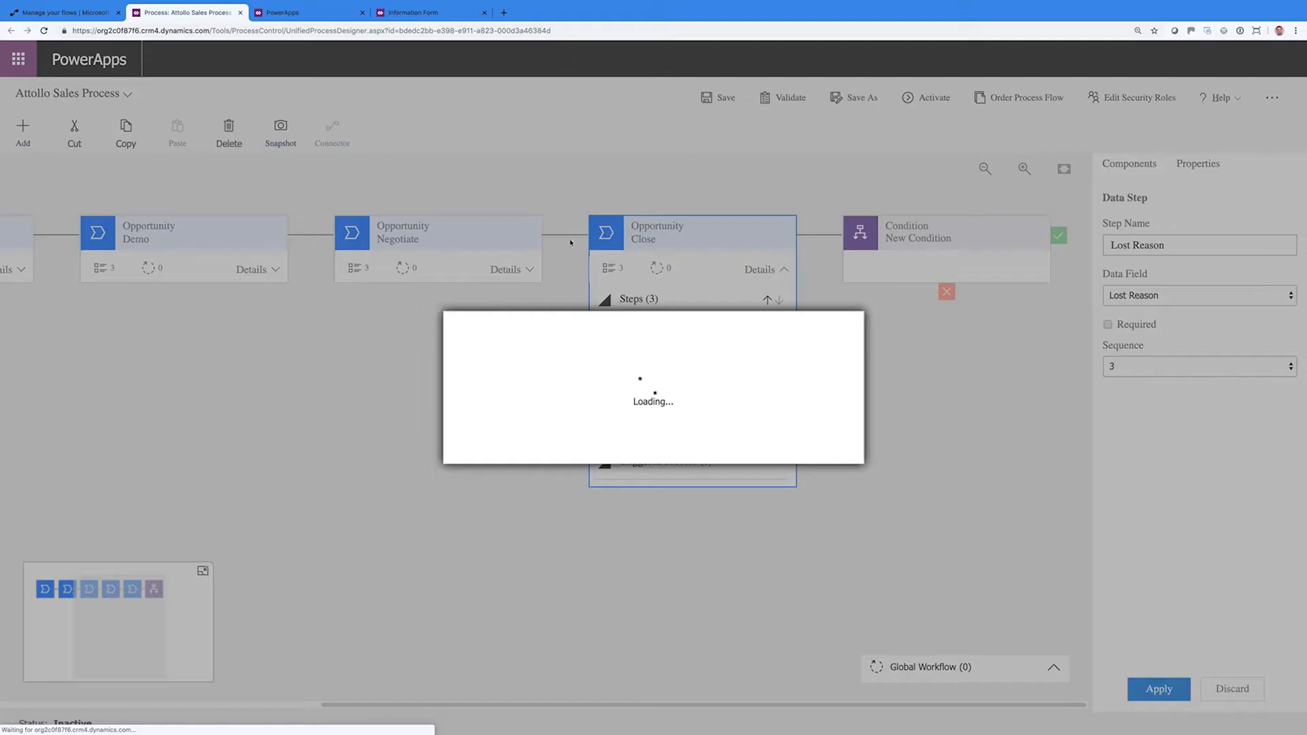
{"action": "left_click", "coordinate": [739, 446]}
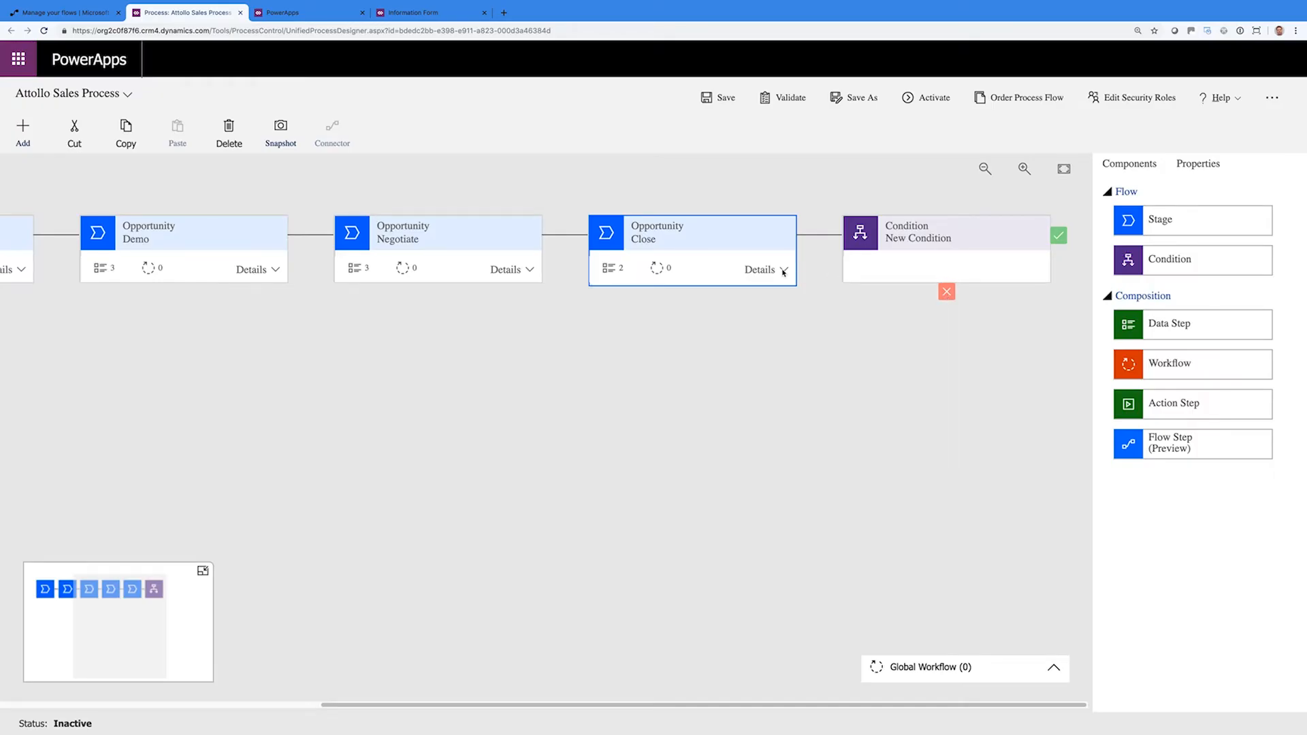
{"action": "left_click", "coordinate": [768, 269]}
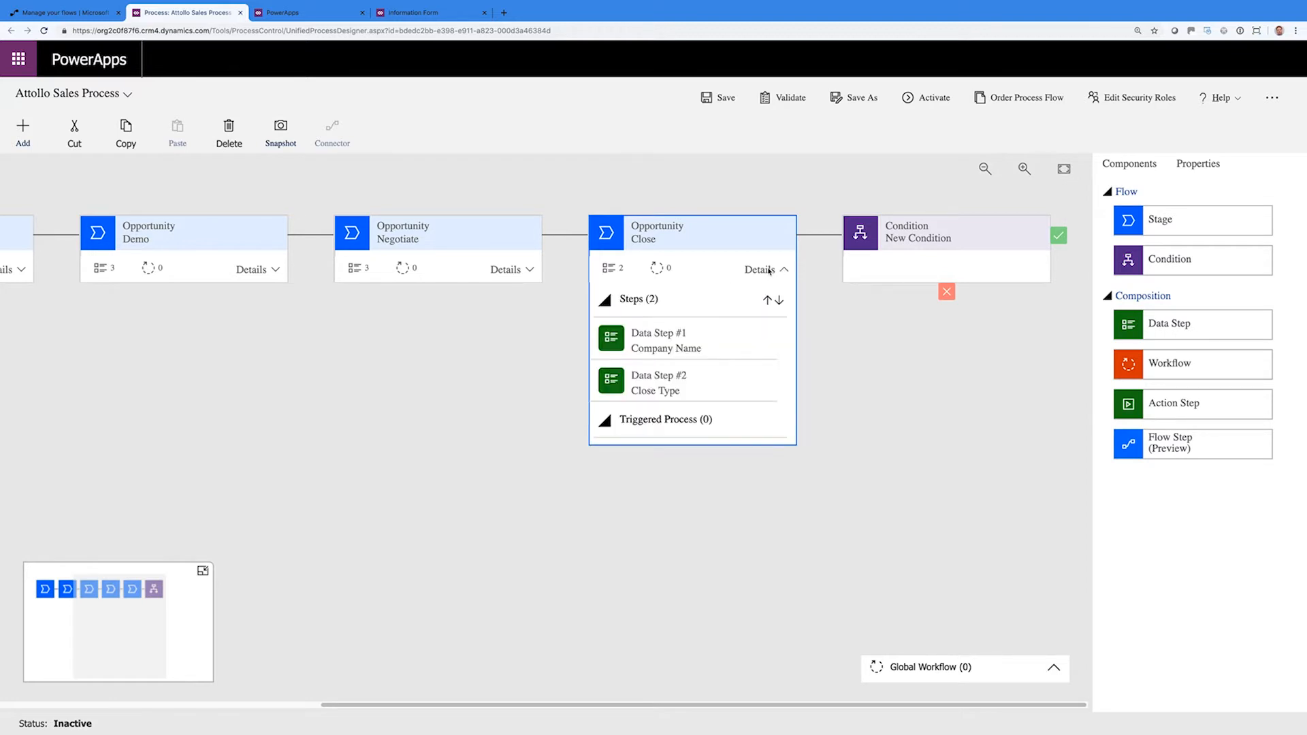
{"action": "left_click", "coordinate": [933, 265]}
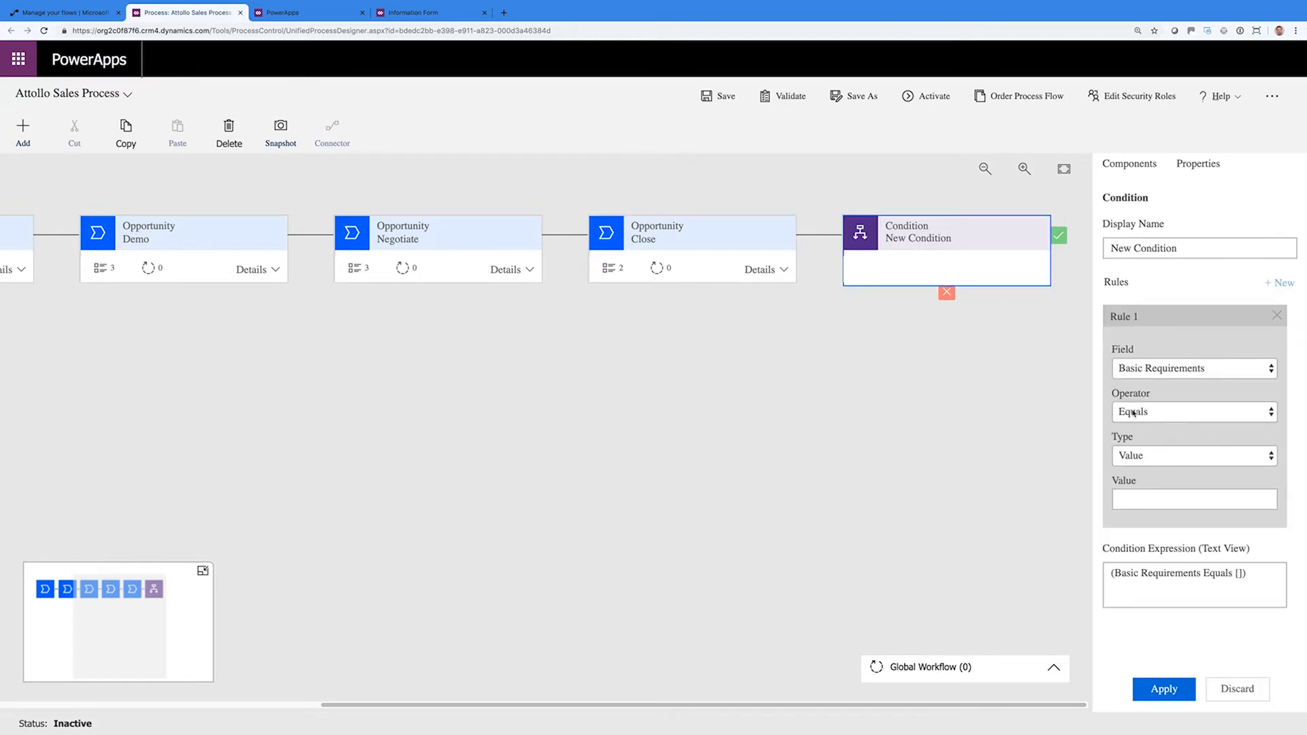
Name the condition 'Why did we lose it?' with the rule Close Type equals Lost
{"action": "left_click", "coordinate": [1164, 502]}
{"action": "left_click", "coordinate": [1021, 268]}
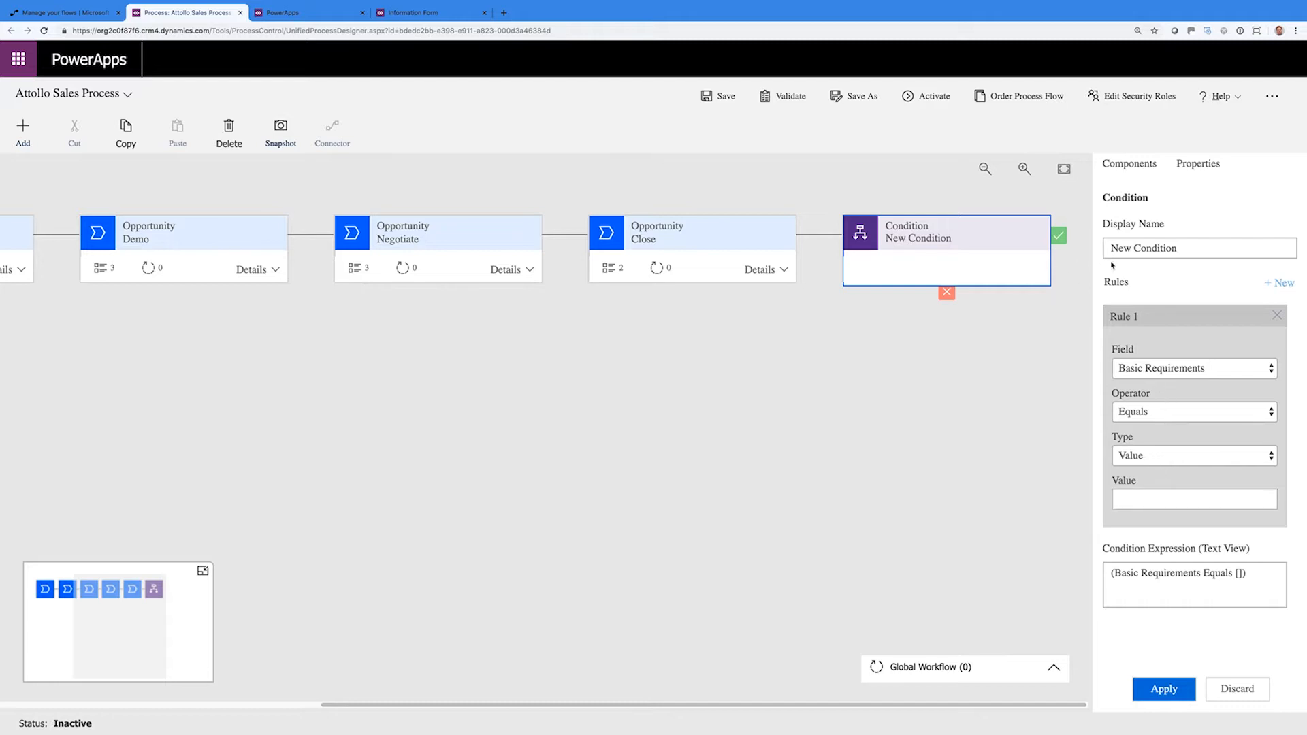
{"action": "triple_click", "coordinate": [1159, 248]}
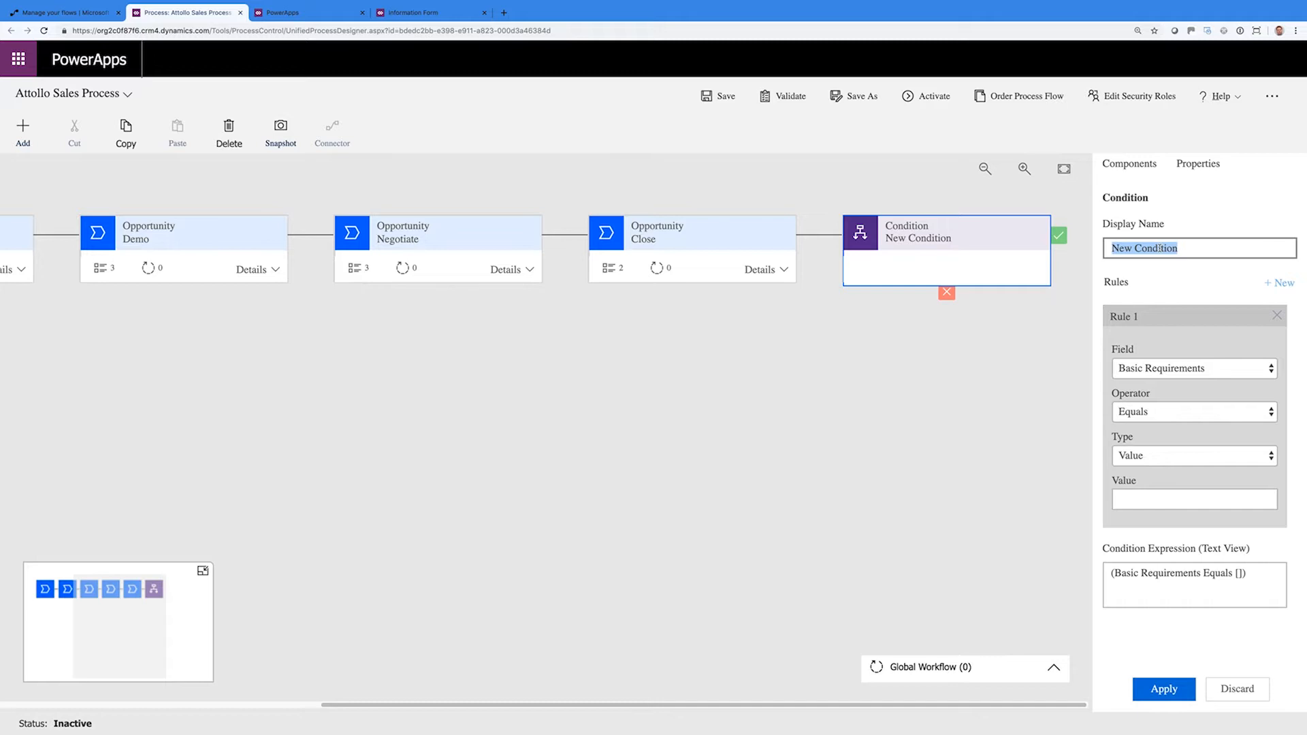
{"action": "type", "text": "Why did we lose it?"}
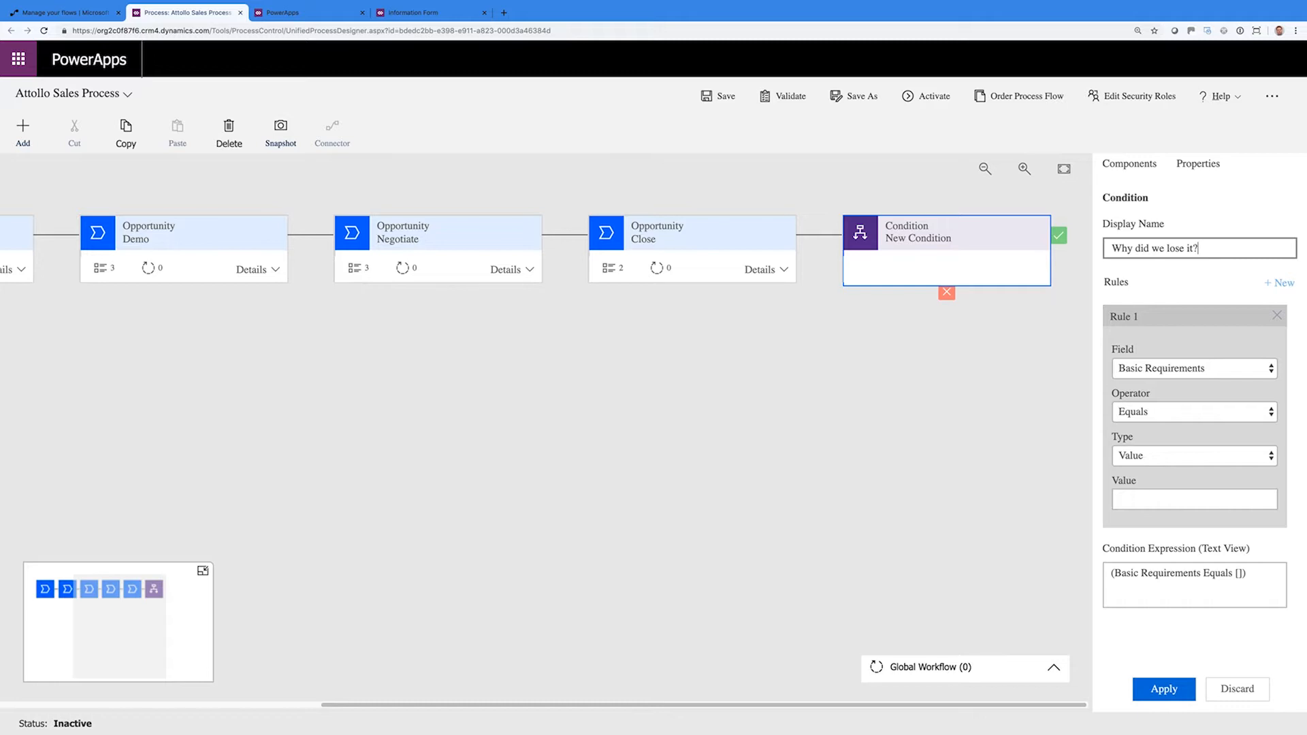
{"action": "left_click", "coordinate": [1185, 375]}
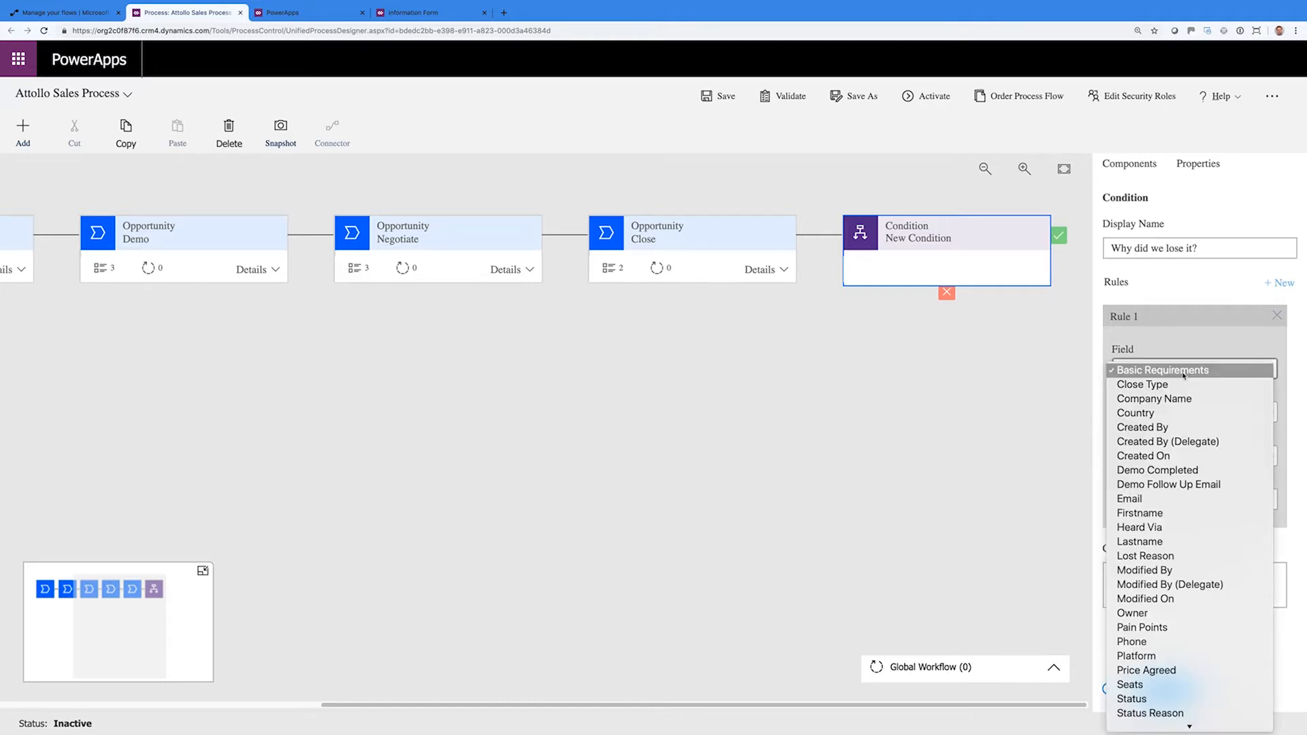
{"action": "left_click", "coordinate": [1175, 385]}
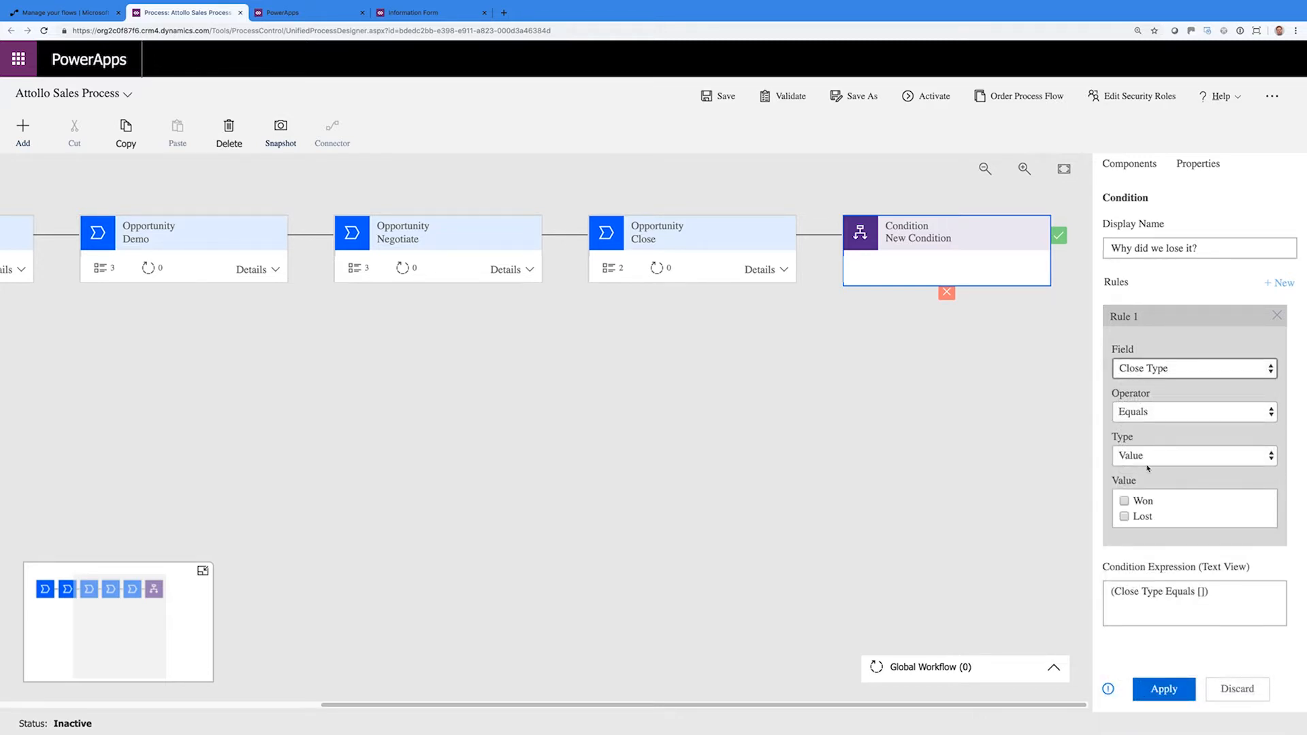
{"action": "left_click", "coordinate": [1124, 517]}
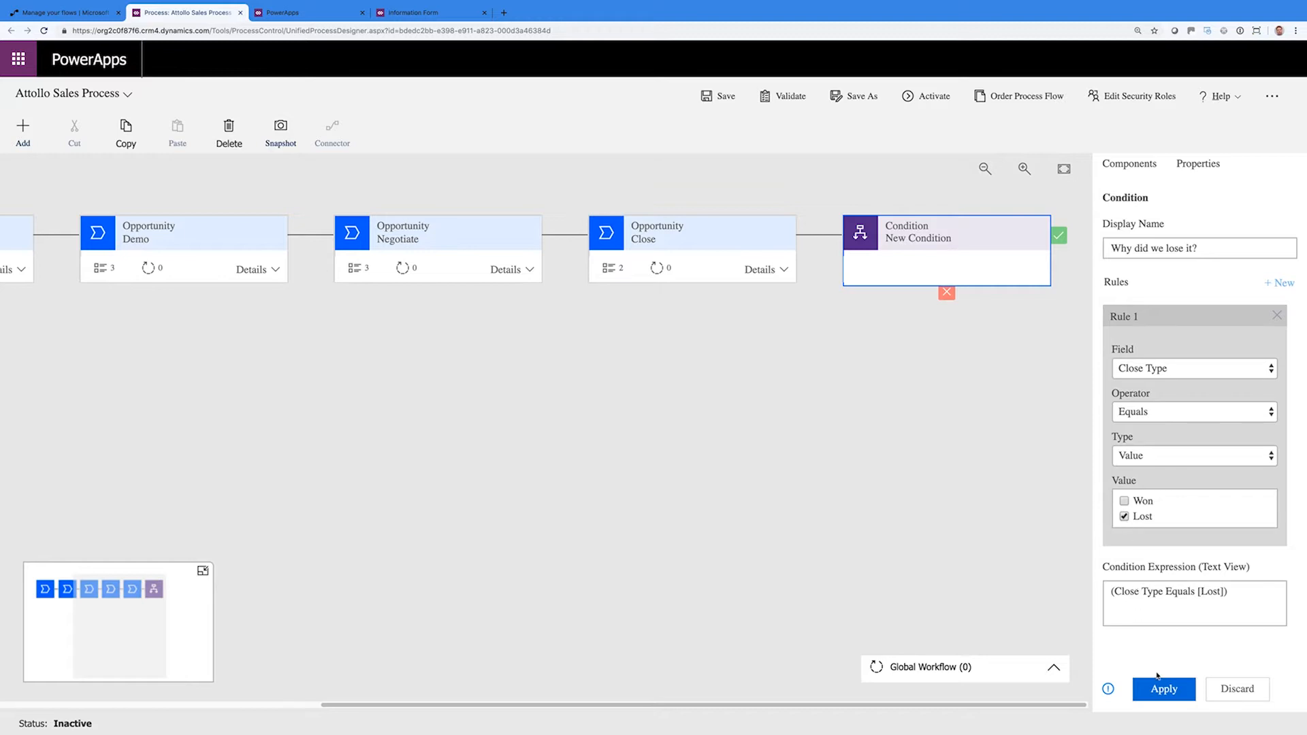
{"action": "left_click", "coordinate": [1162, 689]}
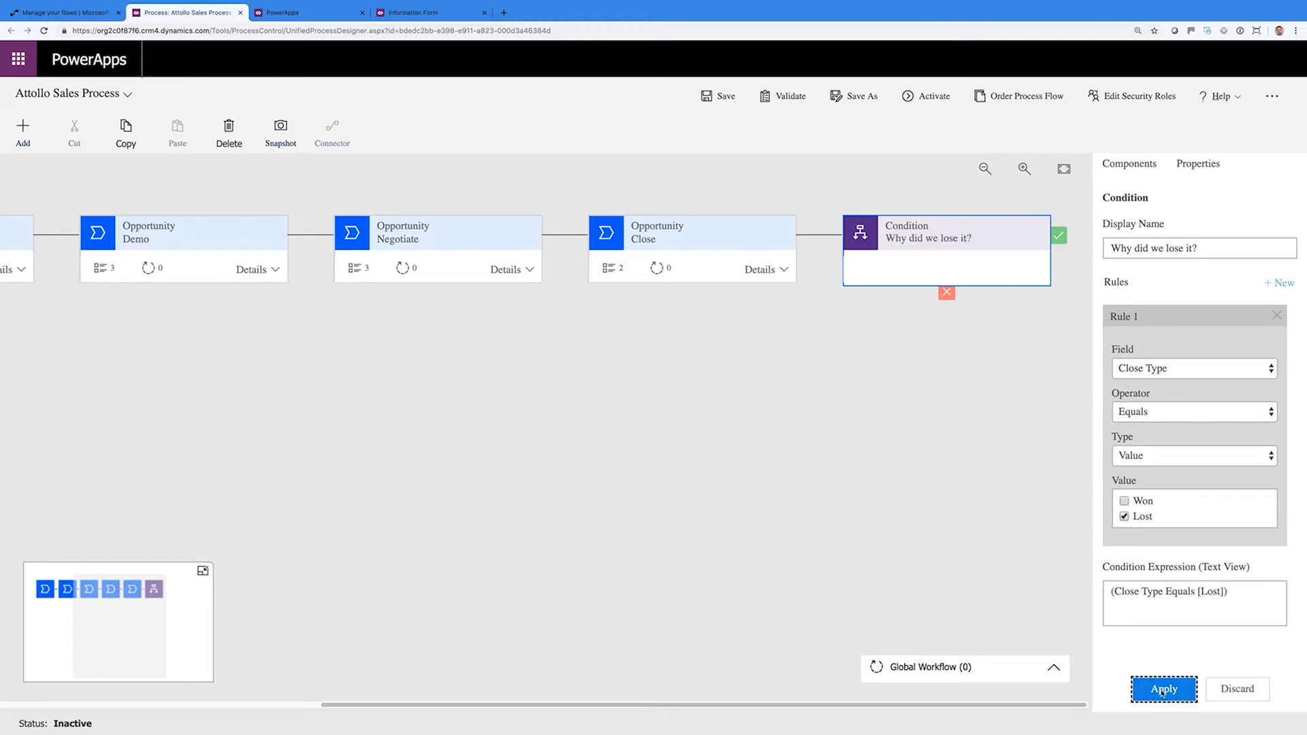
{"action": "left_click", "coordinate": [961, 273]}
Place a new stage on the yes branch after the 'Why did we lose it?' condition
{"action": "left_click", "coordinate": [1102, 167]}
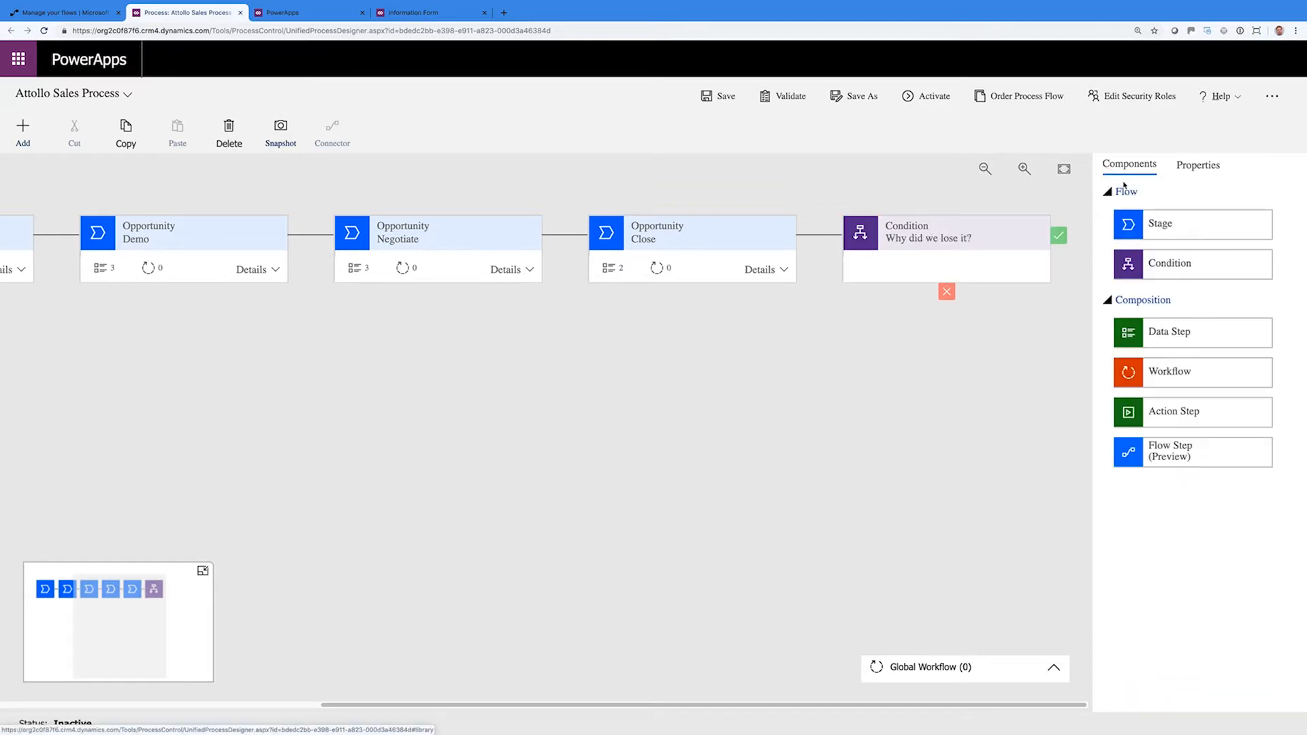
{"action": "left_click_drag", "start_coordinate": [1147, 336], "coordinate": [911, 275]}
{"action": "left_click", "coordinate": [948, 265]}
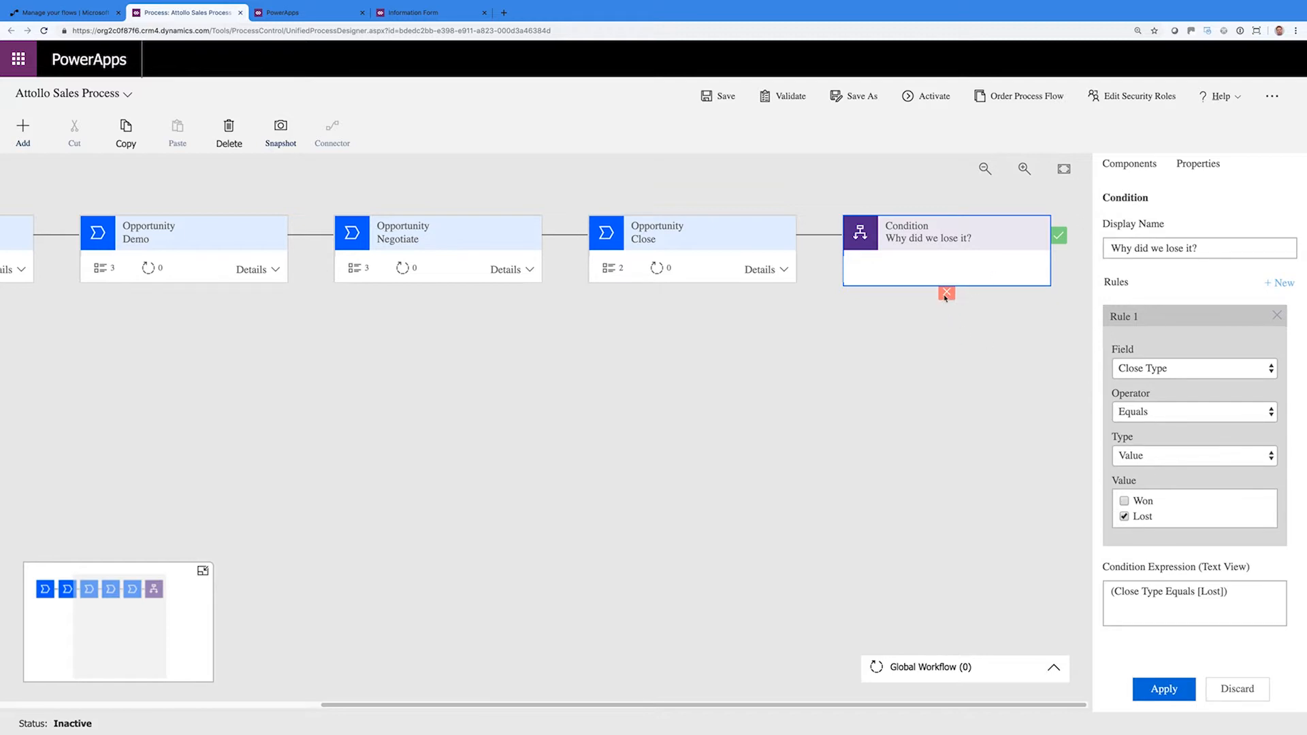
{"action": "left_click", "coordinate": [1060, 237]}
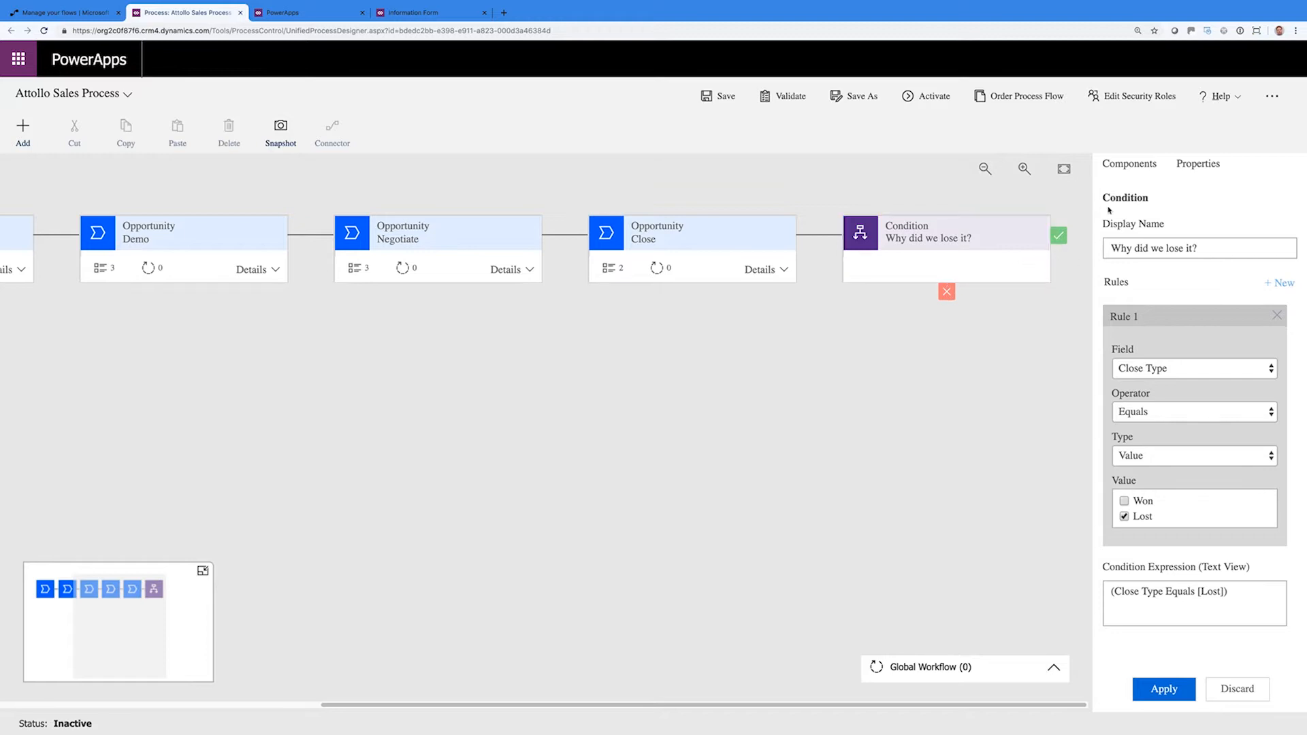
{"action": "left_click", "coordinate": [1130, 164]}
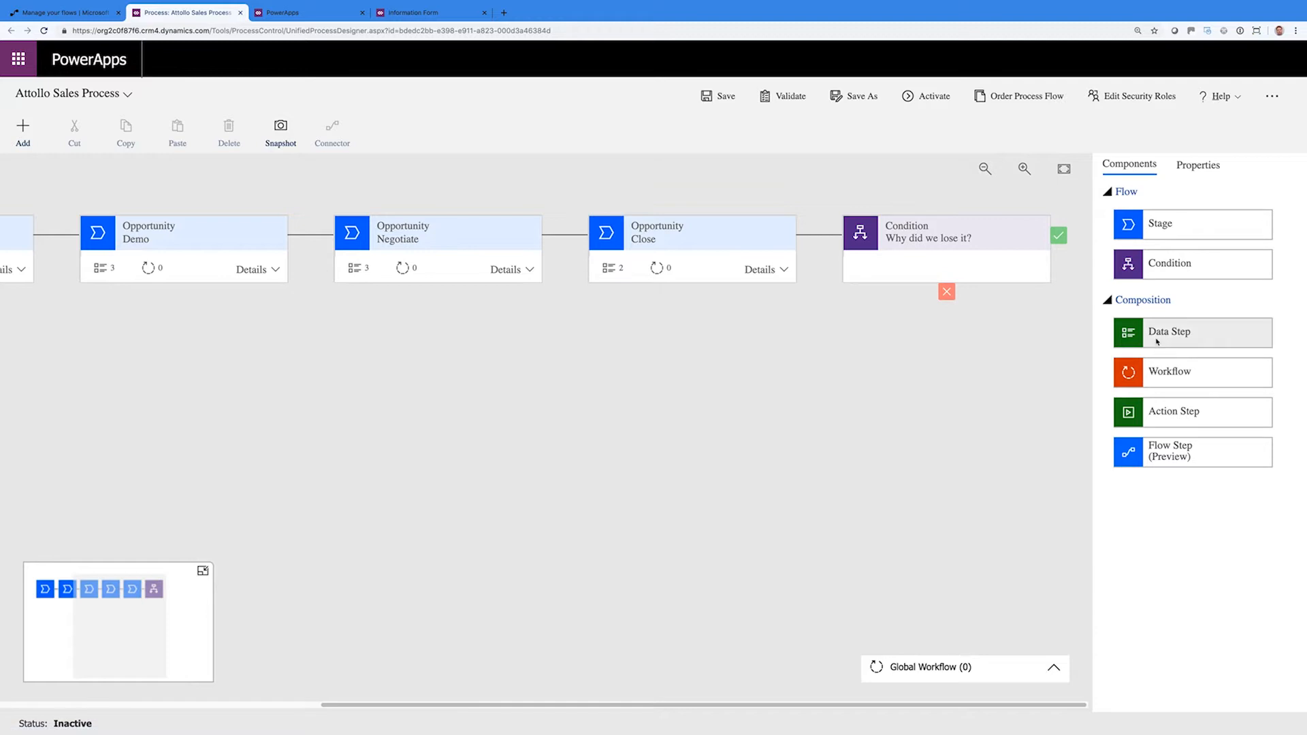
{"action": "left_click_drag", "start_coordinate": [1157, 226], "coordinate": [1075, 250]}
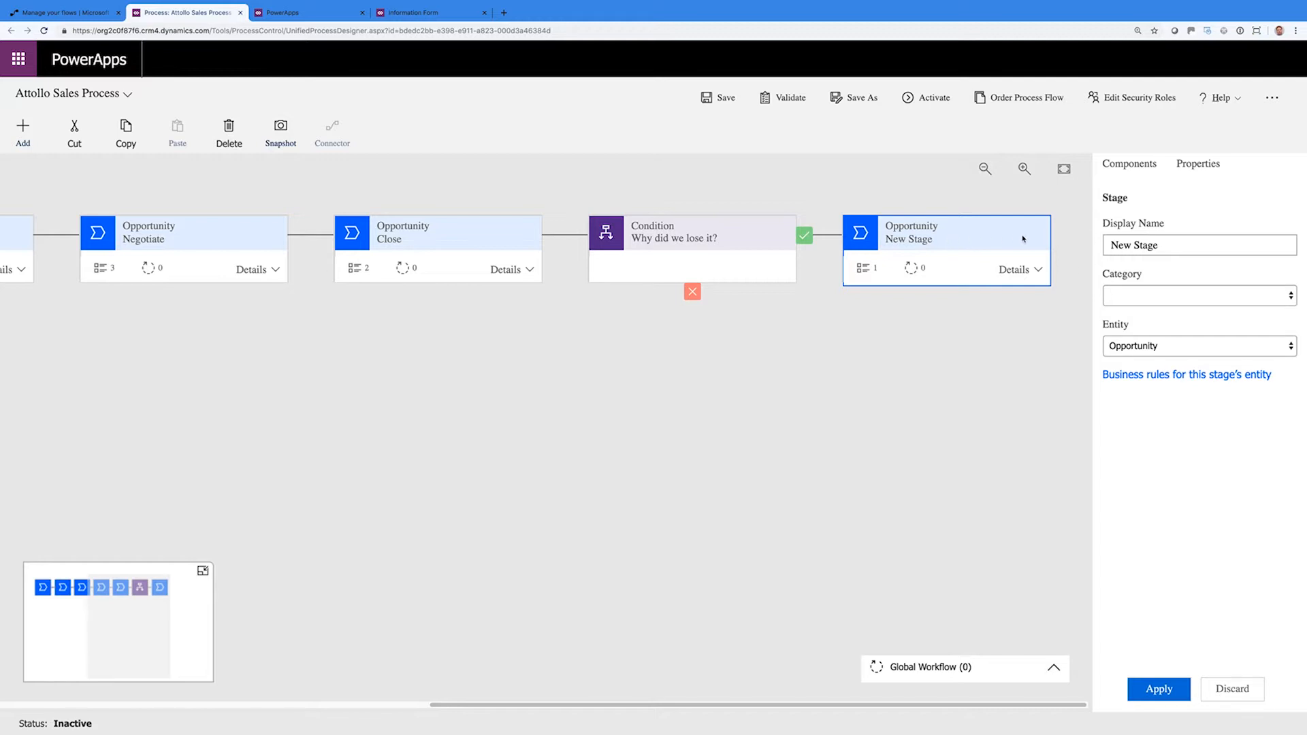
Rename the new stage to 'Lost Reason' and set its category to Resolve
{"action": "triple_click", "coordinate": [1131, 246]}
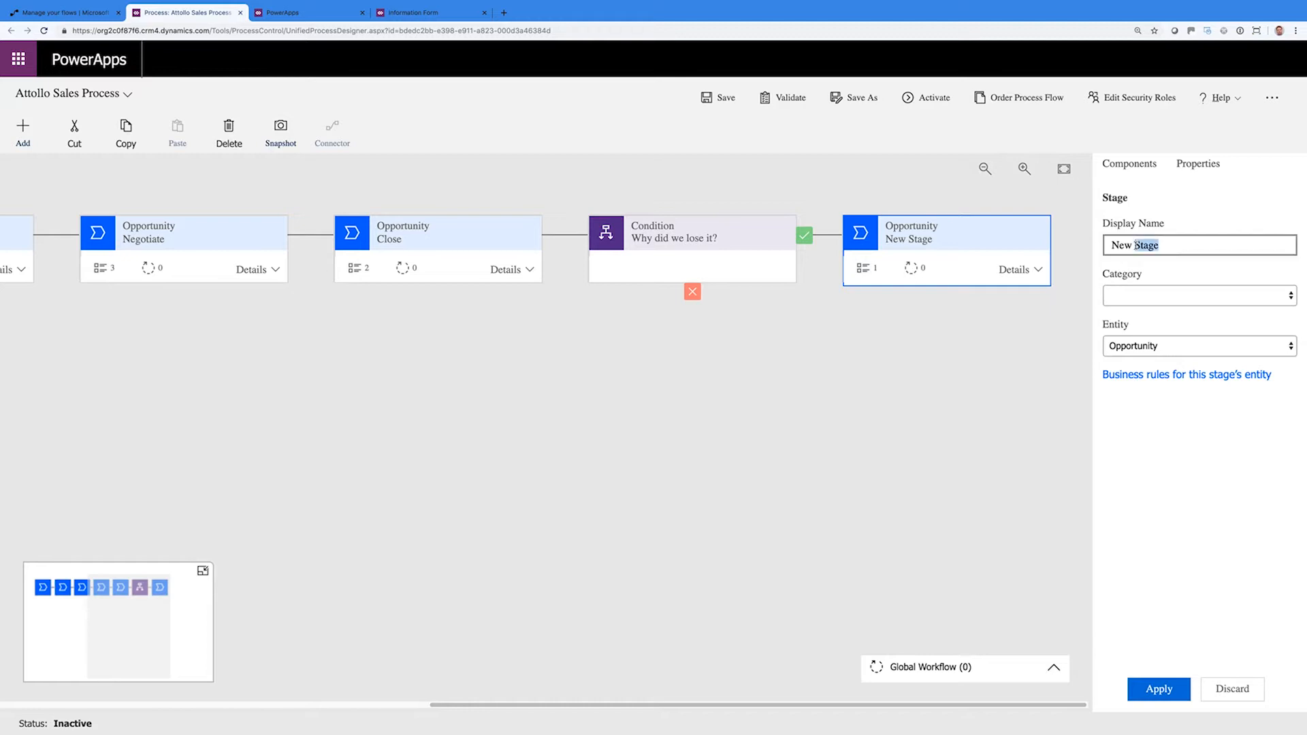
{"action": "type", "text": "Lost Reason"}
{"action": "left_click", "coordinate": [1163, 295]}
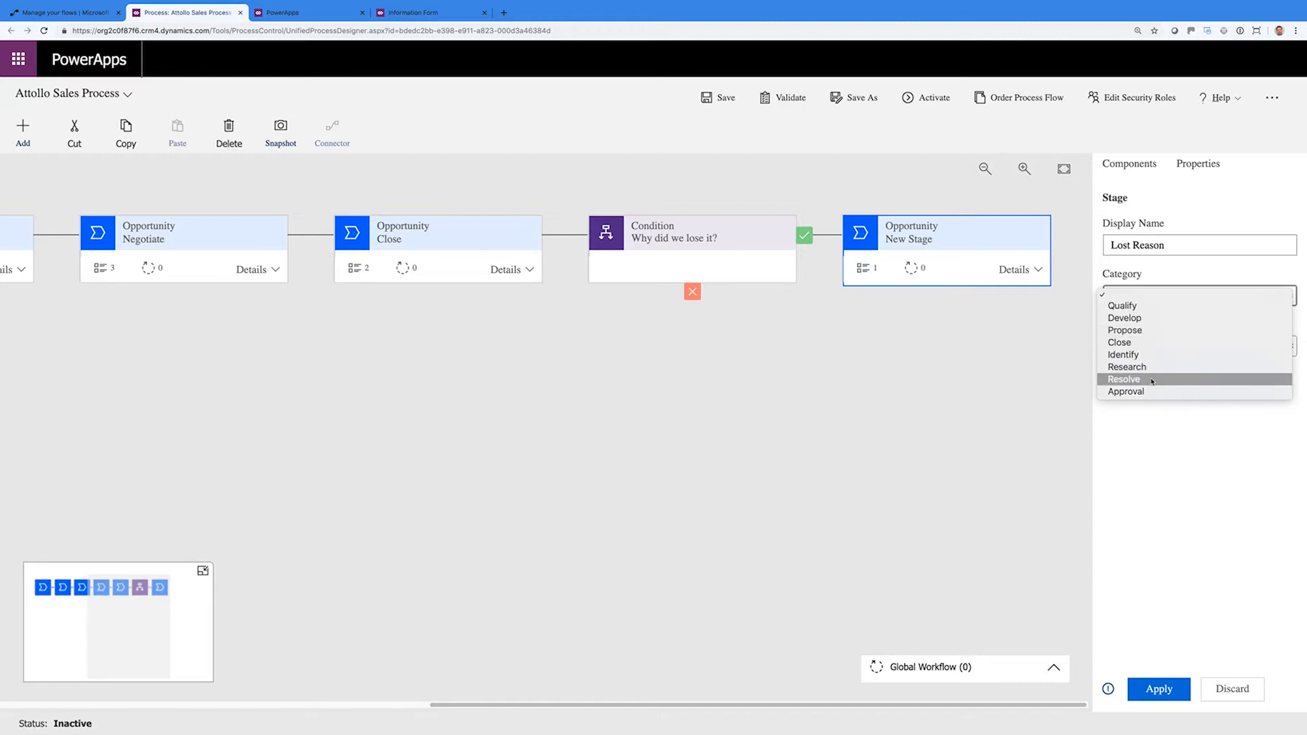
{"action": "left_click", "coordinate": [1151, 380]}
{"action": "left_click", "coordinate": [1160, 687]}
Link the stage's data step to the Lost Reason field and make it required
{"action": "left_click", "coordinate": [1012, 270]}
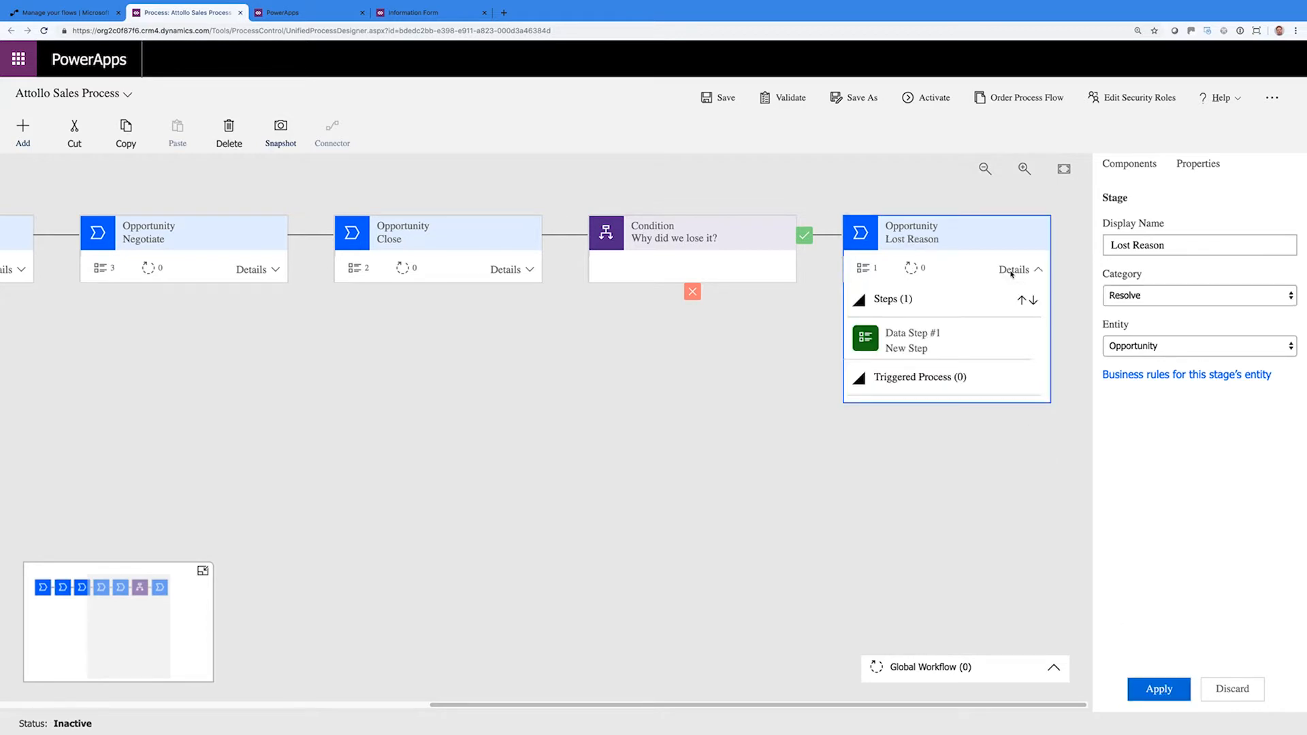
{"action": "left_click", "coordinate": [932, 341]}
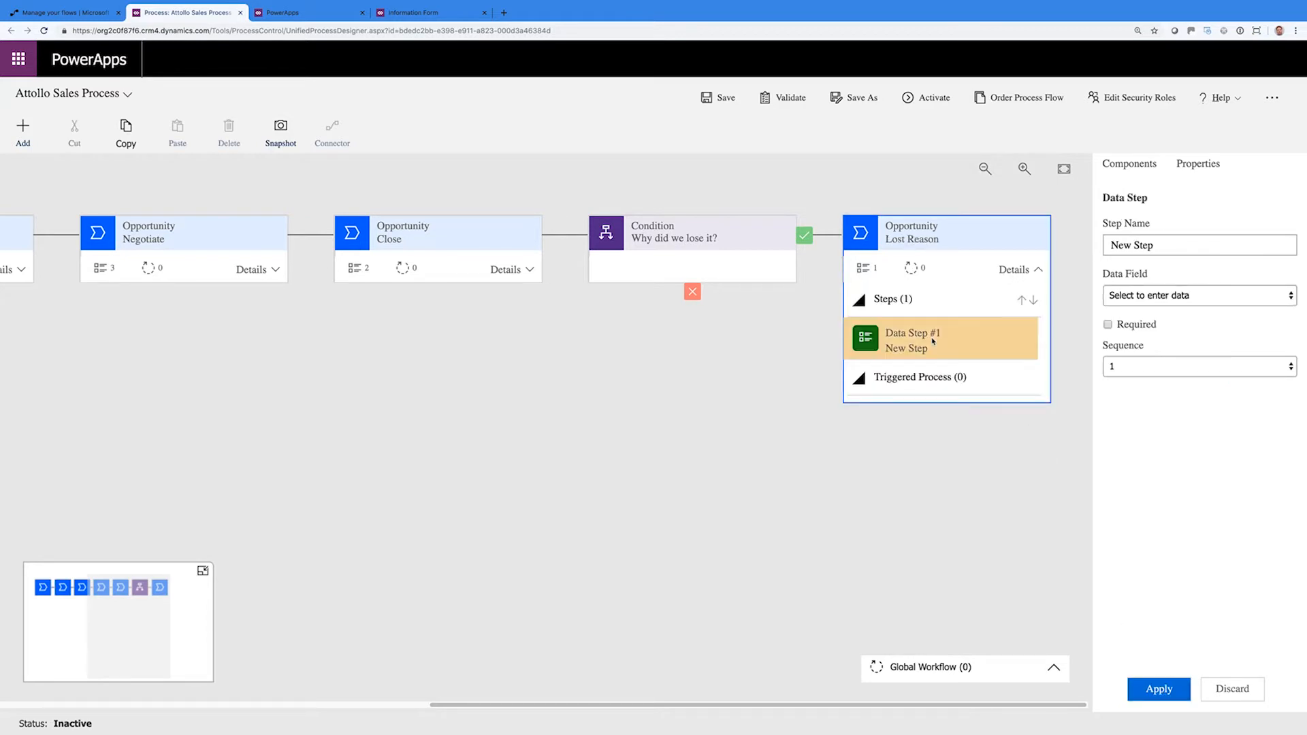
{"action": "left_click", "coordinate": [1117, 294]}
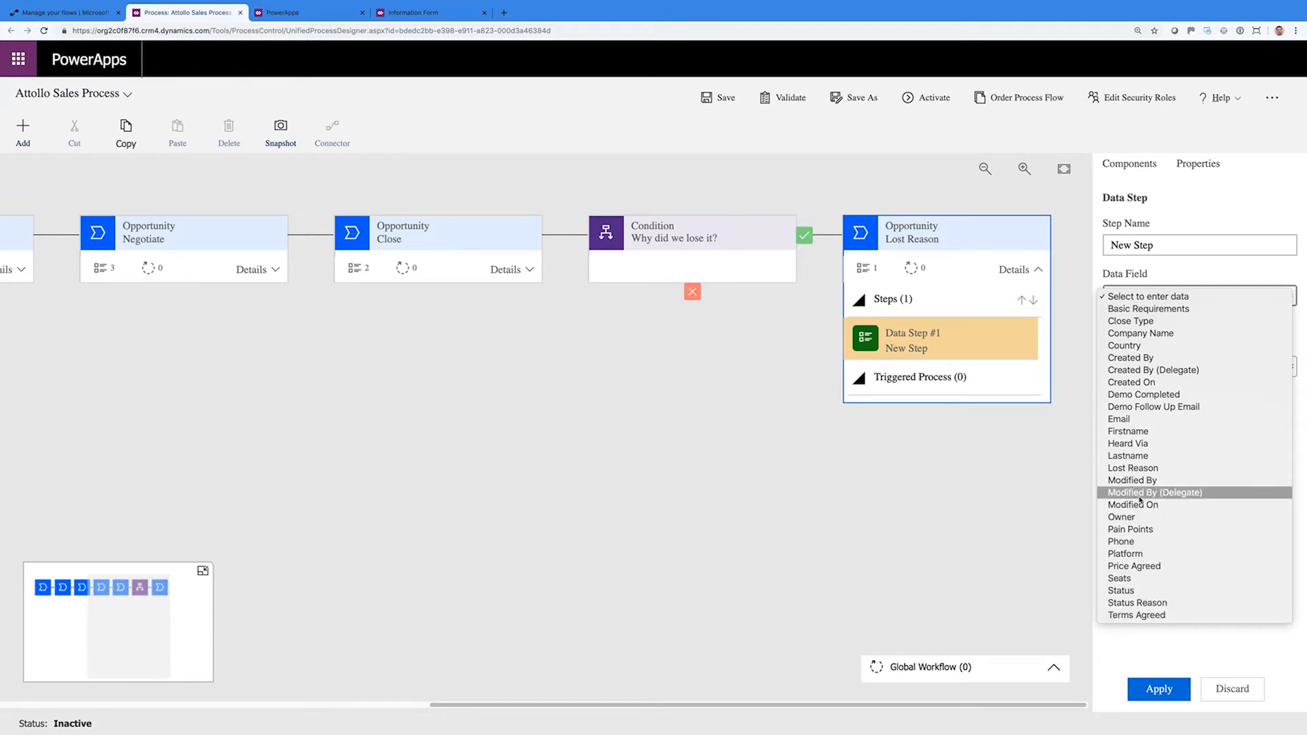
{"action": "left_click", "coordinate": [1133, 468]}
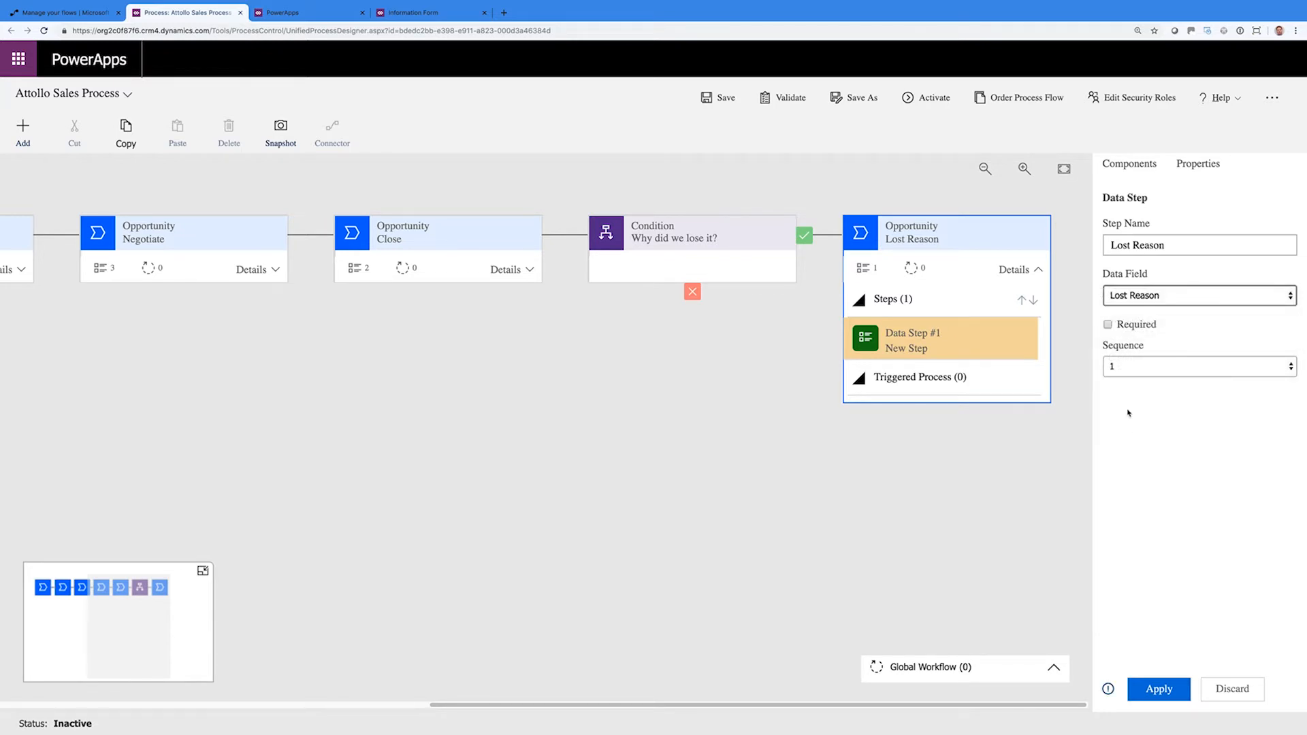
{"action": "left_click", "coordinate": [1107, 325]}
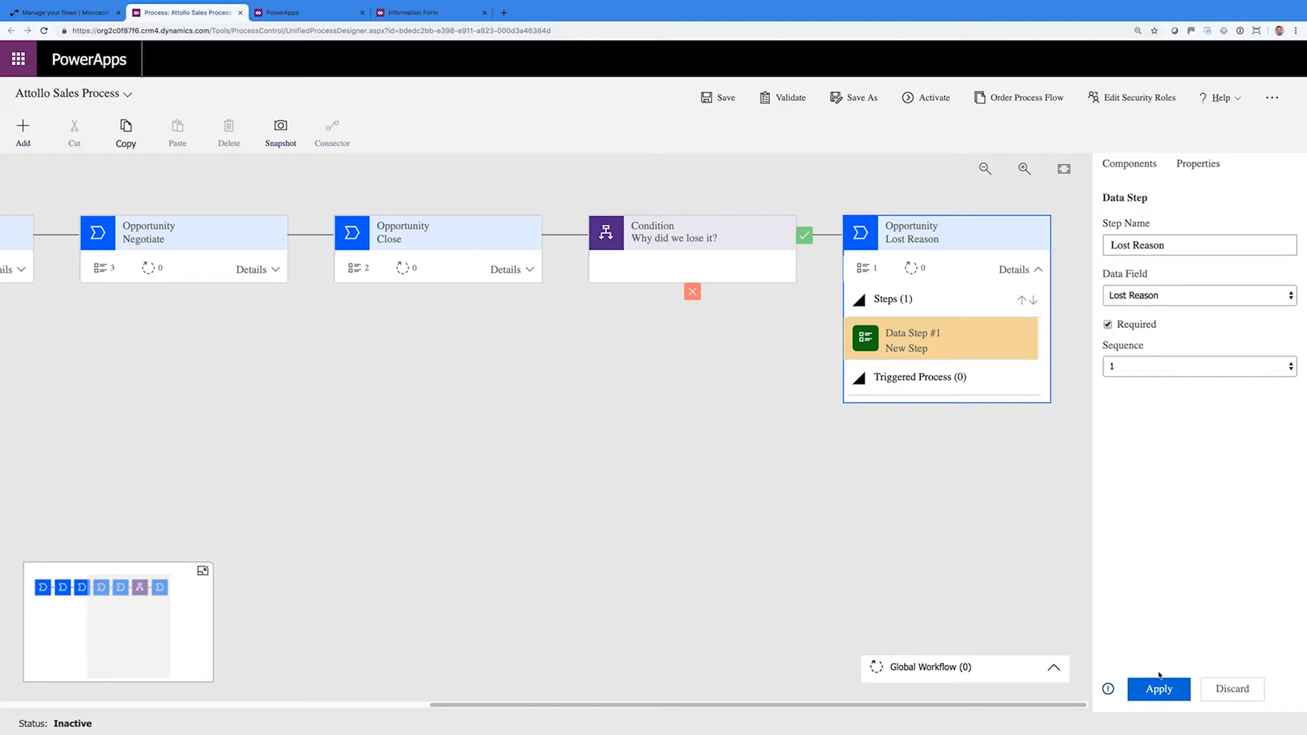
{"action": "left_click", "coordinate": [1161, 689]}
{"action": "left_click", "coordinate": [776, 393]}
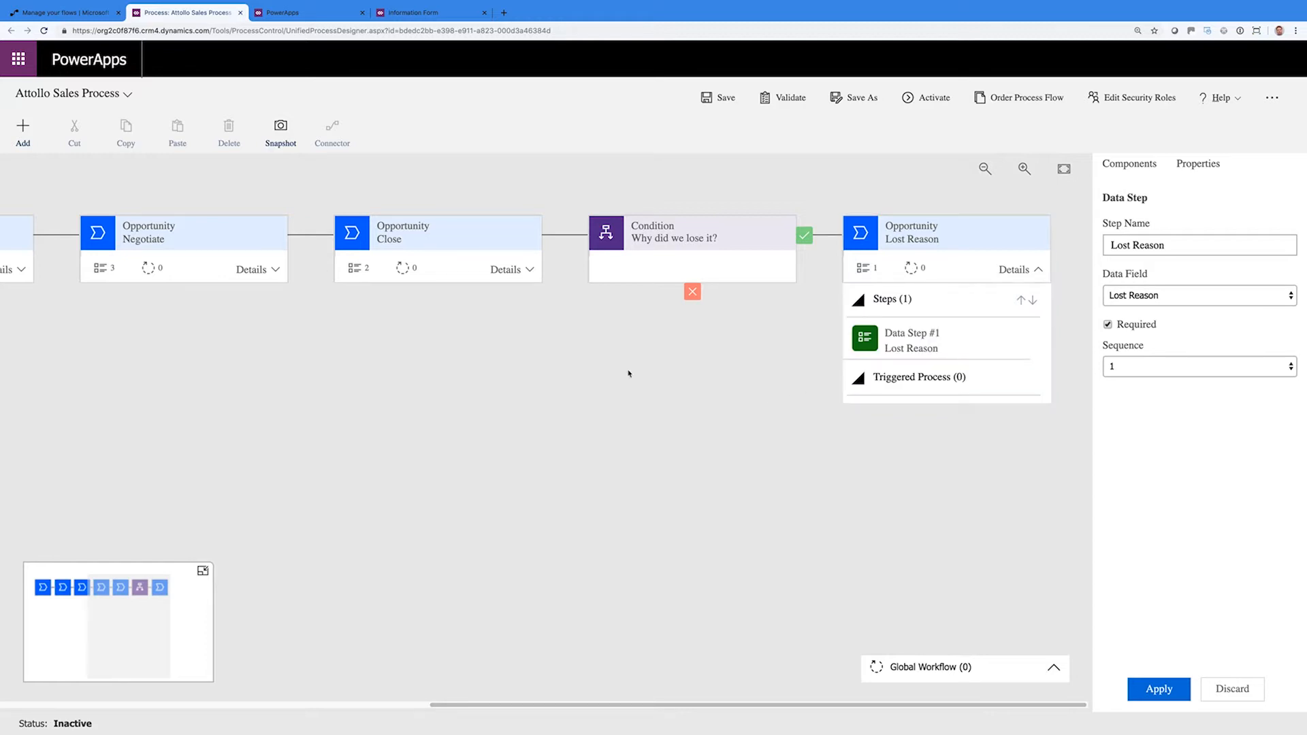
Save and validate the Attollo Sales Process, then confirm its activation
{"action": "left_click", "coordinate": [719, 98]}
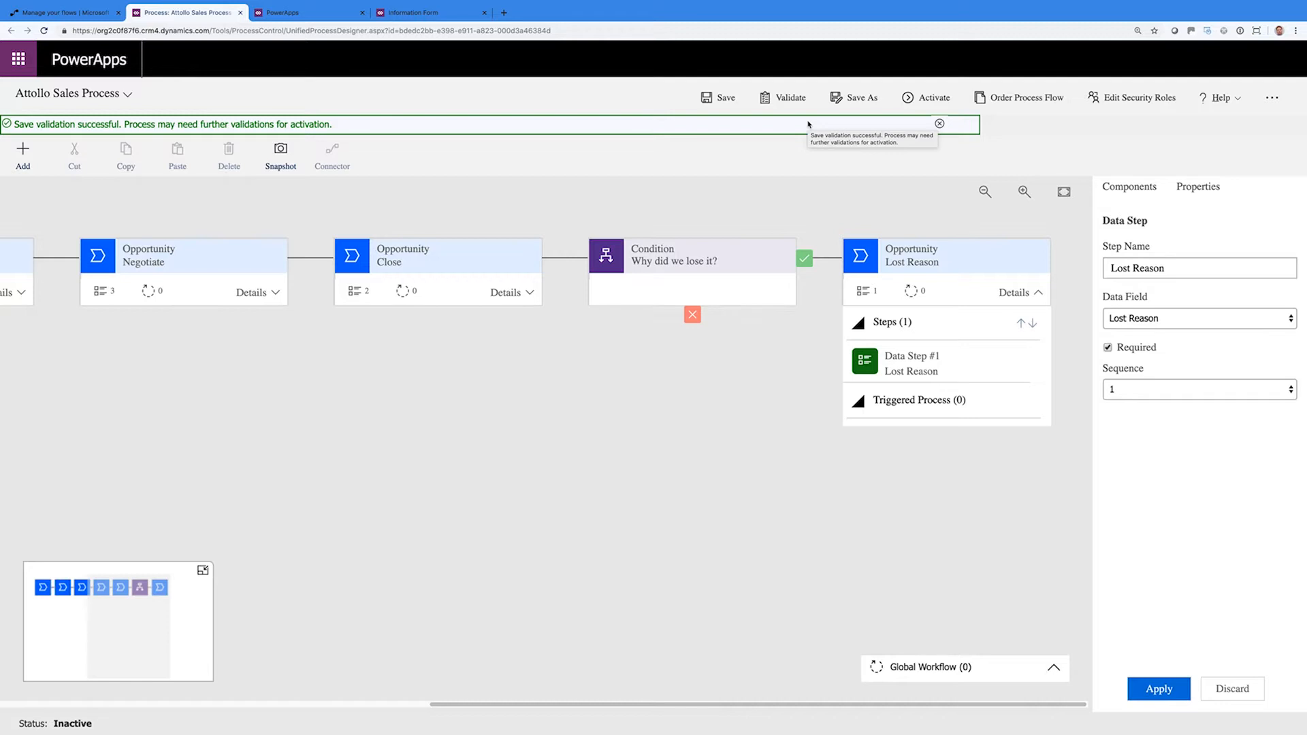
{"action": "left_click", "coordinate": [792, 99]}
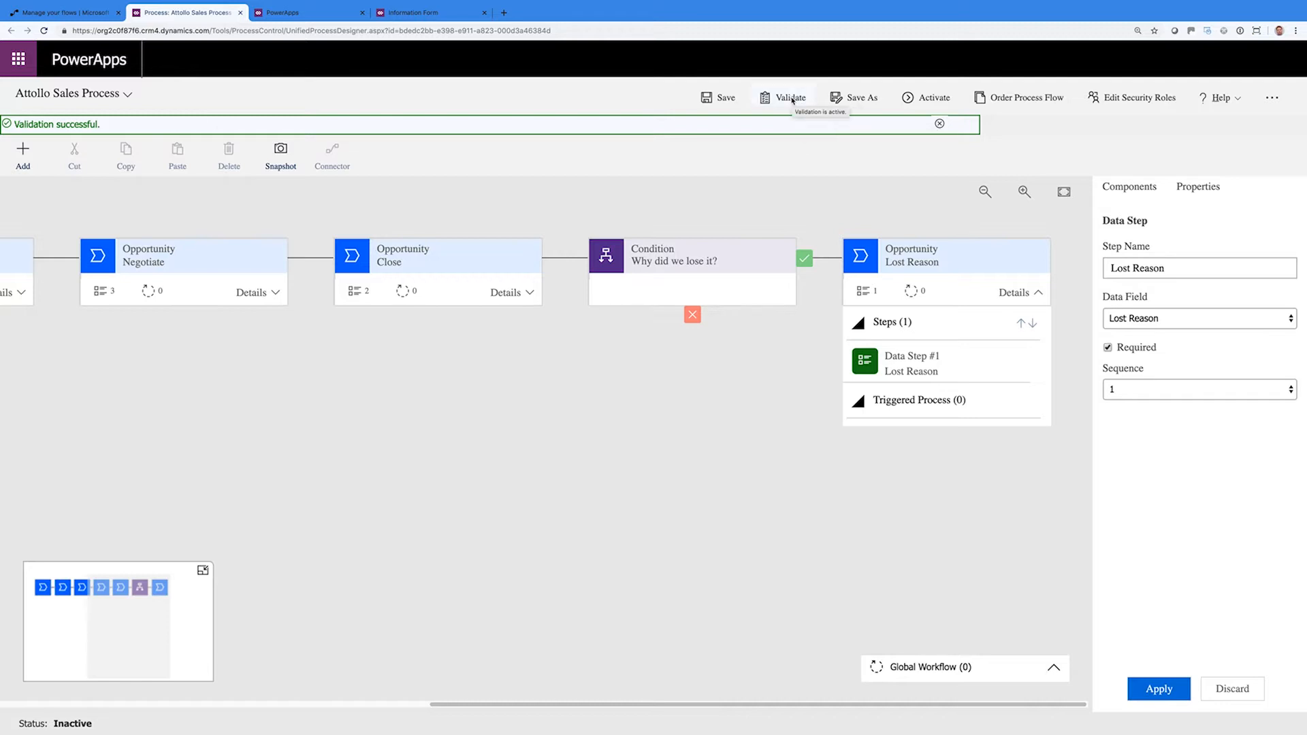
{"action": "left_click", "coordinate": [930, 98]}
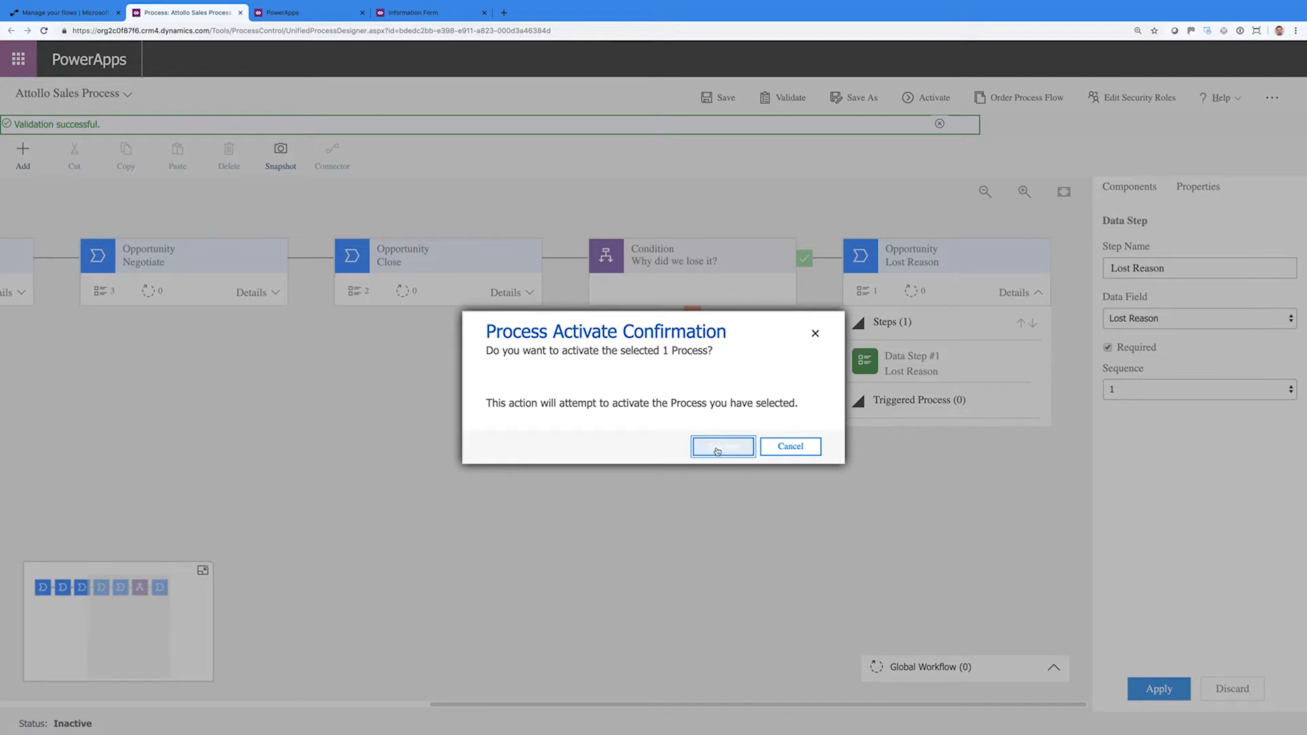
{"action": "left_click", "coordinate": [718, 450]}
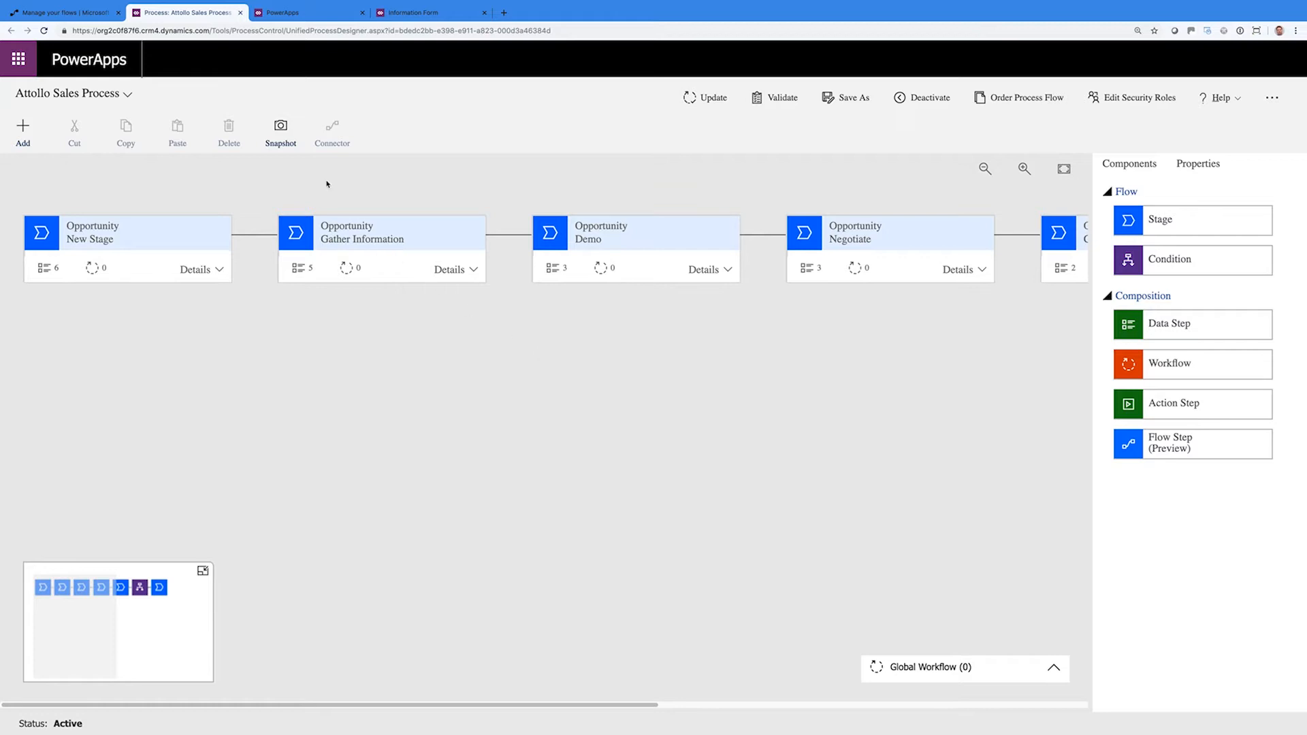
Turn on the Attollo Sales Process in the flows list and run it as a new opportunity
{"action": "left_click", "coordinate": [241, 13]}
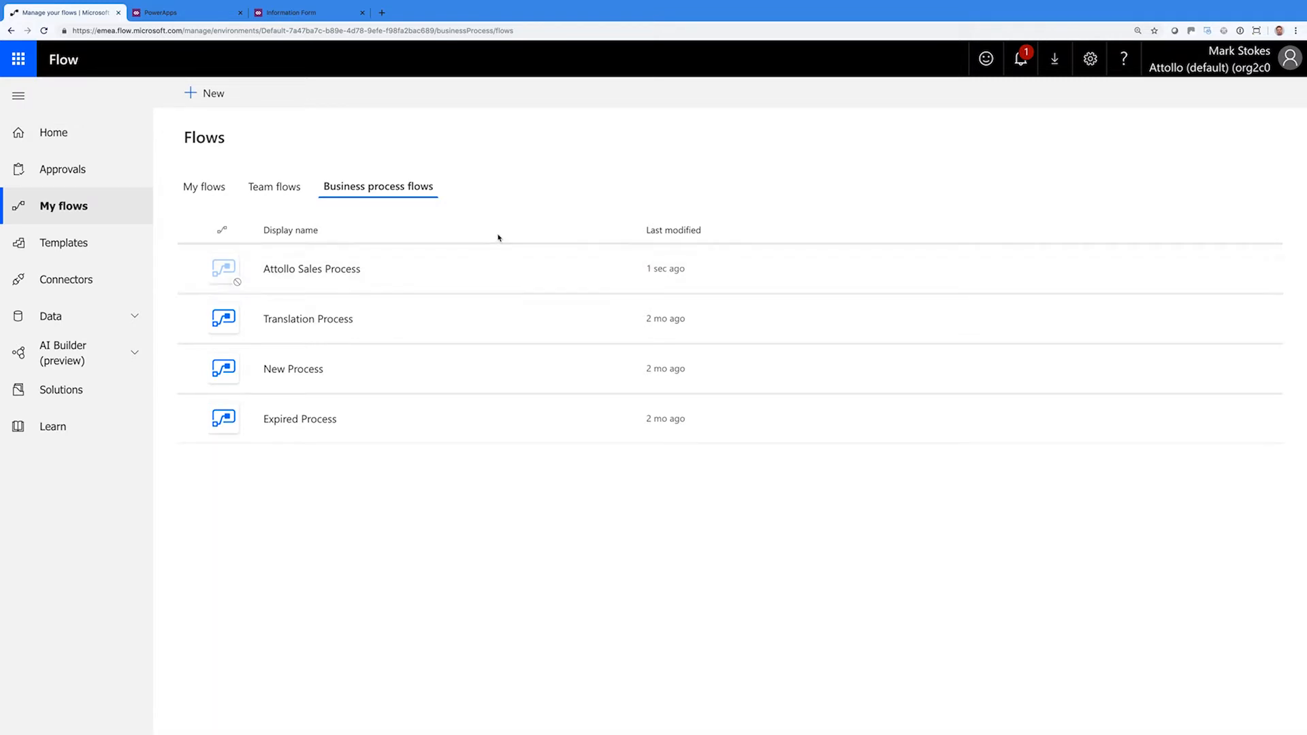
{"action": "left_click", "coordinate": [623, 270]}
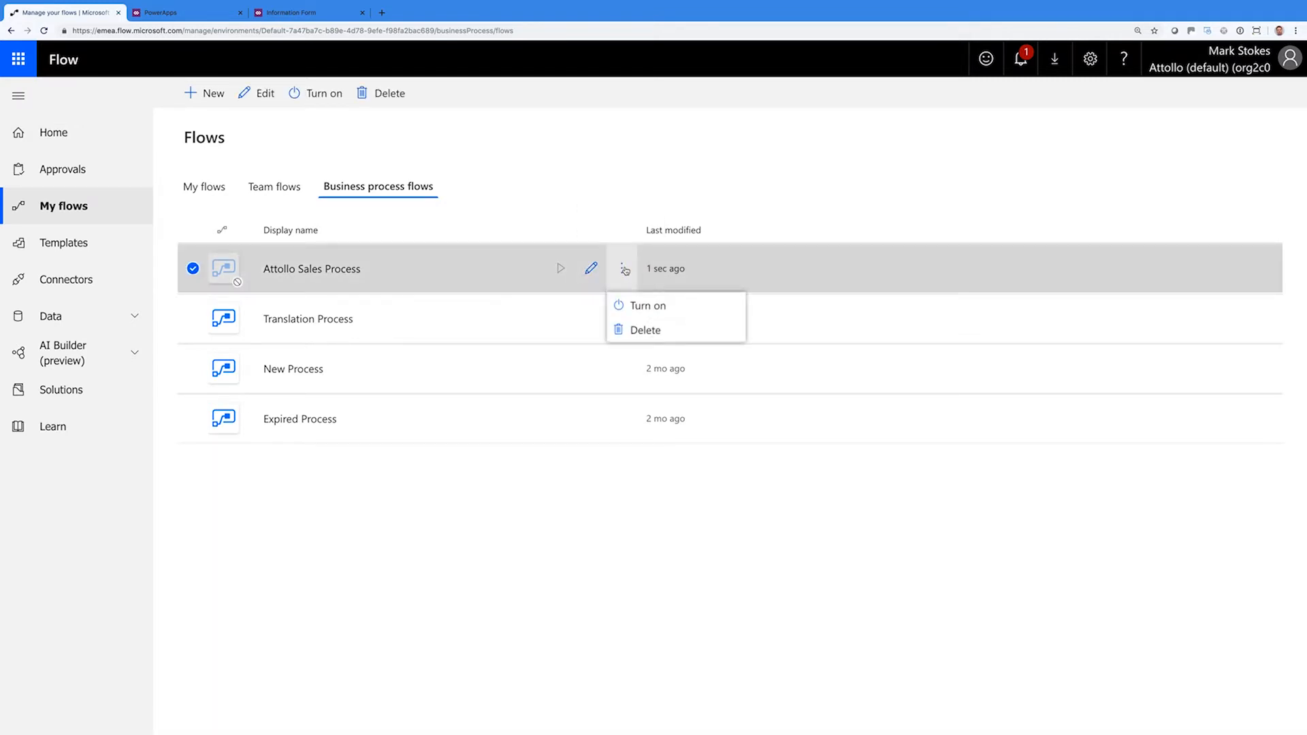
{"action": "left_click", "coordinate": [639, 310]}
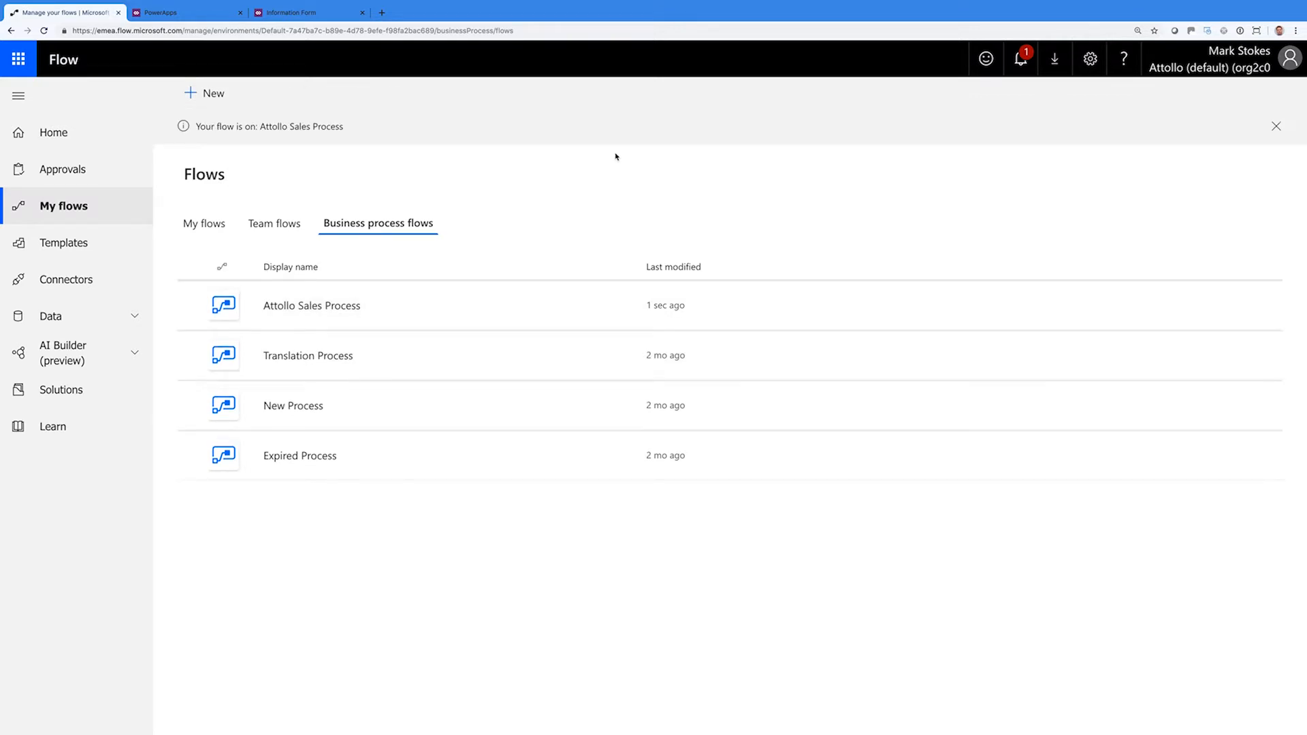
{"action": "mouse_move", "coordinate": [561, 309]}
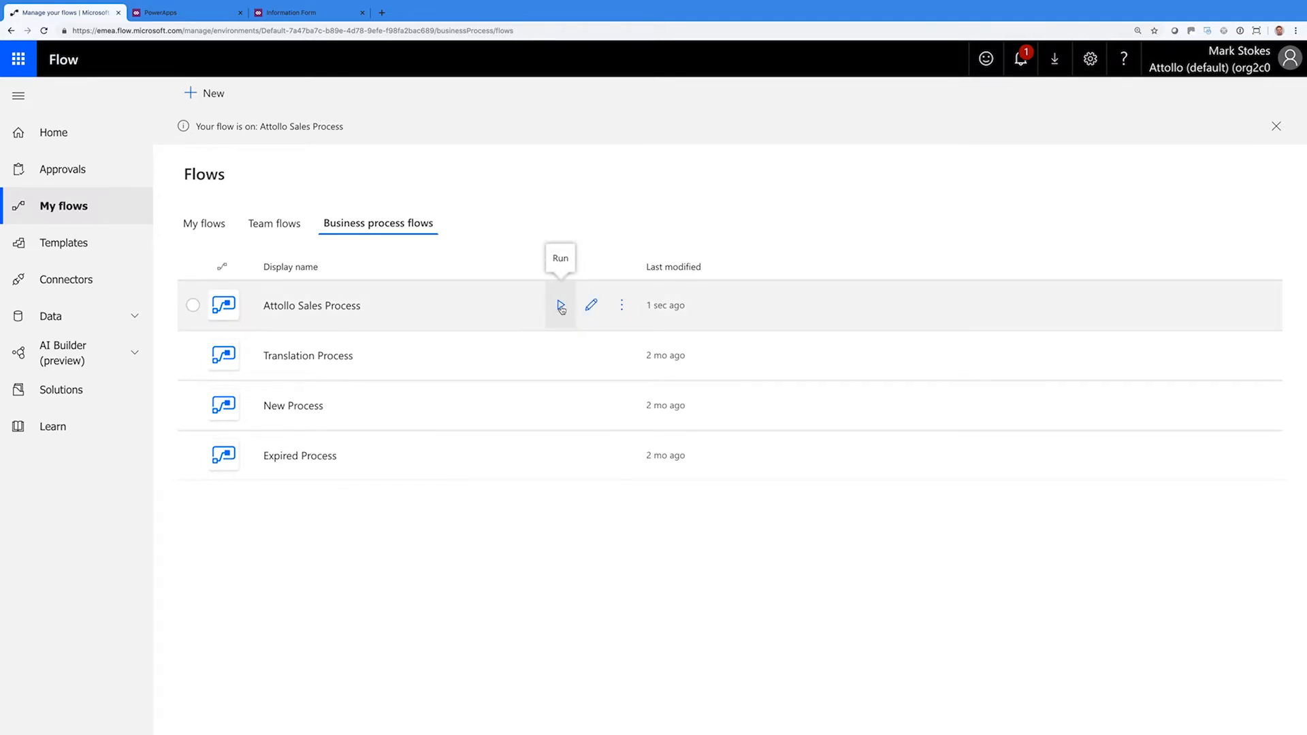
{"action": "left_click", "coordinate": [562, 307]}
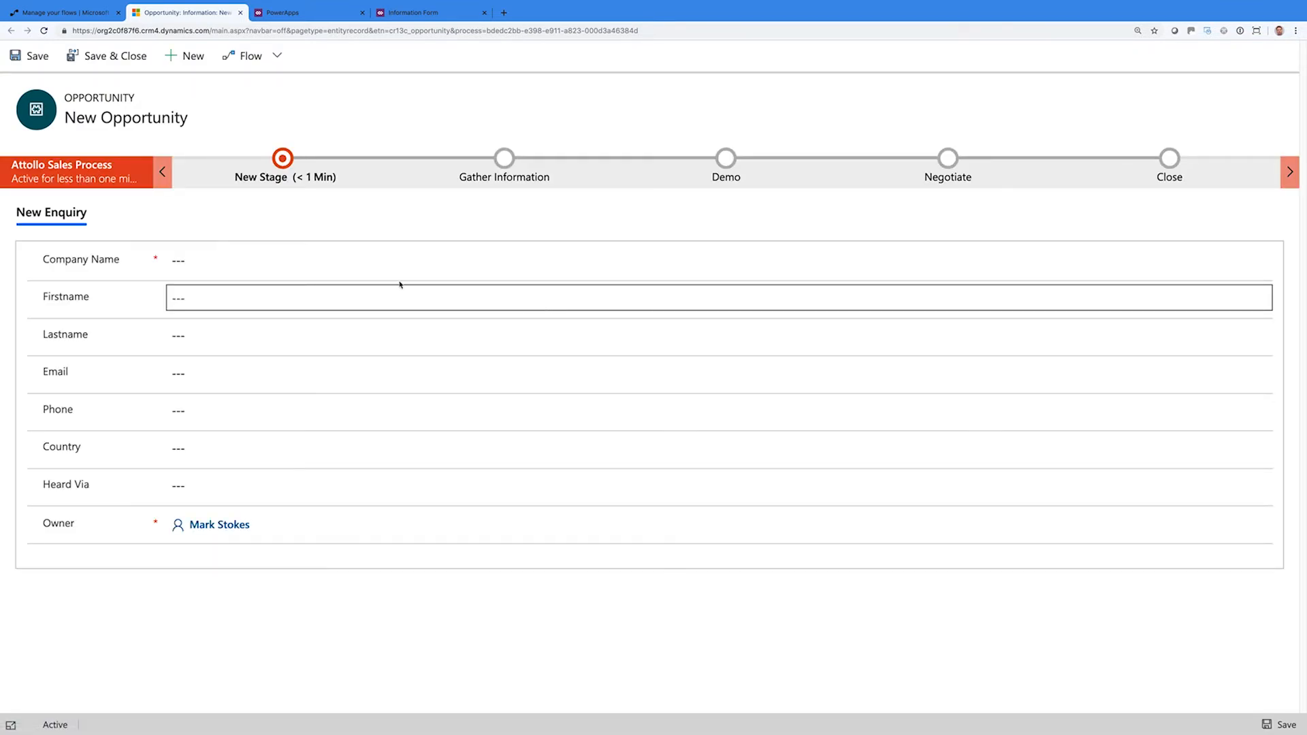
Enter Red Plane Ltd as company, the contact's first and last name, and autofill the e-mail
{"action": "left_click", "coordinate": [270, 265]}
{"action": "type", "text": "Re"}
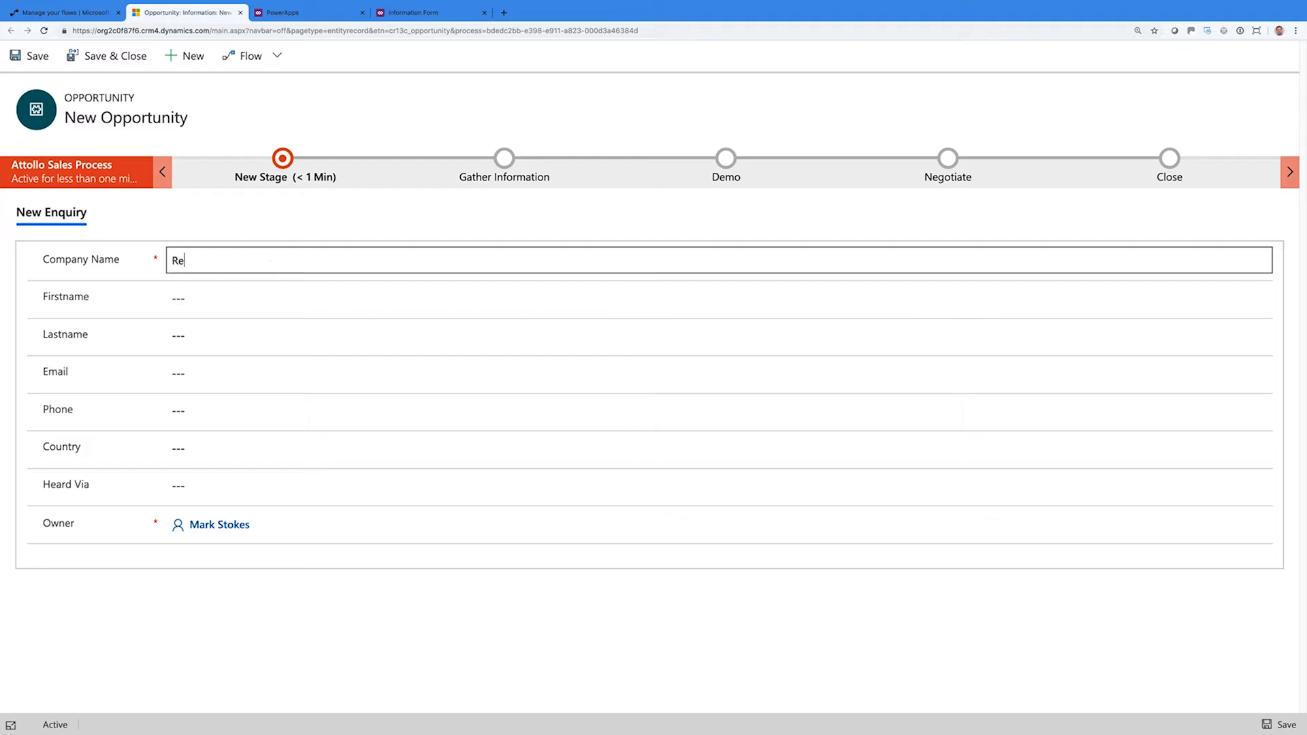
{"action": "type", "text": "d Plane Ltd"}
{"action": "key", "text": "Tab"}
{"action": "key", "text": "Tab"}
{"action": "key", "text": "Tab"}
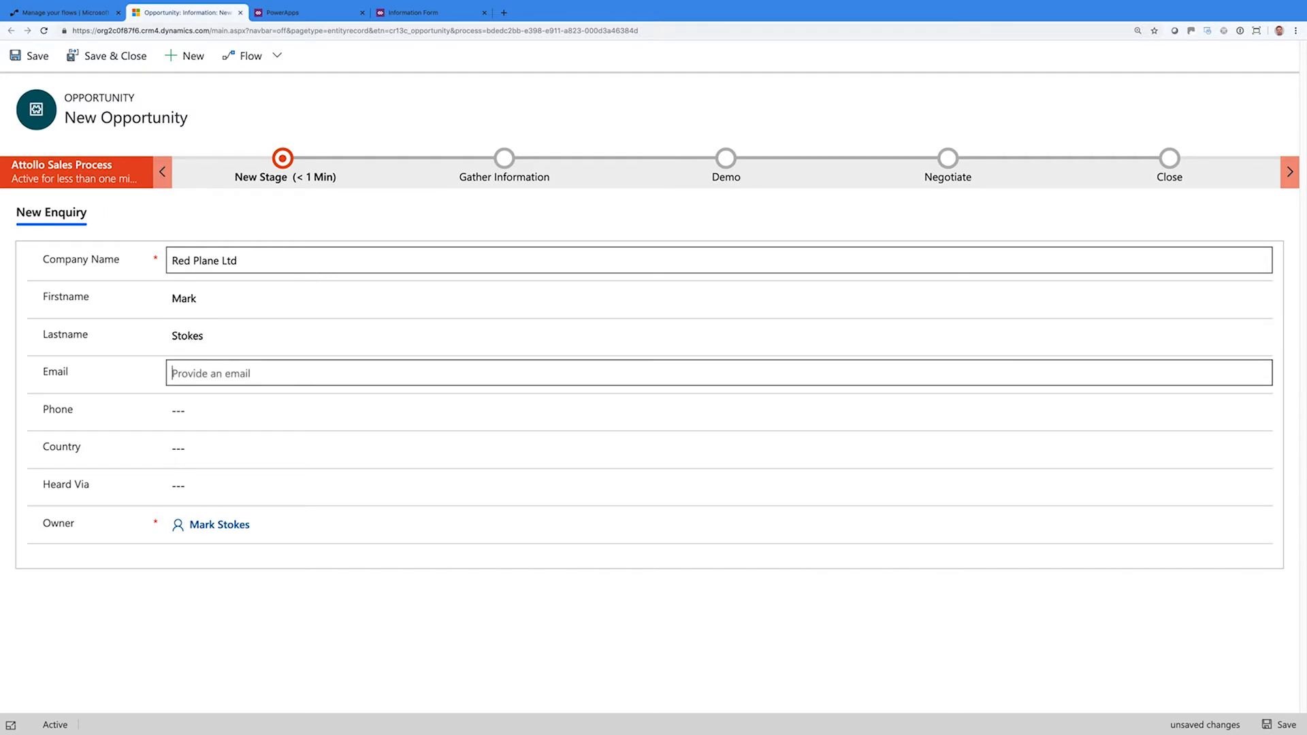
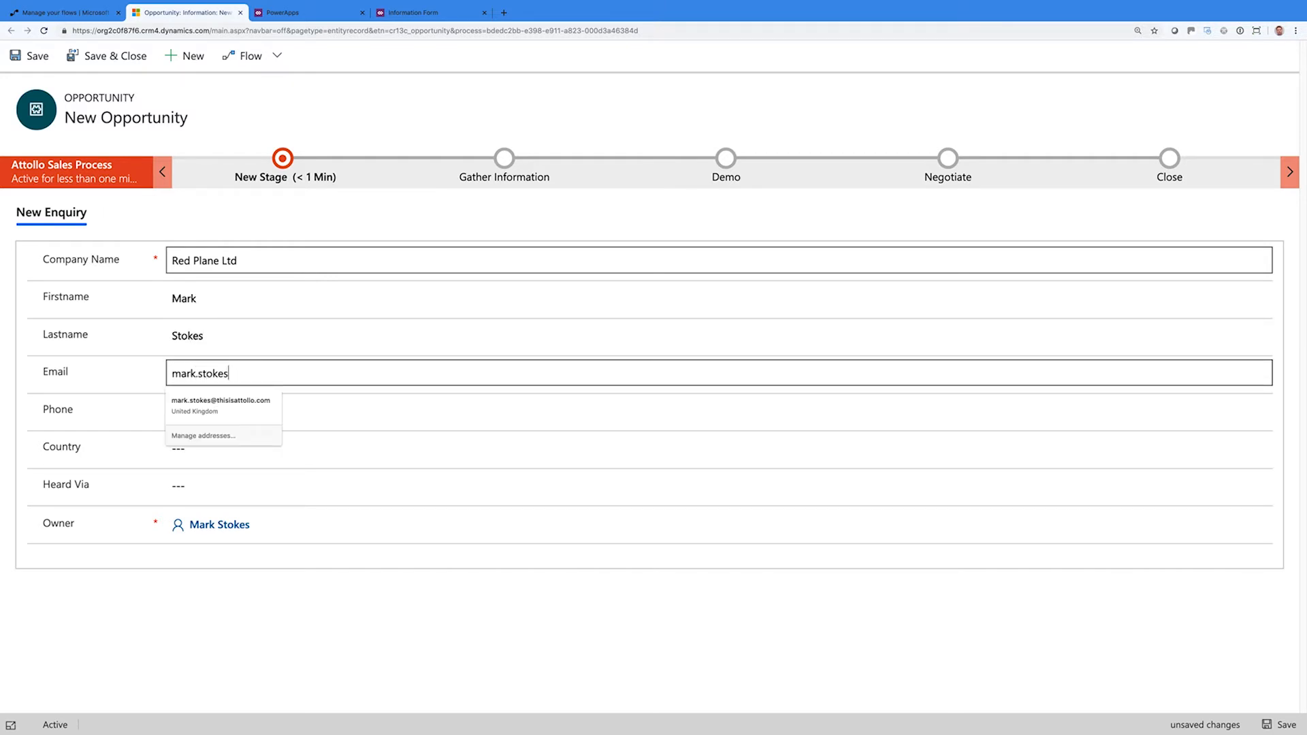
{"action": "left_click", "coordinate": [238, 405]}
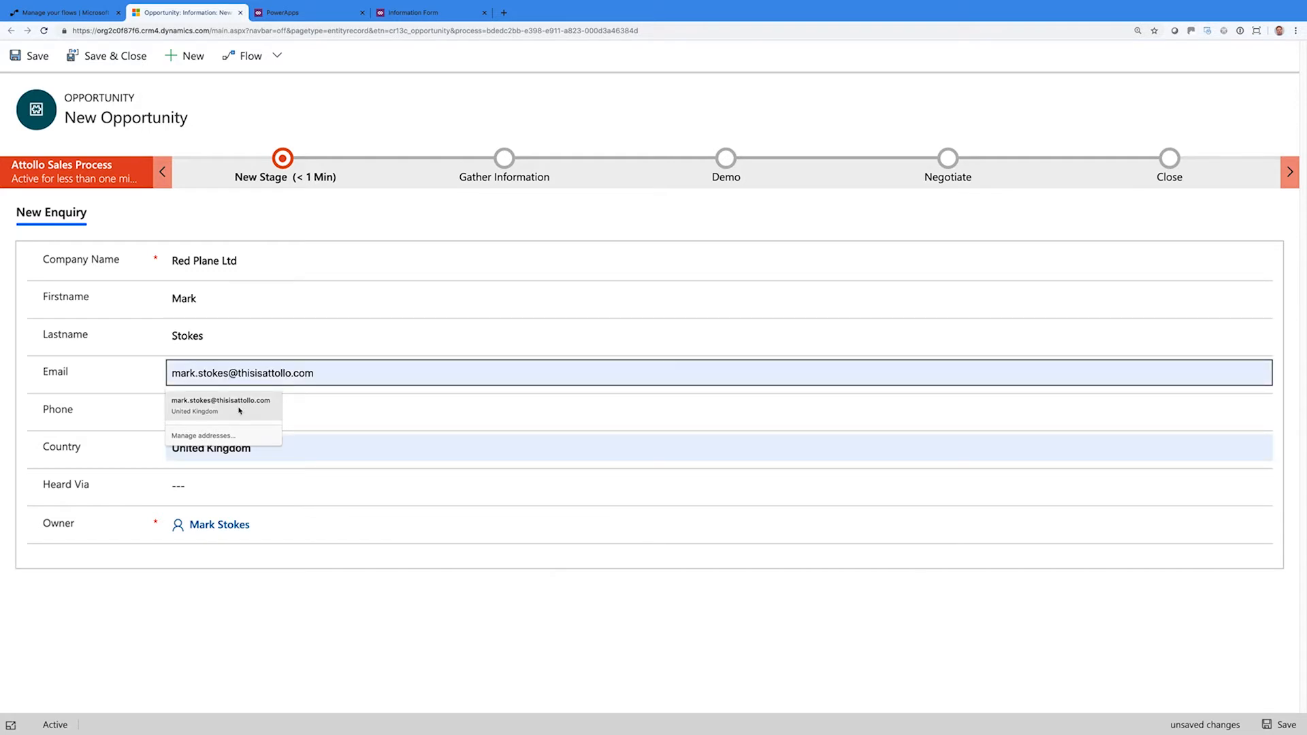
Enter the contact's phone number and LinkedIn as Heard Via, then check the New Stage checklist
{"action": "left_click", "coordinate": [238, 410]}
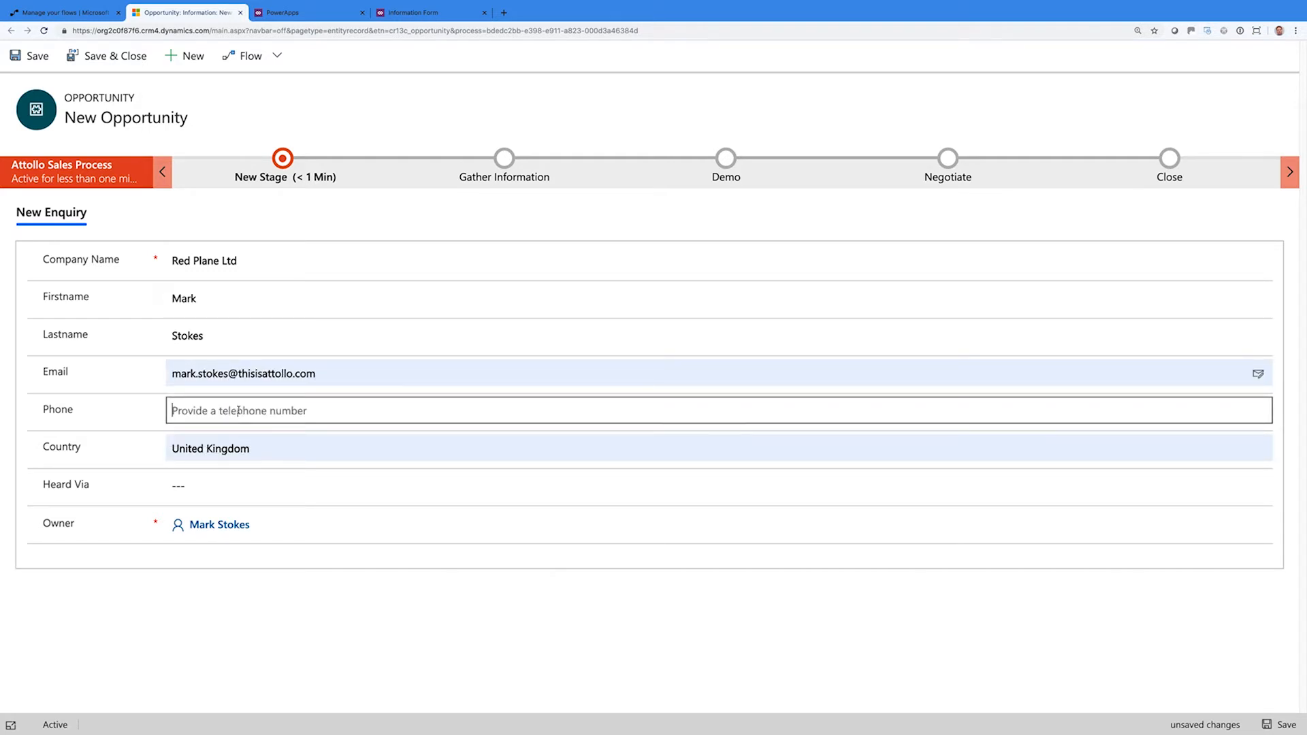
{"action": "type", "text": "07890123"}
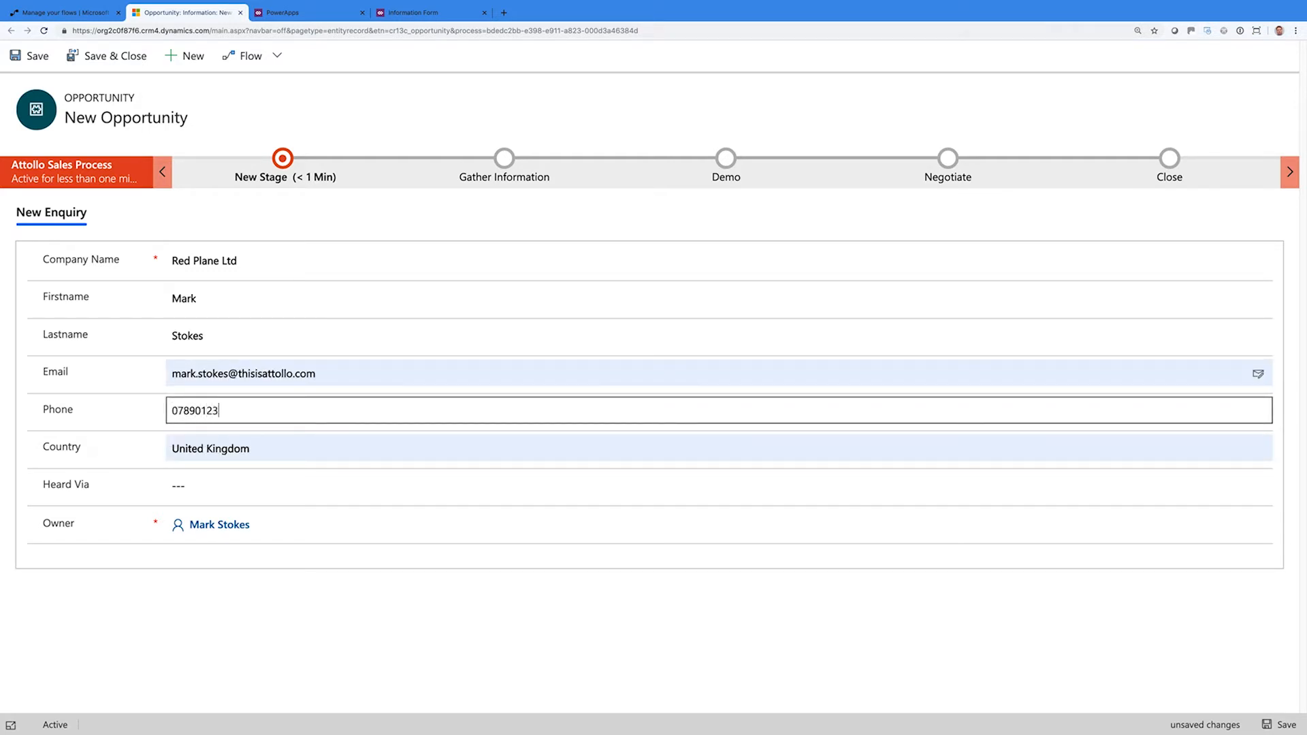
{"action": "type", "text": "456"}
{"action": "key", "text": "Tab"}
{"action": "key", "text": "Tab"}
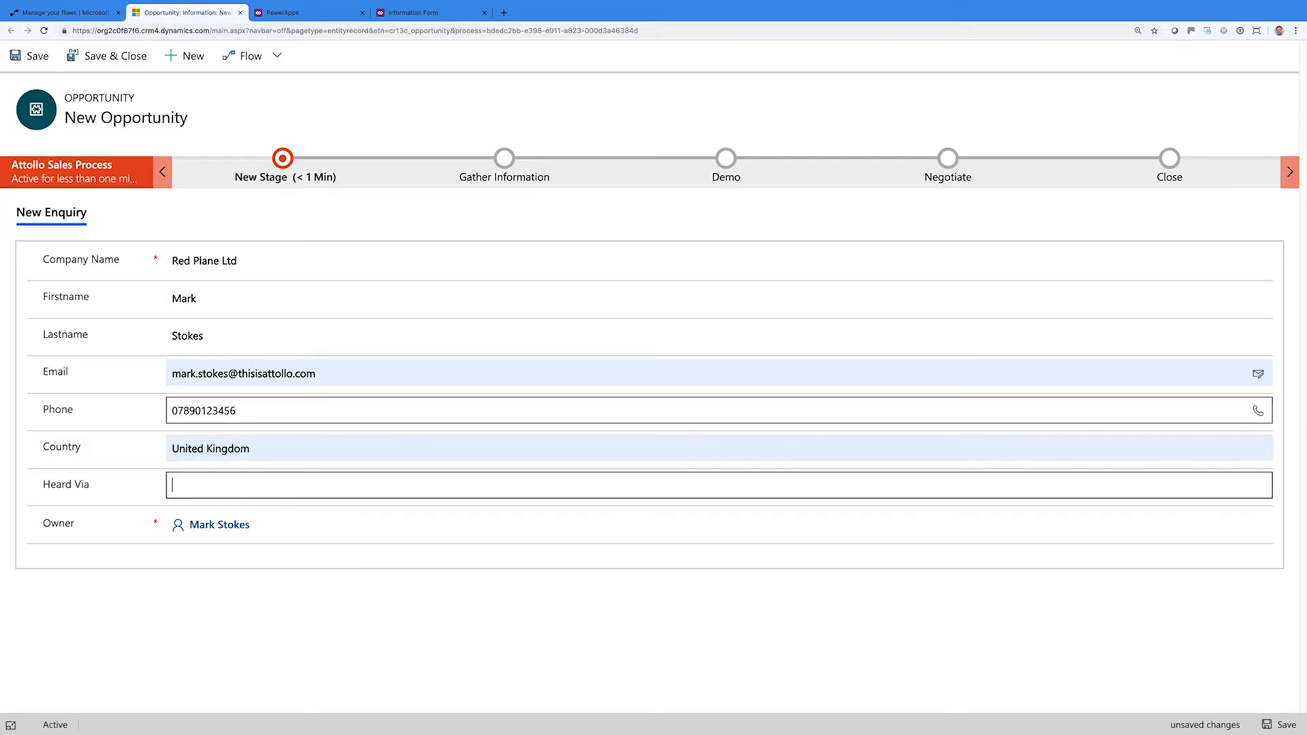
{"action": "type", "text": "LinkedIn"}
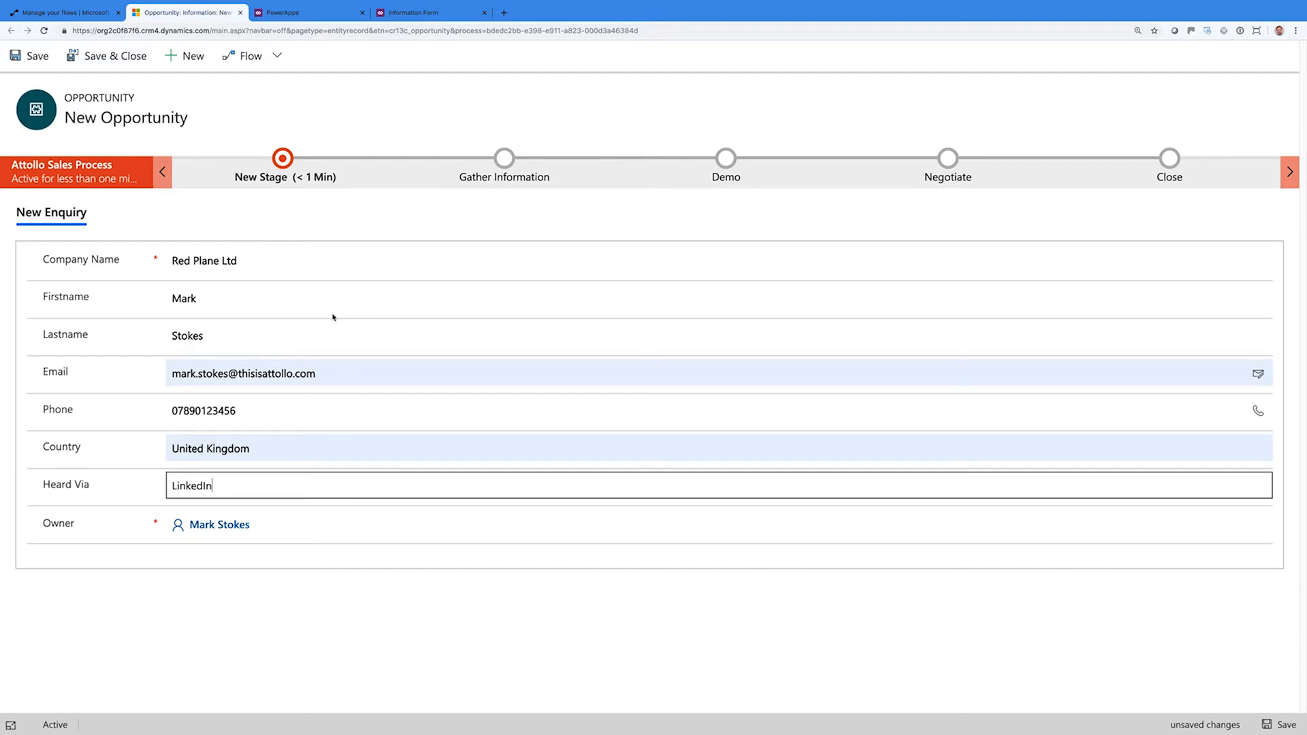
{"action": "left_click", "coordinate": [332, 228]}
{"action": "left_click", "coordinate": [286, 170]}
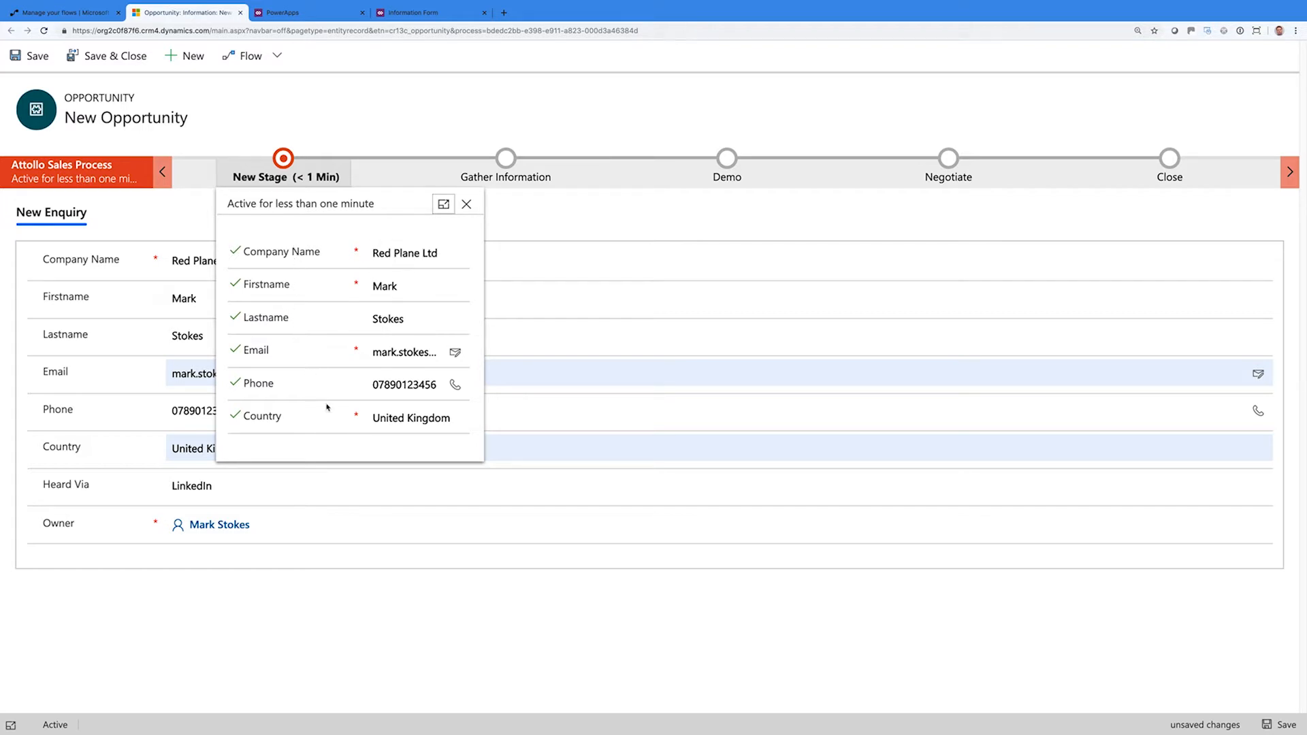
{"action": "left_click", "coordinate": [390, 417]}
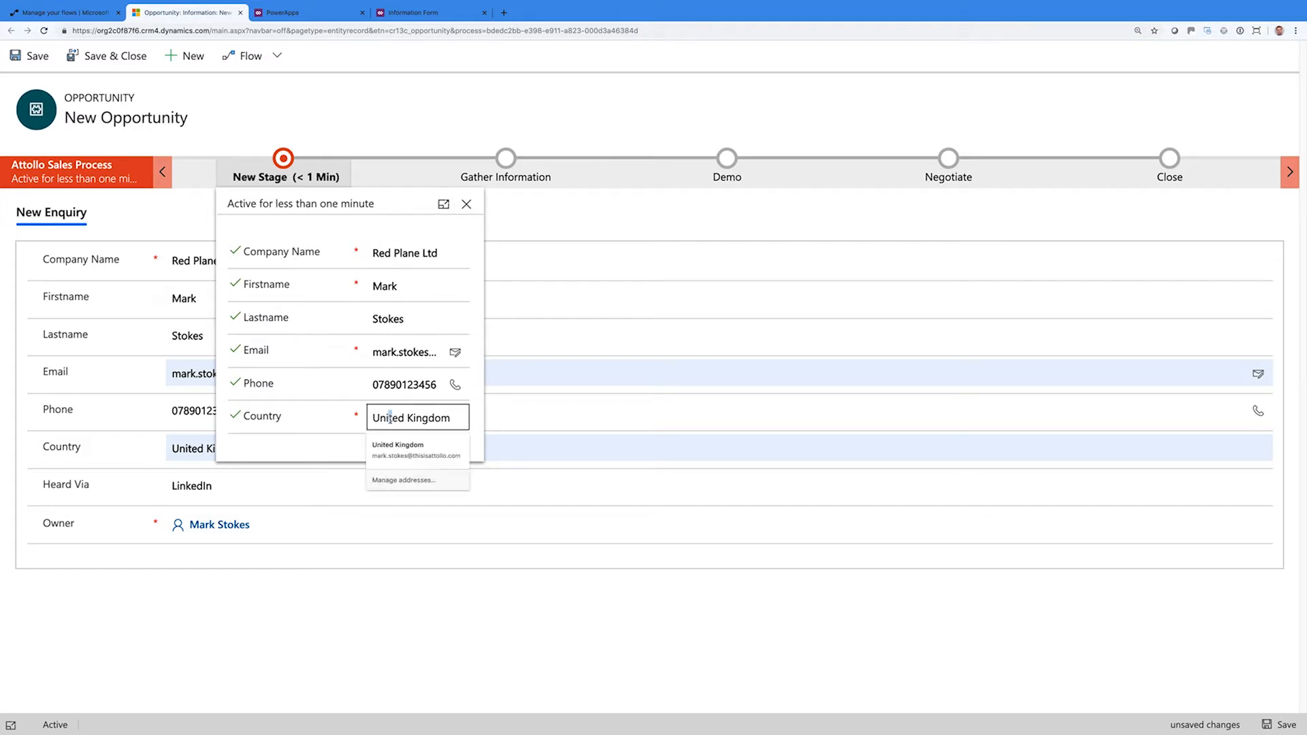
{"action": "left_click", "coordinate": [330, 454]}
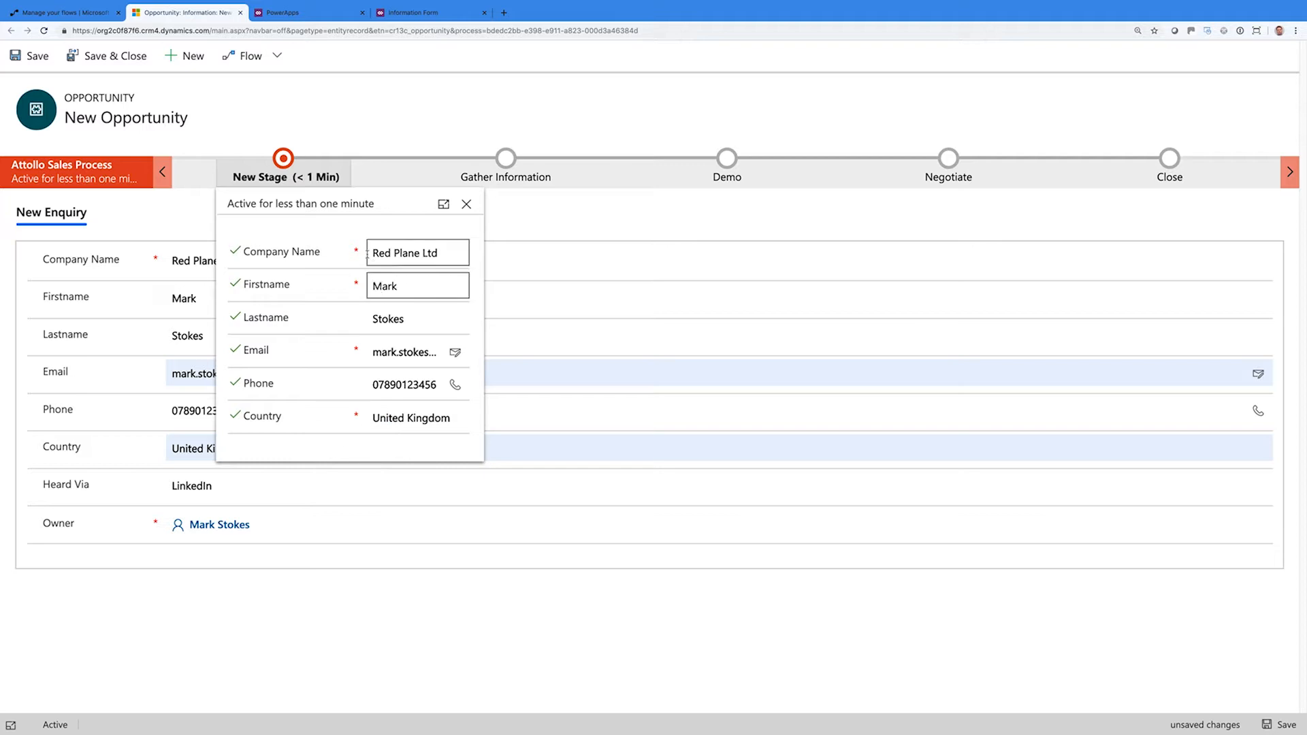
{"action": "left_click", "coordinate": [466, 205]}
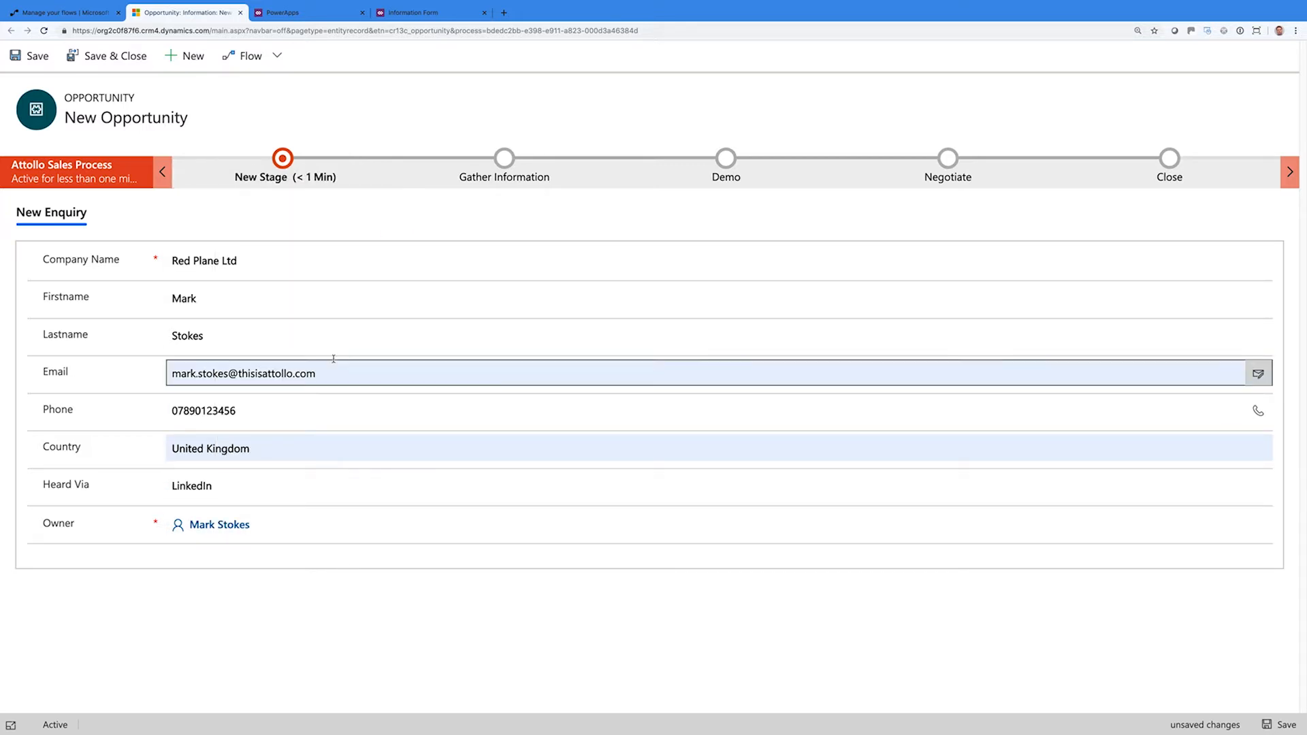
{"action": "left_click", "coordinate": [303, 287]}
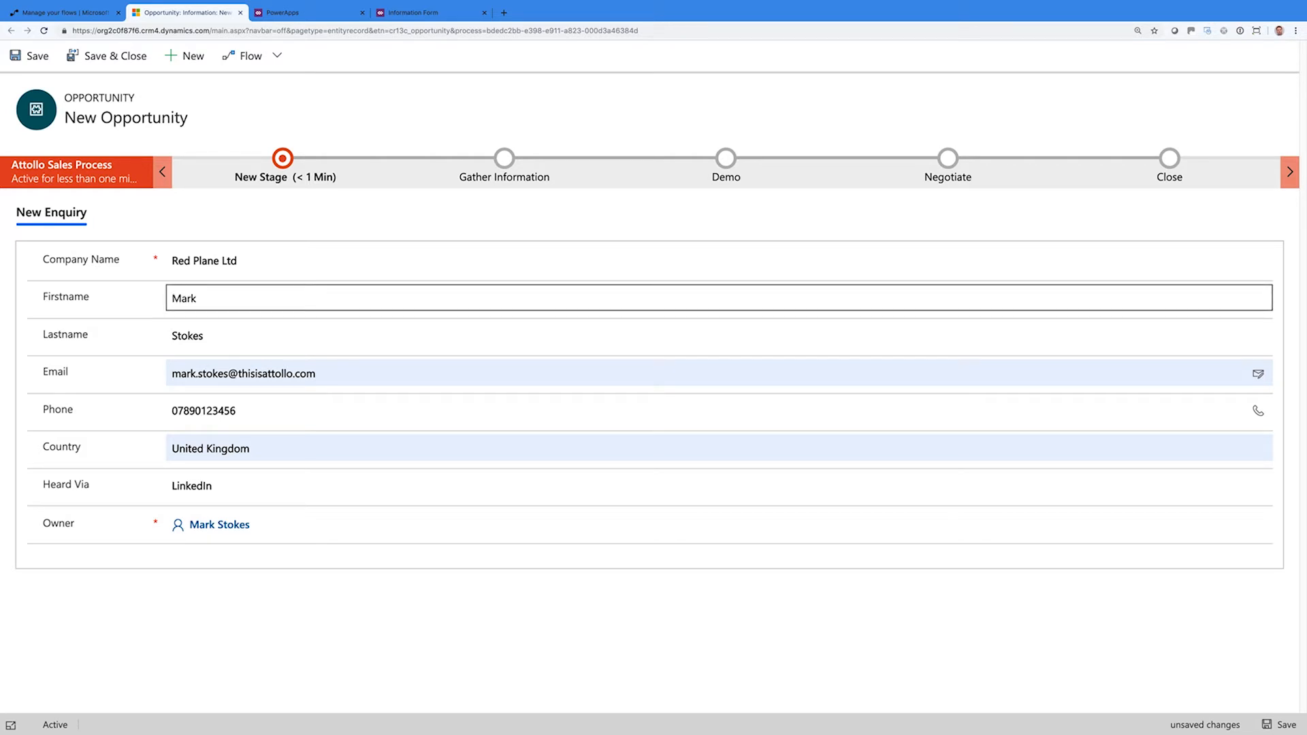
{"action": "left_click", "coordinate": [337, 181]}
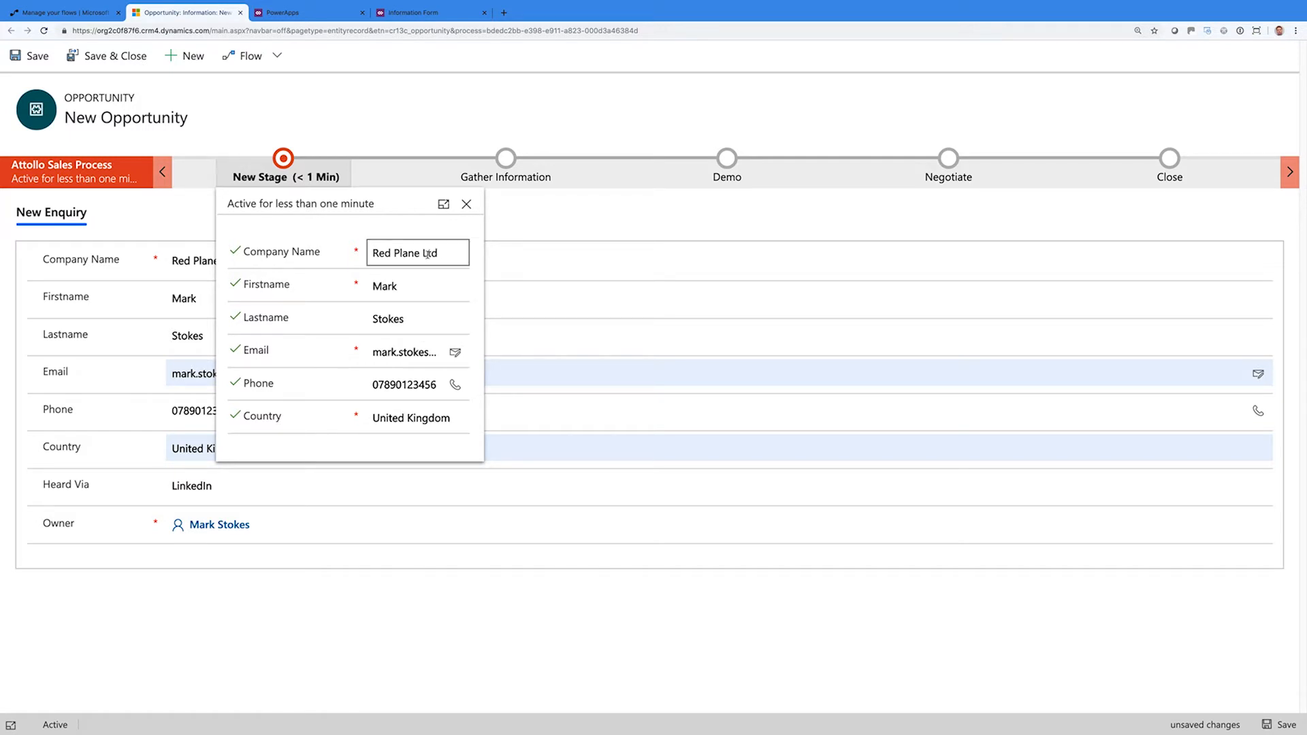
{"action": "left_click", "coordinate": [444, 204]}
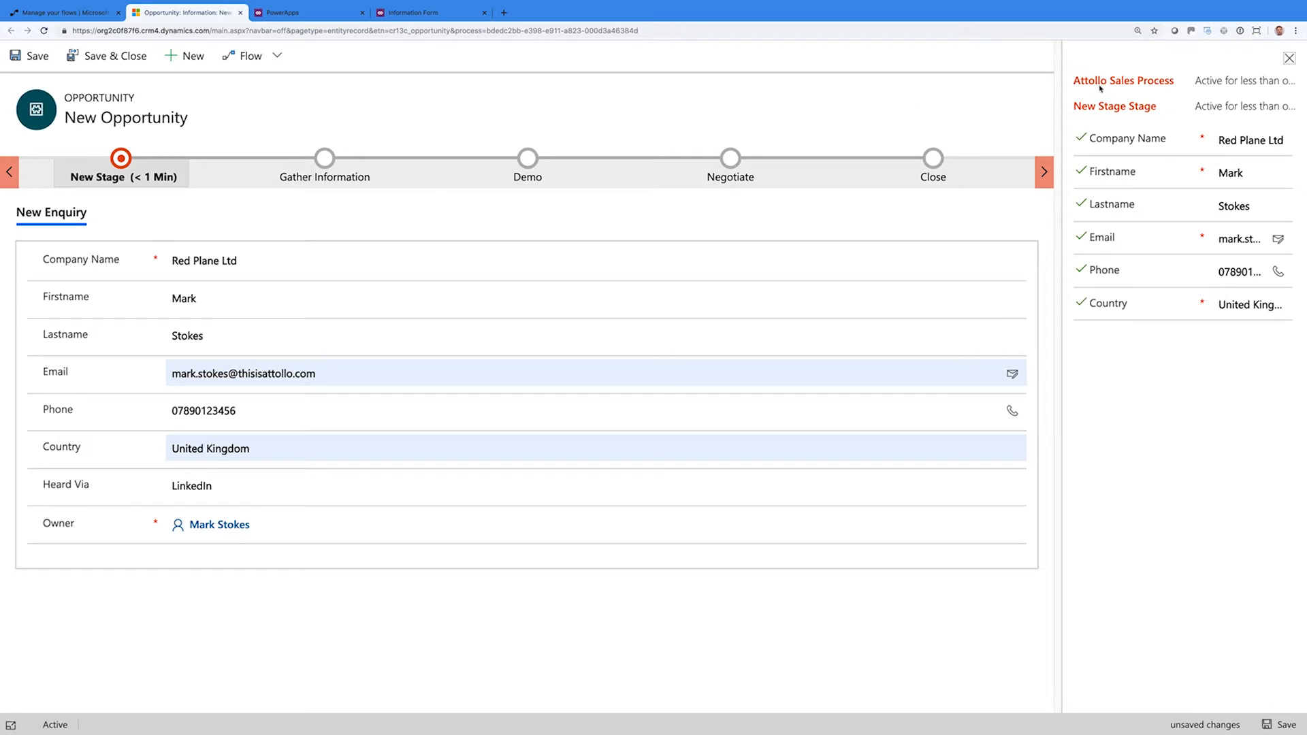
{"action": "left_click", "coordinate": [1284, 60]}
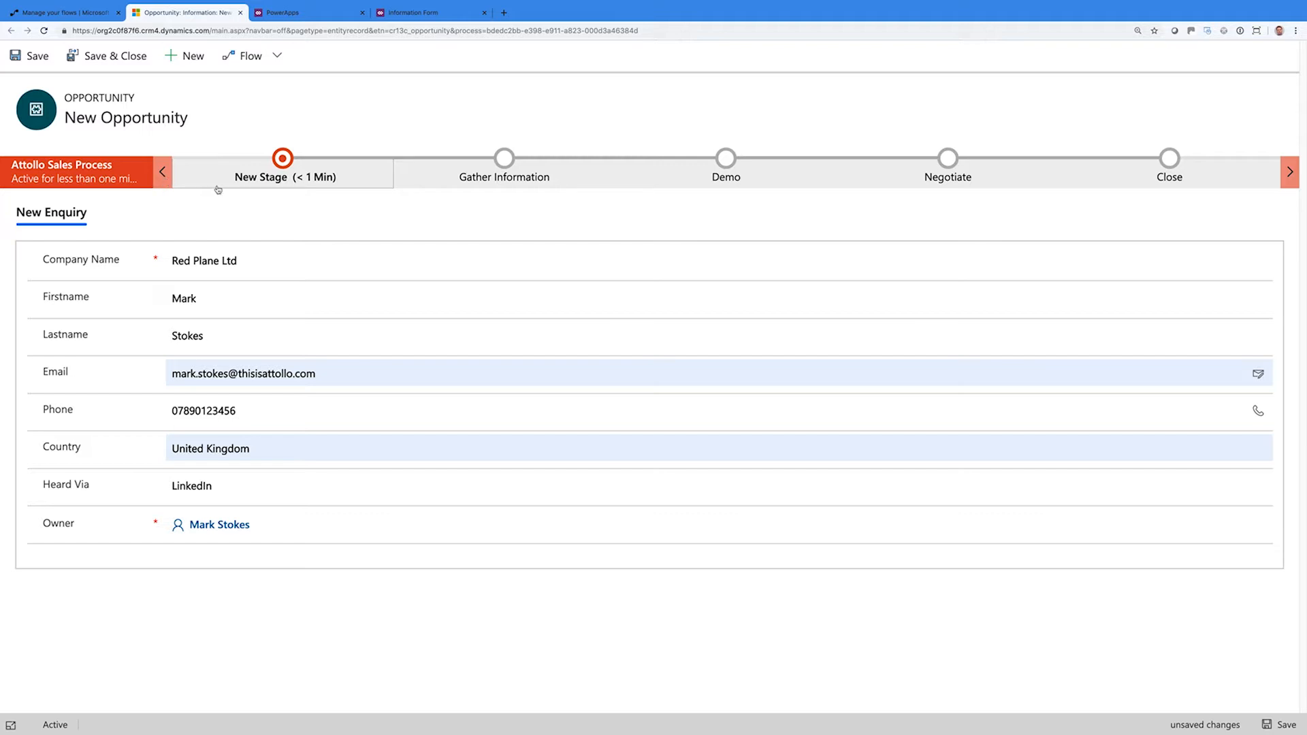
{"action": "left_click", "coordinate": [281, 160]}
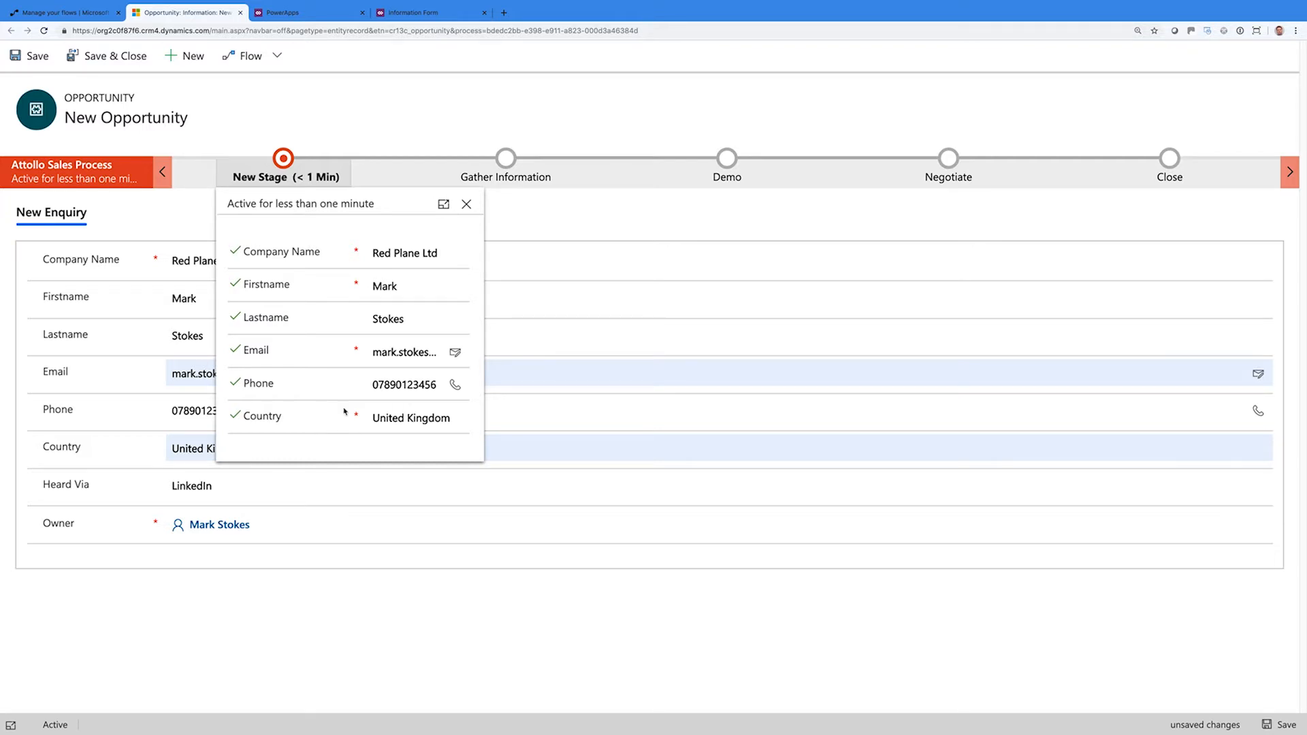
Try out Chrome zoom levels down to 100%, ending back at 150%
{"action": "left_click", "coordinate": [1296, 30]}
{"action": "left_click", "coordinate": [1228, 144]}
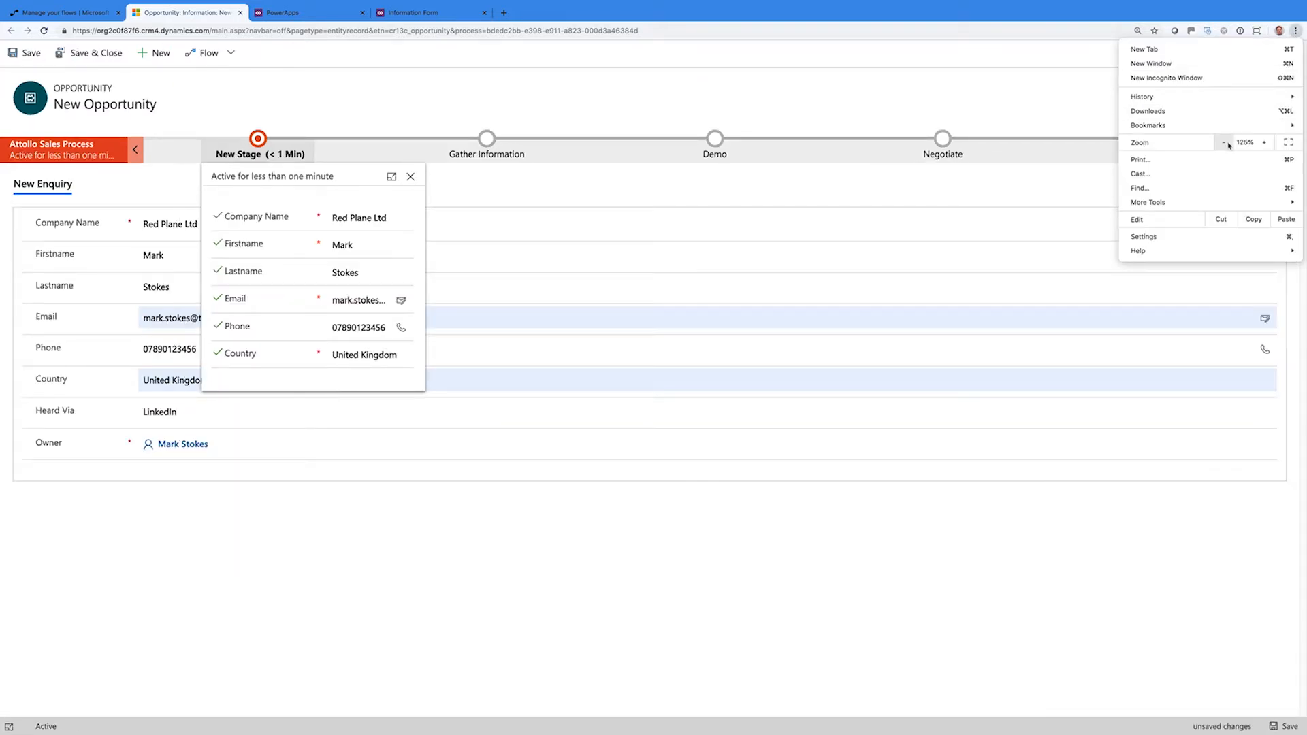
{"action": "left_click", "coordinate": [1228, 144]}
{"action": "left_click", "coordinate": [1228, 145]}
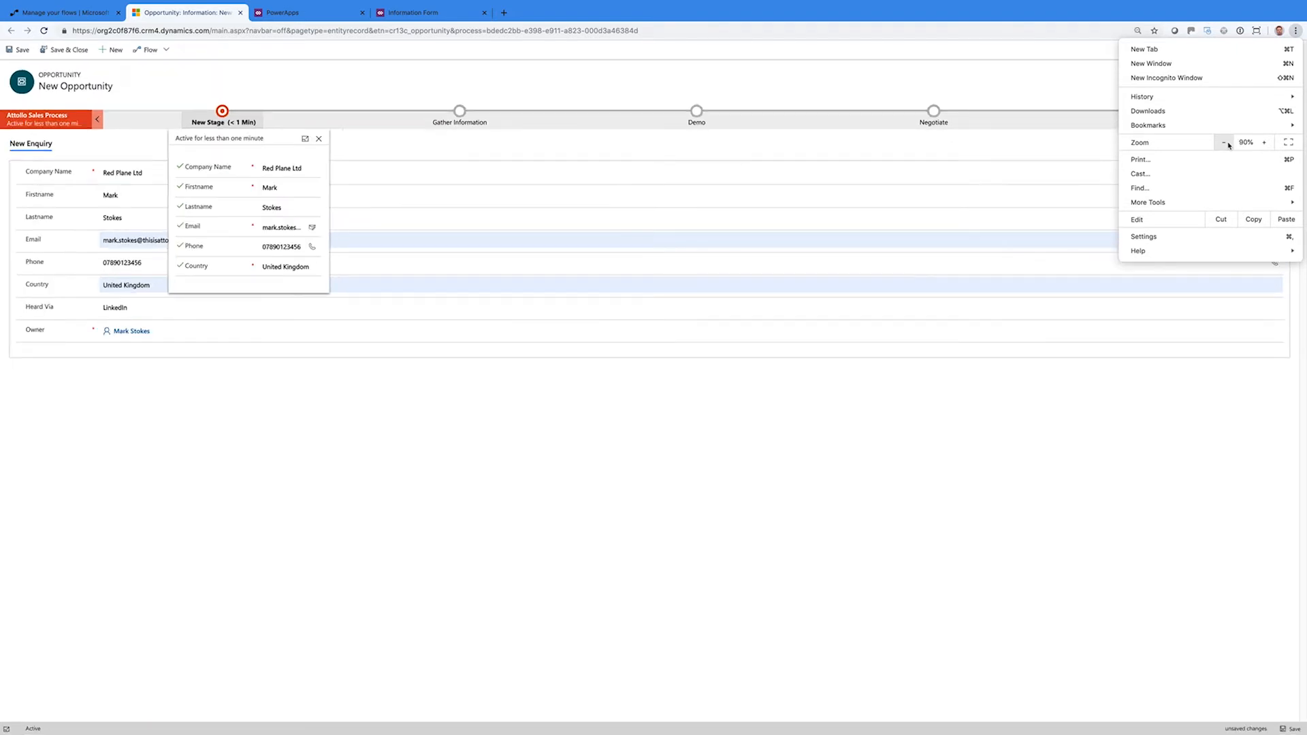
{"action": "left_click", "coordinate": [1263, 144]}
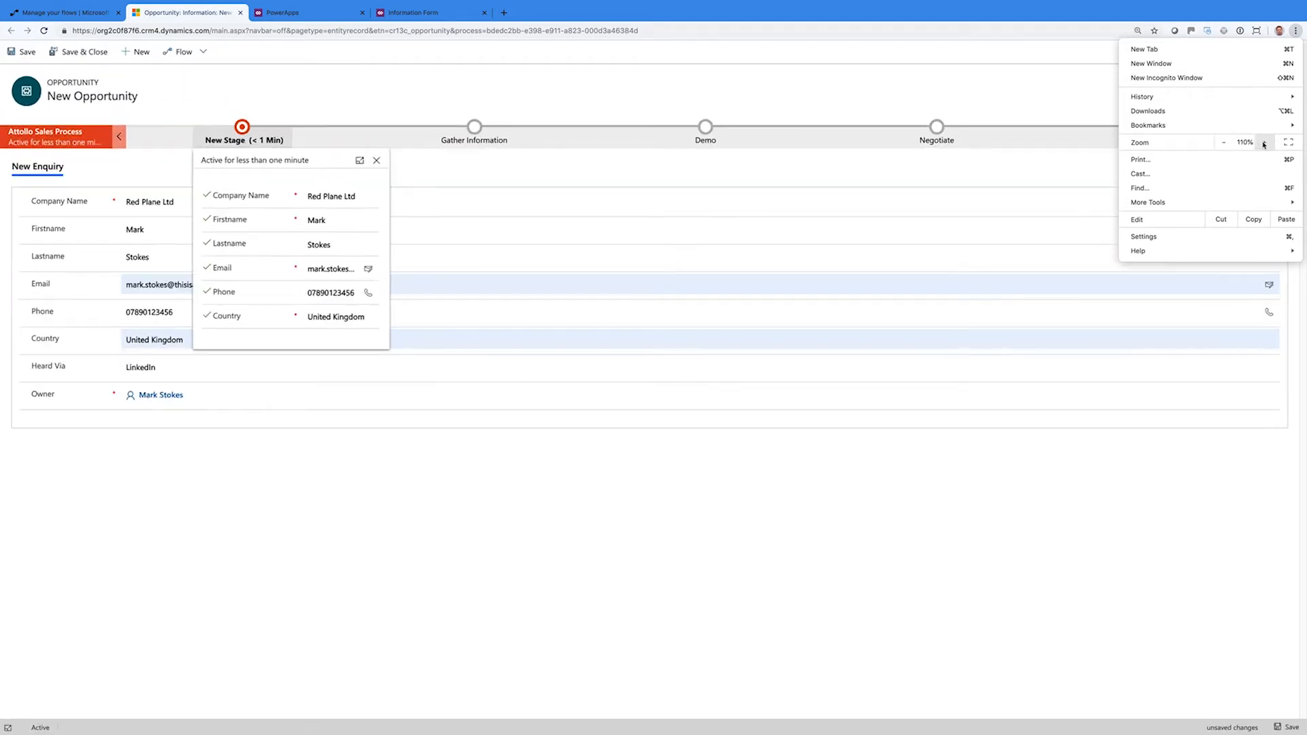
{"action": "left_click", "coordinate": [1264, 143]}
{"action": "left_click", "coordinate": [1264, 144]}
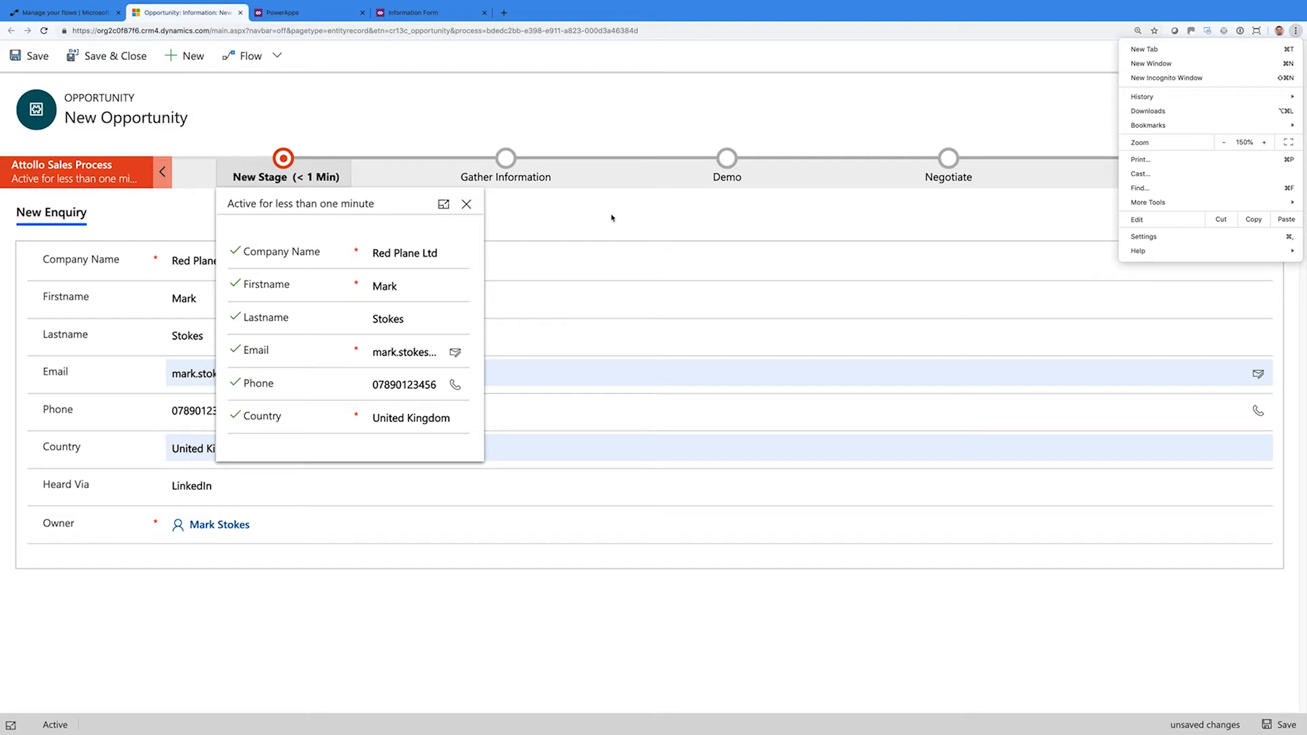
{"action": "left_click", "coordinate": [514, 220]}
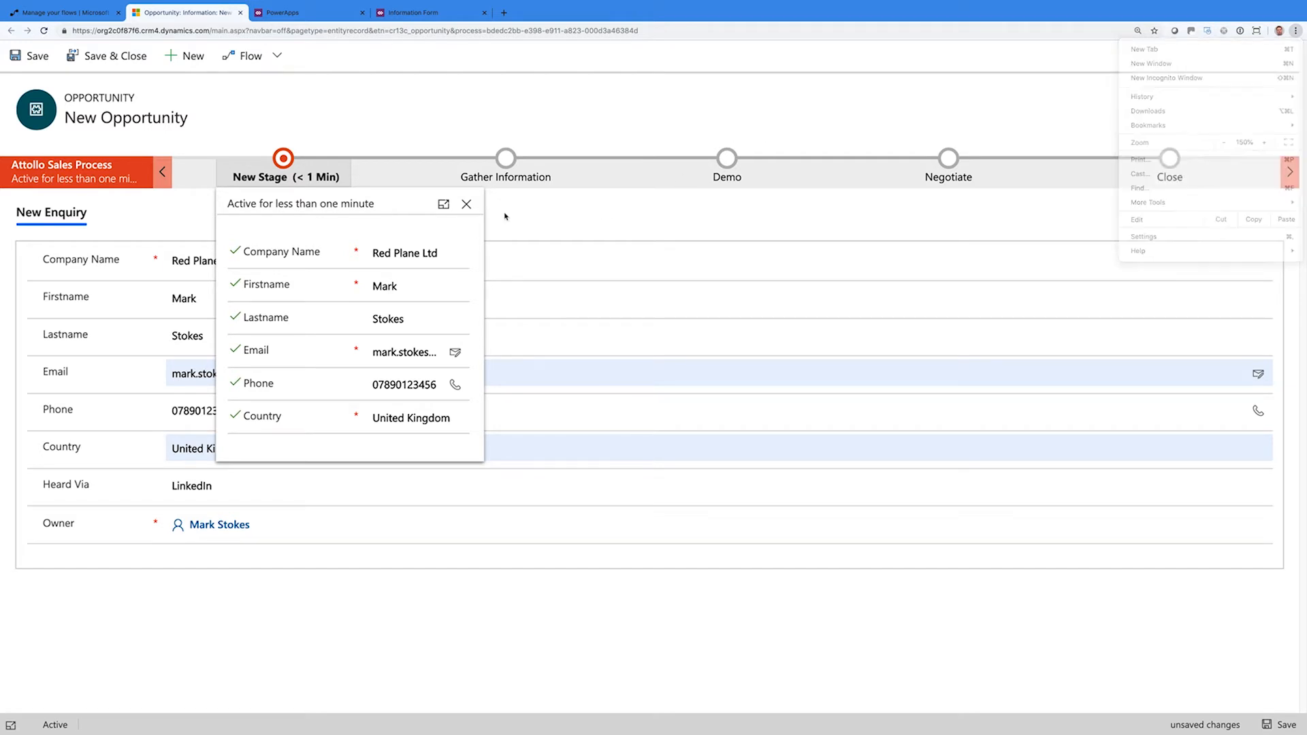
Close the New Stage checklist, review Country and Owner, and save the opportunity
{"action": "left_click", "coordinate": [467, 205]}
{"action": "left_click", "coordinate": [308, 451]}
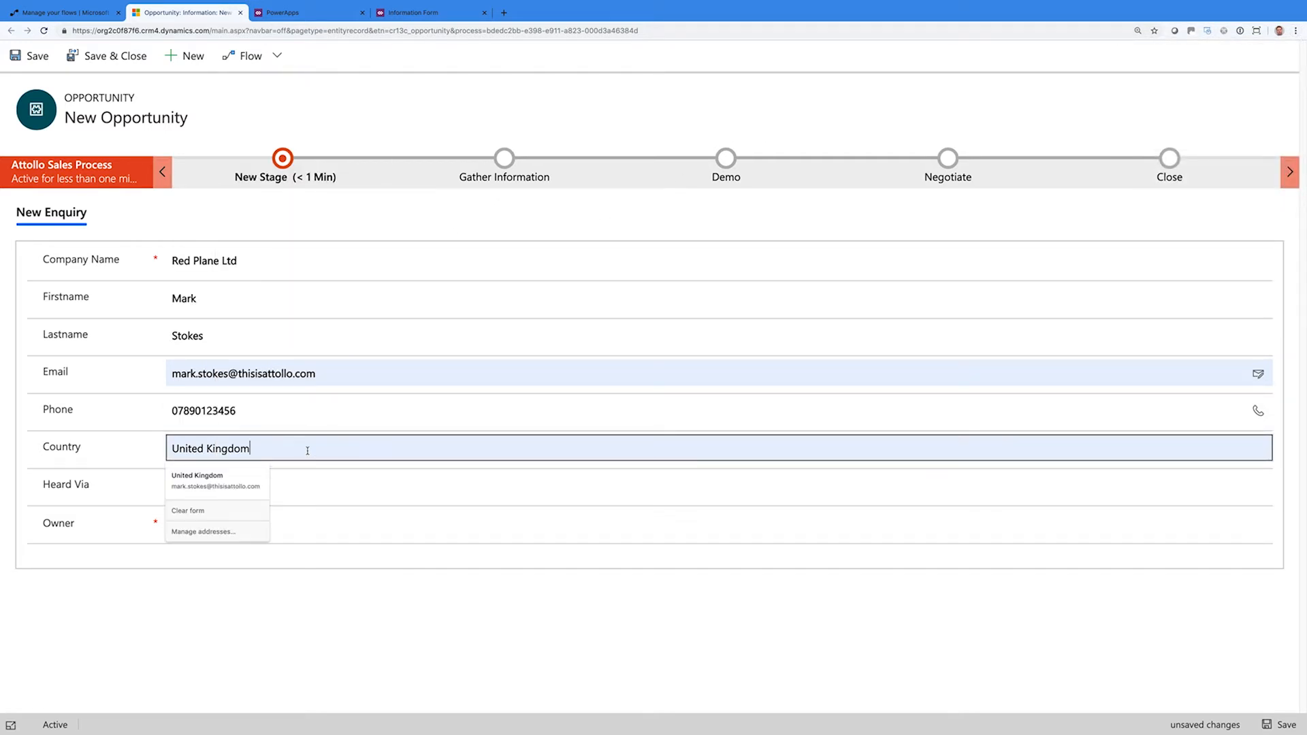
{"action": "key", "text": "Tab"}
{"action": "left_click", "coordinate": [290, 535]}
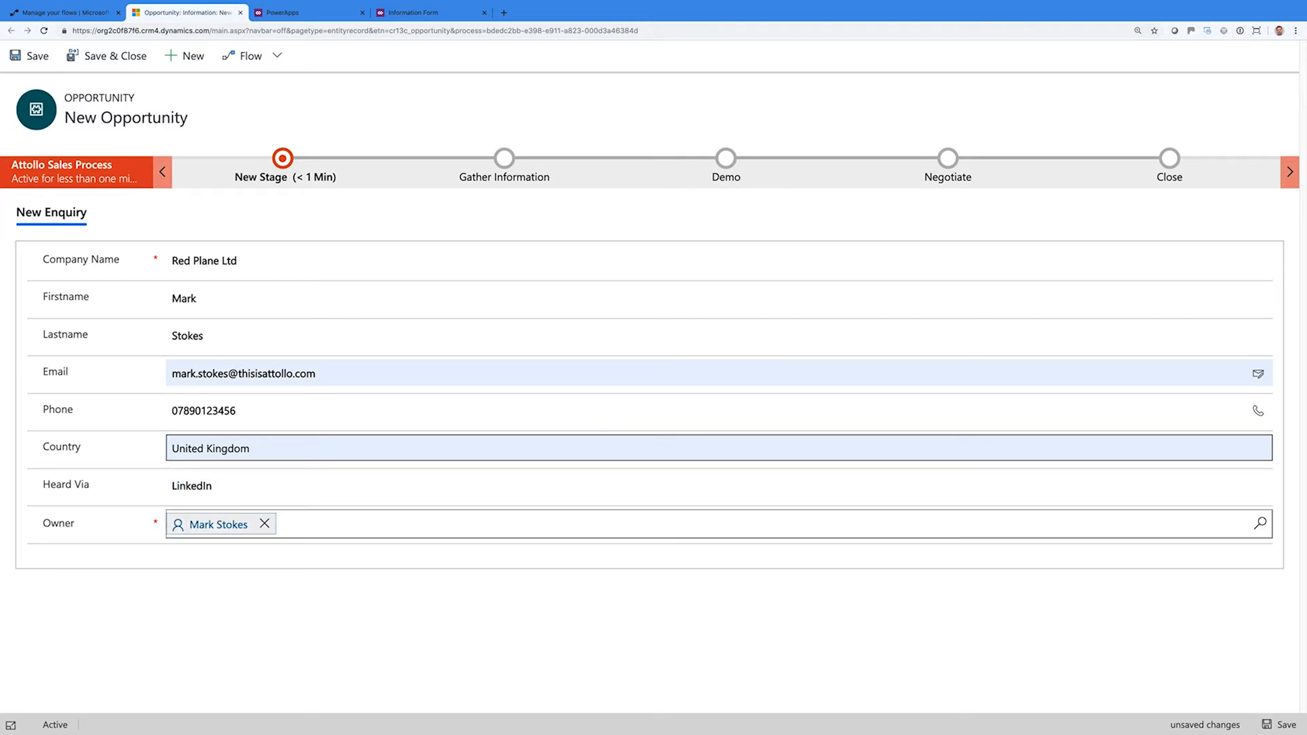
{"action": "left_click", "coordinate": [282, 606]}
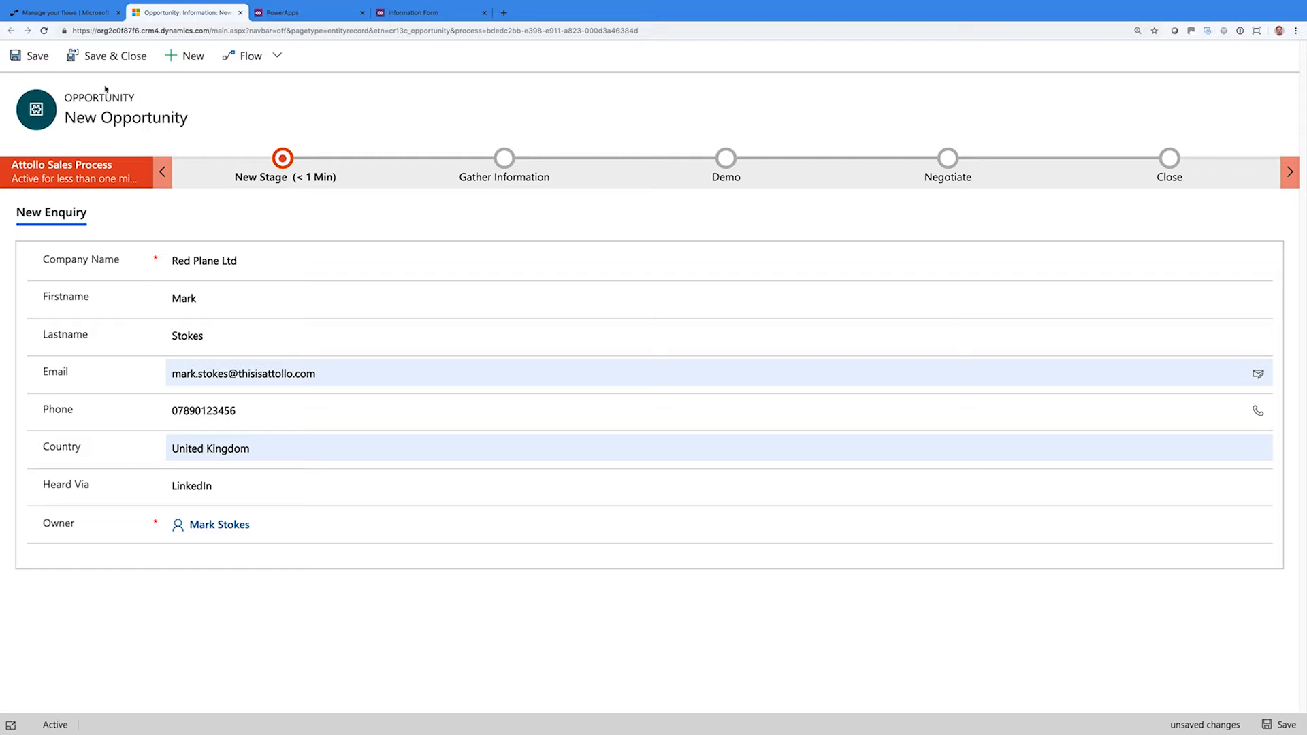
{"action": "left_click", "coordinate": [40, 58]}
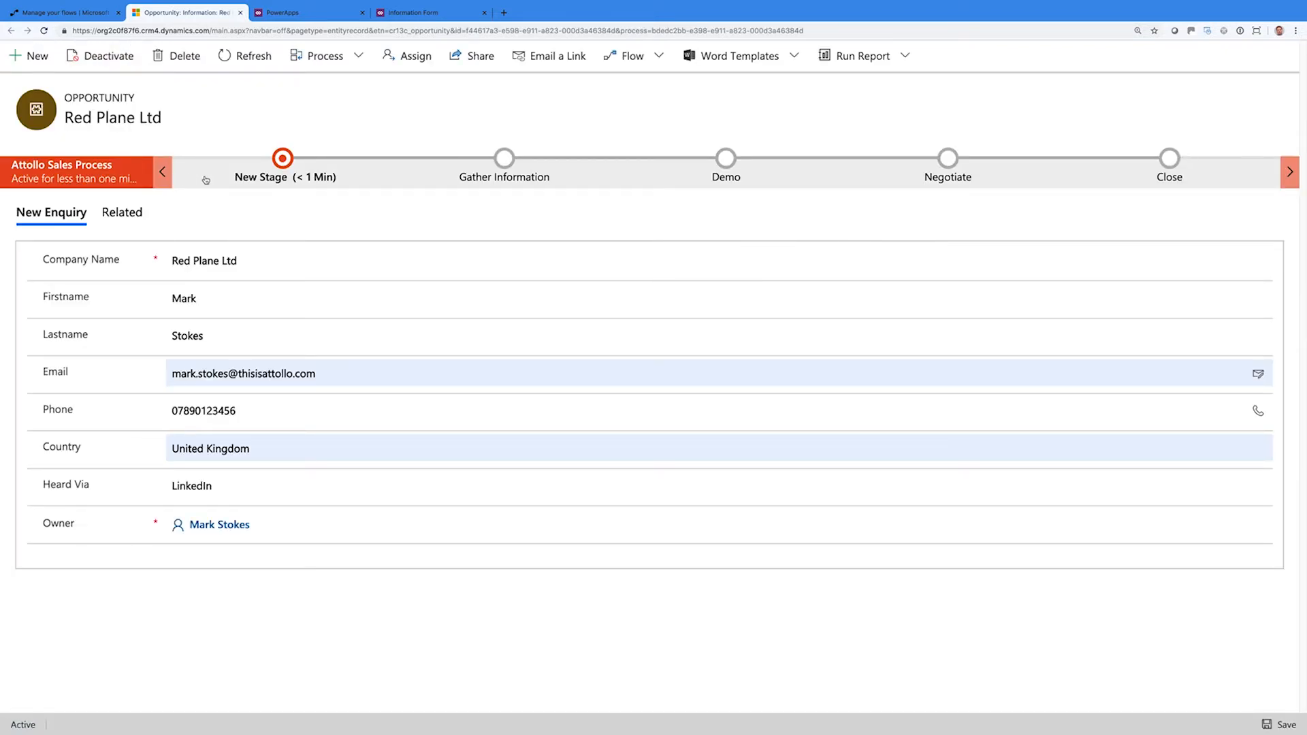
Advance to Gather Information and set the platform to SharePoint Online
{"action": "left_click", "coordinate": [276, 162]}
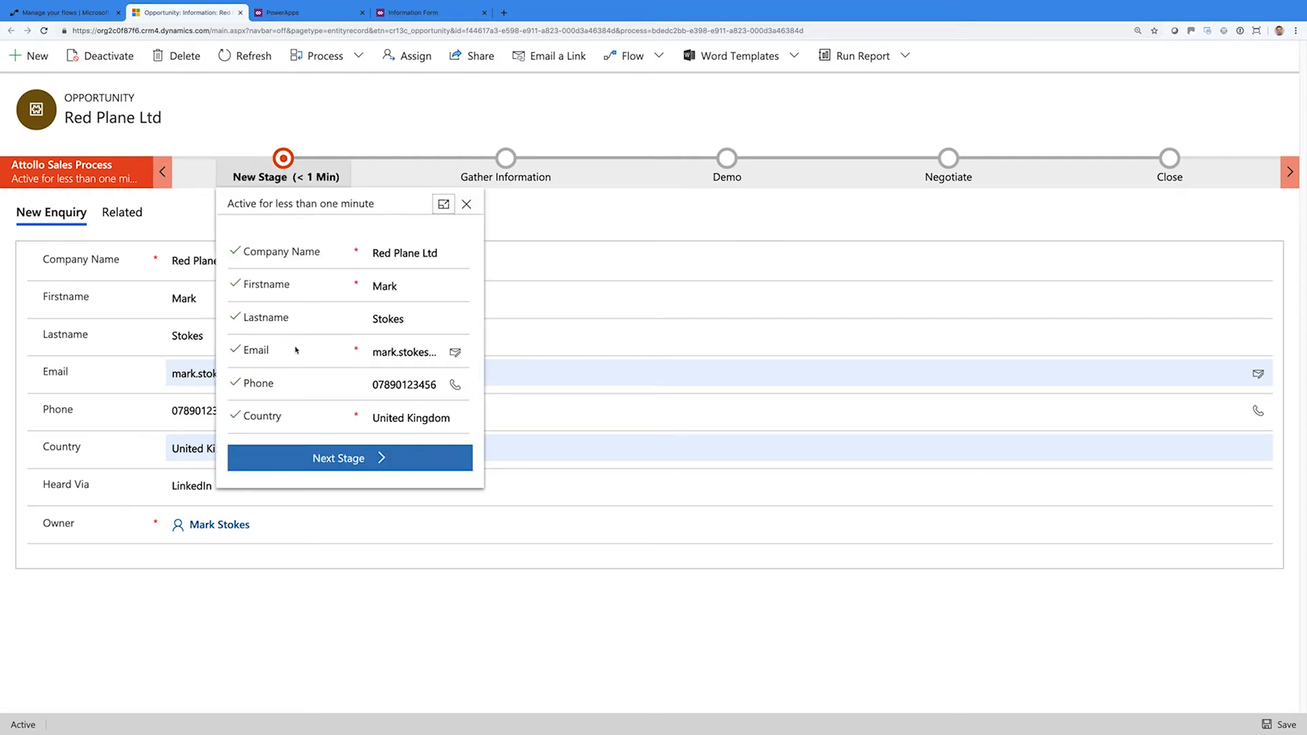
{"action": "left_click", "coordinate": [361, 462]}
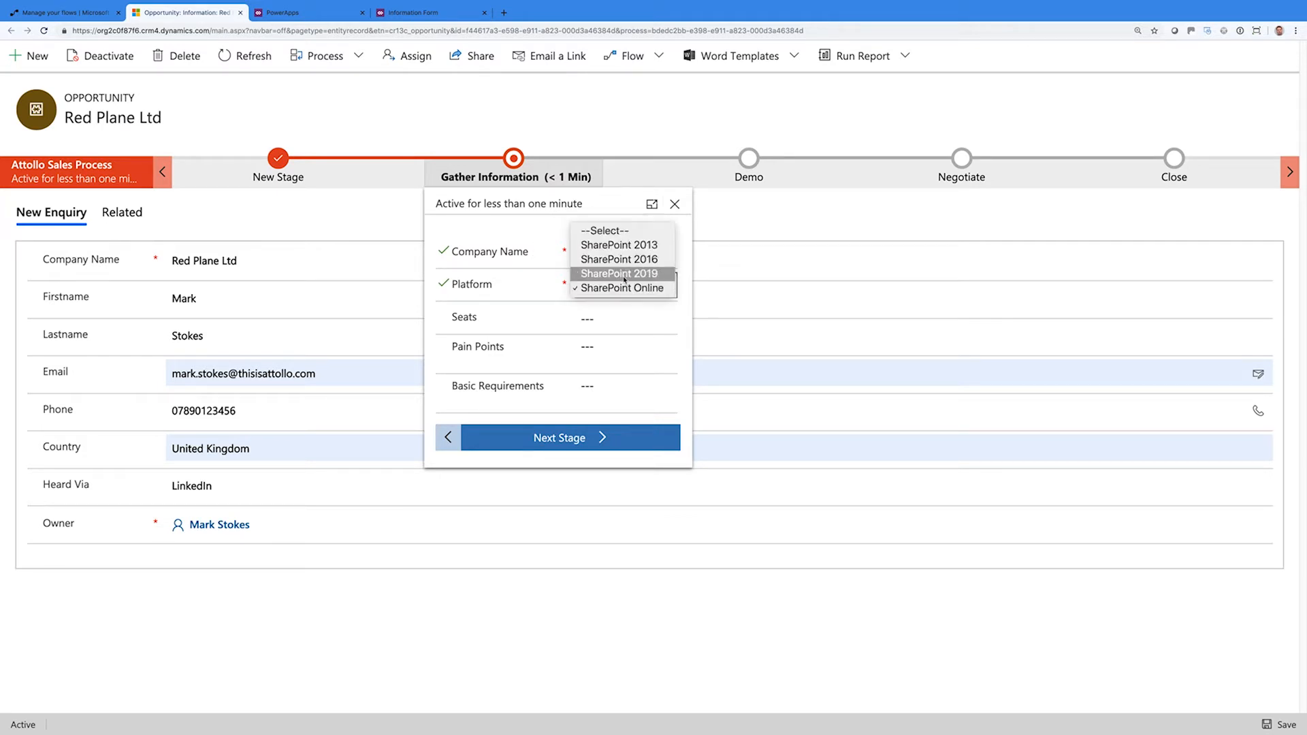
{"action": "left_click", "coordinate": [621, 273]}
{"action": "left_click", "coordinate": [620, 275]}
{"action": "left_click", "coordinate": [620, 273]}
{"action": "left_click", "coordinate": [621, 286]}
{"action": "left_click", "coordinate": [619, 317]}
Enter 2100 seats, pain point 'Can't find information.', the intranet-look requirement, and advance to Demo
{"action": "left_click", "coordinate": [592, 316]}
{"action": "type", "text": "2100"}
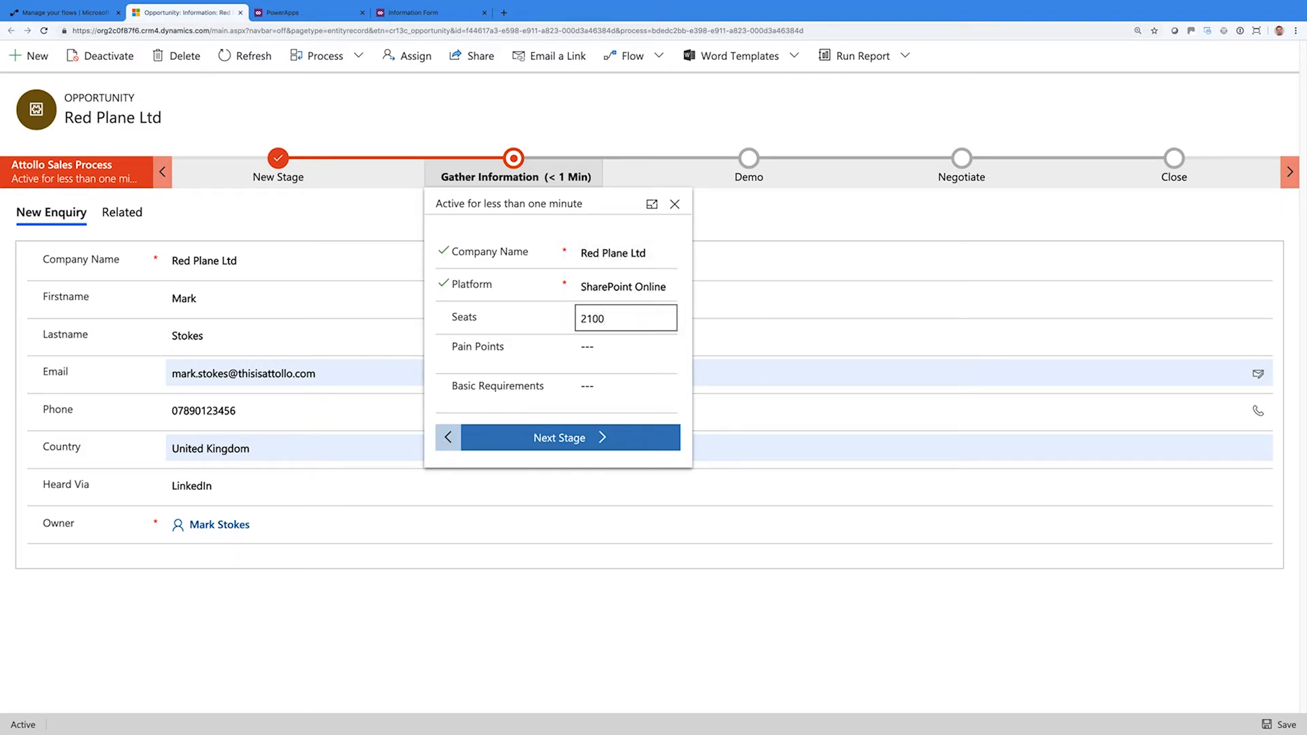
{"action": "left_click", "coordinate": [620, 349]}
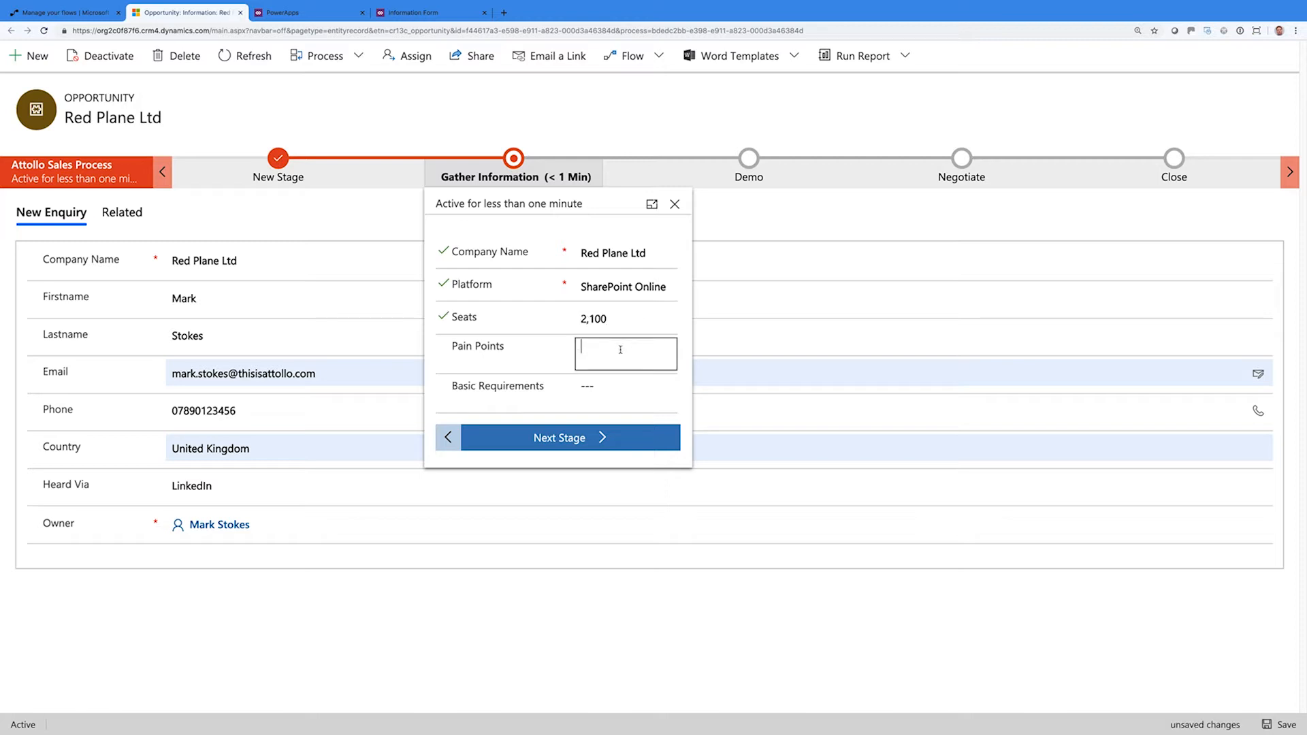
{"action": "type", "text": "Can't find information."}
{"action": "left_click", "coordinate": [621, 384]}
{"action": "type", "text": "The Intranet M<"}
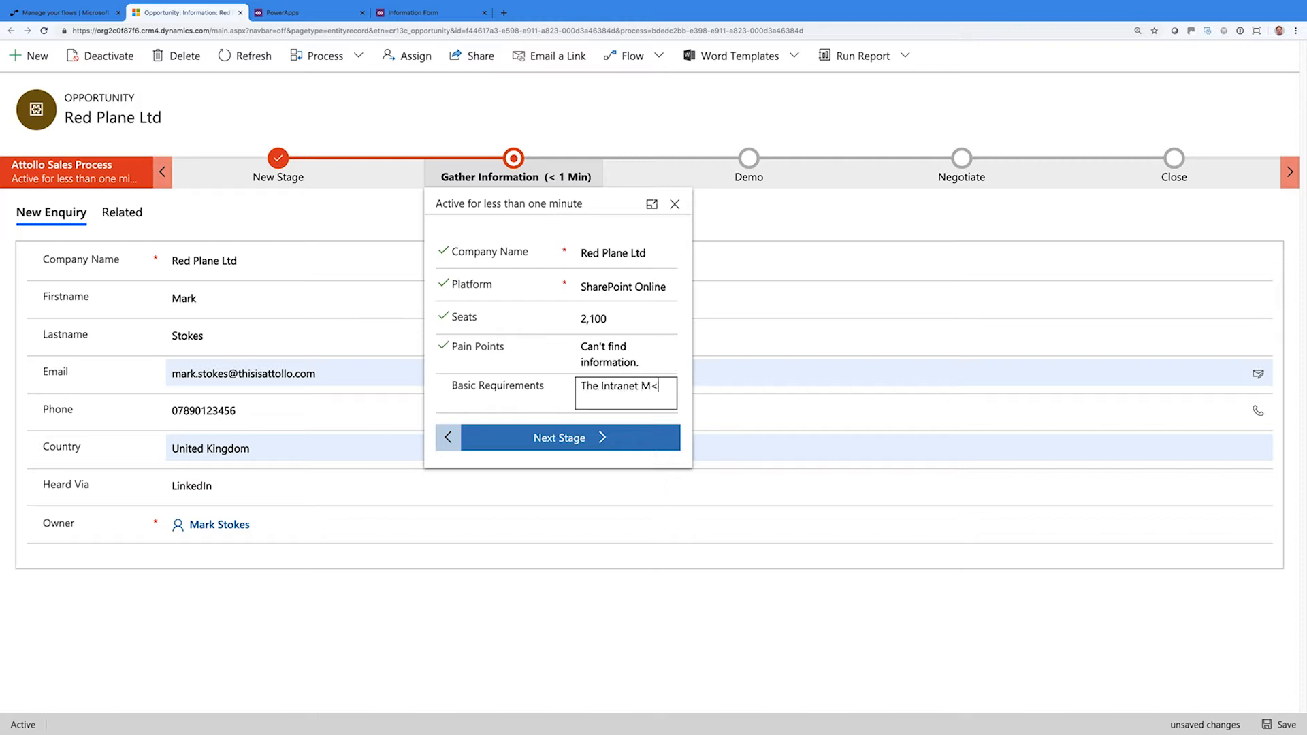
{"action": "key", "text": "BackSpace"}
{"action": "type", "text": "UST look beautiful"}
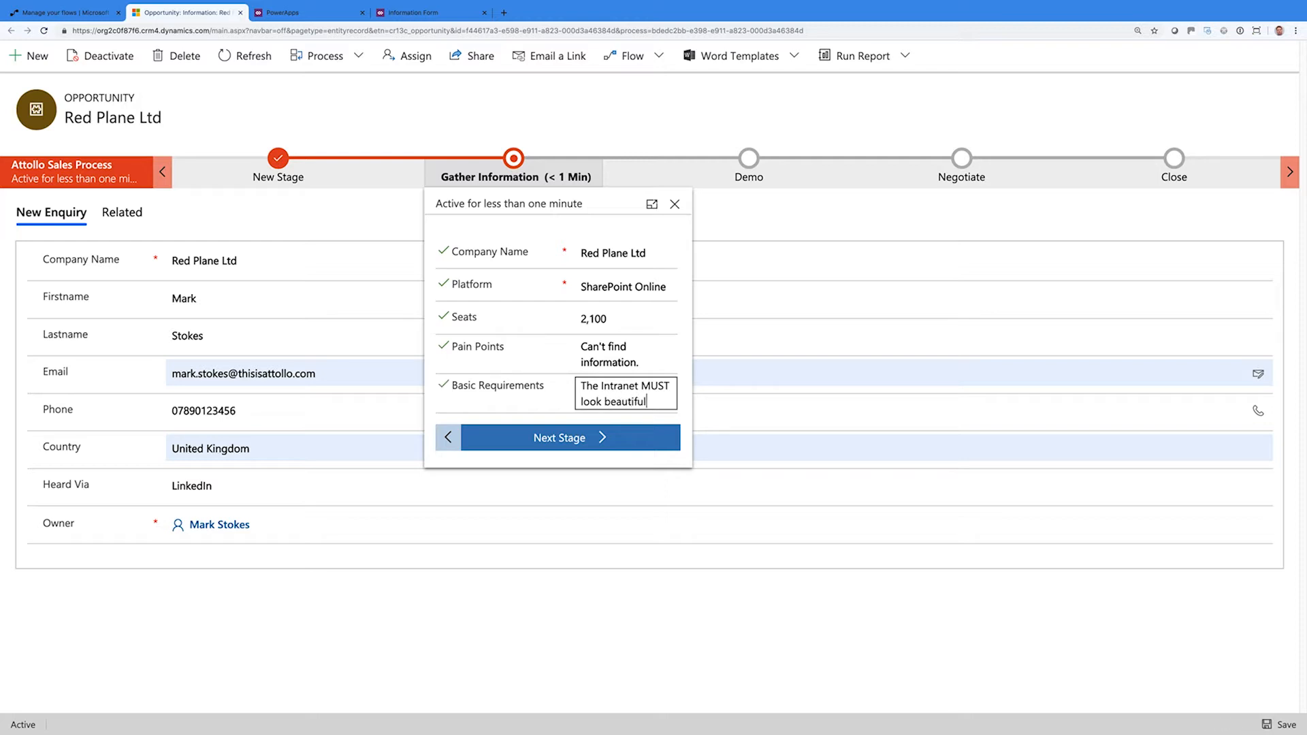
{"action": "type", "text": " and noyt lo"}
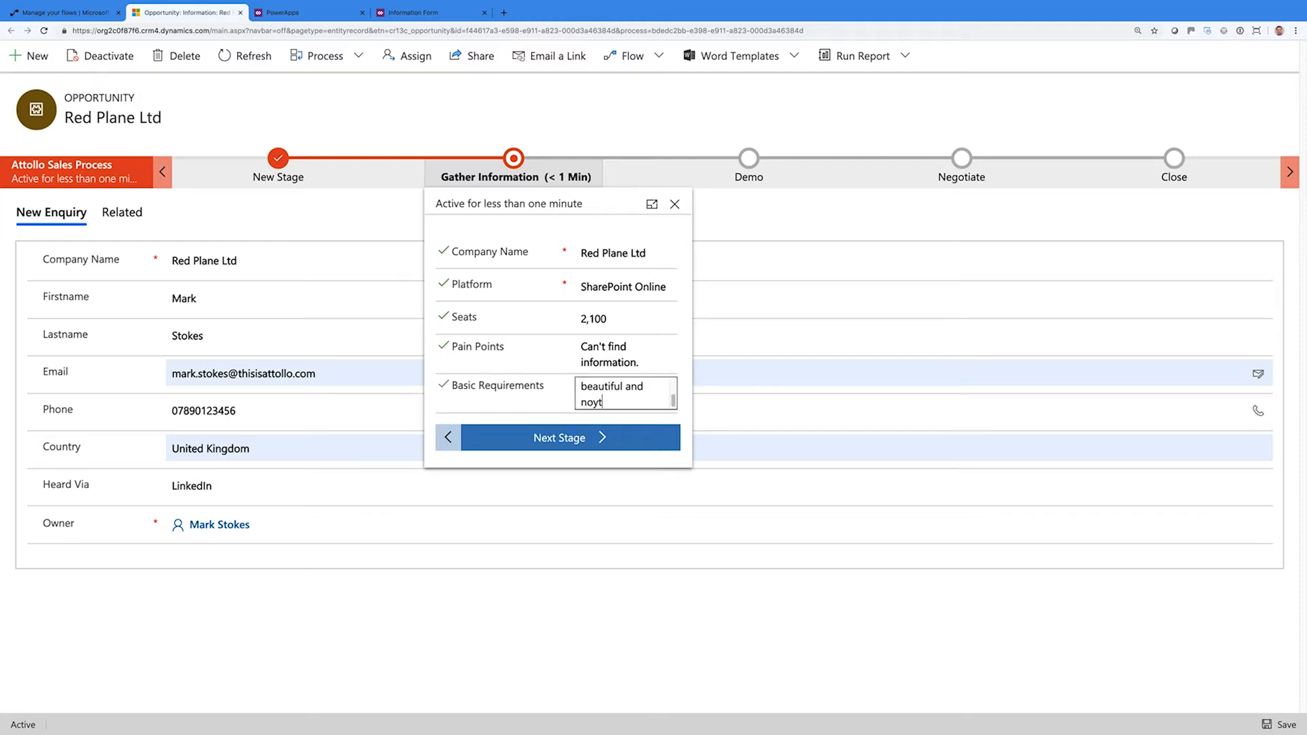
{"action": "key", "text": "BackSpace"}
{"action": "key", "text": "BackSpace"}
{"action": "key", "text": "BackSpace"}
{"action": "key", "text": "BackSpace"}
{"action": "type", "text": "like Office."}
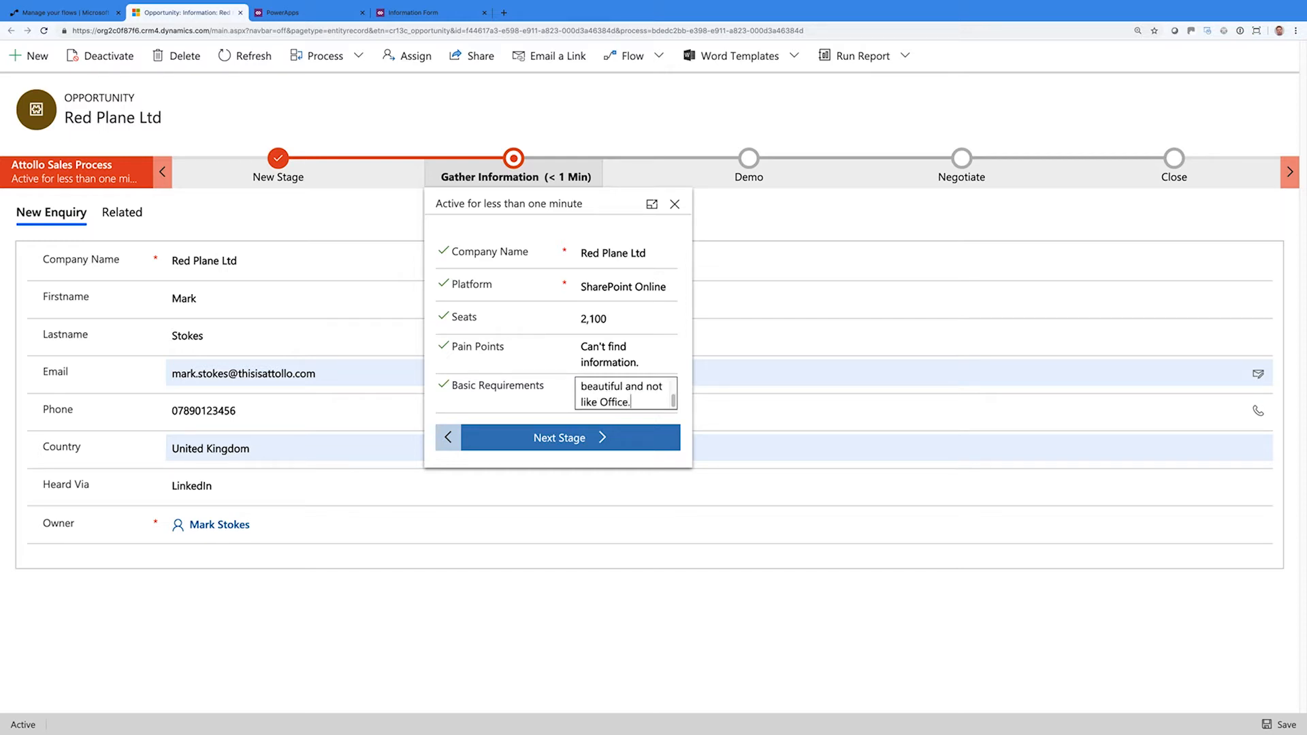
{"action": "left_click", "coordinate": [573, 439]}
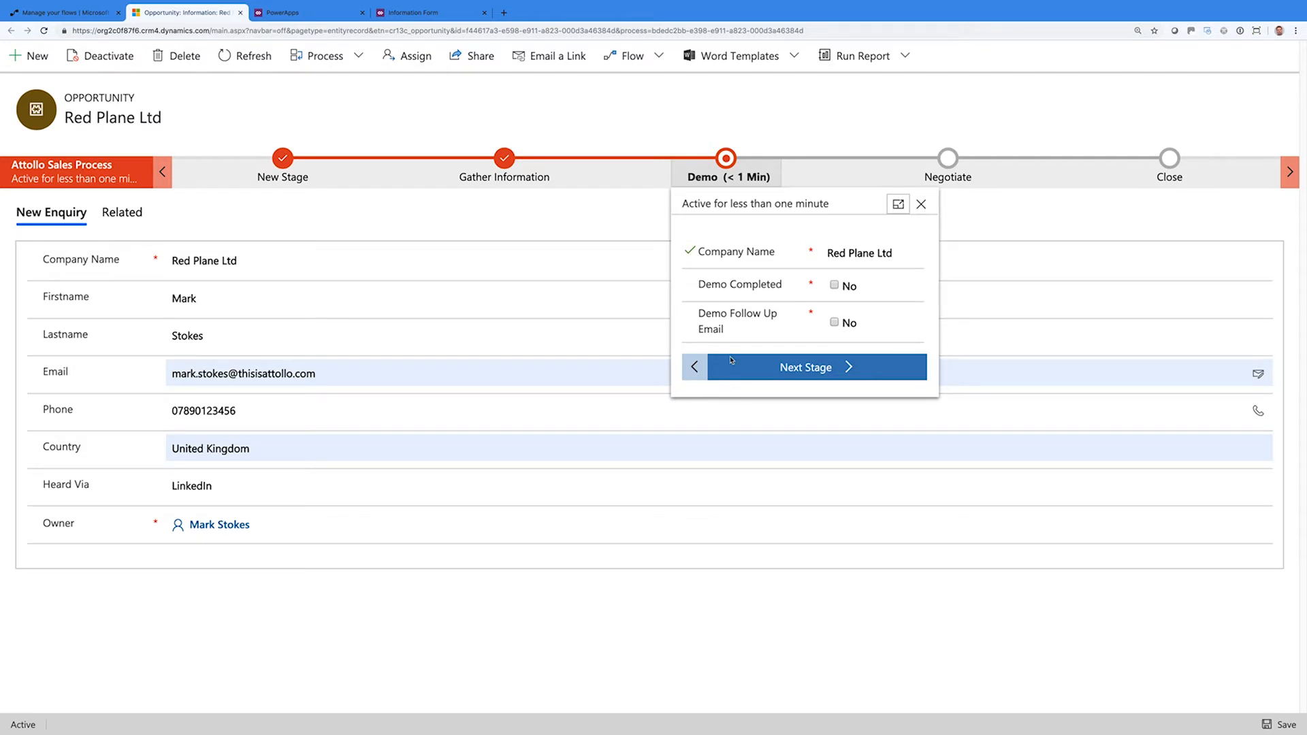
Return to the Demo stage and mark Demo Completed and Demo Follow Up Email as done
{"action": "left_click", "coordinate": [795, 376]}
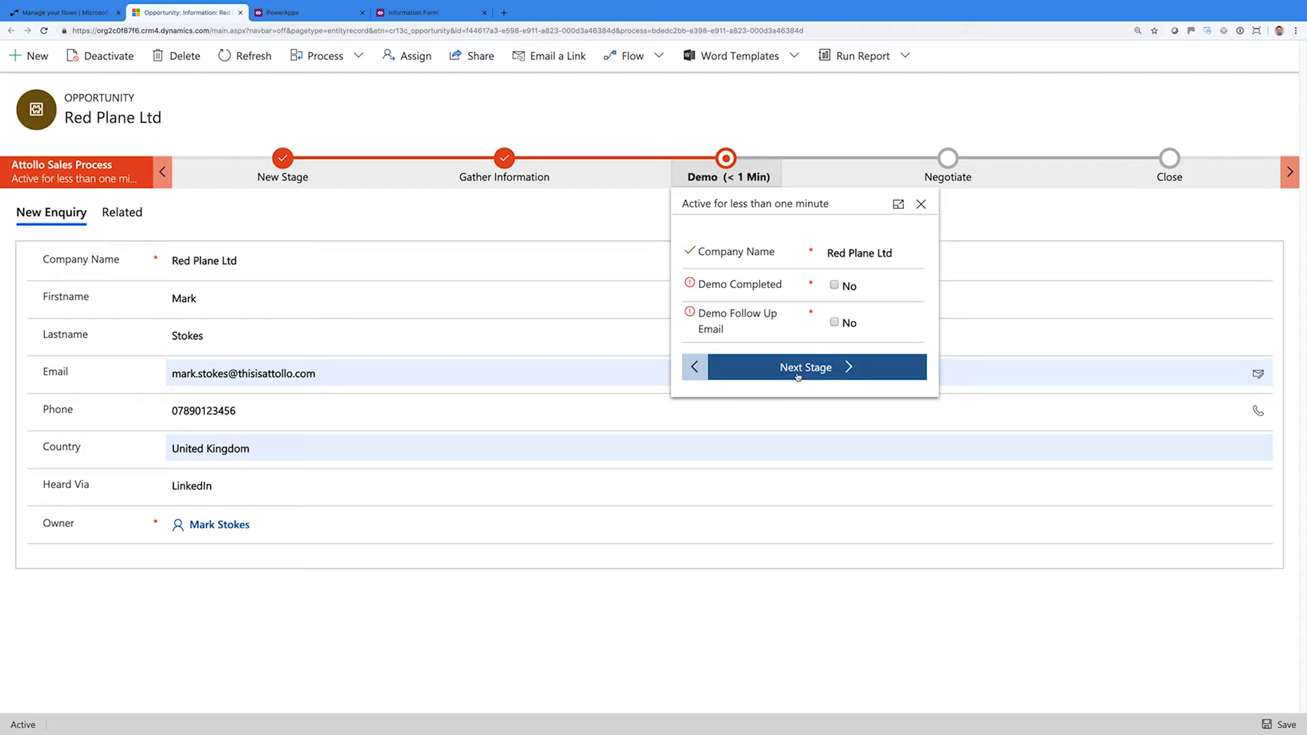
{"action": "left_click", "coordinate": [694, 368]}
{"action": "left_click", "coordinate": [593, 438]}
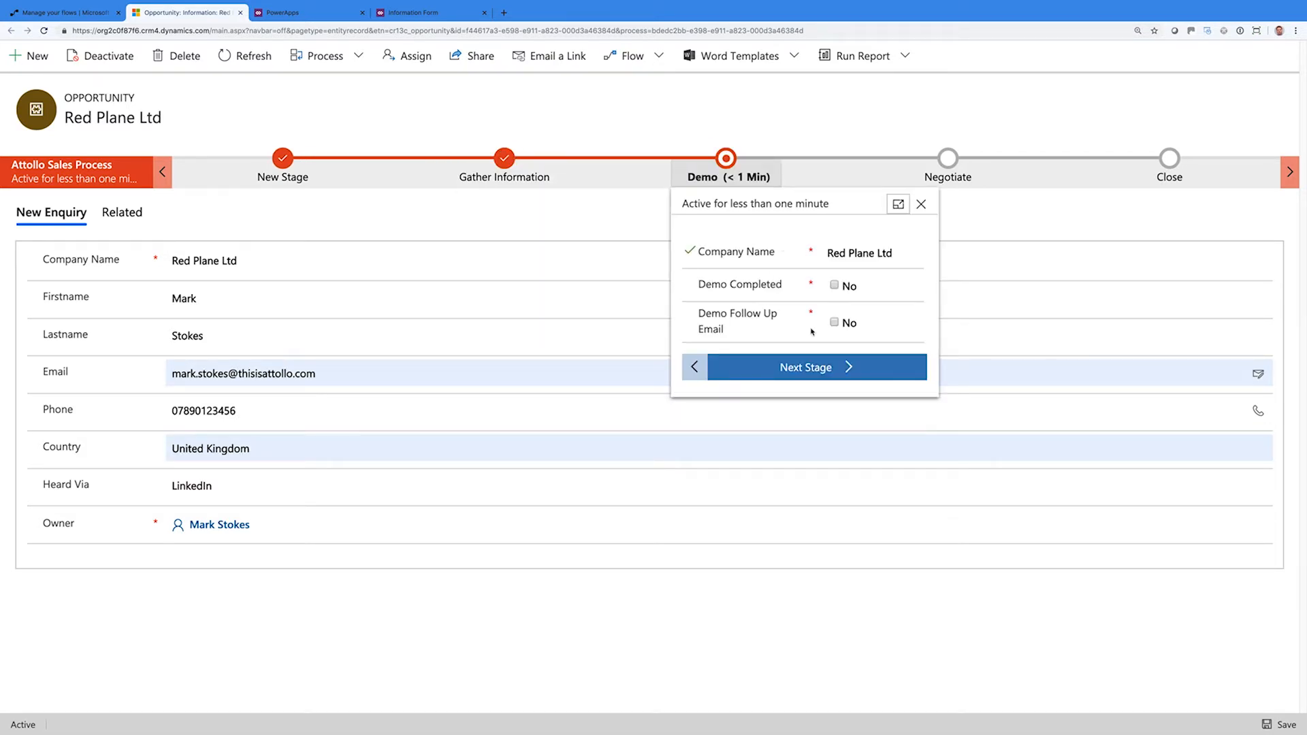
{"action": "left_click", "coordinate": [810, 367]}
{"action": "left_click", "coordinate": [837, 286]}
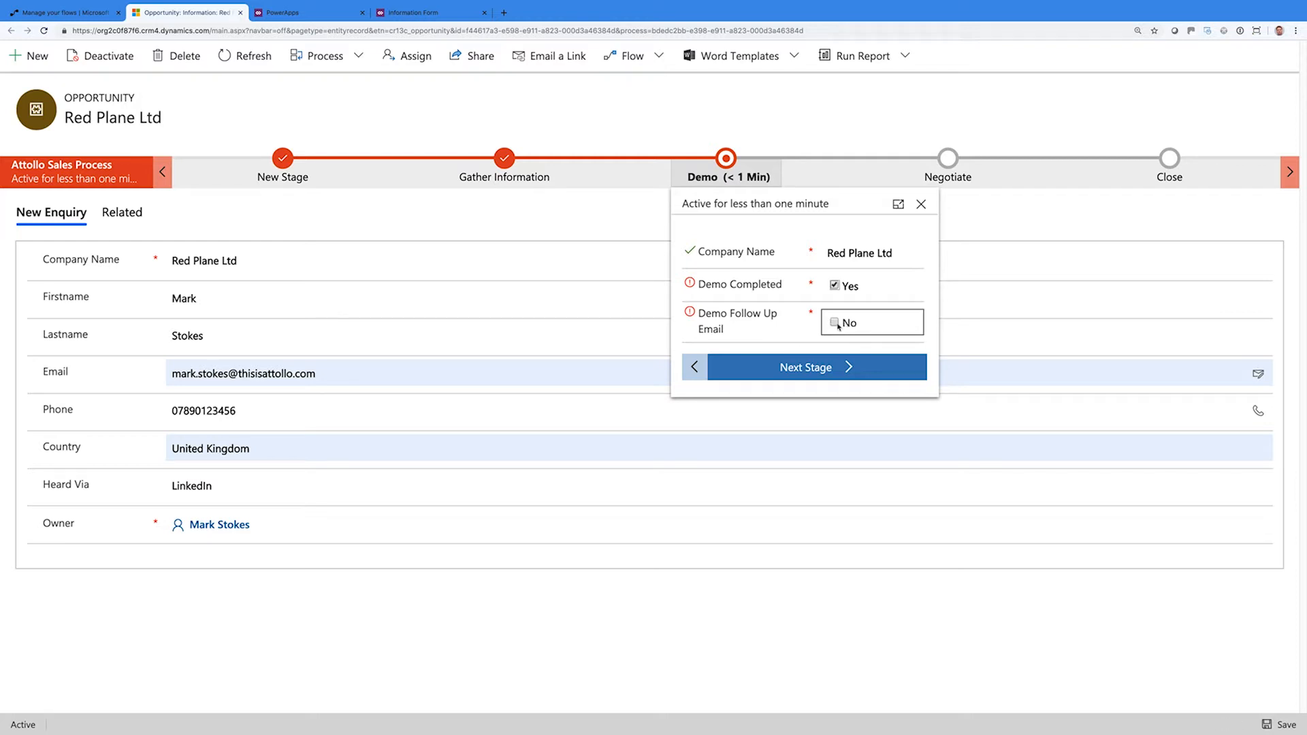
{"action": "left_click", "coordinate": [835, 324]}
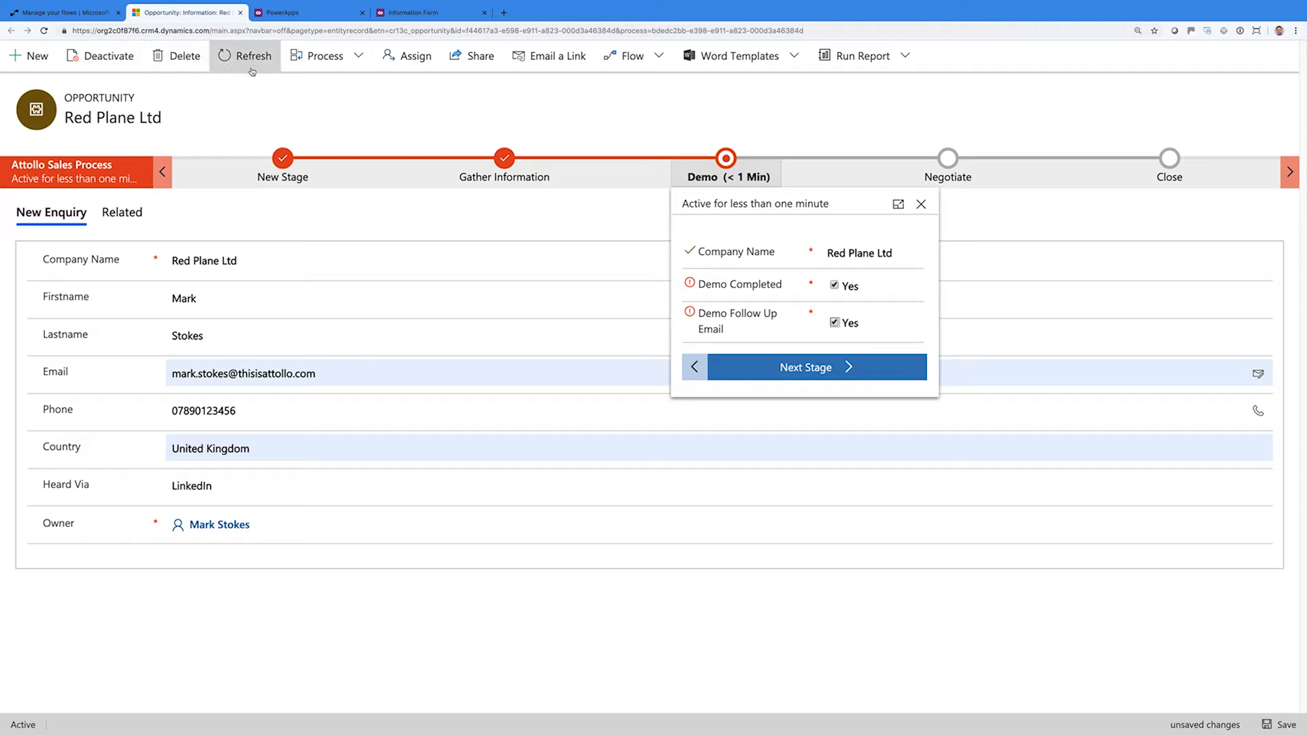
Assign the Red Plane Ltd opportunity to yourself
{"action": "left_click", "coordinate": [363, 59]}
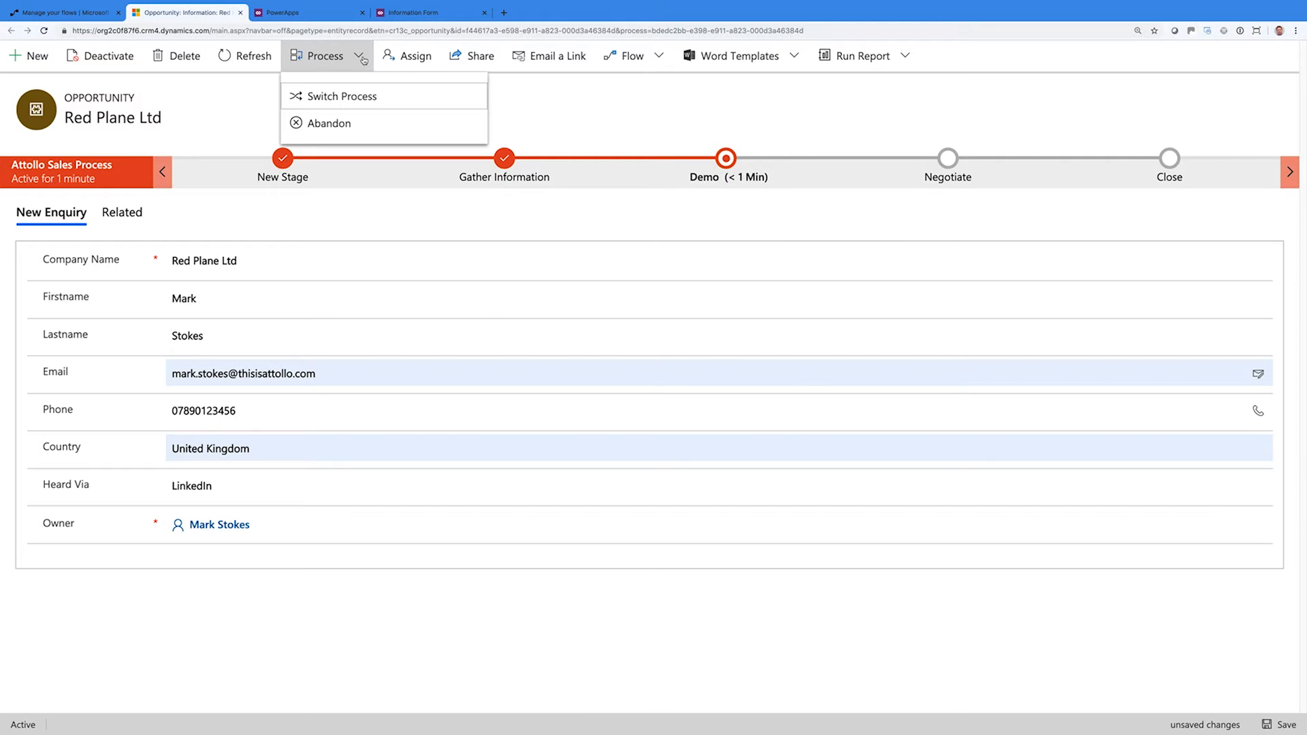
{"action": "left_click", "coordinate": [363, 59]}
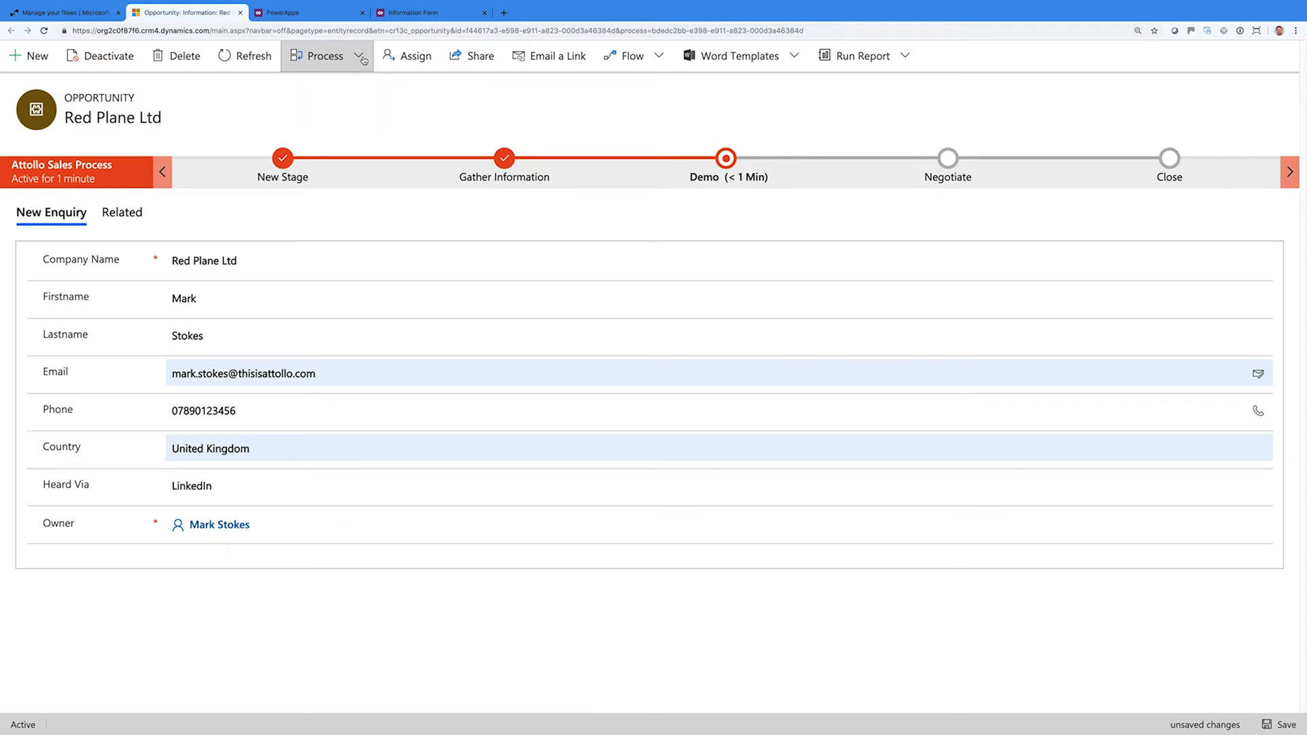
{"action": "left_click", "coordinate": [409, 60]}
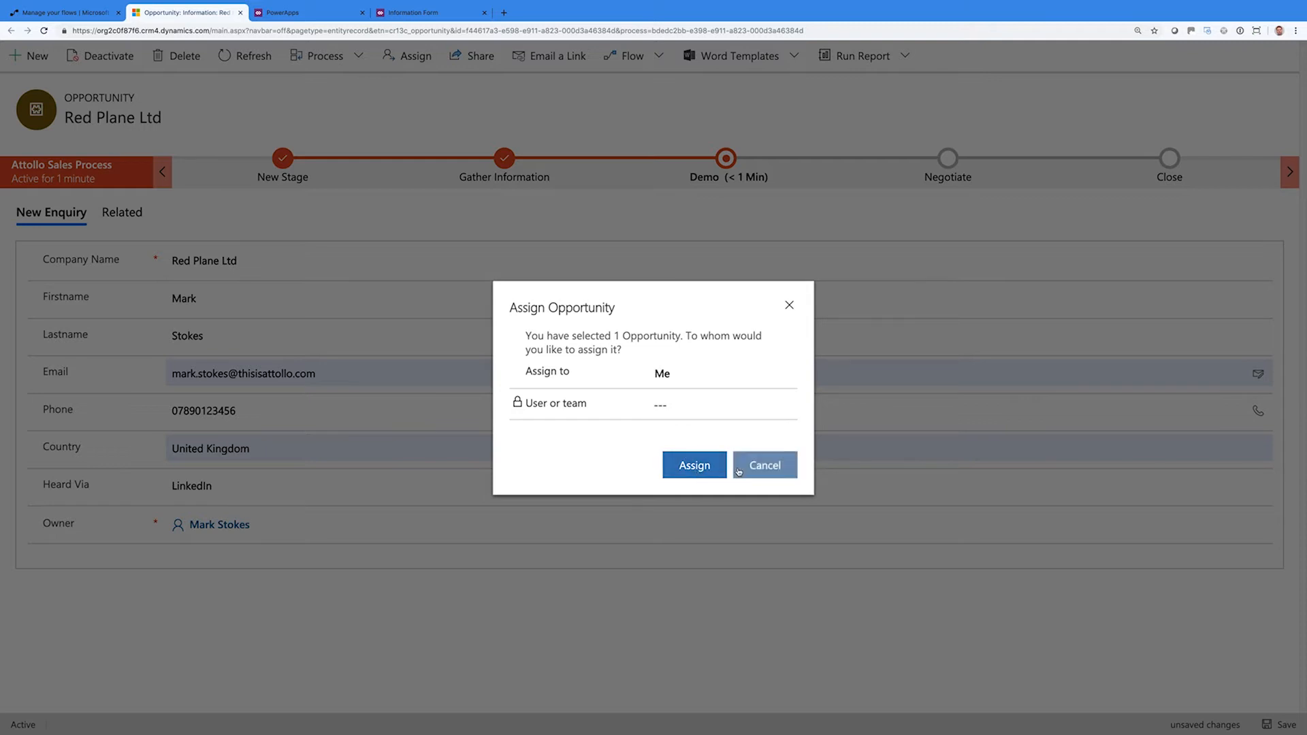
{"action": "left_click", "coordinate": [696, 466]}
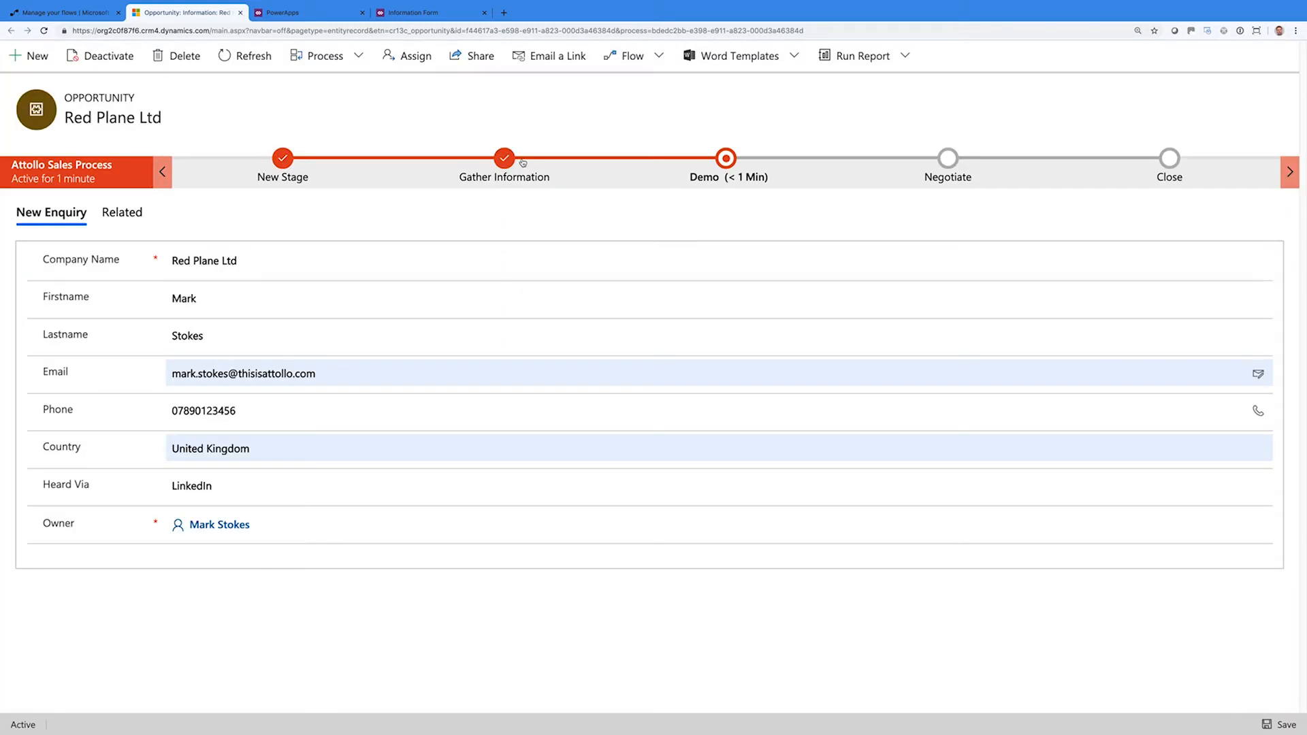
Share the opportunity with a colleague chosen from the user list
{"action": "left_click", "coordinate": [472, 56]}
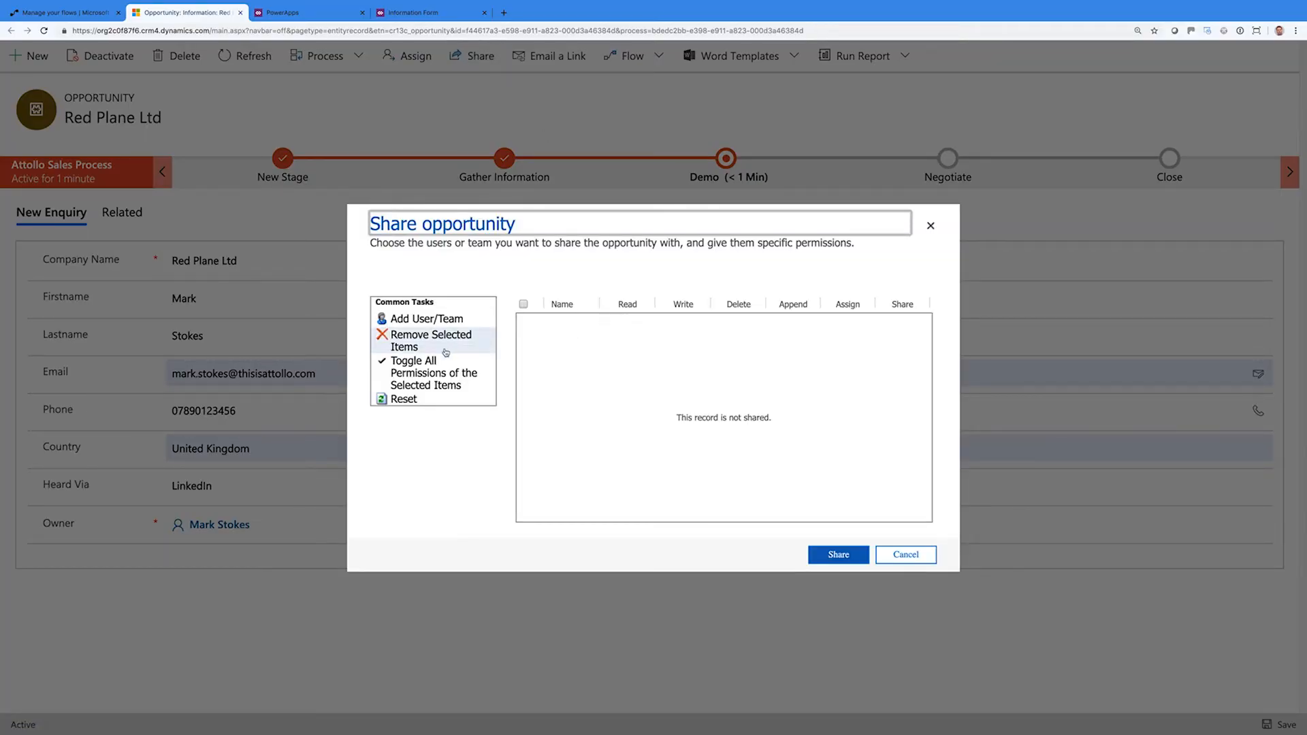
{"action": "left_click", "coordinate": [455, 320]}
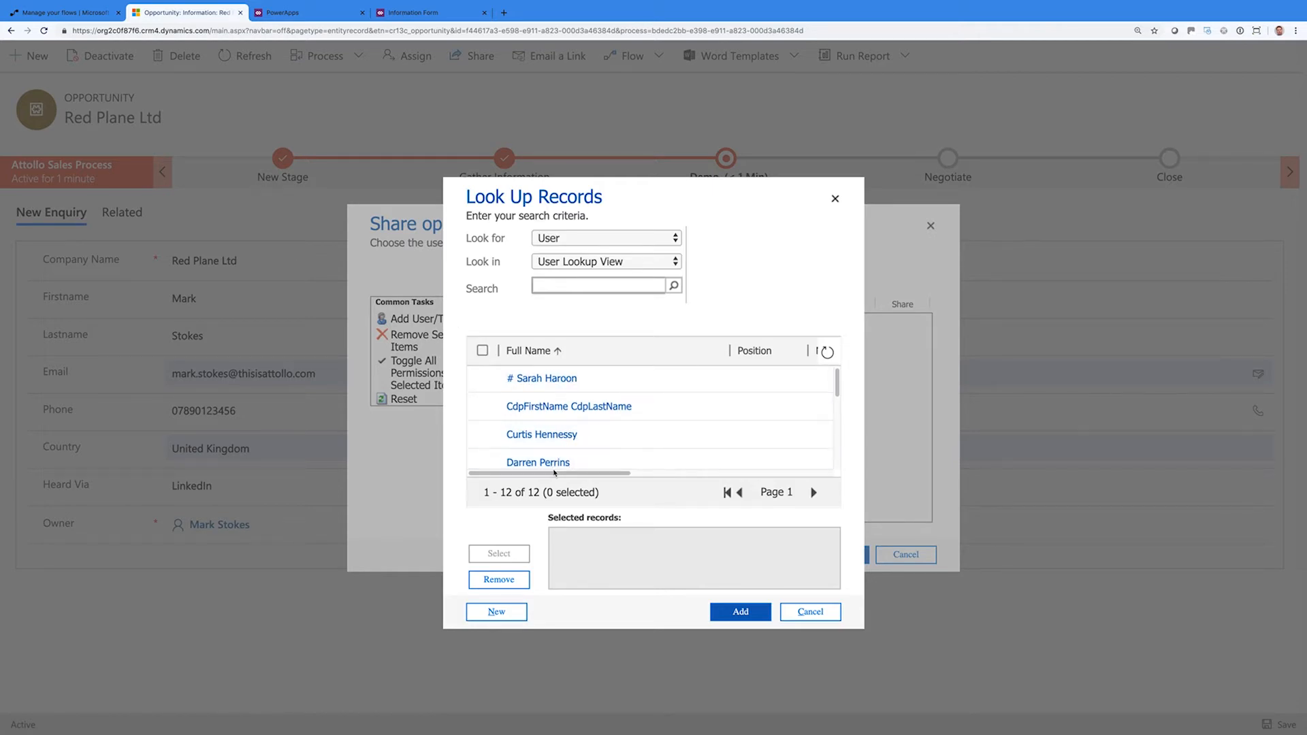
{"action": "left_click", "coordinate": [554, 466]}
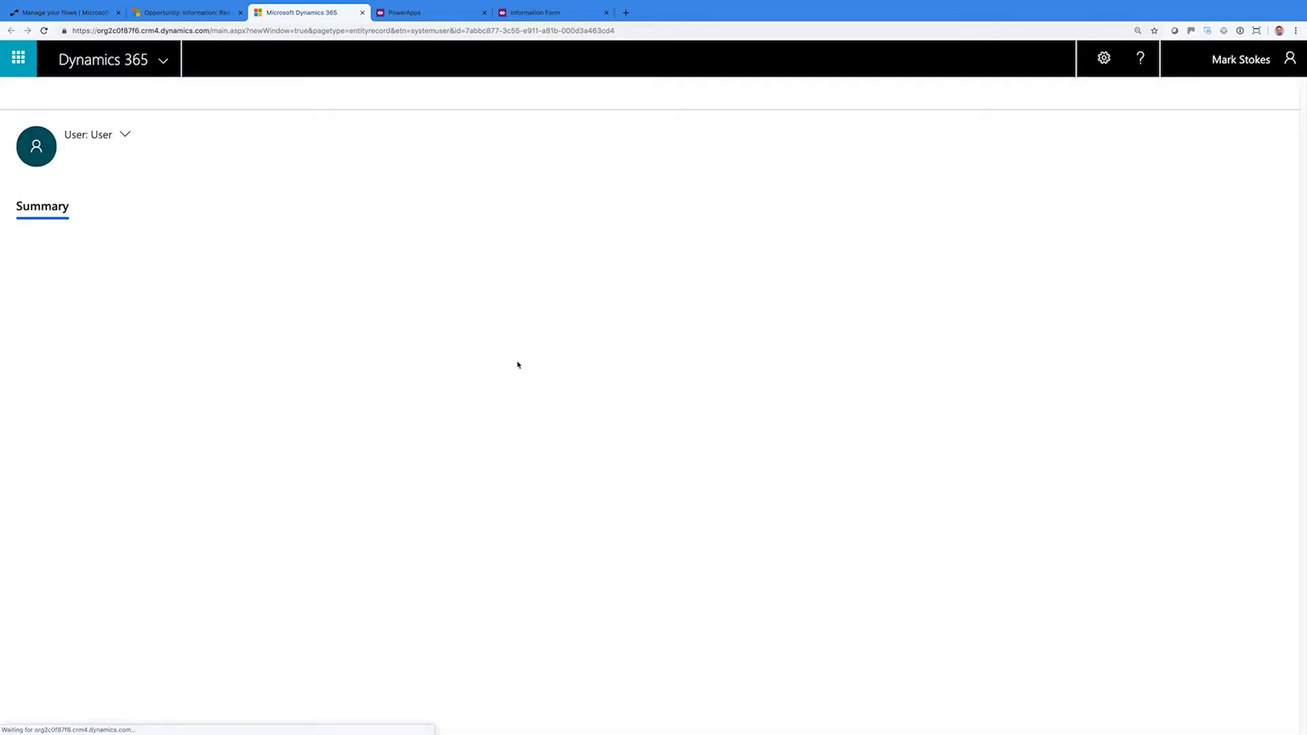
{"action": "key", "text": "ctrl+shift+Tab"}
{"action": "left_click", "coordinate": [501, 561]}
{"action": "left_click", "coordinate": [739, 610]}
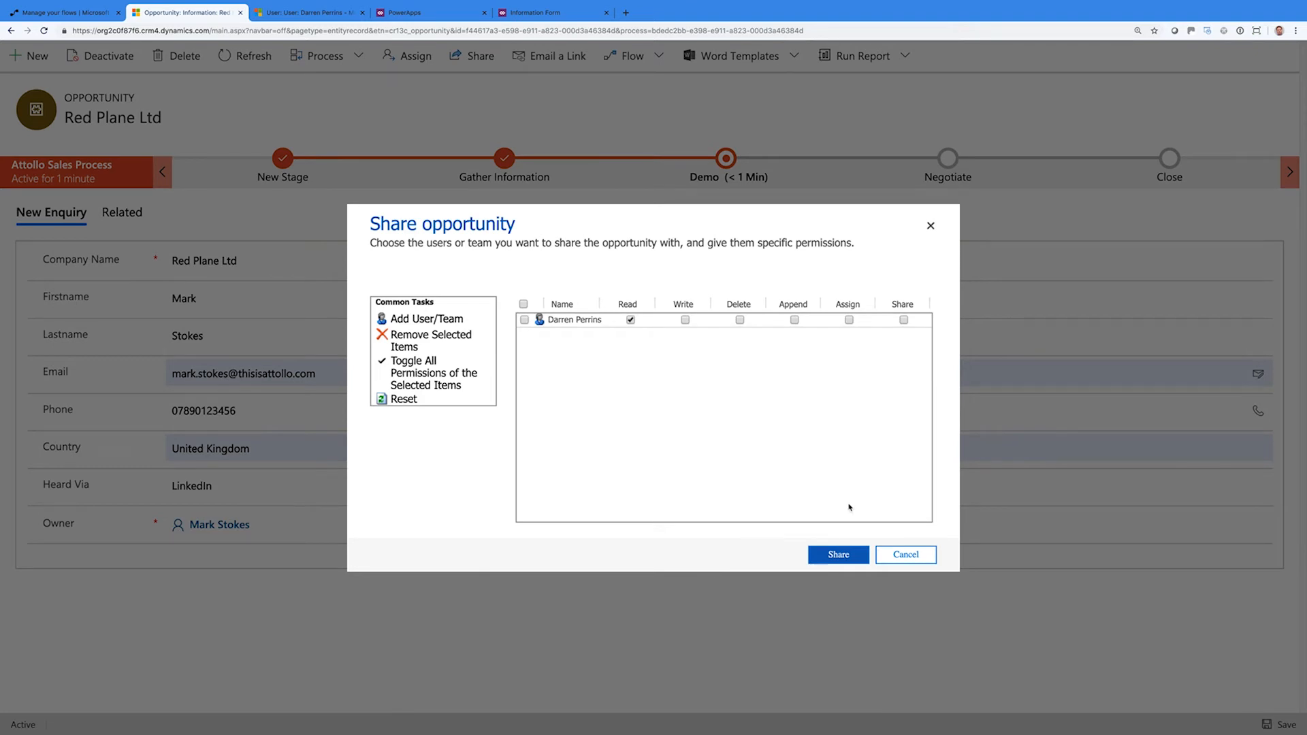
{"action": "left_click", "coordinate": [908, 557]}
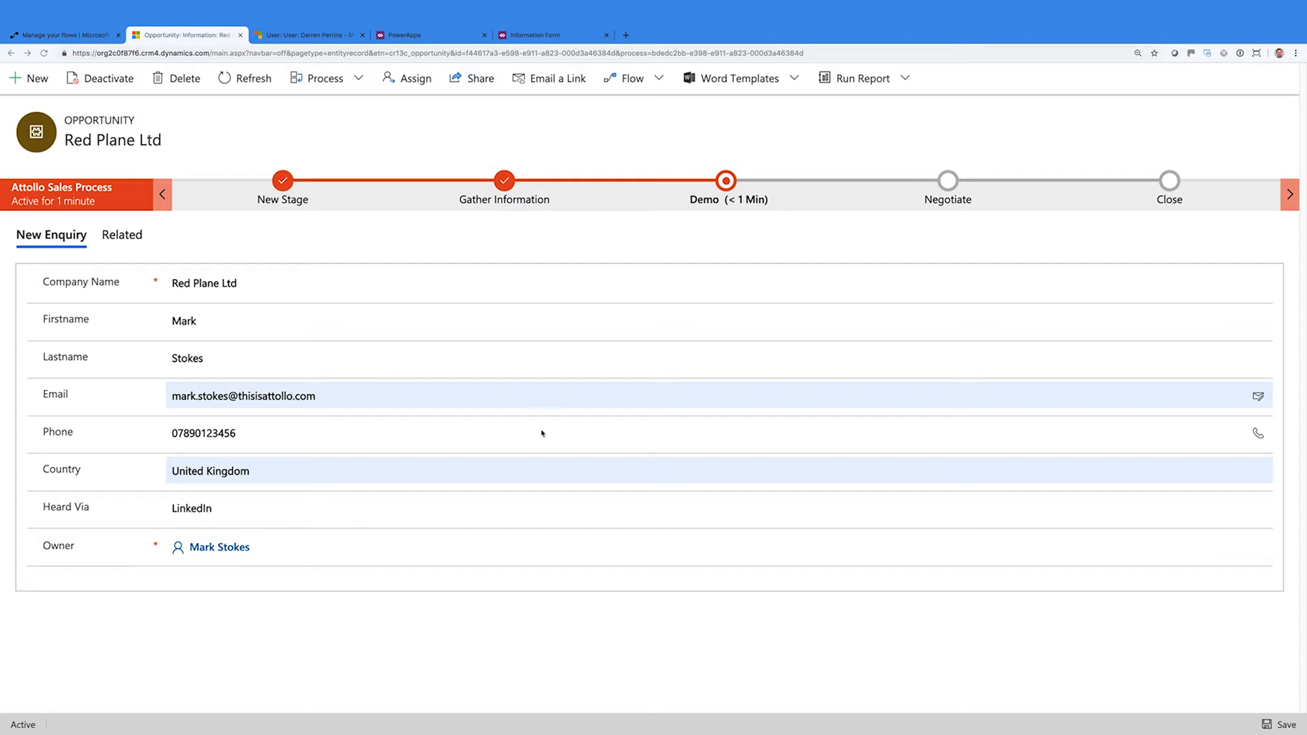
Browse the Flow, Word Templates and Run Report menus, then view the Demo stage details
{"action": "left_click", "coordinate": [659, 78]}
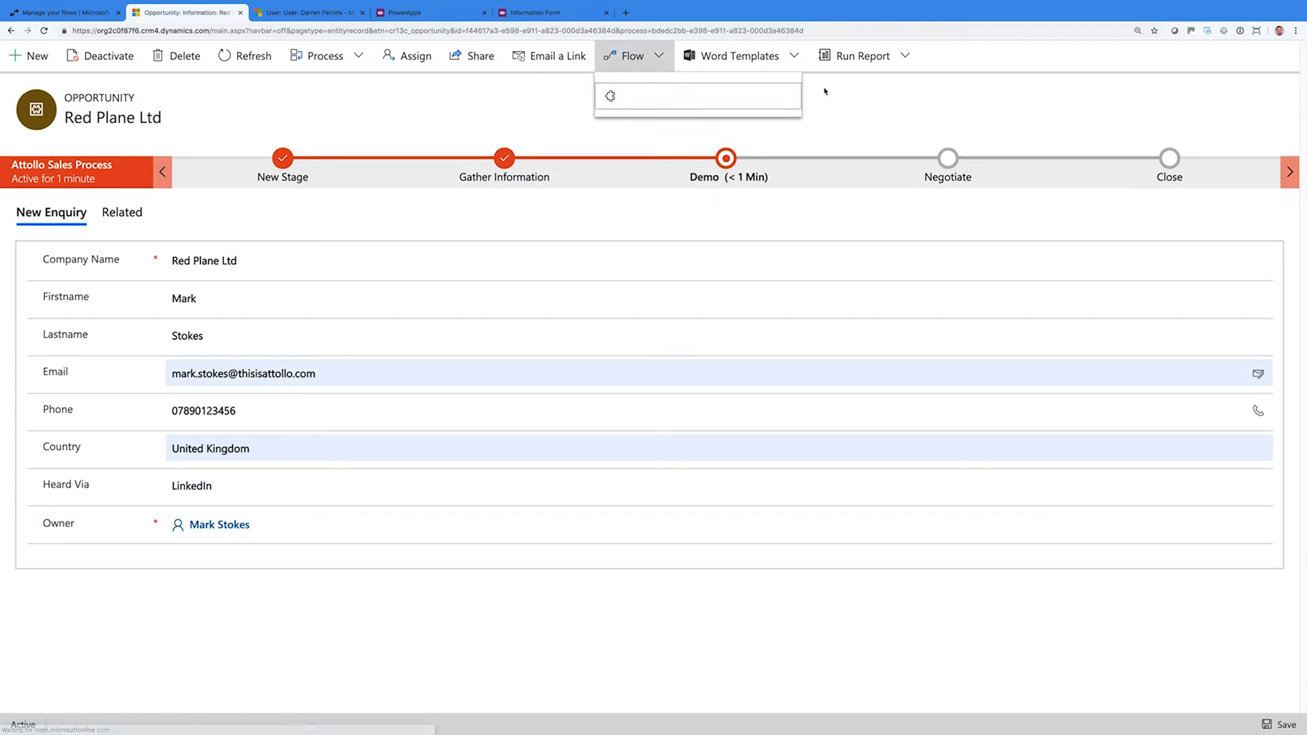
{"action": "left_click", "coordinate": [882, 95]}
{"action": "left_click", "coordinate": [795, 58]}
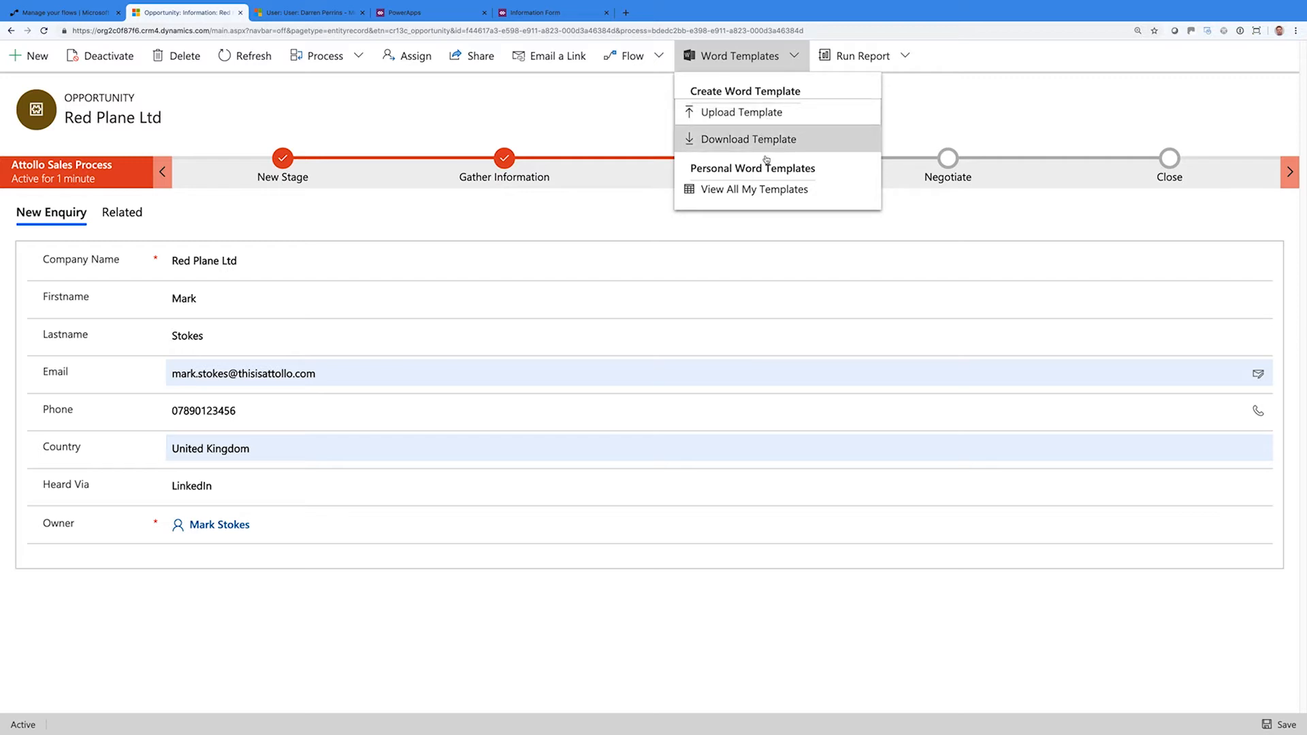
{"action": "left_click", "coordinate": [943, 92]}
{"action": "left_click", "coordinate": [909, 56]}
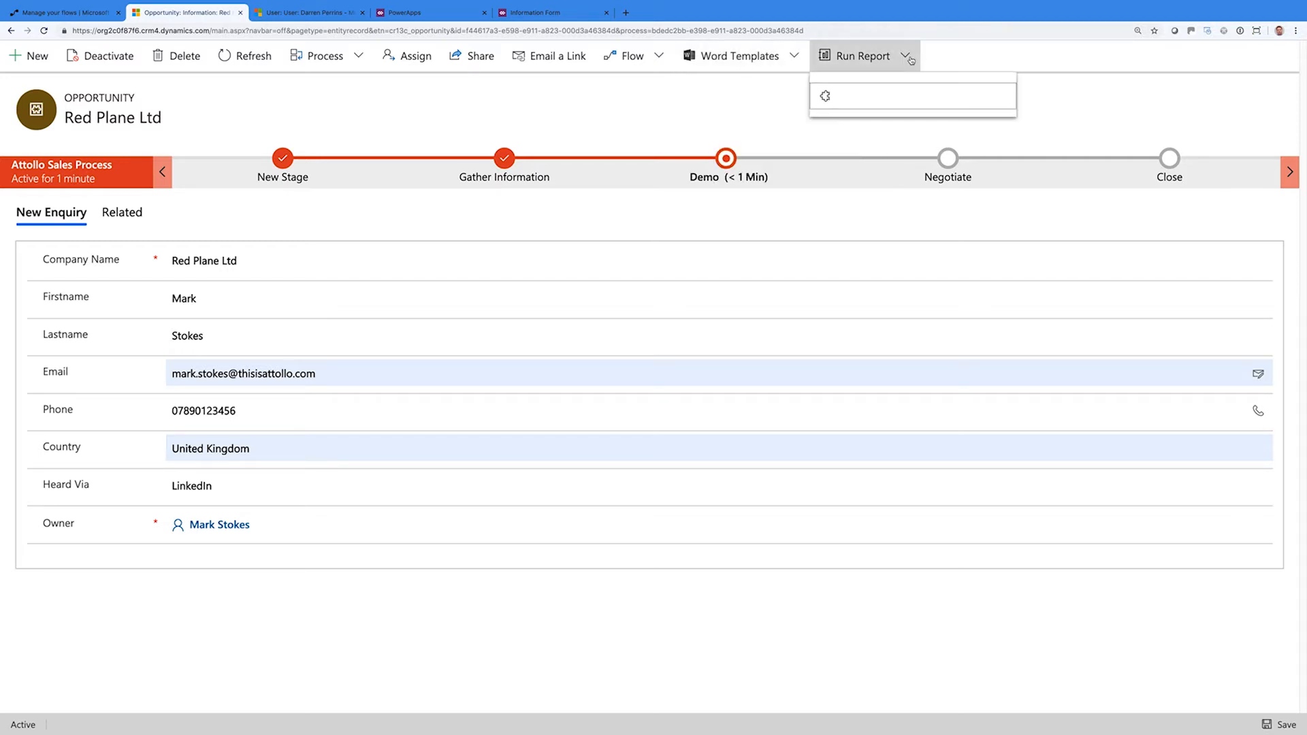
{"action": "left_click", "coordinate": [719, 125]}
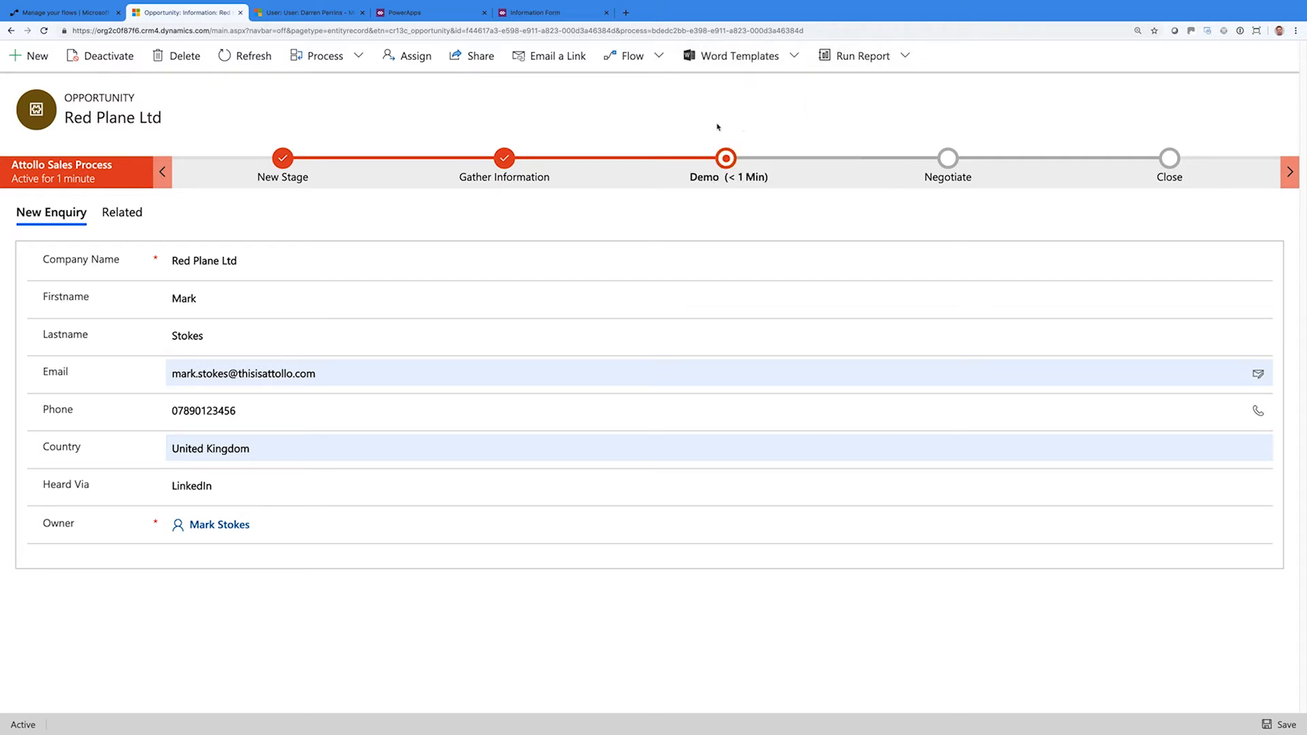
{"action": "left_click", "coordinate": [727, 171]}
In the Negotiate stage, mark price and terms as agreed and advance to Close
{"action": "left_click", "coordinate": [809, 367]}
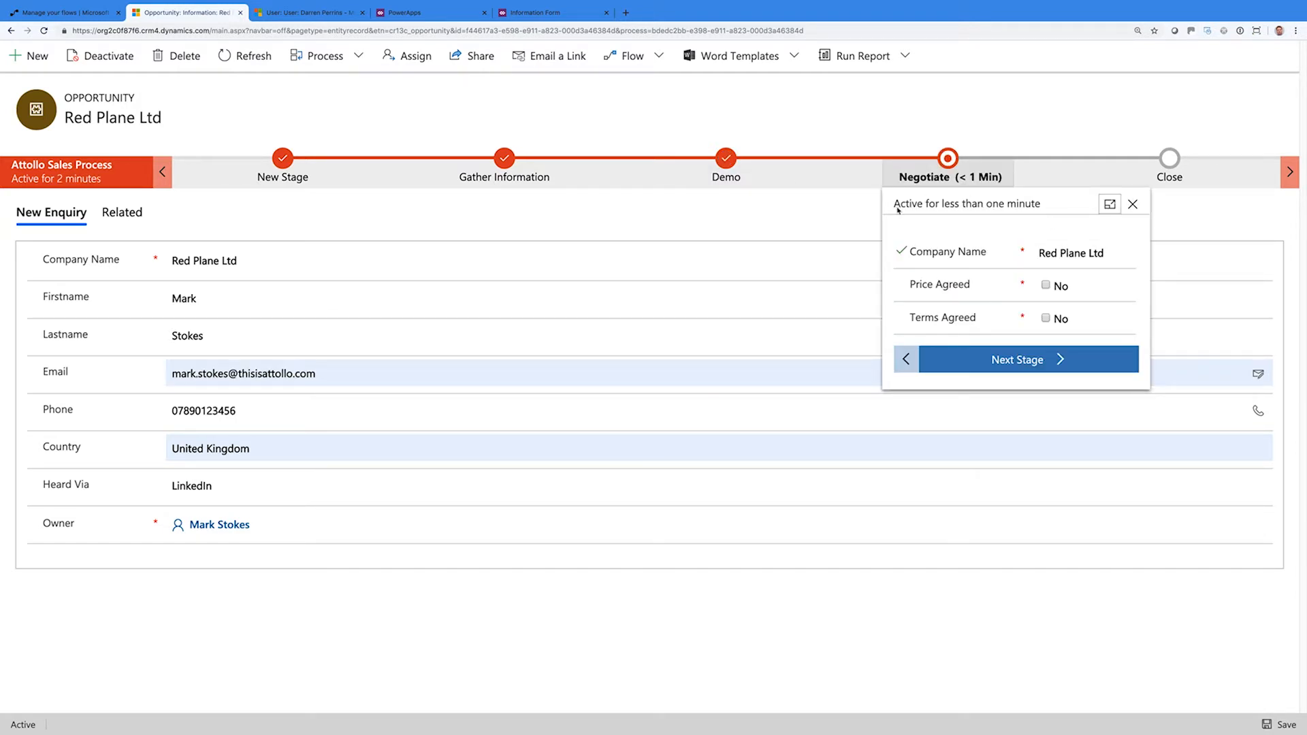
{"action": "left_click", "coordinate": [1081, 254]}
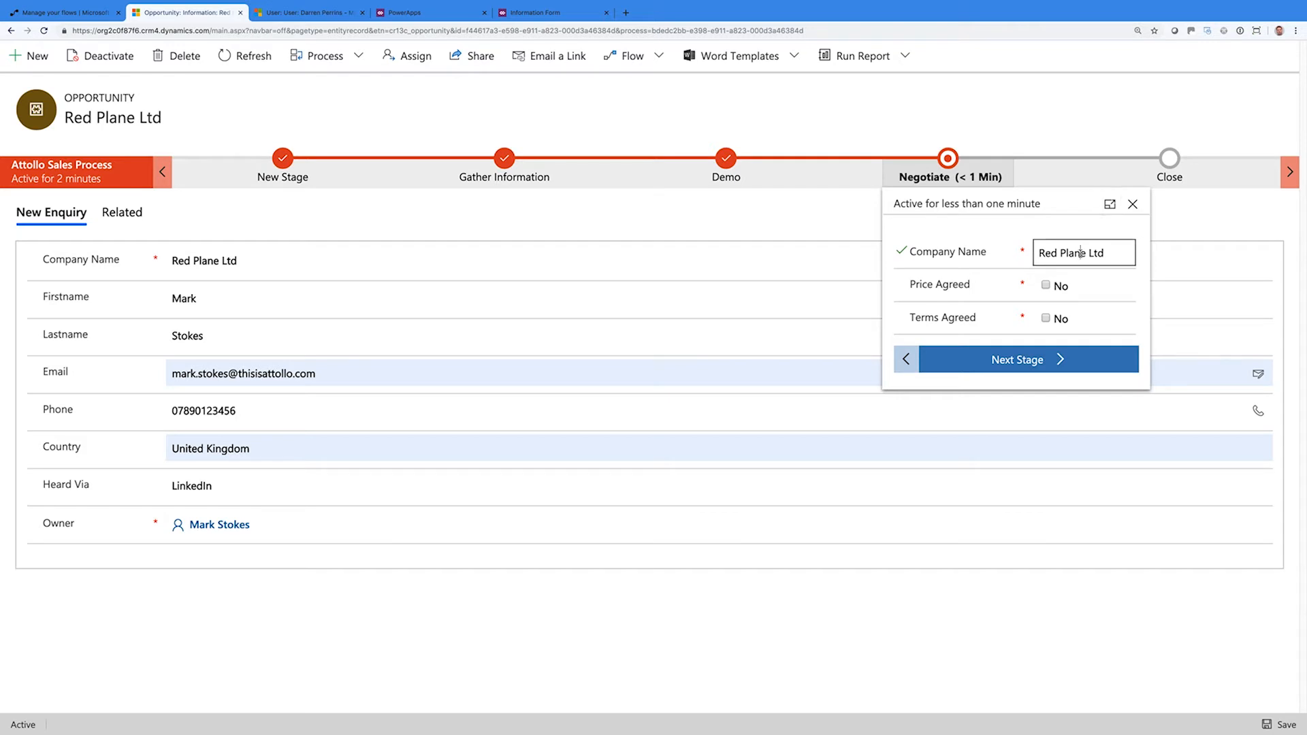
{"action": "left_click", "coordinate": [1052, 287]}
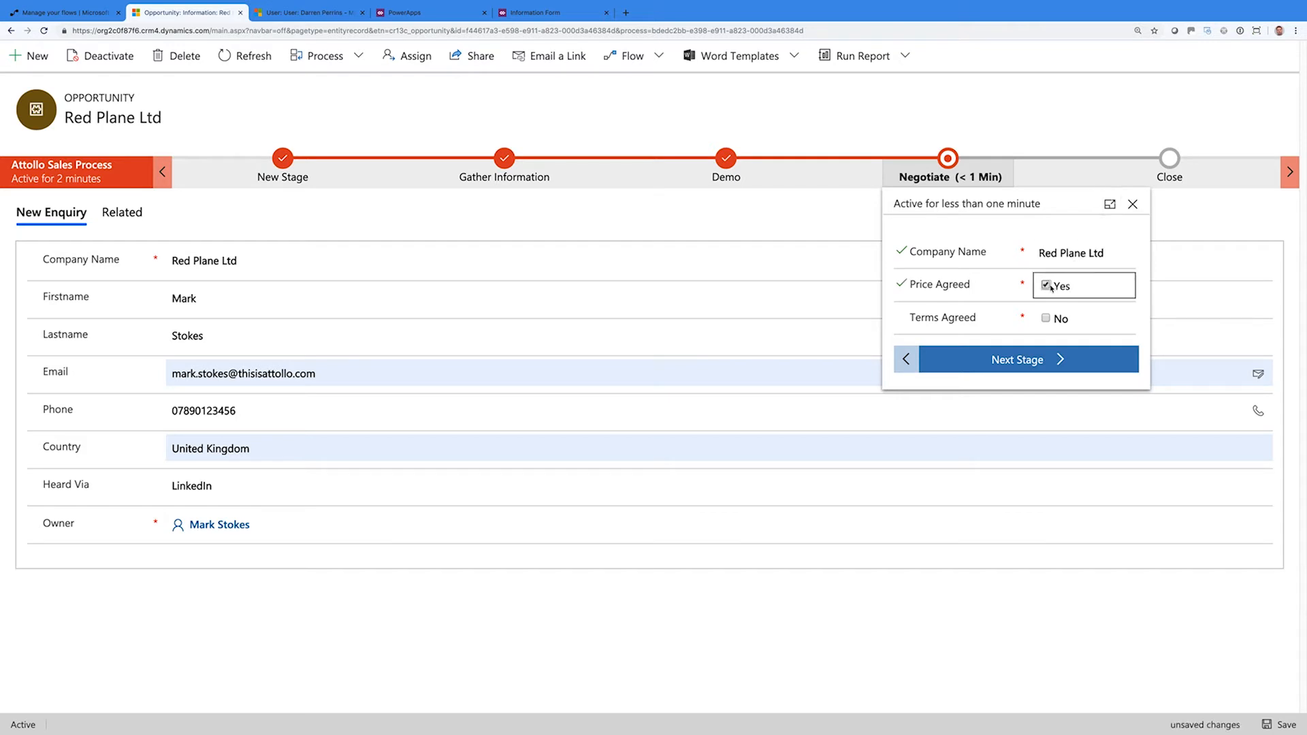
{"action": "left_click", "coordinate": [1047, 319]}
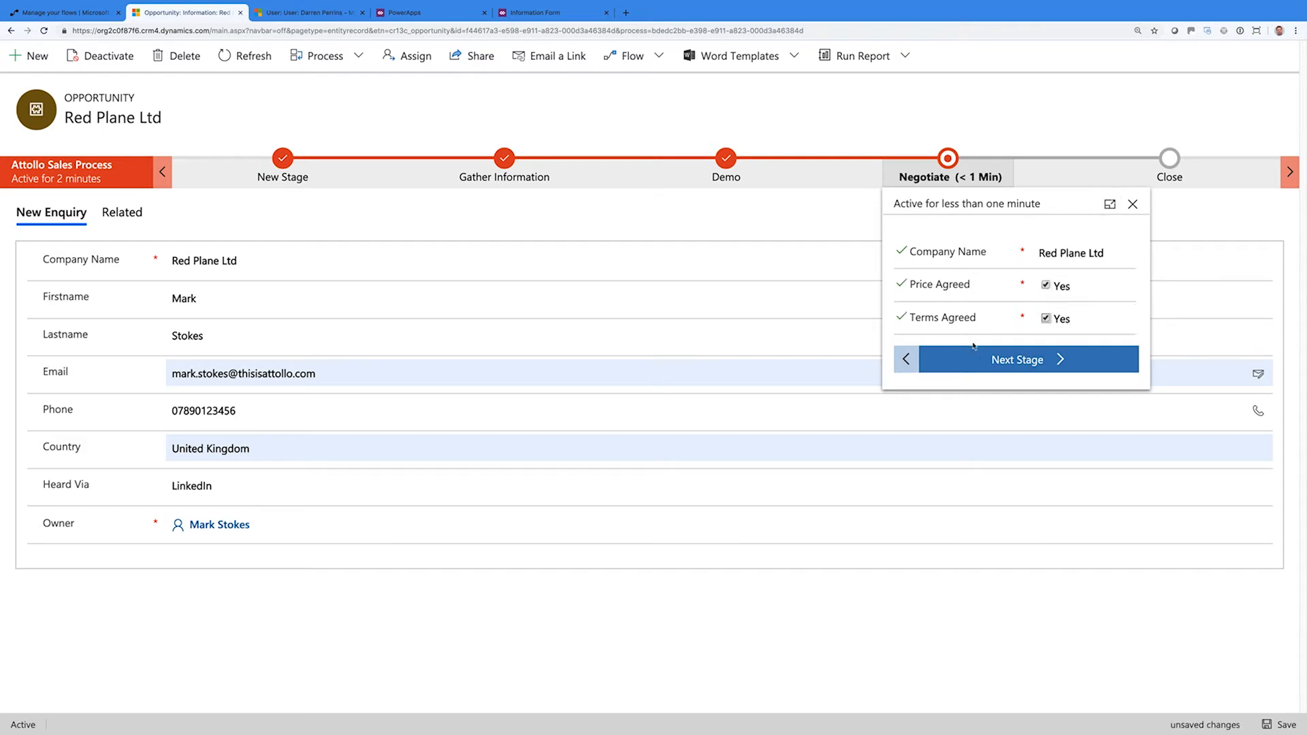
{"action": "left_click", "coordinate": [993, 360]}
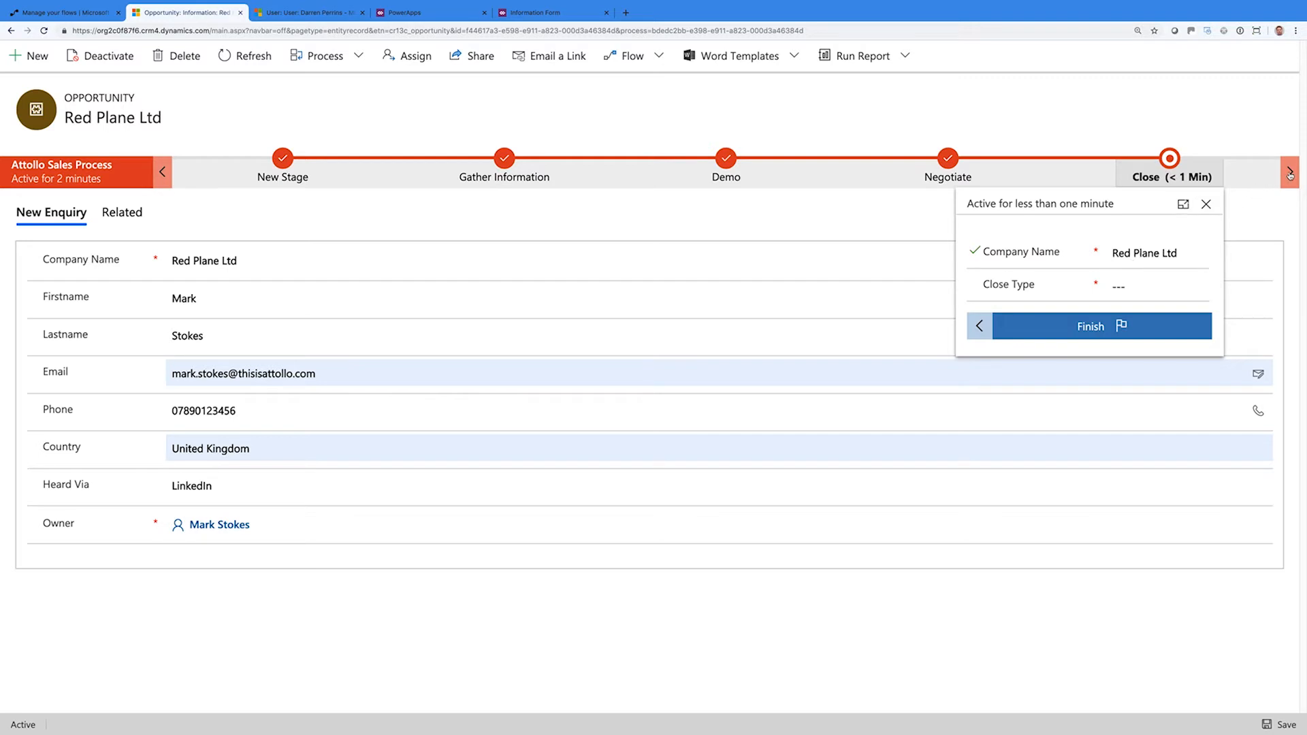
Set Close Type to Won, finish the process, and dismiss the completion summary
{"action": "left_click", "coordinate": [1135, 287]}
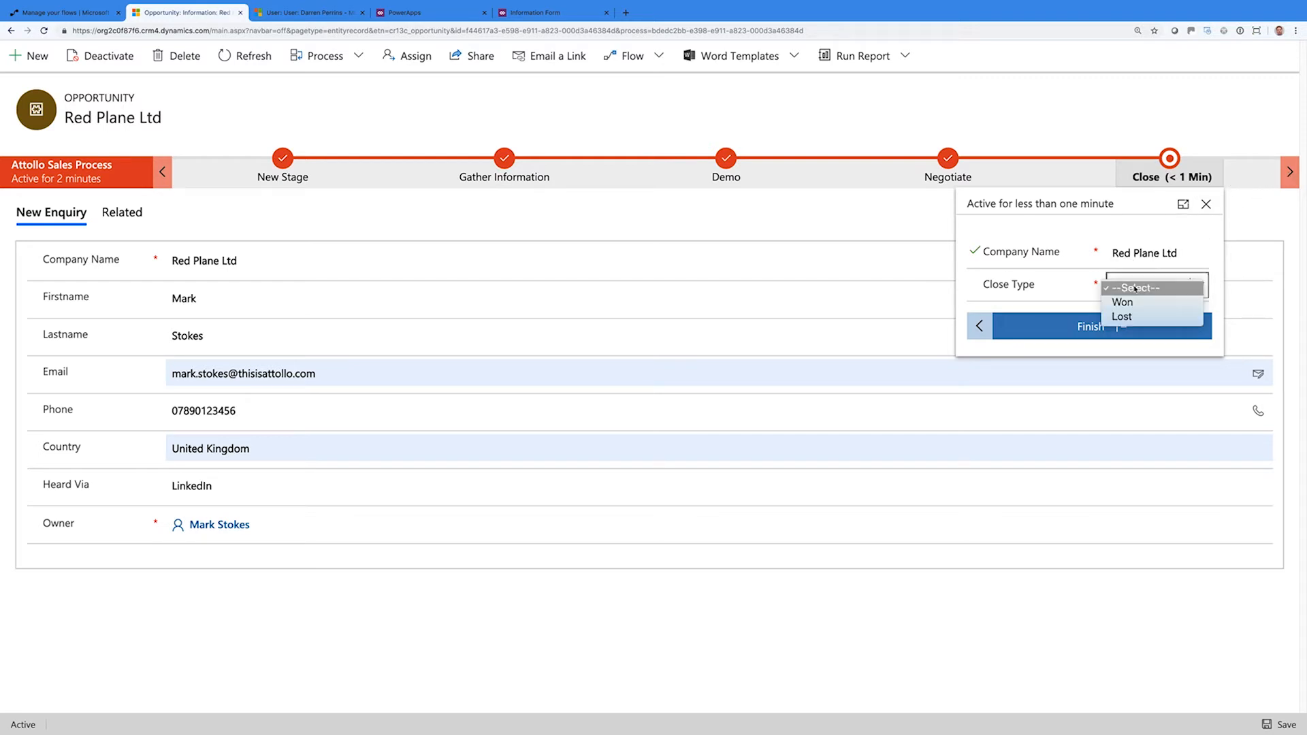
{"action": "left_click", "coordinate": [1131, 302]}
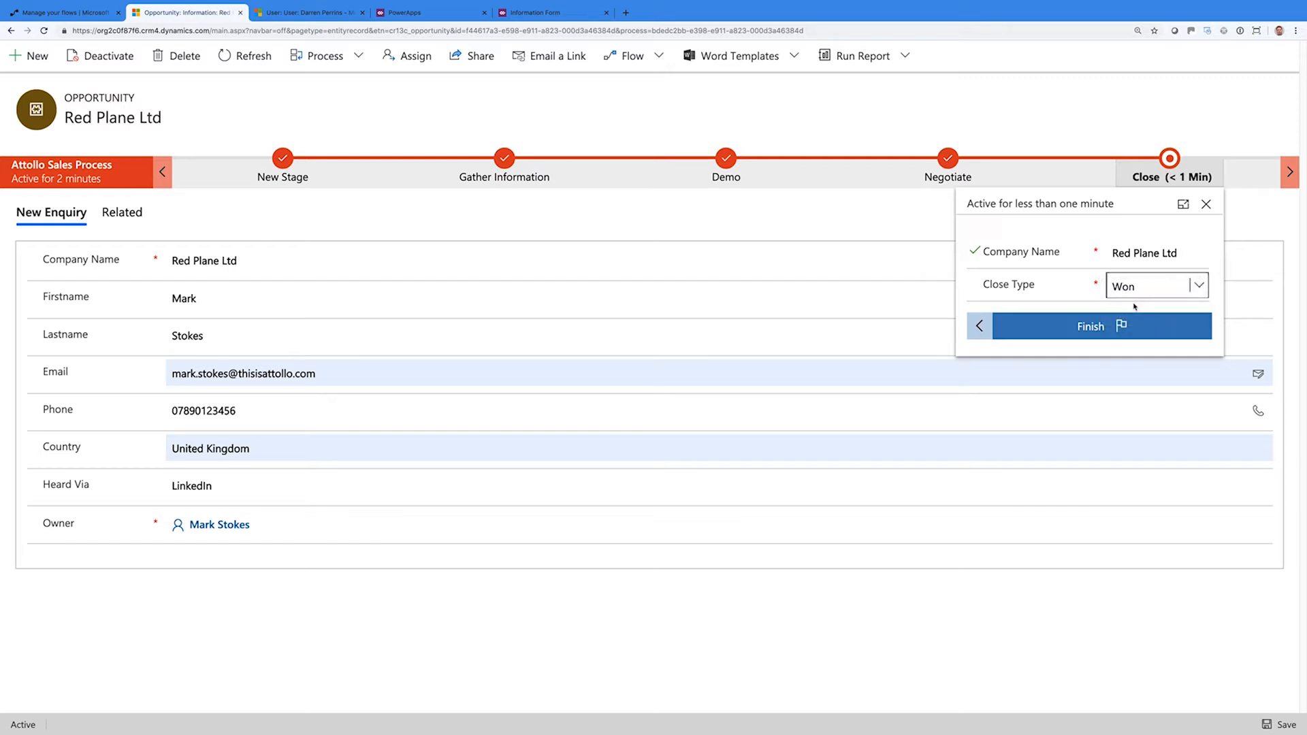
{"action": "left_click", "coordinate": [1082, 328]}
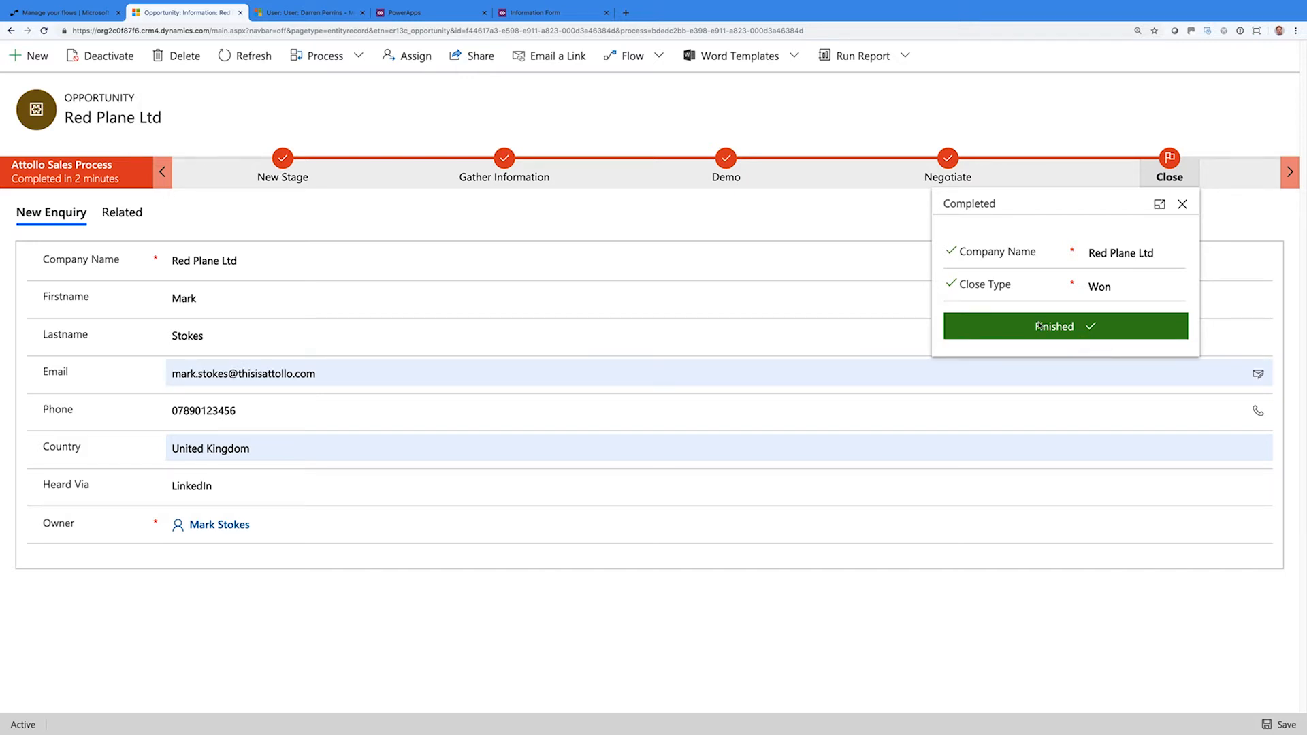
{"action": "left_click", "coordinate": [1012, 123]}
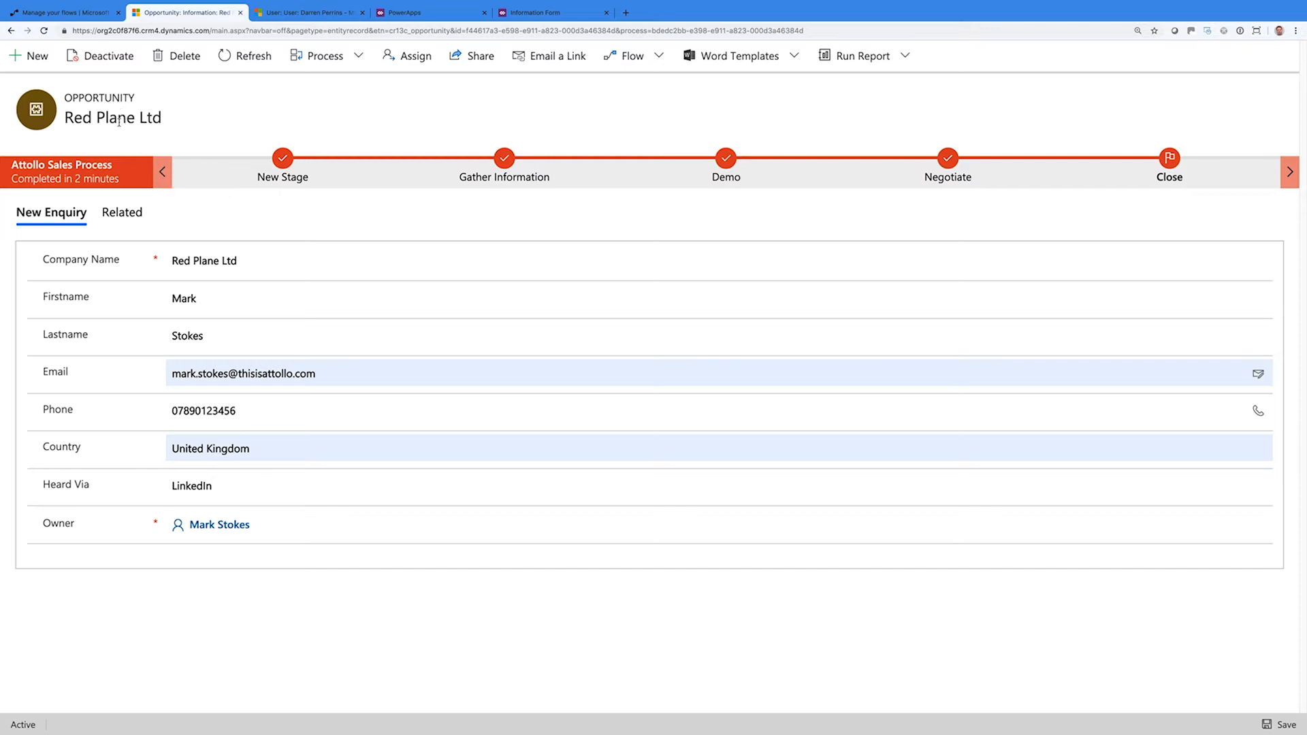
Start a new opportunity for Bad Customer with the contact's name and e-mail address
{"action": "left_click", "coordinate": [31, 56]}
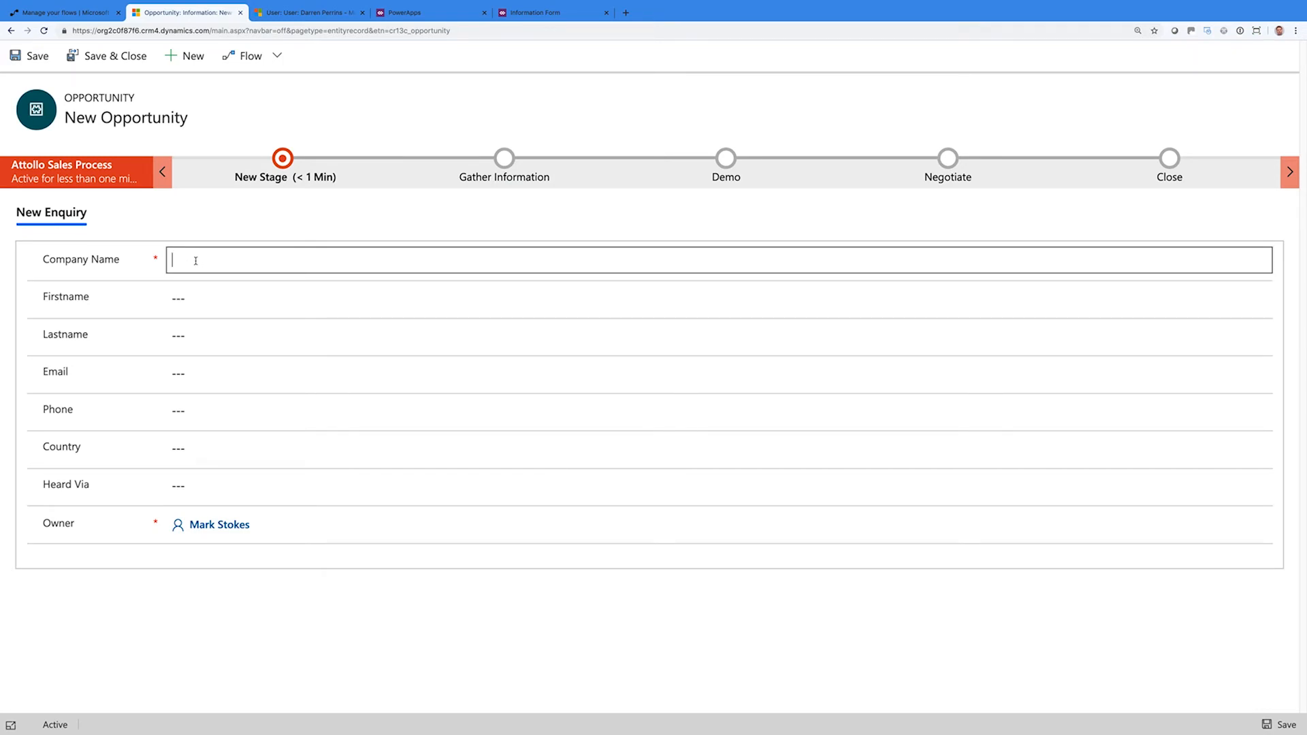
{"action": "type", "text": "Bad Customer"}
{"action": "key", "text": "Tab"}
{"action": "type", "text": "John"}
{"action": "key", "text": "Tab"}
{"action": "type", "text": "Smith"}
{"action": "key", "text": "Tab"}
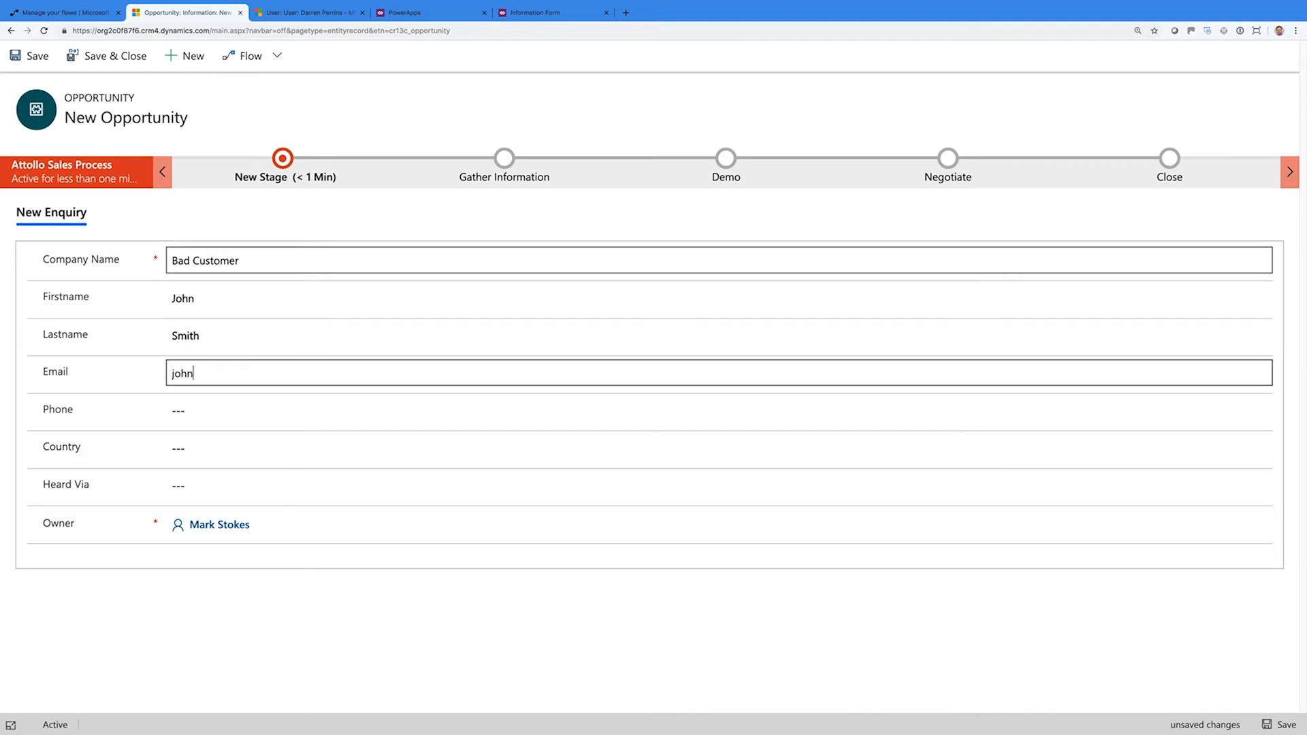
Add the phone number, United Kingdom and Google as source, save, and view New Stage details
{"action": "key", "text": "Tab"}
{"action": "type", "text": "07890123456"}
{"action": "key", "text": "Tab"}
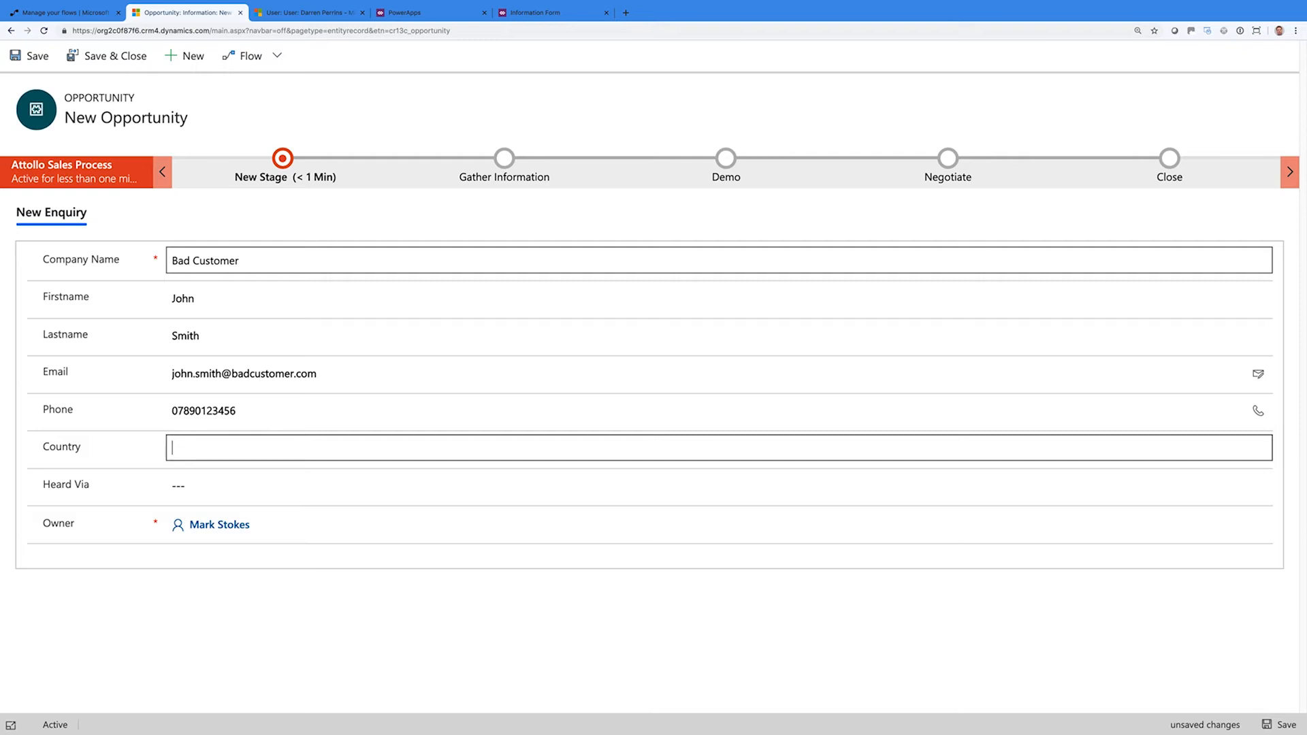
{"action": "type", "text": "United k"}
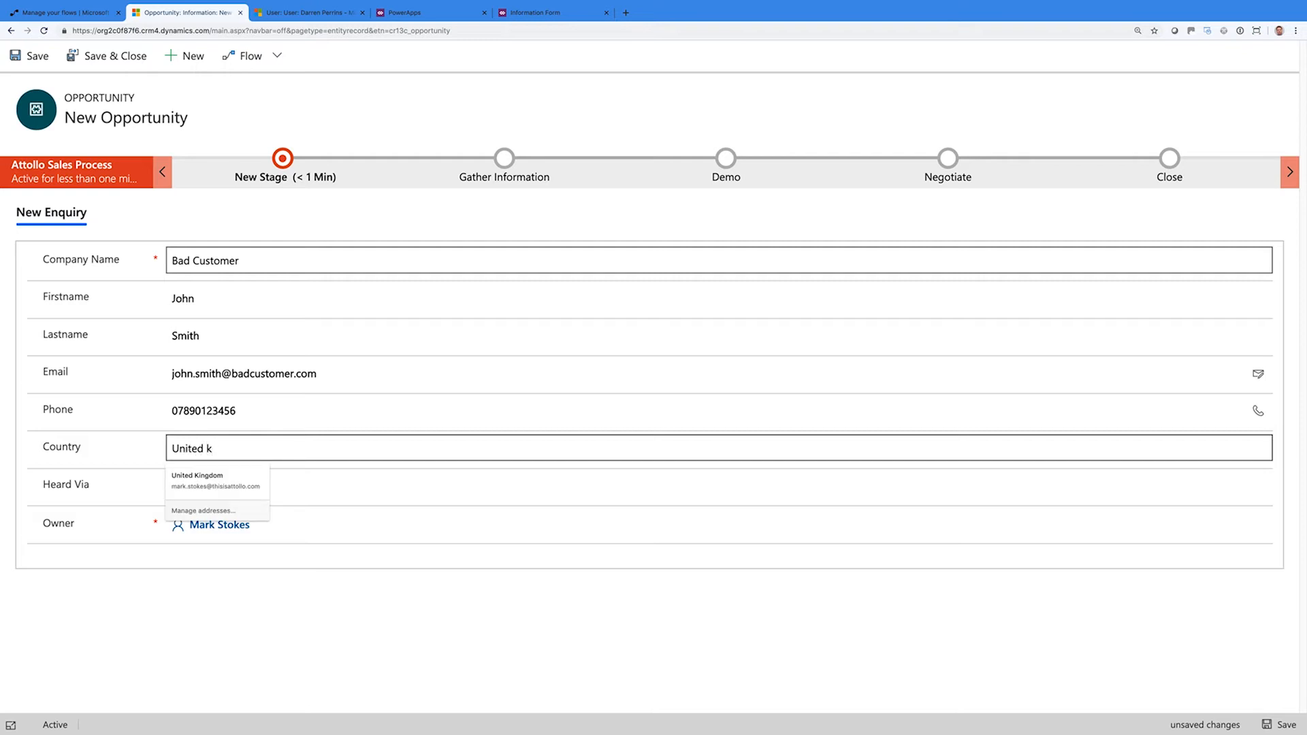
{"action": "type", "text": "Kingsdo"}
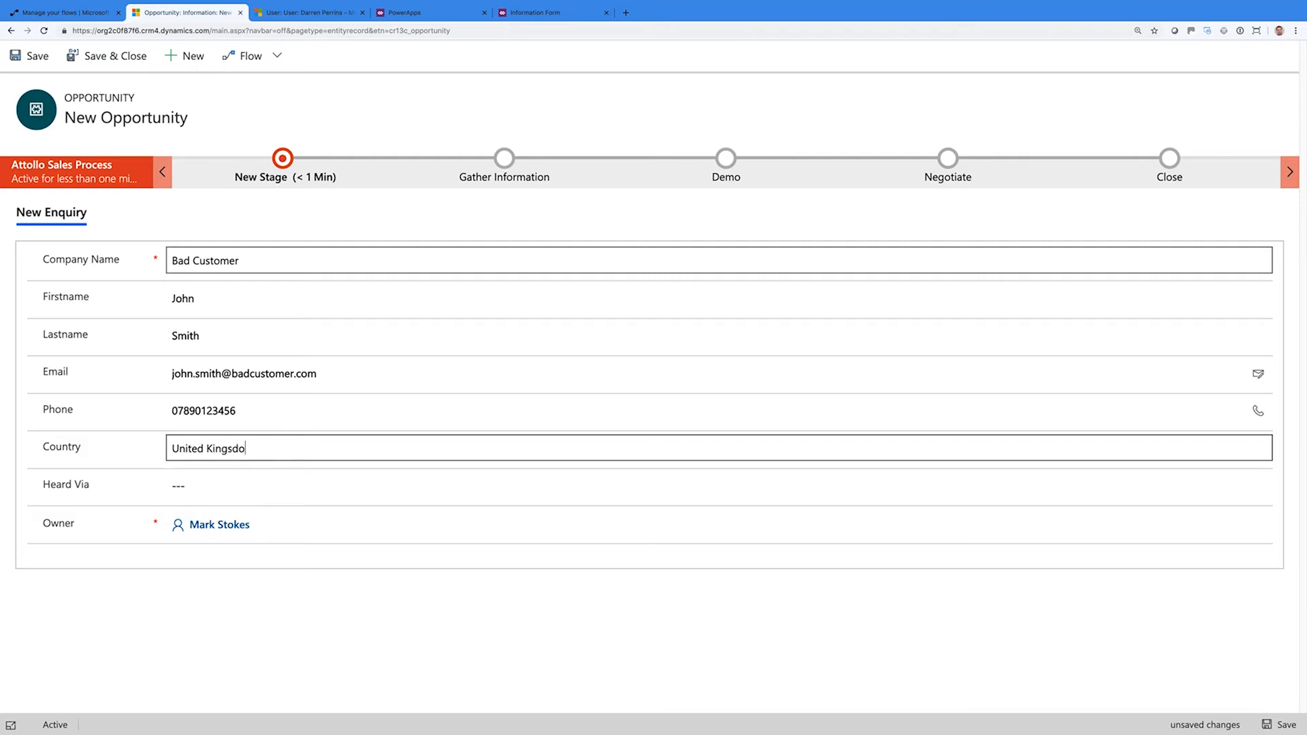
{"action": "key", "text": "BackSpace"}
{"action": "key", "text": "BackSpace"}
{"action": "key", "text": "BackSpace"}
{"action": "type", "text": "dom"}
{"action": "key", "text": "Tab"}
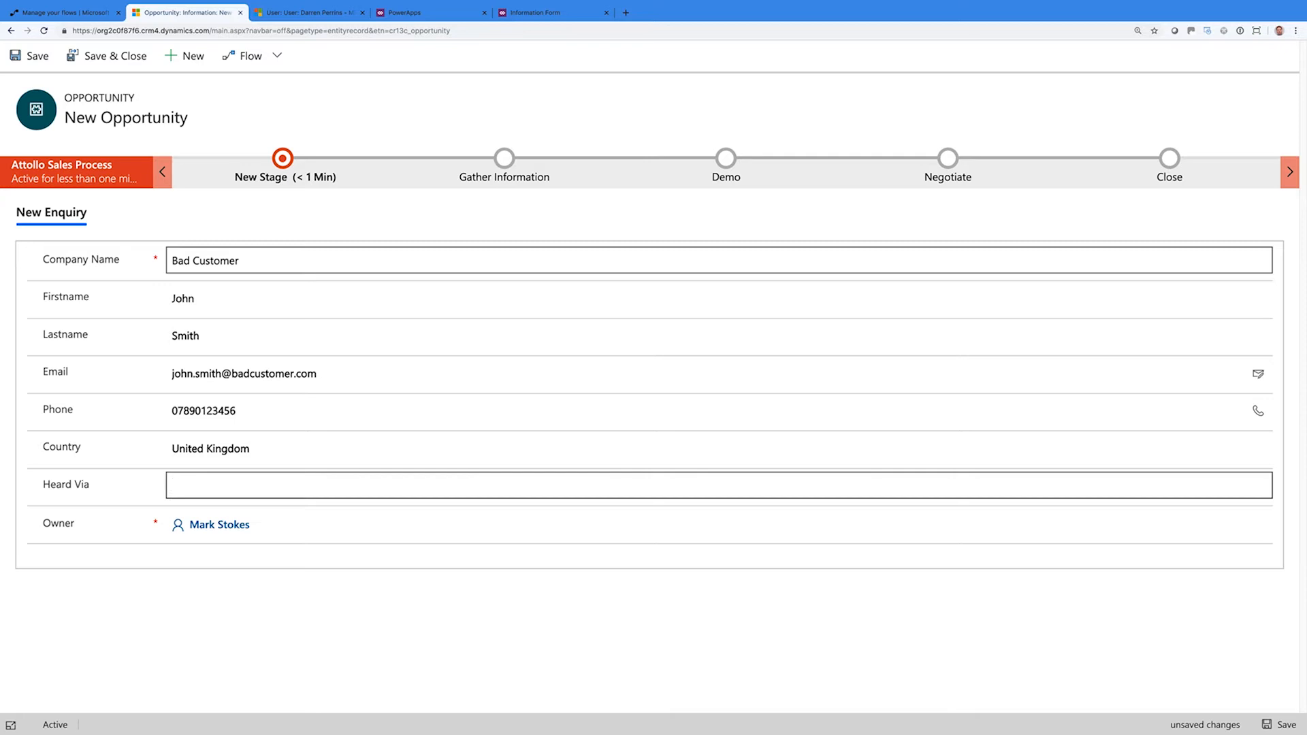
{"action": "type", "text": "Google"}
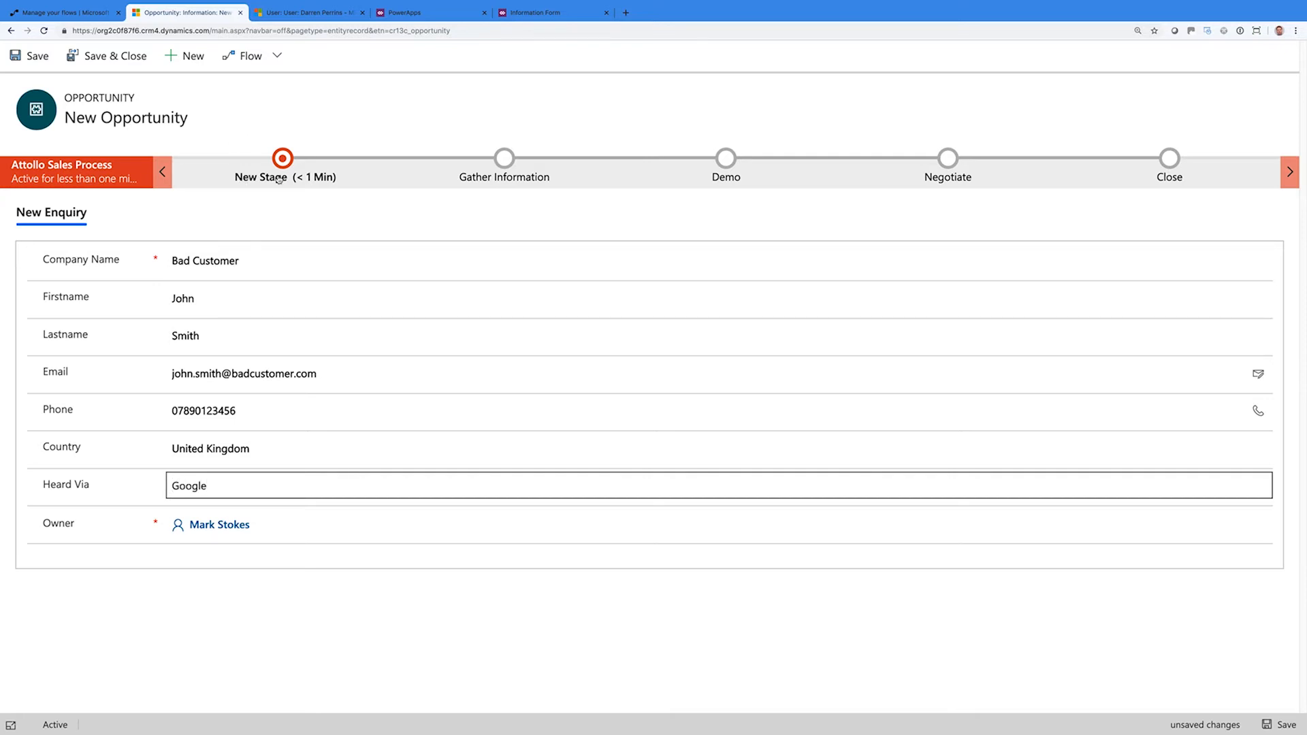
{"action": "left_click", "coordinate": [239, 177]}
{"action": "left_click", "coordinate": [32, 55]}
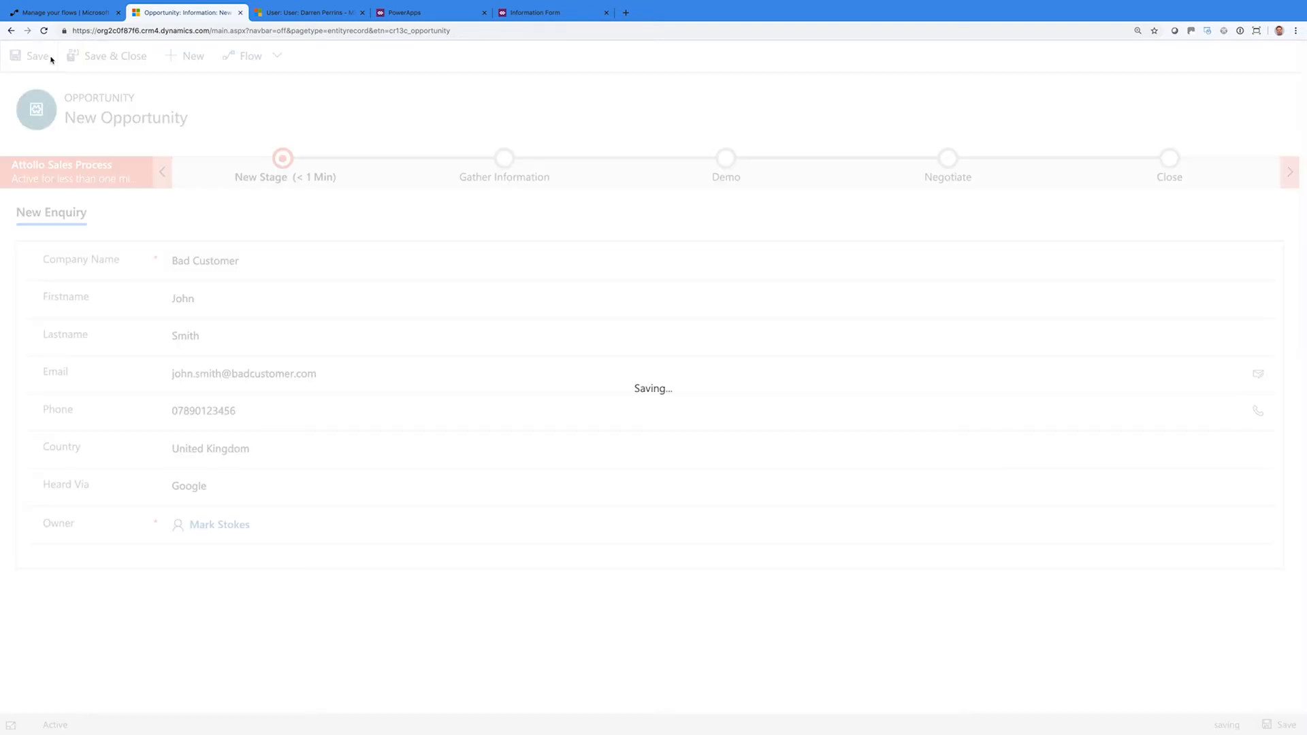
{"action": "left_click", "coordinate": [310, 179]}
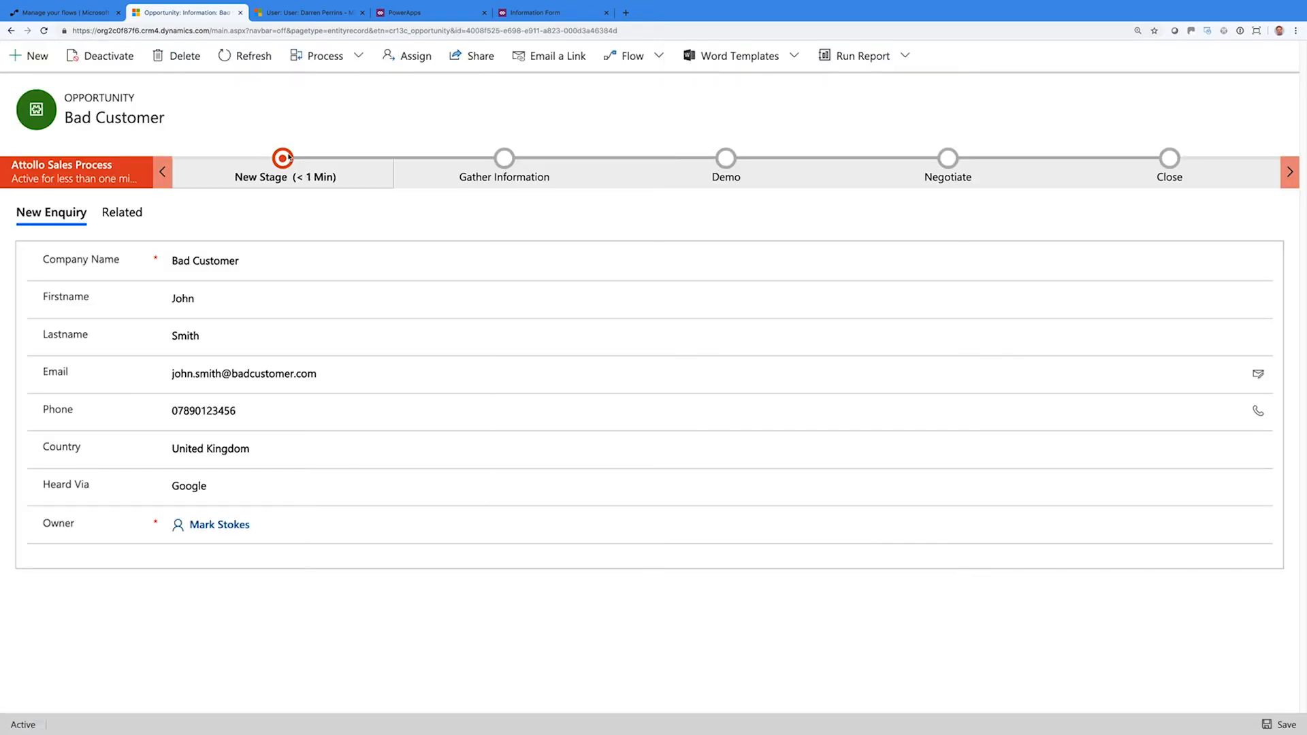
Advance to Gather Information and enter 5000 seats, pain points 'Everything', requirements 'The world.'
{"action": "left_click", "coordinate": [354, 457]}
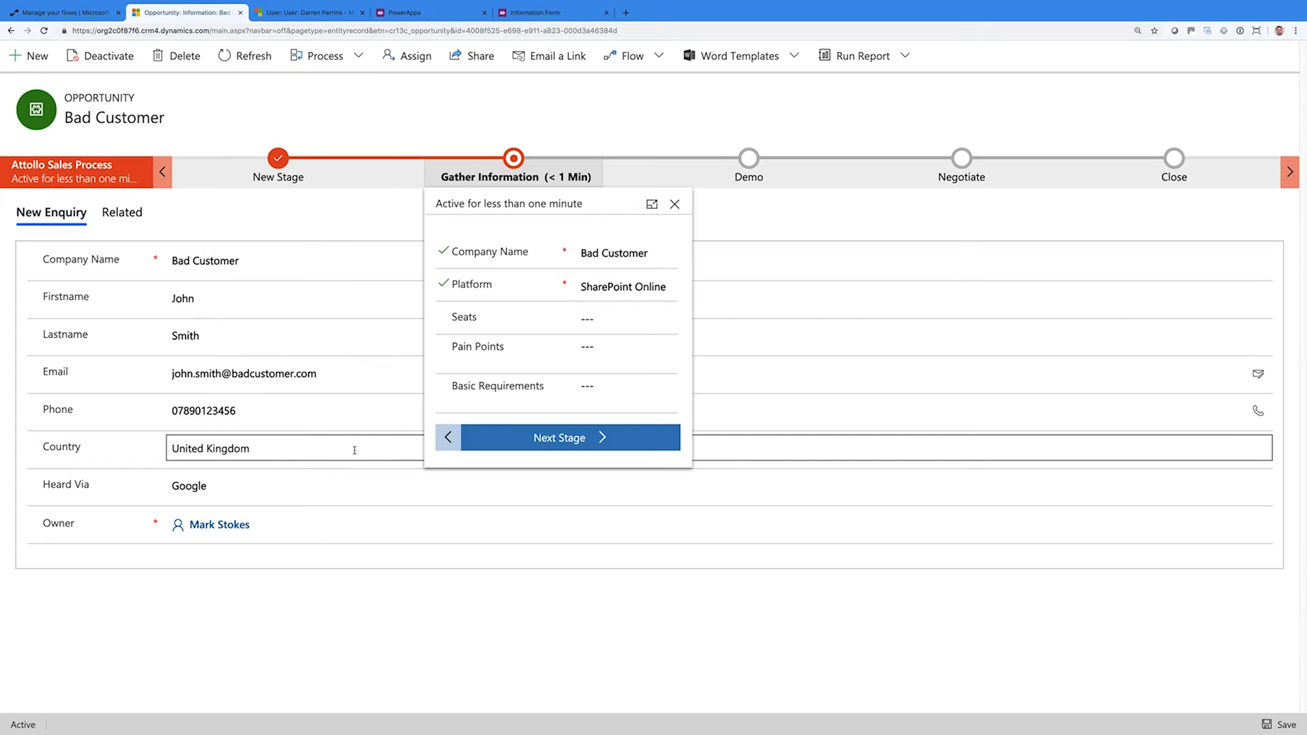
{"action": "left_click", "coordinate": [607, 318]}
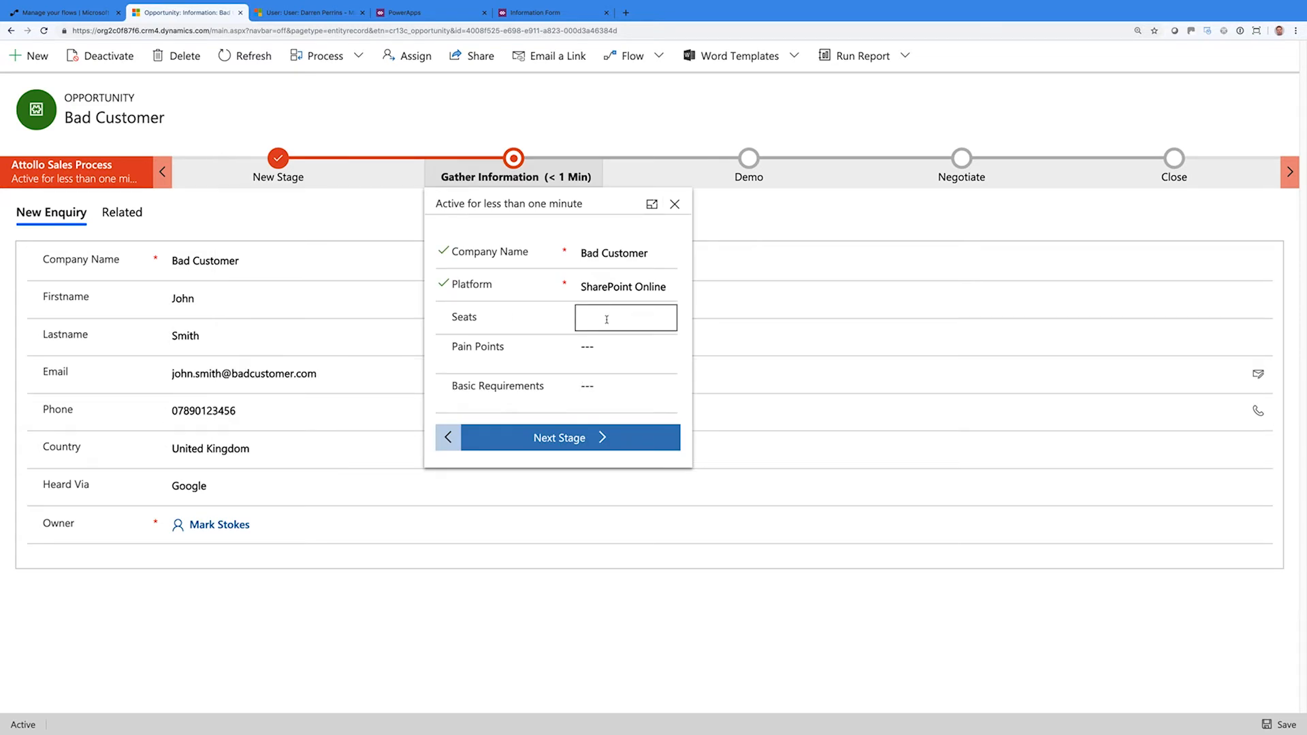
{"action": "type", "text": "5000"}
{"action": "key", "text": "Tab"}
{"action": "type", "text": "Everything"}
{"action": "key", "text": "Tab"}
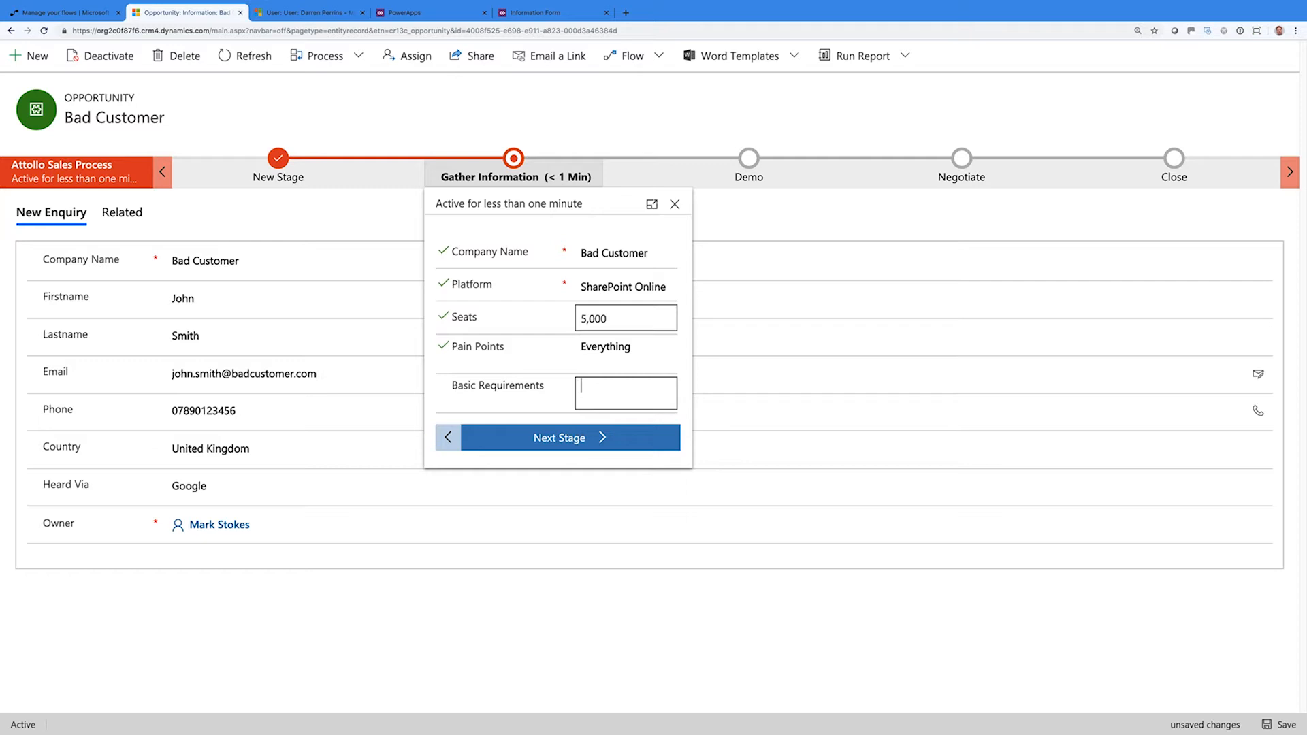
{"action": "type", "text": "The world."}
Pass Demo with both demo items ticked, then mark price and terms agreed in Negotiate
{"action": "left_click", "coordinate": [599, 437]}
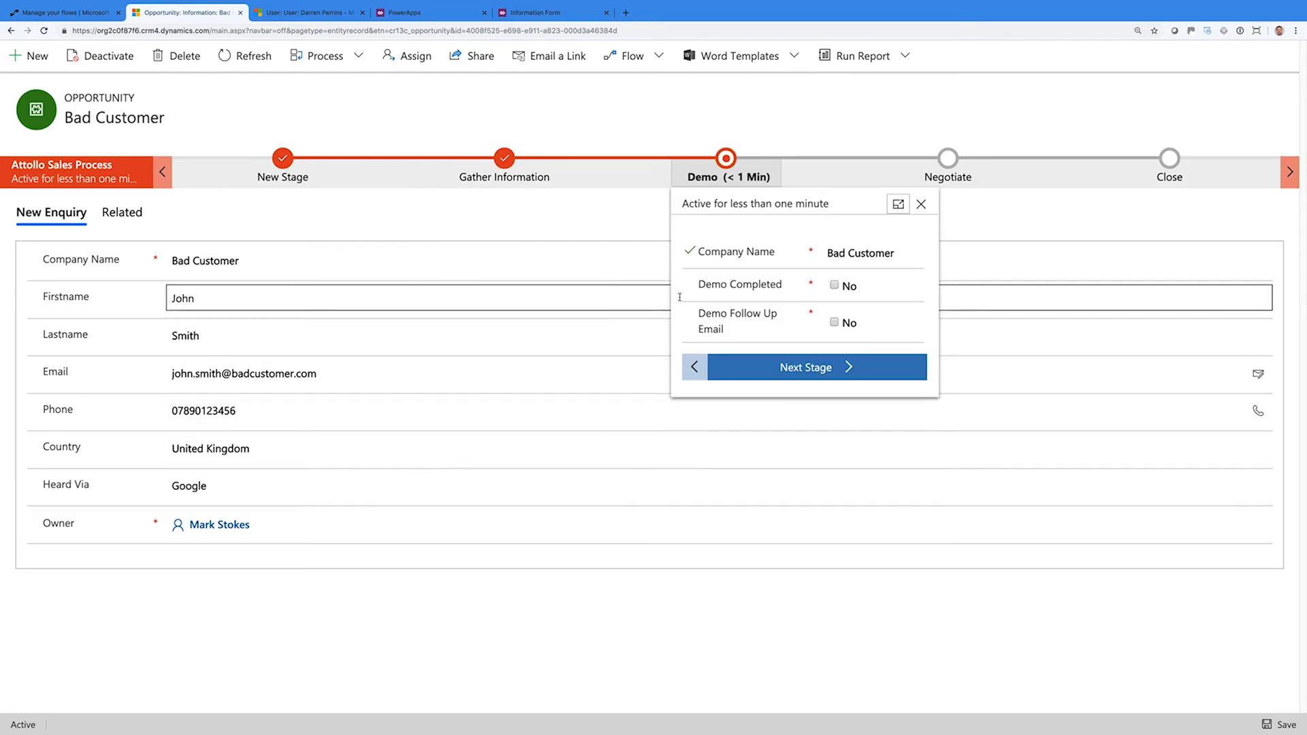
{"action": "left_click", "coordinate": [834, 286]}
{"action": "left_click", "coordinate": [834, 324]}
{"action": "left_click", "coordinate": [838, 371]}
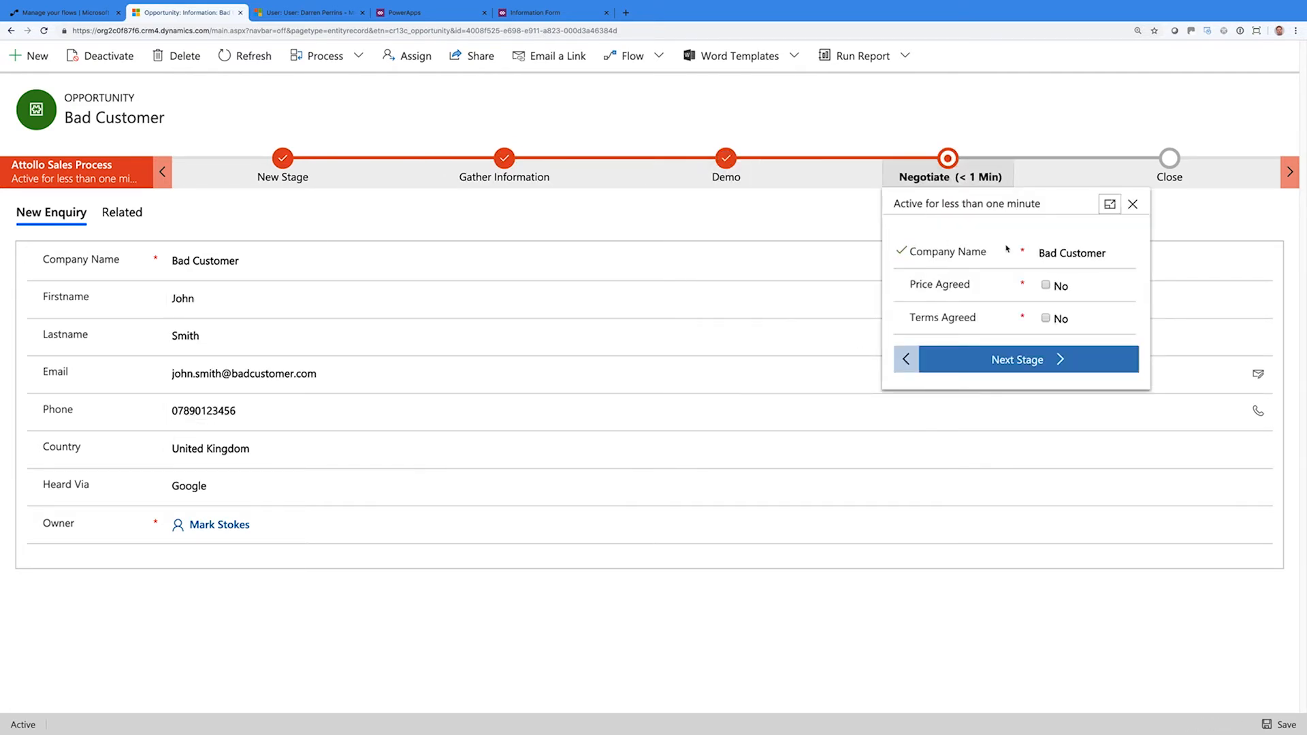
{"action": "left_click", "coordinate": [1045, 285]}
{"action": "left_click", "coordinate": [1046, 318]}
Move to the Close stage and set Close Type to Lost
{"action": "left_click", "coordinate": [1047, 359]}
{"action": "left_click", "coordinate": [1130, 286]}
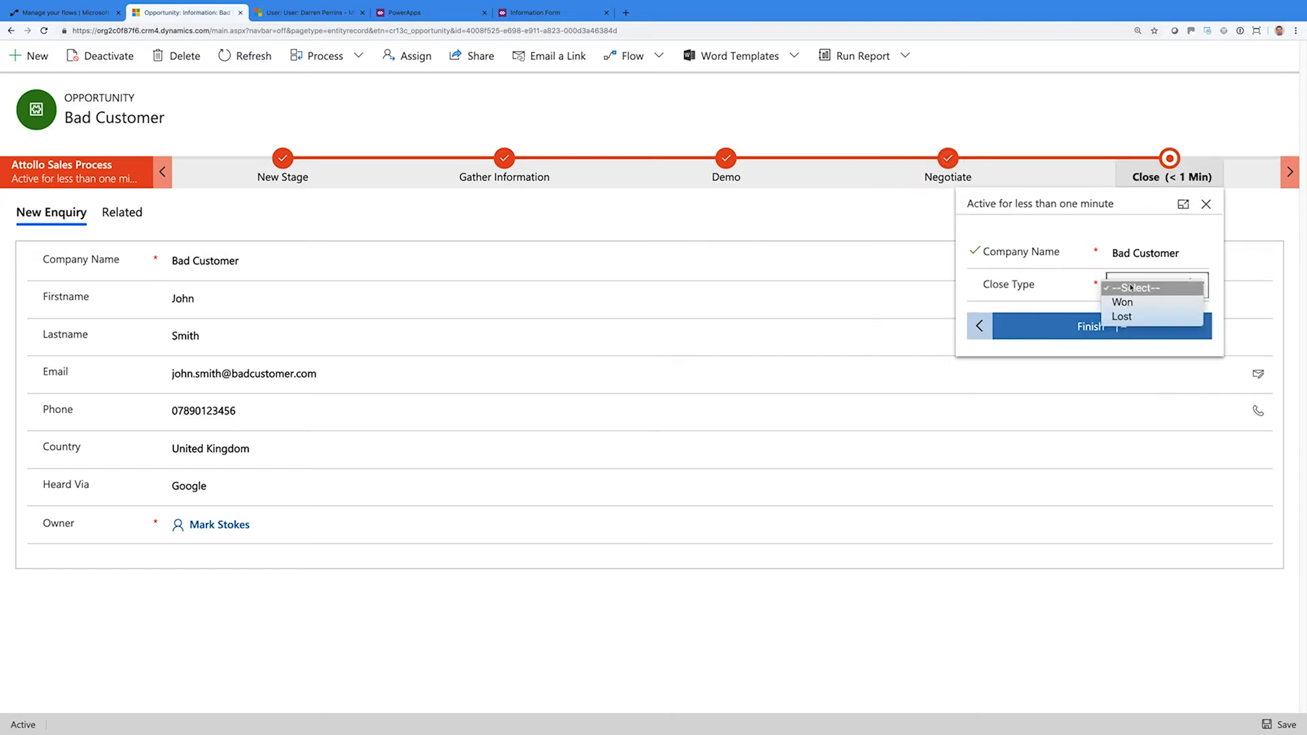
{"action": "left_click", "coordinate": [1131, 317]}
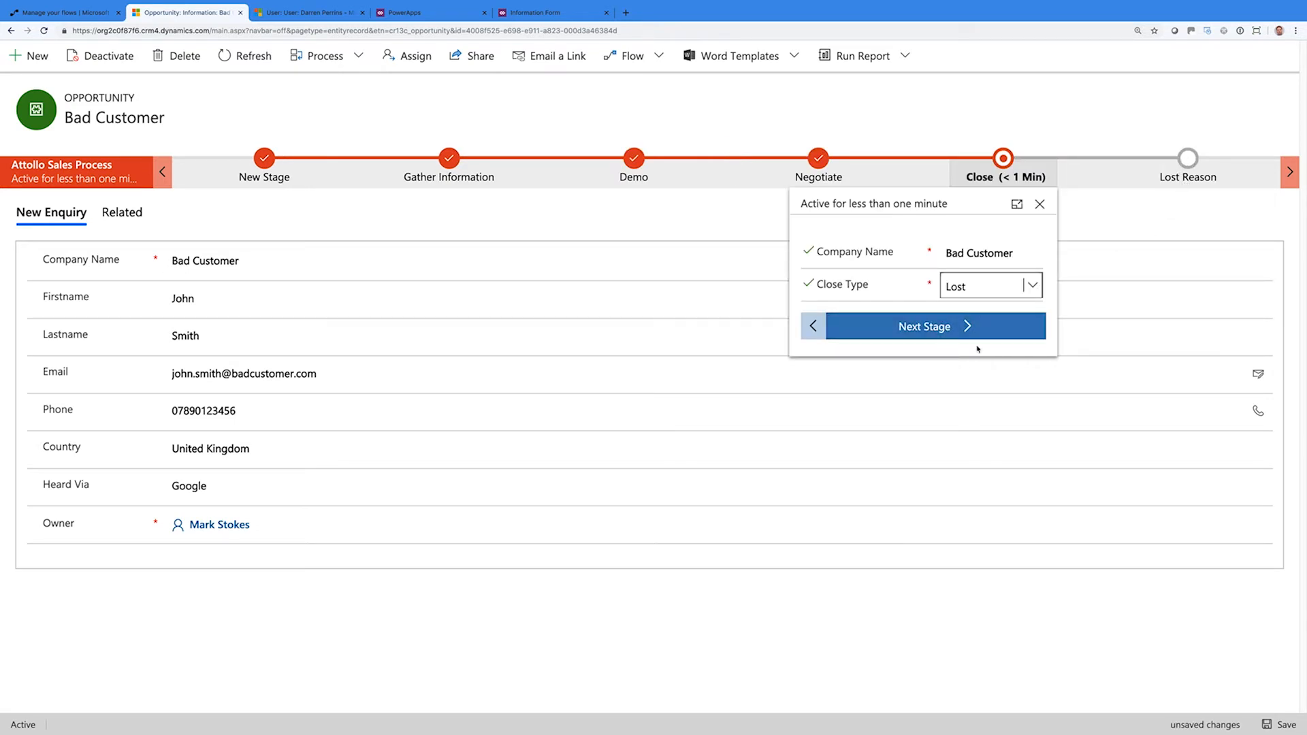
Advance to Lost Reason and enter 'They wanted the world for peanuts.'
{"action": "left_click", "coordinate": [956, 339]}
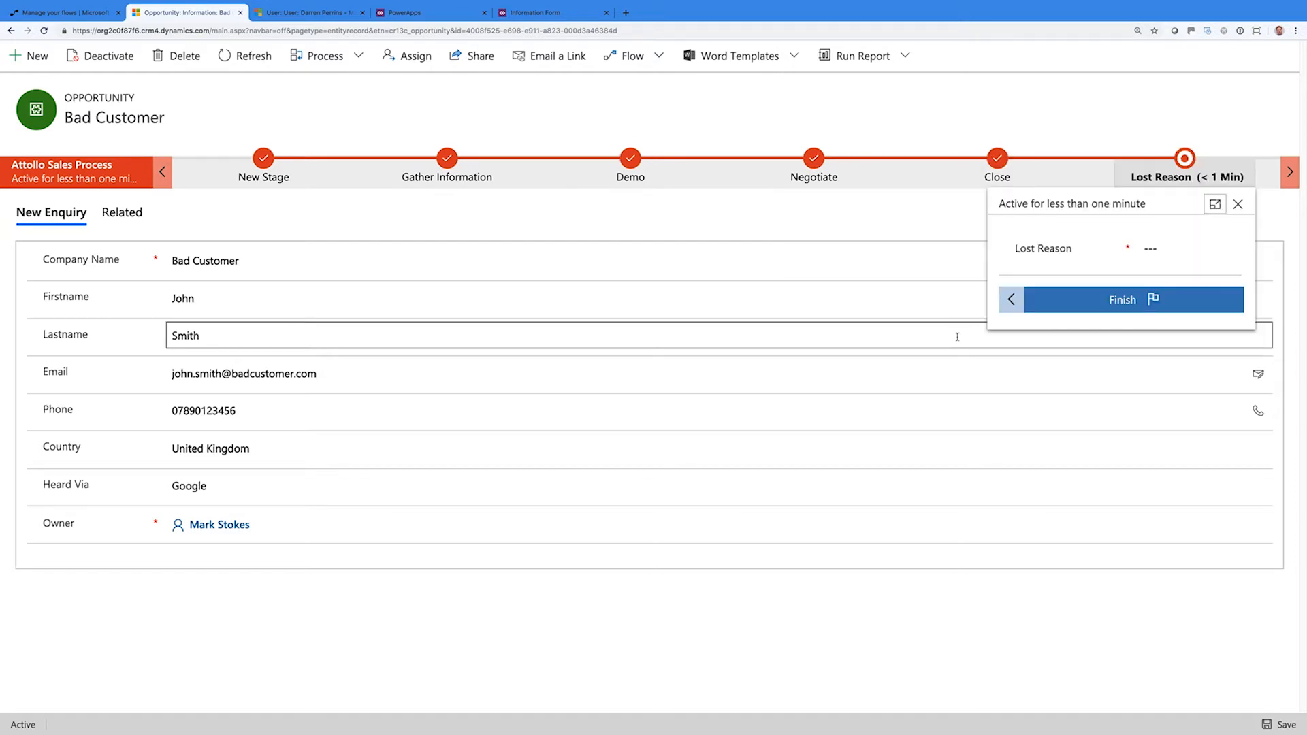
{"action": "left_click", "coordinate": [1148, 250]}
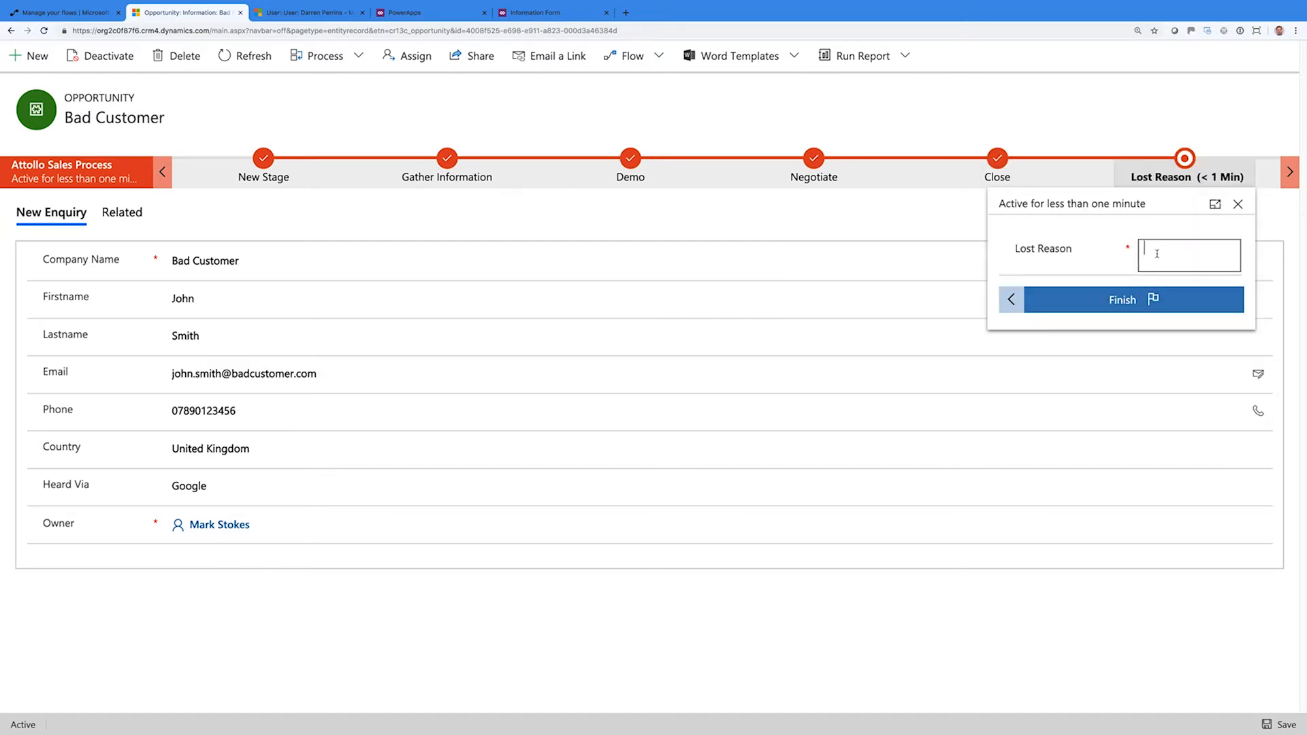
{"action": "type", "text": "They wanted the world for peanuts."}
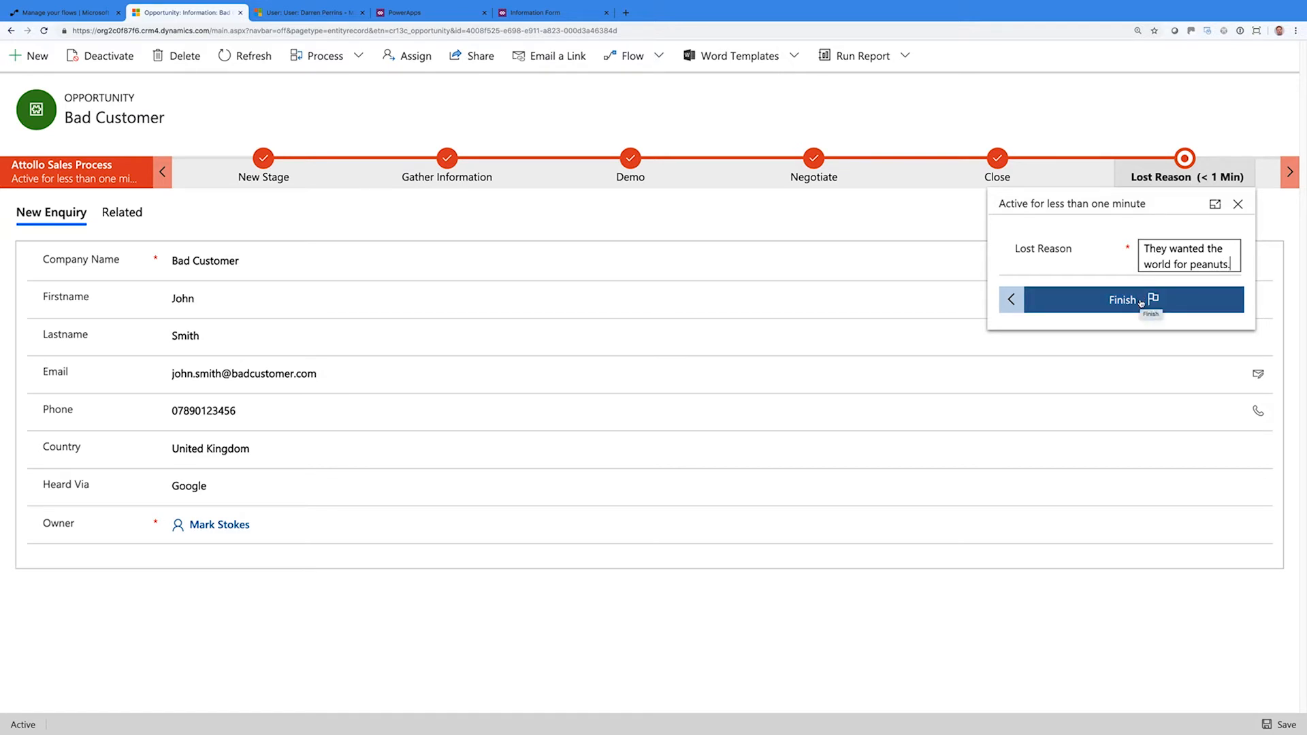
Finish the process, dismiss the summary, and return to the business process flows list
{"action": "left_click", "coordinate": [1141, 303]}
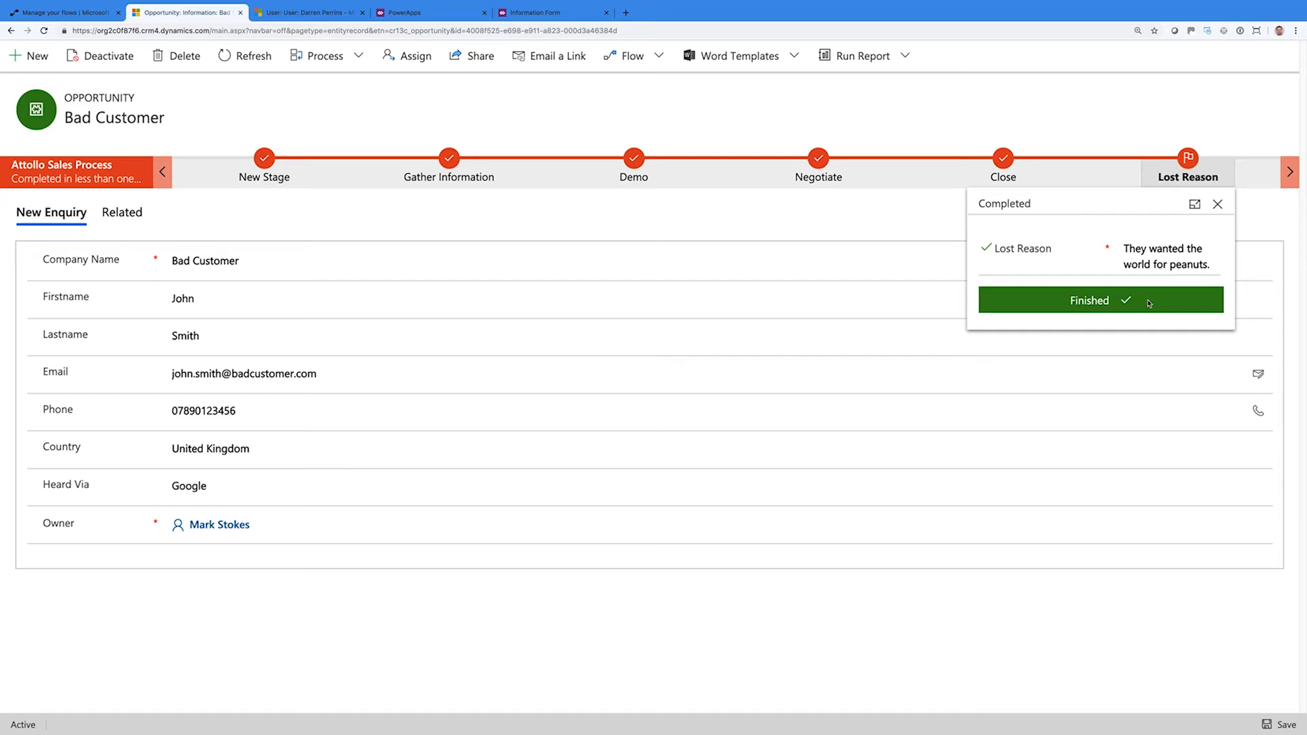
{"action": "left_click", "coordinate": [1221, 140]}
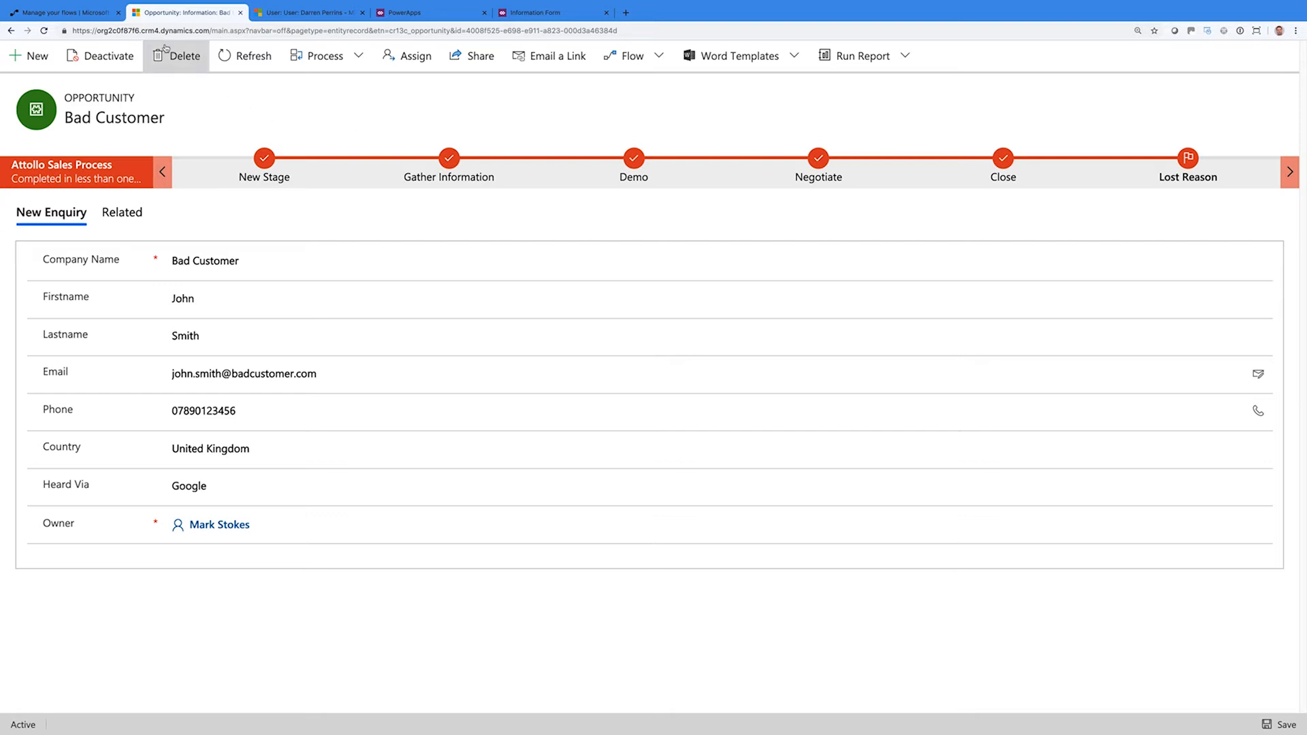
{"action": "left_click", "coordinate": [81, 14]}
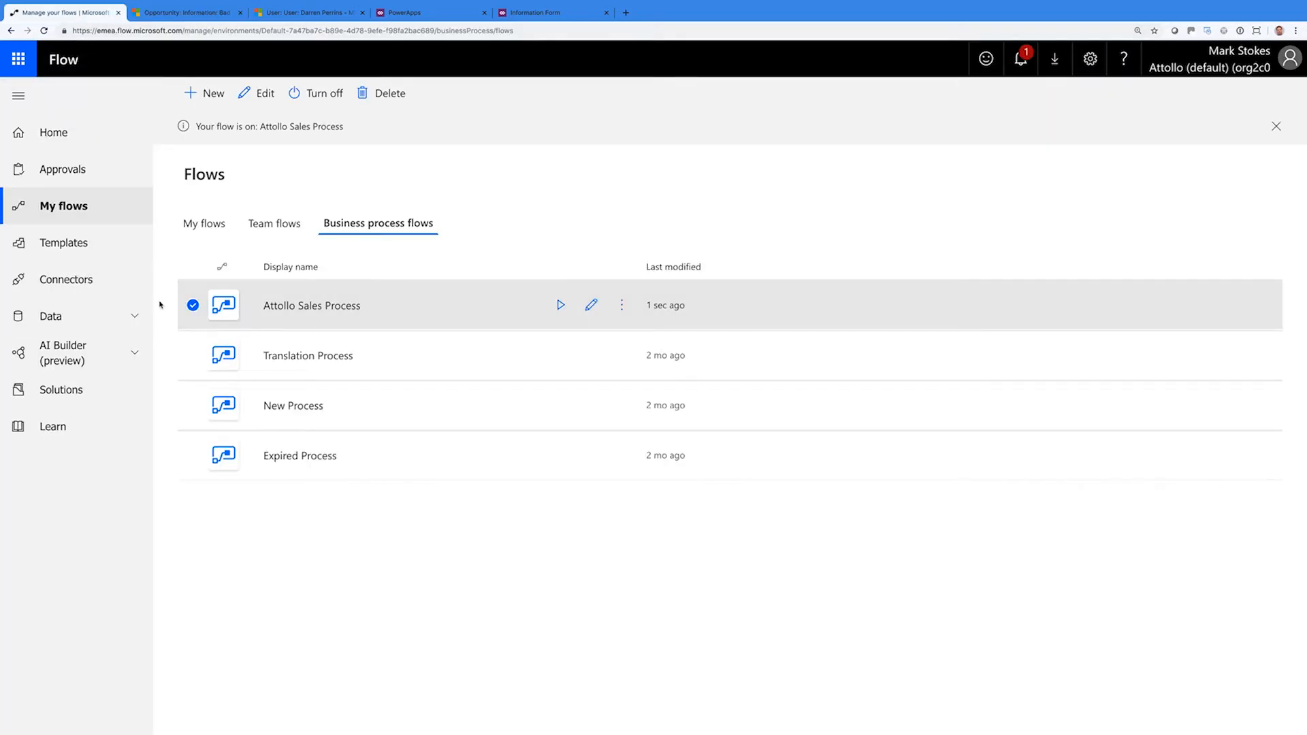
Deselect the flow, finish the pending Opportunity form edit in PowerApps, and start a new app from Apps
{"action": "left_click", "coordinate": [499, 221]}
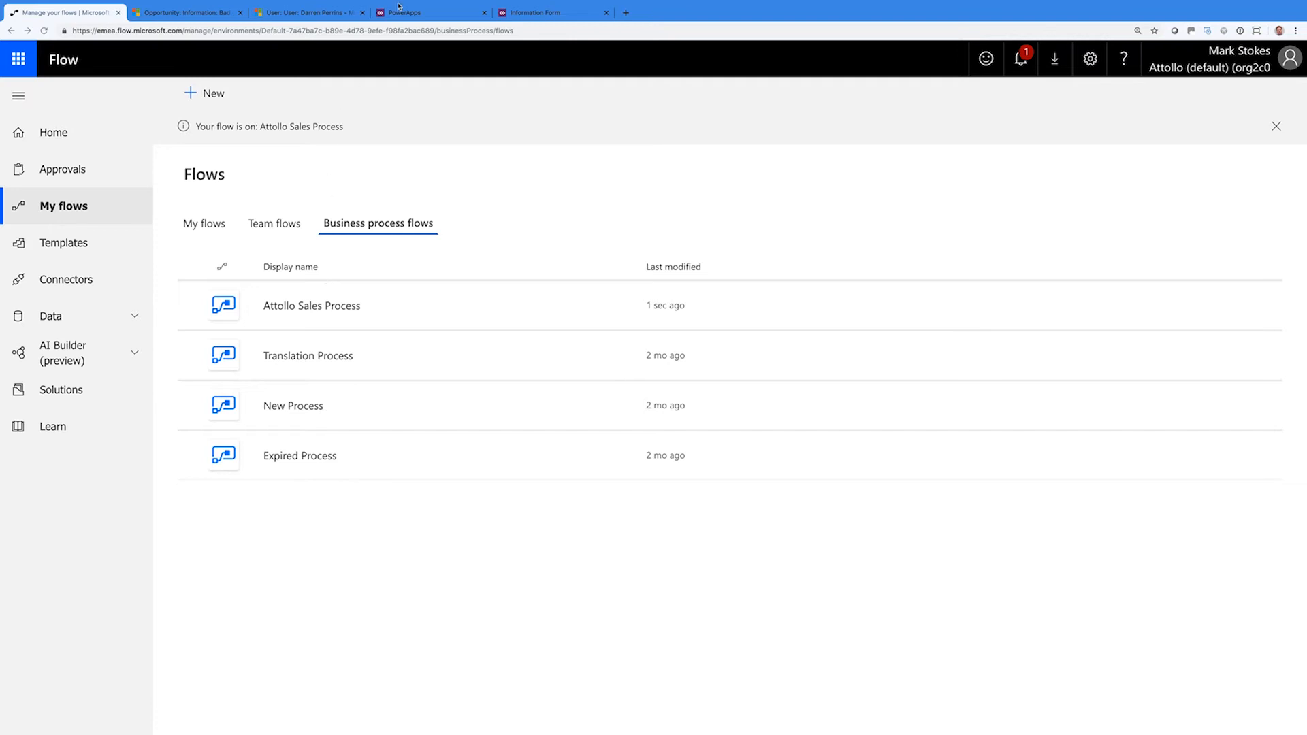
{"action": "left_click", "coordinate": [420, 10]}
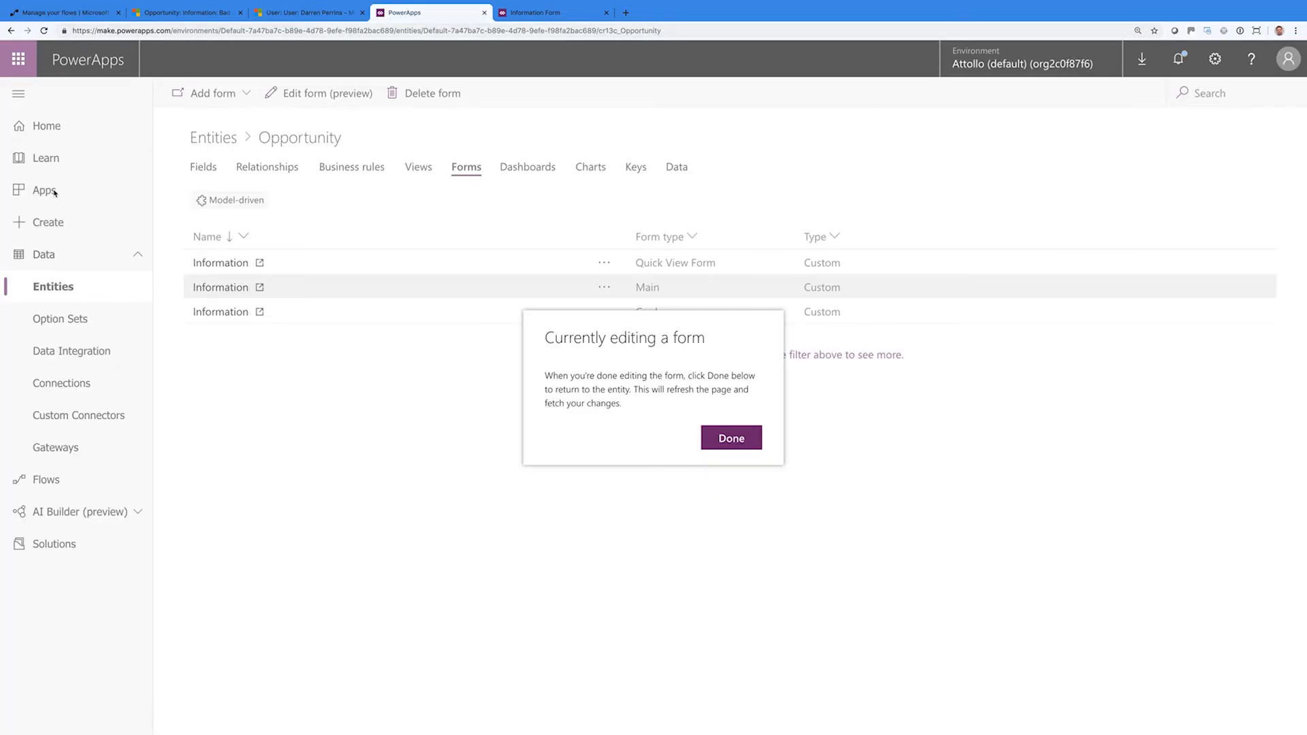
{"action": "left_click", "coordinate": [723, 446]}
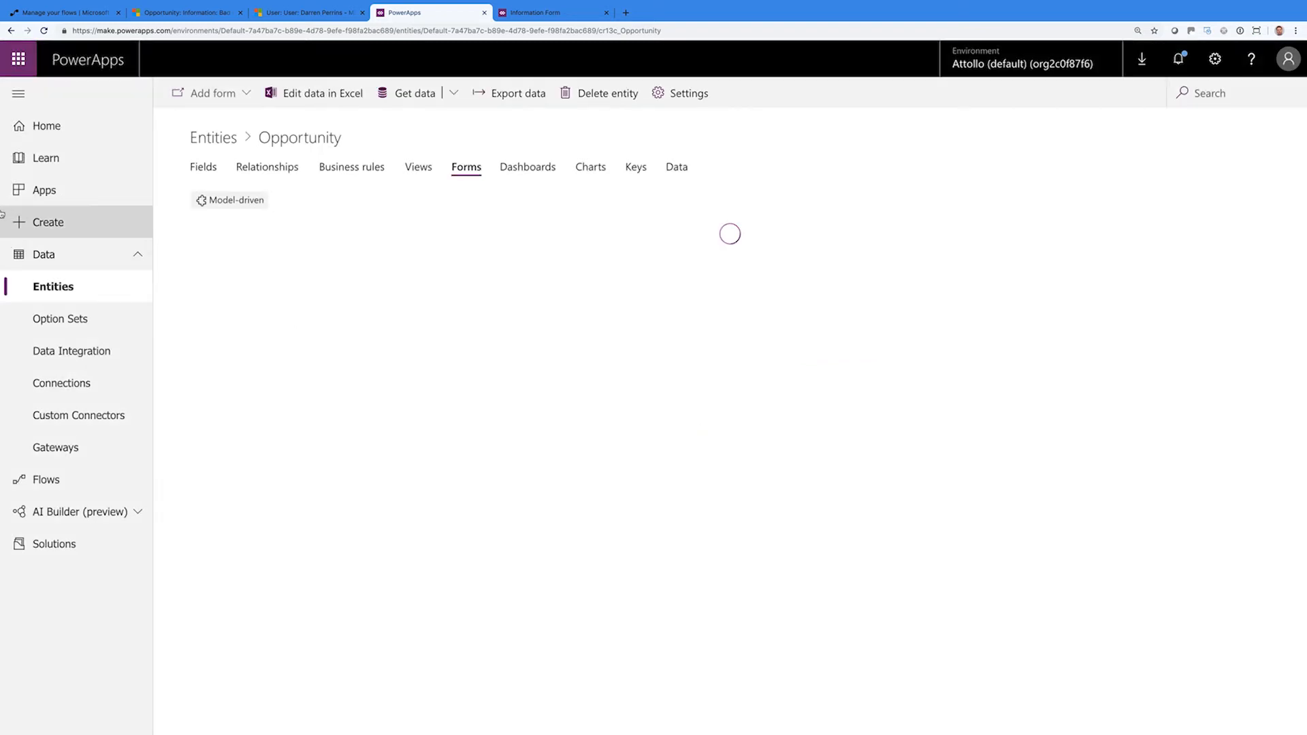
{"action": "left_click", "coordinate": [64, 194]}
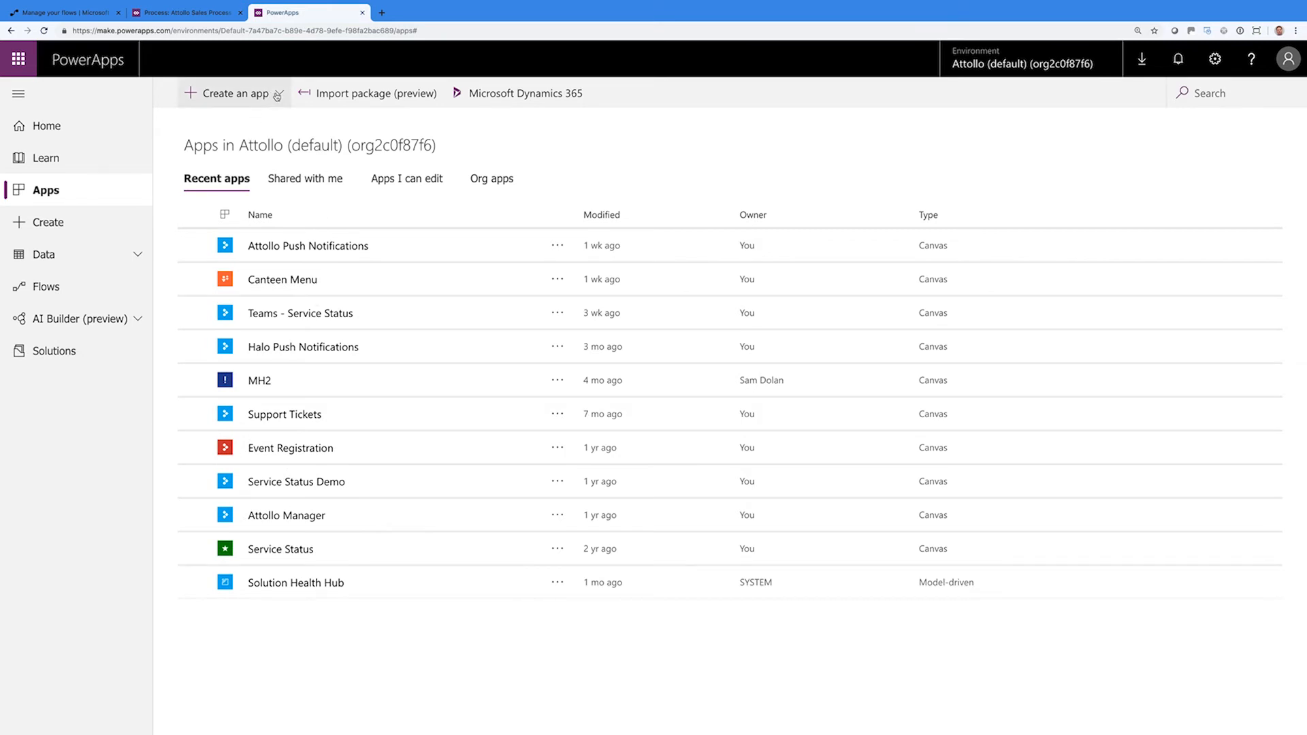
{"action": "left_click", "coordinate": [277, 95]}
Start a model-driven app named 'Attollo Sales Process' described as 'This is the process that all Attollo BDMs should follow.'
{"action": "left_click", "coordinate": [241, 145]}
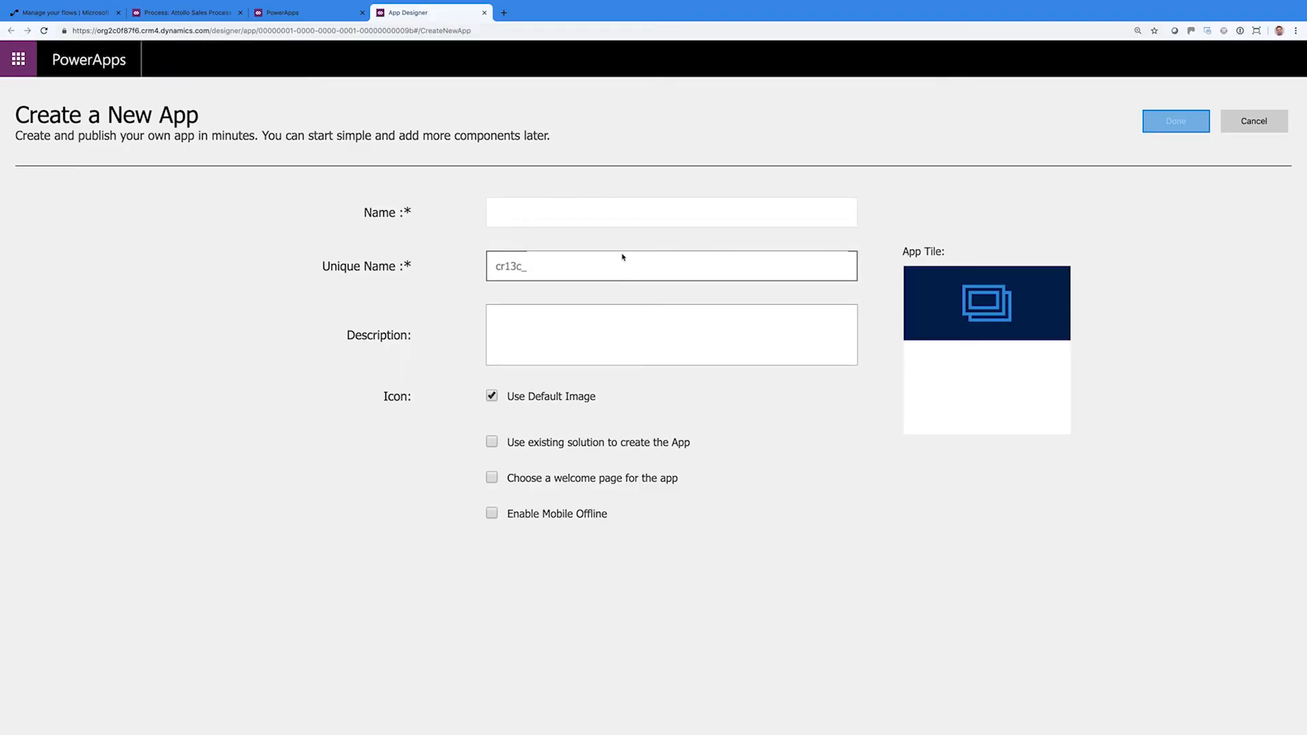
{"action": "type", "text": "Atto"}
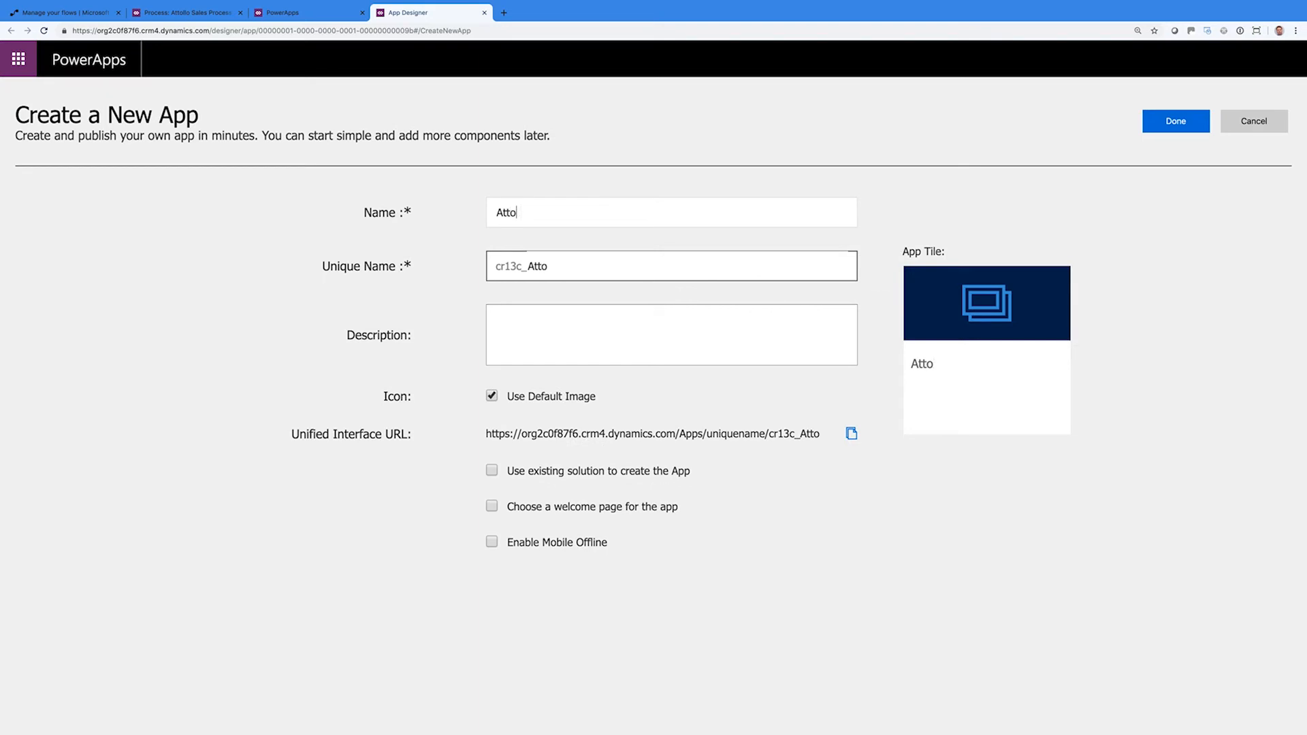
{"action": "type", "text": "llo Sales Process"}
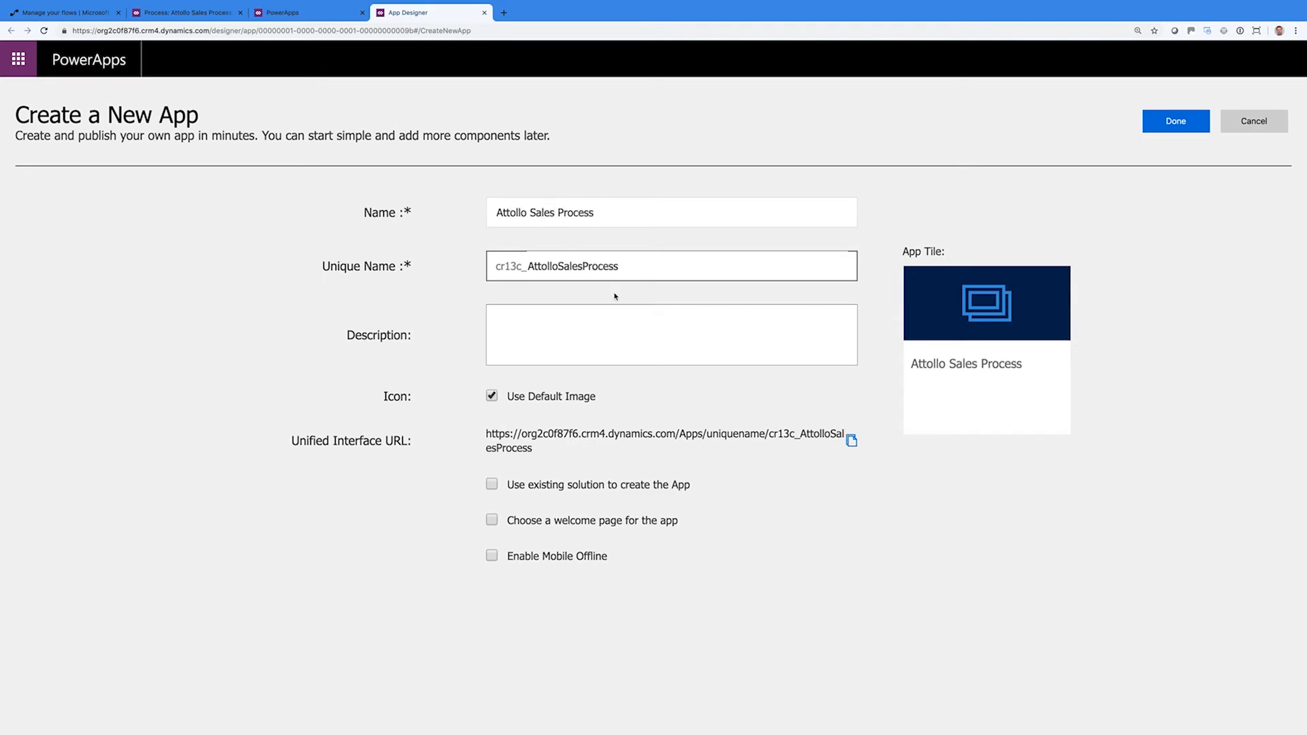
{"action": "left_click", "coordinate": [593, 334]}
{"action": "type", "text": "This is the process"}
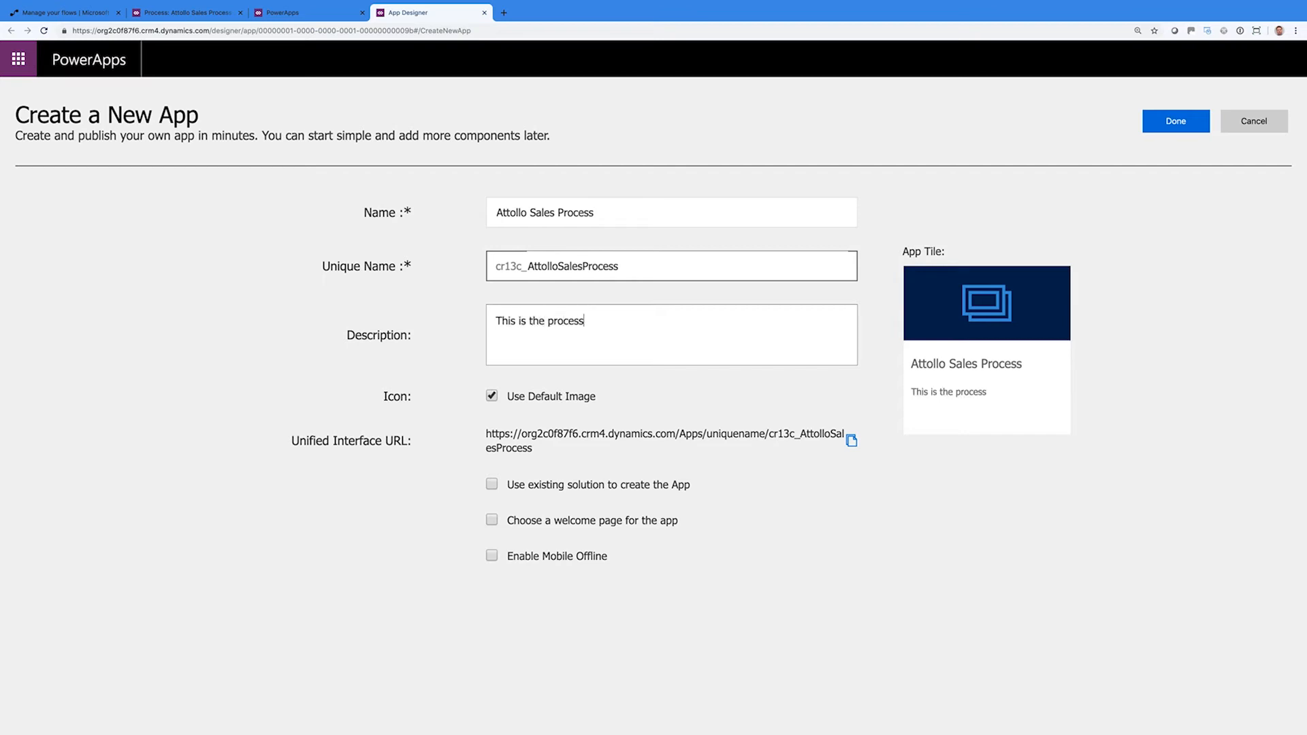
{"action": "type", "text": " that all Attollo BDMs s"}
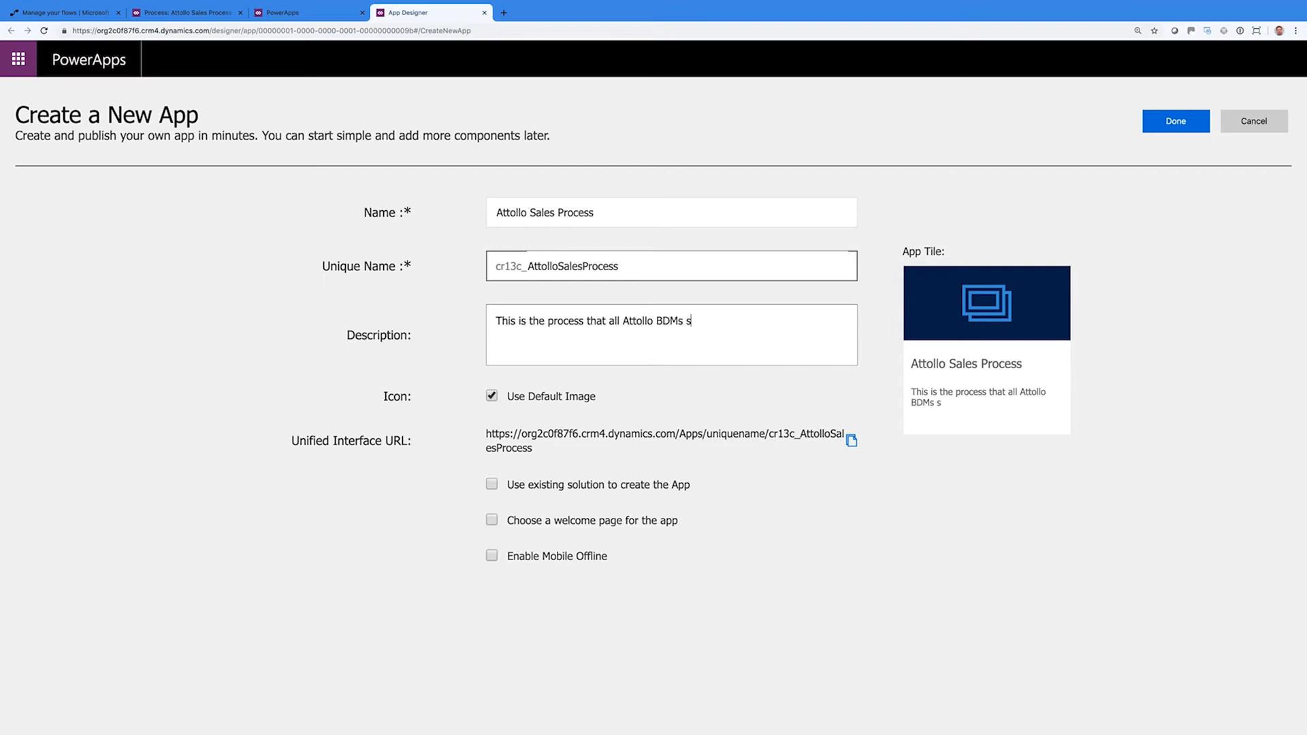
{"action": "type", "text": "hould follow."}
Try arrow.png, heart.png and cry_smile.png as the icon, then return to the default image
{"action": "left_click", "coordinate": [492, 394]}
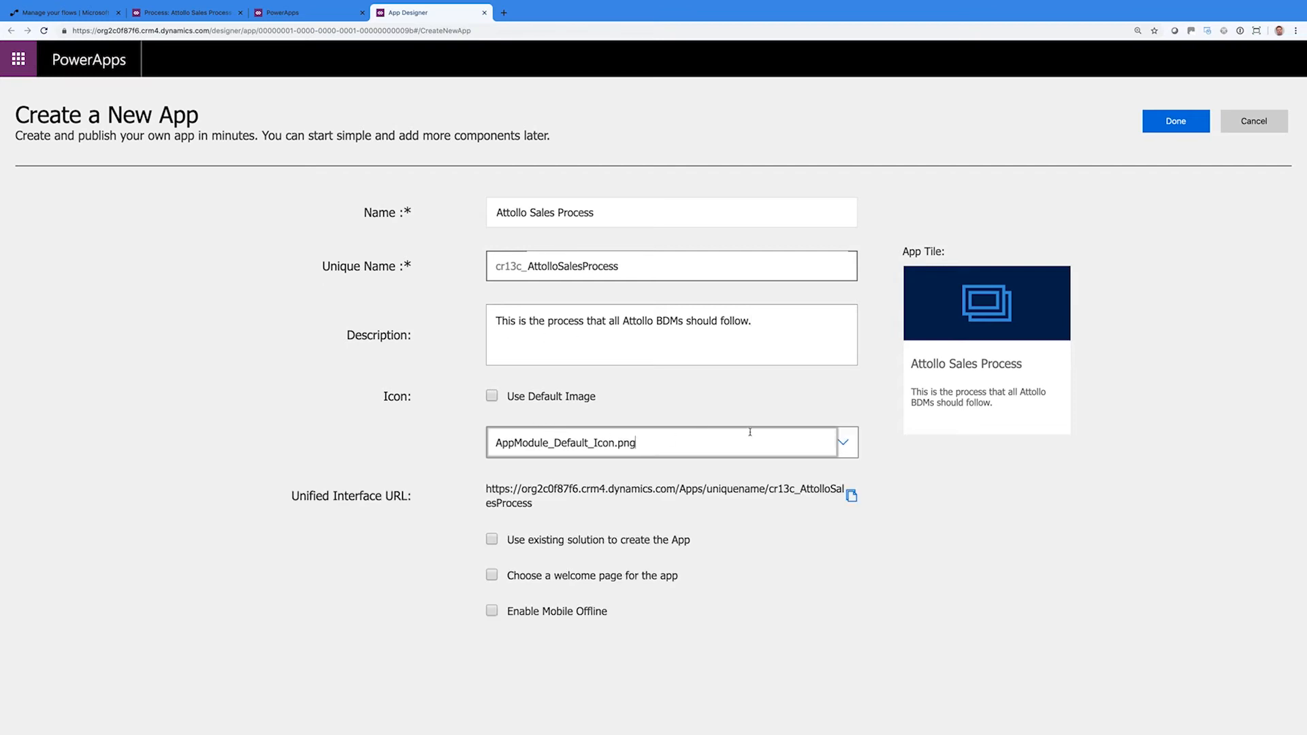
{"action": "left_click", "coordinate": [843, 443]}
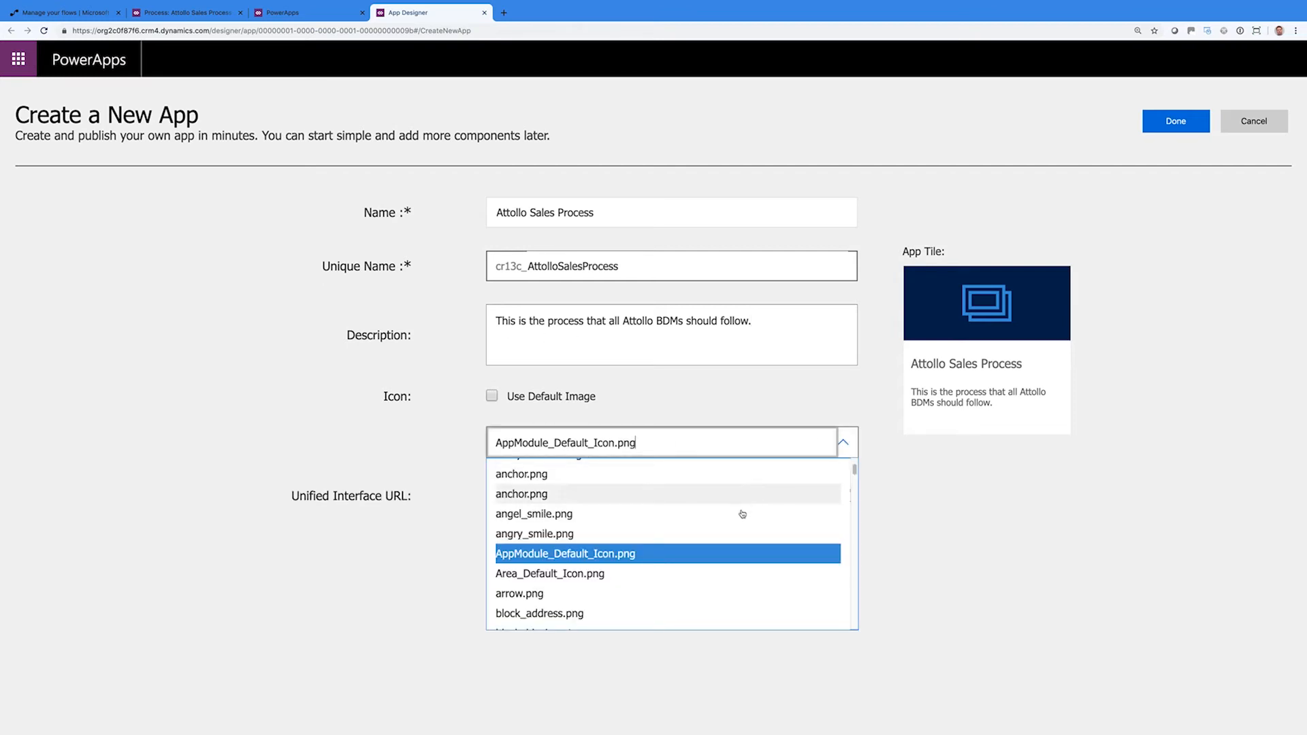
{"action": "scroll", "coordinate": [725, 552], "scroll_direction": "down", "scroll_amount": 3}
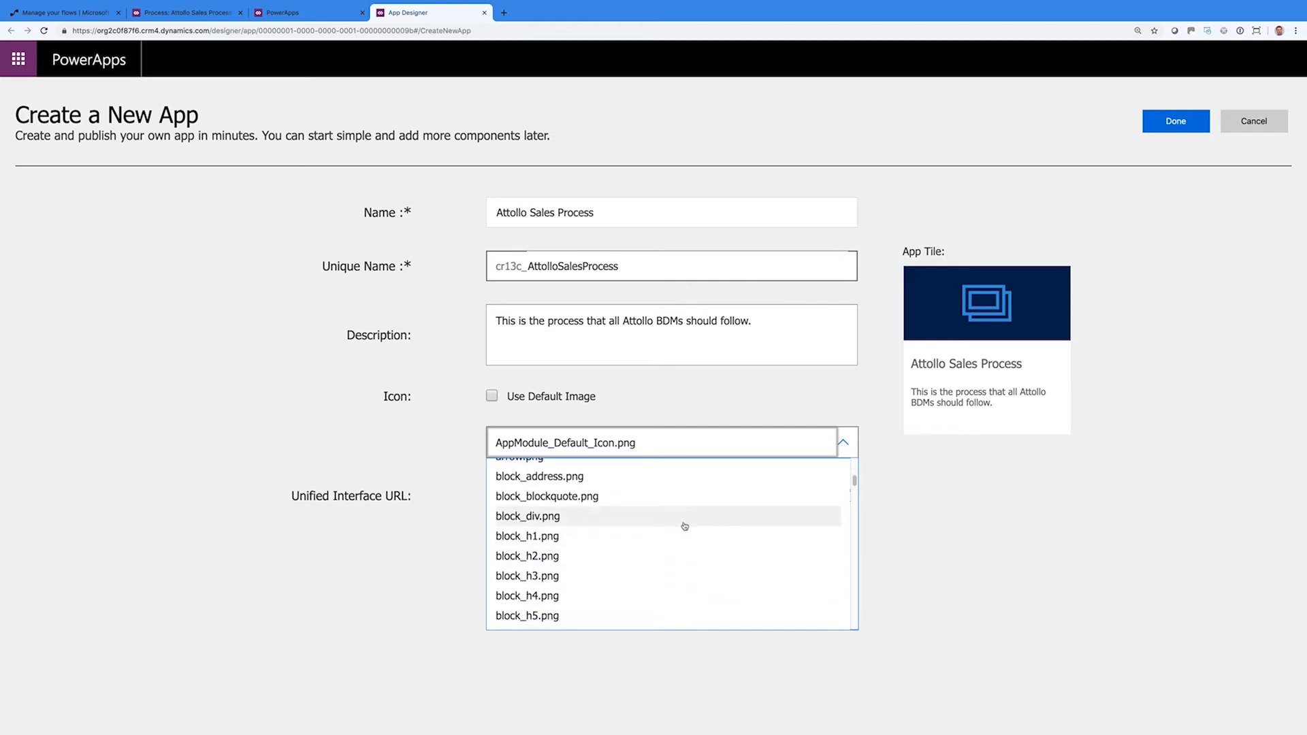
{"action": "scroll", "coordinate": [653, 497], "scroll_direction": "up", "scroll_amount": 1}
{"action": "left_click", "coordinate": [653, 470]}
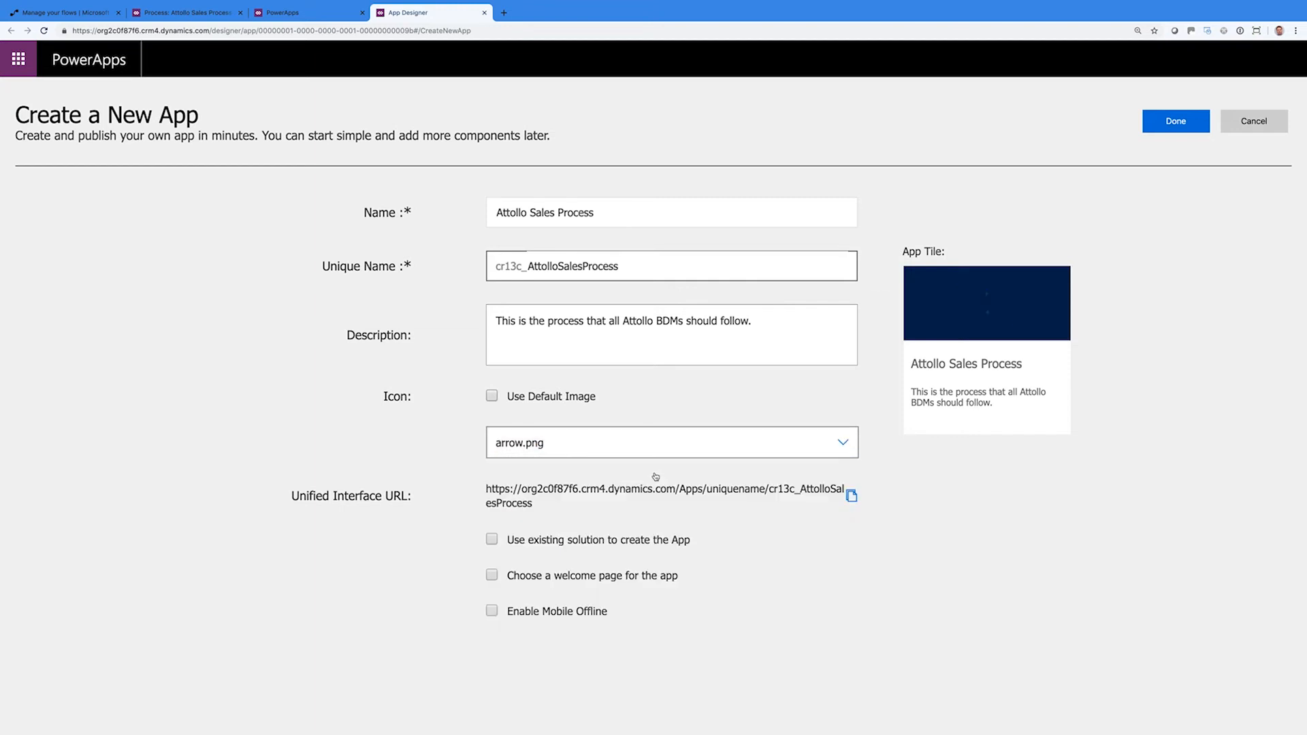
{"action": "left_click", "coordinate": [849, 450]}
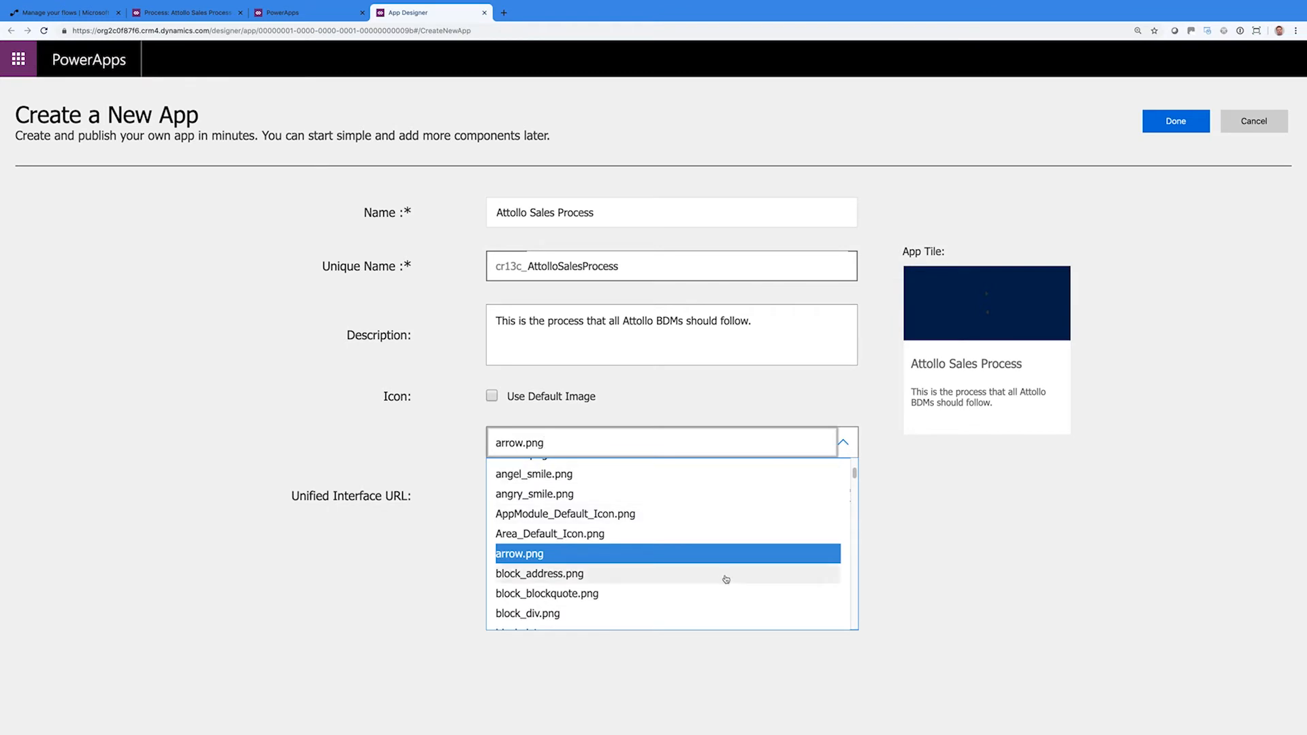
{"action": "scroll", "coordinate": [670, 592], "scroll_direction": "up", "scroll_amount": 1}
{"action": "scroll", "coordinate": [667, 544], "scroll_direction": "down", "scroll_amount": 10}
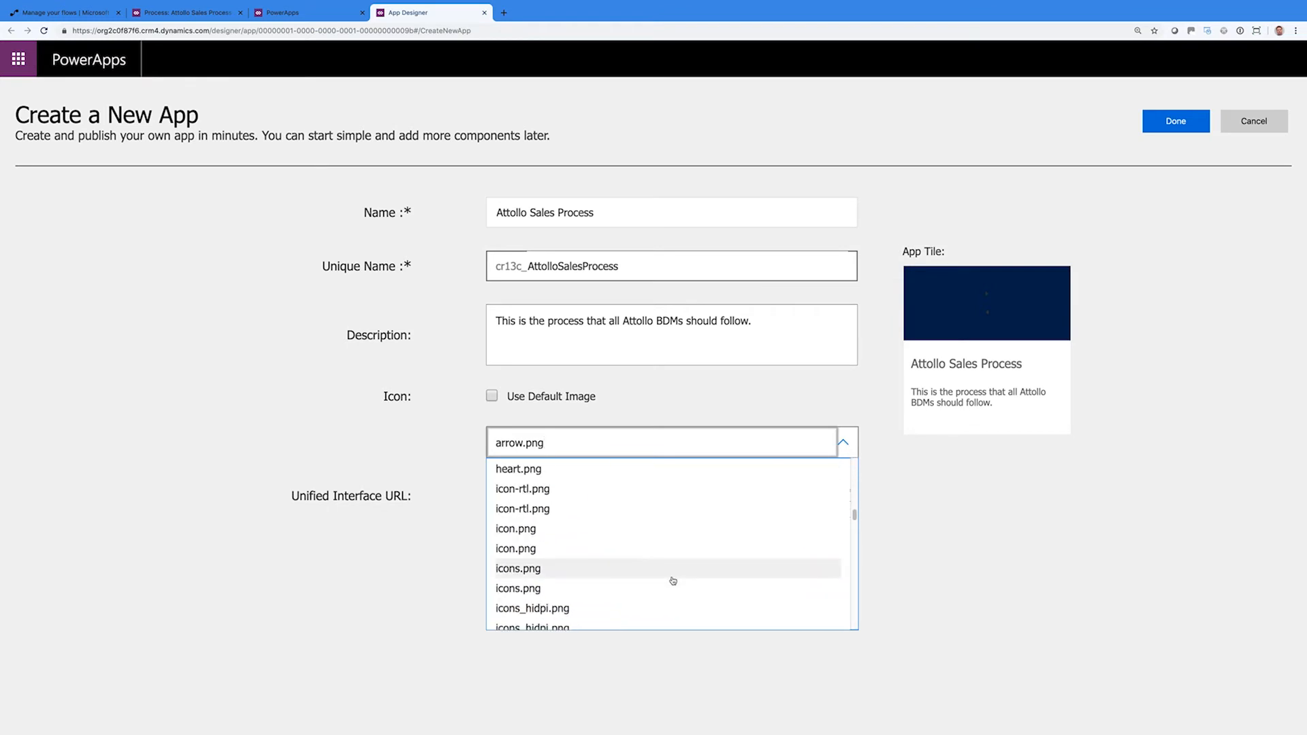
{"action": "scroll", "coordinate": [667, 514], "scroll_direction": "up", "scroll_amount": 1}
{"action": "left_click", "coordinate": [665, 488]}
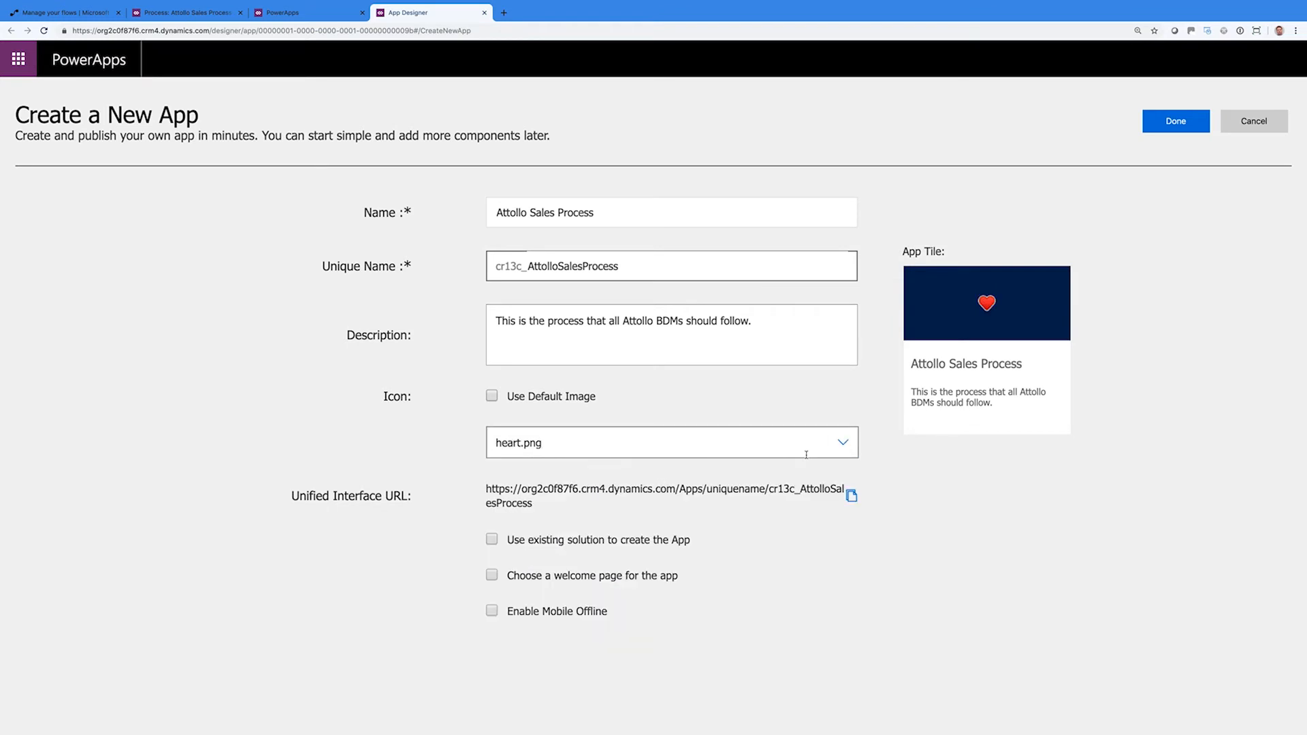
{"action": "left_click", "coordinate": [842, 450]}
{"action": "scroll", "coordinate": [654, 502], "scroll_direction": "down", "scroll_amount": 1}
{"action": "scroll", "coordinate": [655, 501], "scroll_direction": "up", "scroll_amount": 1}
{"action": "scroll", "coordinate": [654, 502], "scroll_direction": "up", "scroll_amount": 1}
{"action": "left_click", "coordinate": [604, 486]}
{"action": "left_click", "coordinate": [492, 396]}
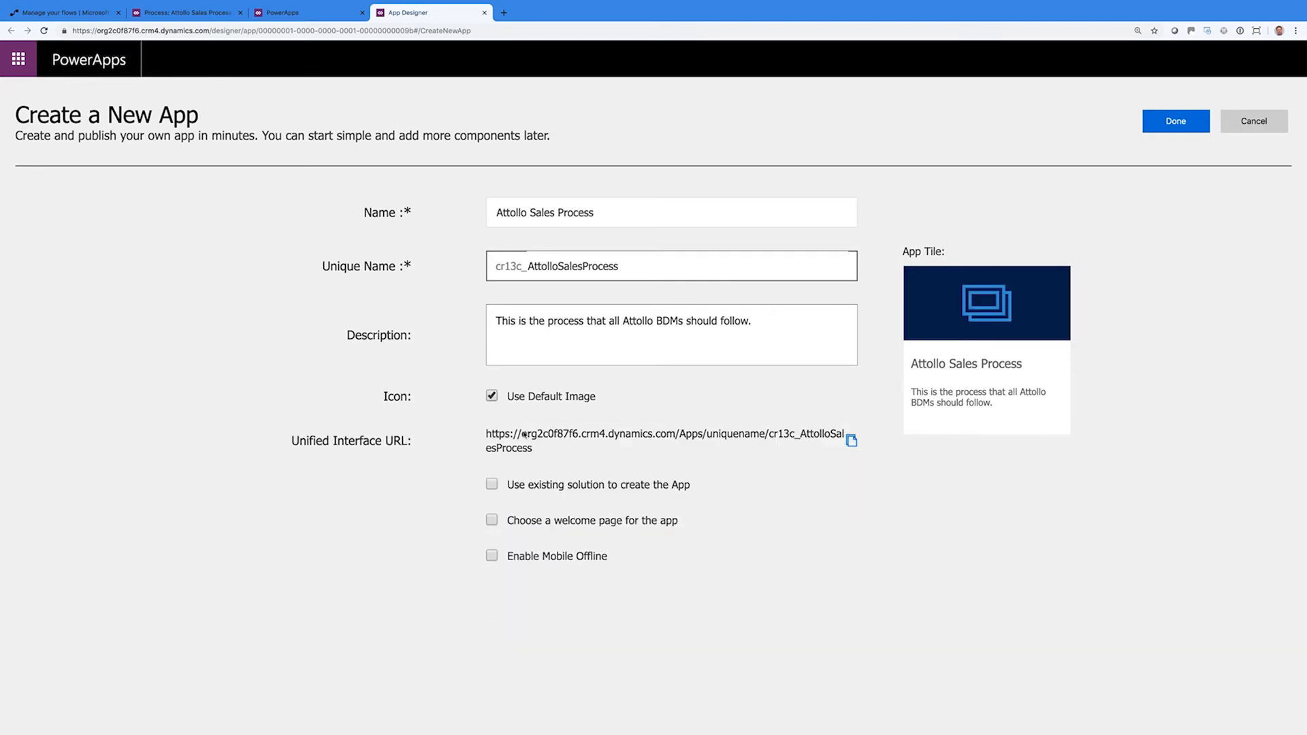
Leave existing solution, welcome page and mobile offline unchecked, and create the app
{"action": "left_click", "coordinate": [491, 484]}
{"action": "left_click", "coordinate": [491, 484]}
{"action": "left_click", "coordinate": [492, 520]}
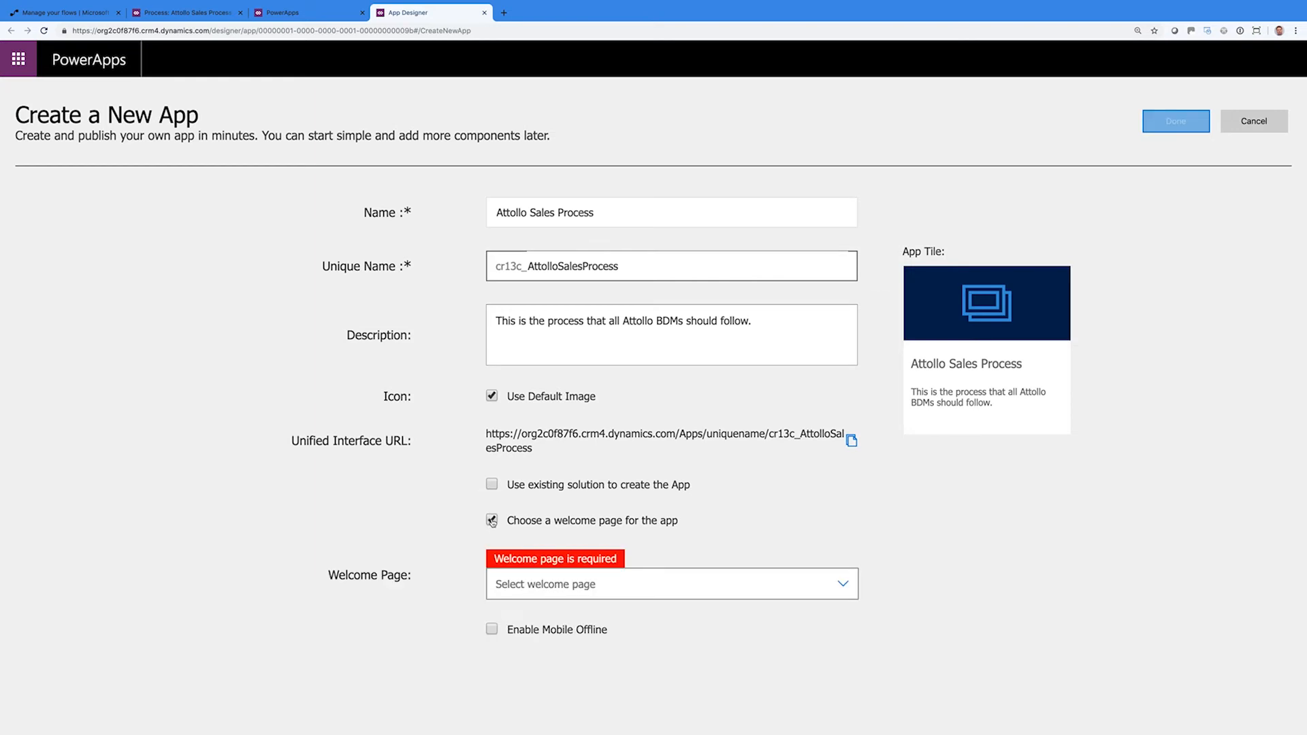
{"action": "left_click", "coordinate": [491, 521]}
{"action": "left_click", "coordinate": [491, 556]}
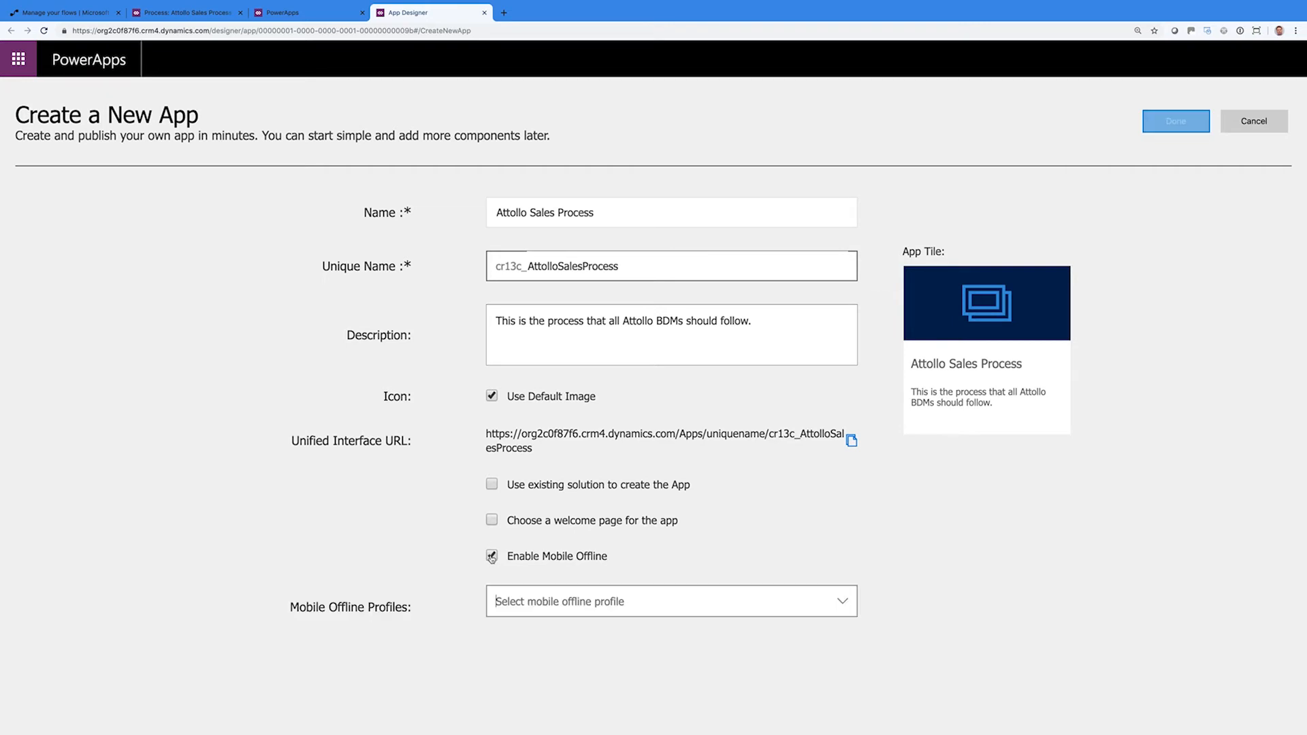
{"action": "left_click", "coordinate": [491, 556]}
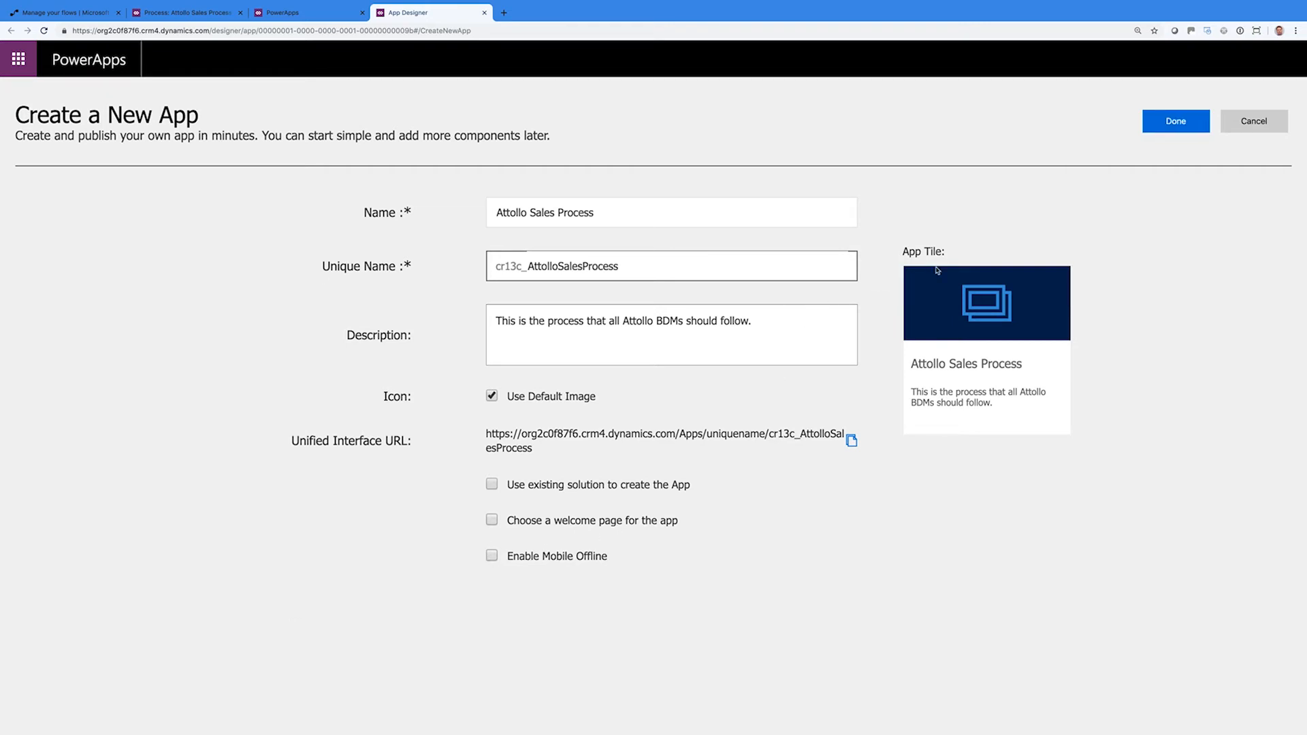
{"action": "left_click", "coordinate": [1164, 123]}
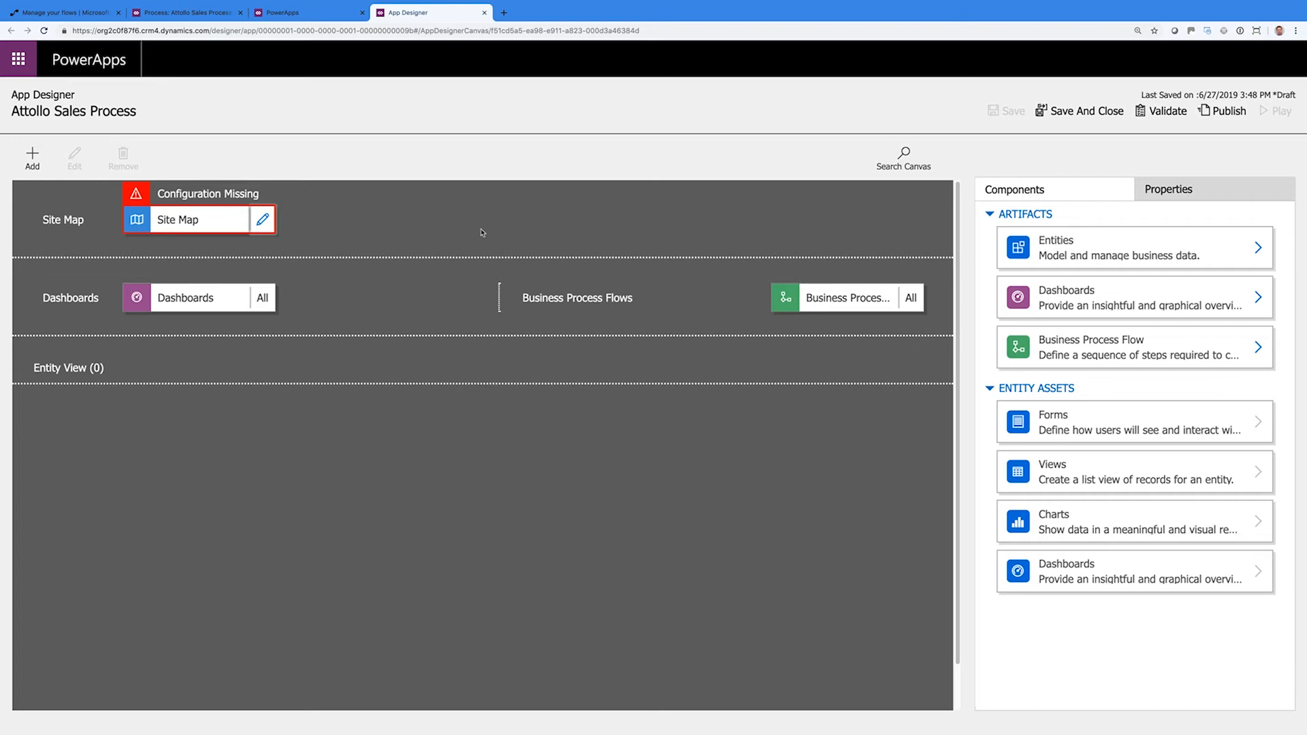
Add the Opportunity entity to the app and save
{"action": "left_click", "coordinate": [1010, 251]}
{"action": "left_click", "coordinate": [1006, 272]}
{"action": "type", "text": "Oppor"}
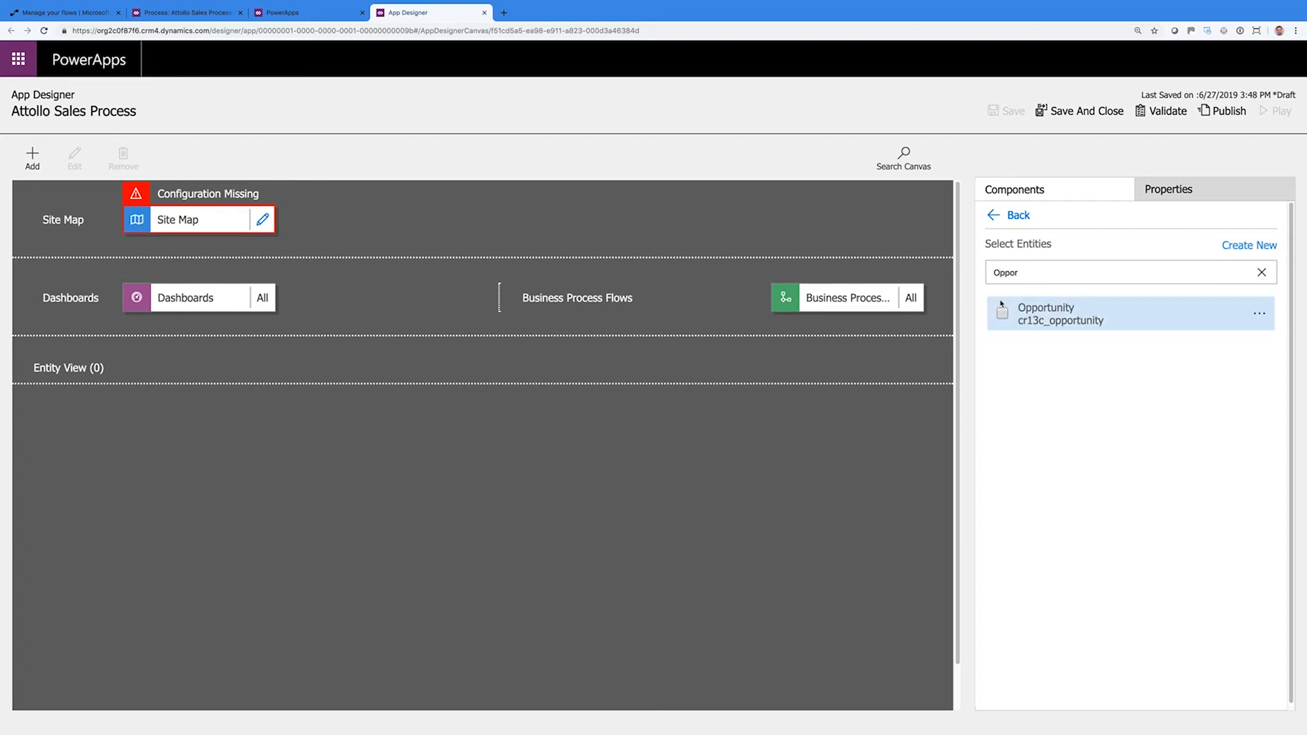
{"action": "left_click", "coordinate": [1003, 314]}
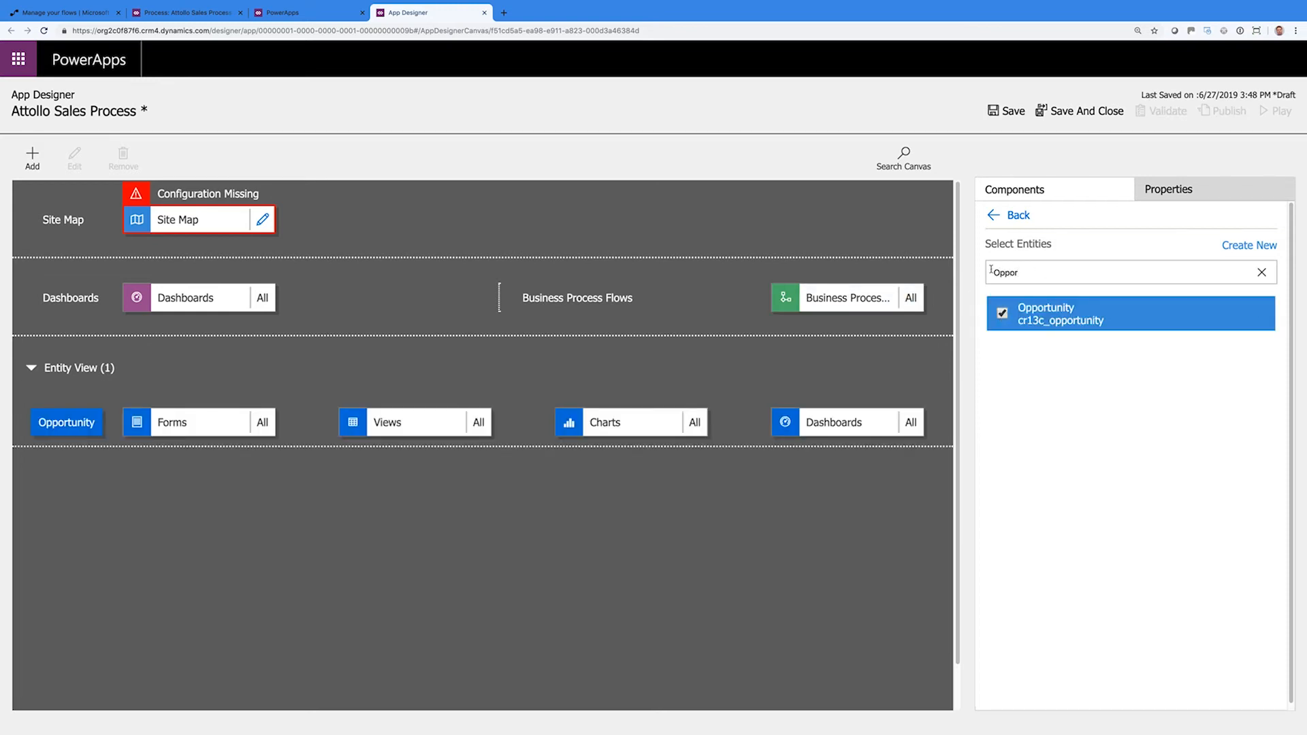
{"action": "left_click", "coordinate": [993, 115]}
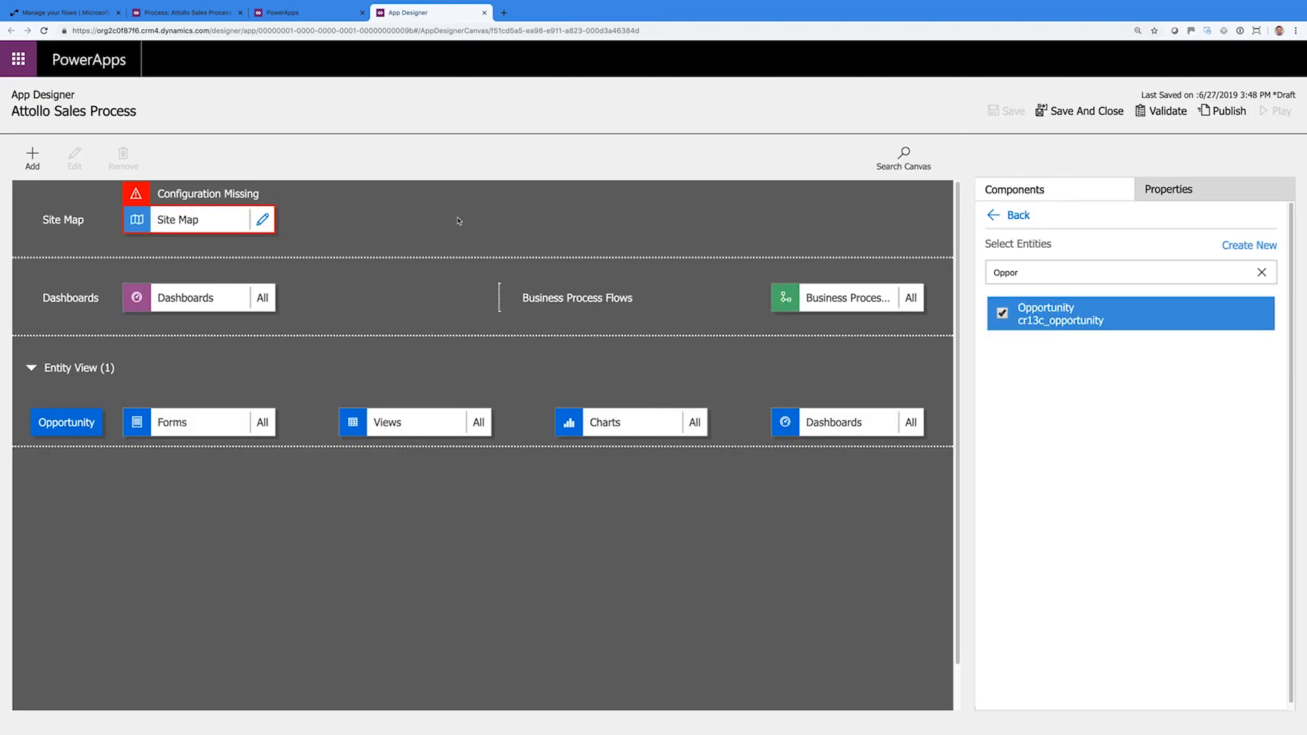
Inspect and close the site map and record-unavailable error pages
{"action": "left_click", "coordinate": [262, 220]}
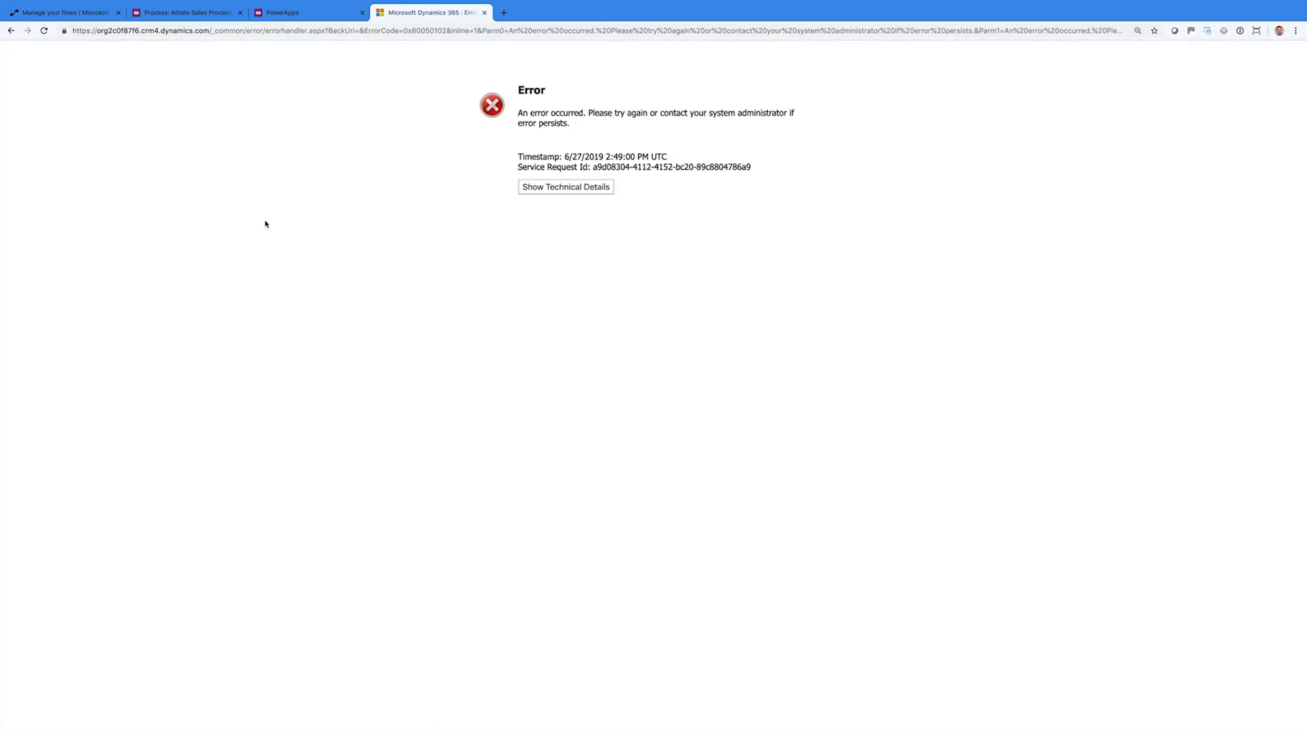
{"action": "left_click", "coordinate": [551, 188]}
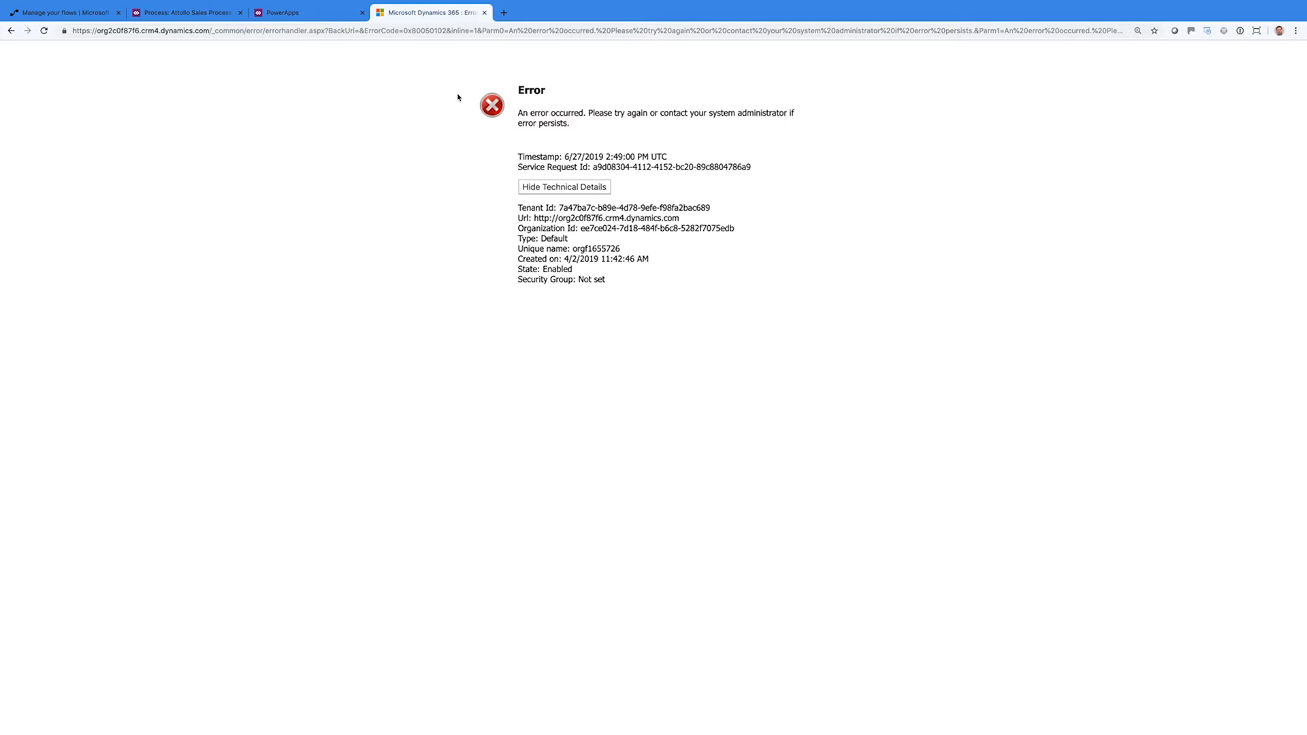
{"action": "left_click", "coordinate": [484, 13]}
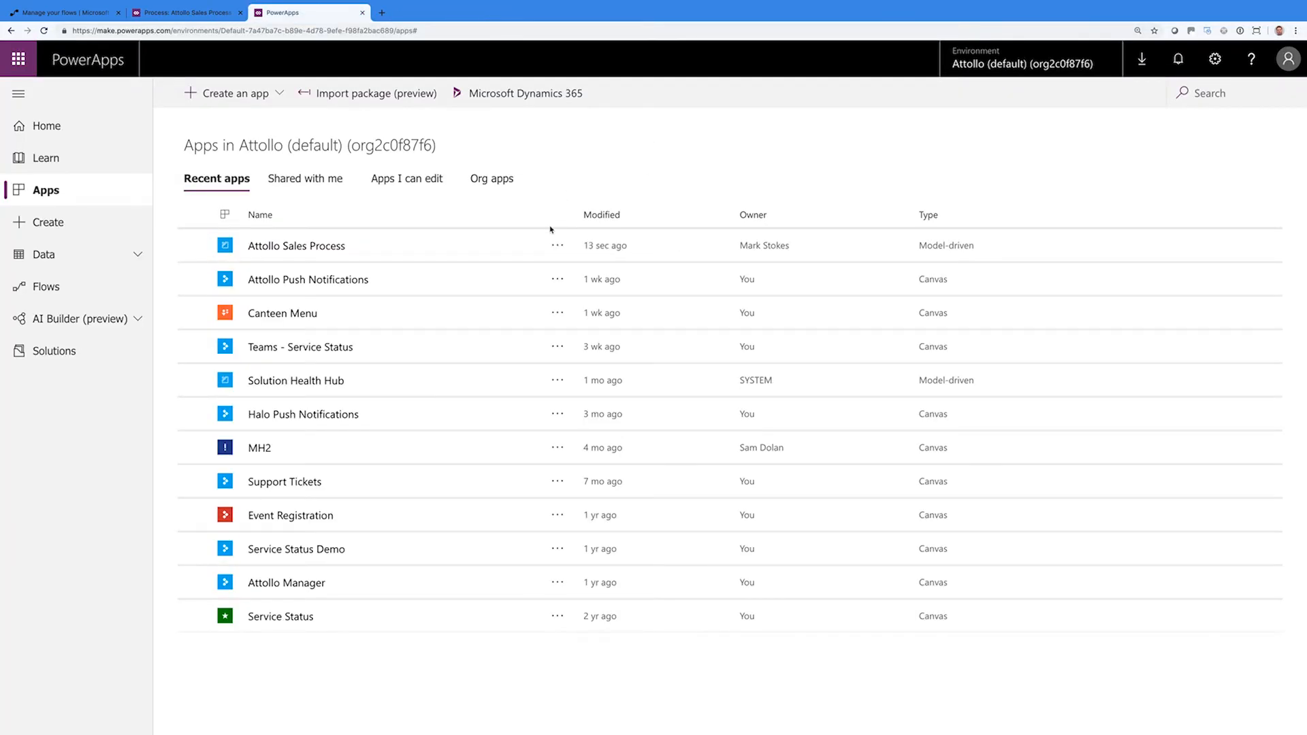
{"action": "left_click", "coordinate": [325, 248]}
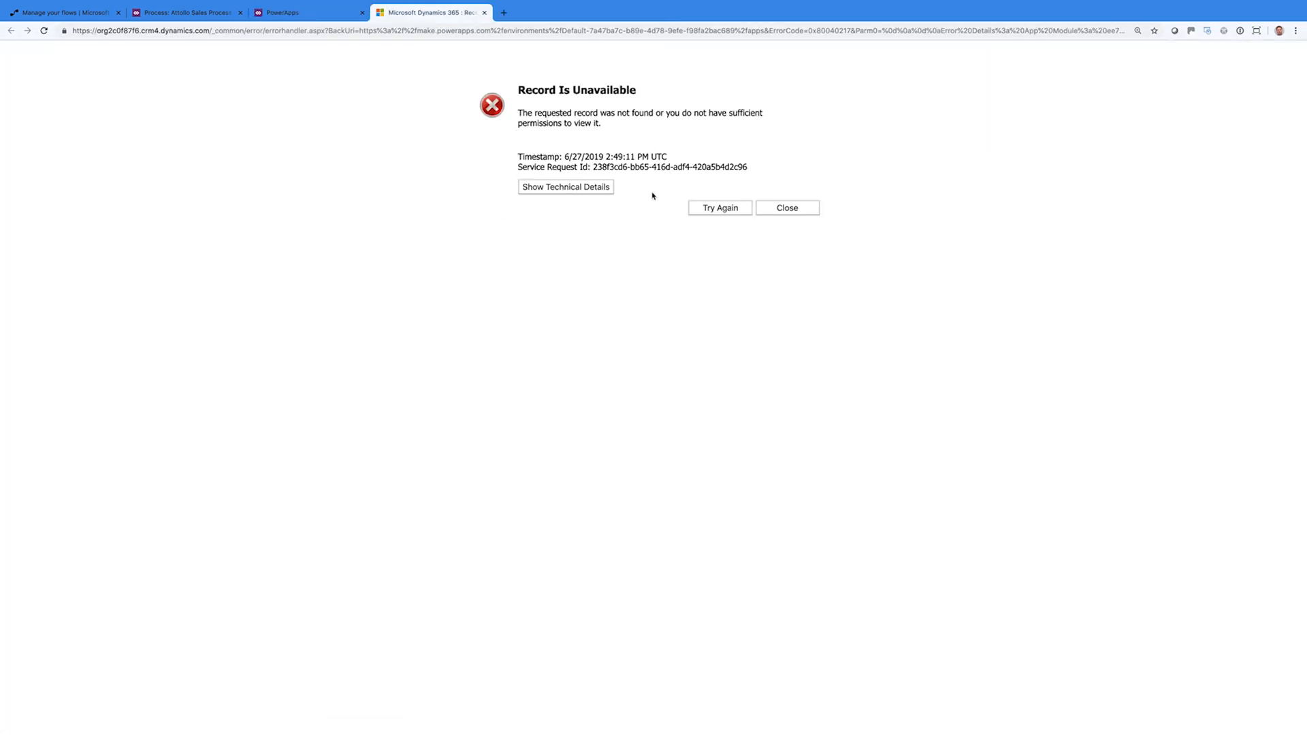
{"action": "left_click", "coordinate": [578, 189]}
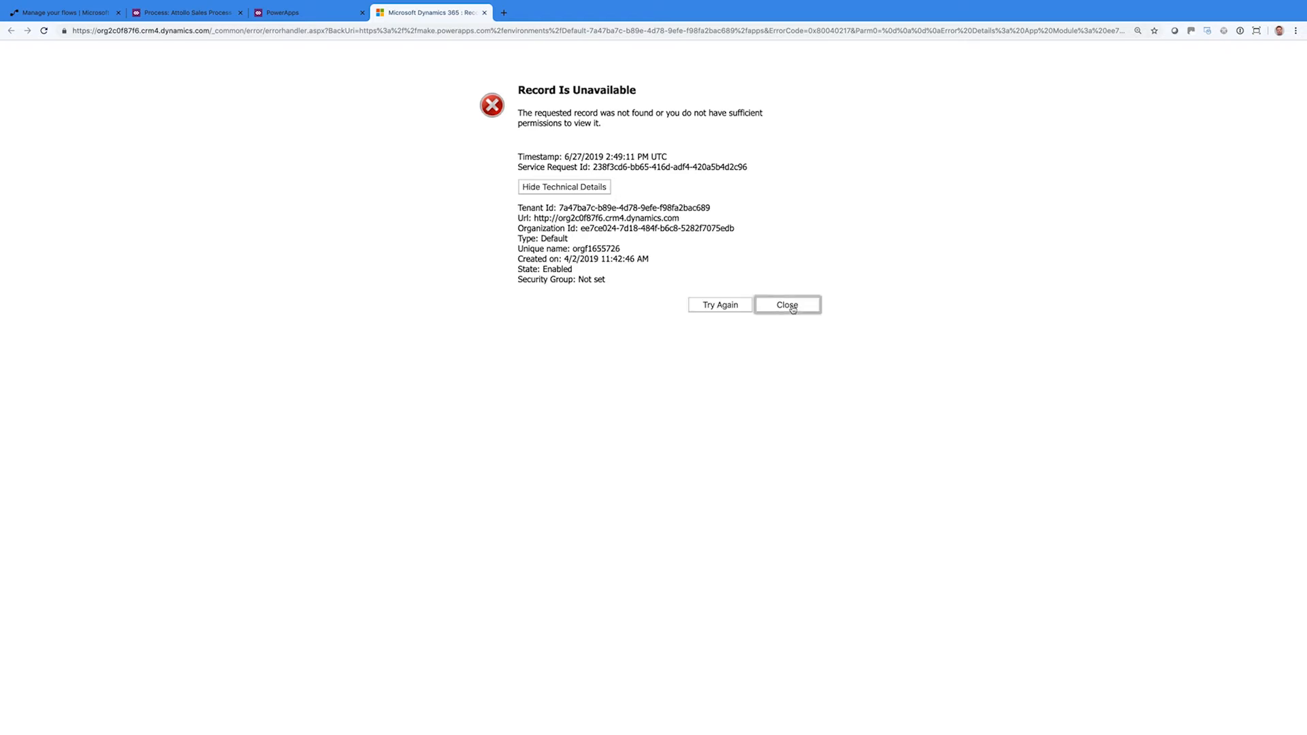
{"action": "left_click", "coordinate": [484, 12]}
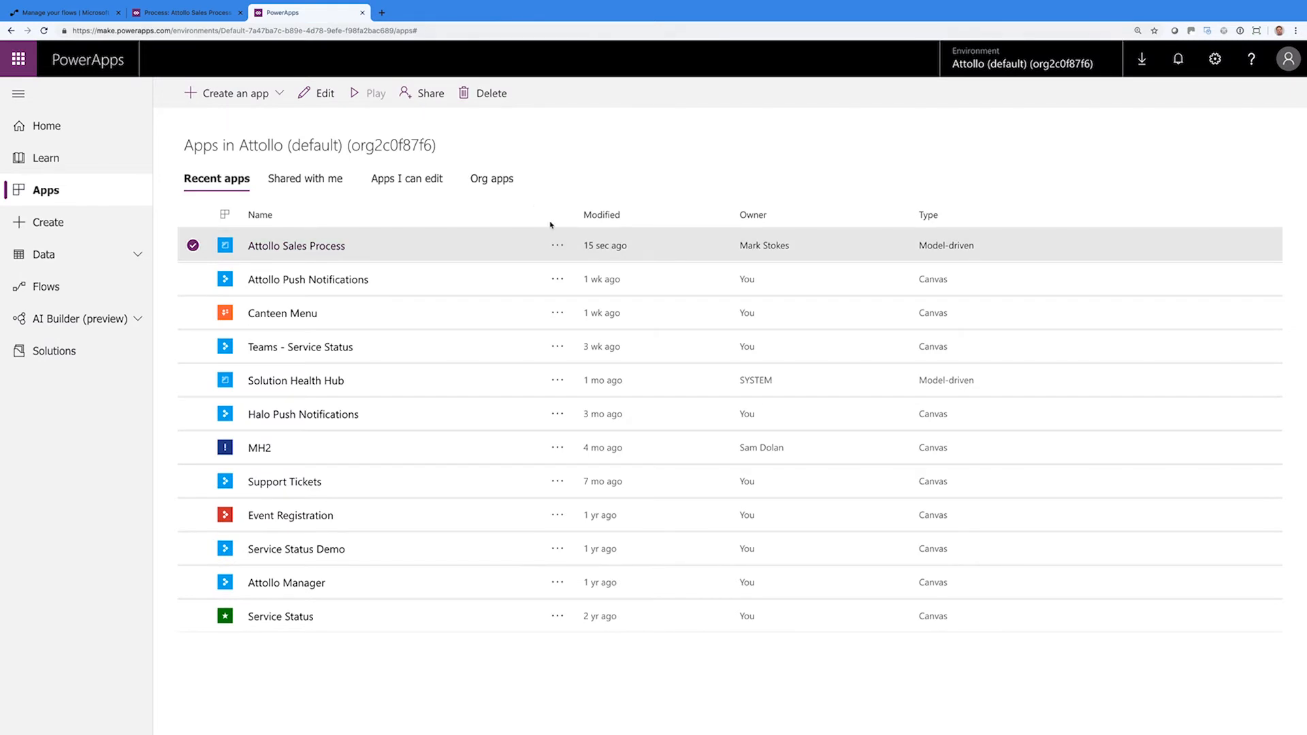
Reopen Attollo Sales Process via Edit, save it, and open the site map
{"action": "left_click", "coordinate": [557, 245]}
{"action": "left_click", "coordinate": [574, 272]}
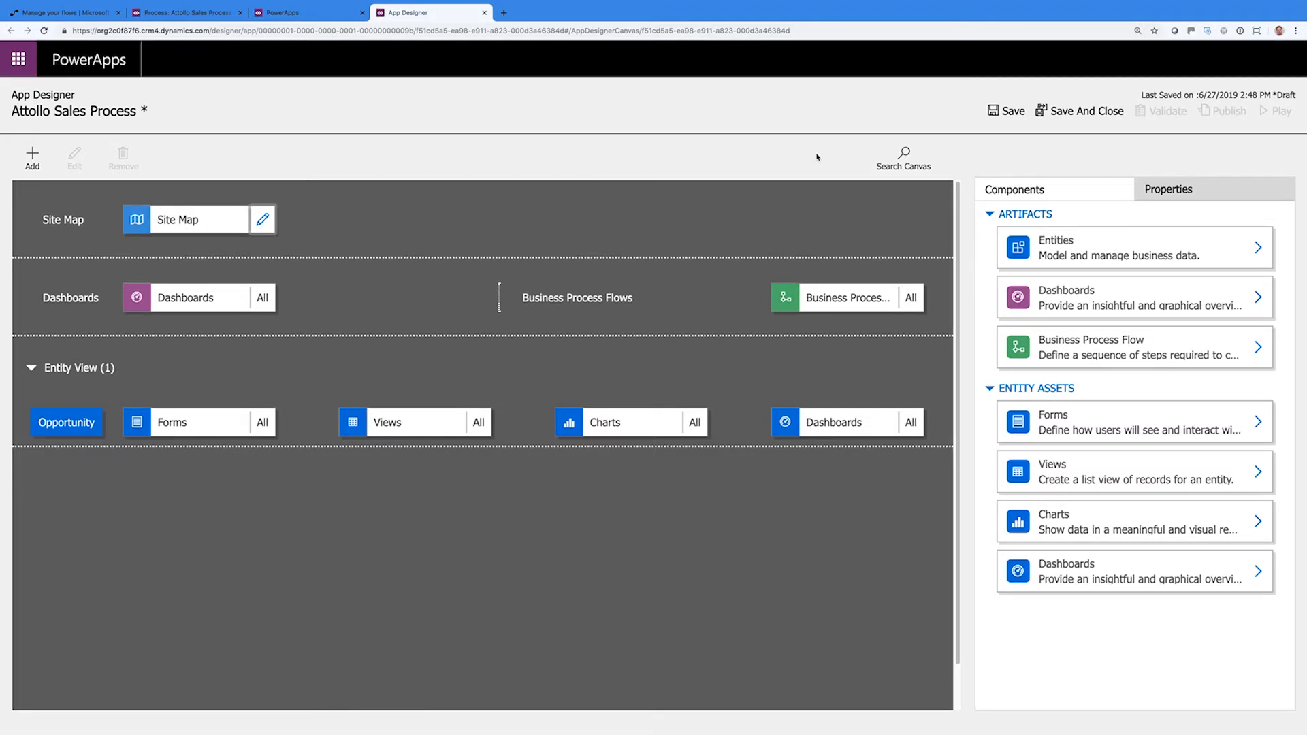
{"action": "left_click", "coordinate": [1007, 111]}
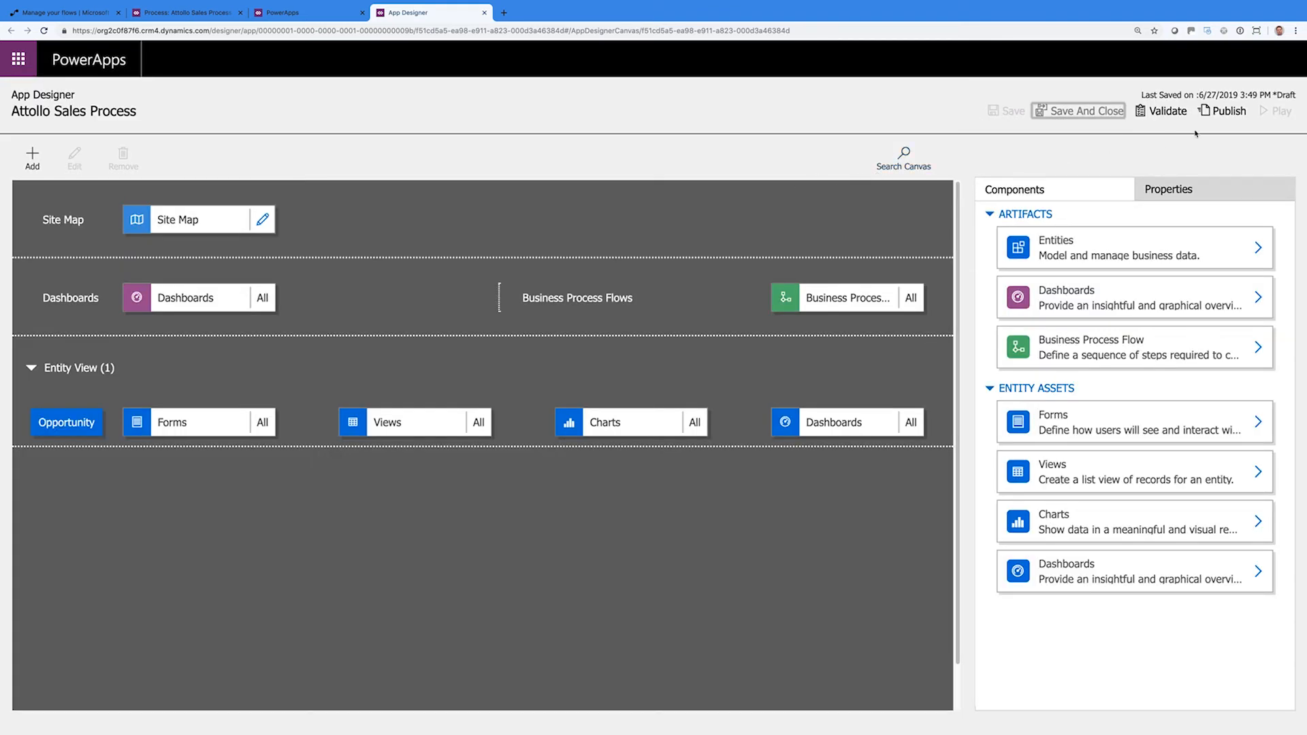
{"action": "left_click", "coordinate": [259, 224]}
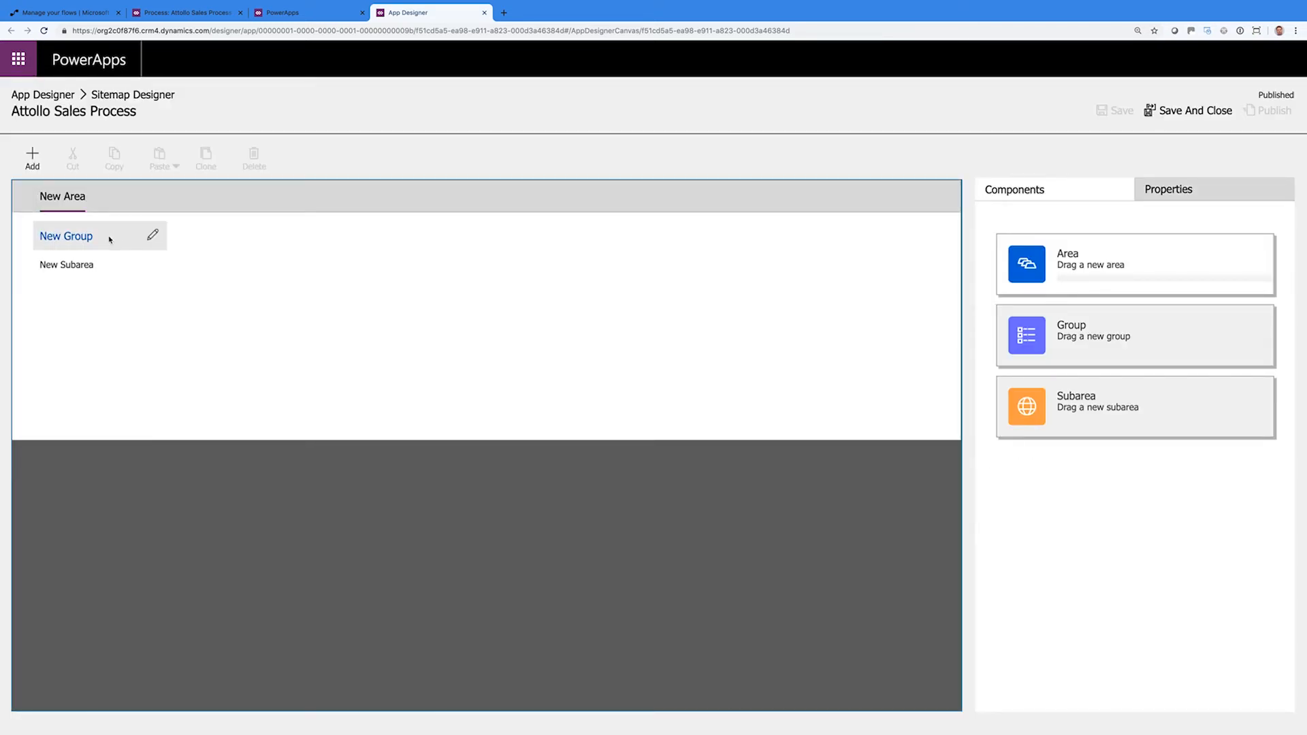
{"action": "left_click", "coordinate": [106, 243]}
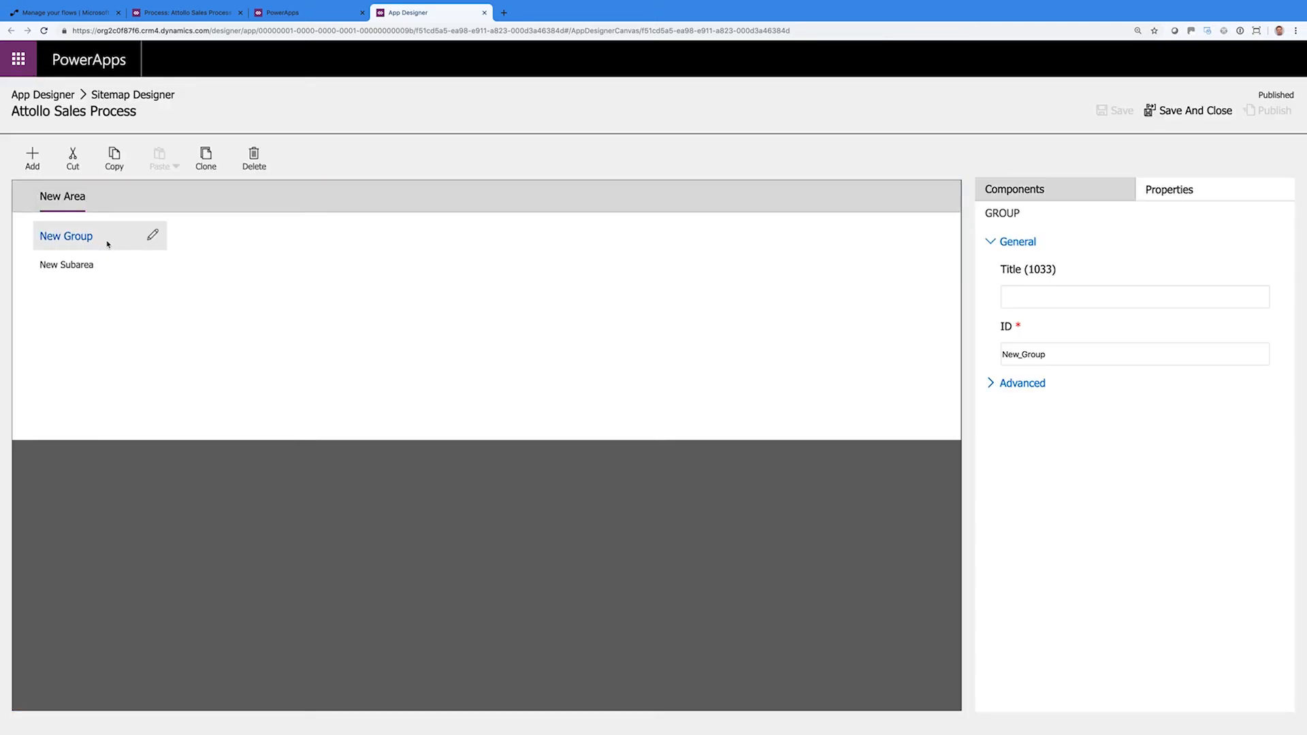
{"action": "left_click", "coordinate": [1065, 295]}
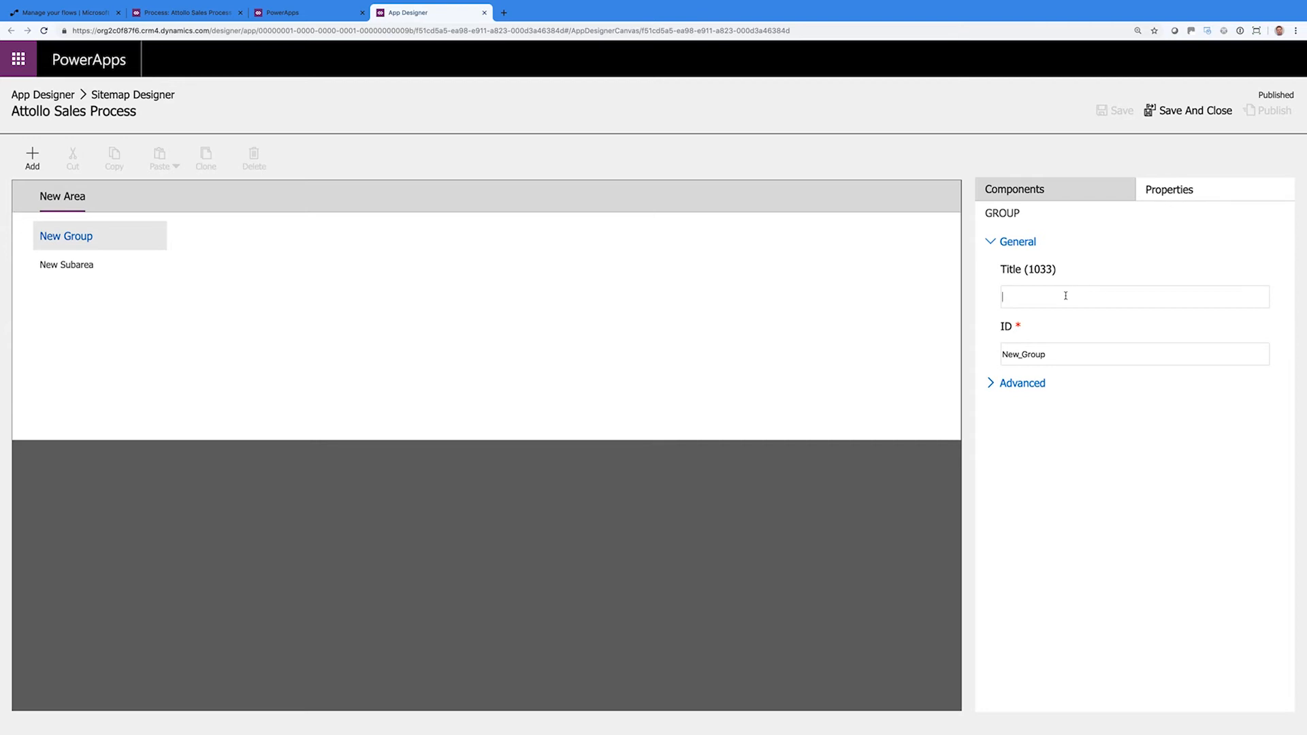
{"action": "type", "text": "New Enquiry"}
{"action": "left_click_drag", "start_coordinate": [1022, 354], "coordinate": [1057, 355]}
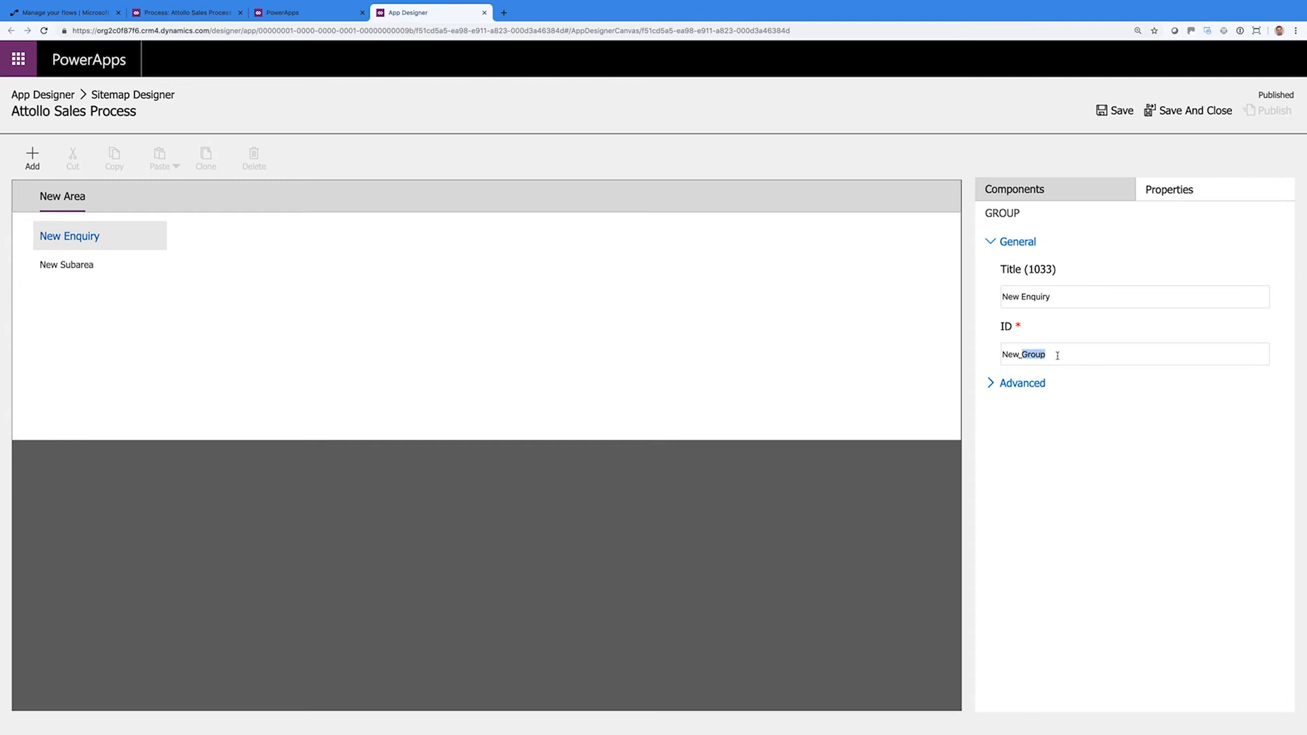
{"action": "type", "text": "Enquiry"}
{"action": "left_click", "coordinate": [992, 384]}
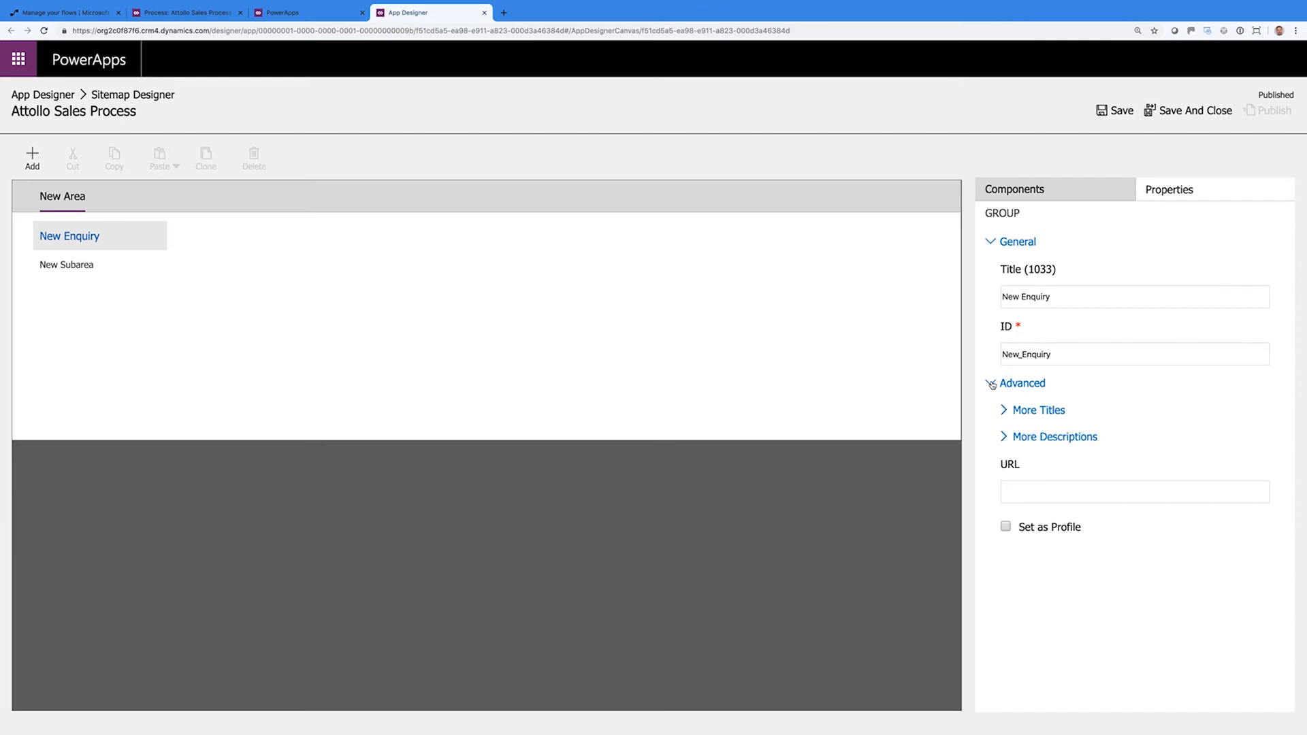
{"action": "left_click", "coordinate": [1005, 410]}
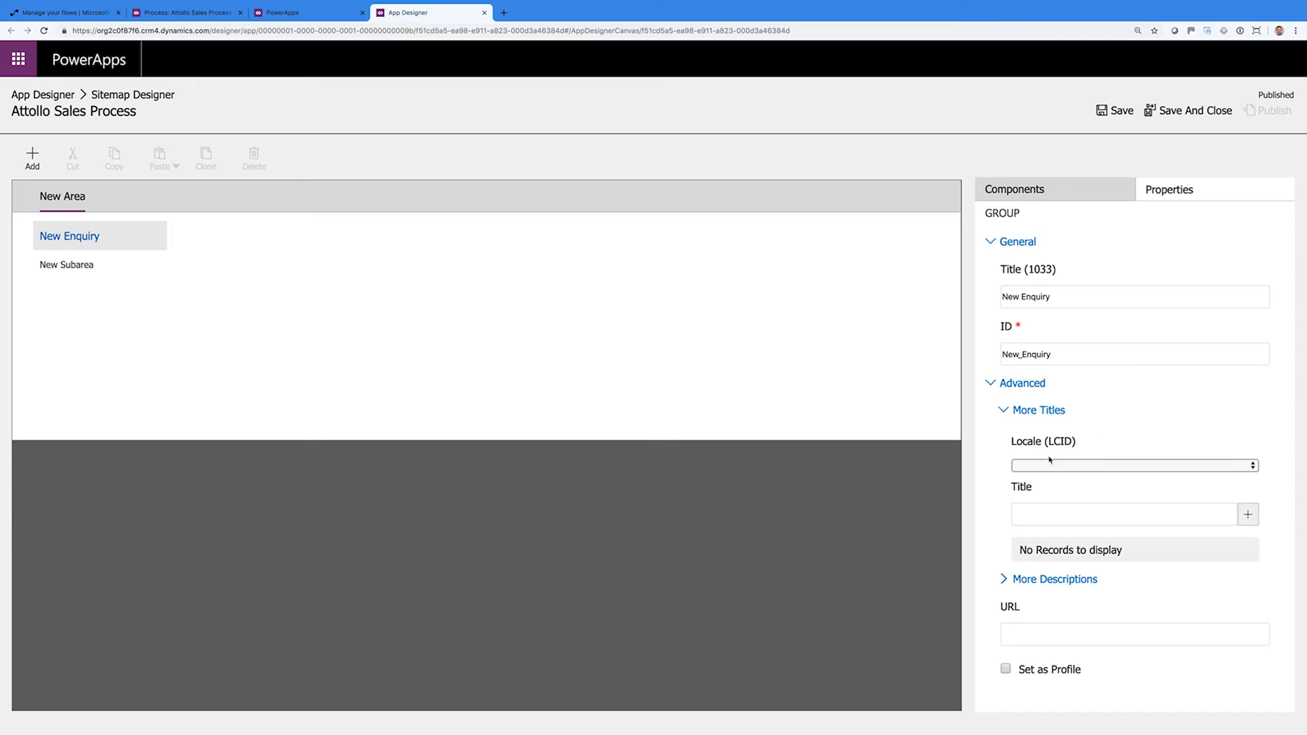
{"action": "left_click", "coordinate": [1052, 465]}
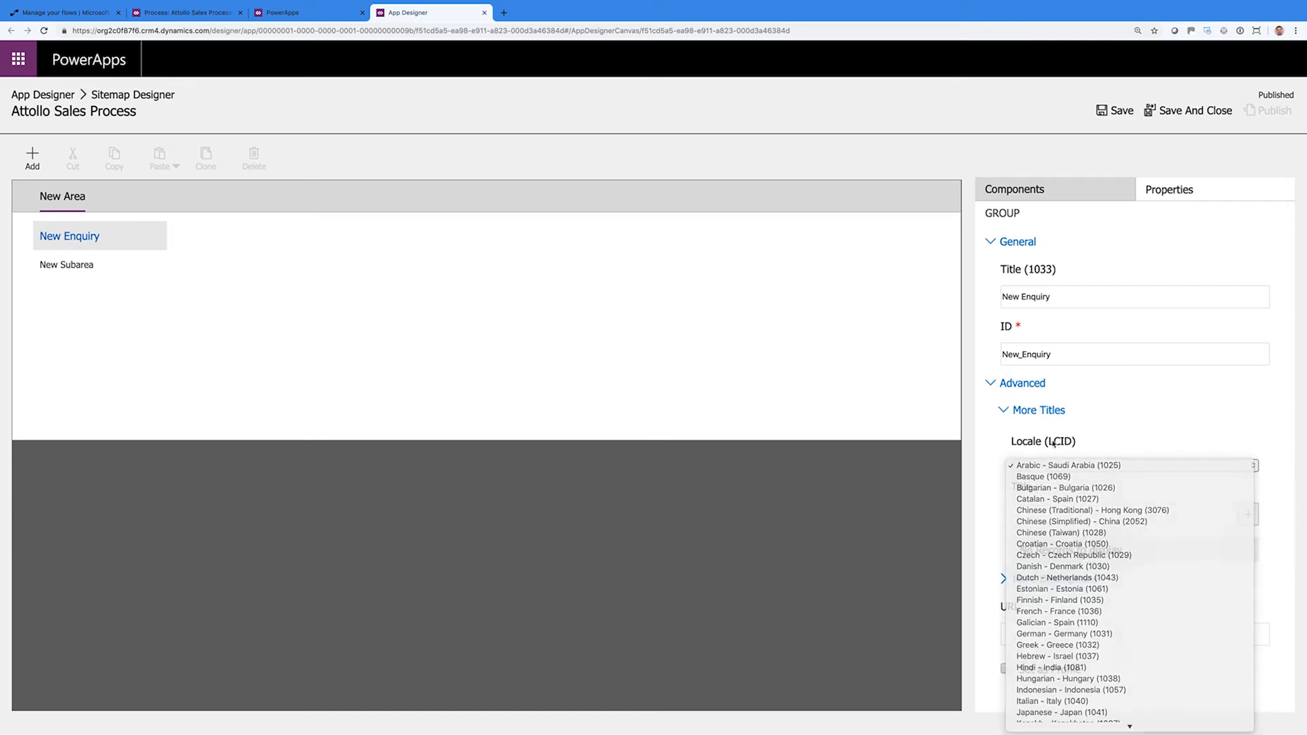
{"action": "left_click", "coordinate": [1057, 443]}
{"action": "left_click", "coordinate": [1005, 411]}
{"action": "left_click", "coordinate": [1006, 443]}
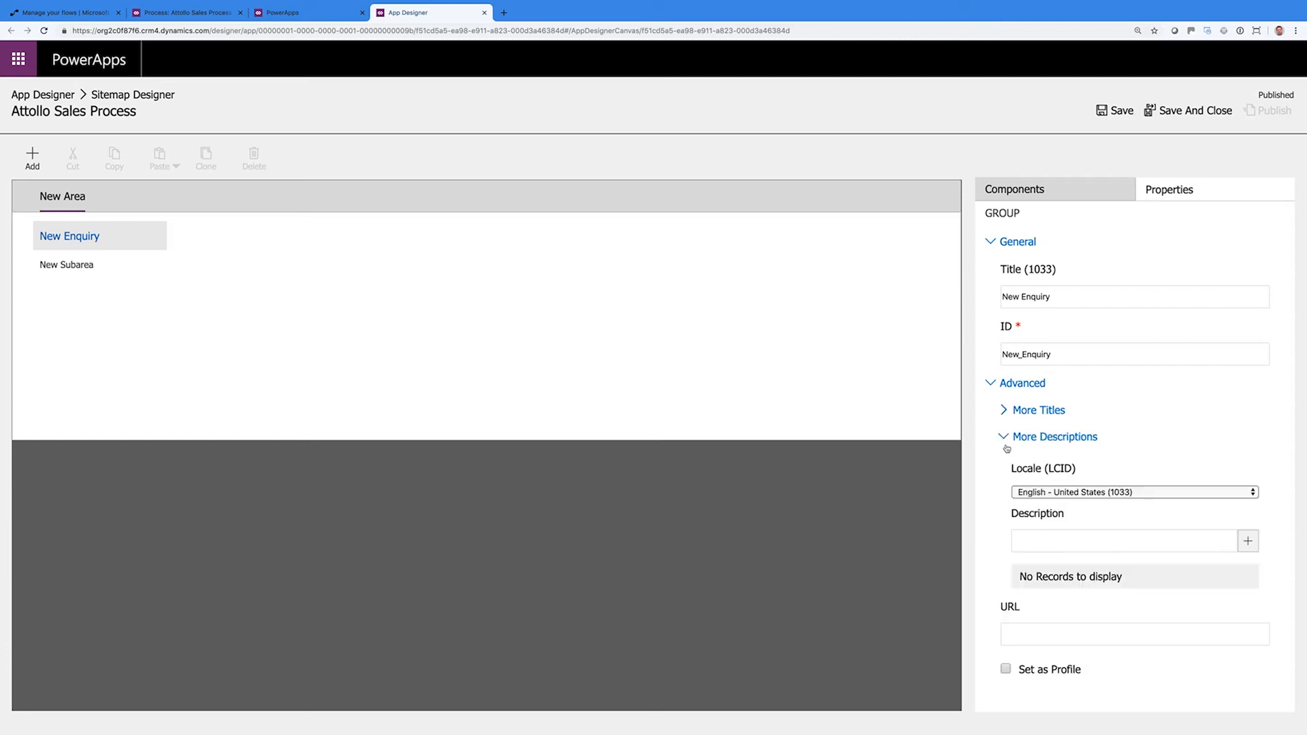
{"action": "left_click", "coordinate": [1005, 443]}
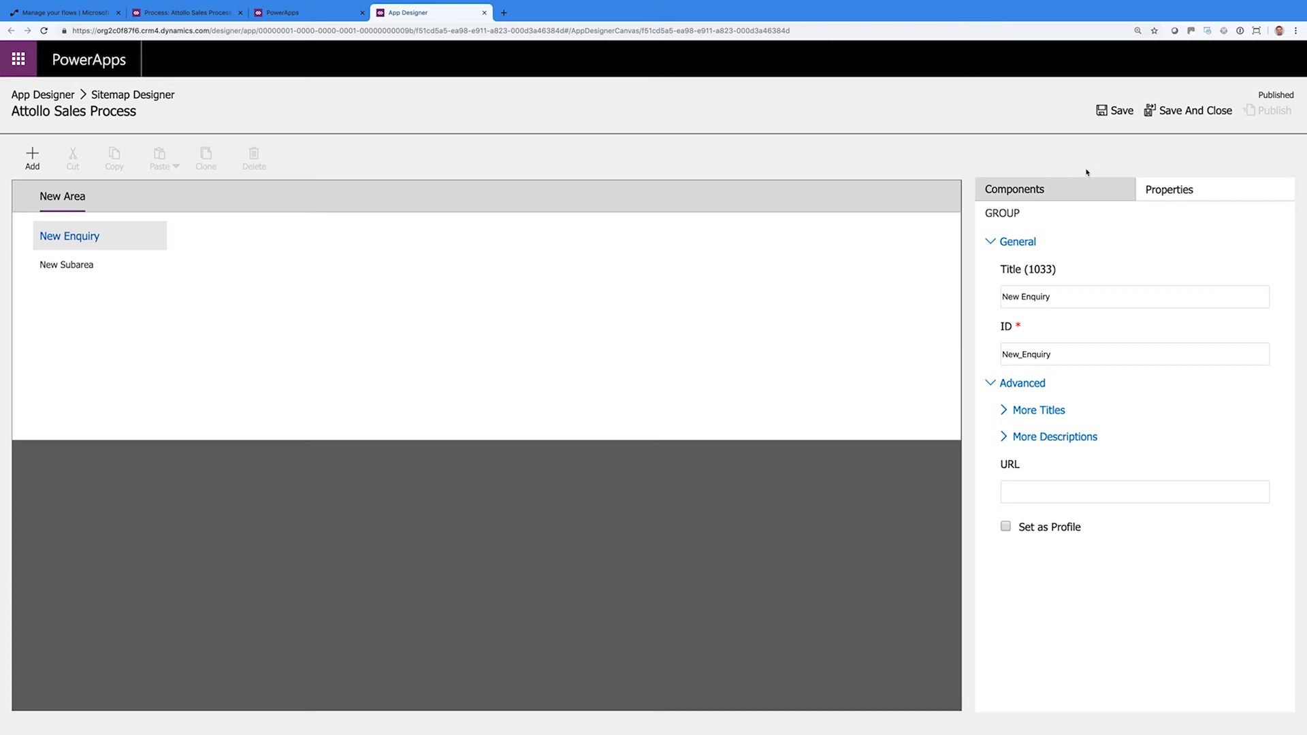
{"action": "left_click", "coordinate": [1117, 110]}
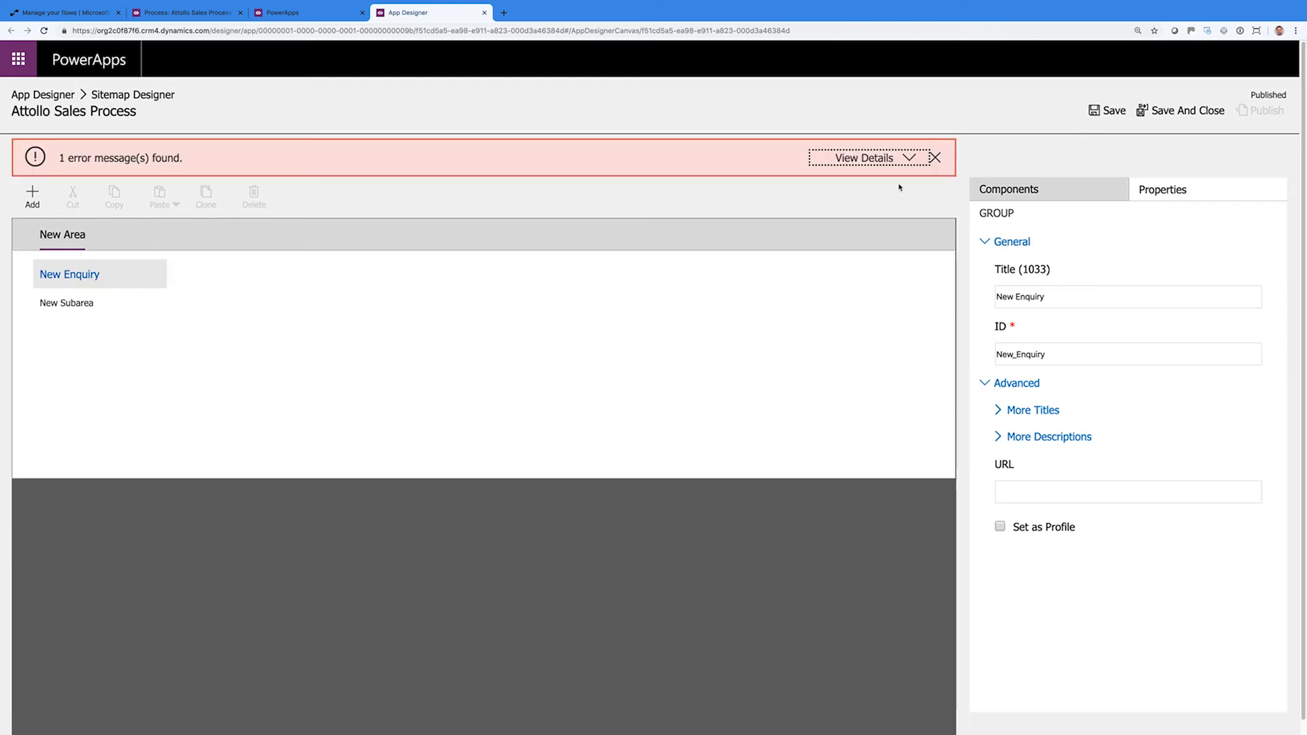
{"action": "left_click", "coordinate": [911, 158]}
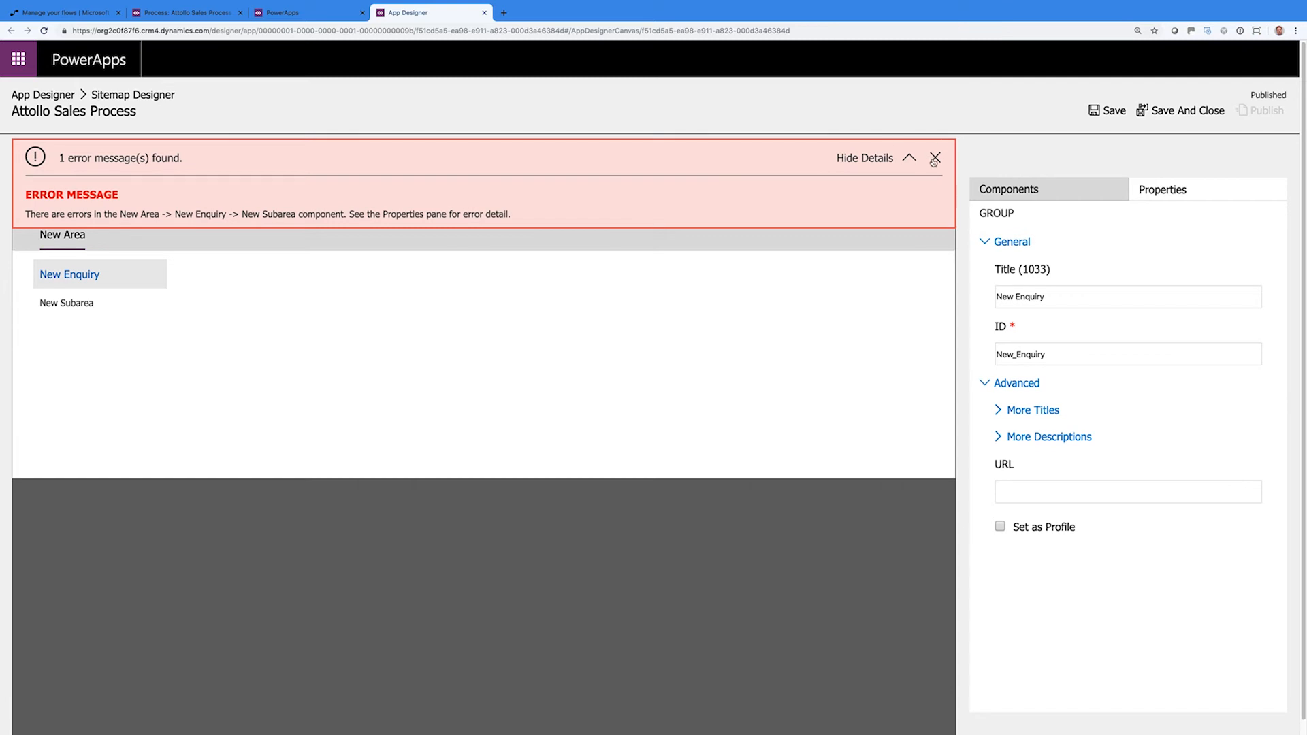
{"action": "left_click", "coordinate": [935, 159]}
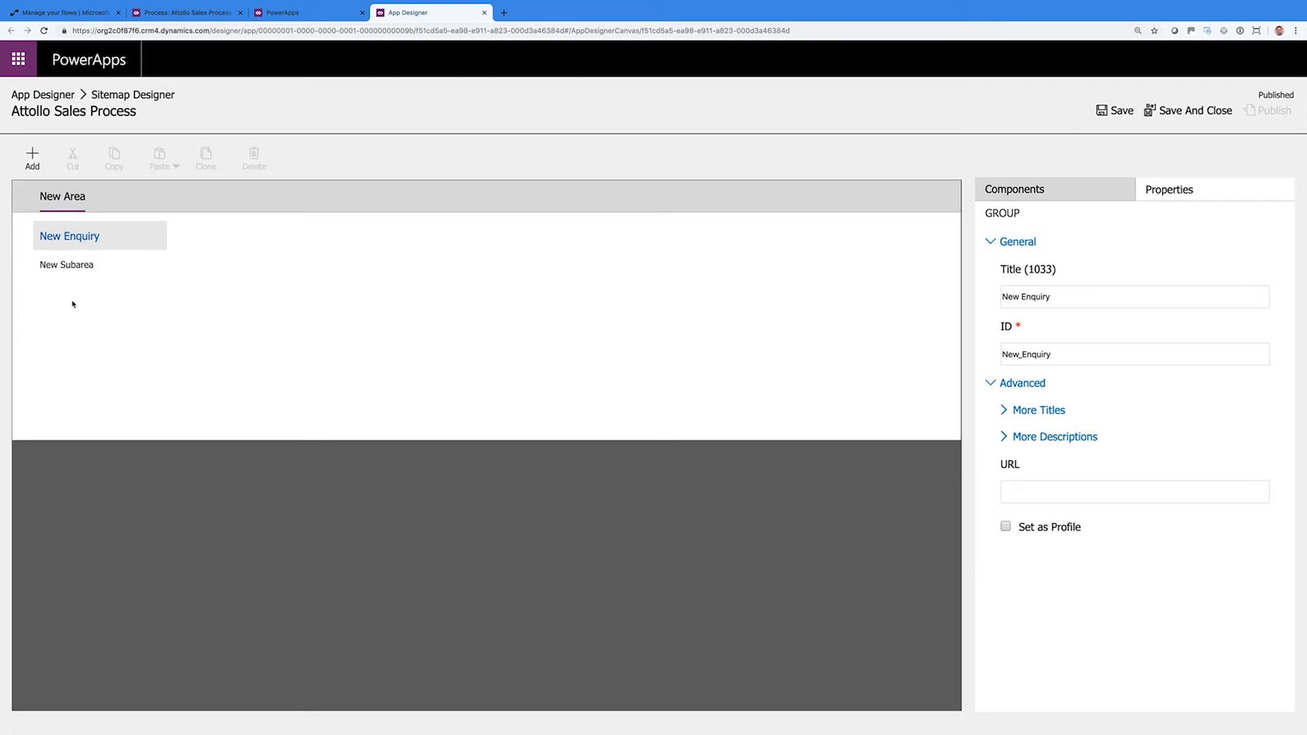
{"action": "left_click", "coordinate": [77, 265]}
Set the subarea type to Entity with Opportunity as its entity
{"action": "left_click", "coordinate": [1034, 298]}
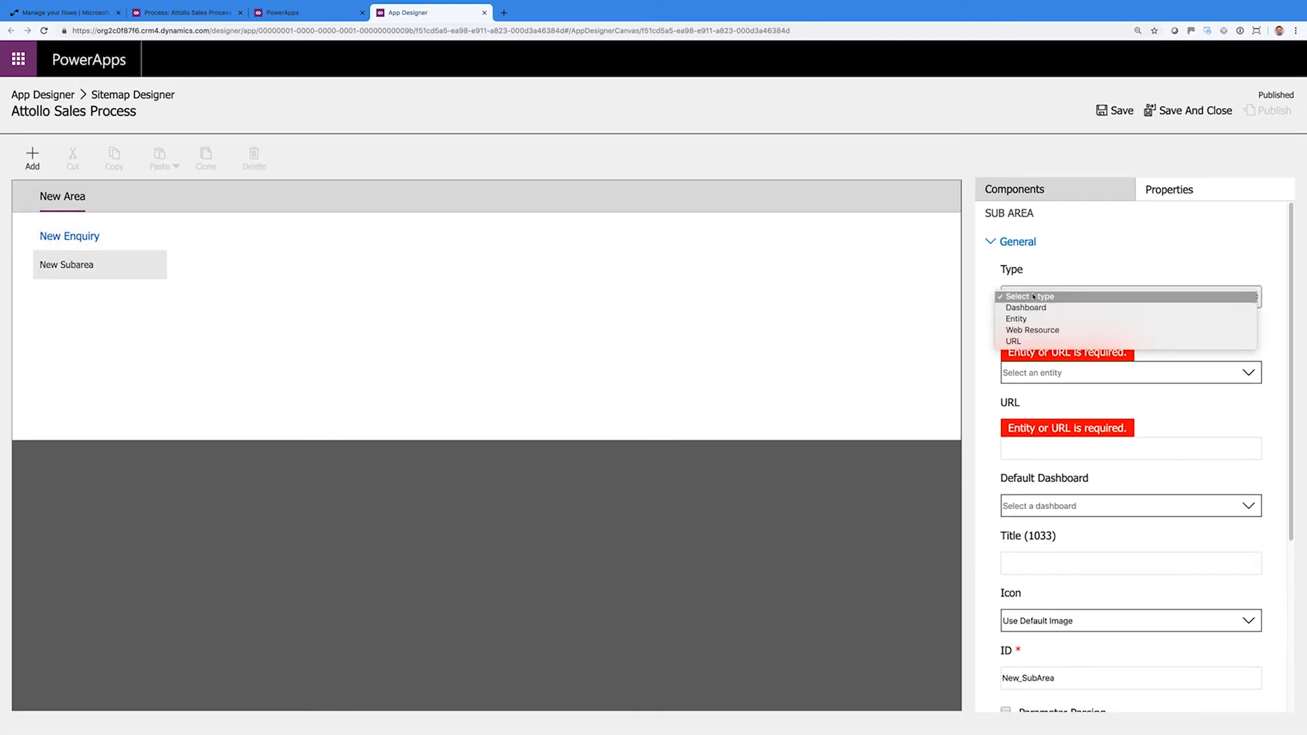
{"action": "left_click", "coordinate": [1055, 318]}
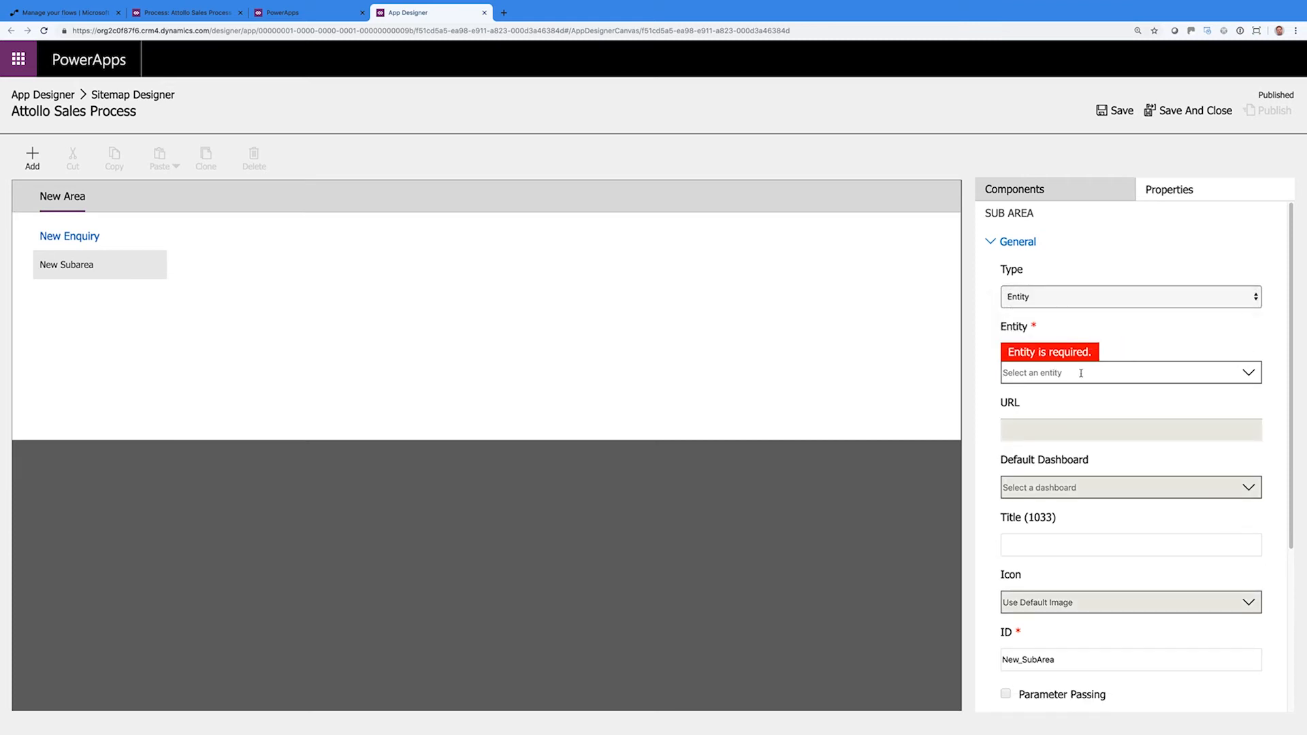
{"action": "type", "text": "Opp"}
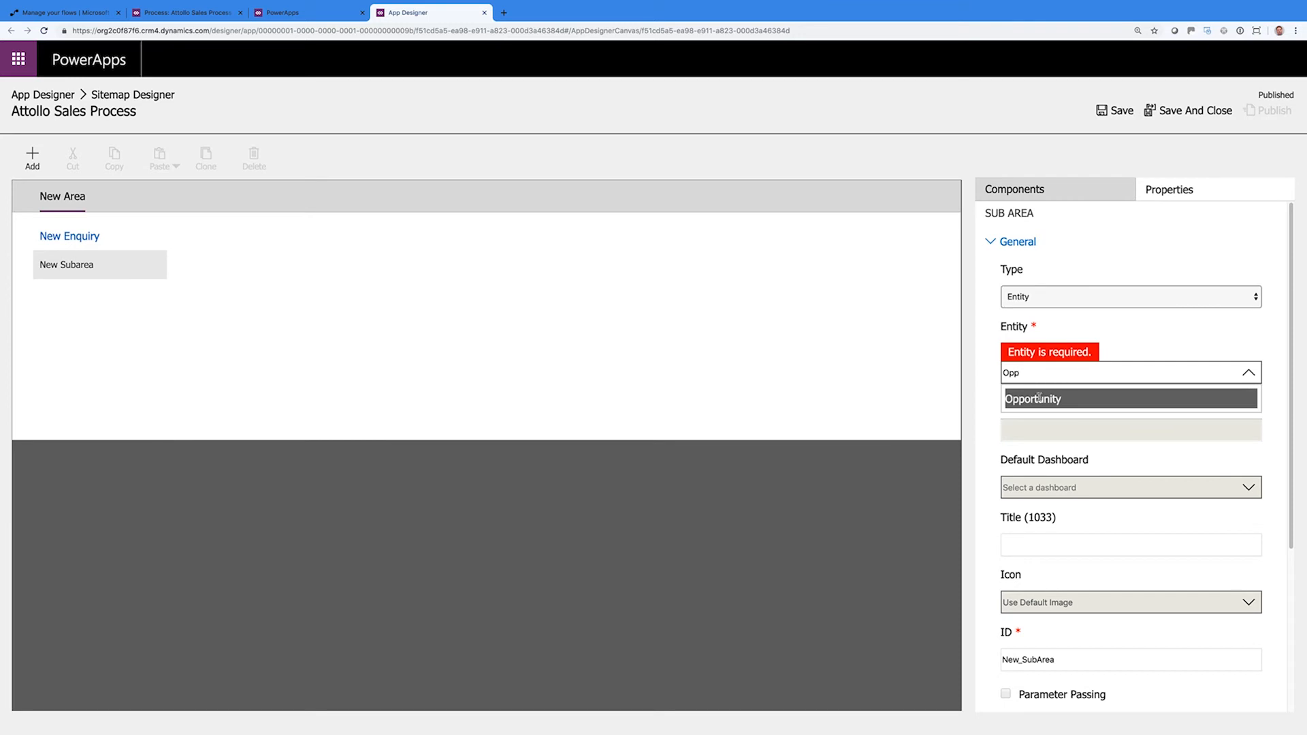
{"action": "left_click", "coordinate": [1039, 398]}
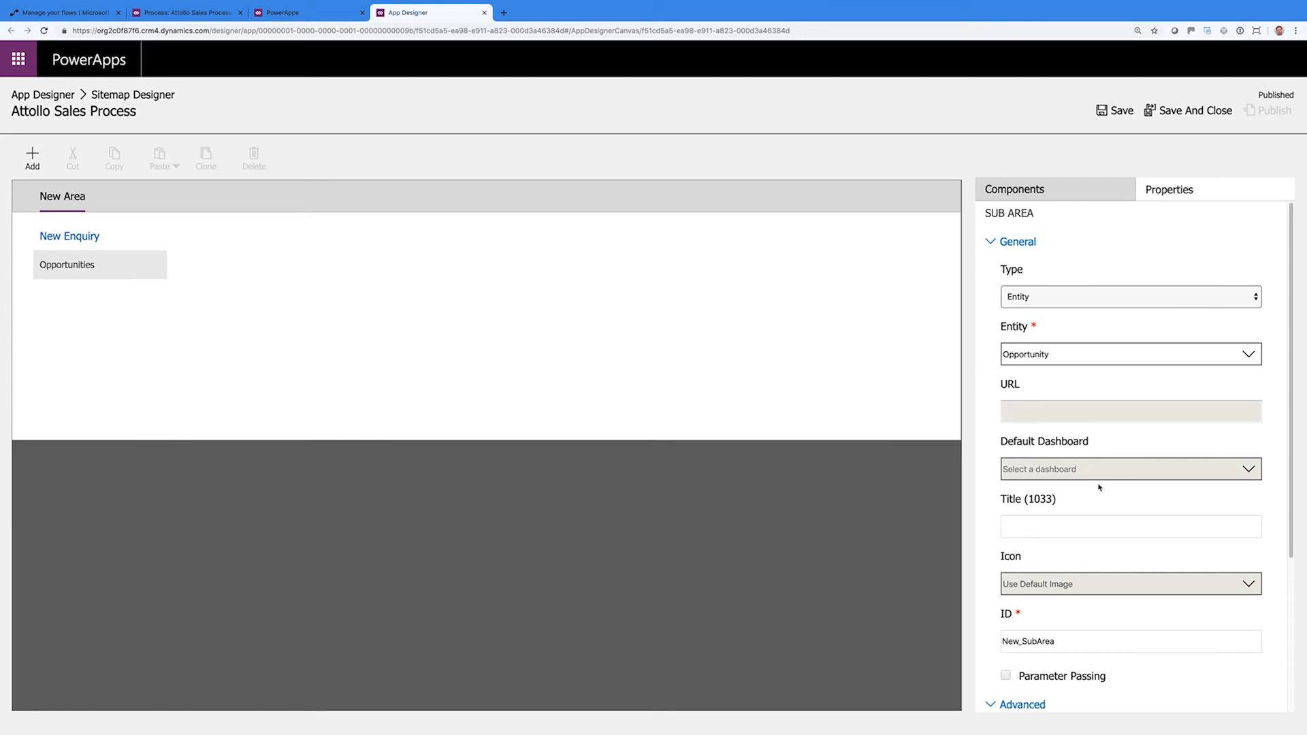
Title the subarea 'New Opportunity' and replace the ID's SubArea part with 'Oppoerunity'
{"action": "left_click", "coordinate": [1119, 533]}
{"action": "type", "text": "New Enquiry"}
{"action": "key", "text": "BackSpace"}
{"action": "key", "text": "BackSpace"}
{"action": "key", "text": "BackSpace"}
{"action": "key", "text": "BackSpace"}
{"action": "key", "text": "BackSpace"}
{"action": "key", "text": "BackSpace"}
{"action": "key", "text": "BackSpace"}
{"action": "type", "text": "Opportunity"}
{"action": "scroll", "coordinate": [1093, 618], "scroll_direction": "down", "scroll_amount": 3}
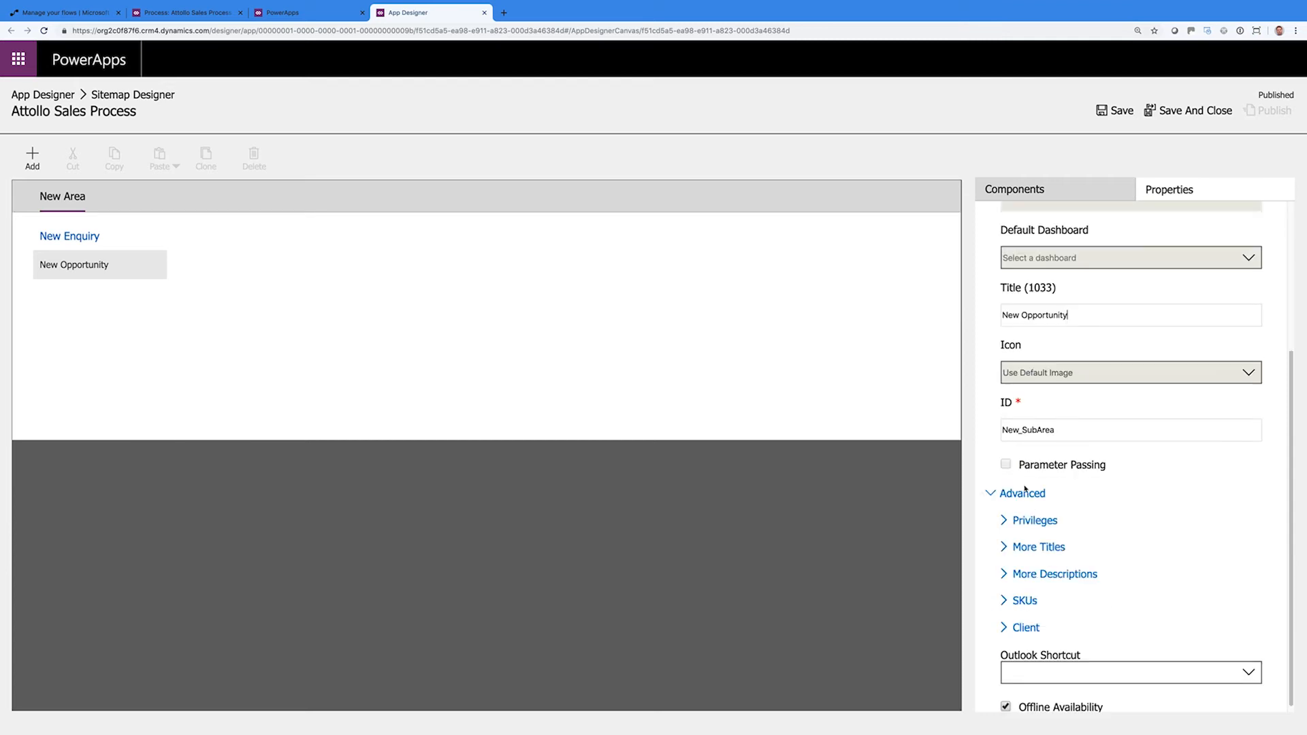
{"action": "left_click_drag", "start_coordinate": [1023, 429], "coordinate": [1081, 430]}
{"action": "type", "text": "Oppoer"}
{"action": "type", "text": "unity"}
Look through the privilege, additional titles, SKU and client sections without changing them
{"action": "left_click", "coordinate": [1004, 521]}
{"action": "left_click", "coordinate": [1003, 520]}
{"action": "left_click", "coordinate": [1004, 521]}
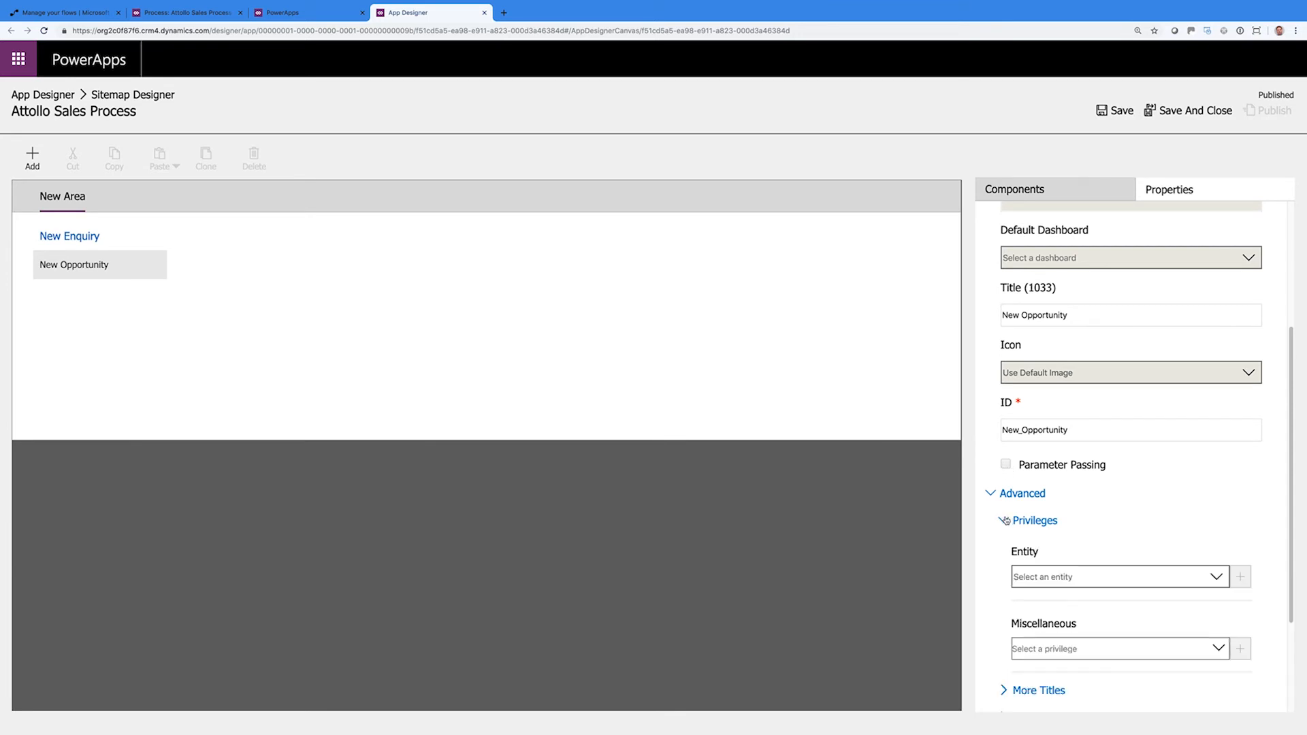
{"action": "left_click", "coordinate": [1004, 520]}
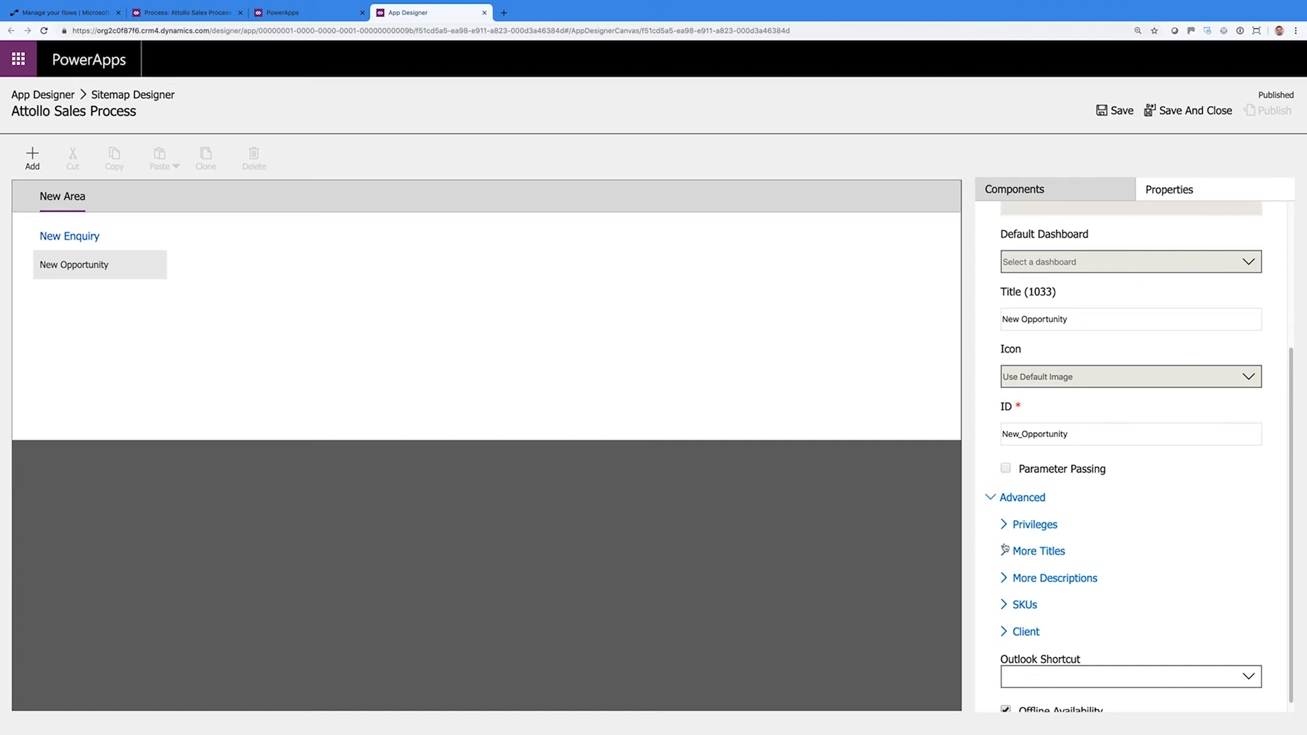
{"action": "left_click", "coordinate": [1005, 549]}
{"action": "left_click", "coordinate": [1005, 551]}
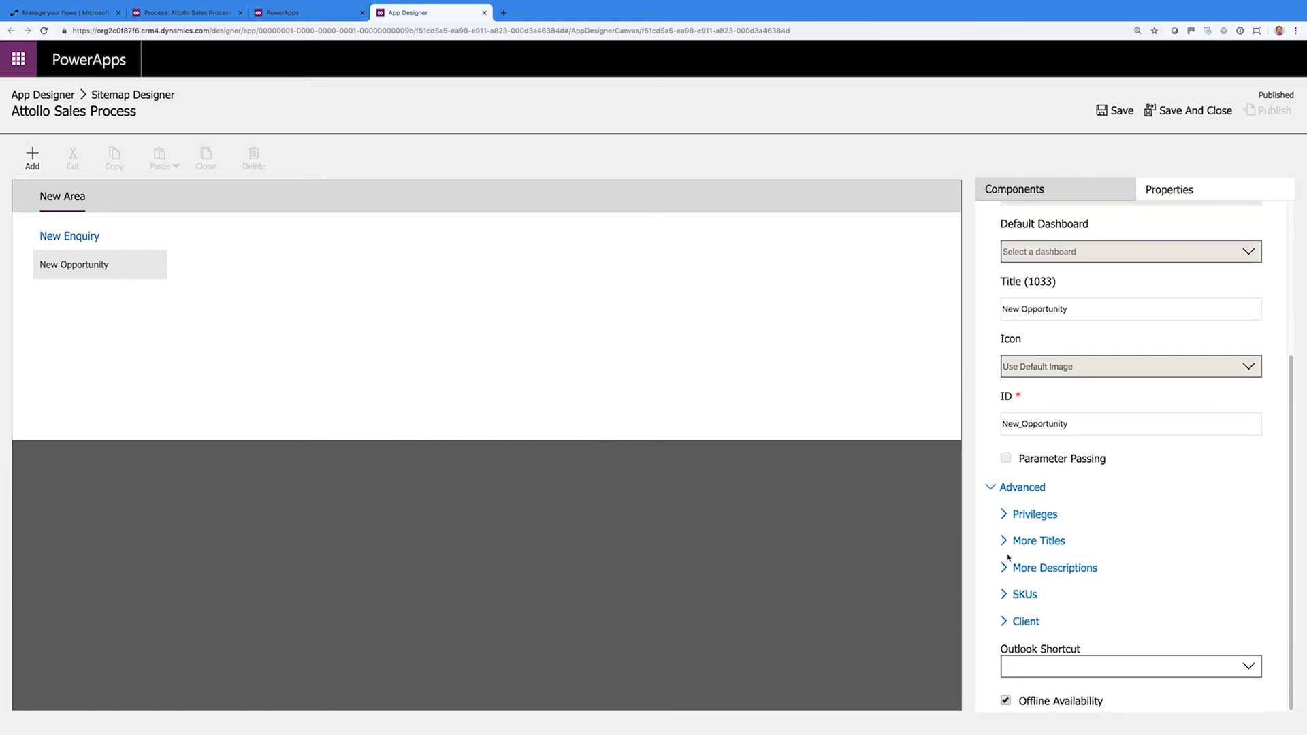
{"action": "left_click", "coordinate": [1005, 595]}
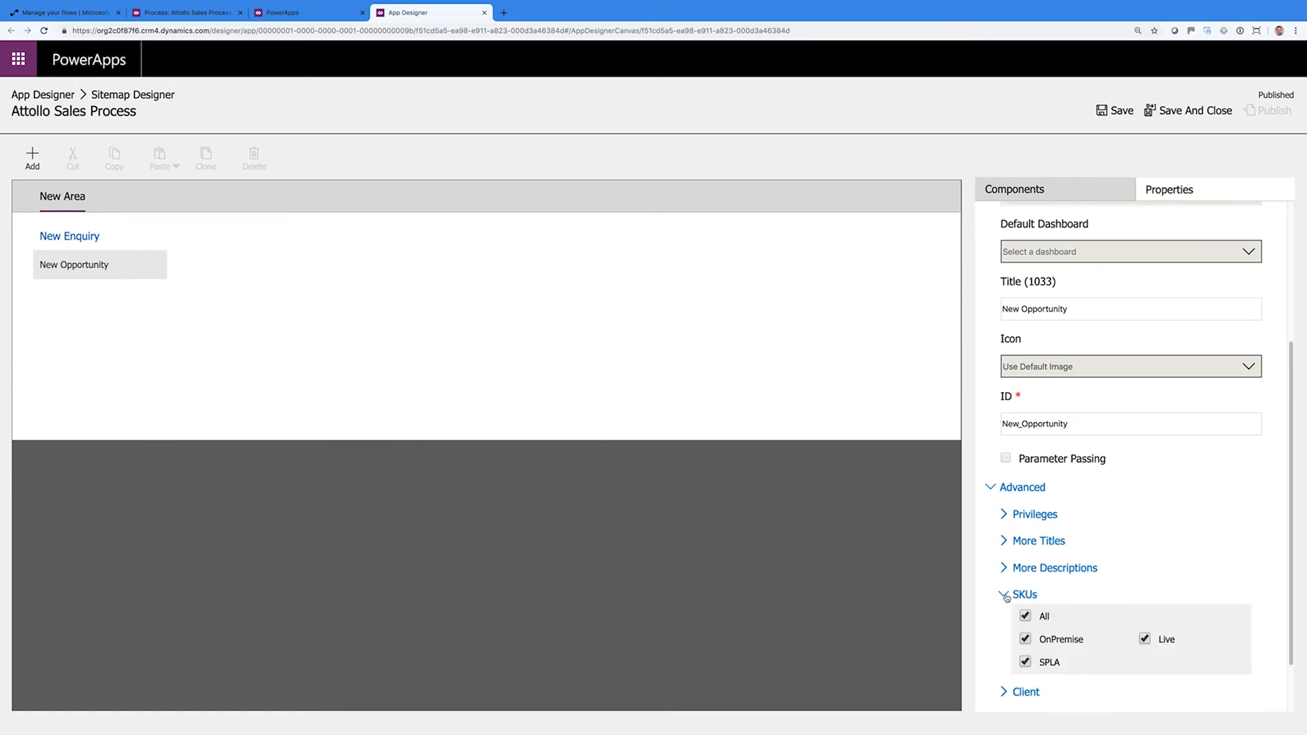
{"action": "left_click", "coordinate": [1005, 595]}
{"action": "left_click", "coordinate": [1006, 620]}
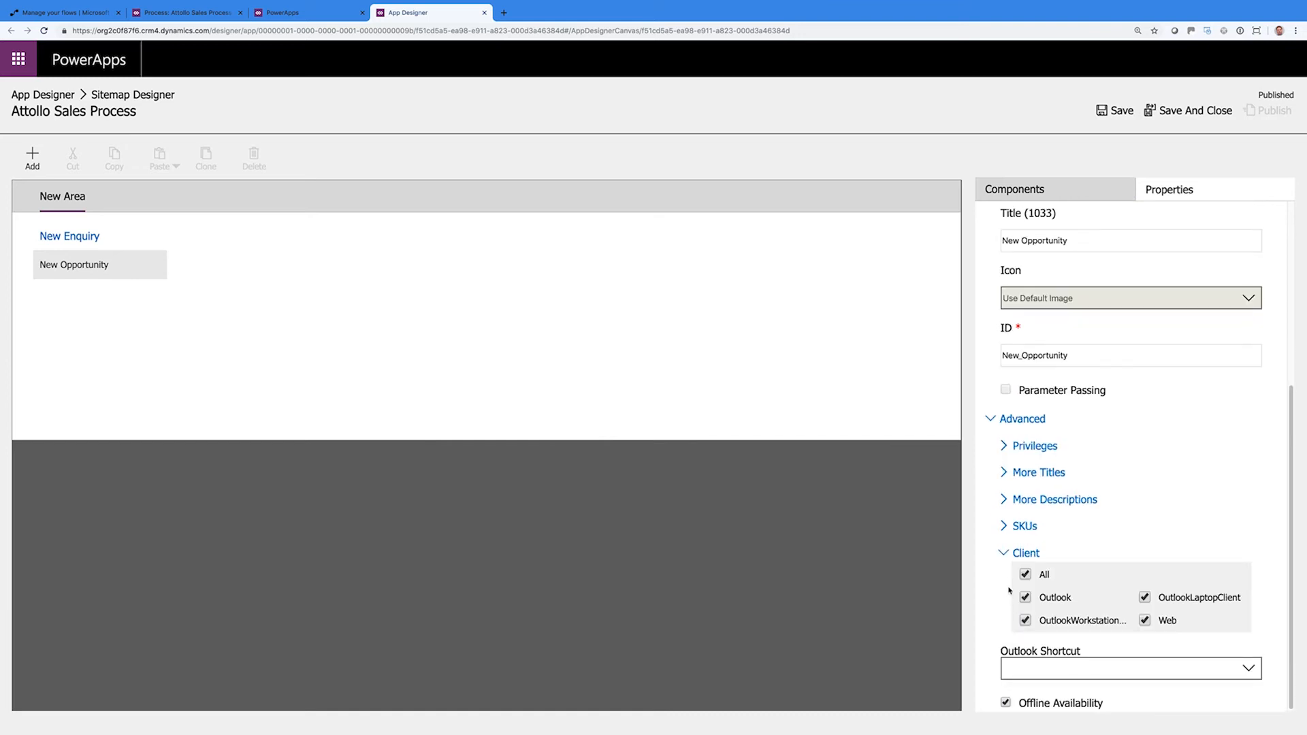
{"action": "left_click", "coordinate": [1004, 552]}
{"action": "scroll", "coordinate": [1107, 539], "scroll_direction": "up", "scroll_amount": 3}
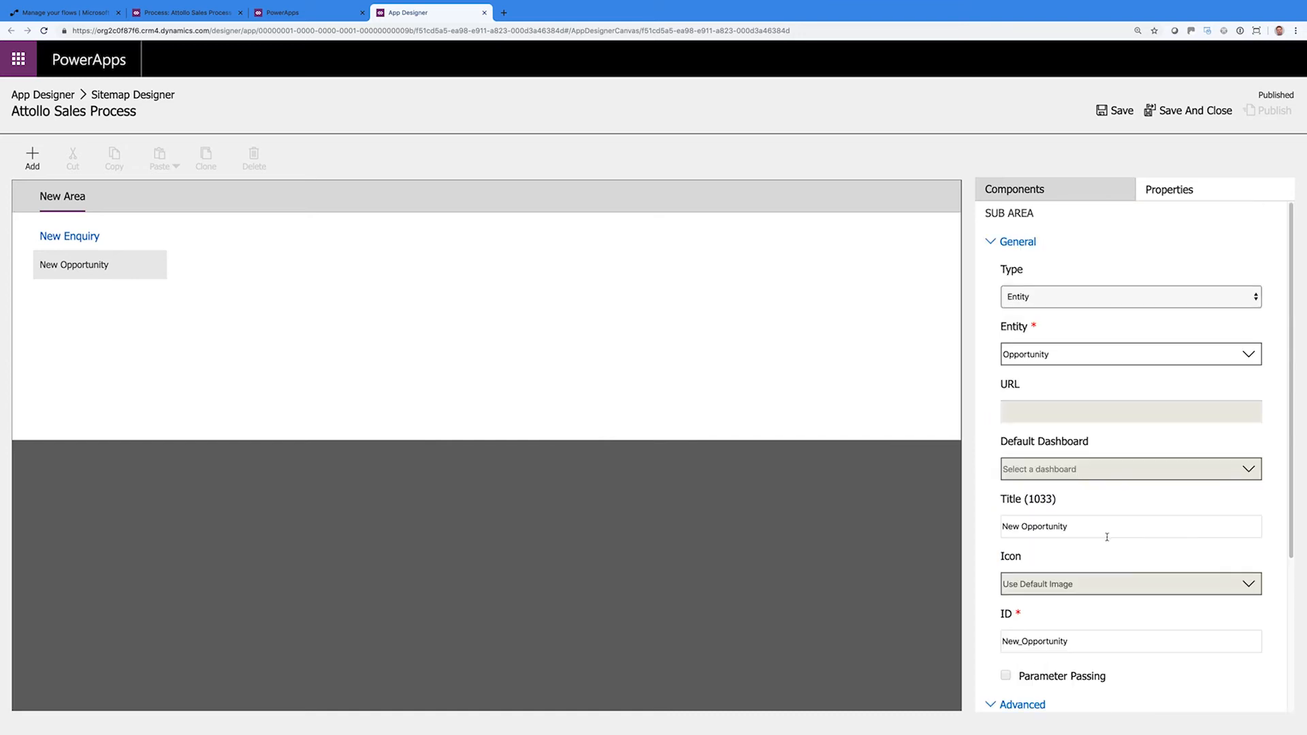
Save and publish the sitemap
{"action": "left_click", "coordinate": [1117, 113]}
{"action": "left_click", "coordinate": [659, 262]}
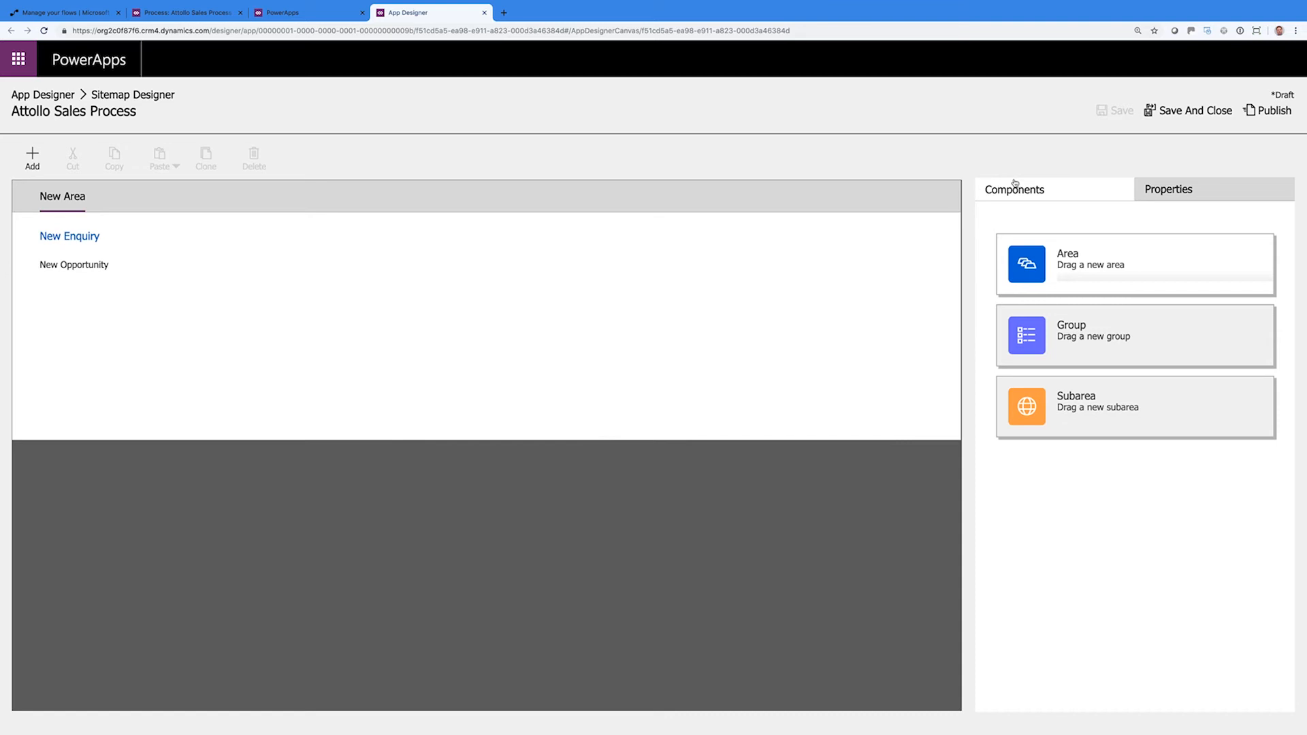
{"action": "left_click", "coordinate": [1274, 112]}
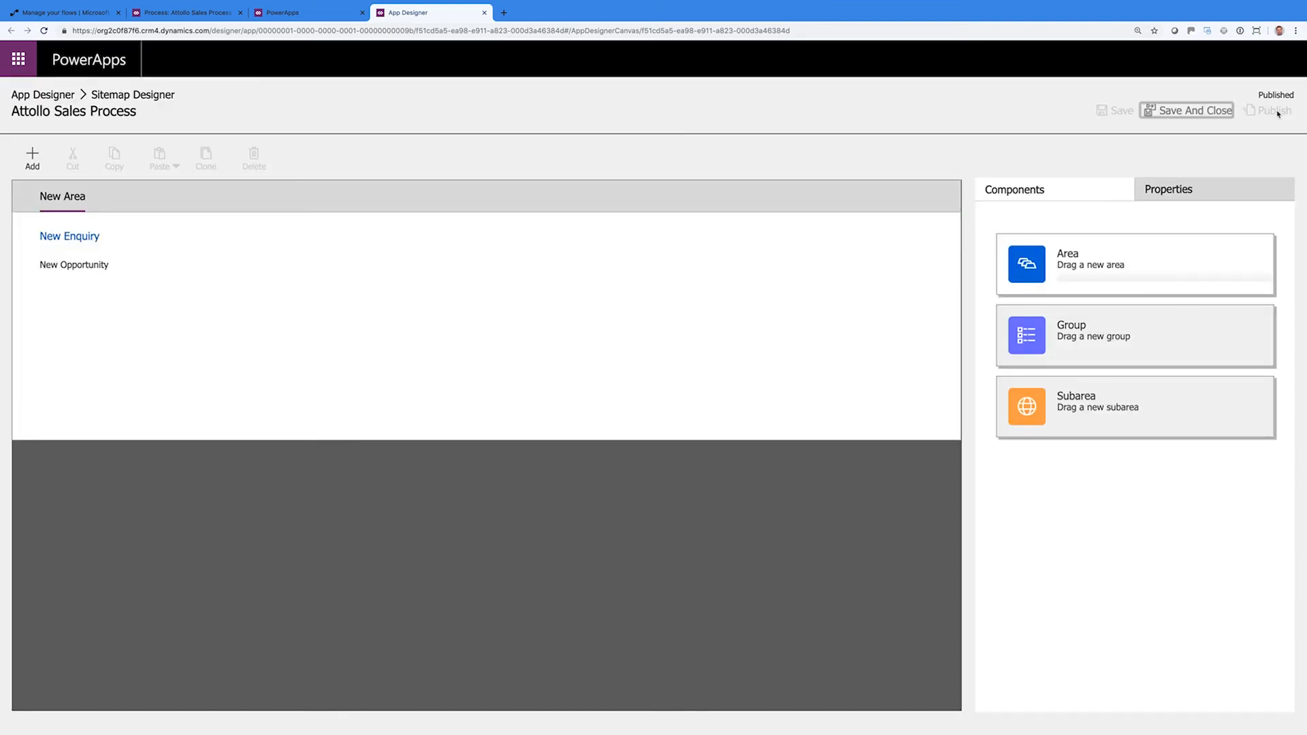
Close the sitemap and include the Attollo Sales Process business process flow in the app
{"action": "left_click", "coordinate": [1218, 112]}
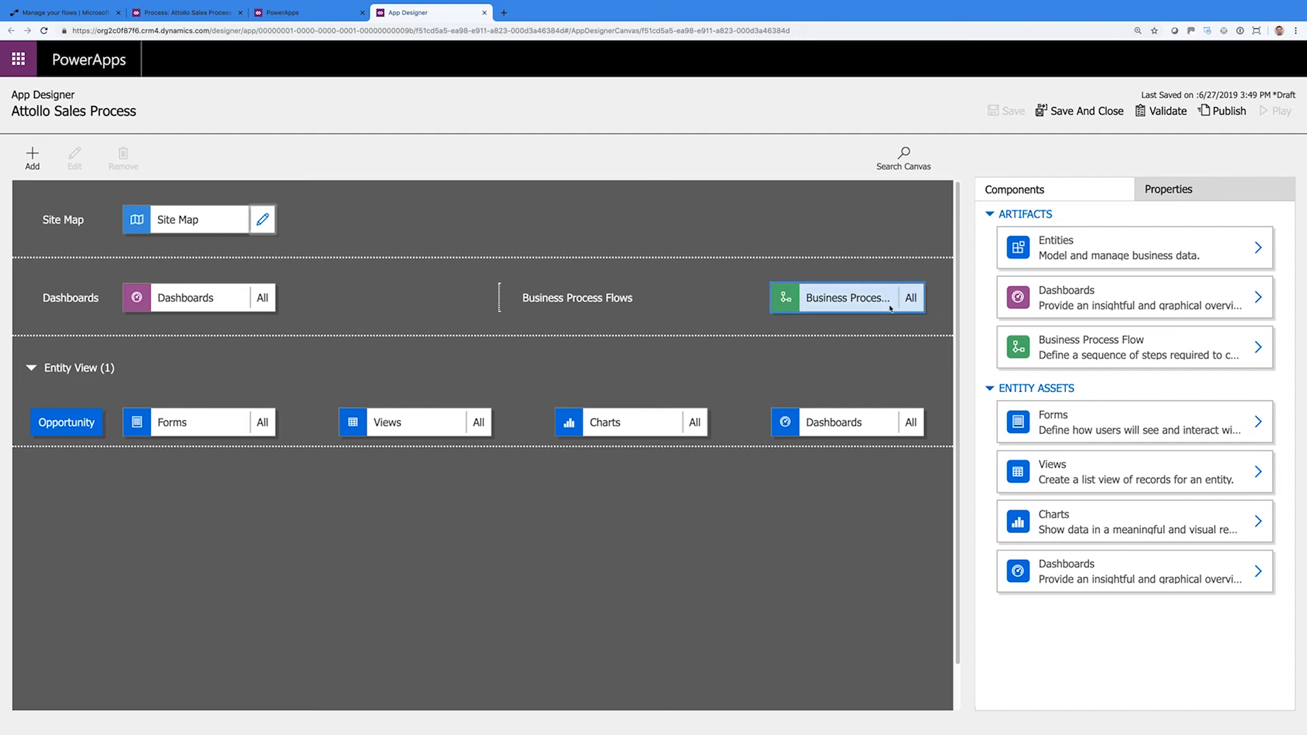
{"action": "left_click", "coordinate": [1048, 349]}
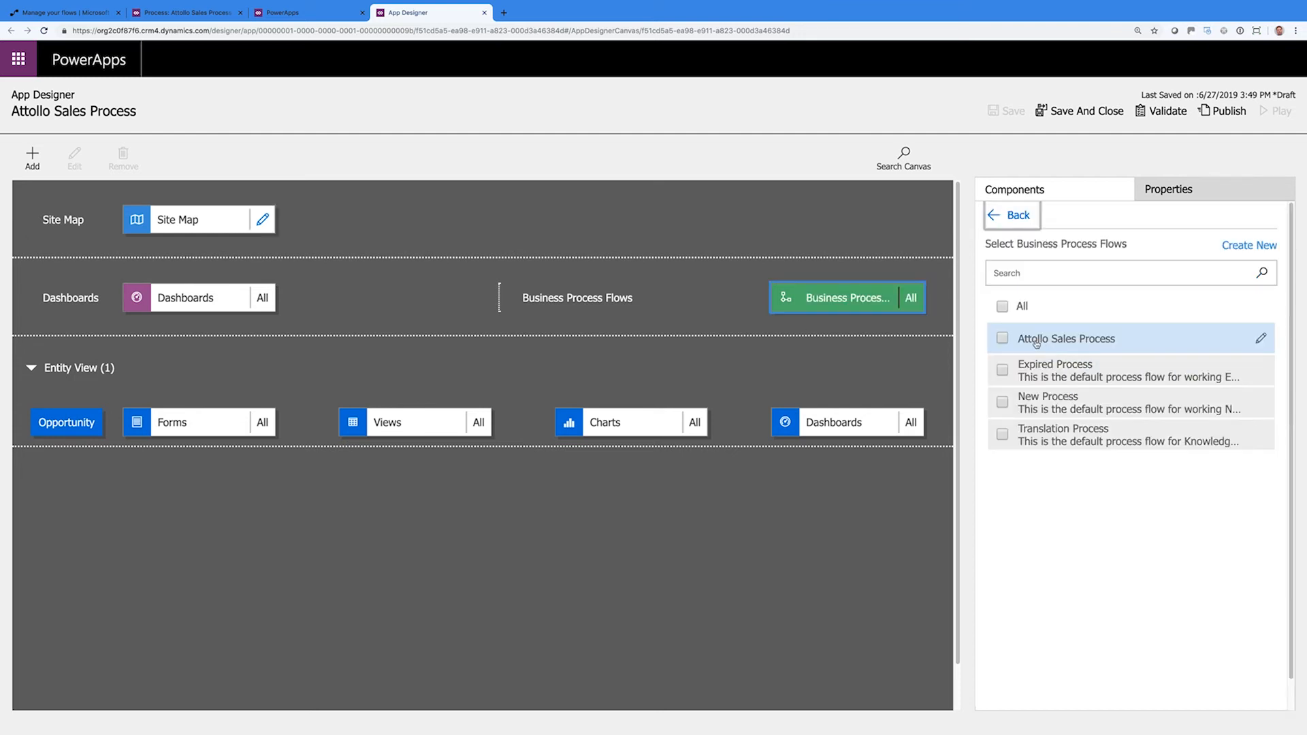
{"action": "left_click", "coordinate": [1001, 338]}
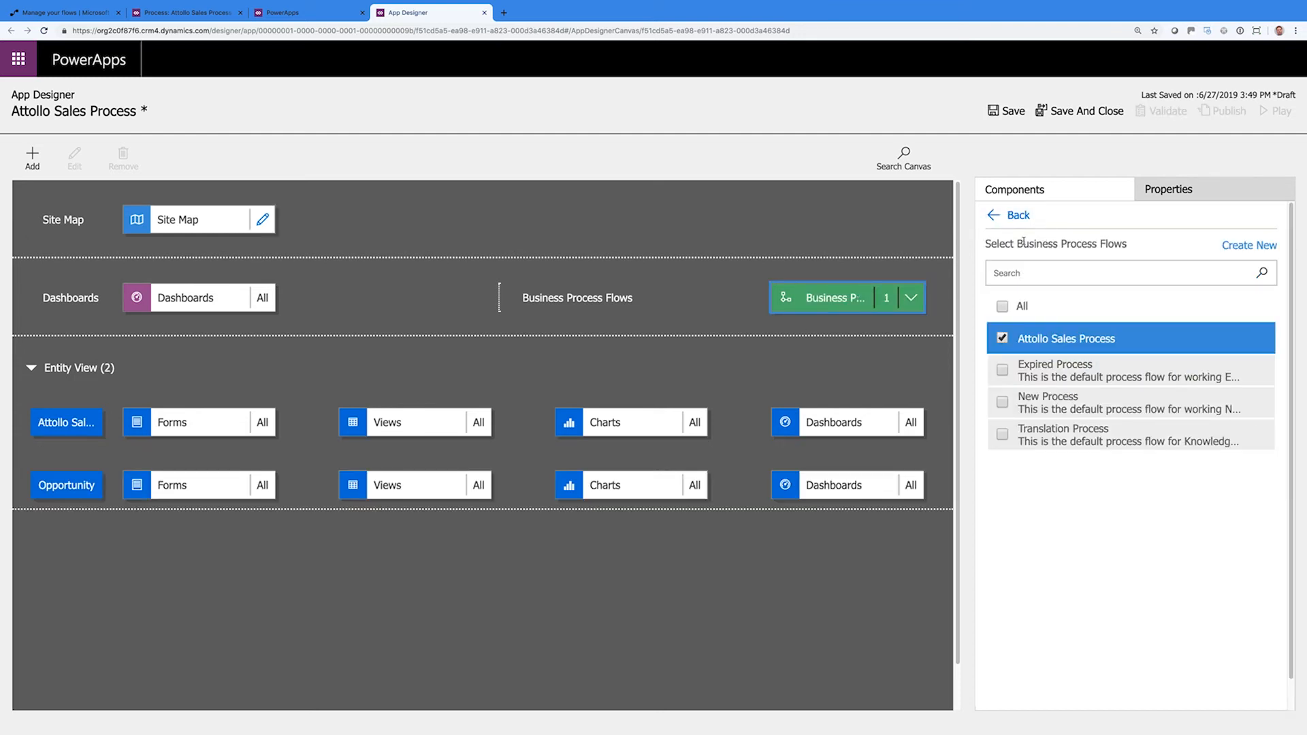
{"action": "left_click", "coordinate": [1013, 215]}
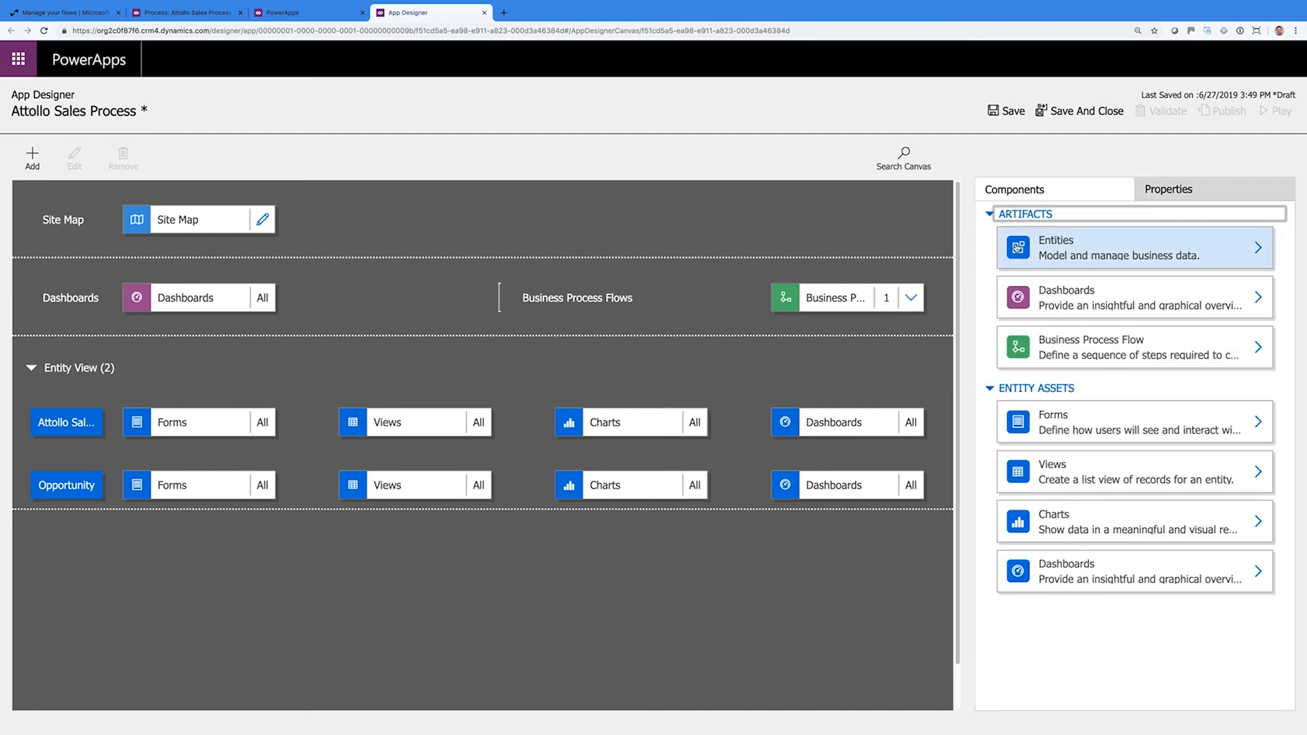
Save, publish and play the app
{"action": "left_click", "coordinate": [1078, 114]}
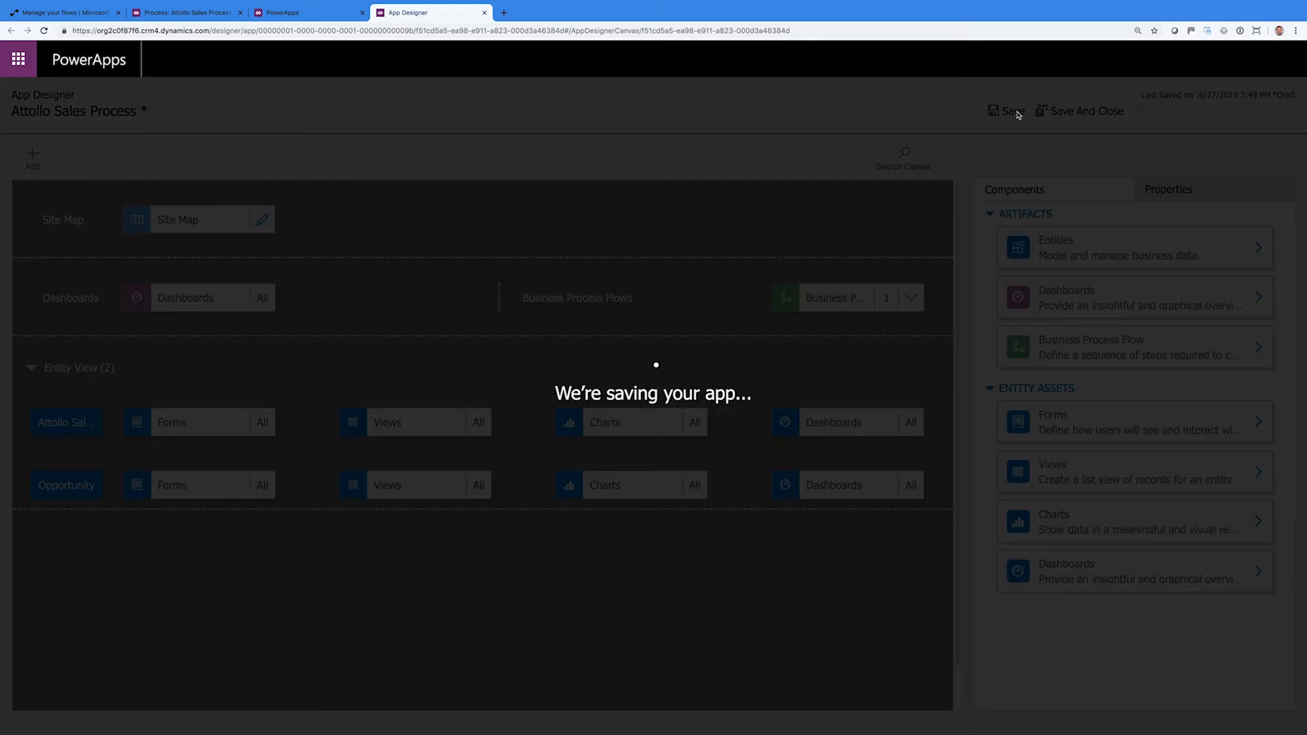
{"action": "left_click", "coordinate": [1222, 112]}
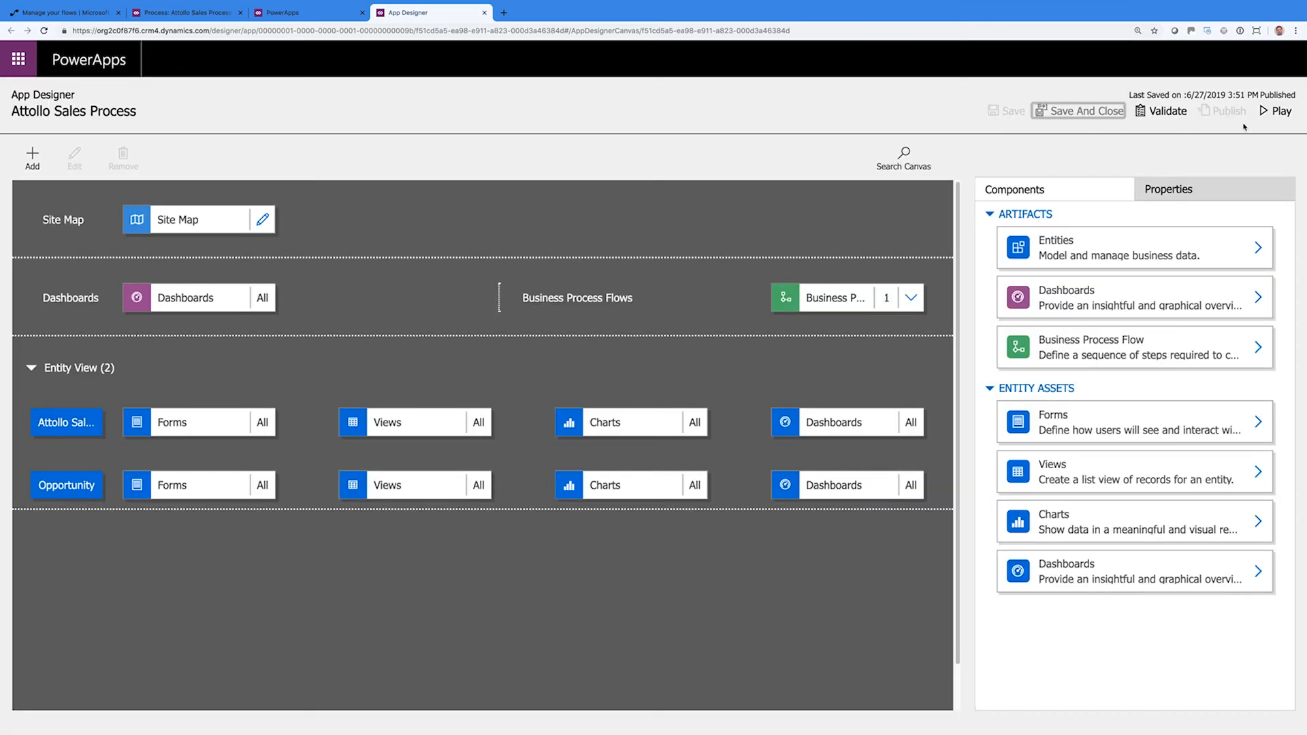
{"action": "left_click", "coordinate": [1275, 112]}
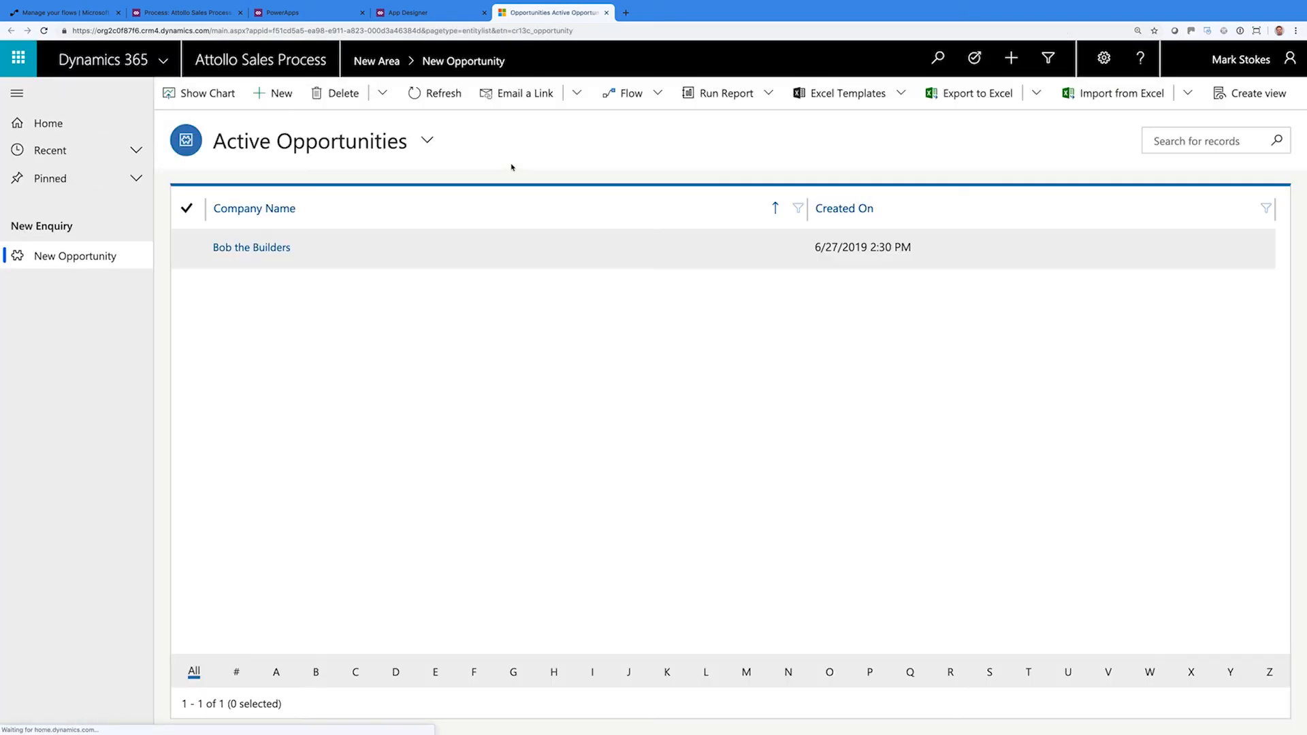
Open the Bob the Builders opportunity and delete it, confirming the deletion
{"action": "double_click", "coordinate": [405, 250]}
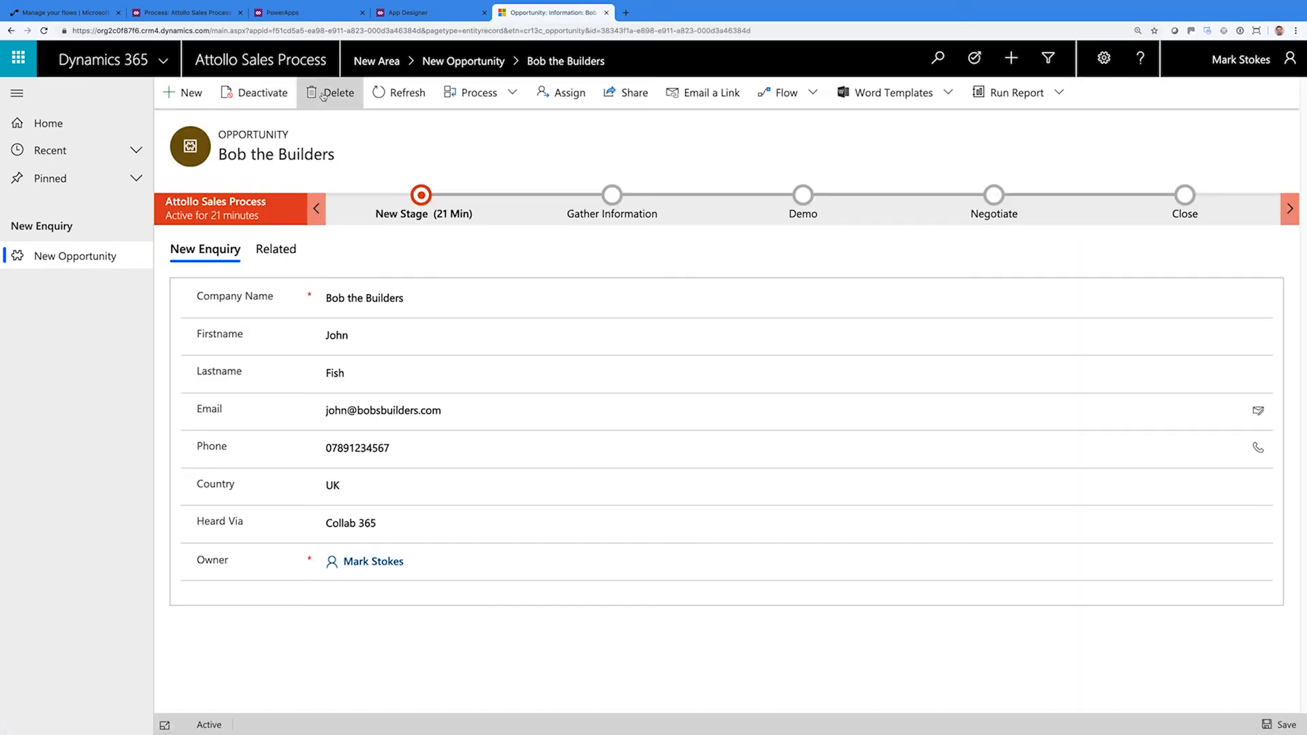
{"action": "left_click", "coordinate": [323, 96]}
{"action": "left_click", "coordinate": [680, 469]}
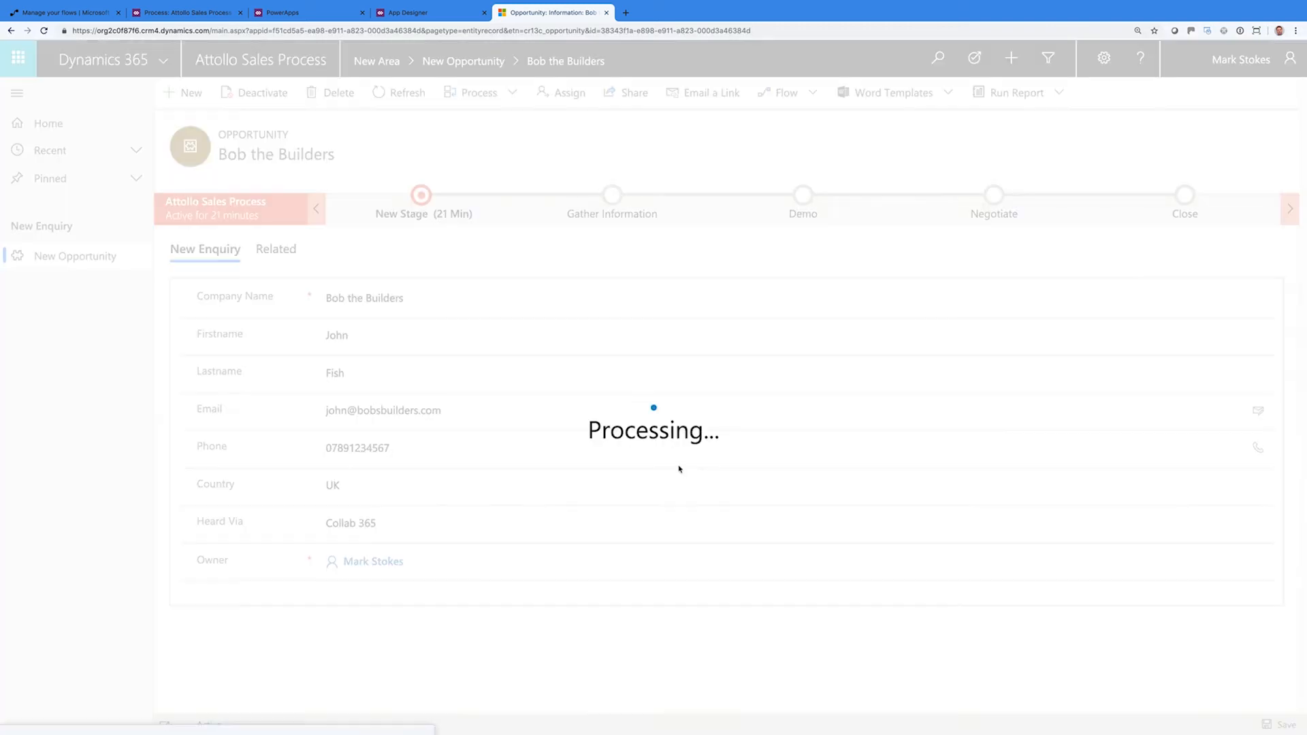
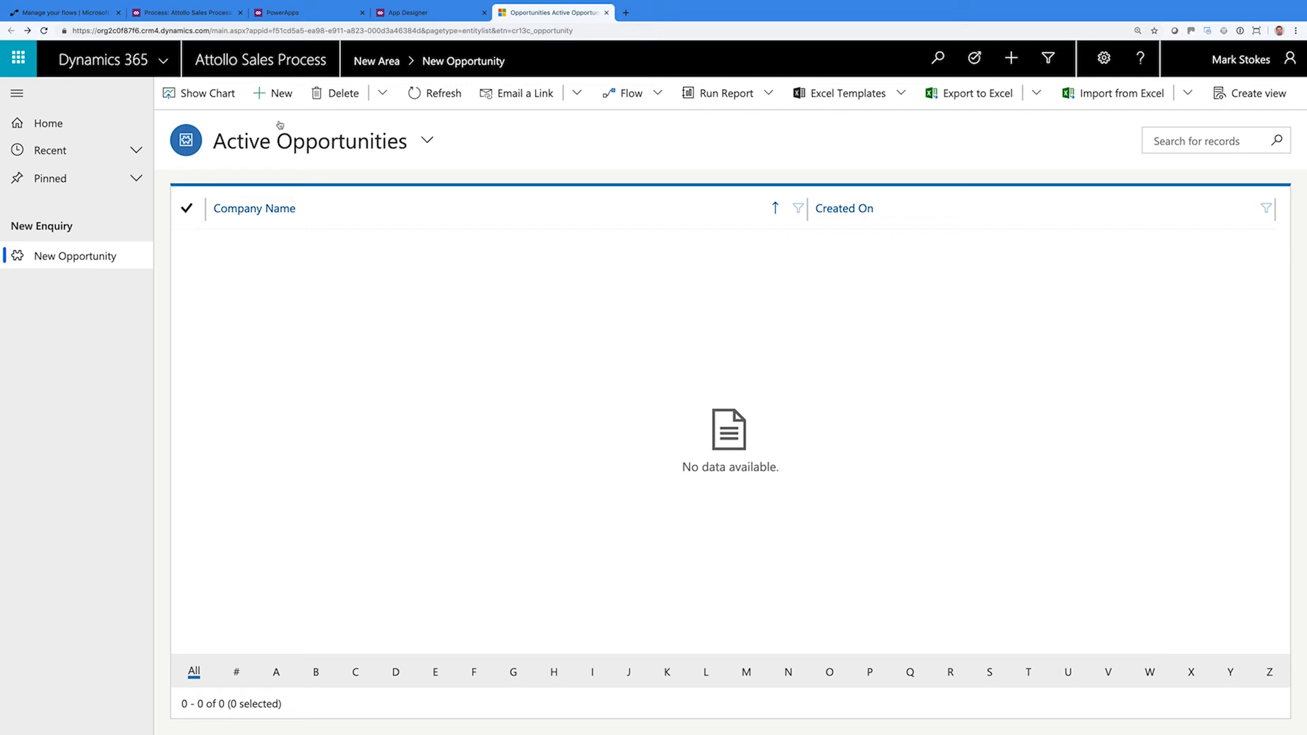
Start a new opportunity for company Red Plane Ltd and enter the contact's first and last name
{"action": "left_click", "coordinate": [214, 102]}
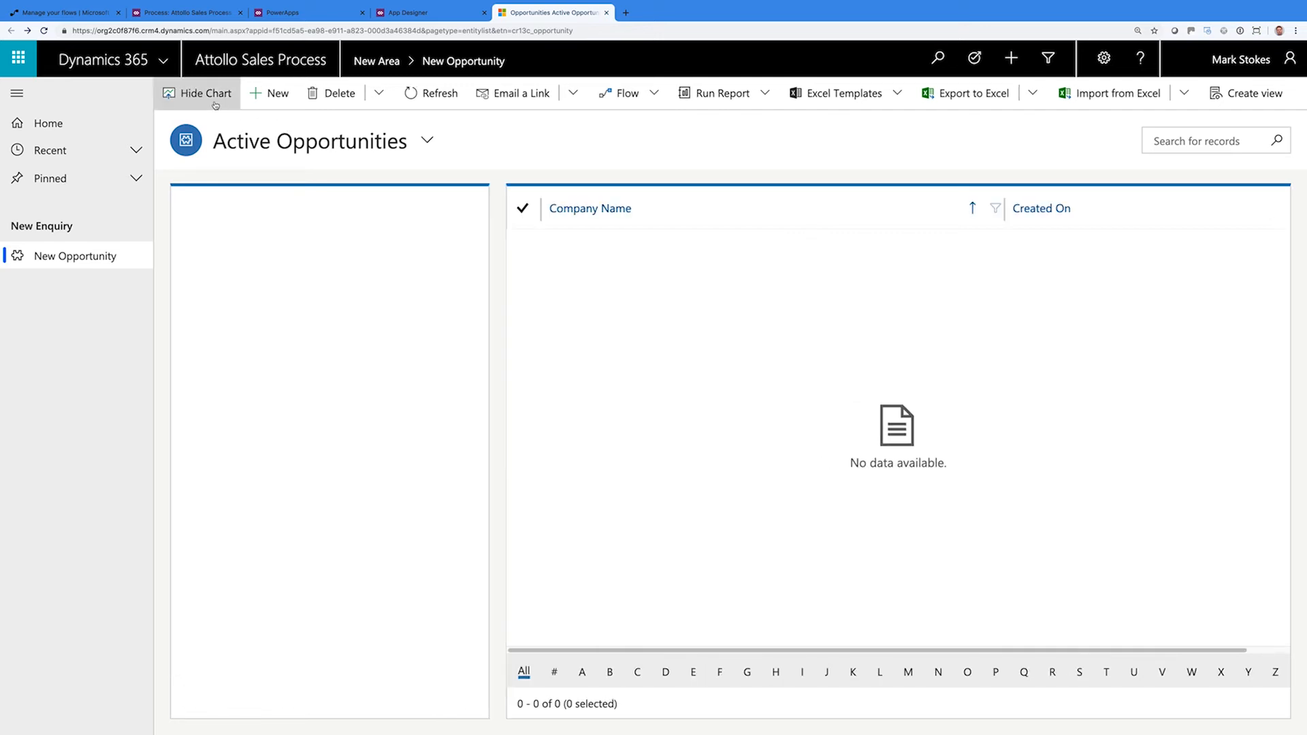
{"action": "left_click", "coordinate": [194, 101]}
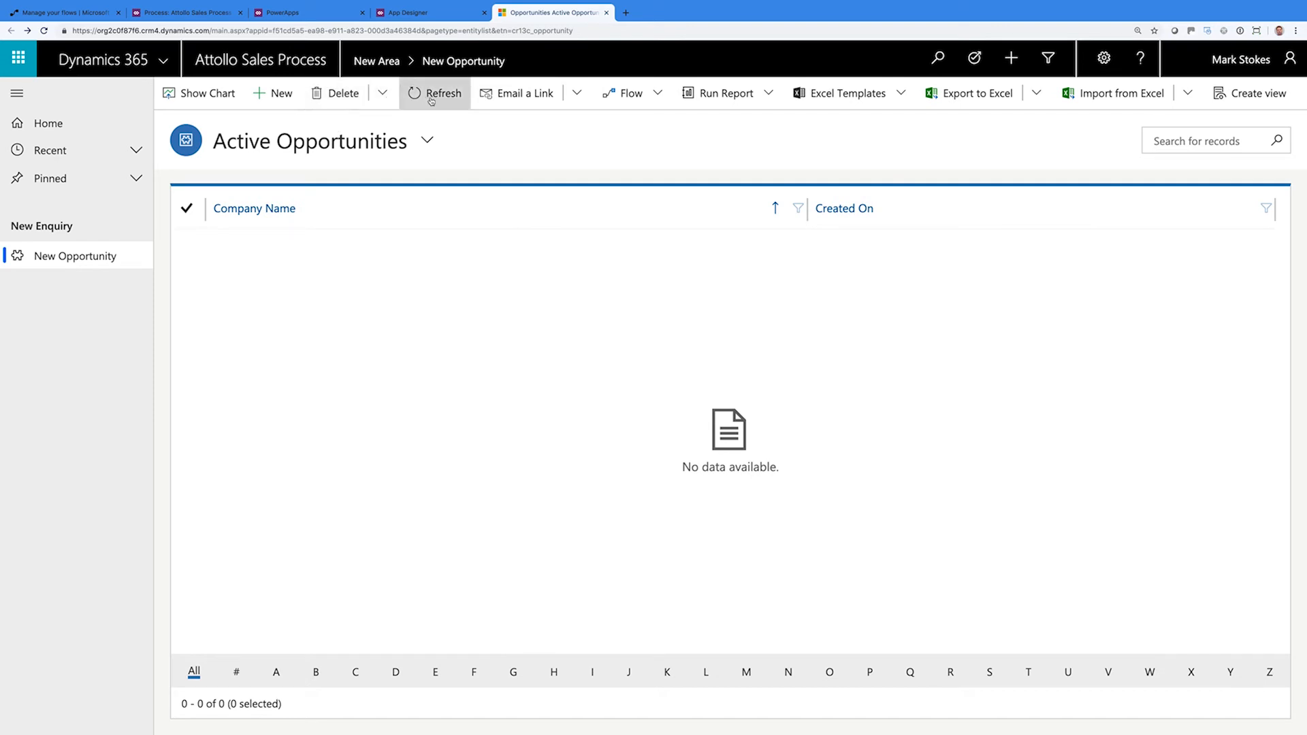
{"action": "left_click", "coordinate": [280, 95]}
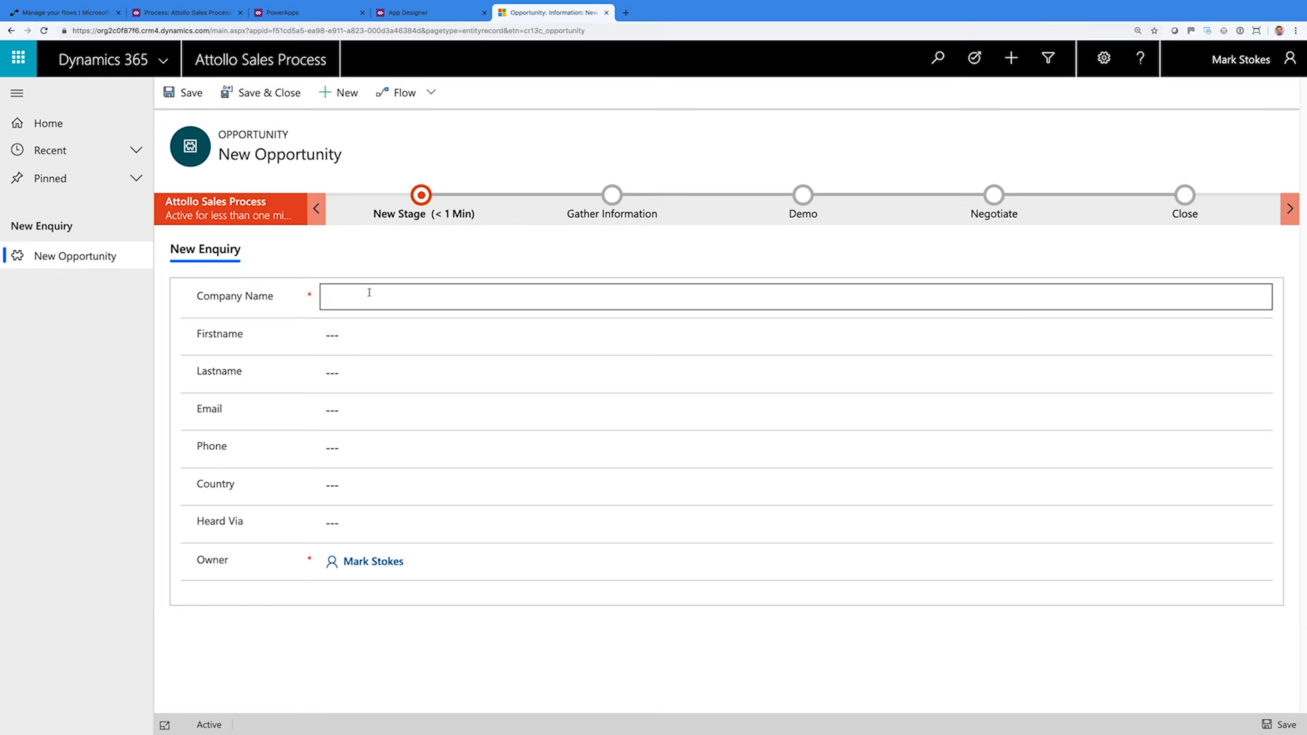
{"action": "type", "text": "Red plane"}
{"action": "key", "text": "BackSpace"}
{"action": "key", "text": "BackSpace"}
{"action": "key", "text": "BackSpace"}
{"action": "key", "text": "BackSpace"}
{"action": "key", "text": "BackSpace"}
{"action": "type", "text": "Pl"}
{"action": "type", "text": "lane Li"}
{"action": "type", "text": "d"}
{"action": "key", "text": "Tab"}
{"action": "key", "text": "Tab"}
Fill in the contact's e-mail and phone number, set Heard Via to 'Collab 365', and save
{"action": "key", "text": "Tab"}
{"action": "left_click", "coordinate": [375, 439]}
{"action": "left_click_drag", "start_coordinate": [393, 411], "coordinate": [508, 420]}
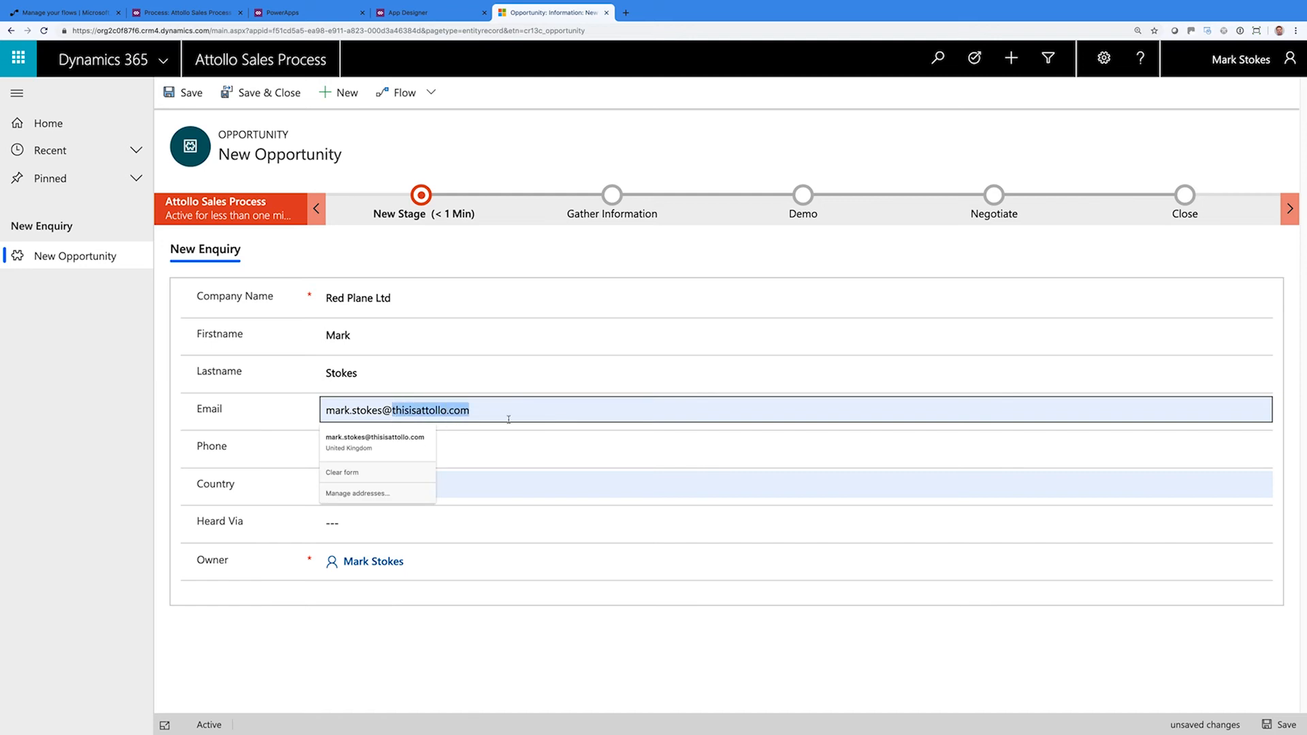
{"action": "type", "text": "redplane.co.uk"}
{"action": "key", "text": "Tab"}
{"action": "type", "text": "0"}
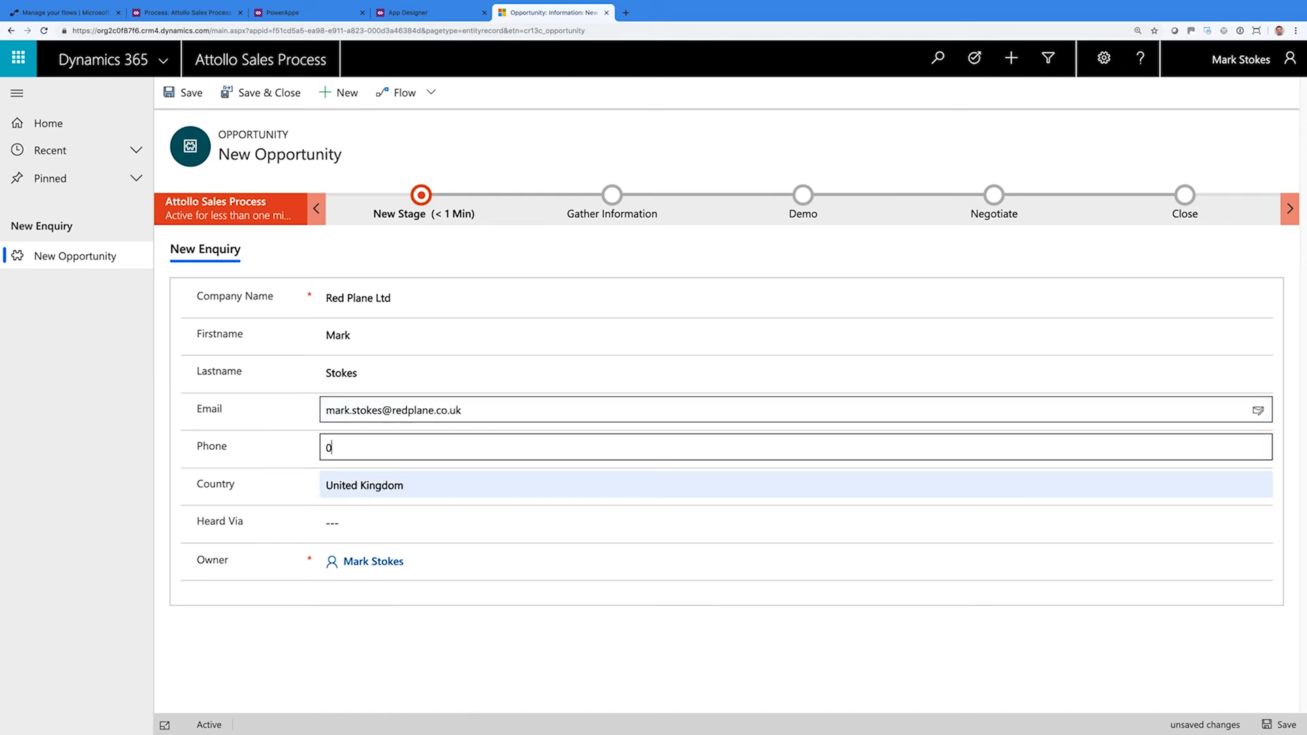
{"action": "type", "text": "789012345667"}
{"action": "key", "text": "Tab"}
{"action": "key", "text": "Tab"}
{"action": "type", "text": "Collab 365"}
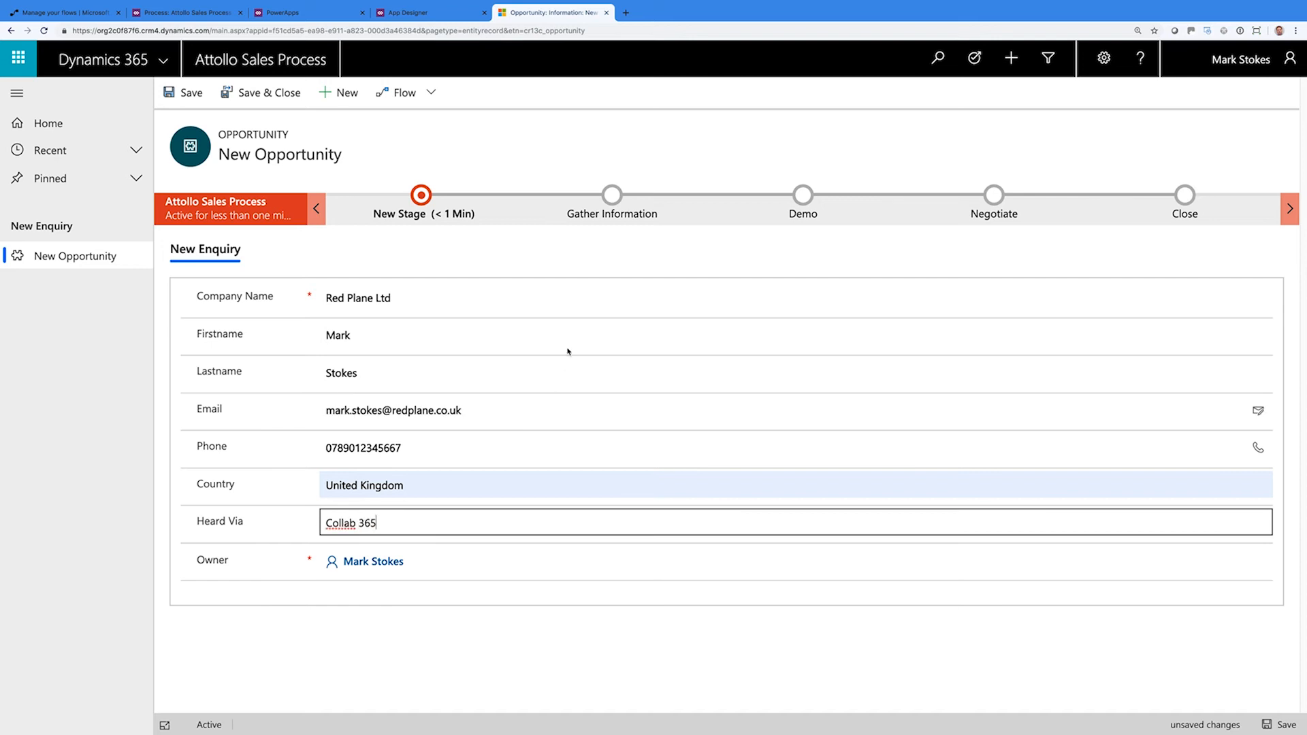
{"action": "left_click", "coordinate": [422, 194]}
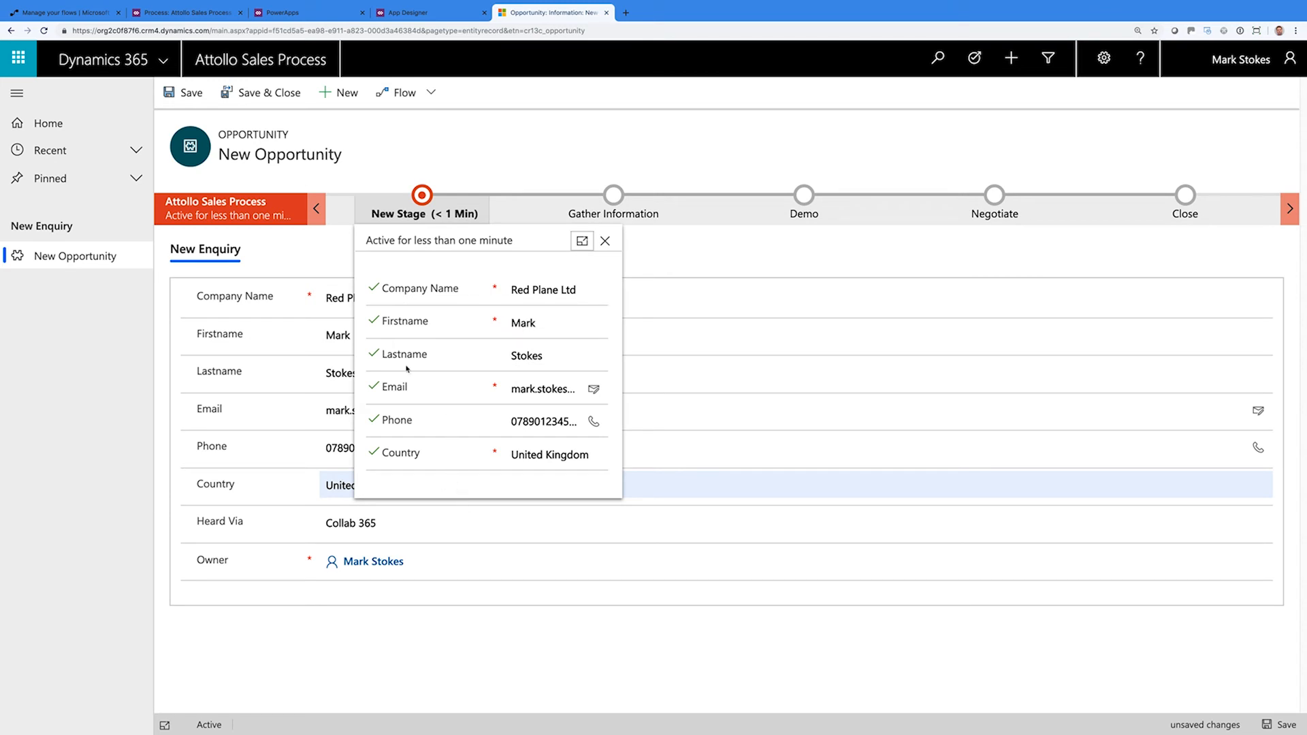
{"action": "left_click", "coordinate": [181, 92]}
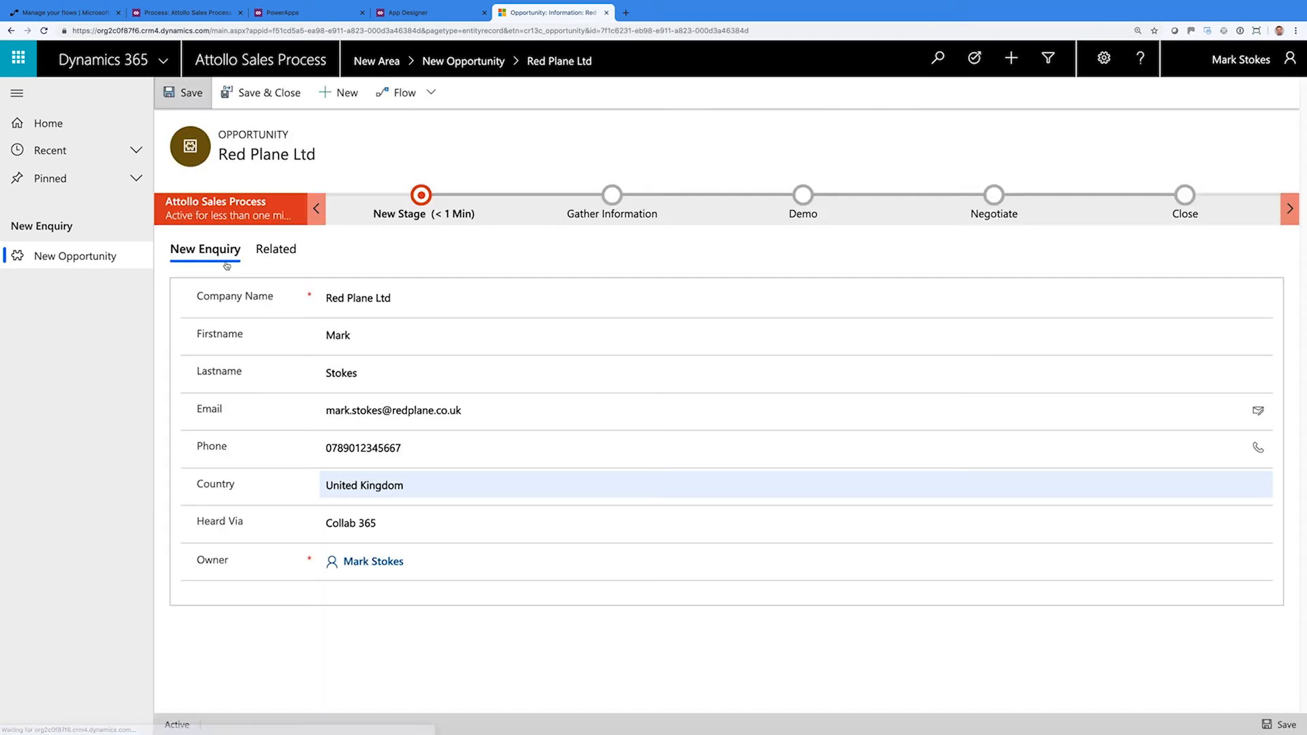
In Gather Information, enter 15000 seats, pain points about a branded intranet, and 'Something that looks amazing!'
{"action": "left_click", "coordinate": [408, 215]}
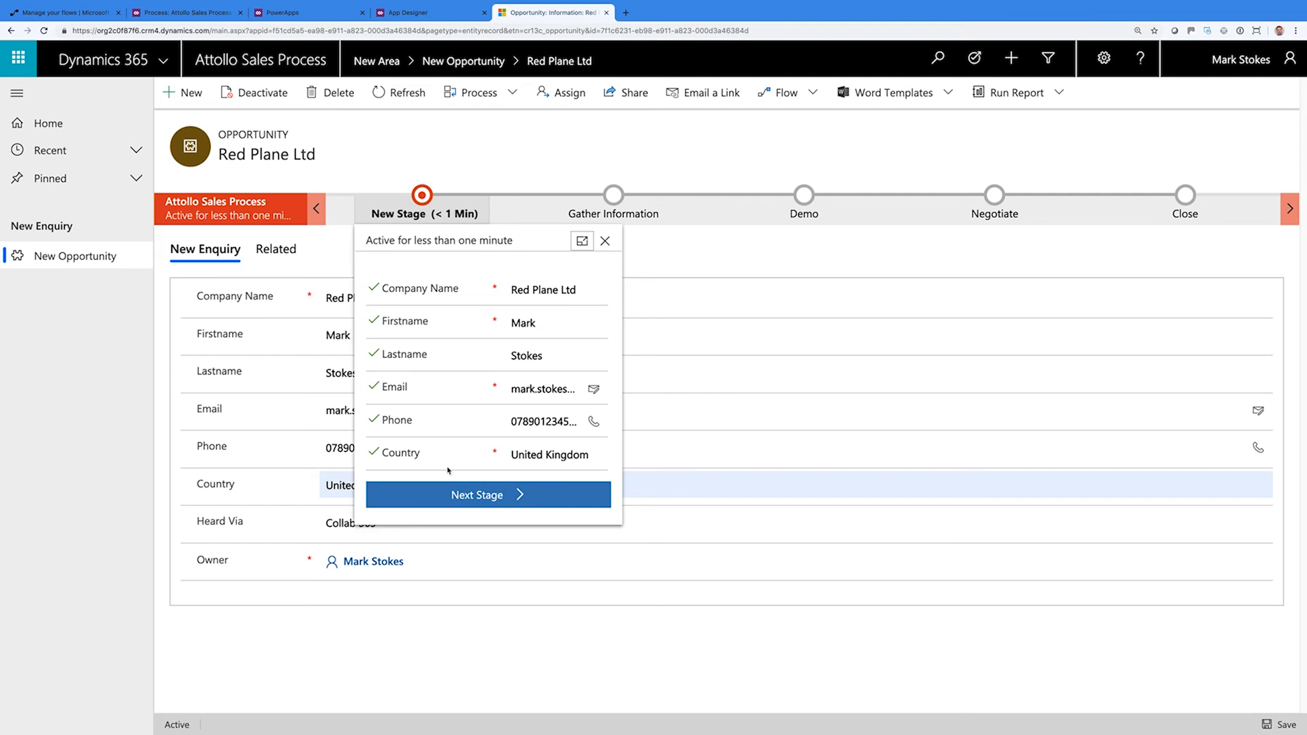
{"action": "left_click", "coordinate": [483, 502]}
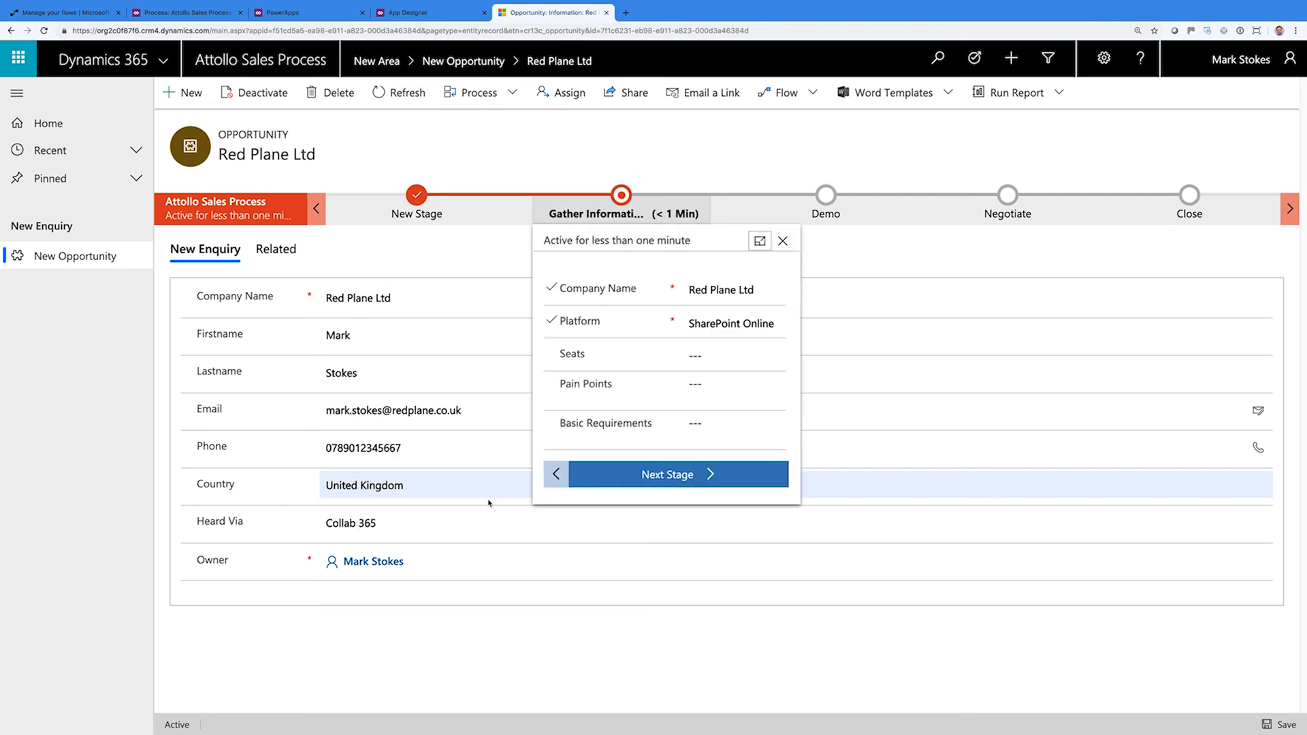
{"action": "left_click", "coordinate": [718, 346]}
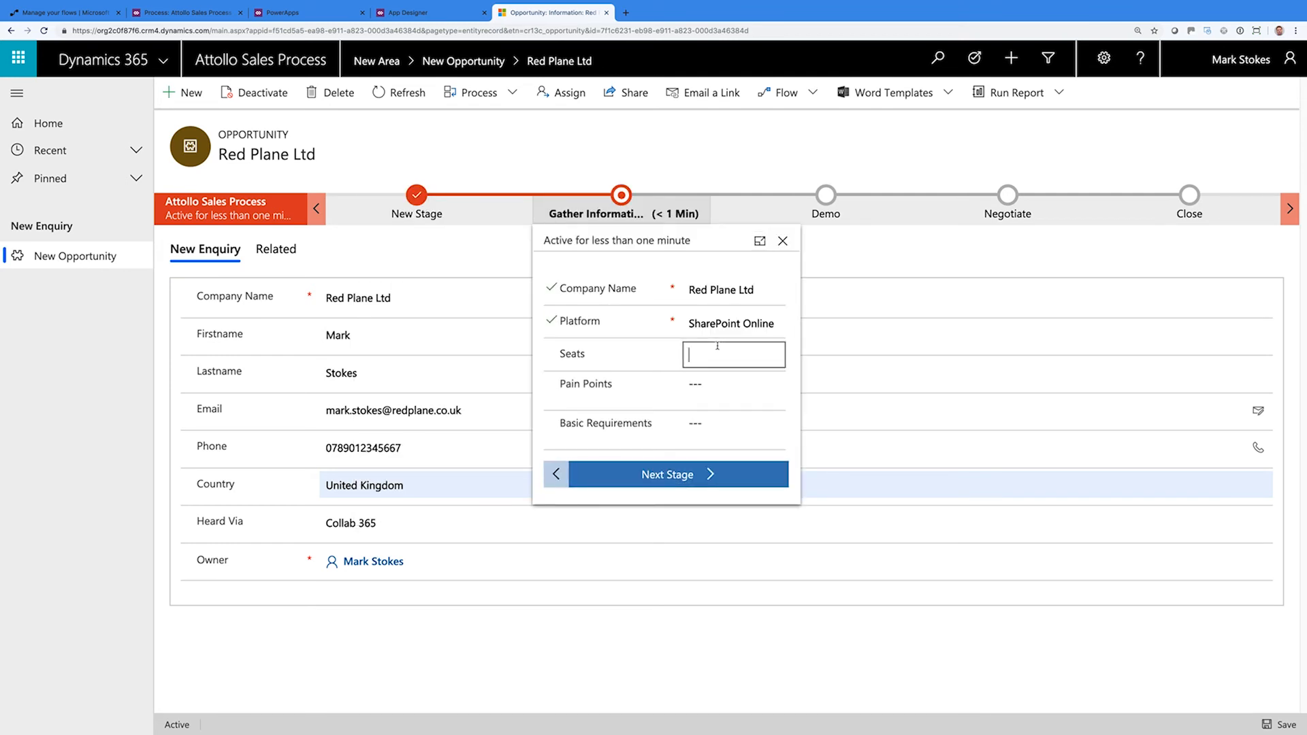
{"action": "type", "text": "15000"}
{"action": "key", "text": "Tab"}
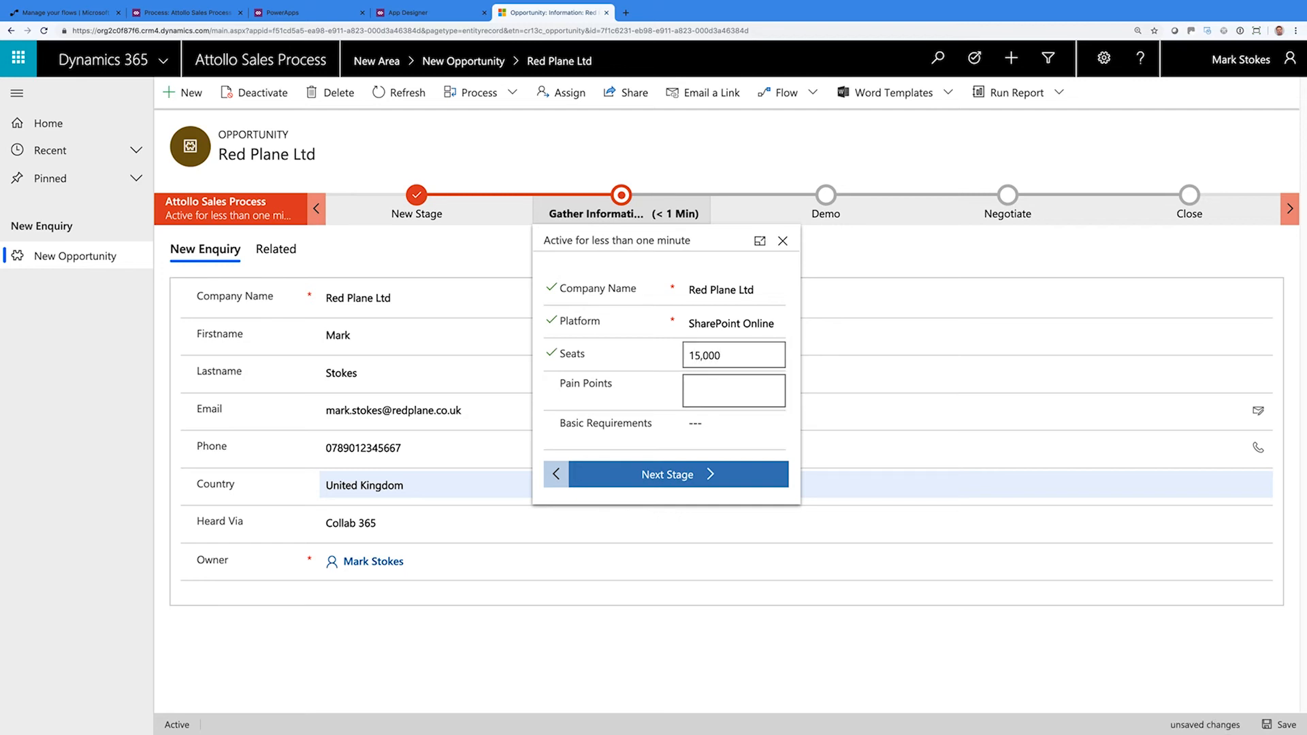
{"action": "type", "text": "Modern isn't ready for a branded intranet"}
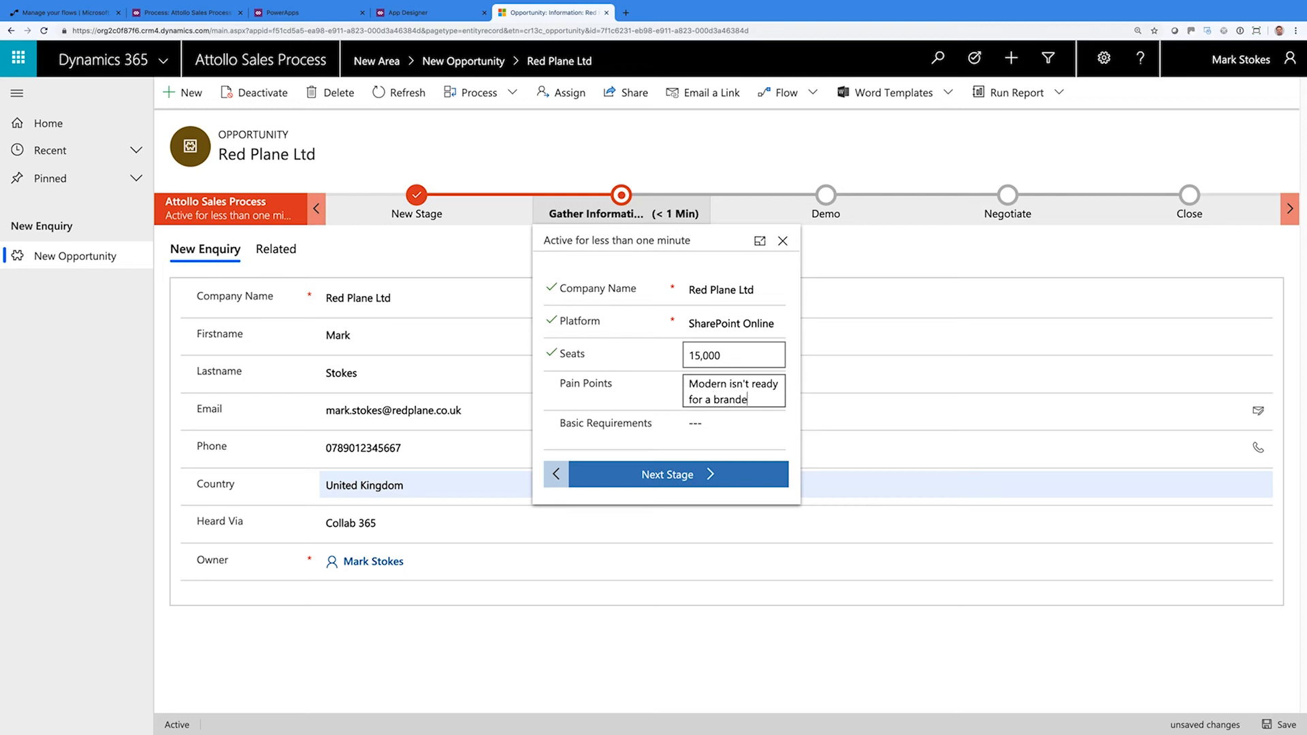
{"action": "key", "text": "Tab"}
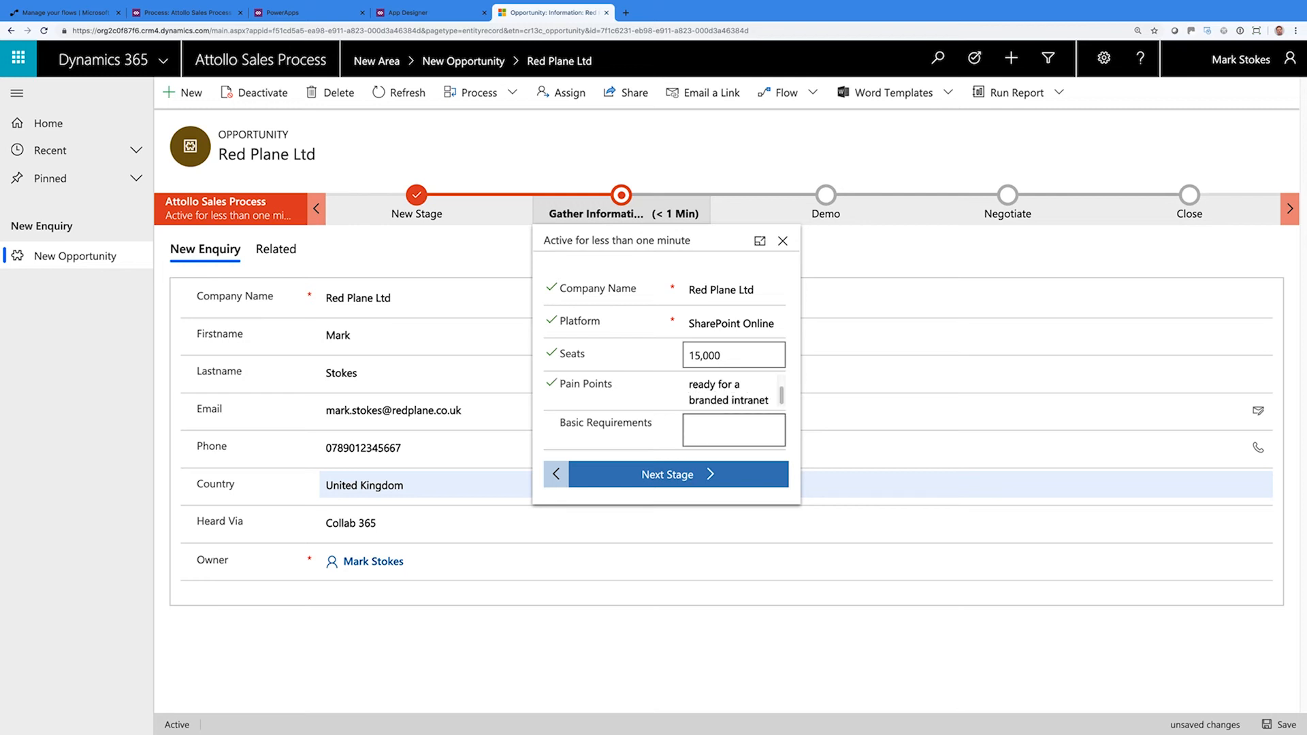
{"action": "type", "text": "Something that looks amazing!"}
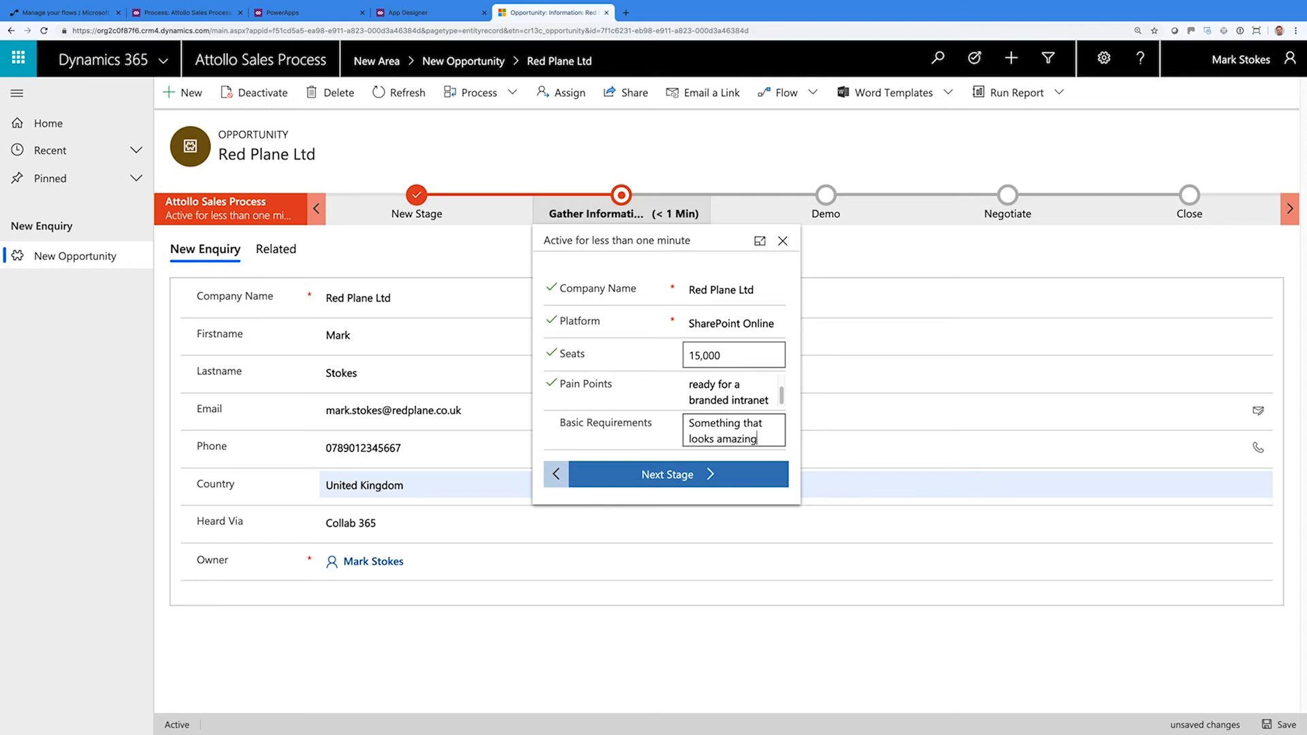
Tick the Demo and Negotiate checkboxes, set Close Type to Won, and finish the process
{"action": "left_click", "coordinate": [704, 474]}
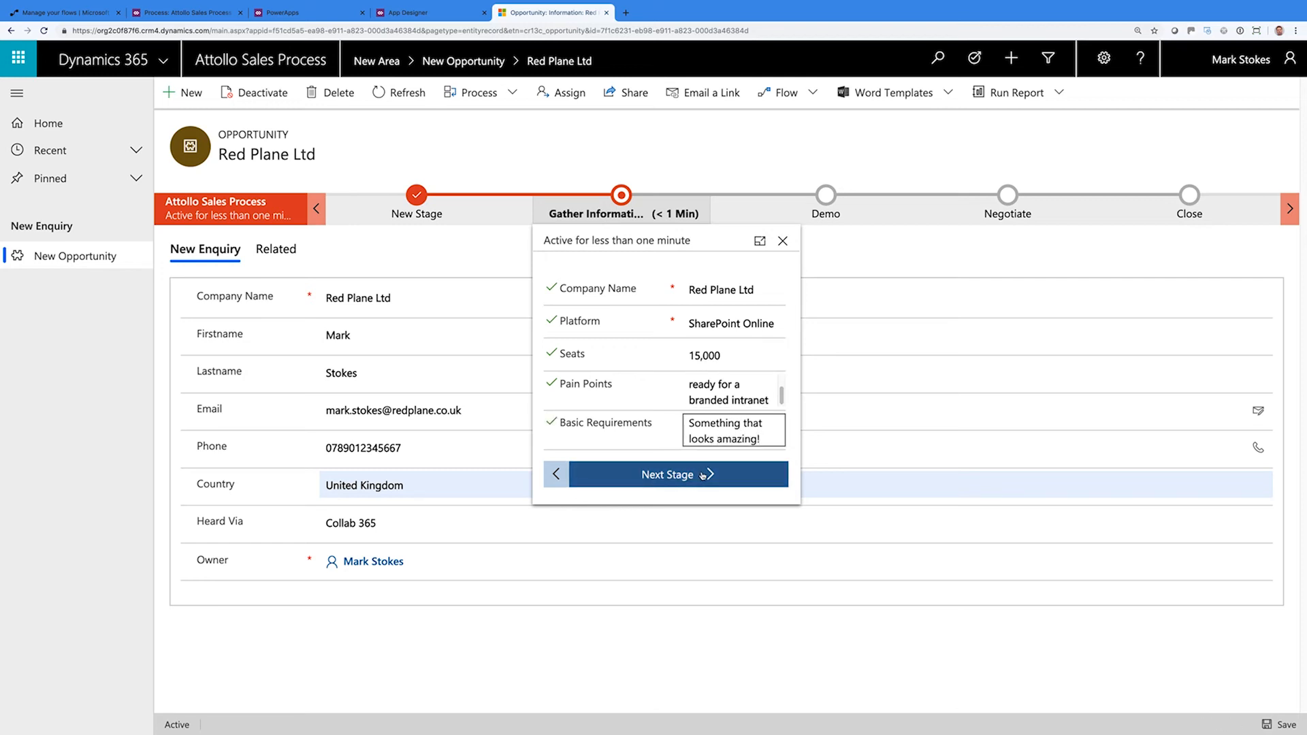
{"action": "left_click", "coordinate": [912, 323]}
{"action": "left_click", "coordinate": [912, 359]}
{"action": "left_click", "coordinate": [910, 405]}
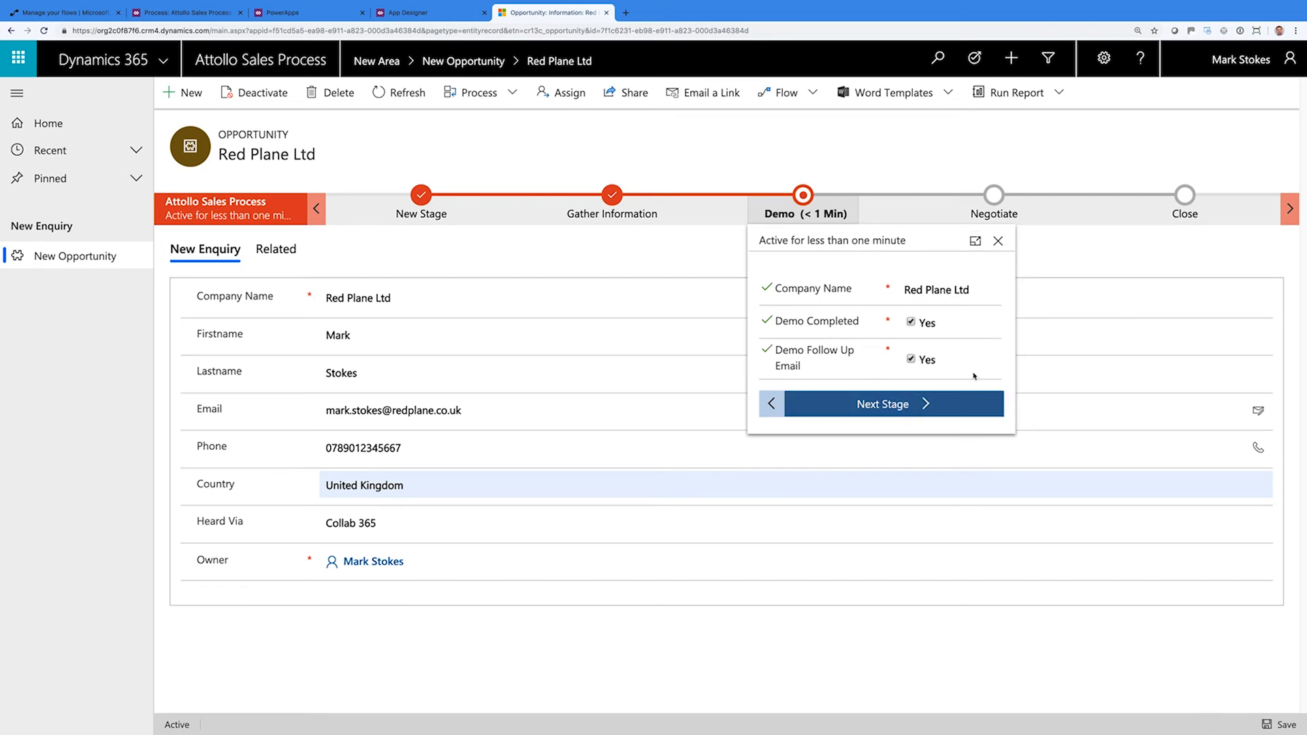
{"action": "left_click", "coordinate": [1094, 323]}
{"action": "left_click", "coordinate": [1091, 355]}
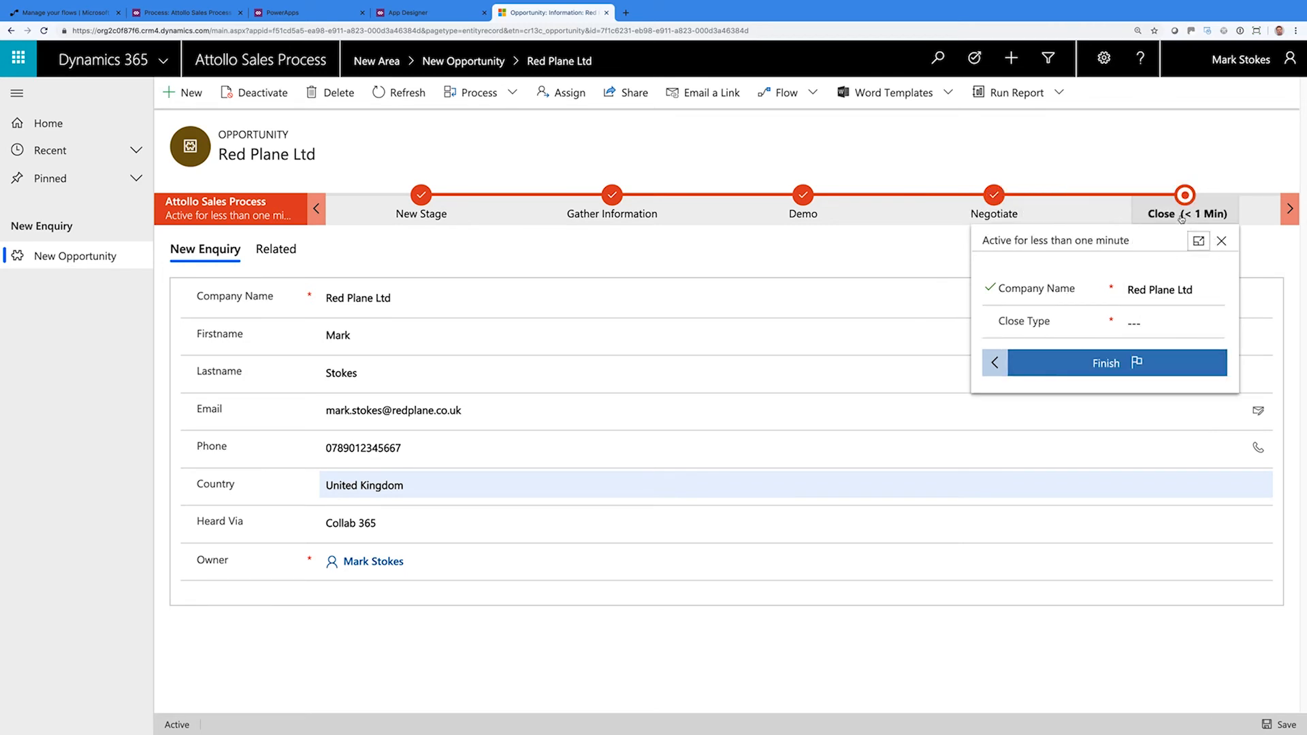
{"action": "left_click", "coordinate": [1136, 323]}
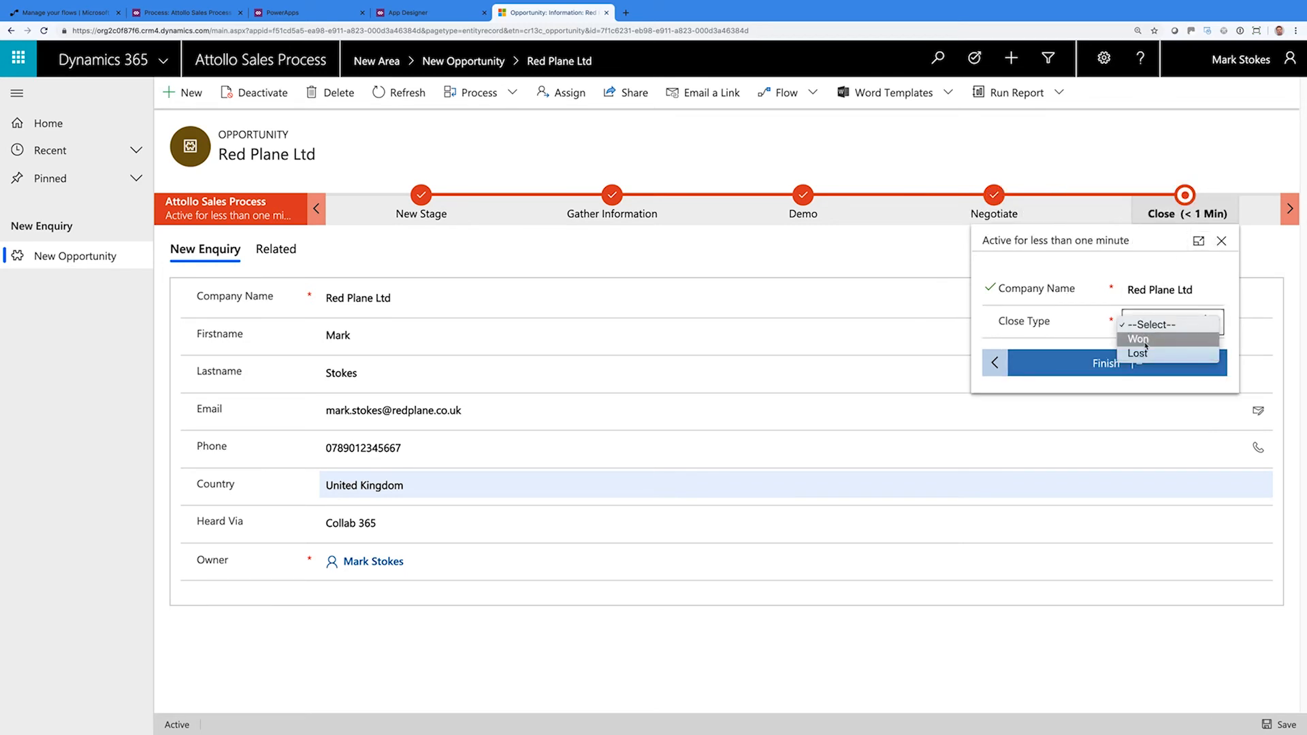
{"action": "left_click", "coordinate": [1134, 338]}
{"action": "left_click", "coordinate": [1127, 365]}
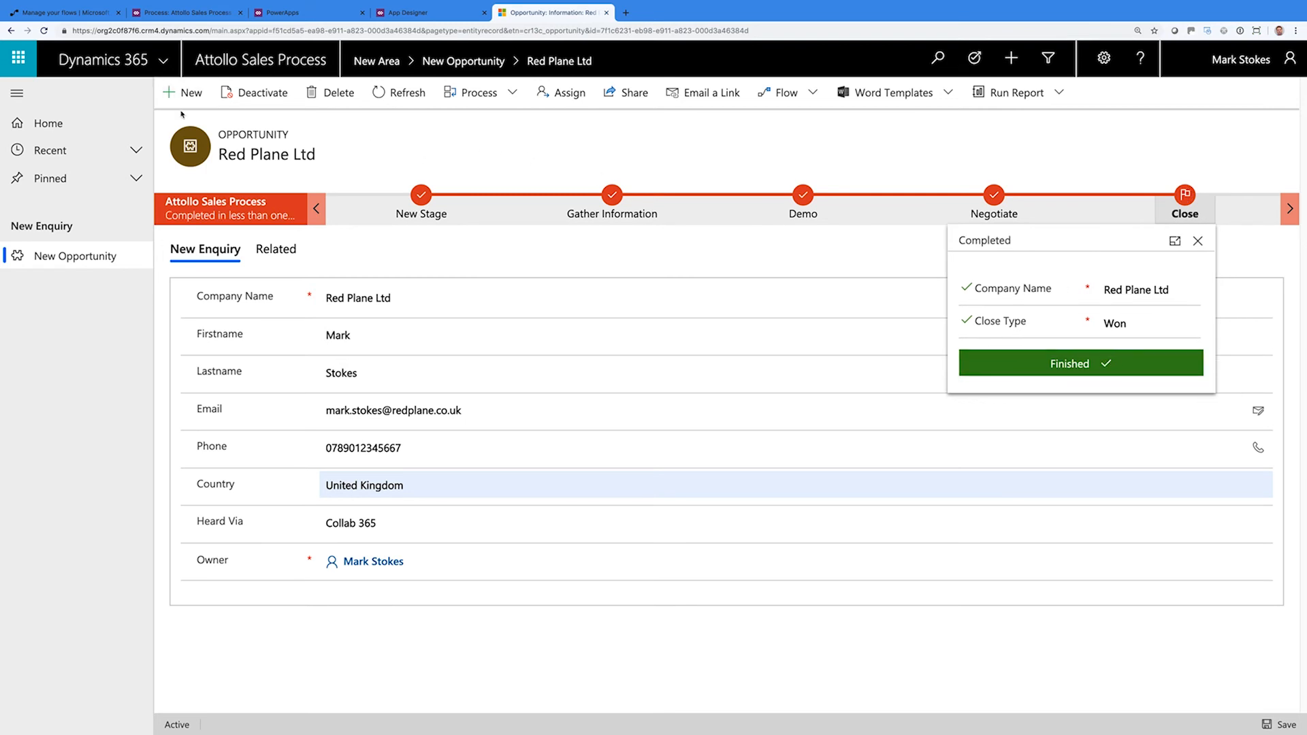
{"action": "left_click", "coordinate": [108, 256]}
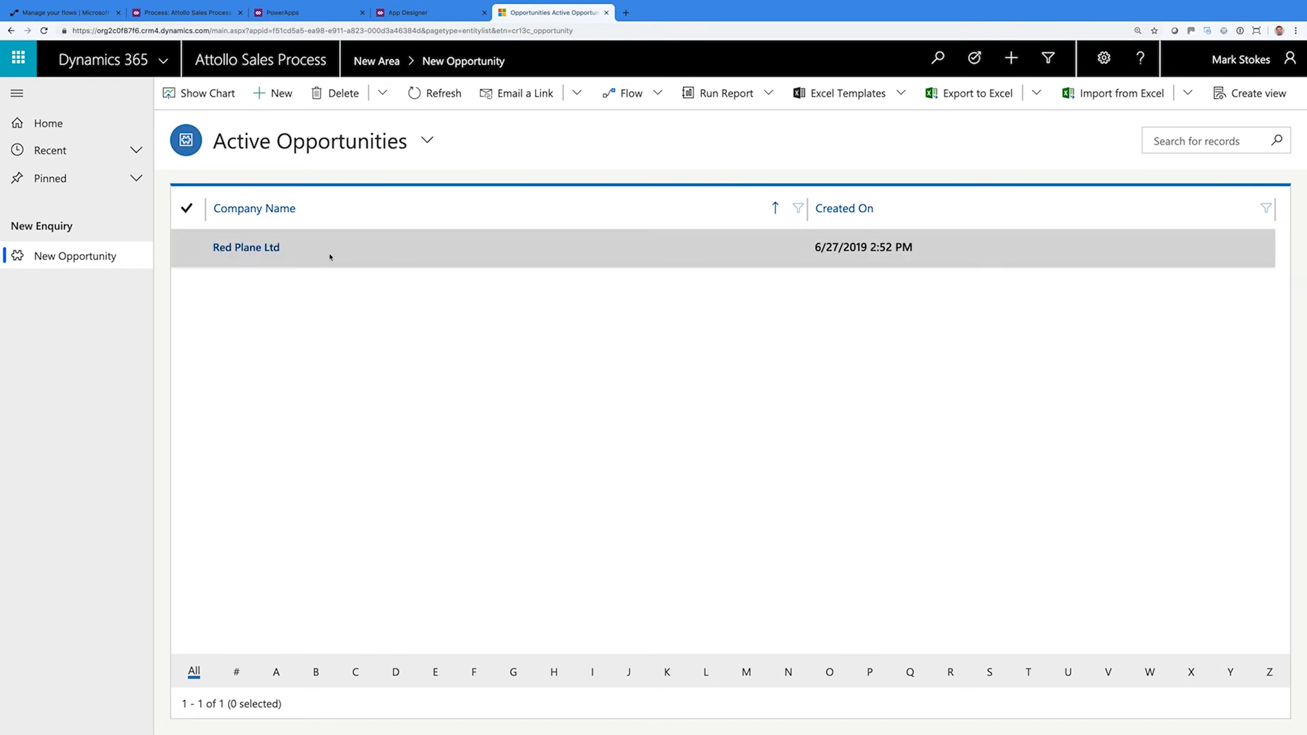
Back in the refreshed Active Opportunities list, select Red Plane Ltd and open Share
{"action": "double_click", "coordinate": [330, 257]}
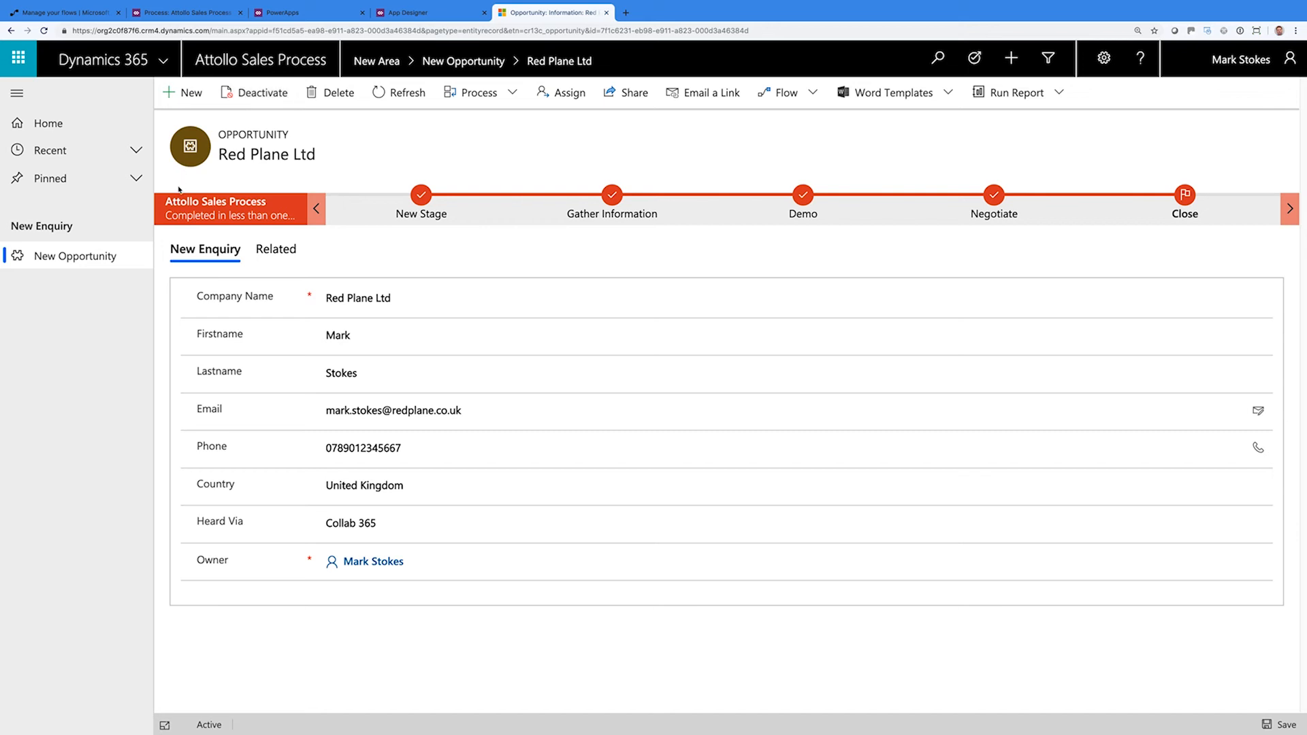
{"action": "left_click", "coordinate": [97, 259]}
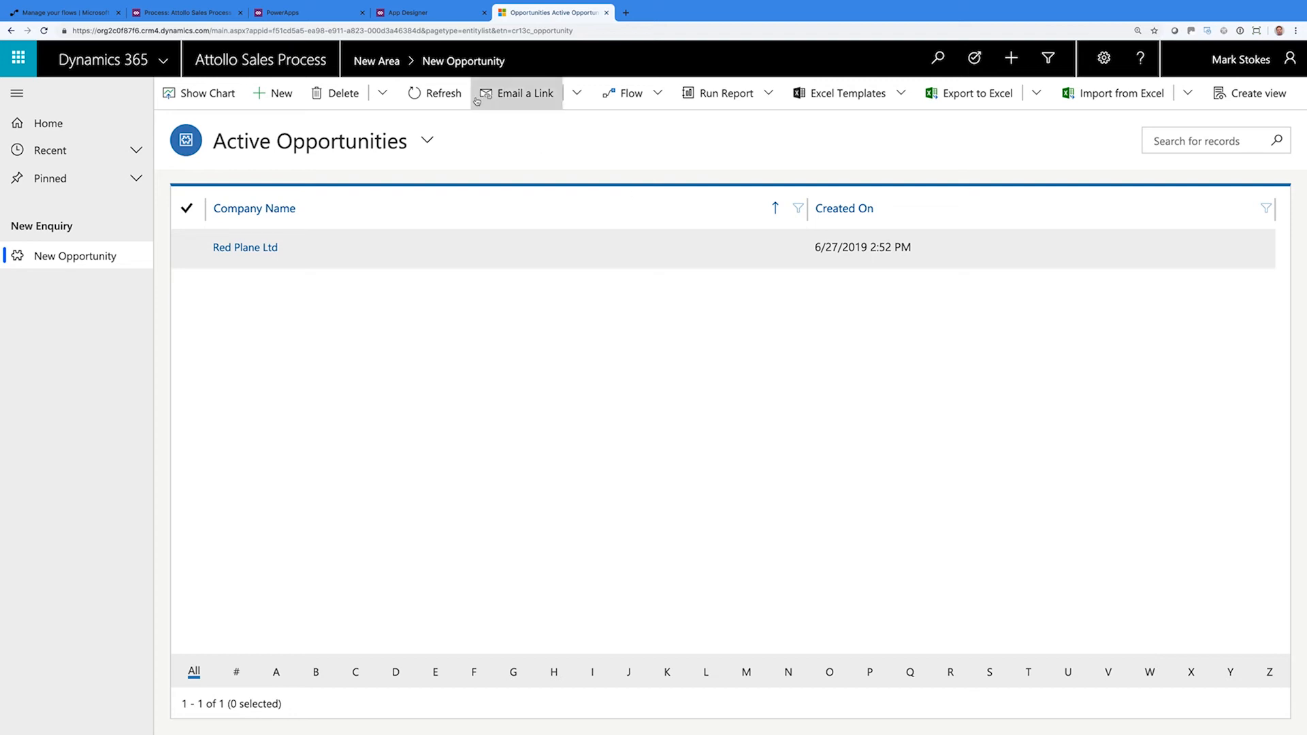
{"action": "left_click", "coordinate": [427, 98]}
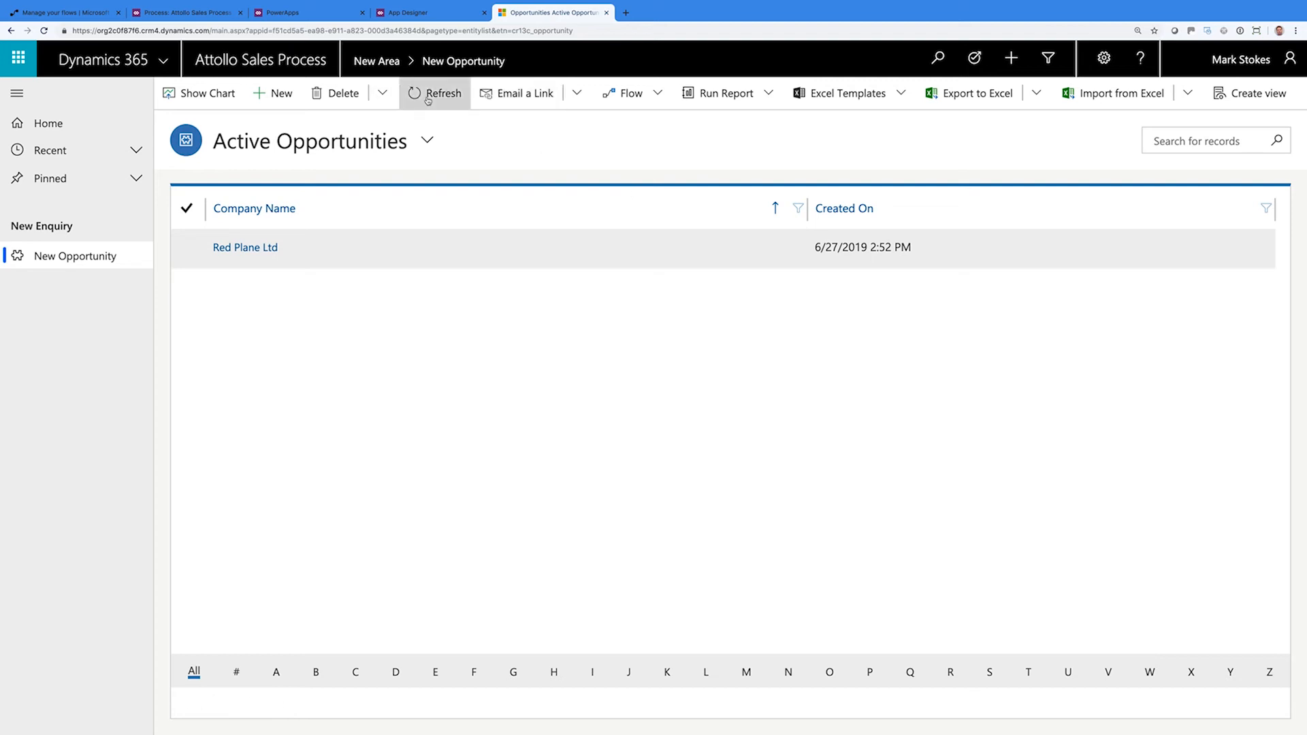
{"action": "left_click", "coordinate": [544, 103]}
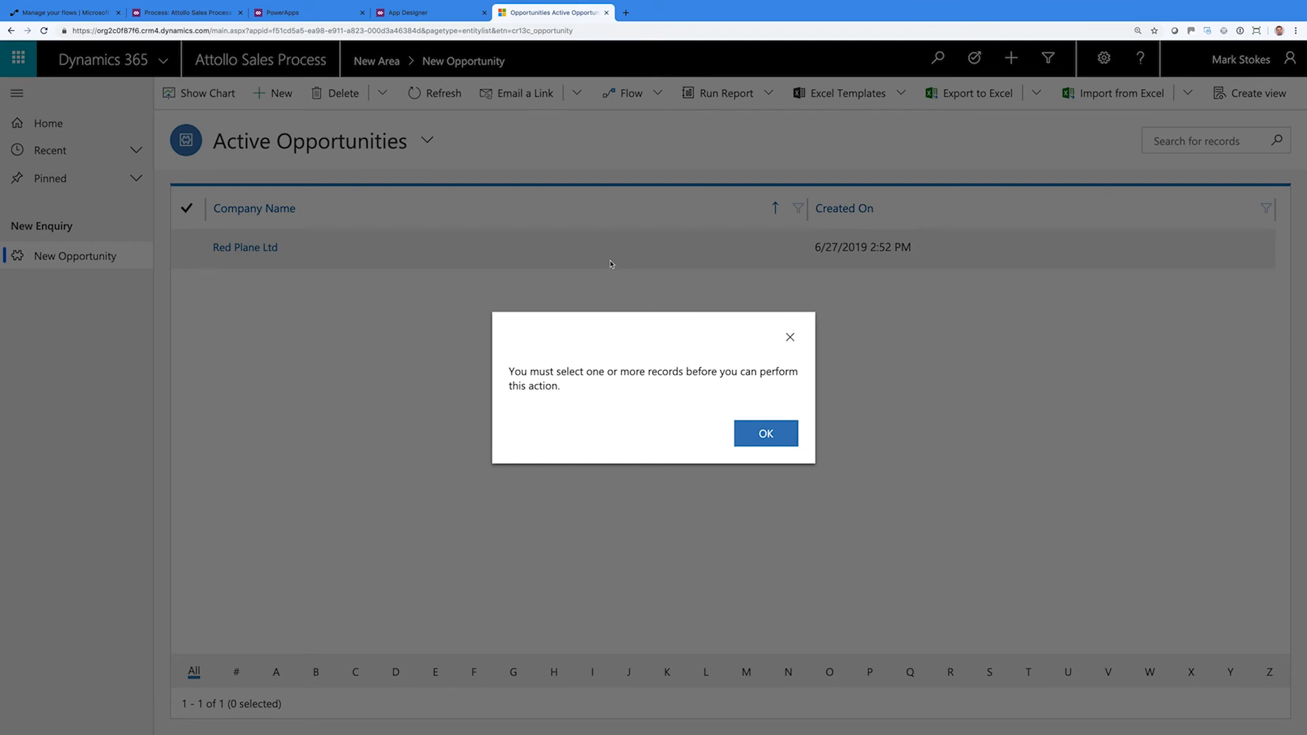
{"action": "left_click", "coordinate": [745, 441]}
{"action": "left_click", "coordinate": [185, 247]}
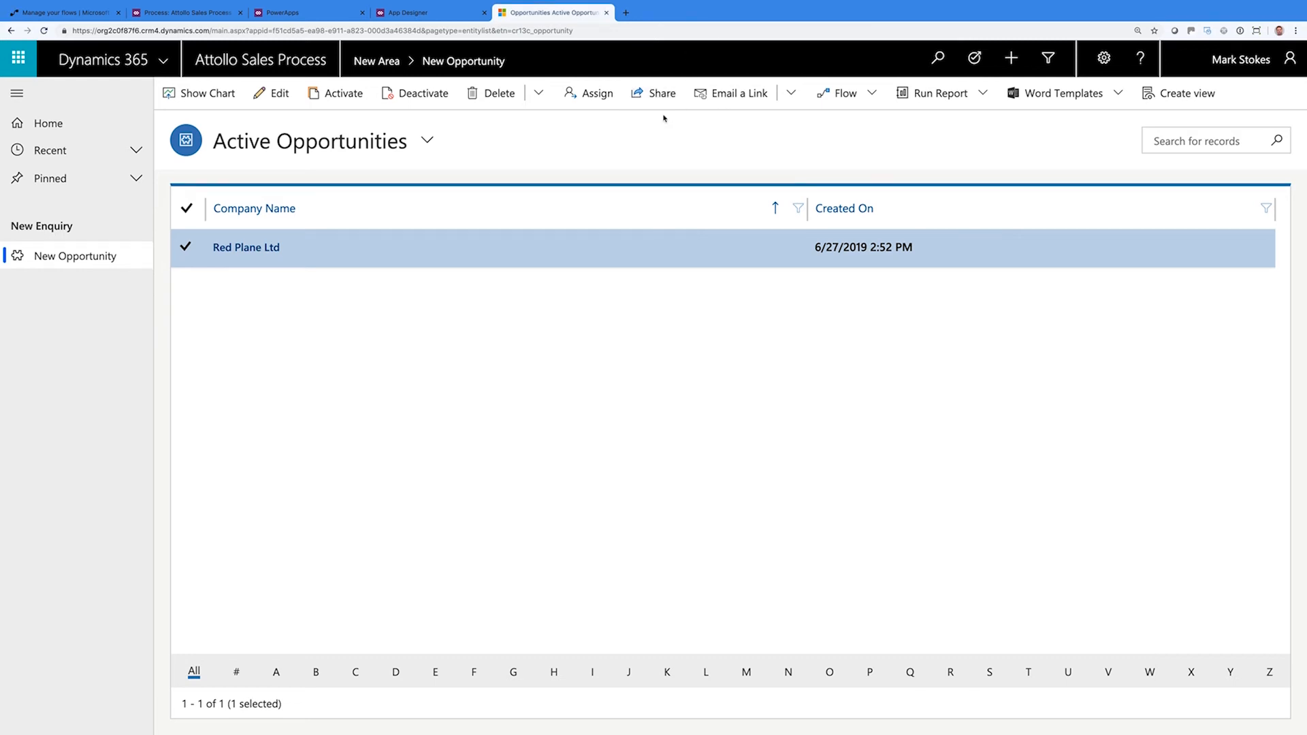
{"action": "left_click", "coordinate": [657, 95]}
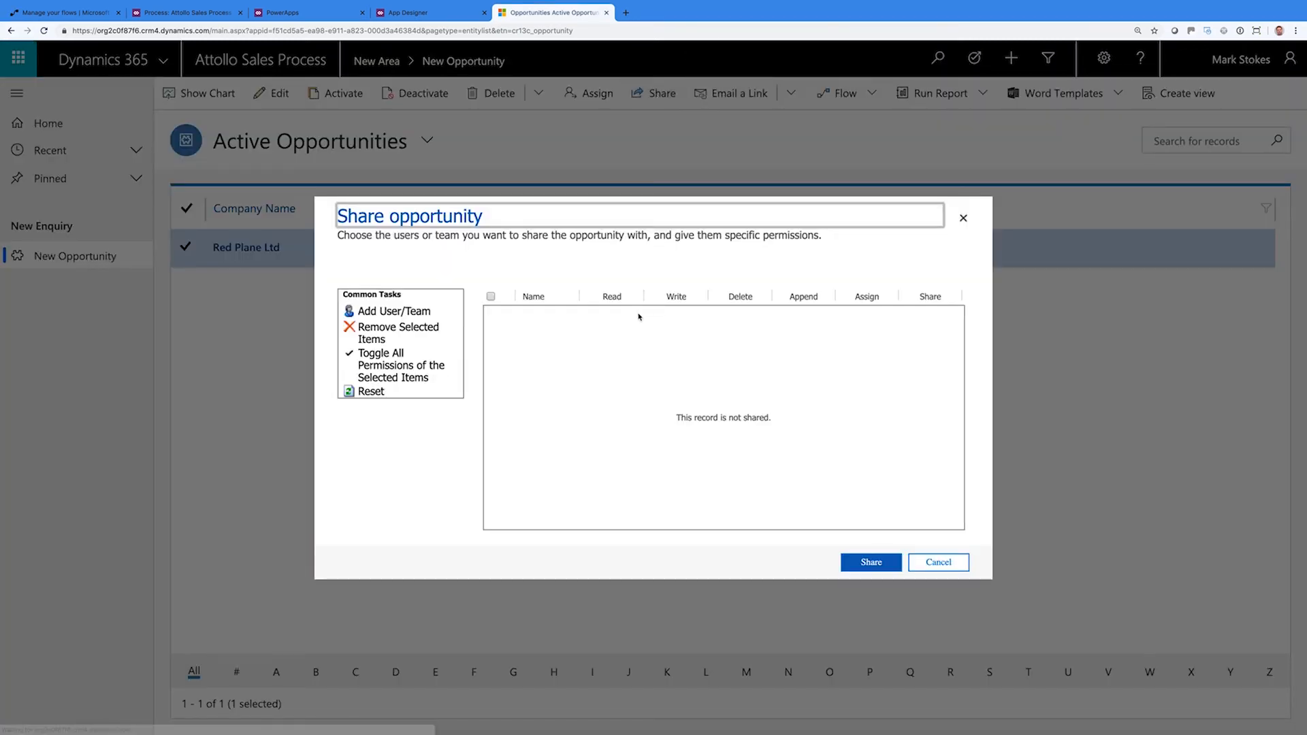
Add a user to the Red Plane Ltd share list, then cancel without sharing
{"action": "left_click", "coordinate": [400, 312]}
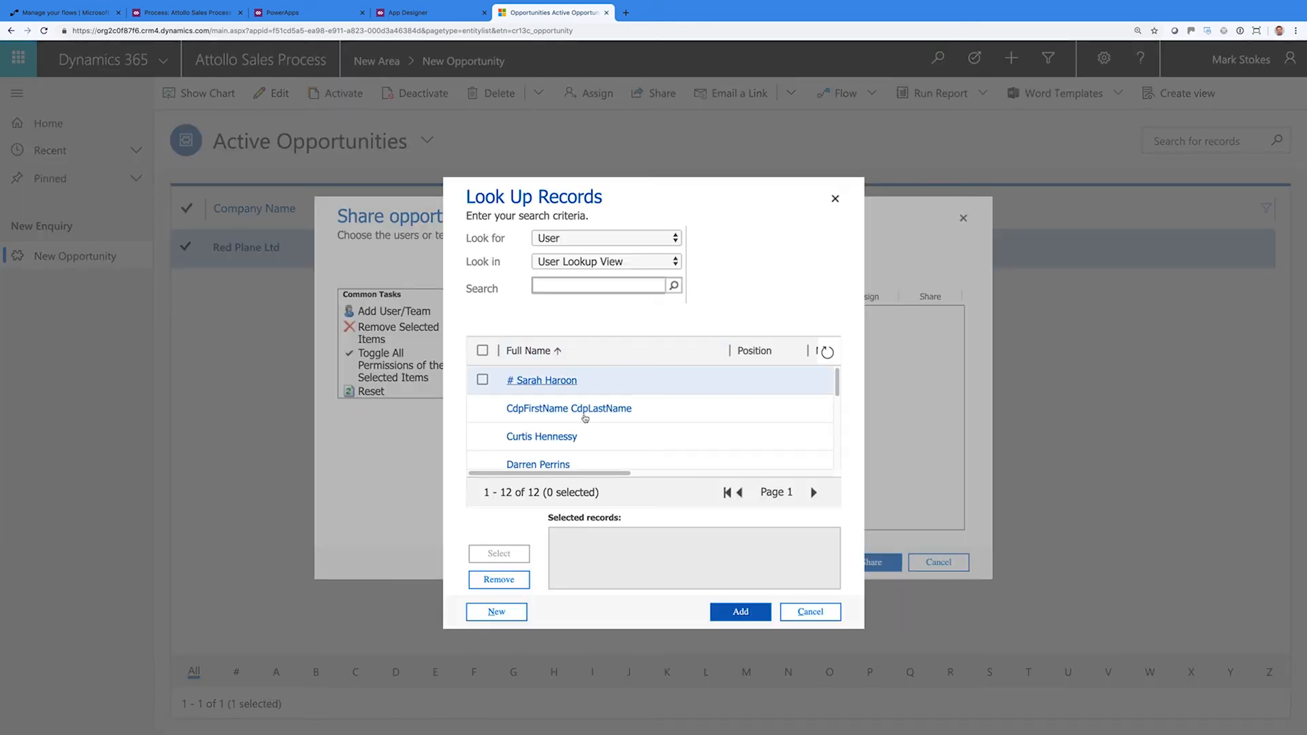
{"action": "left_click", "coordinate": [557, 465]}
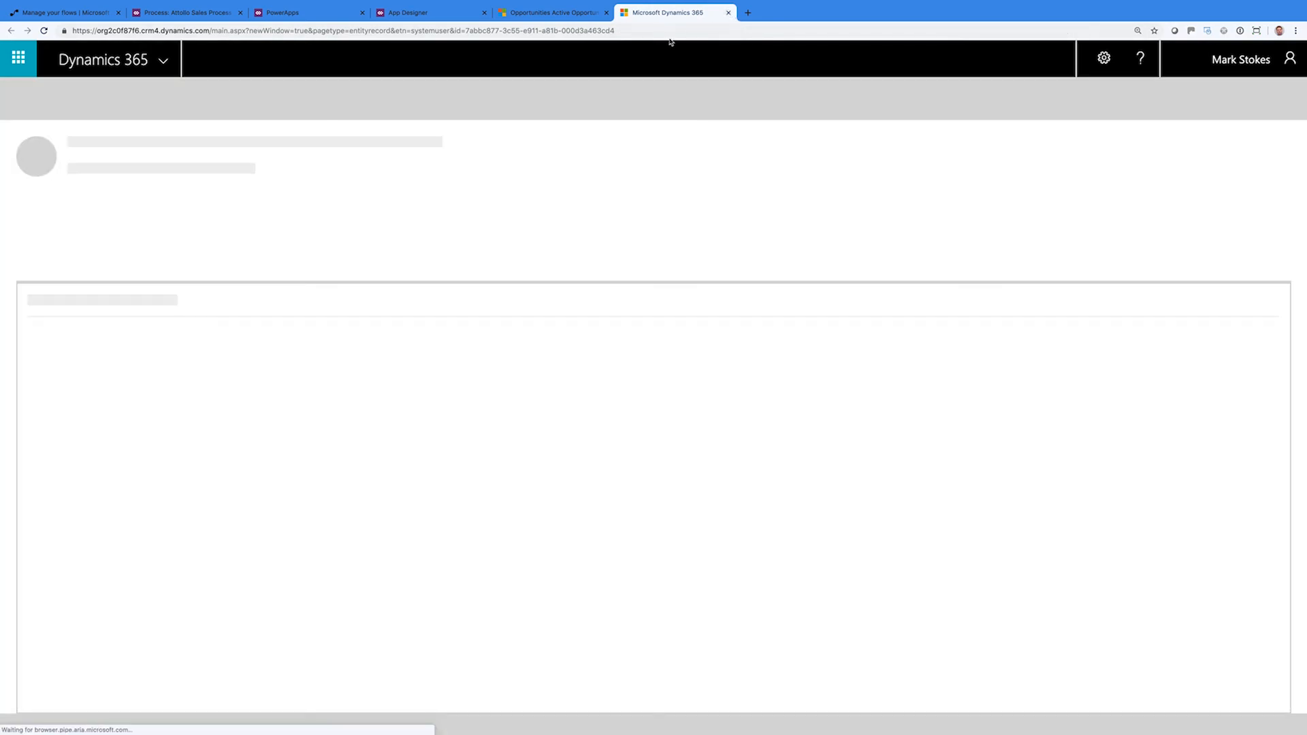
{"action": "left_click", "coordinate": [729, 13]}
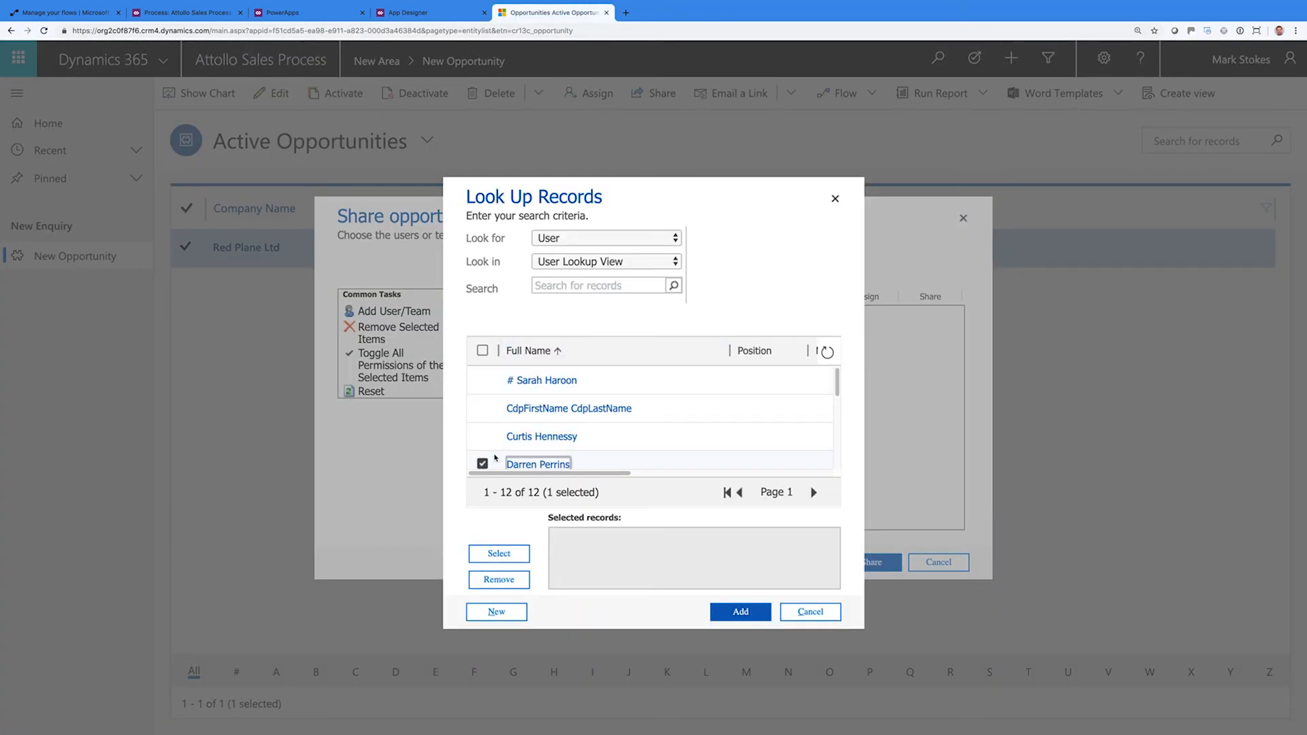
{"action": "left_click", "coordinate": [499, 553]}
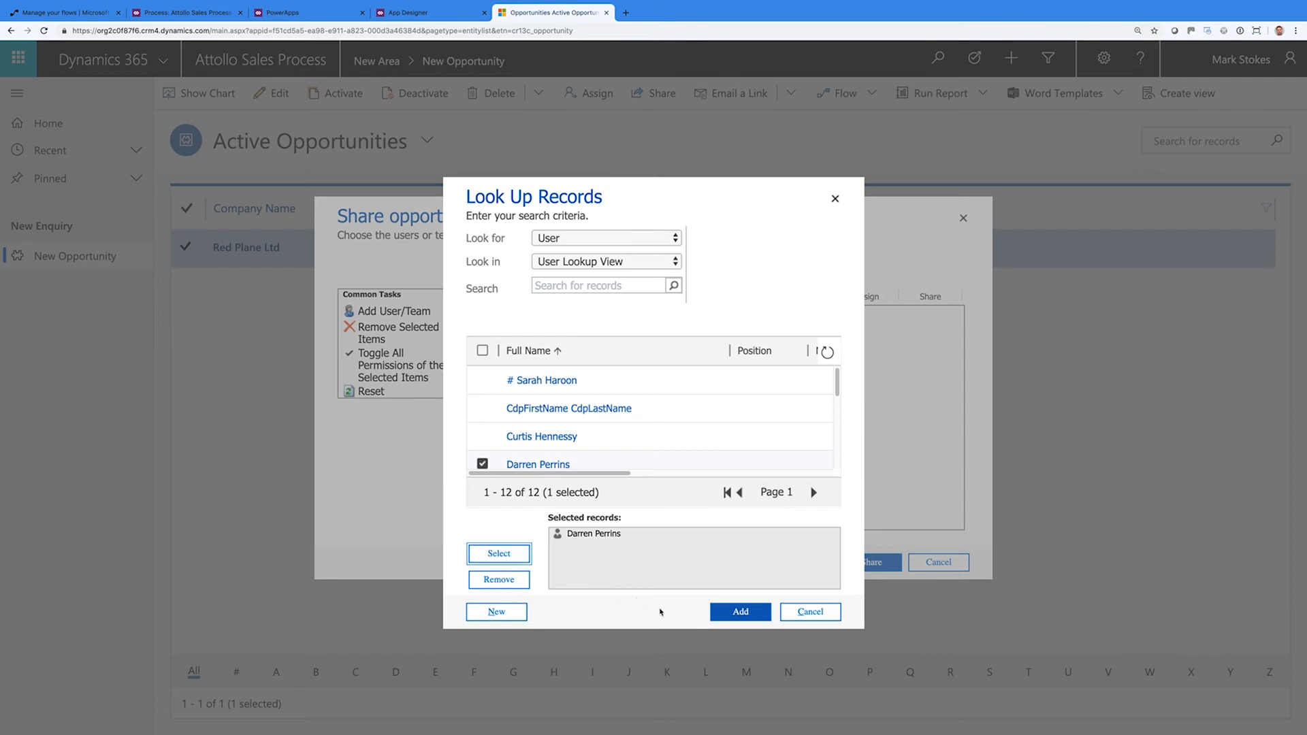
{"action": "left_click", "coordinate": [725, 616]}
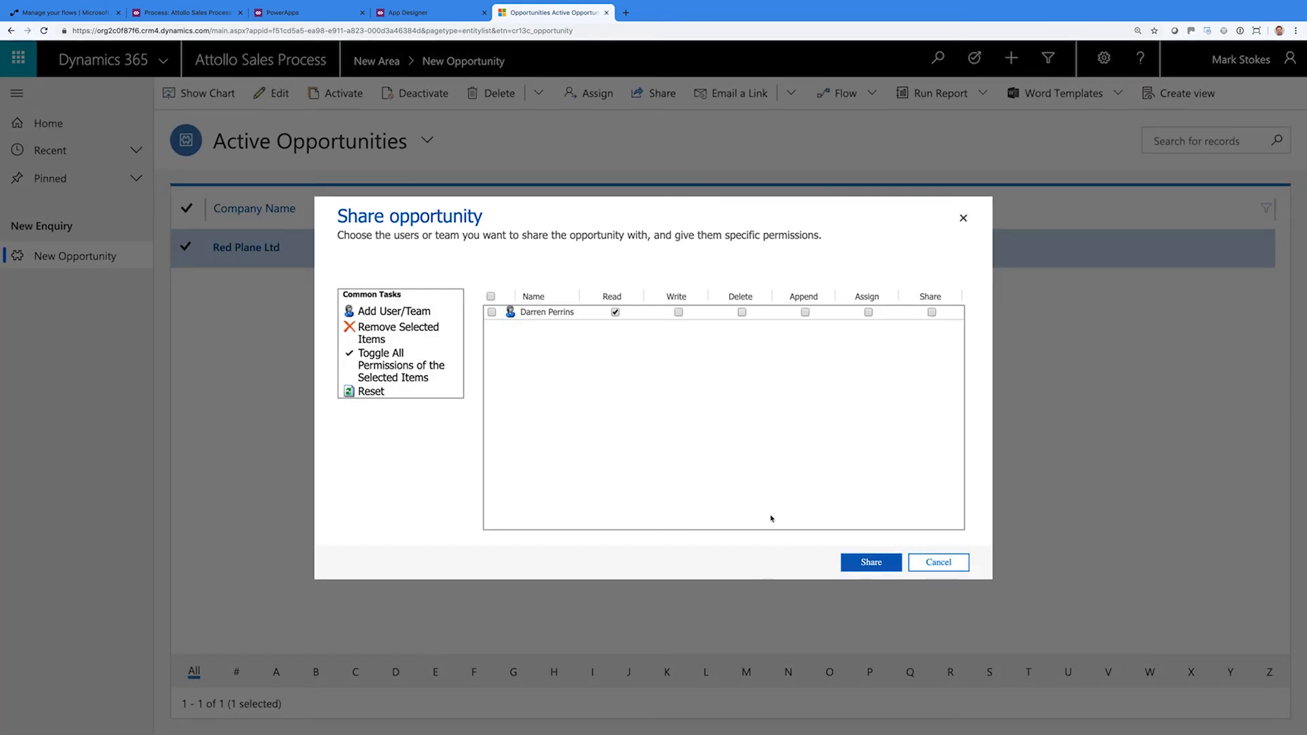
{"action": "left_click", "coordinate": [939, 563]}
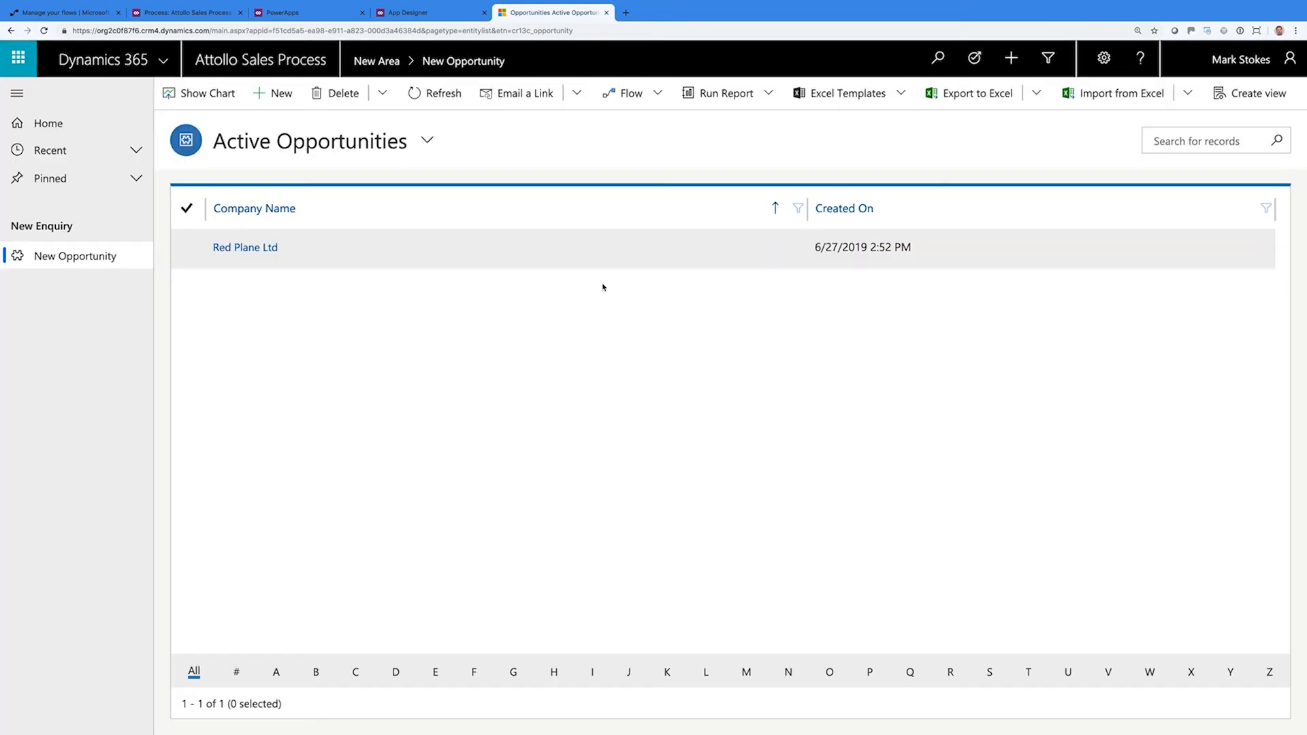
Create a flow for opportunities from the Common Data Service button template
{"action": "left_click", "coordinate": [649, 99]}
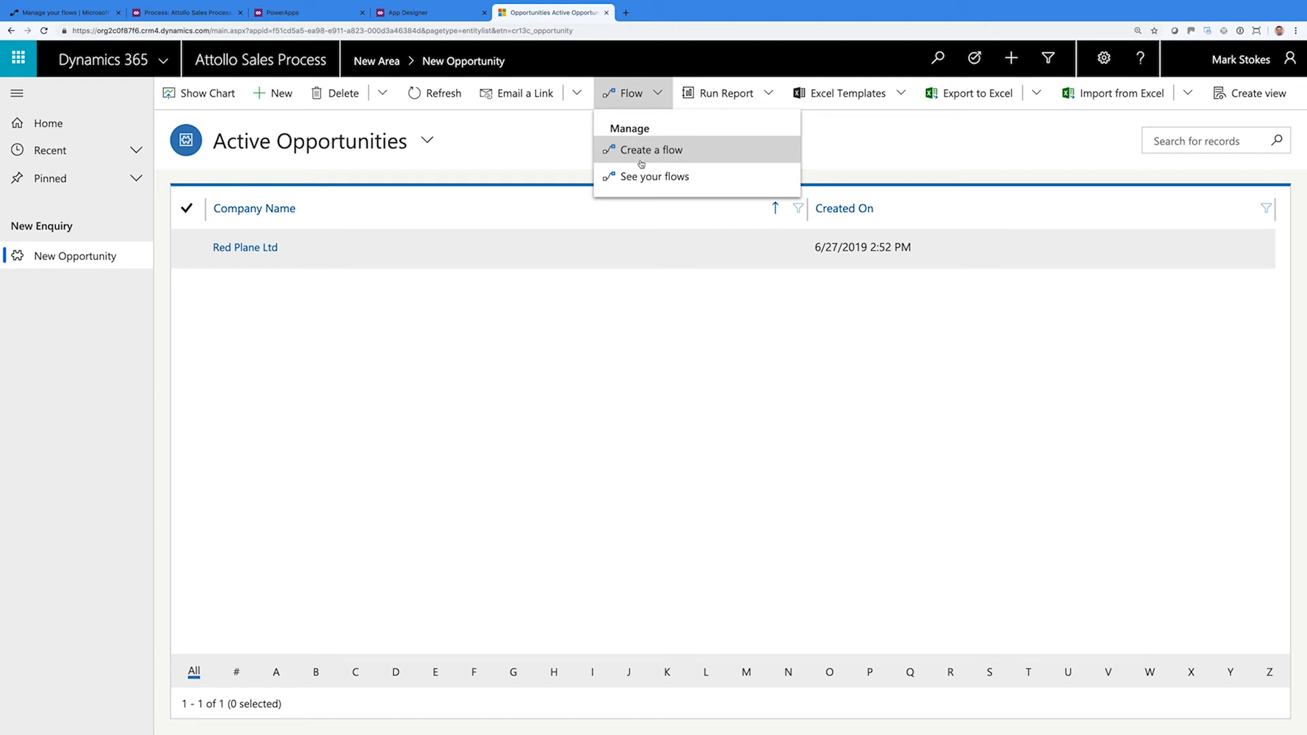
{"action": "left_click", "coordinate": [642, 150]}
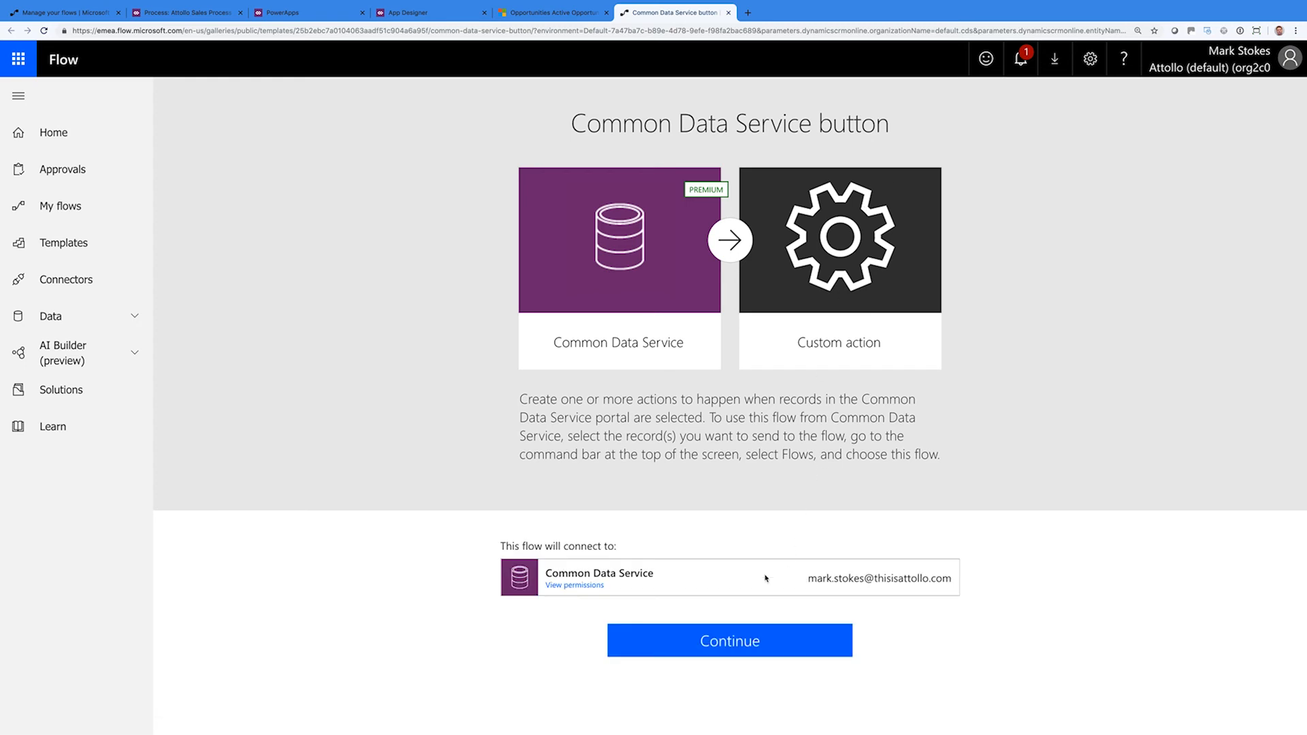
{"action": "left_click", "coordinate": [730, 649]}
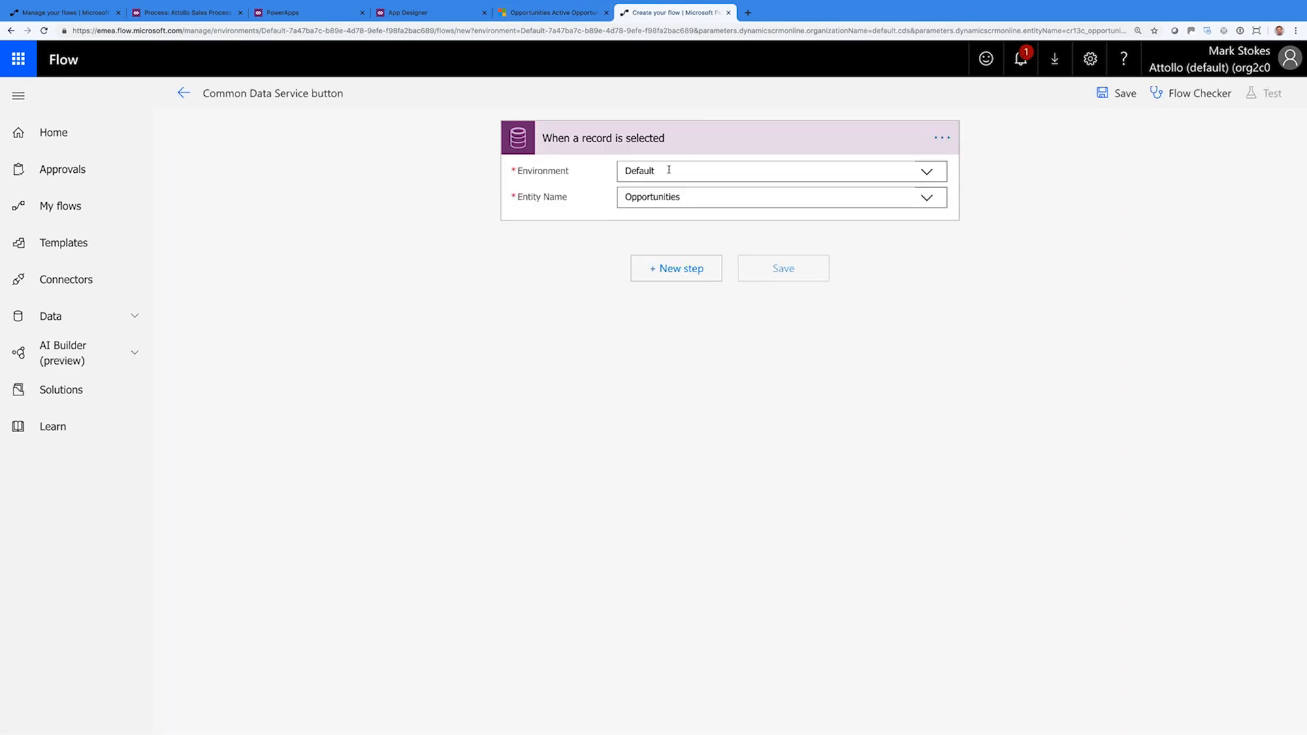
Add a Compose action after the trigger, then return to Opportunities and select Red Plane Ltd
{"action": "left_click", "coordinate": [680, 270]}
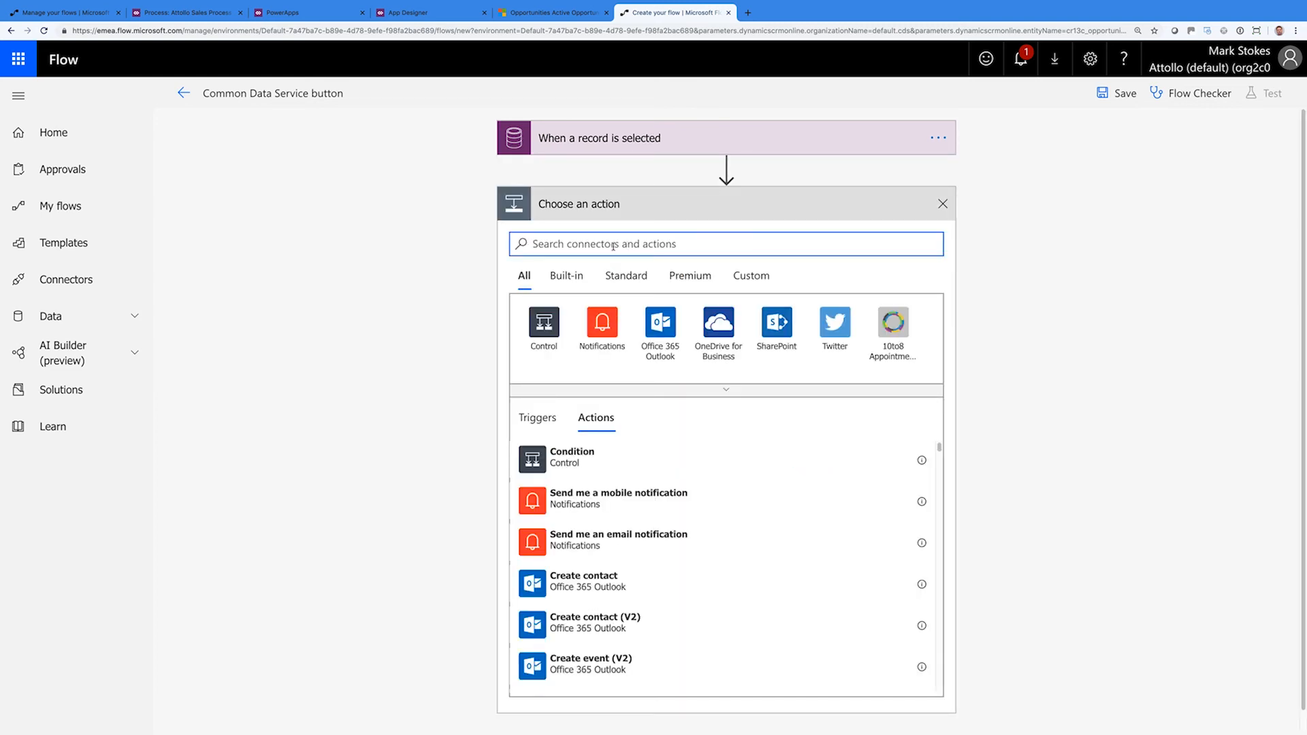
{"action": "type", "text": "Compose"}
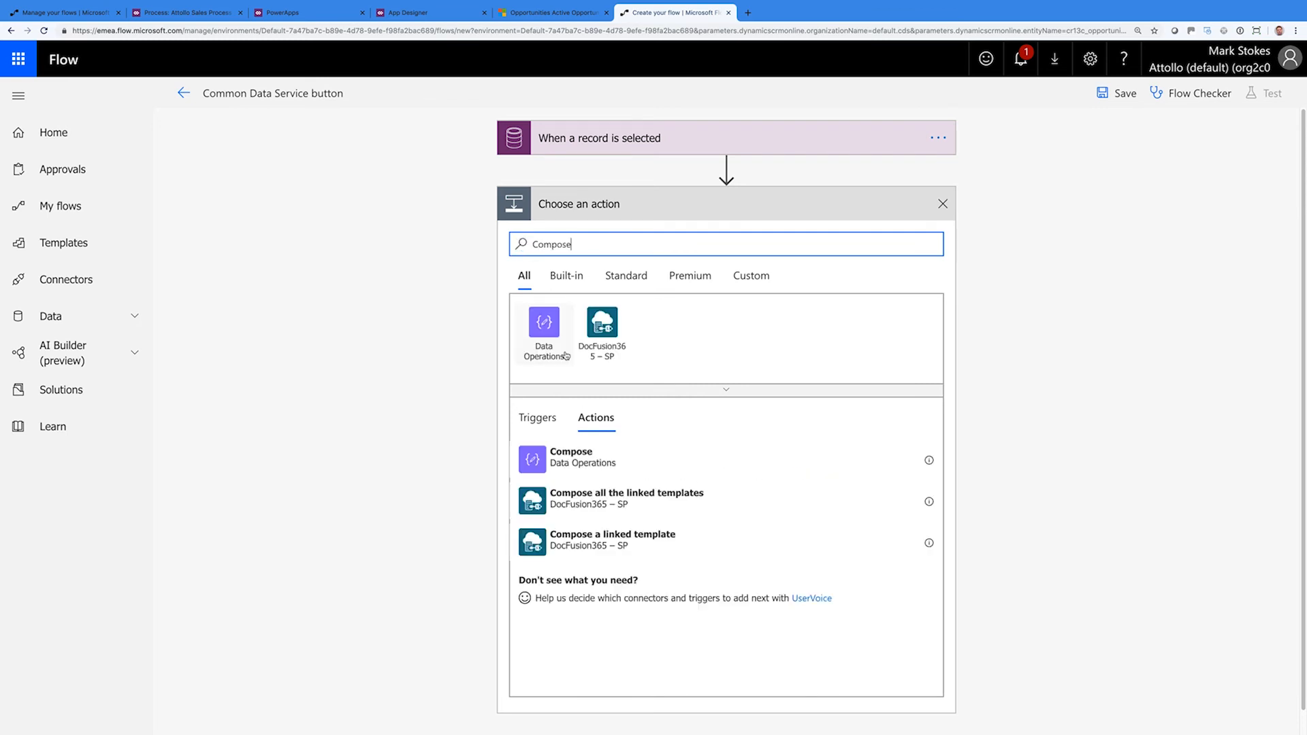
{"action": "left_click", "coordinate": [575, 454]}
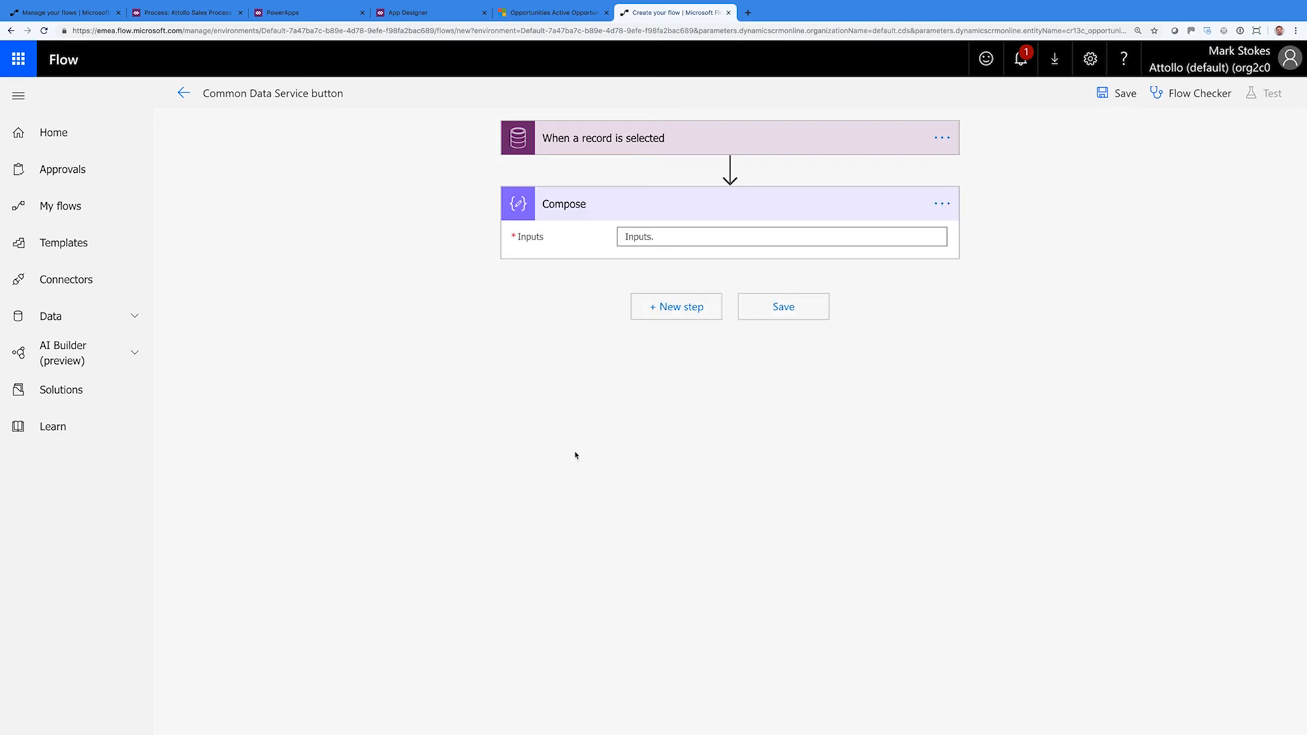
{"action": "left_click", "coordinate": [686, 236]}
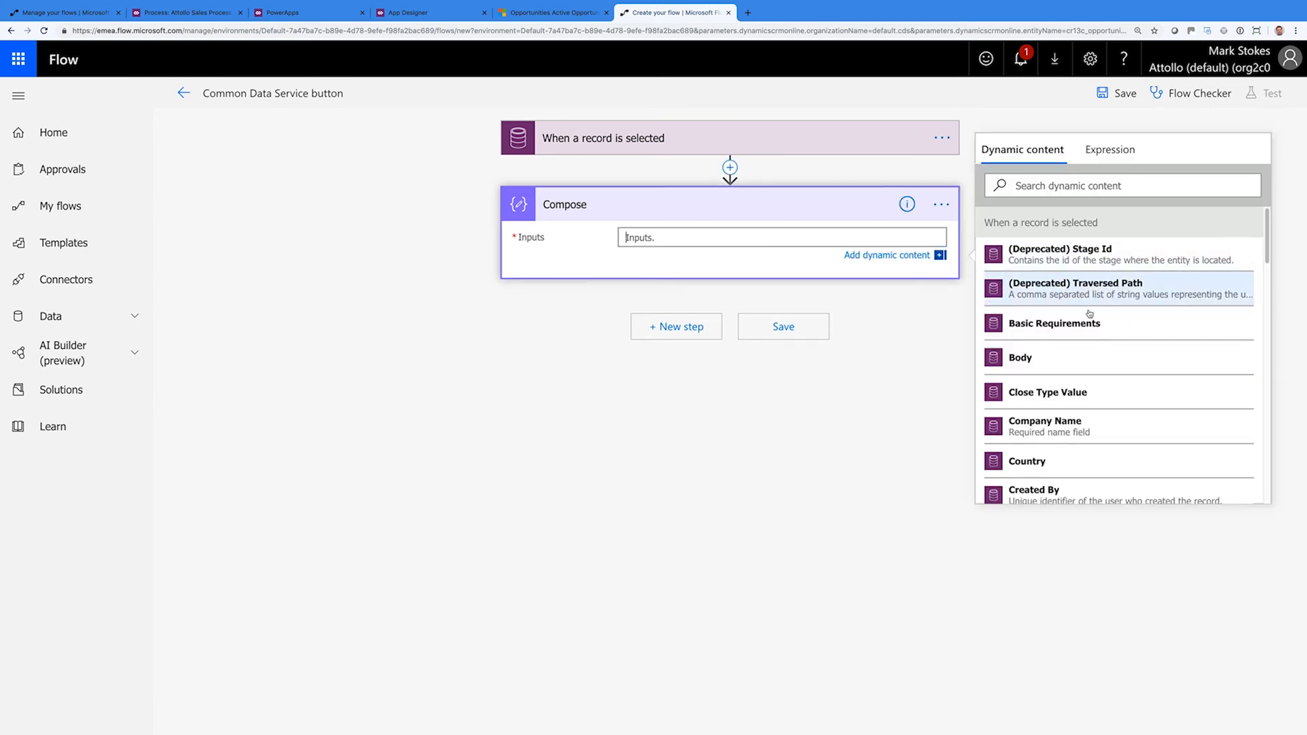
{"action": "mouse_move", "coordinate": [1268, 255]}
{"action": "left_mouse_down"}
{"action": "mouse_move", "coordinate": [1275, 501]}
{"action": "mouse_move", "coordinate": [1263, 238]}
{"action": "left_mouse_up"}
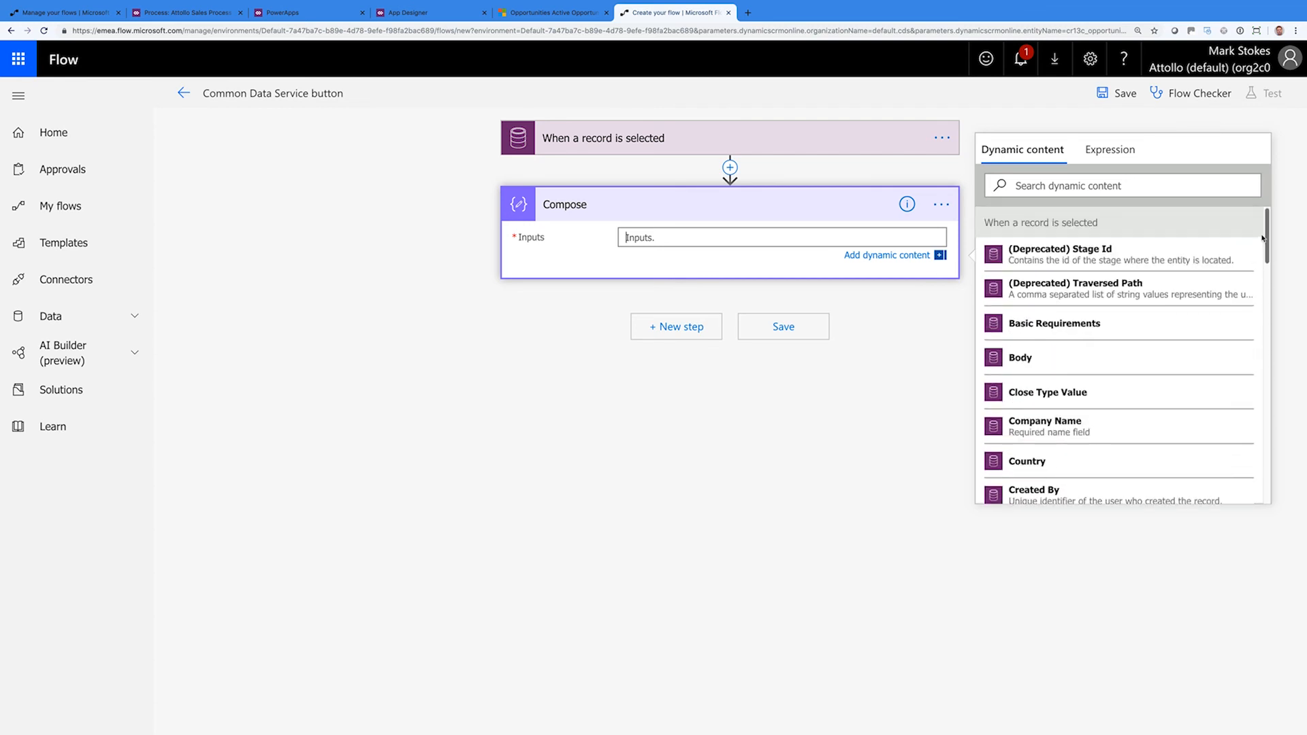
{"action": "left_click", "coordinate": [516, 290]}
{"action": "left_click", "coordinate": [549, 14]}
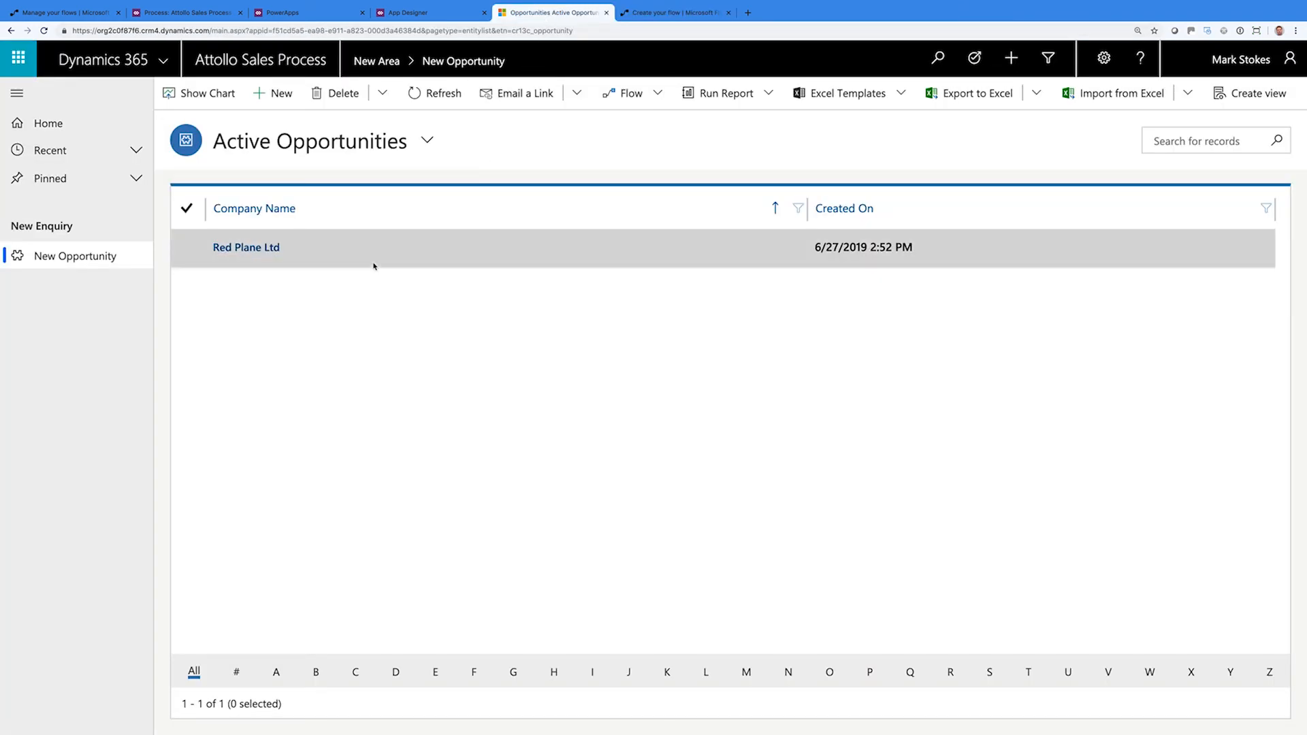
{"action": "left_click", "coordinate": [191, 255]}
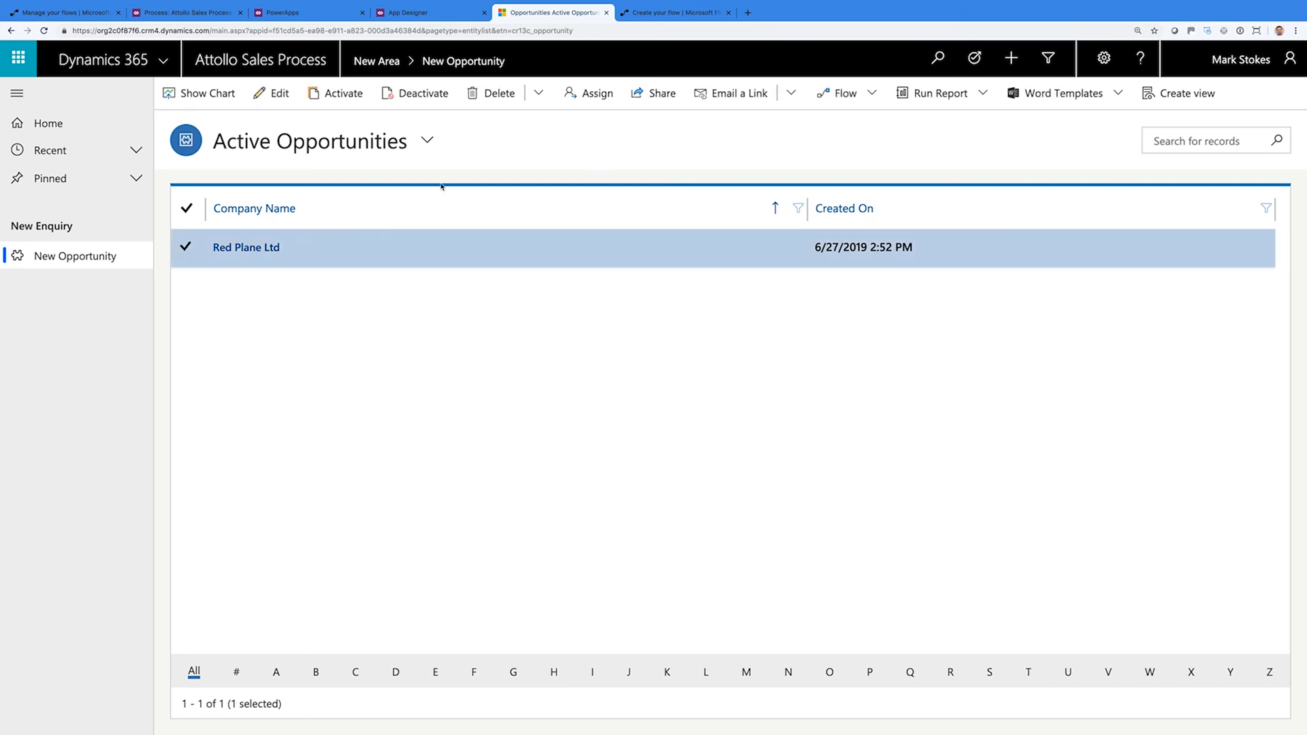
Export the Active Opportunities list to Excel, open the file, and start creating a new view
{"action": "left_click", "coordinate": [187, 247]}
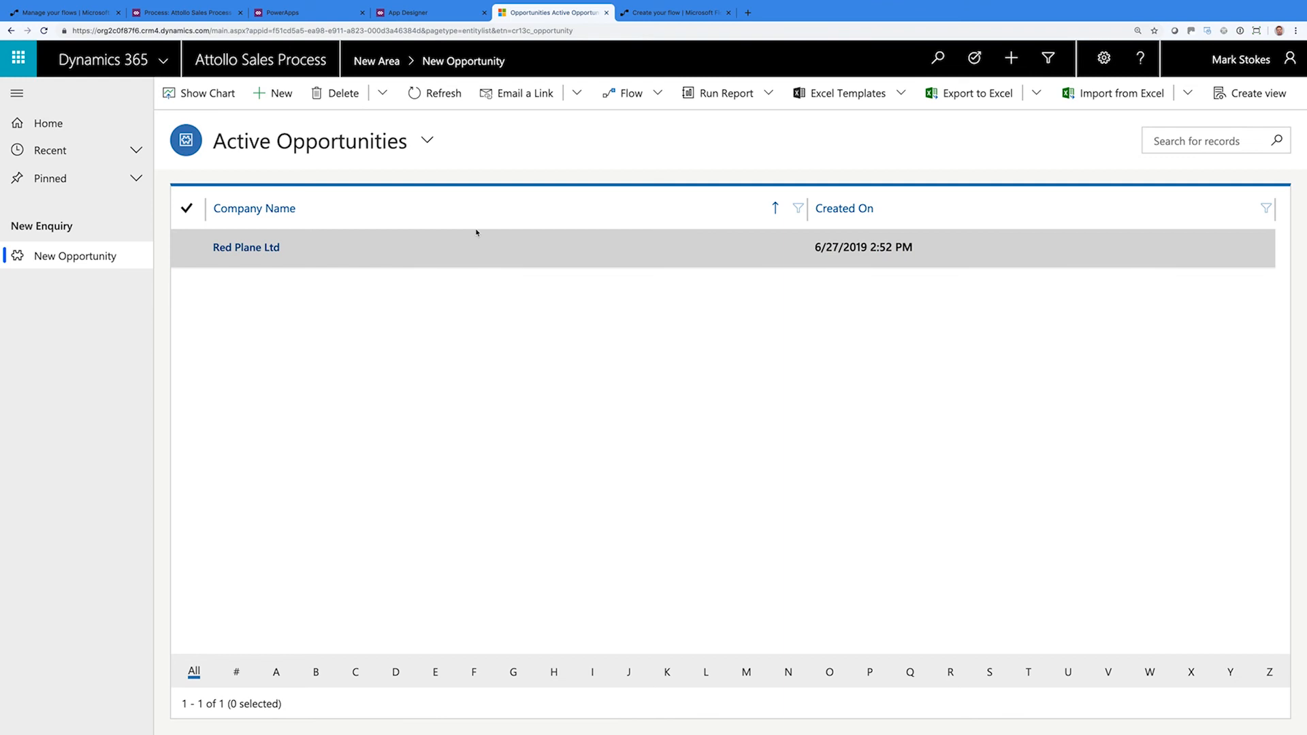
{"action": "left_click", "coordinate": [960, 96]}
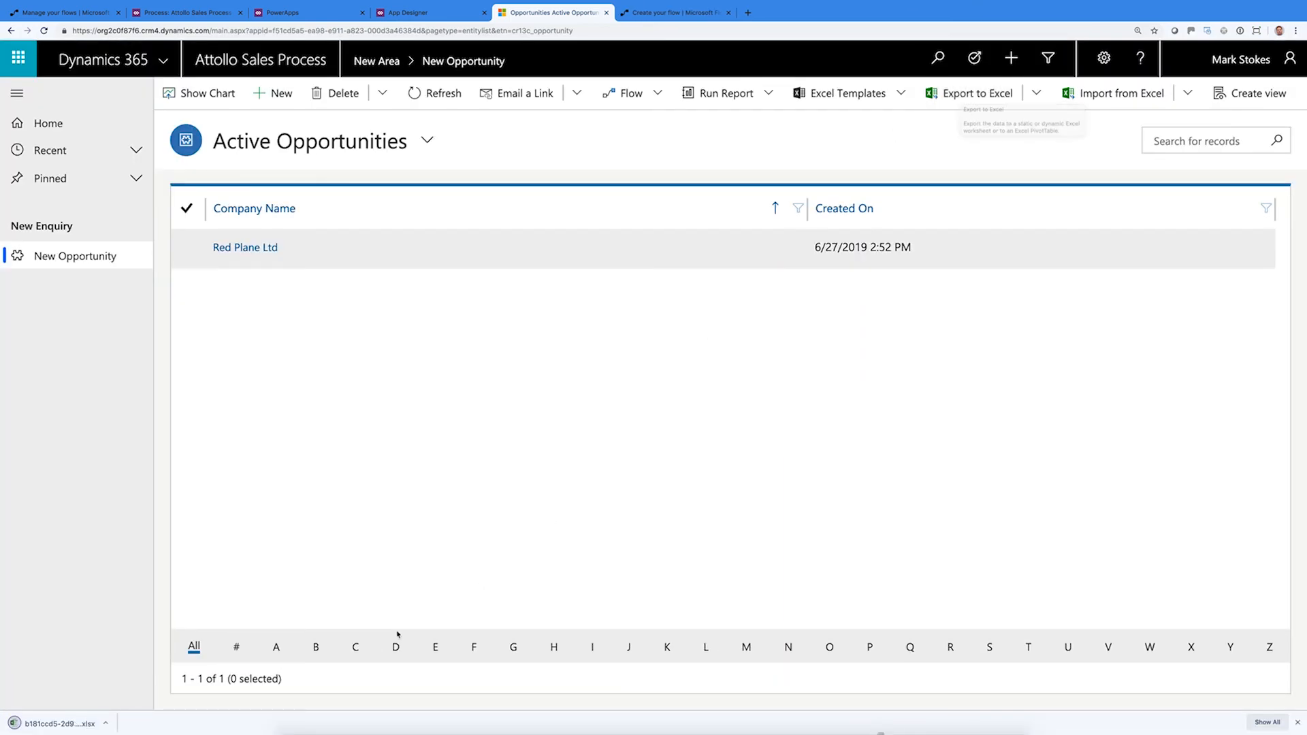
{"action": "left_click", "coordinate": [64, 728]}
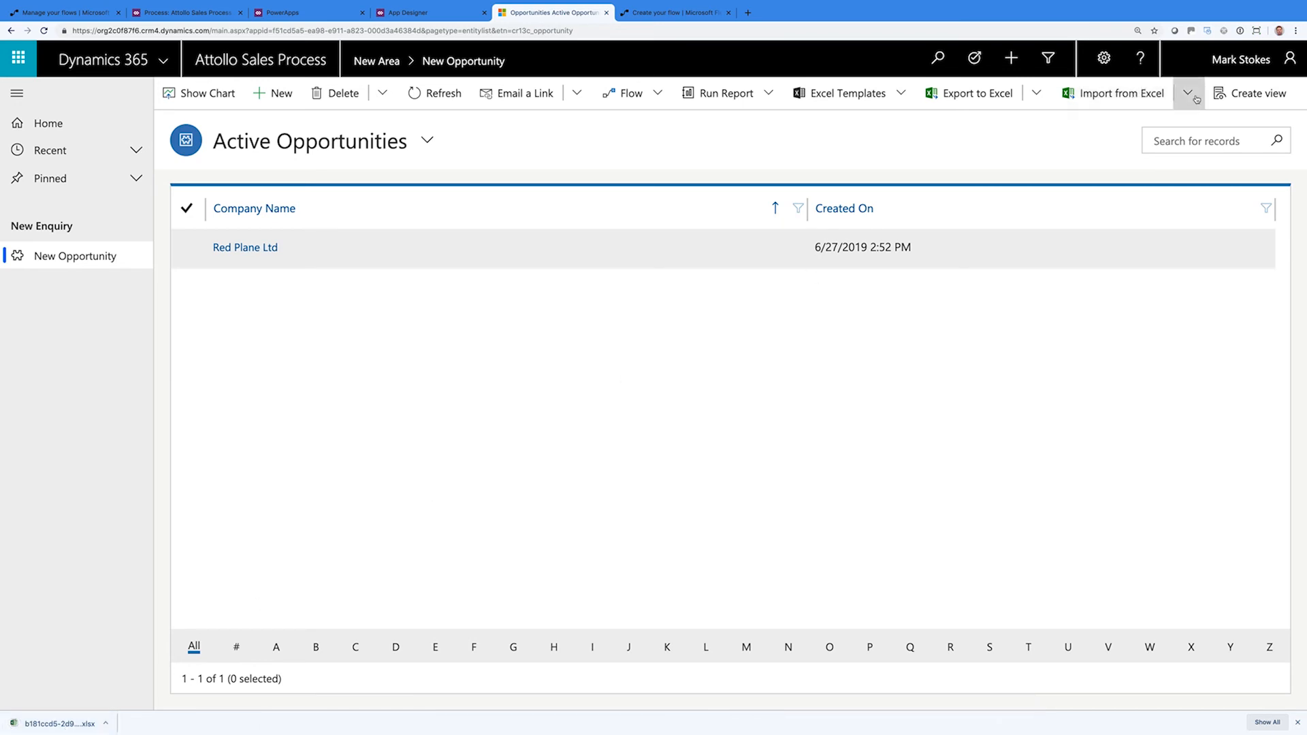
{"action": "left_click", "coordinate": [1234, 97]}
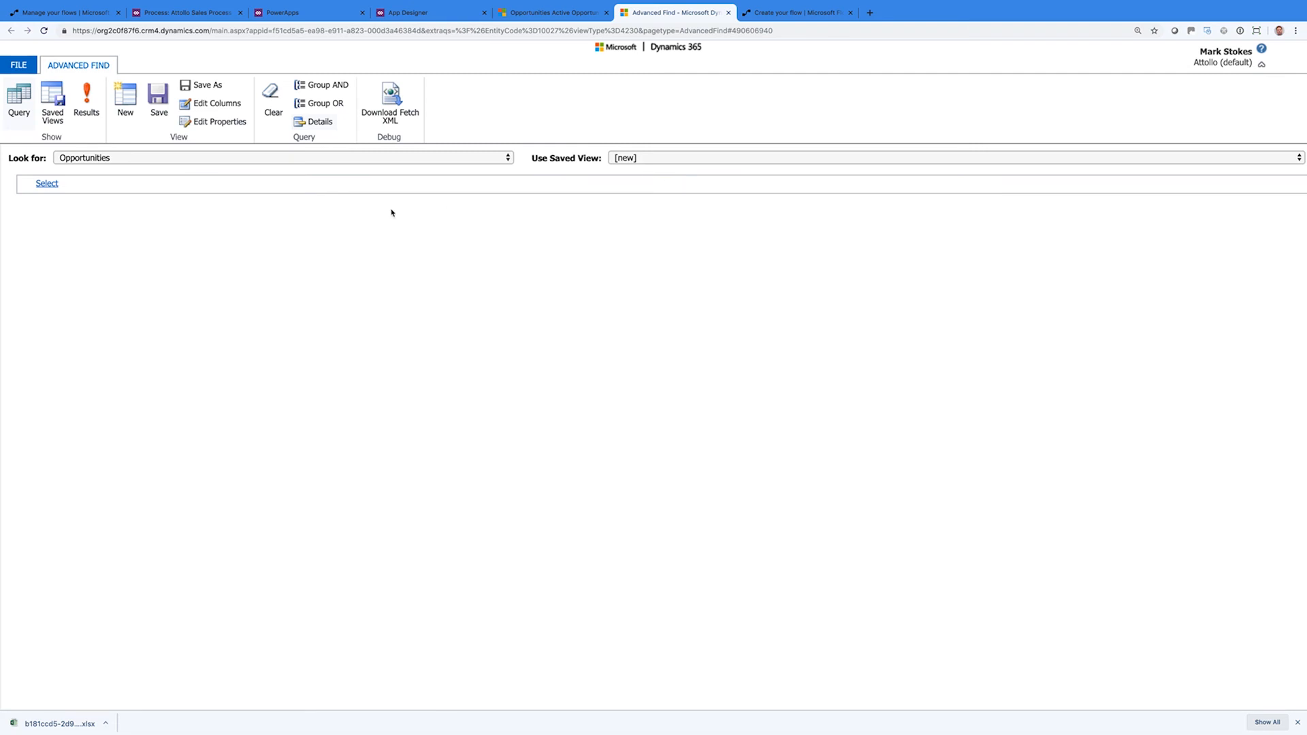
Base the Advanced Find query on Active Opportunities, adding then deleting a Close Type condition
{"action": "left_click", "coordinate": [615, 159]}
{"action": "left_click", "coordinate": [625, 181]}
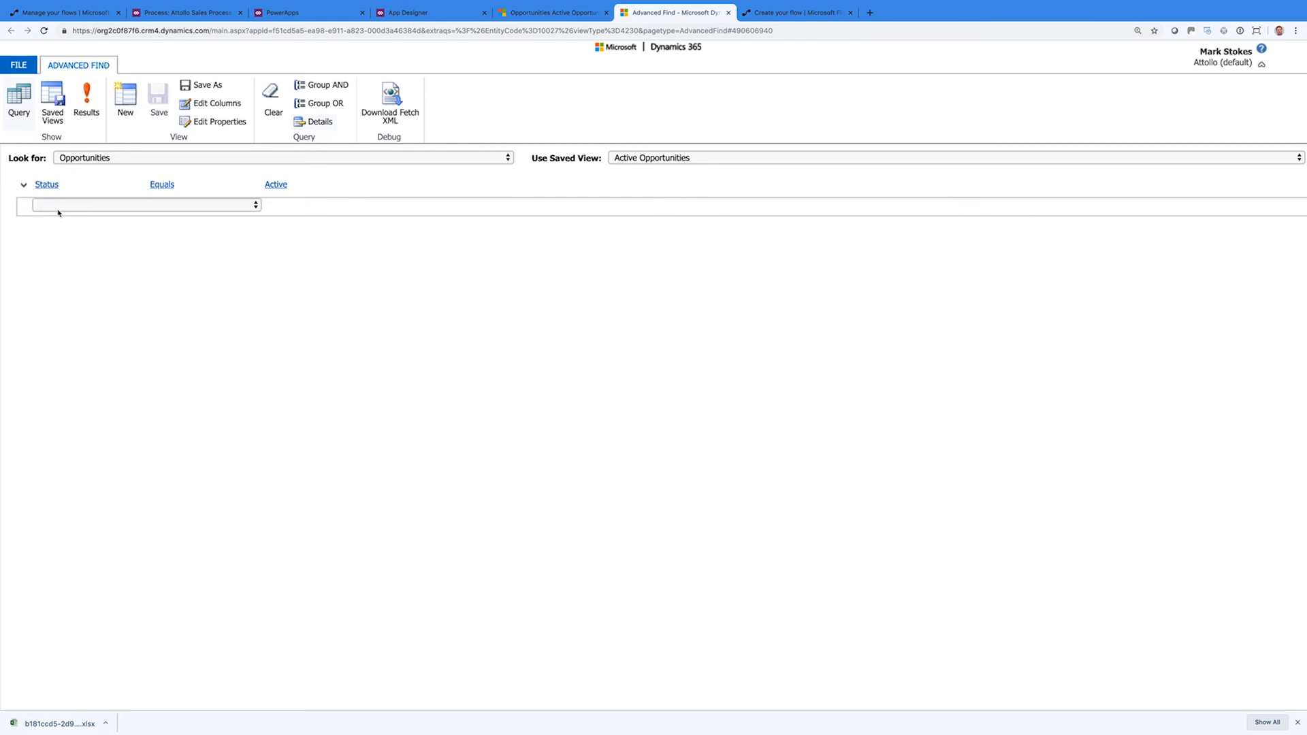
{"action": "left_click", "coordinate": [59, 211]}
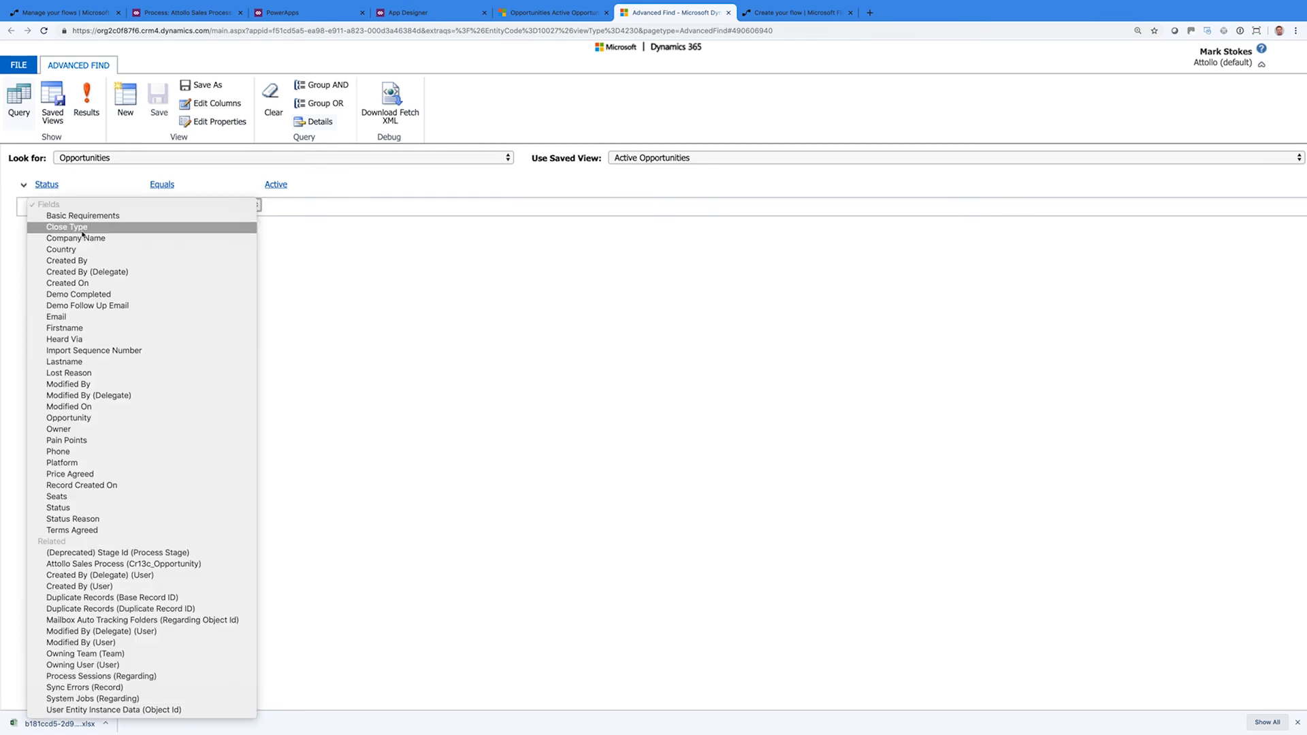
{"action": "left_click", "coordinate": [83, 231]}
{"action": "left_click", "coordinate": [306, 204]}
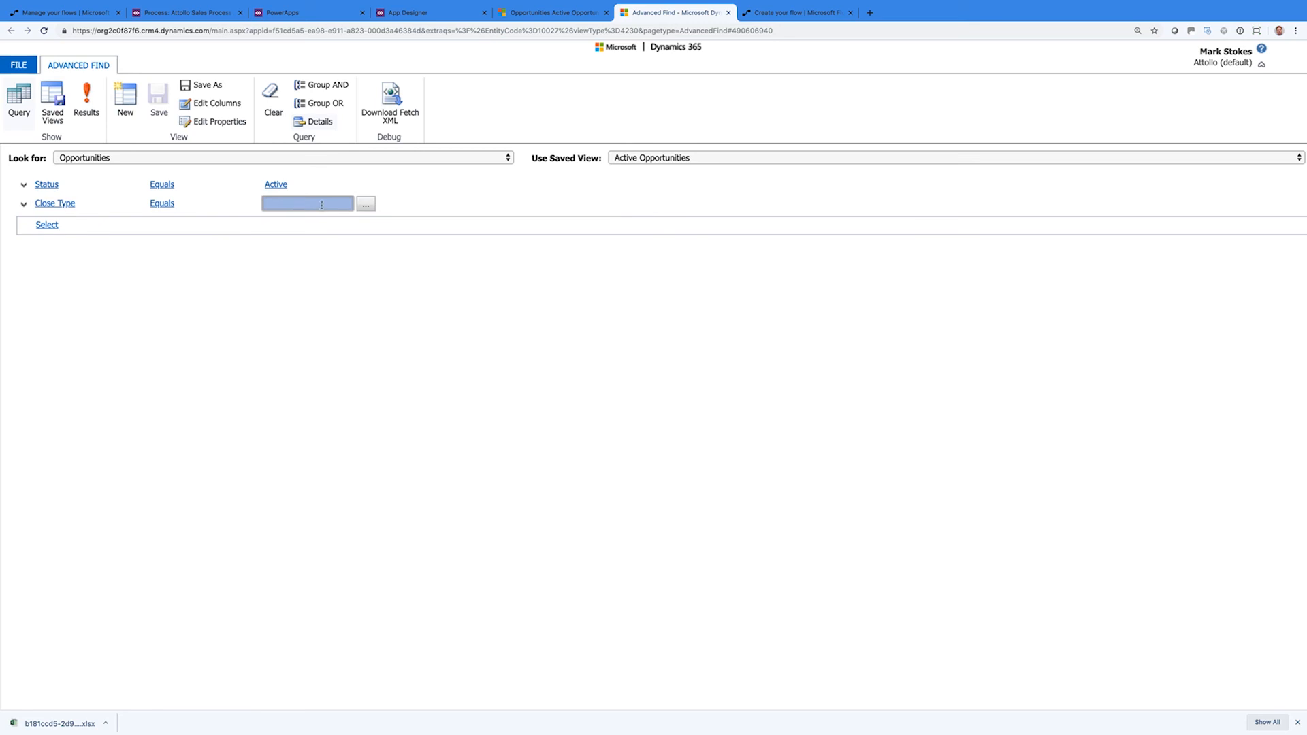
{"action": "left_click", "coordinate": [366, 203]}
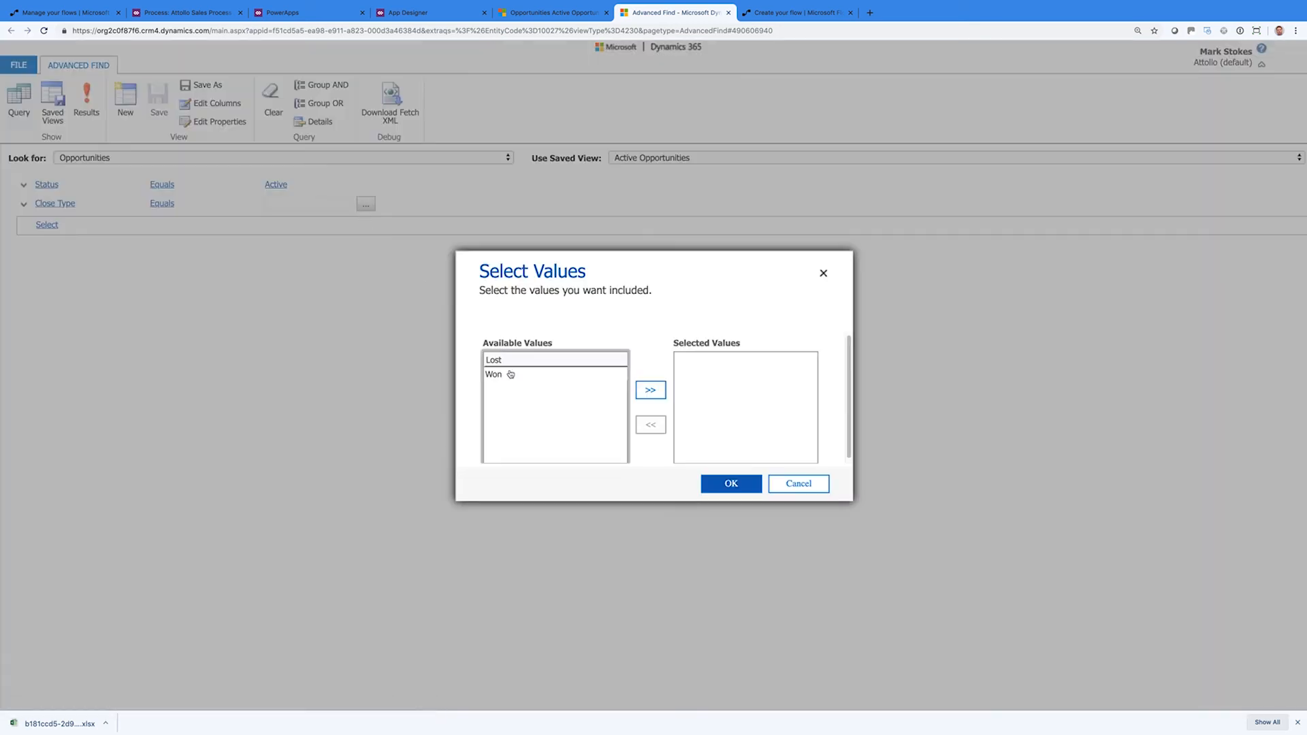
{"action": "left_click", "coordinate": [797, 483]}
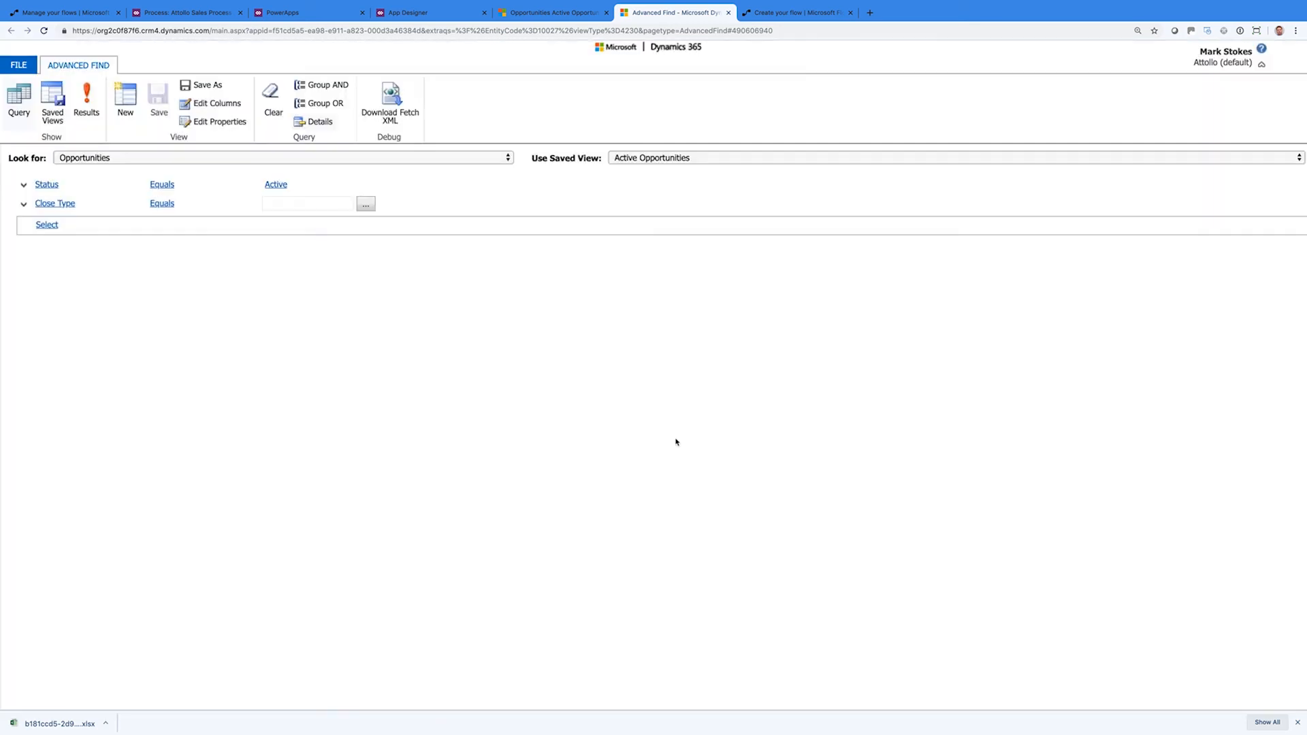
{"action": "left_click", "coordinate": [22, 206]}
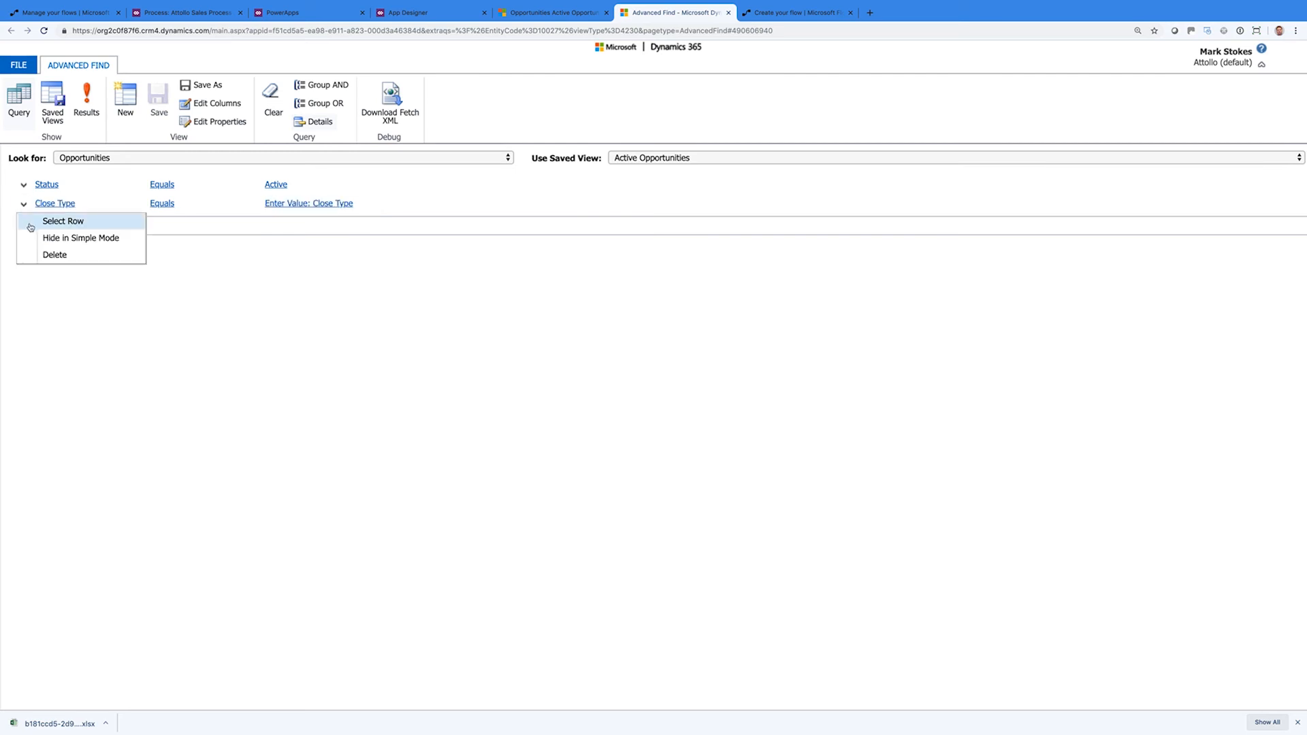
{"action": "left_click", "coordinate": [53, 256]}
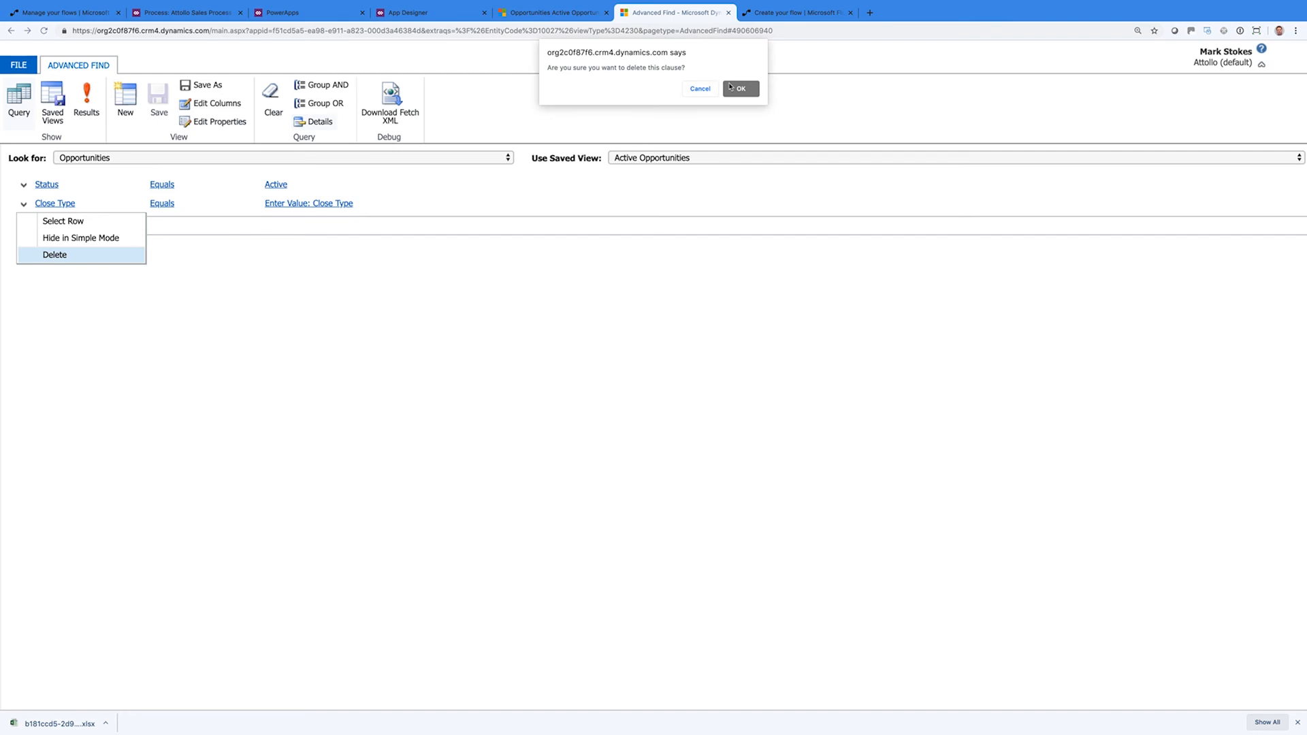
{"action": "left_click", "coordinate": [739, 89]}
Add the Country and Platform columns to the view's layout
{"action": "left_click", "coordinate": [230, 104]}
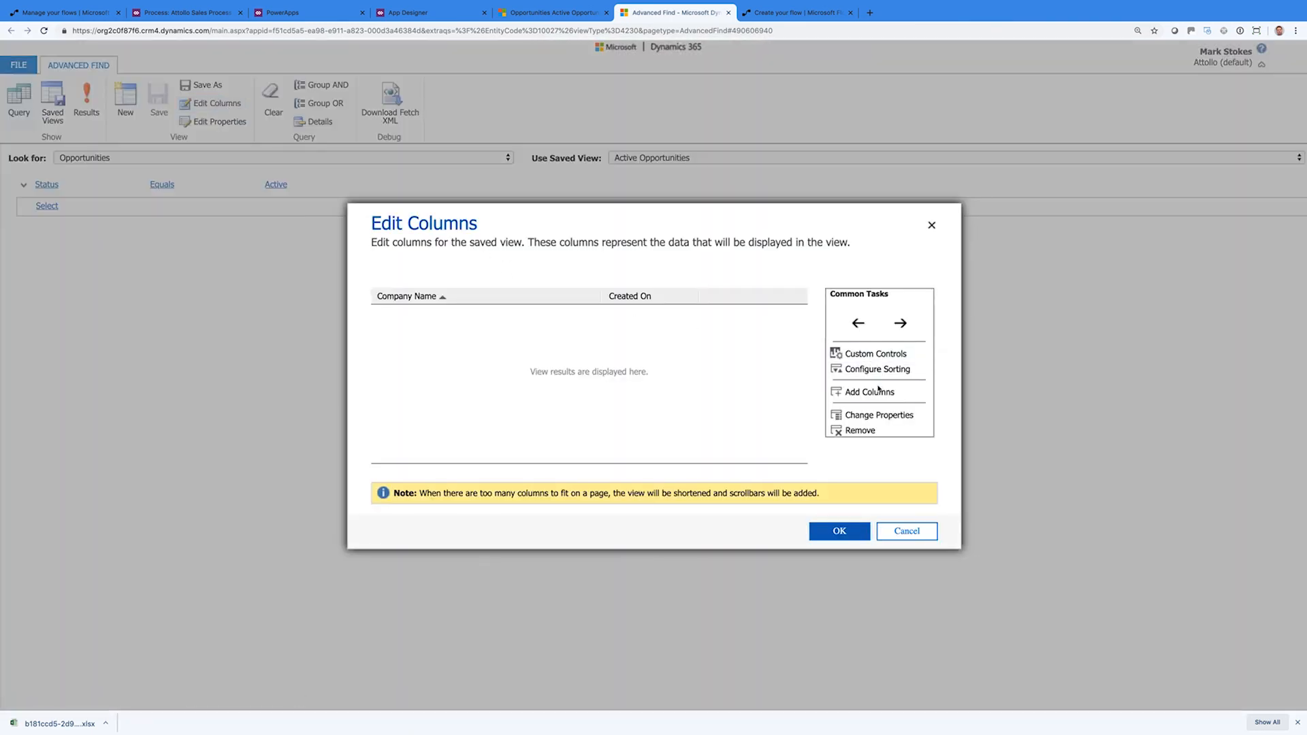
{"action": "left_click", "coordinate": [878, 393]}
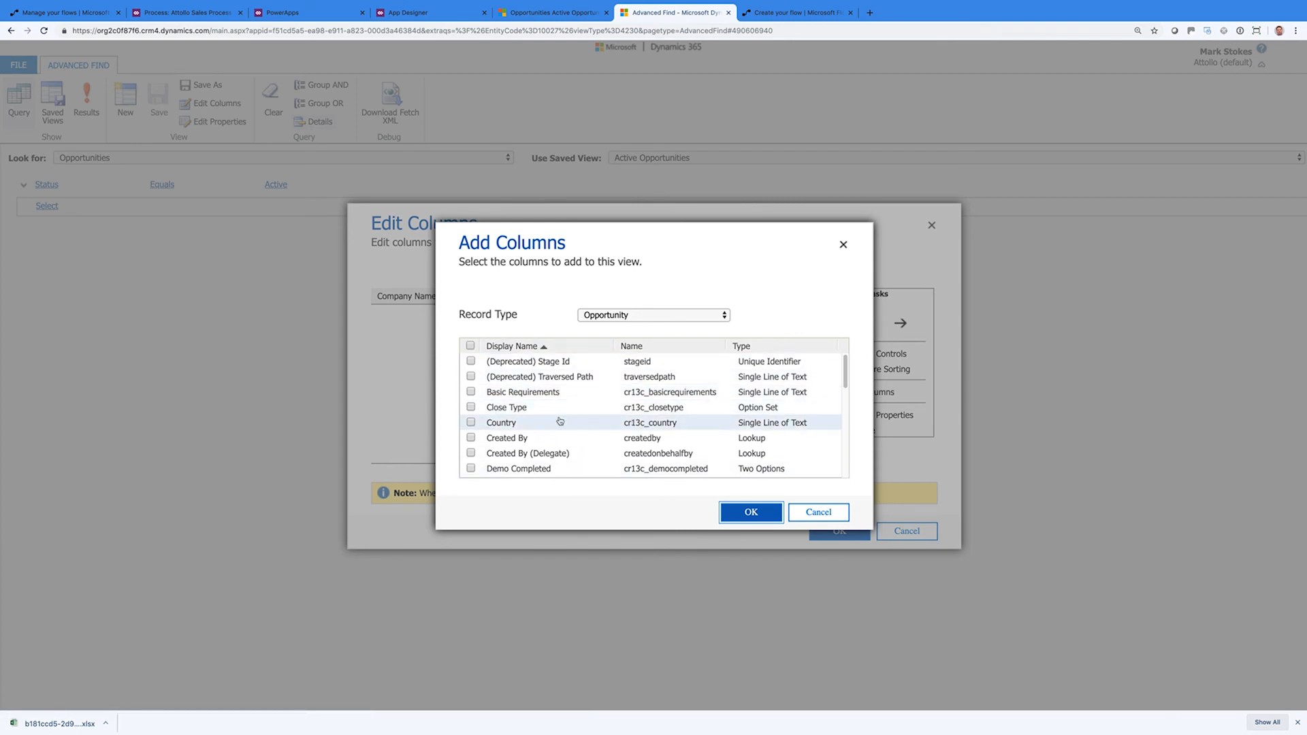
{"action": "left_click", "coordinate": [472, 424]}
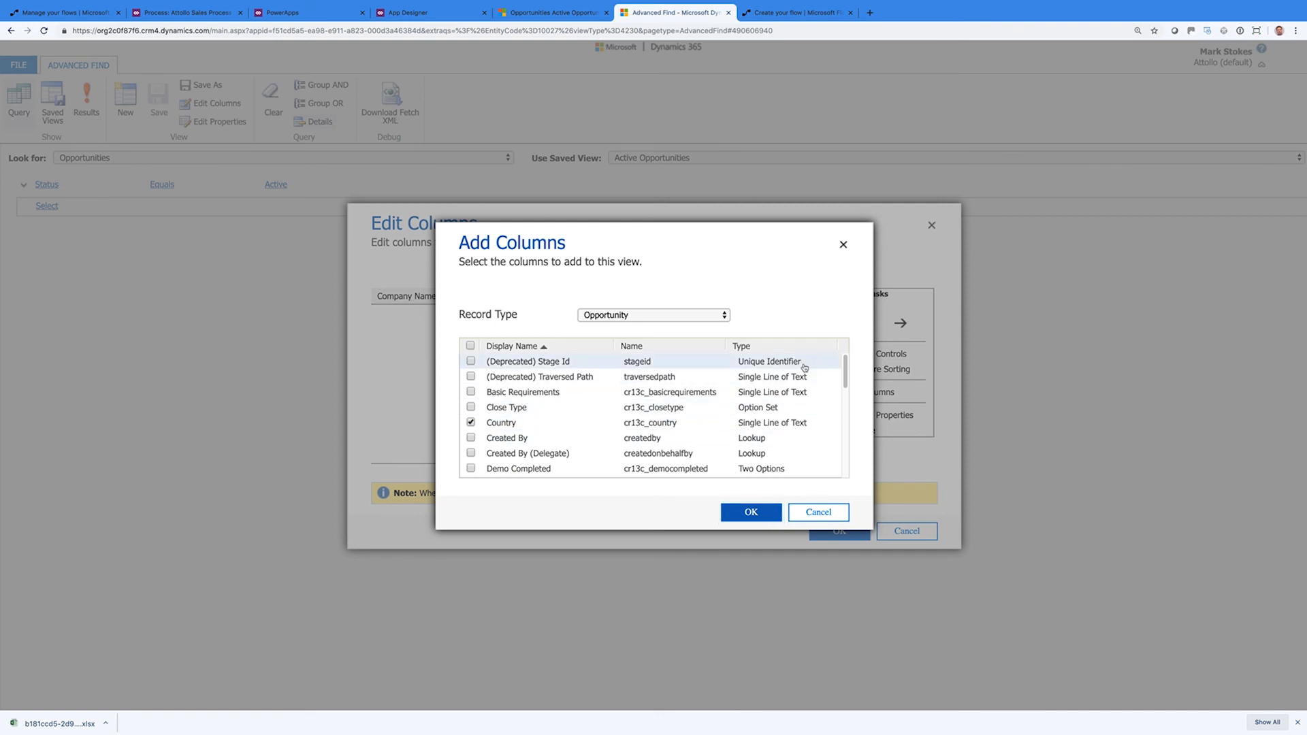
{"action": "left_click_drag", "start_coordinate": [843, 378], "coordinate": [848, 470]}
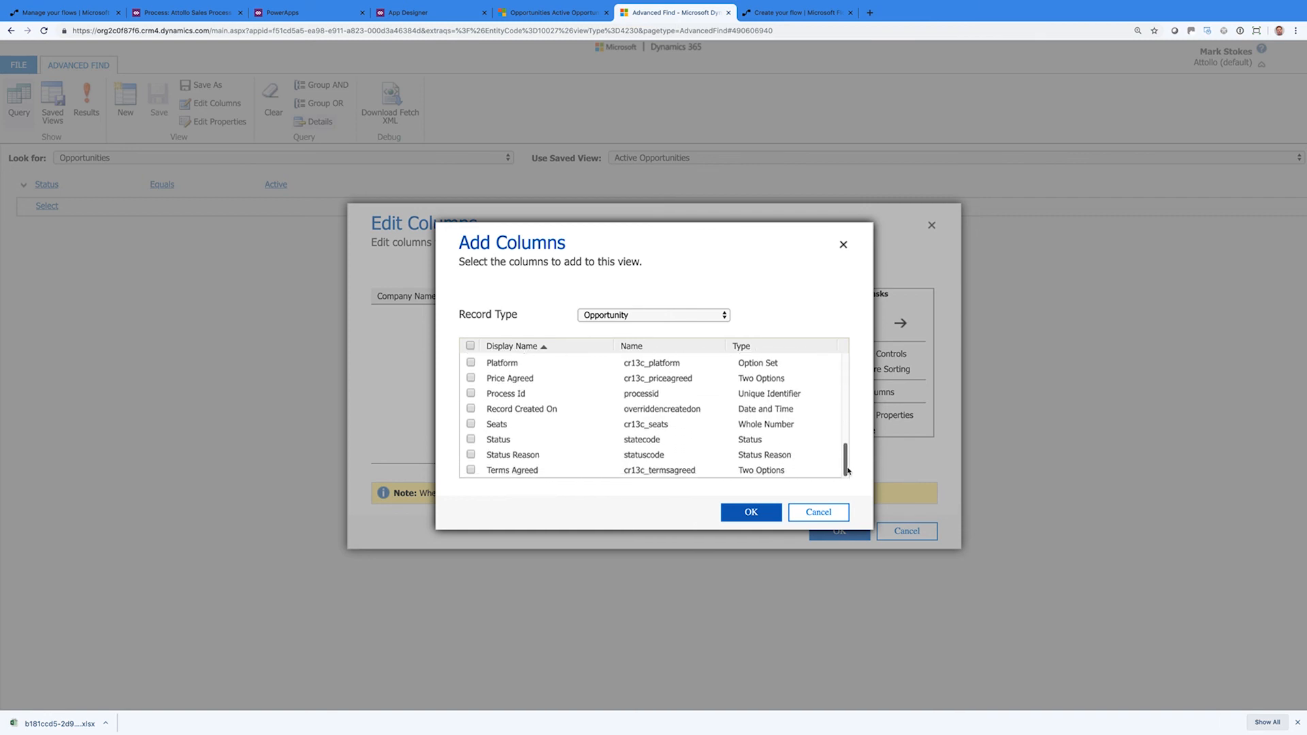
{"action": "left_click", "coordinate": [470, 363]}
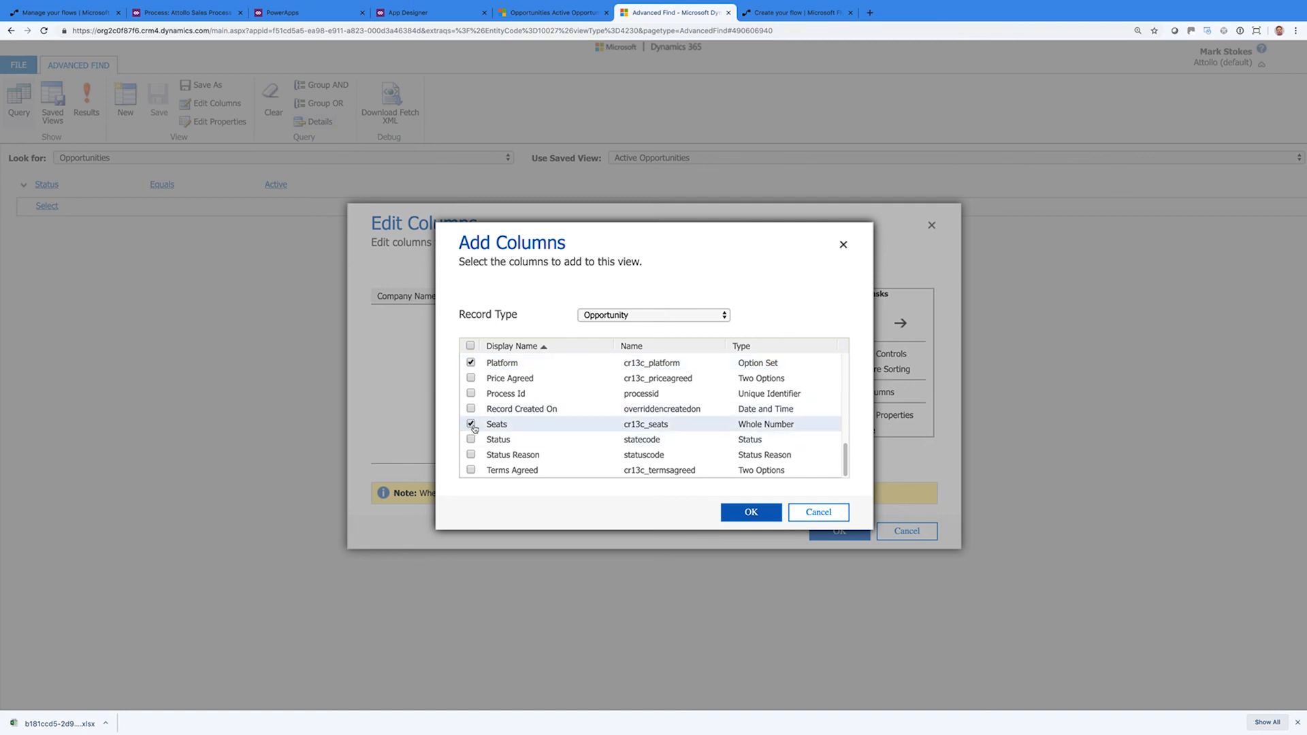
{"action": "left_click", "coordinate": [745, 513]}
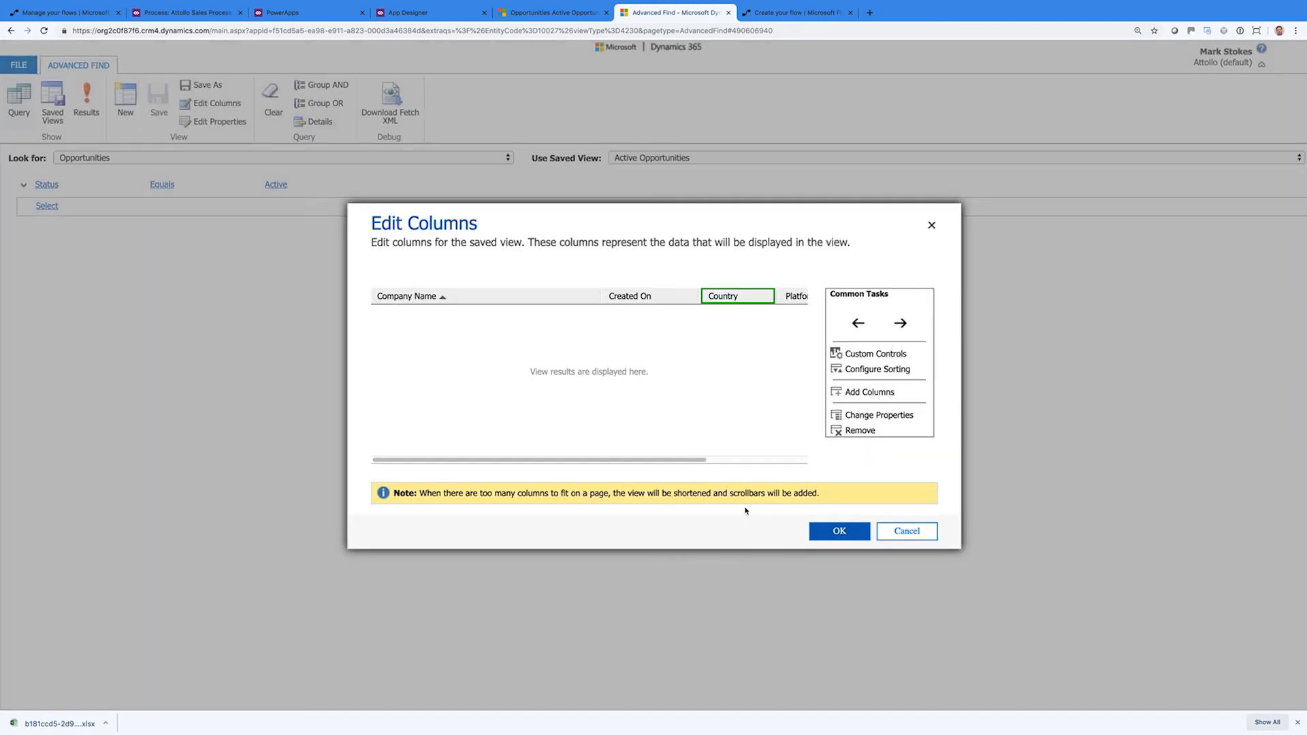
{"action": "left_click", "coordinate": [875, 390]}
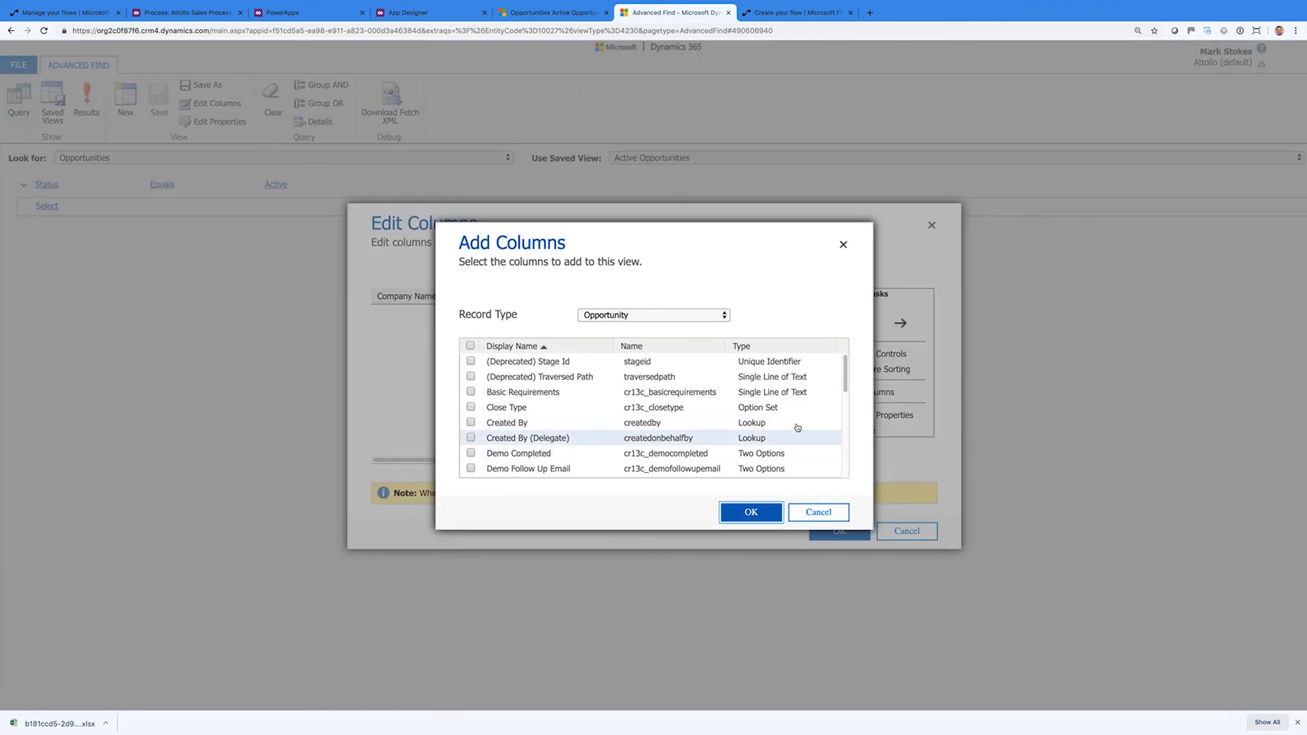
{"action": "left_click_drag", "start_coordinate": [846, 383], "coordinate": [852, 471]}
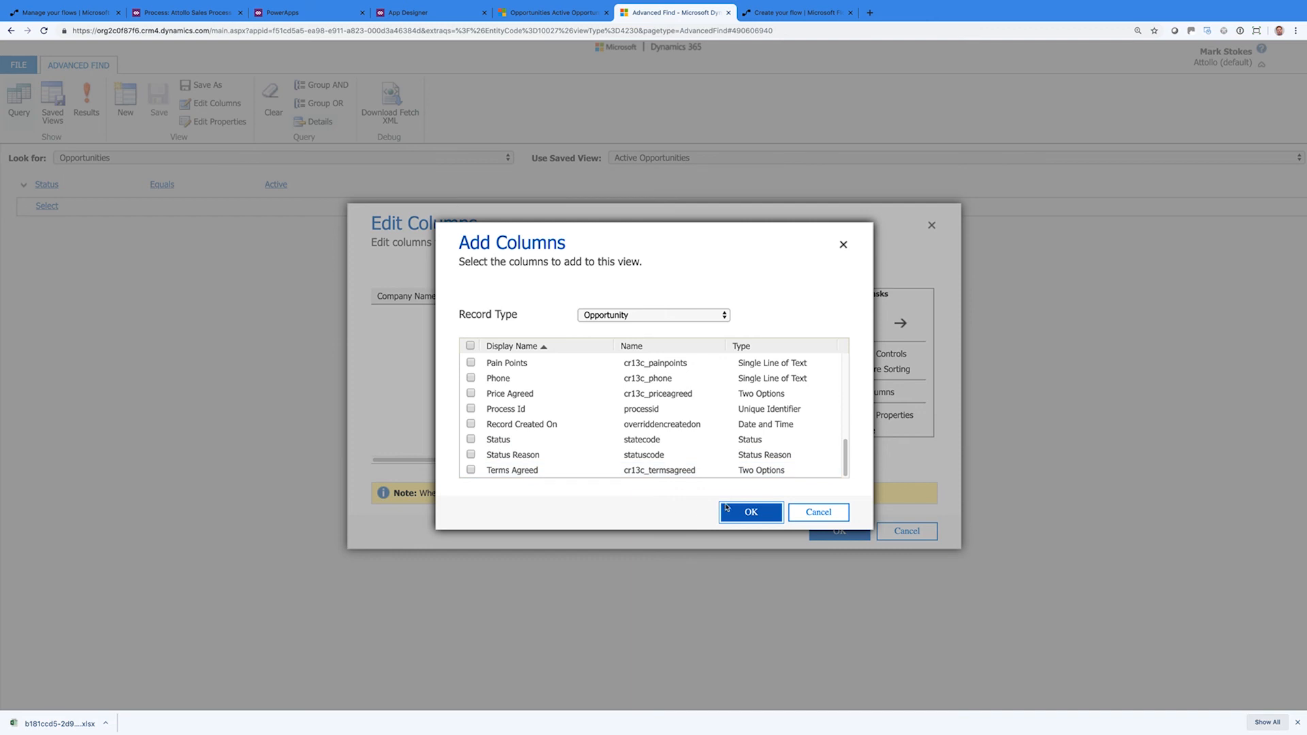
{"action": "left_click", "coordinate": [816, 514]}
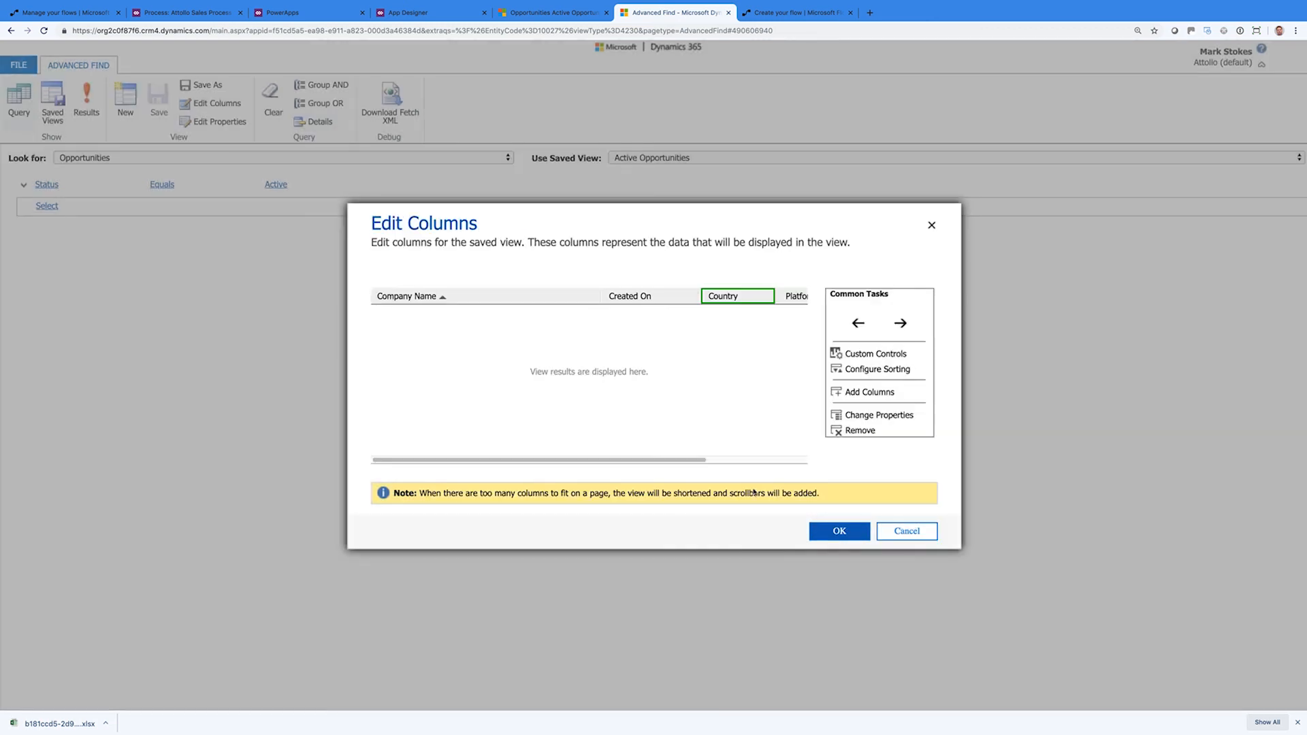
{"action": "left_click", "coordinate": [840, 531]}
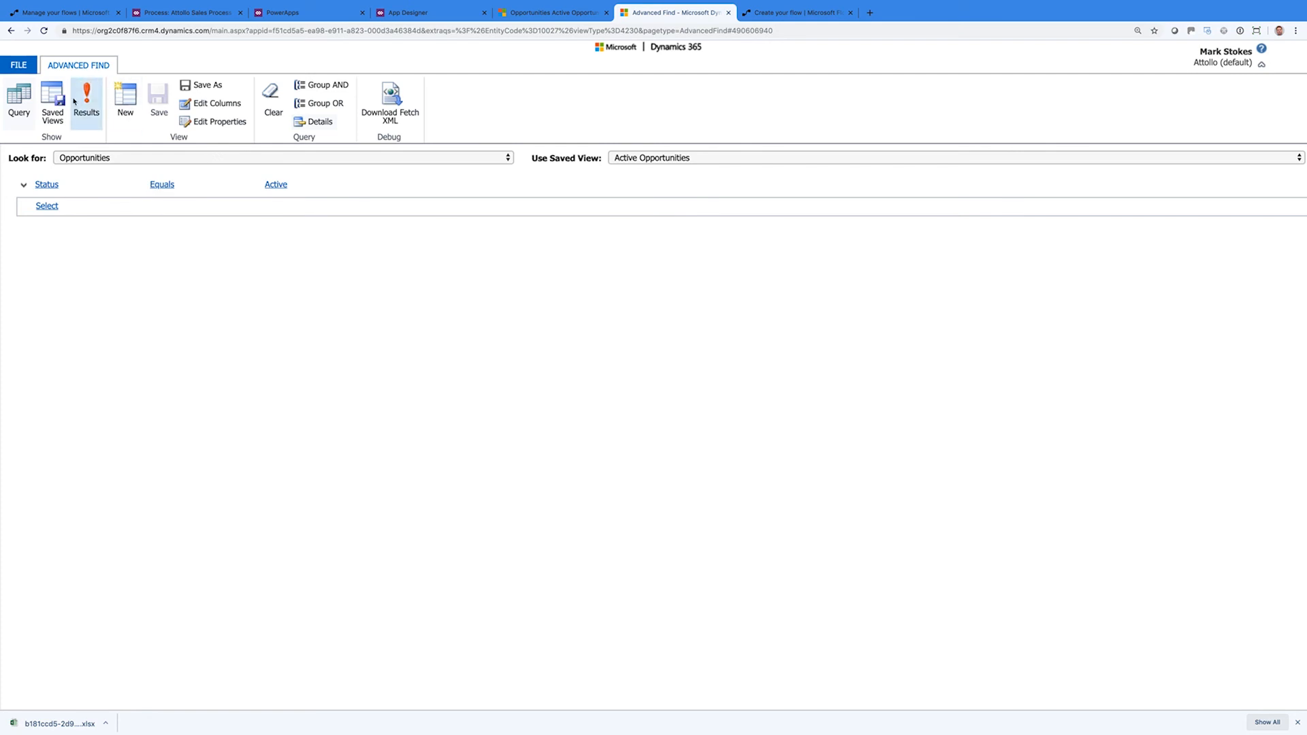
Save the query as a new view named 'My Opportunities' and close Advanced Find
{"action": "left_click", "coordinate": [201, 84]}
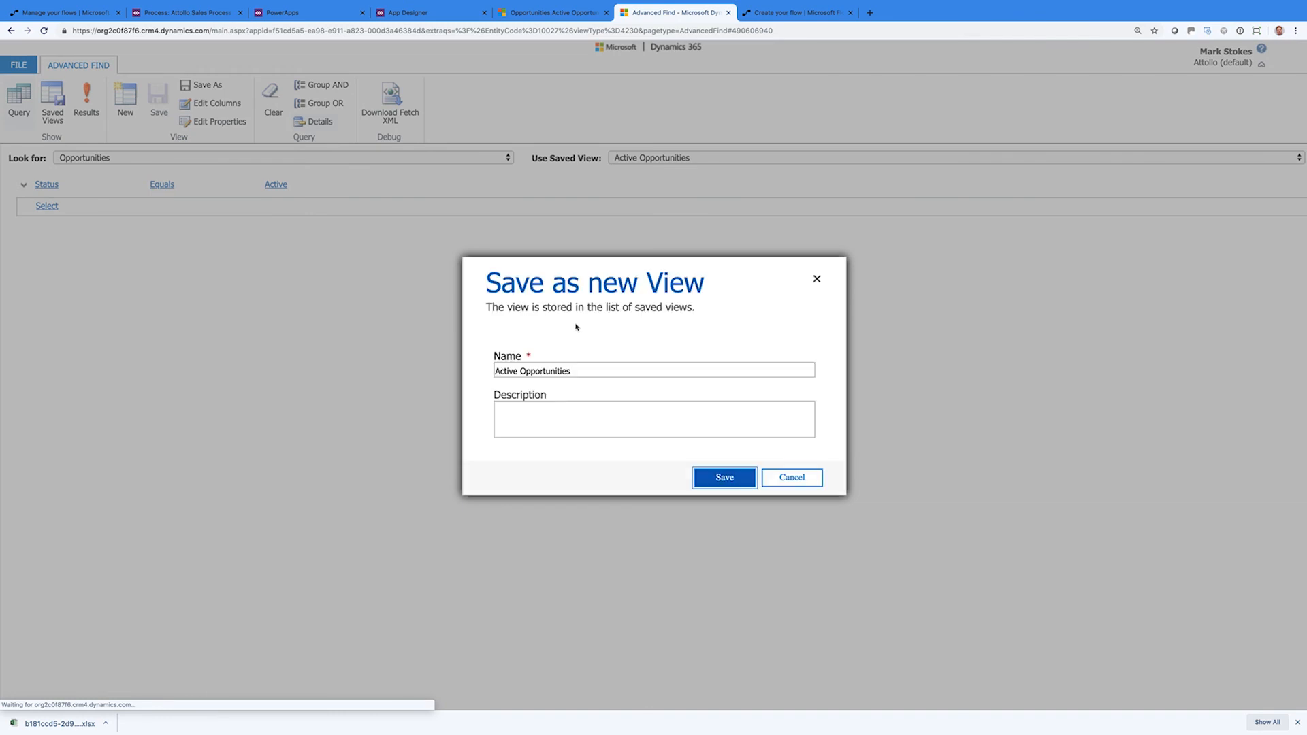
{"action": "left_click_drag", "start_coordinate": [583, 367], "coordinate": [496, 366]}
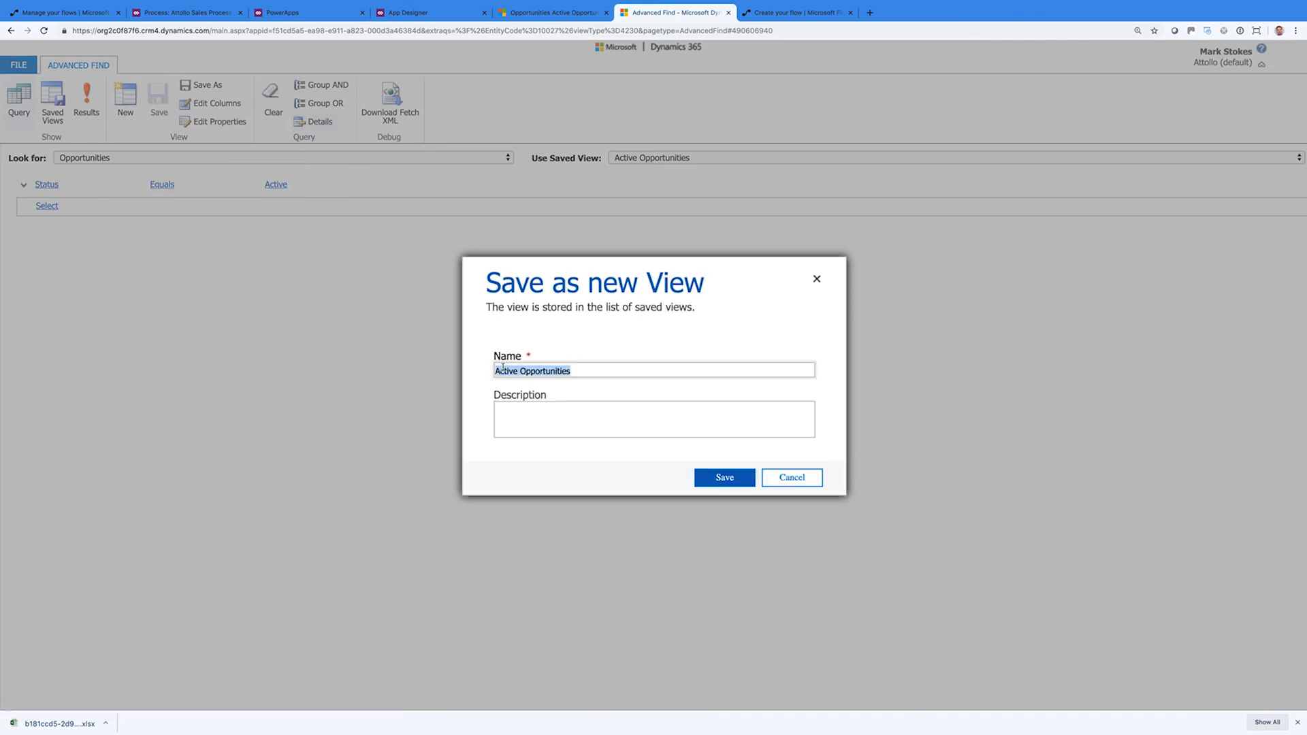
{"action": "key", "text": "Left"}
{"action": "type", "text": "My"}
{"action": "key", "text": "shift+Right"}
{"action": "key", "text": "shift+Right"}
{"action": "key", "text": "shift+Right"}
{"action": "key", "text": "shift+Right"}
{"action": "key", "text": "BackSpace"}
{"action": "left_click", "coordinate": [720, 477]}
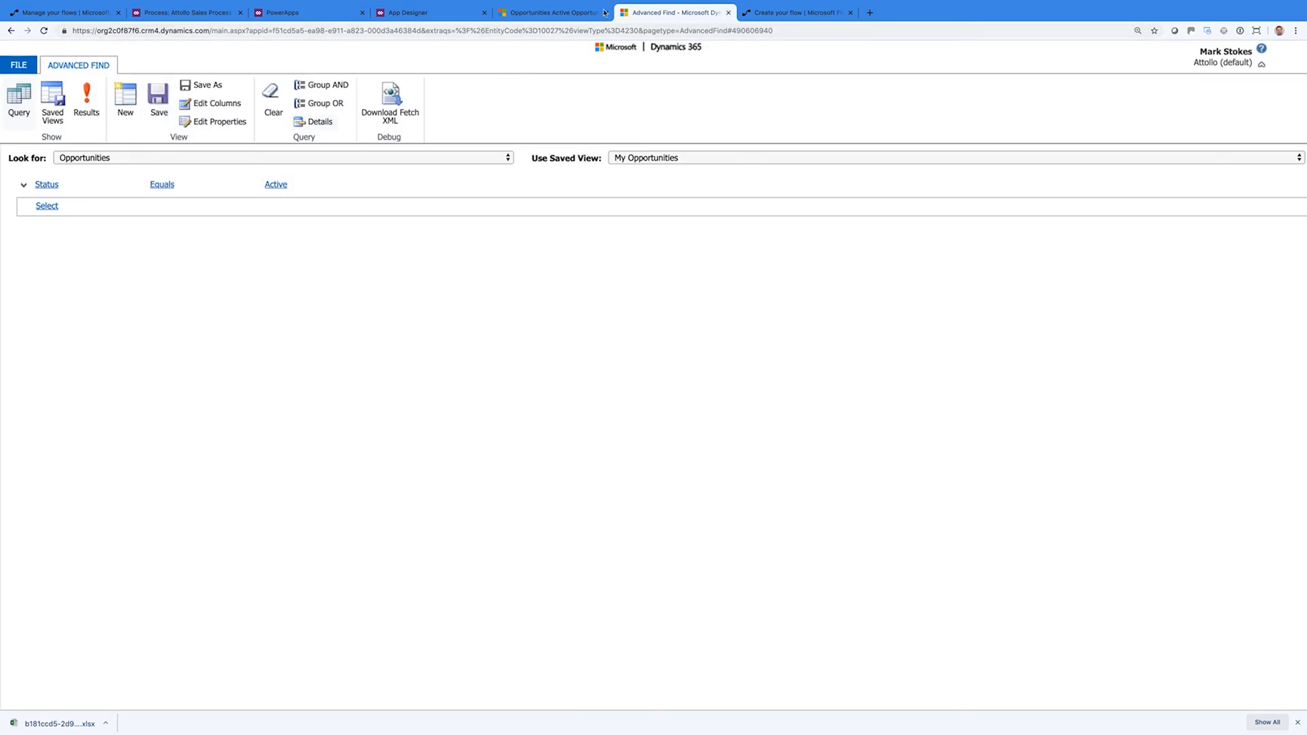
{"action": "left_click", "coordinate": [729, 13]}
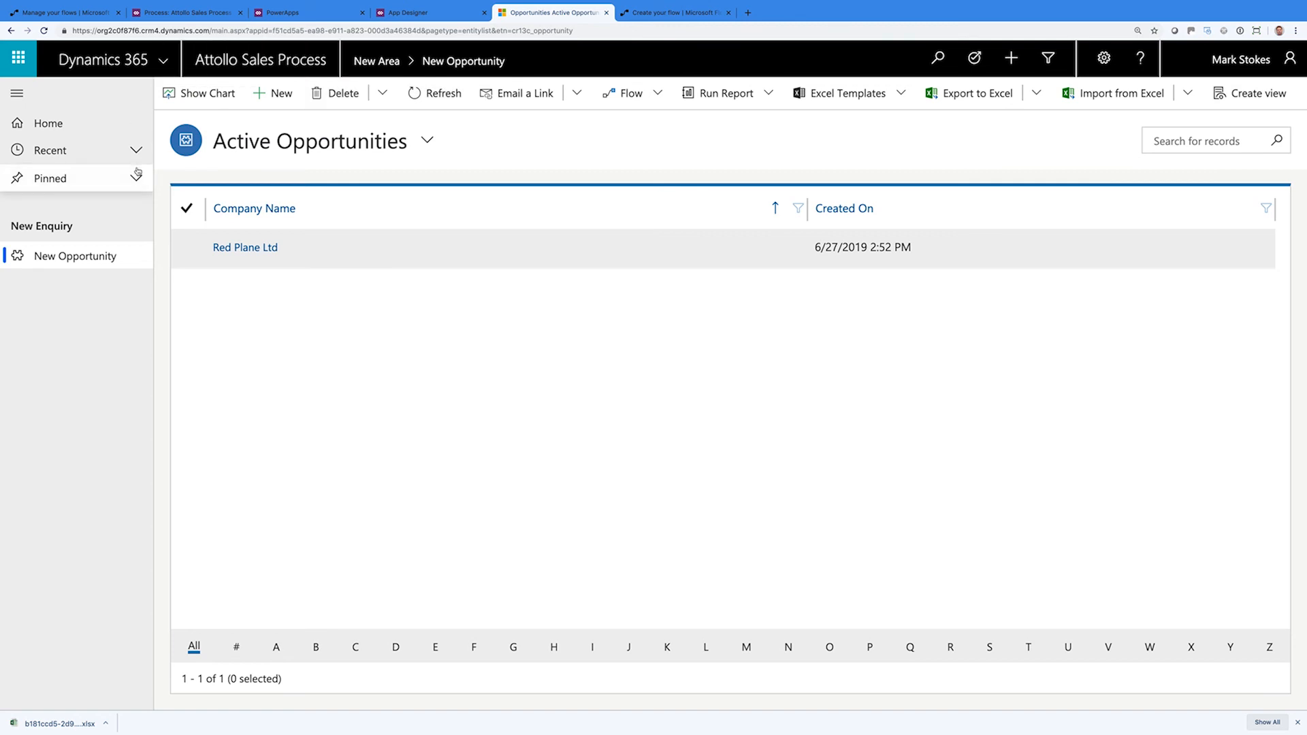
Reload the app, switch to My Opportunities, and deactivate the Red Plane Ltd opportunity
{"action": "left_click", "coordinate": [44, 31]}
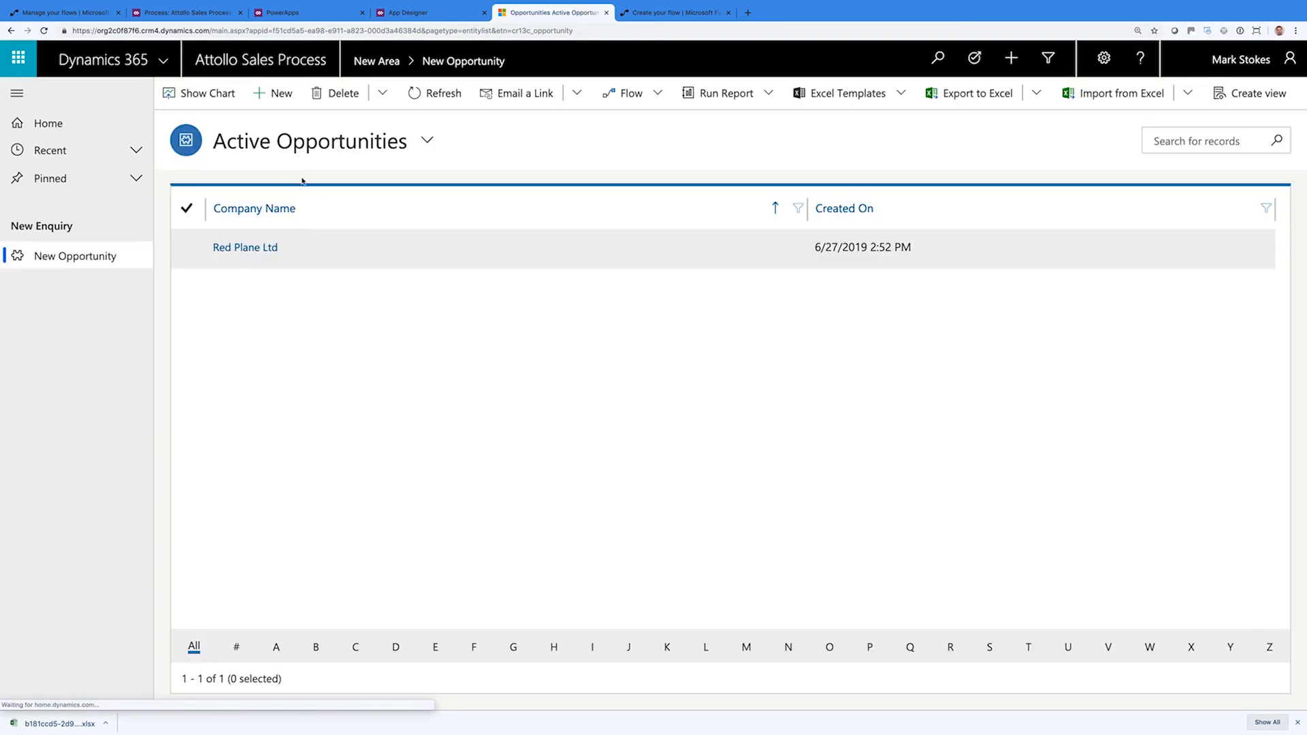
{"action": "left_click", "coordinate": [364, 147]}
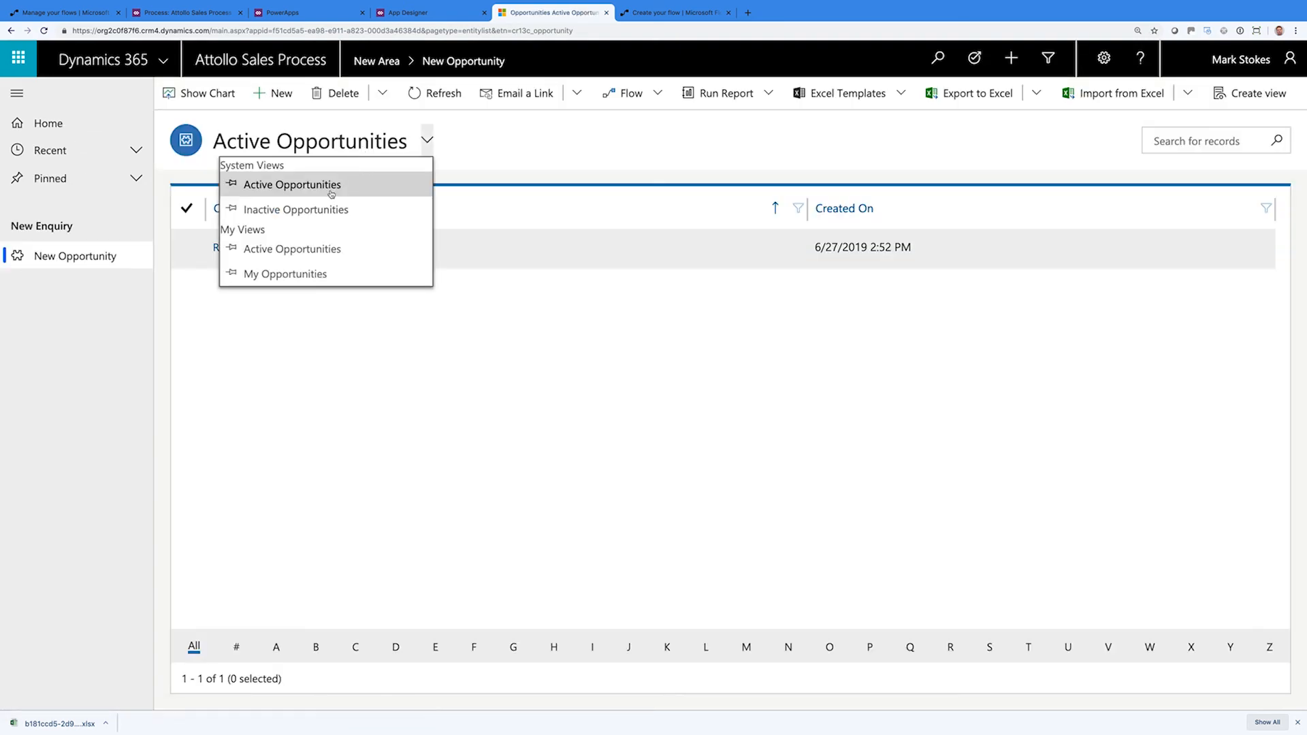
{"action": "left_click", "coordinate": [312, 275]}
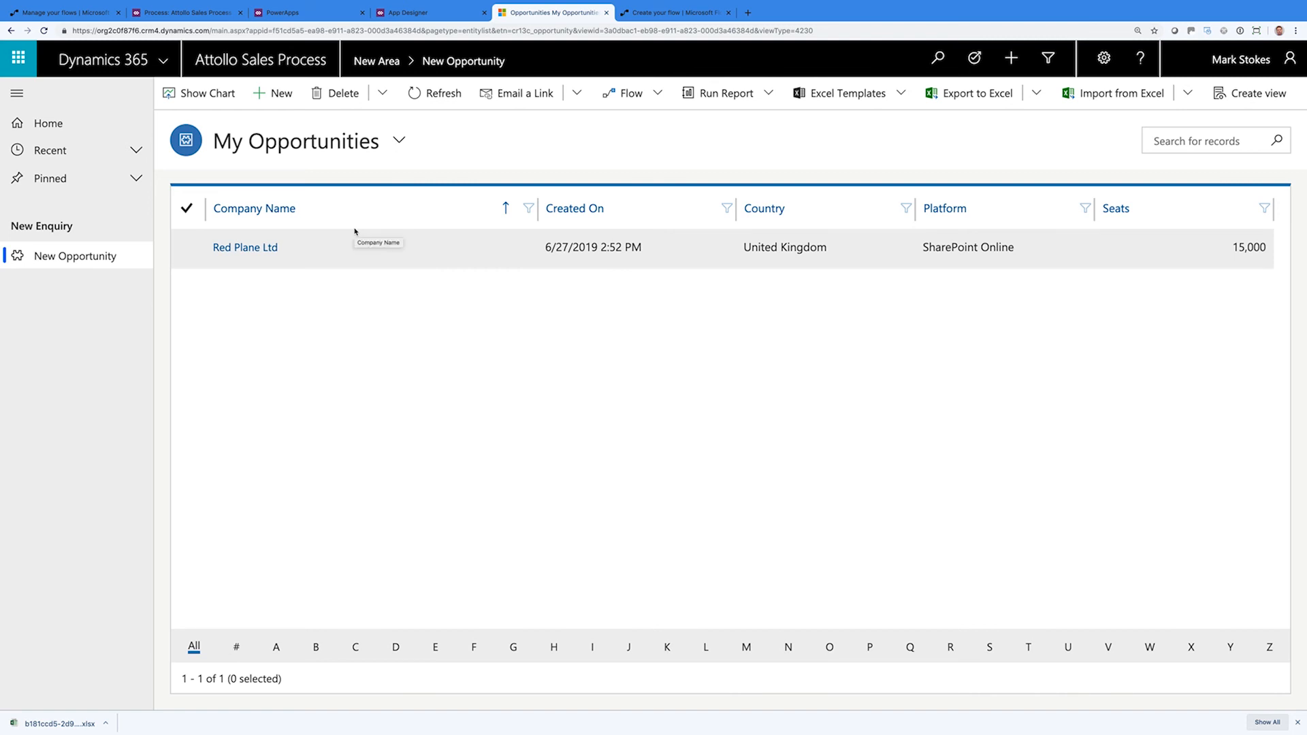
{"action": "double_click", "coordinate": [345, 254]}
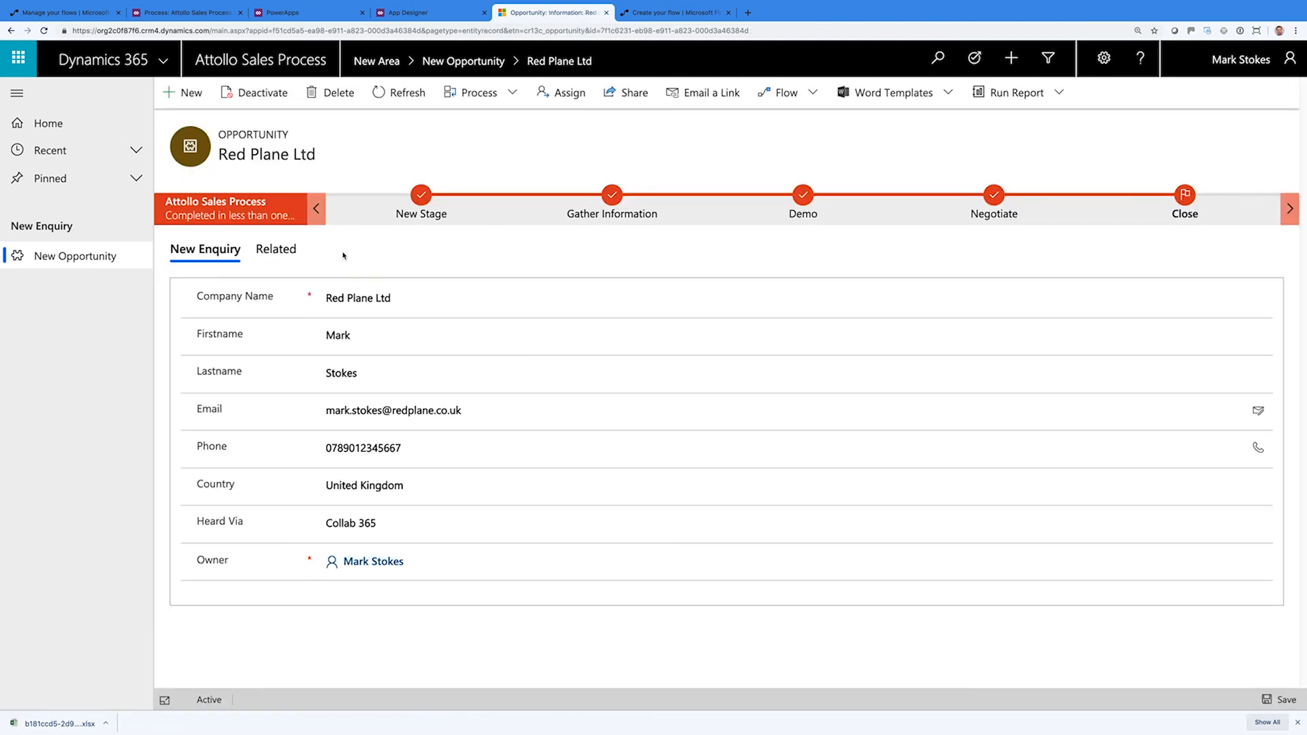
{"action": "left_click", "coordinate": [257, 98]}
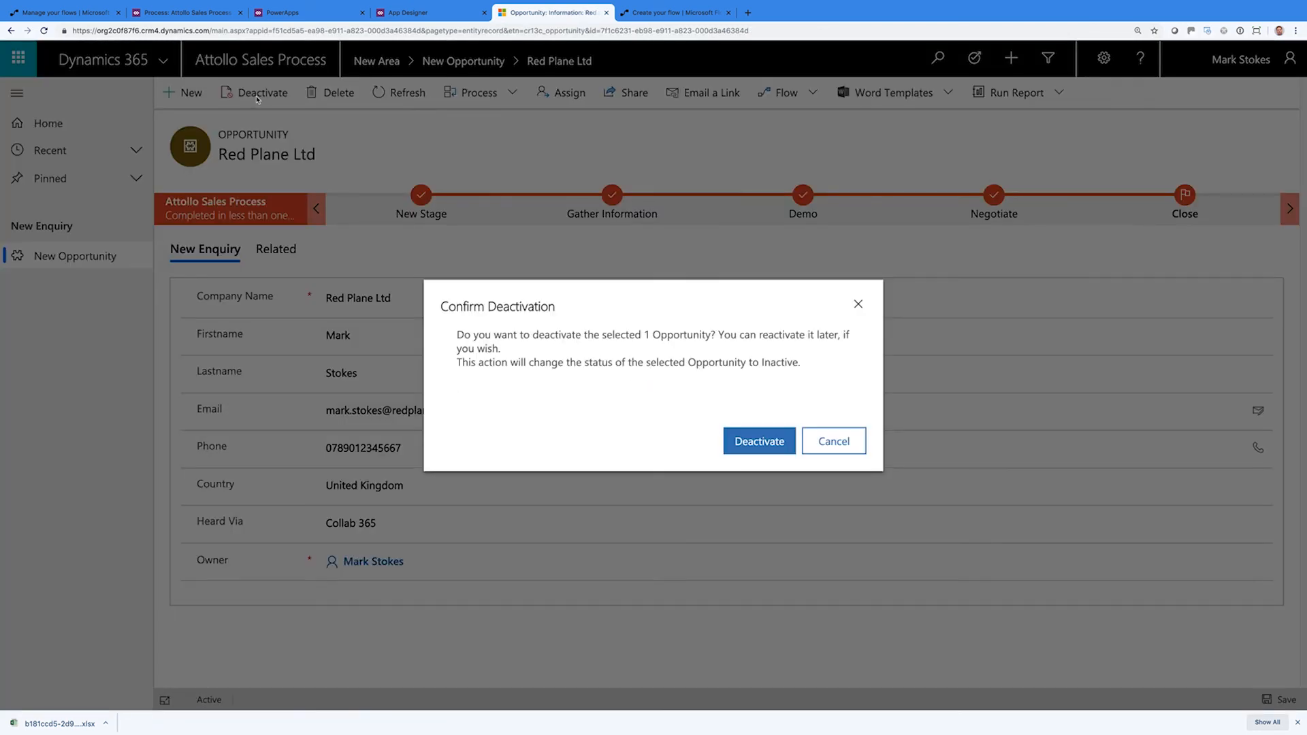
{"action": "left_click", "coordinate": [764, 446]}
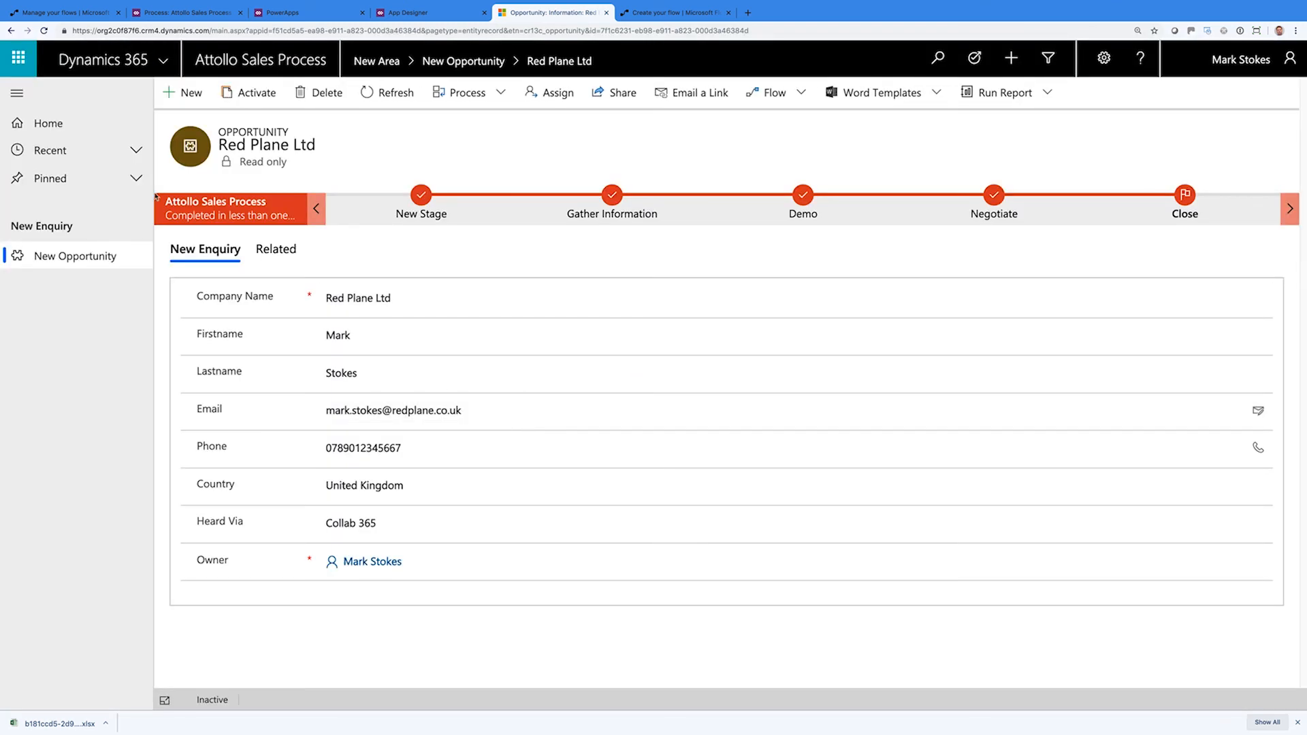
Check the Inactive and Active Opportunities views, then close the unfinished flow page
{"action": "left_click", "coordinate": [117, 258]}
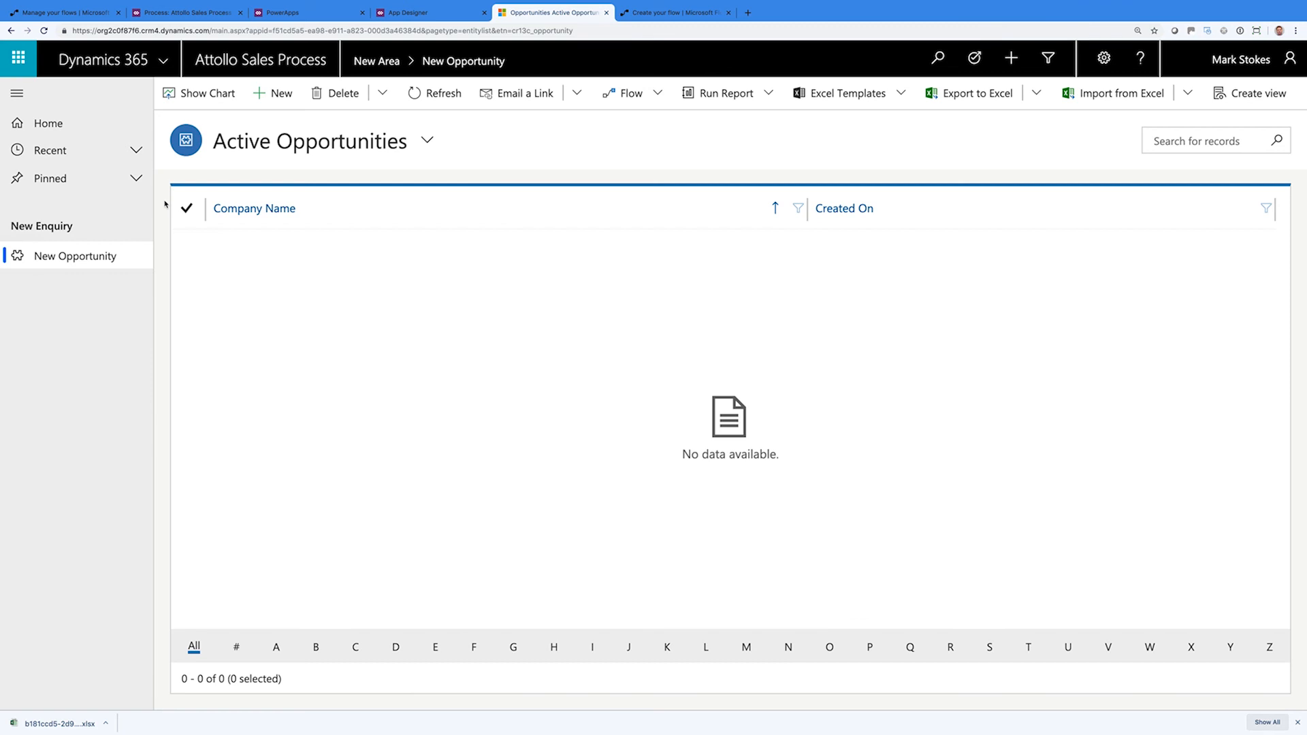
{"action": "left_click", "coordinate": [303, 146]}
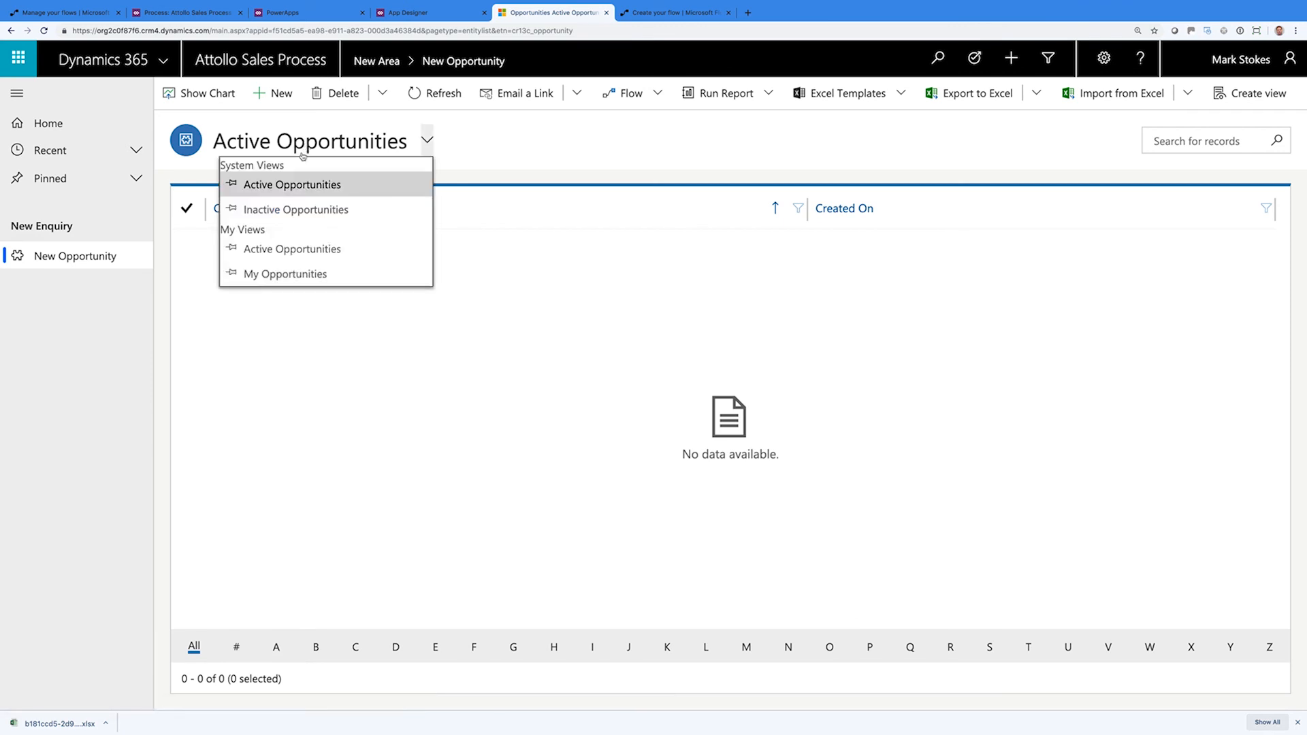
{"action": "left_click", "coordinate": [294, 211]}
{"action": "left_click", "coordinate": [304, 148]}
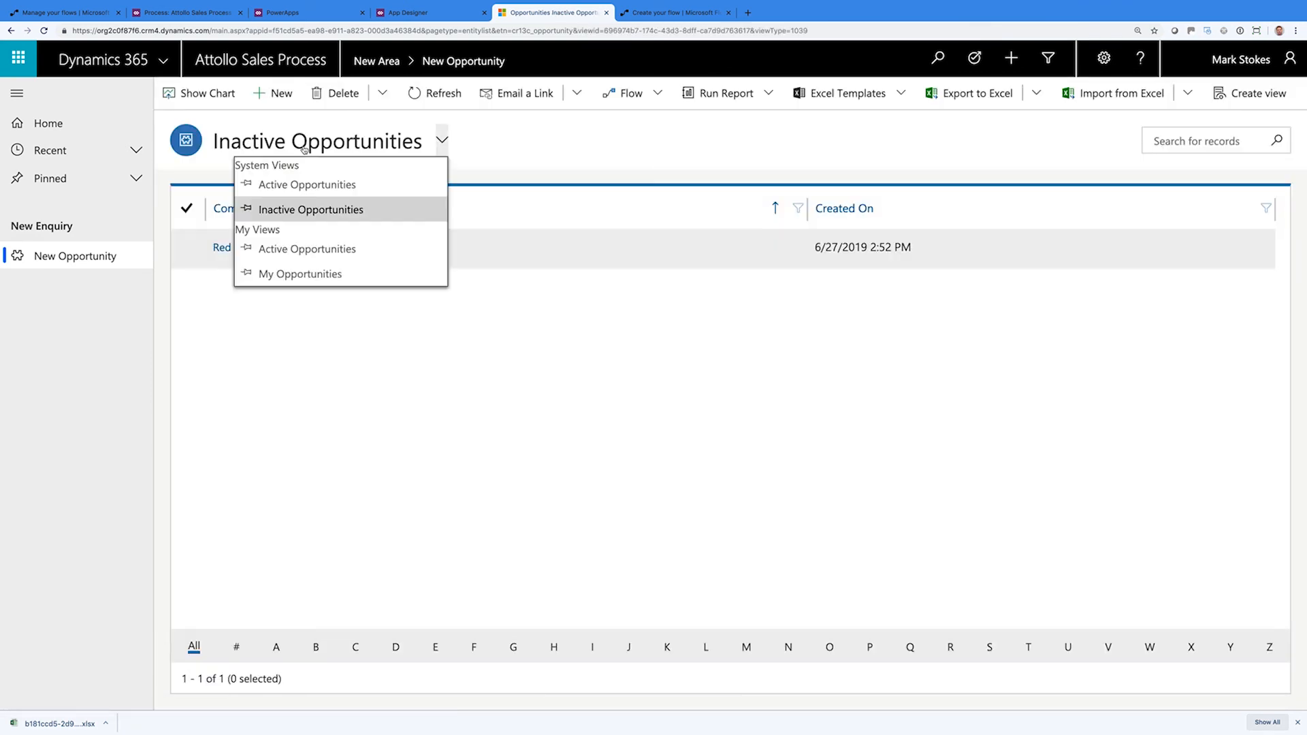
{"action": "left_click", "coordinate": [296, 186]}
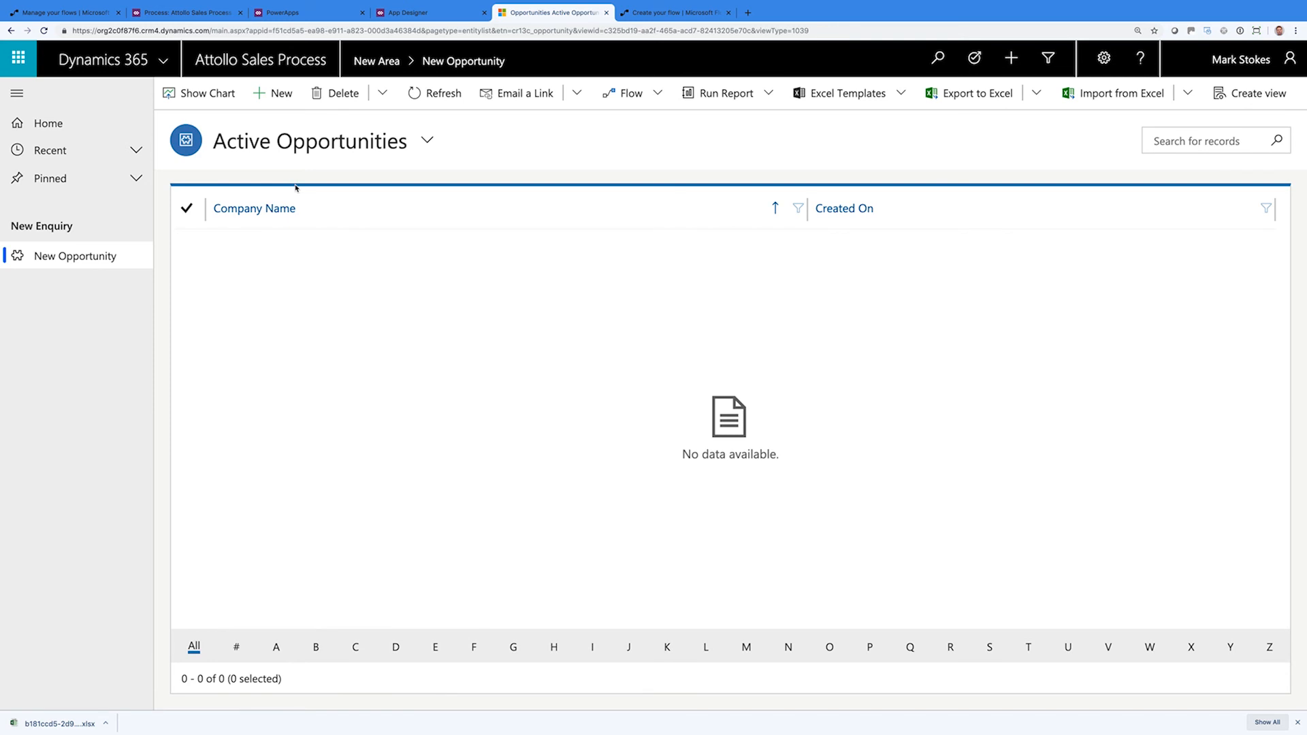
{"action": "left_click", "coordinate": [729, 12]}
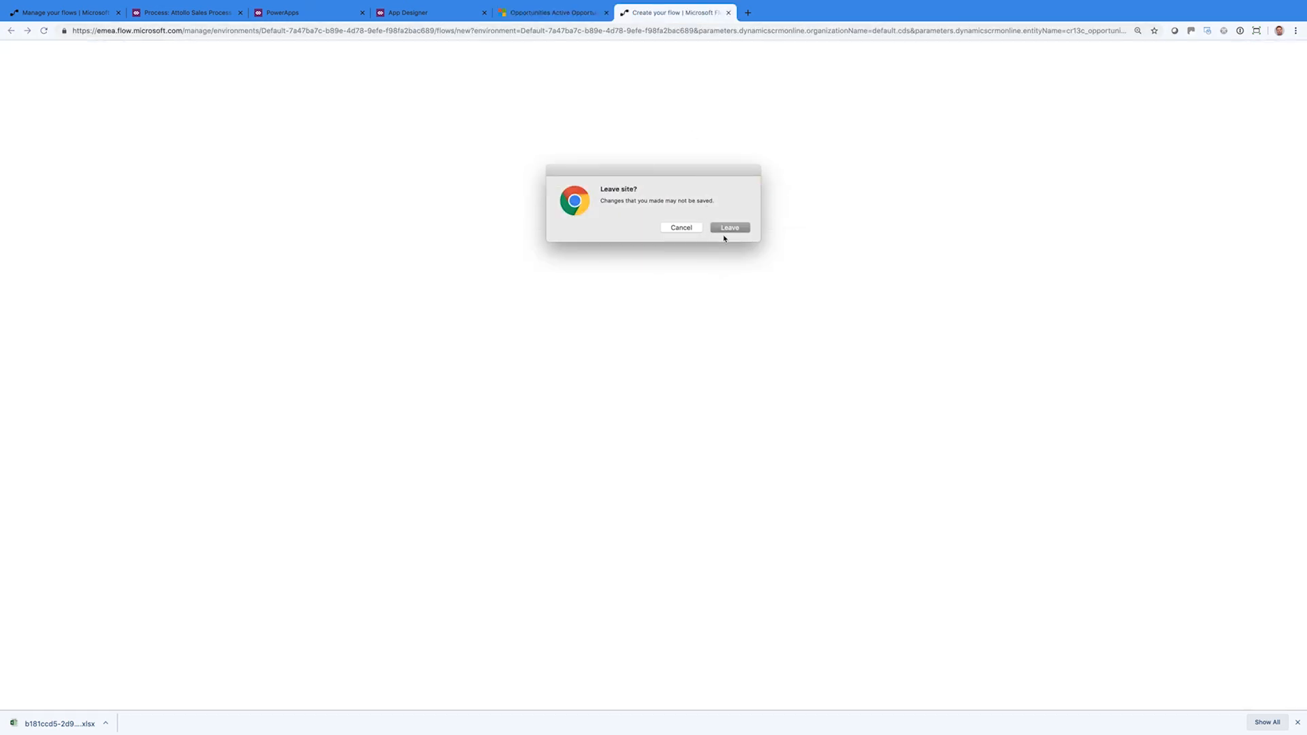
Leave the unsaved flow, close the Opportunities tab, and review Dashboards and the Add list
{"action": "left_click", "coordinate": [725, 230]}
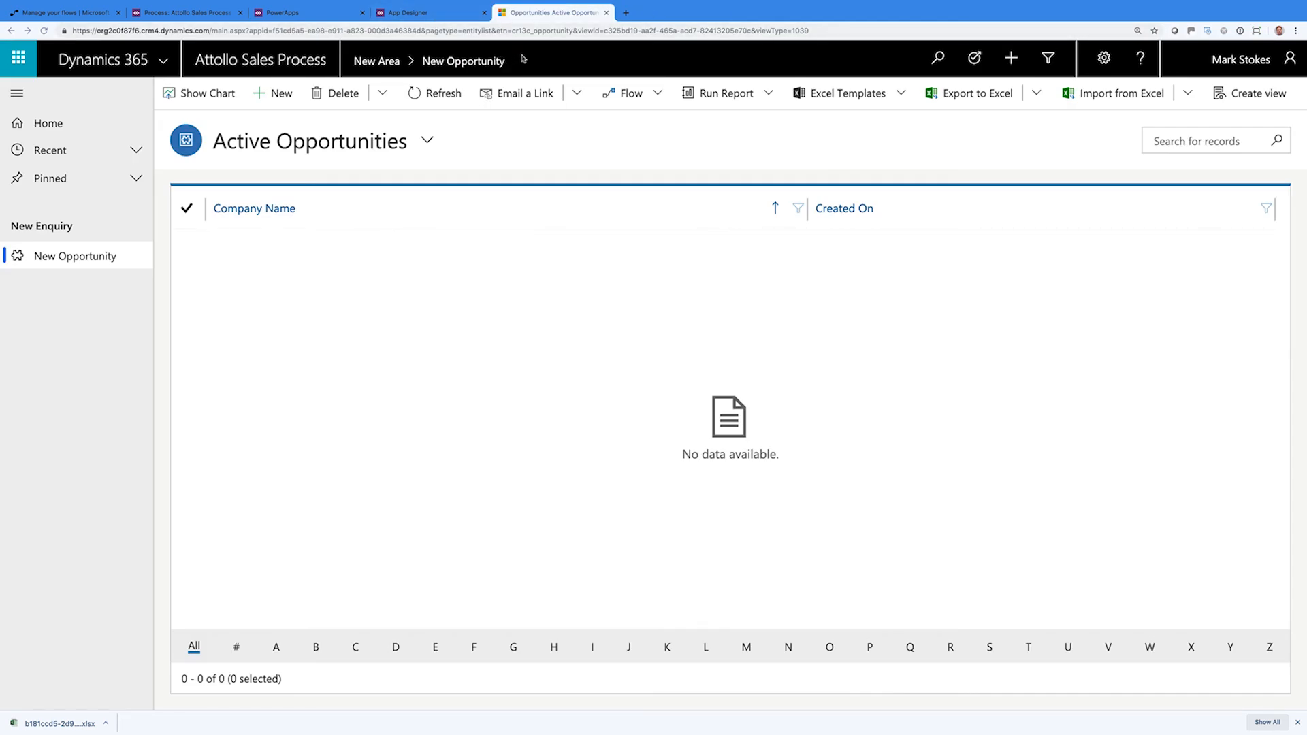
{"action": "left_click", "coordinate": [607, 13]}
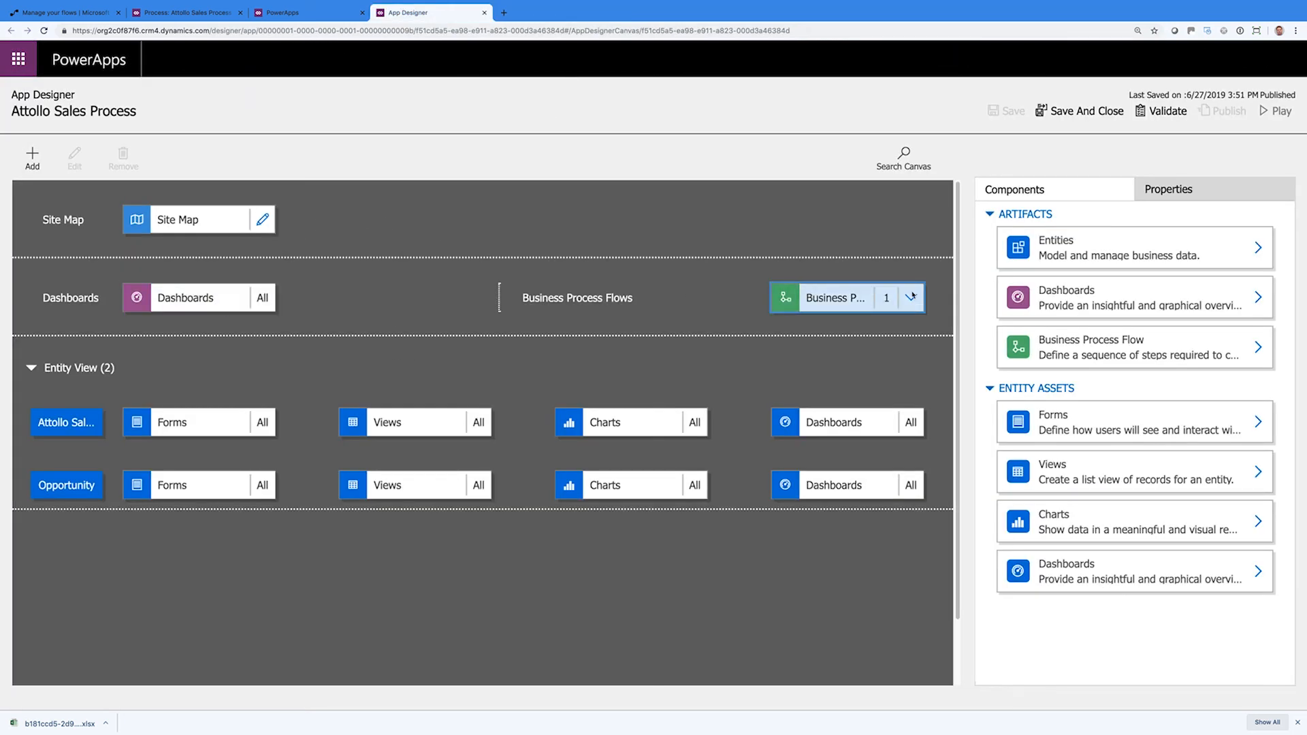
{"action": "left_click", "coordinate": [1054, 297]}
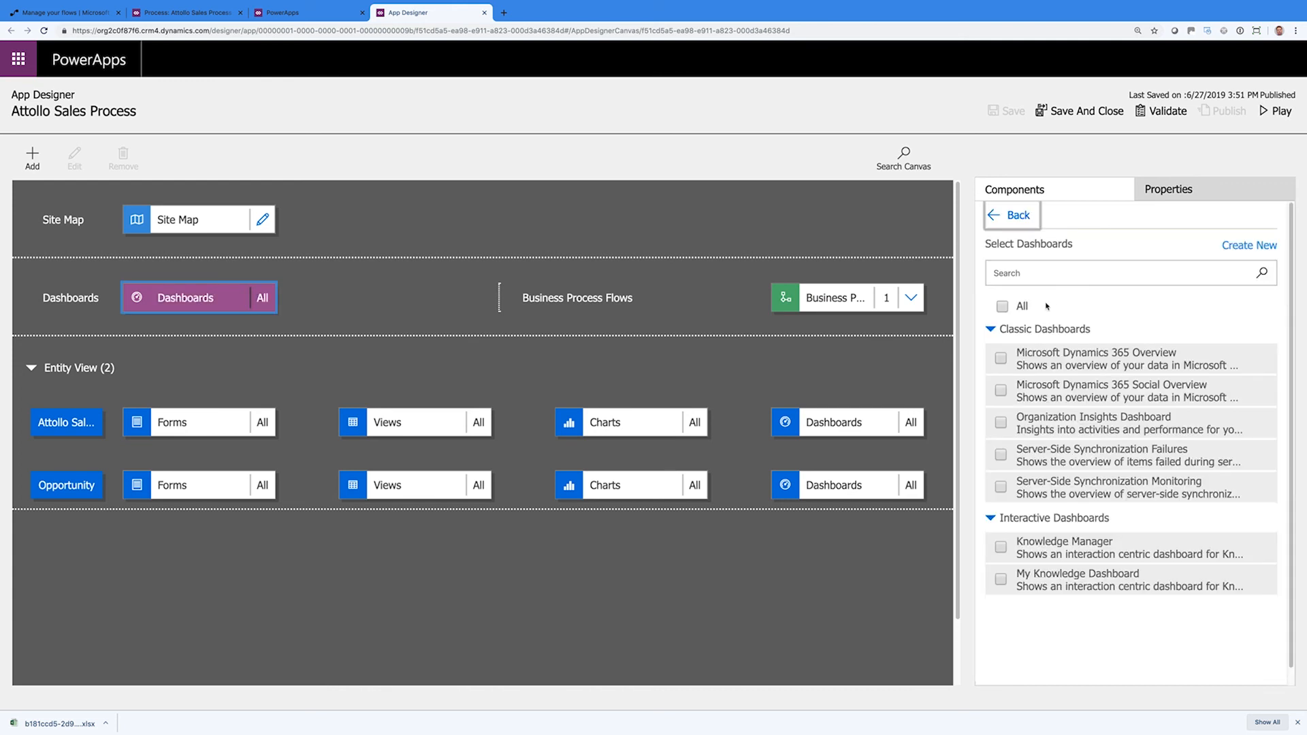
{"action": "left_click", "coordinate": [1016, 215]}
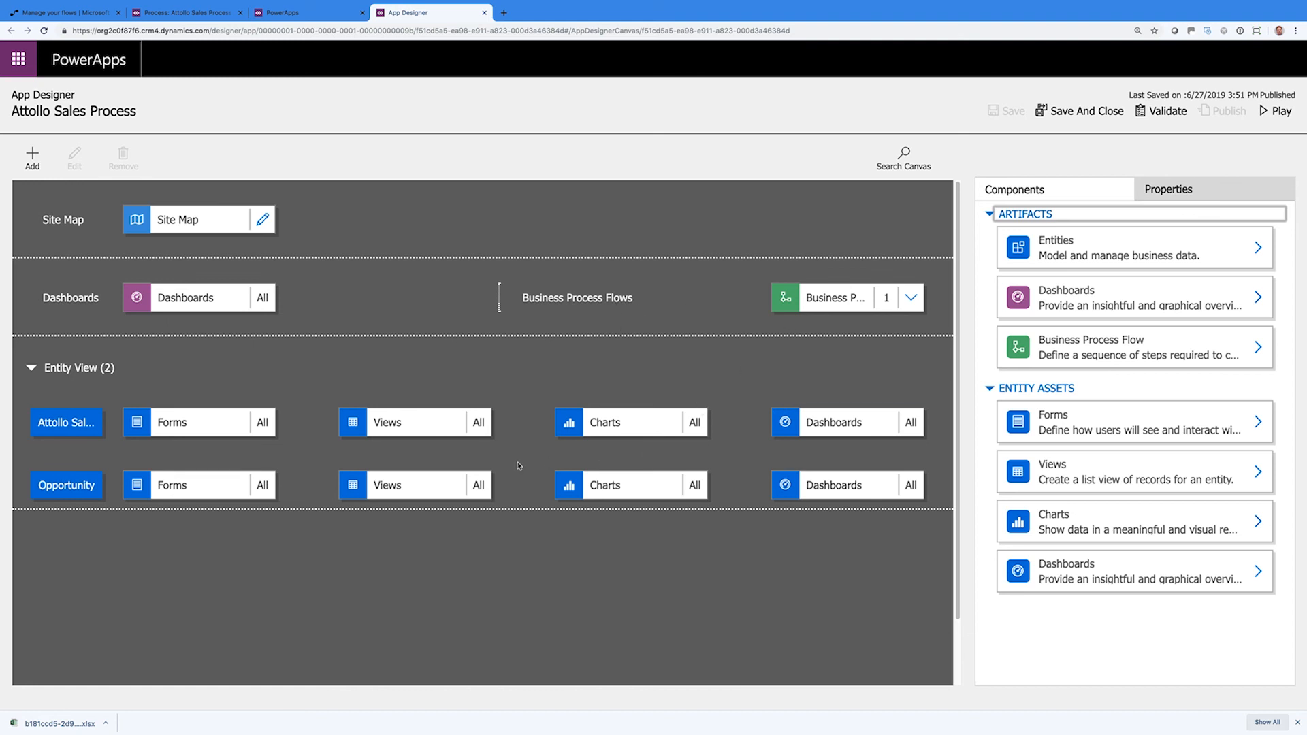
{"action": "left_click", "coordinate": [29, 156]}
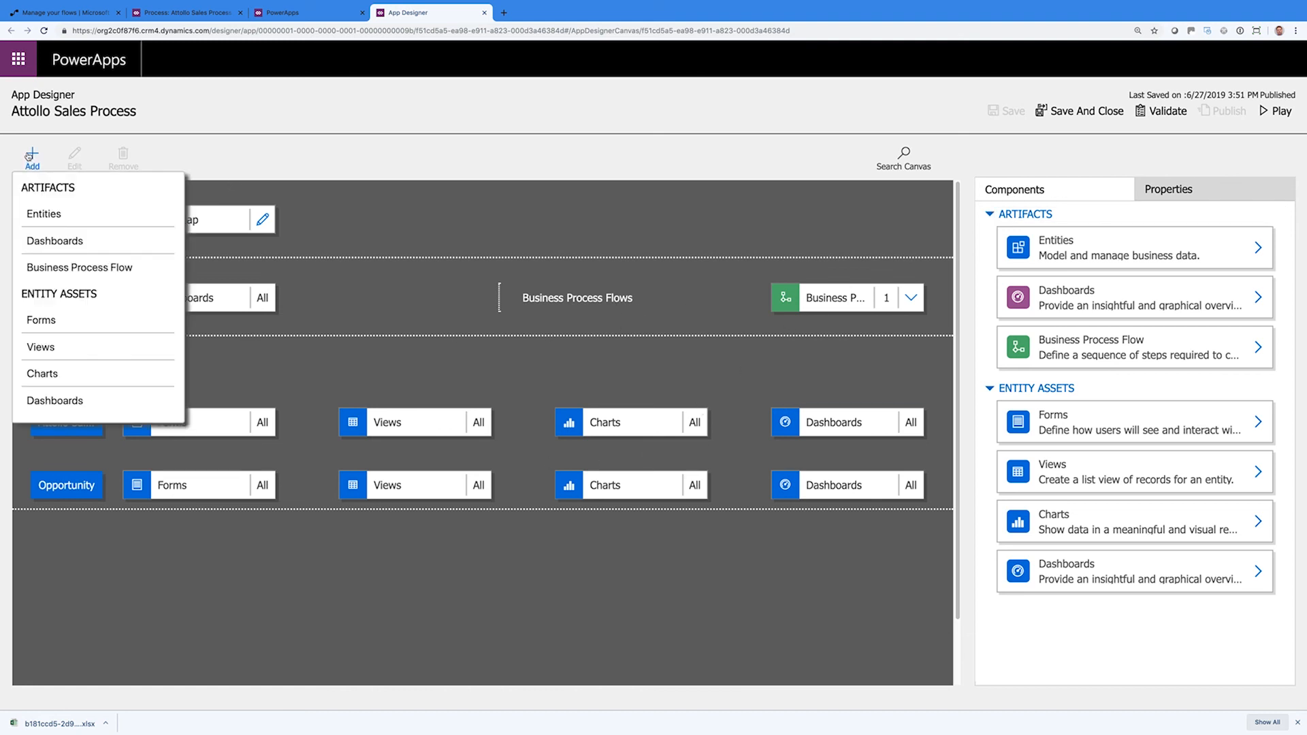
{"action": "left_click", "coordinate": [212, 145]}
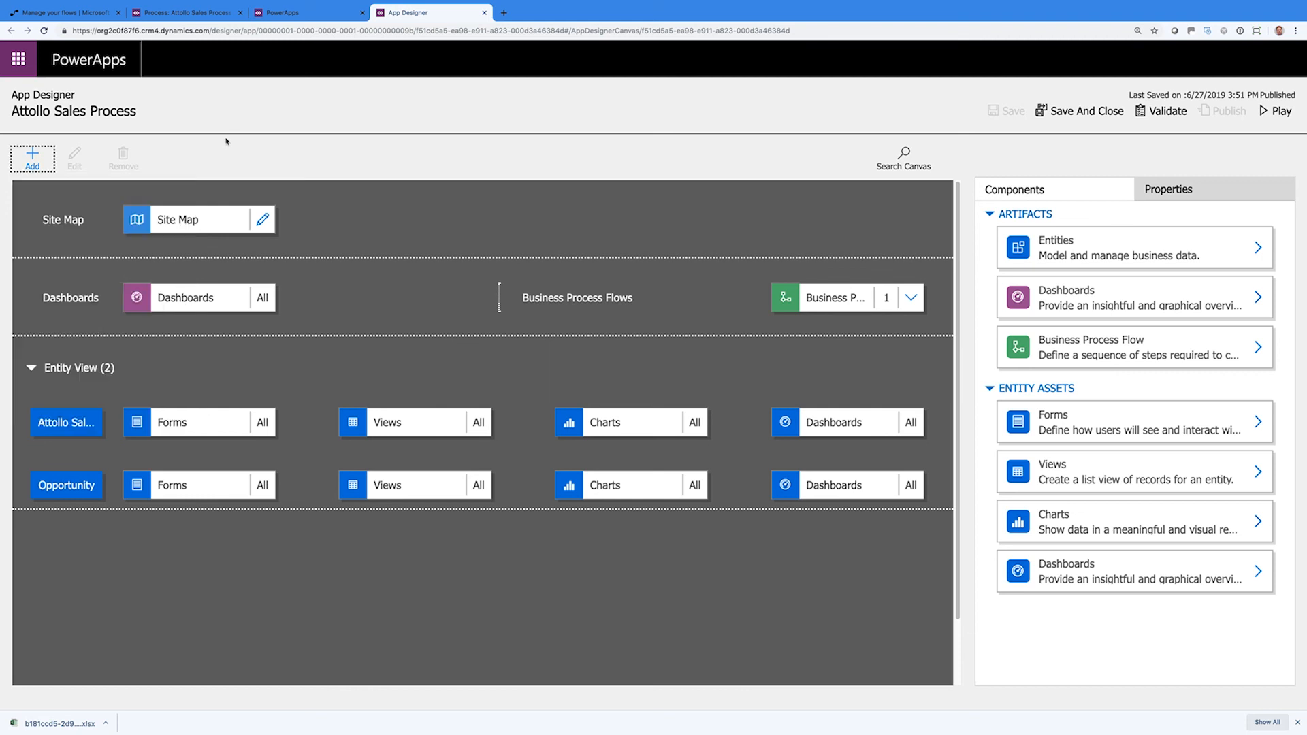